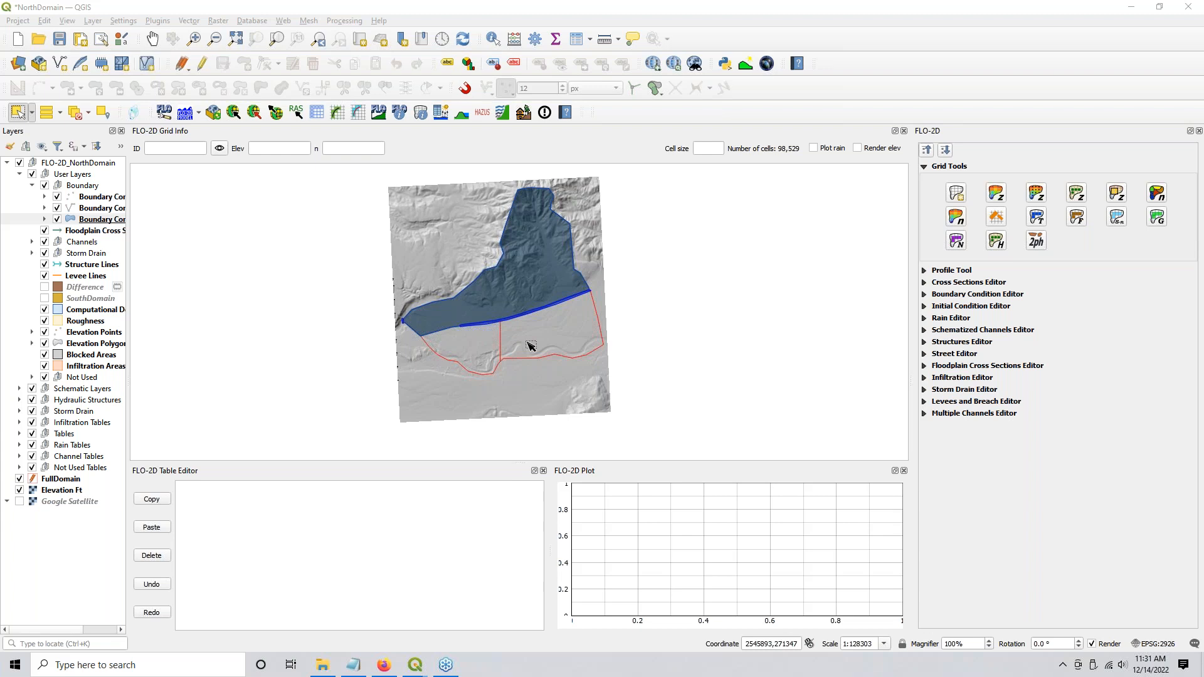
Step: Select the FullDomain layer and browse for a mesh dataset in the Multiple Domain project's Runs\Full Grid 50ft folder
{"action": "scroll", "coordinate": [574, 244], "scroll_direction": "up", "scroll_amount": 2}
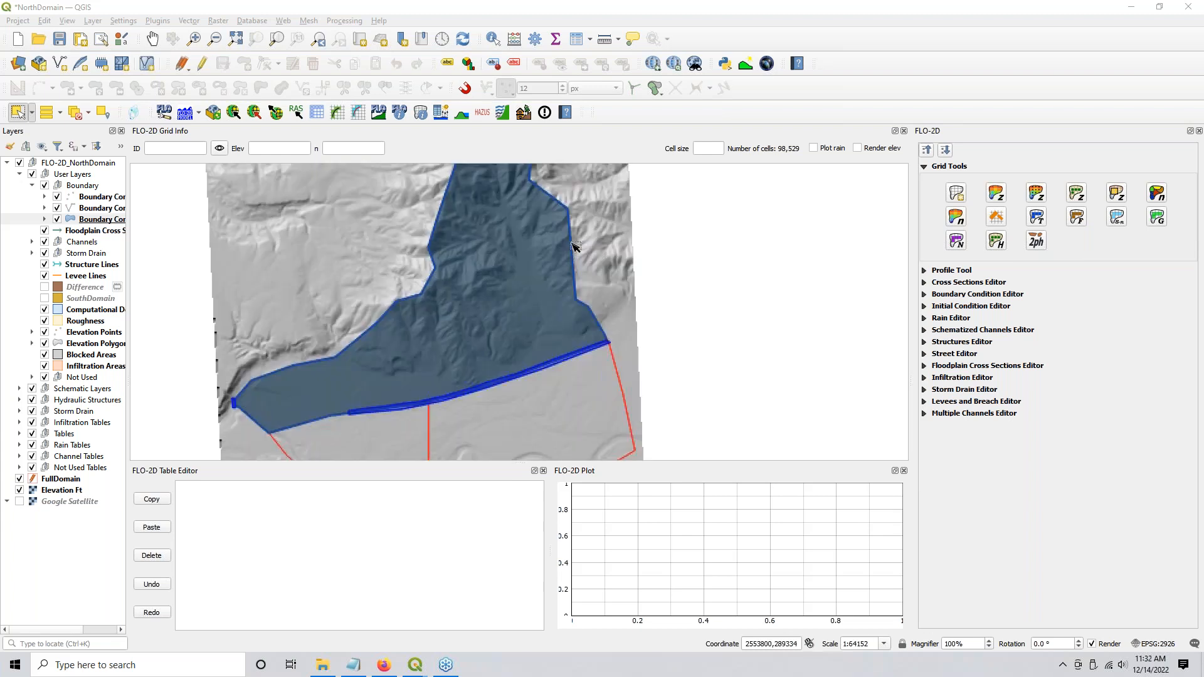
{"action": "scroll", "coordinate": [573, 298], "scroll_direction": "down", "scroll_amount": 2}
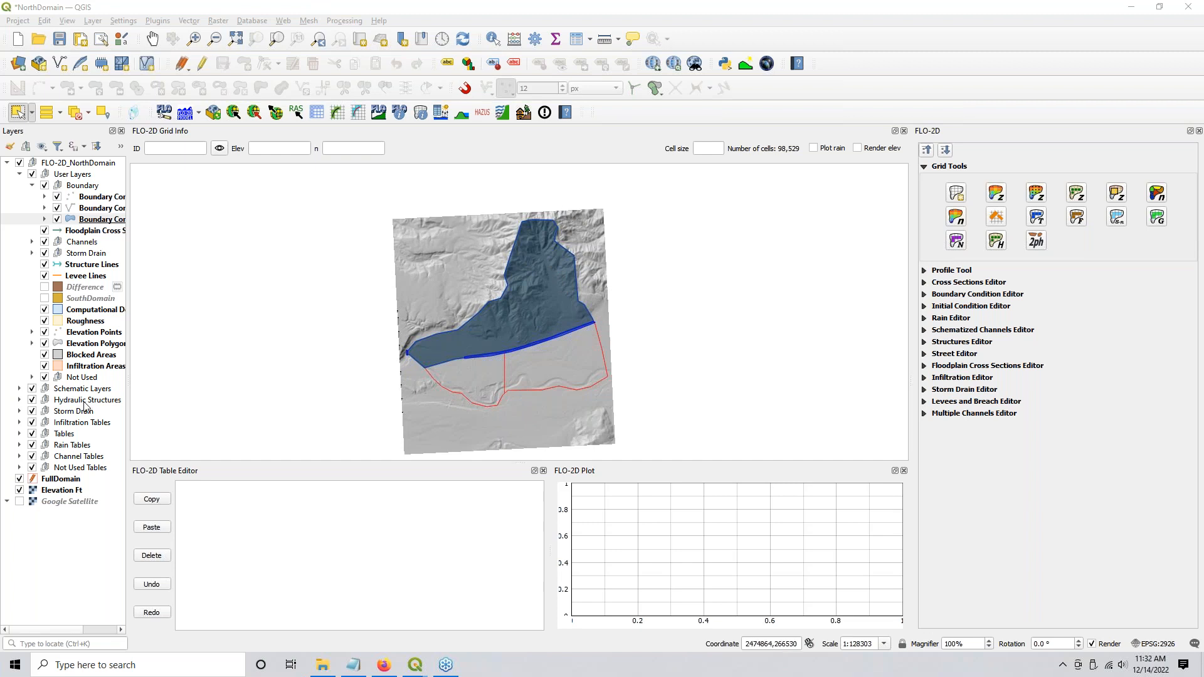
{"action": "left_click", "coordinate": [34, 480]}
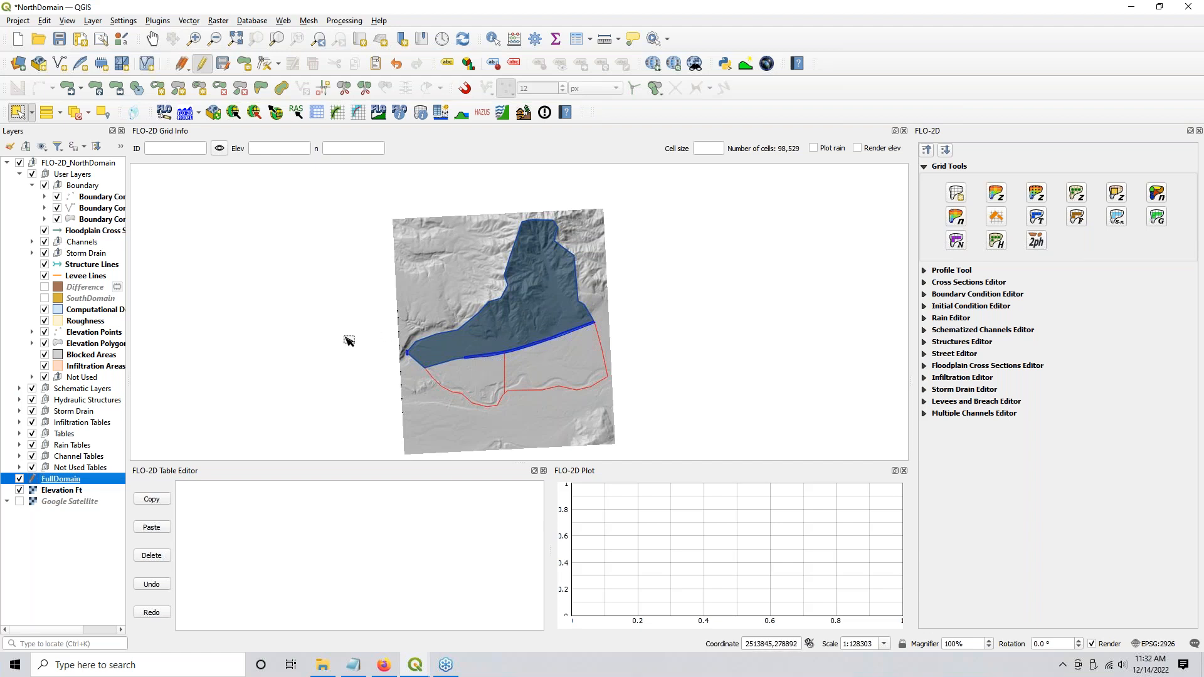
{"action": "left_click", "coordinate": [19, 67]}
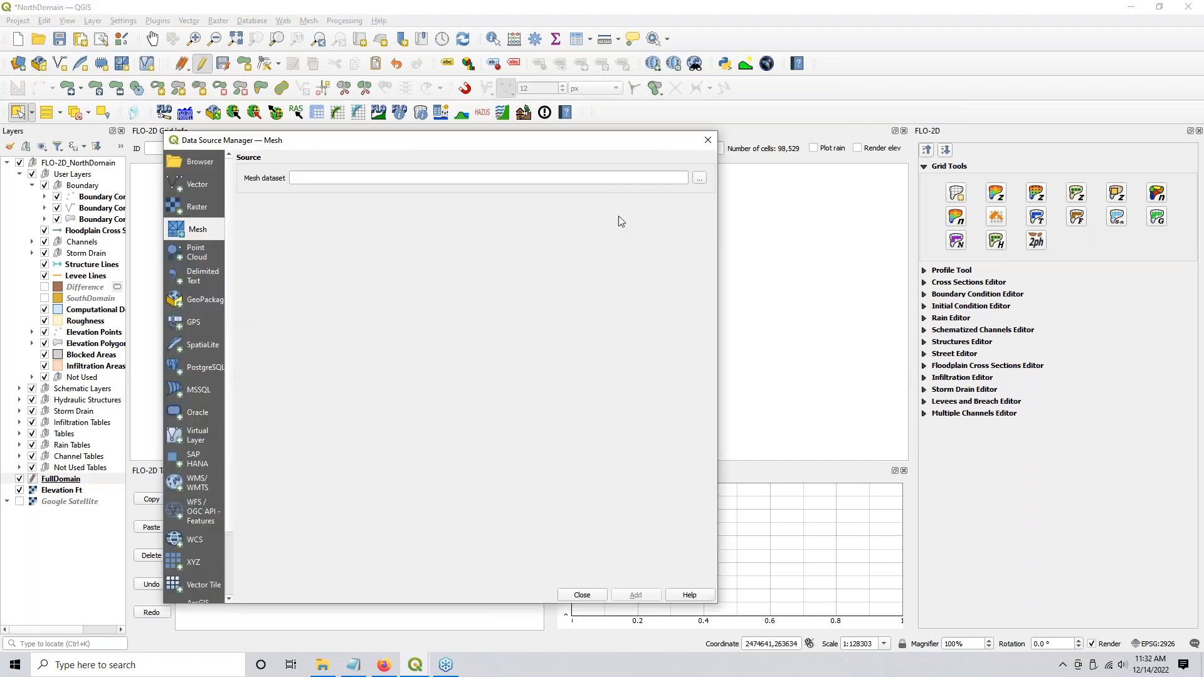
{"action": "left_click", "coordinate": [700, 178]}
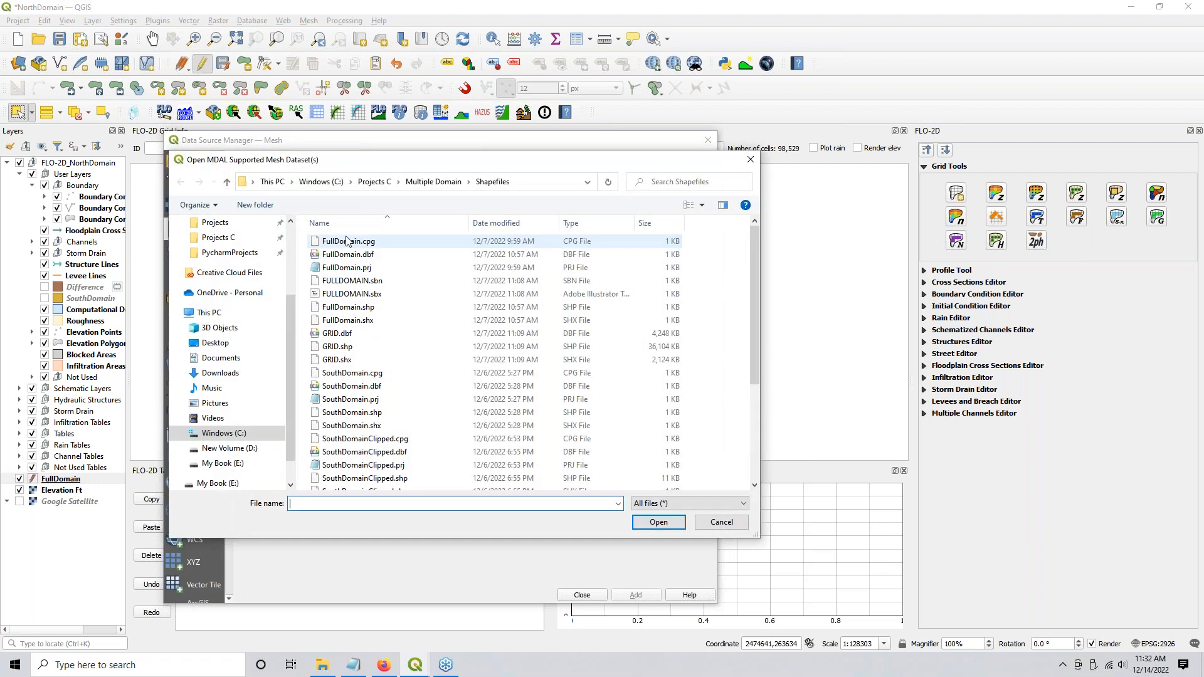
{"action": "left_click", "coordinate": [421, 185]}
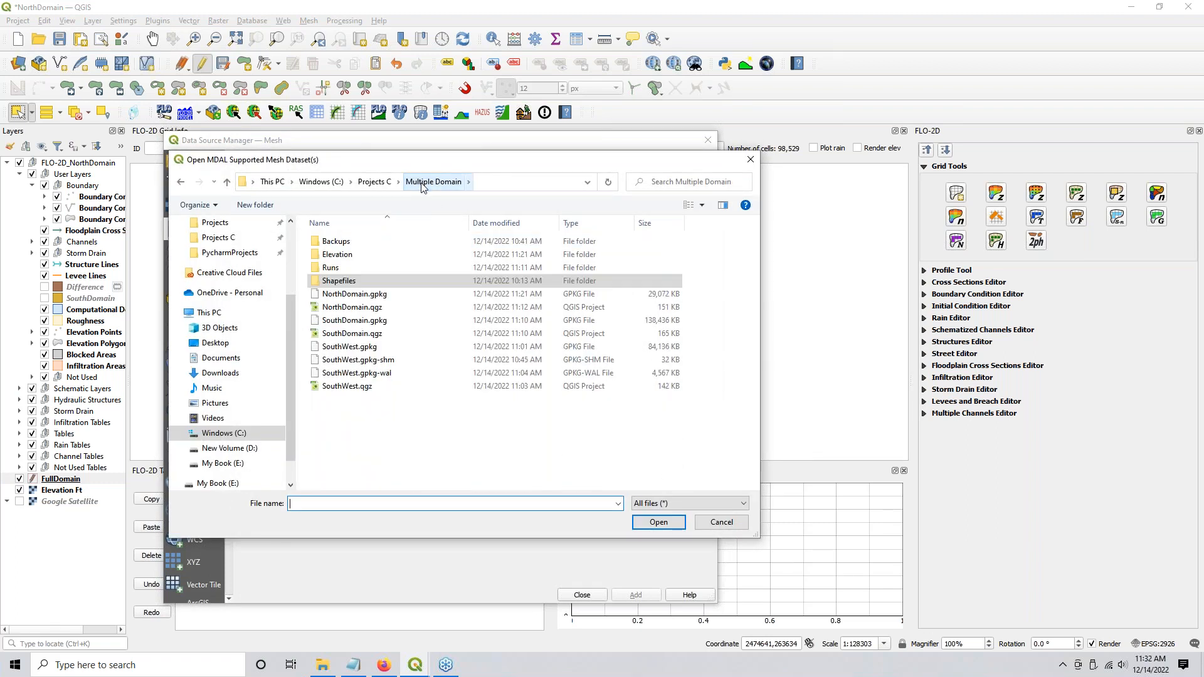
{"action": "double_click", "coordinate": [325, 268]}
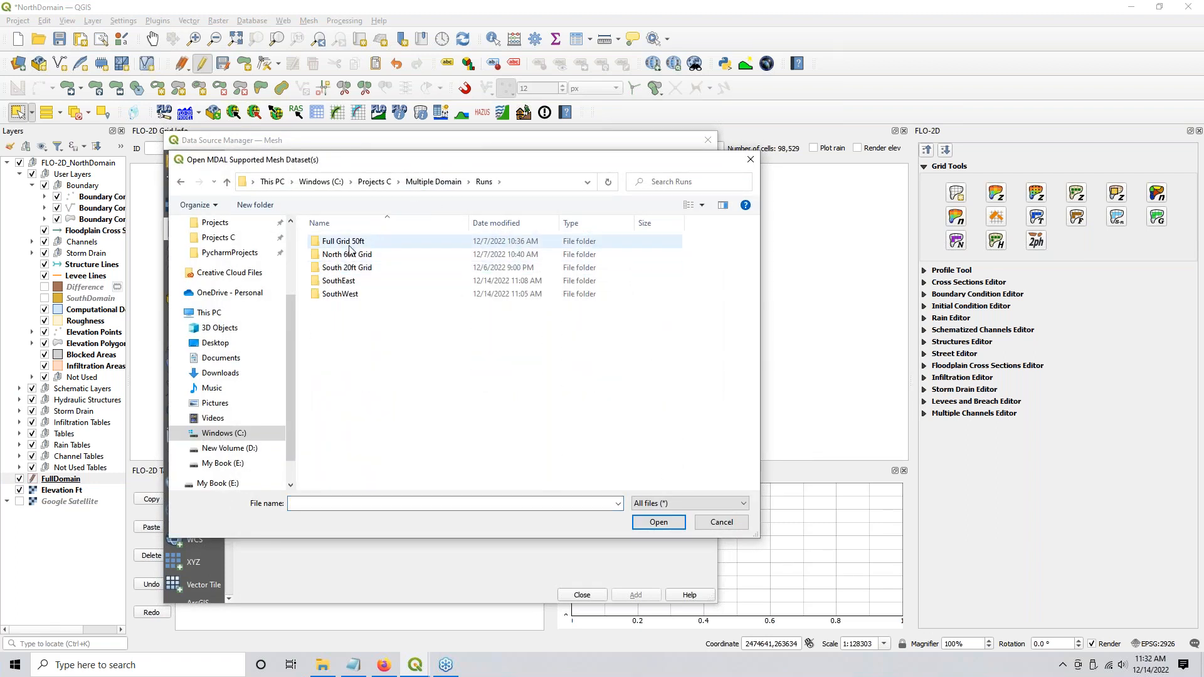
{"action": "double_click", "coordinate": [350, 244]}
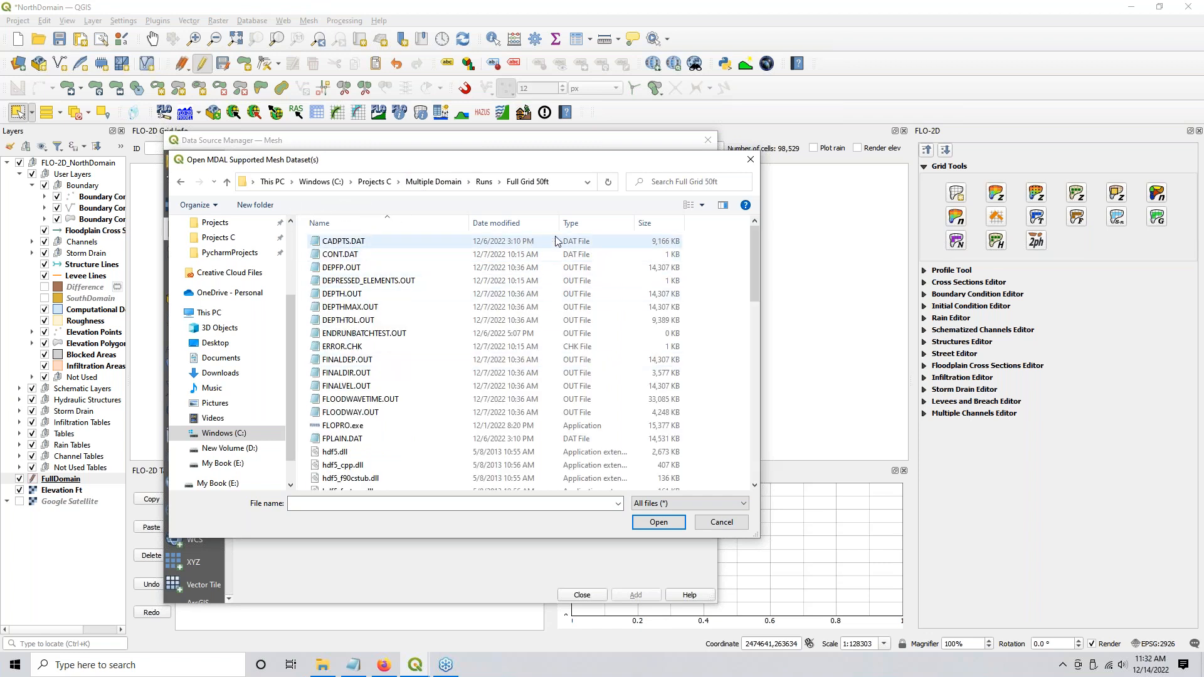
Step: Add DEPFP.OUT from the Full Grid 50ft run as a mesh layer and close the Data Source Manager
{"action": "left_click", "coordinate": [577, 227]}
{"action": "scroll", "coordinate": [349, 356], "scroll_direction": "down", "scroll_amount": 4}
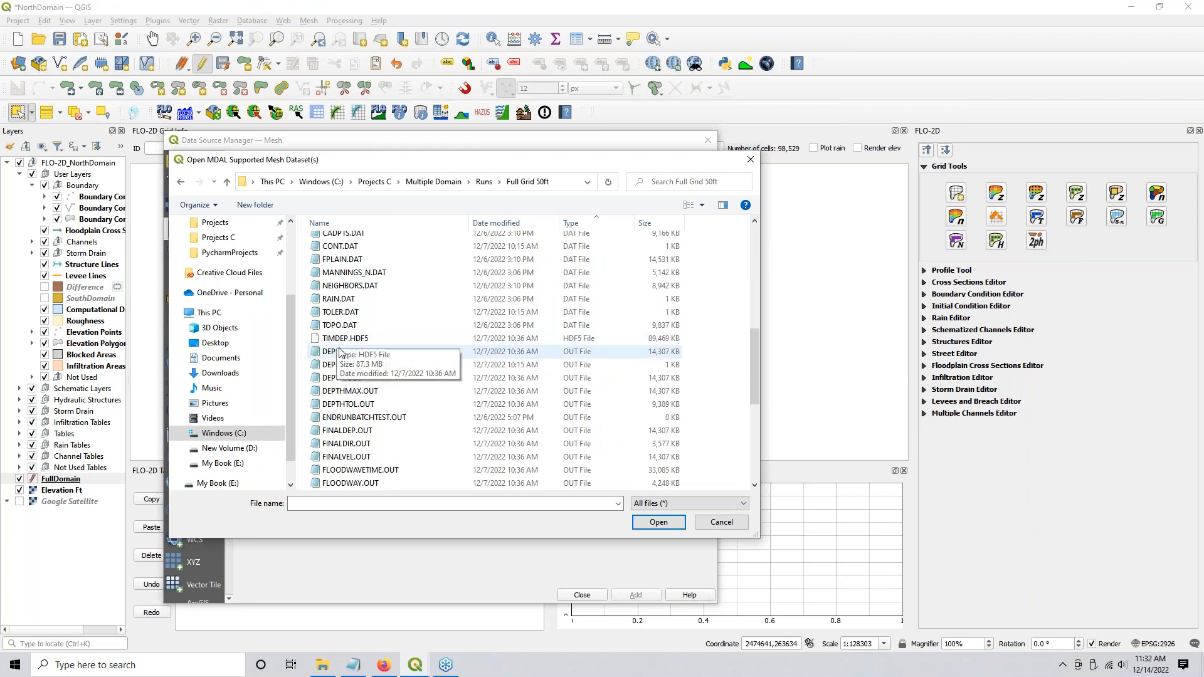
{"action": "left_click", "coordinate": [334, 353]}
{"action": "left_click", "coordinate": [657, 521]}
{"action": "left_click", "coordinate": [449, 181]}
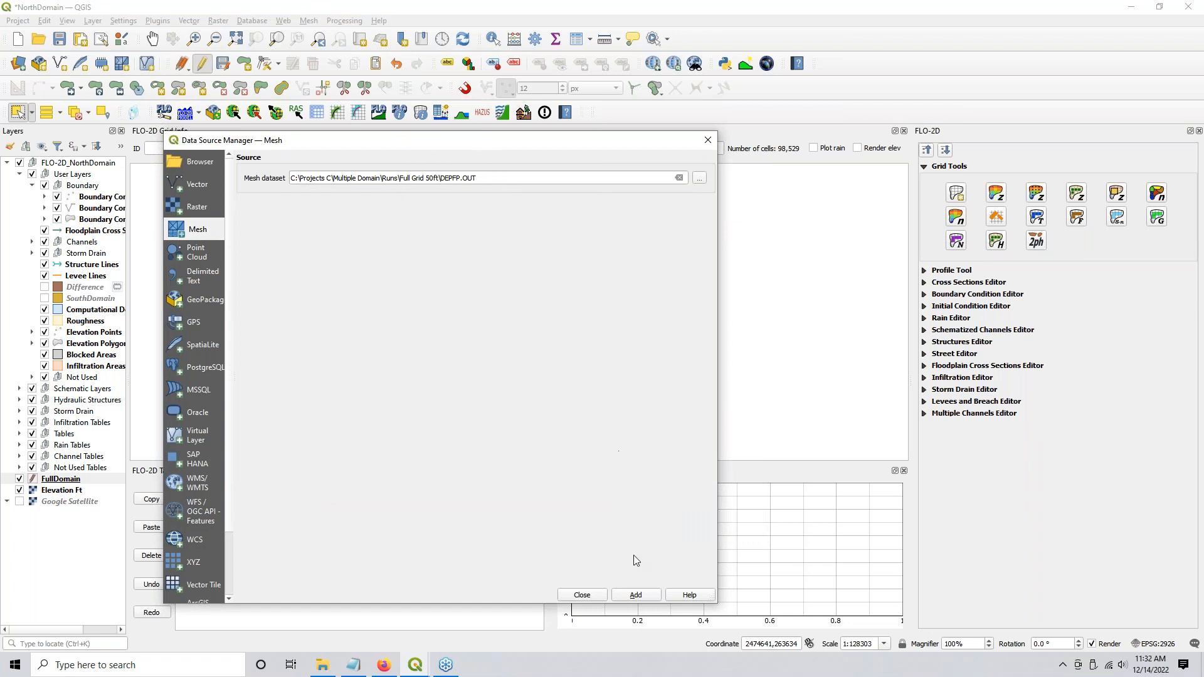
{"action": "left_click", "coordinate": [633, 596]}
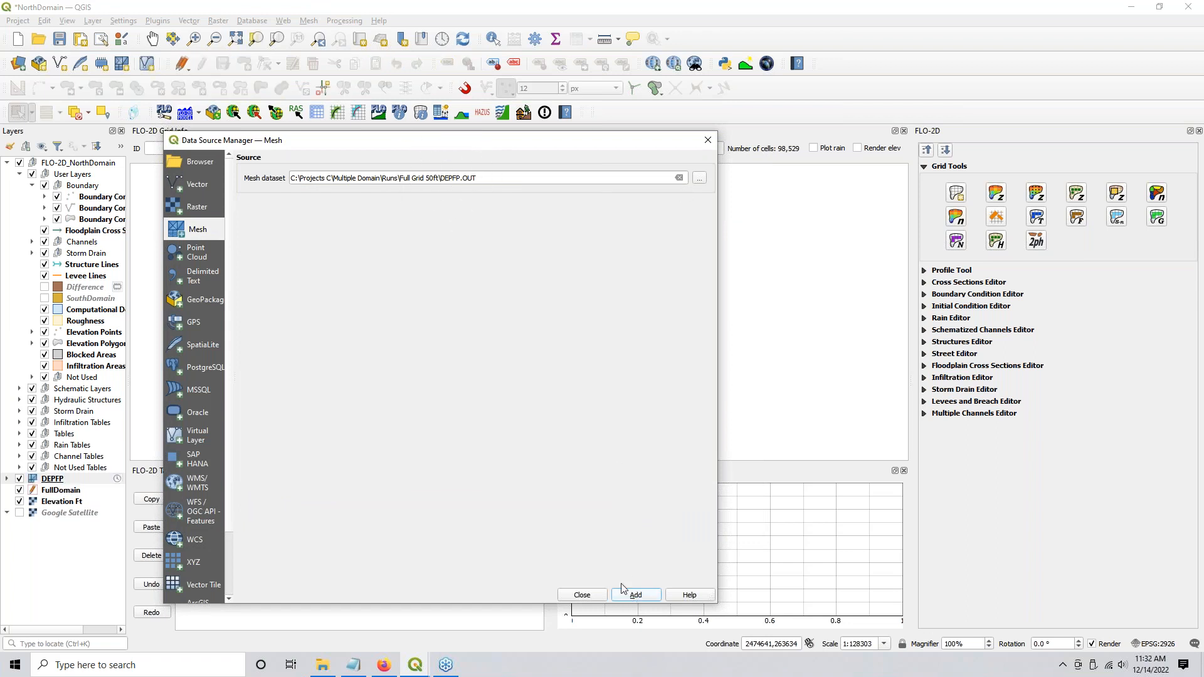
{"action": "left_click", "coordinate": [593, 596]}
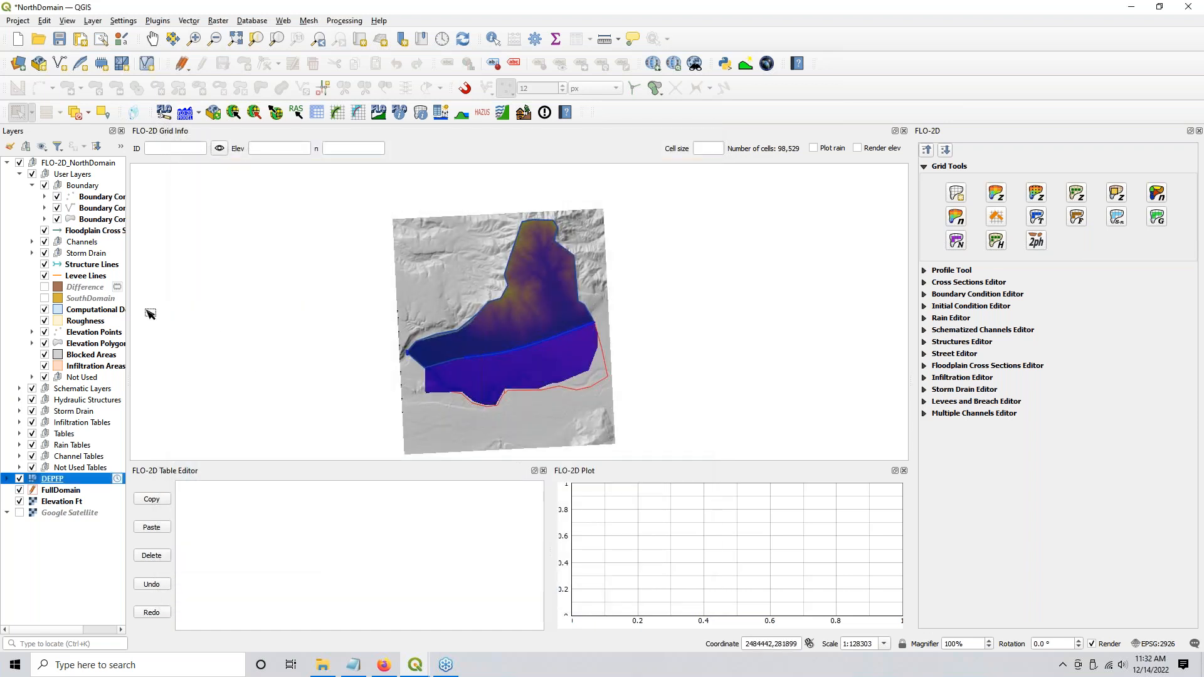
Step: Open the layer styling for DEPFP and activate contours for the FLOW DEPTH dataset group
{"action": "left_click", "coordinate": [93, 288]}
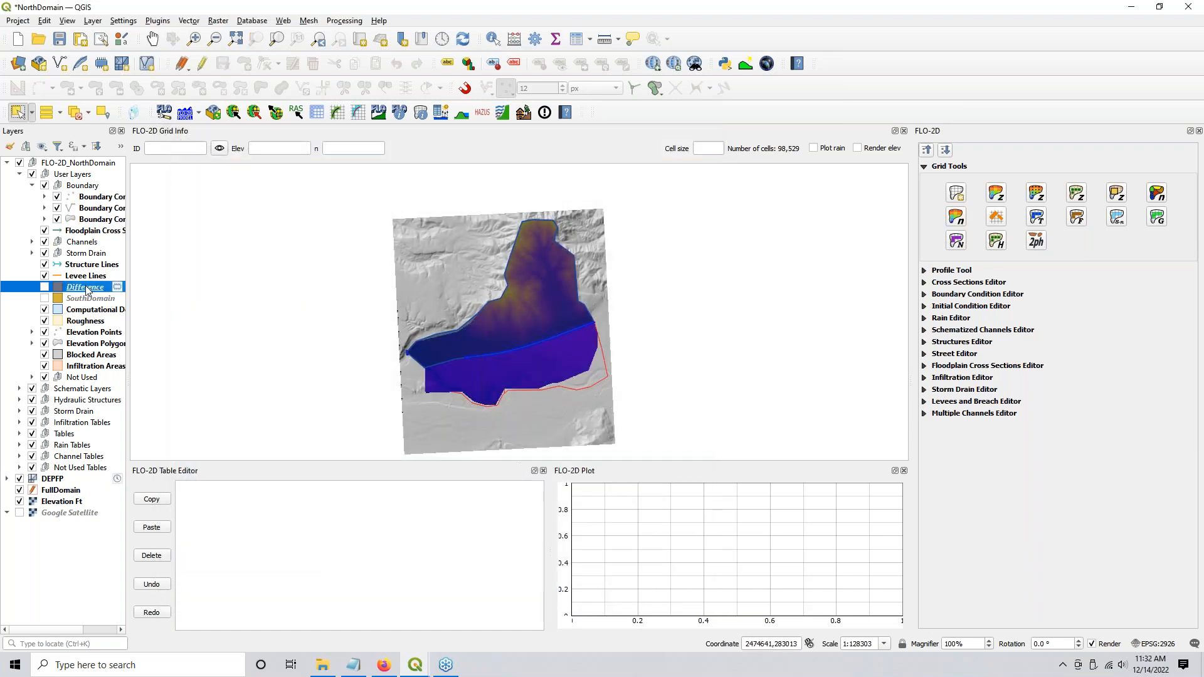
{"action": "left_click", "coordinate": [53, 479]}
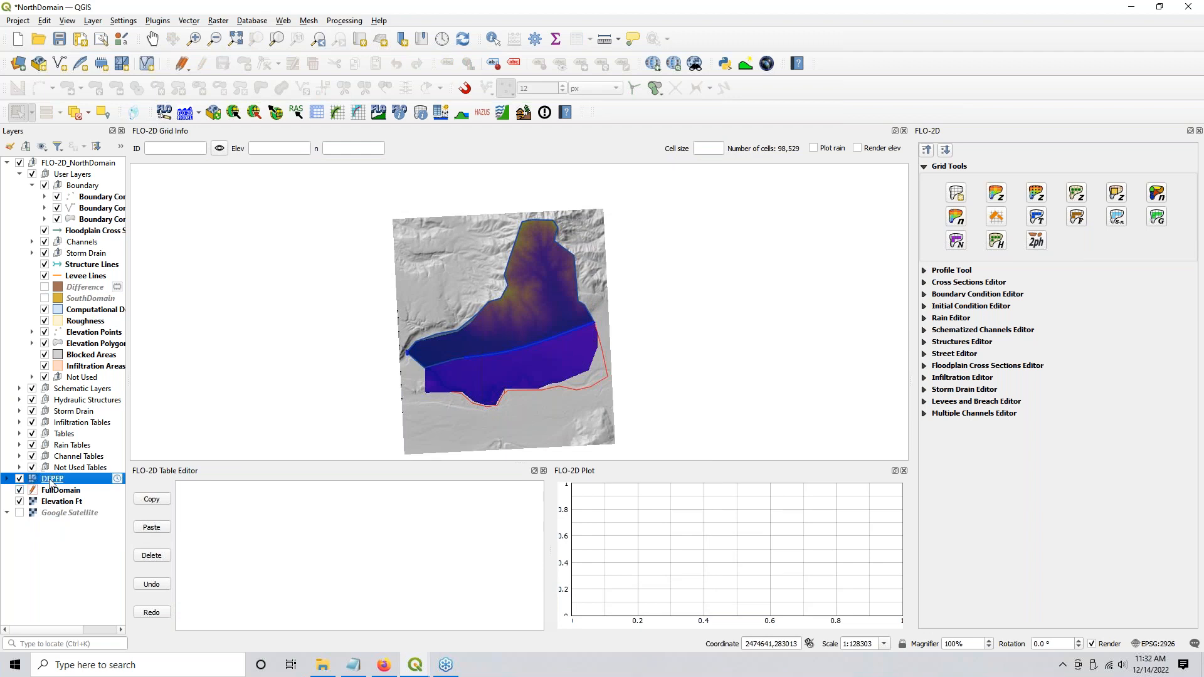
{"action": "right_click", "coordinate": [92, 479]}
{"action": "mouse_move", "coordinate": [207, 438]}
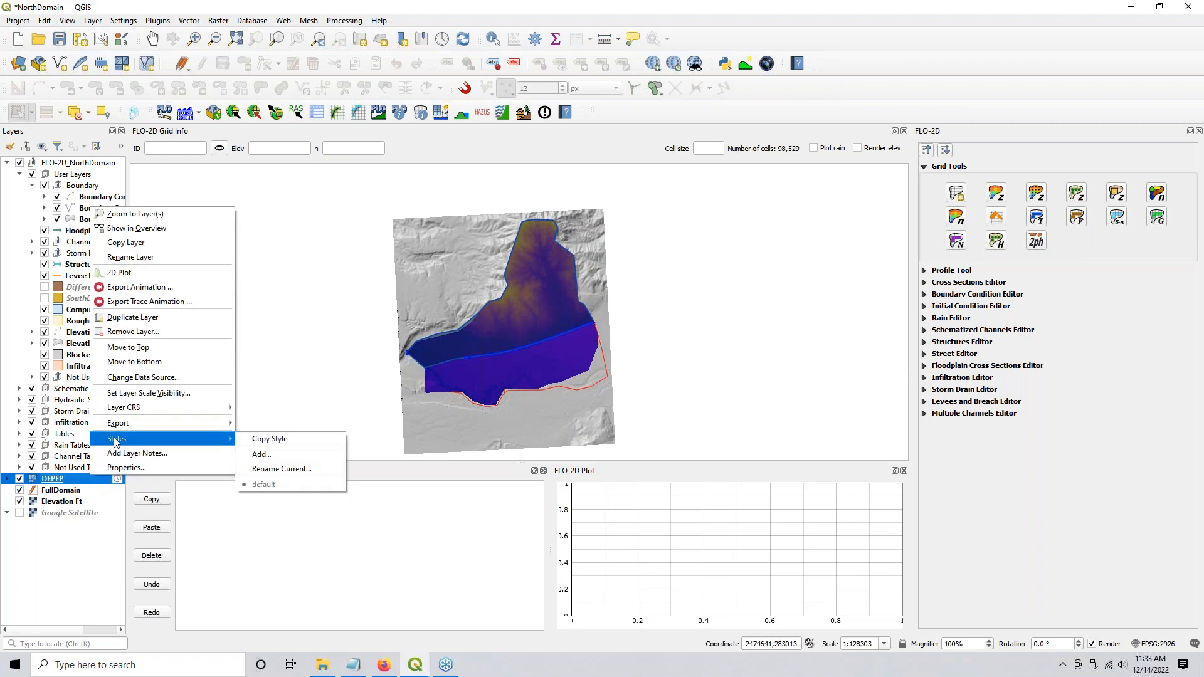
{"action": "left_click", "coordinate": [71, 483]}
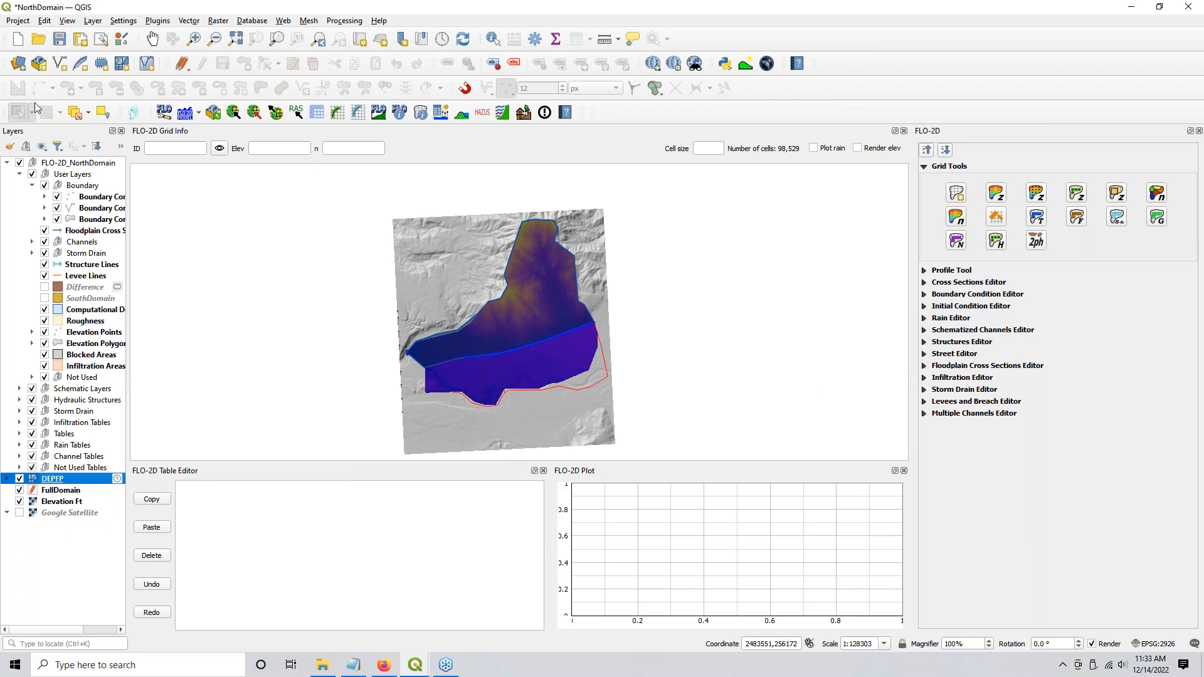
{"action": "left_click", "coordinate": [9, 147]}
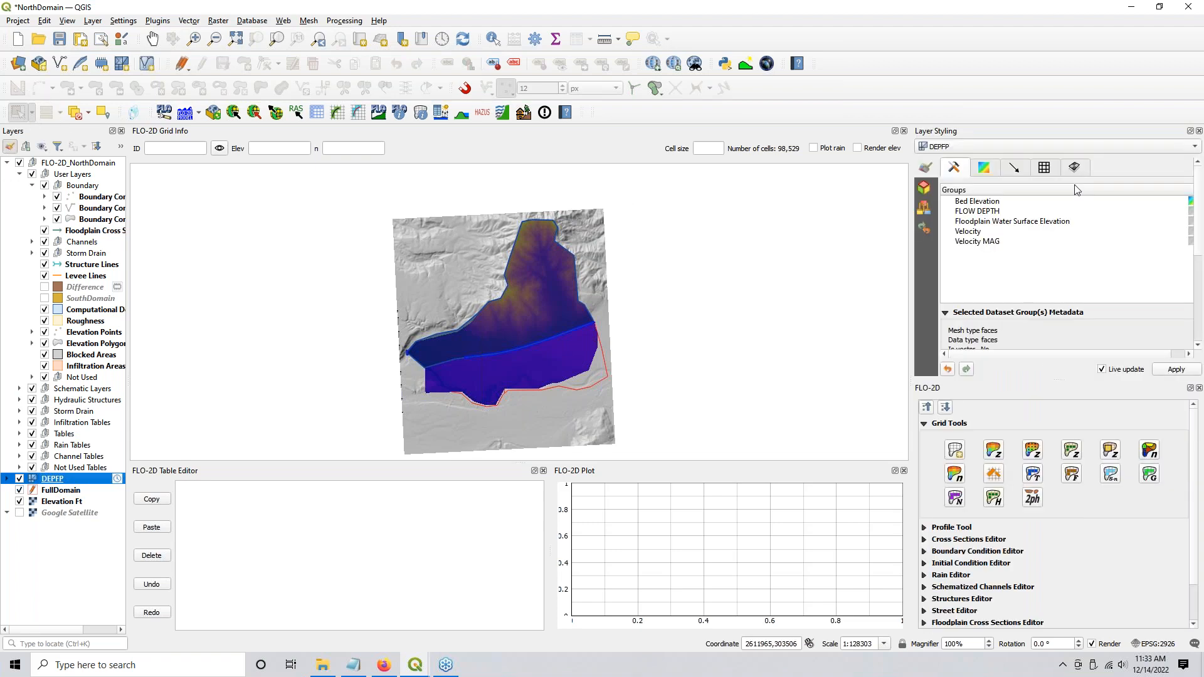
{"action": "left_click", "coordinate": [1190, 211]}
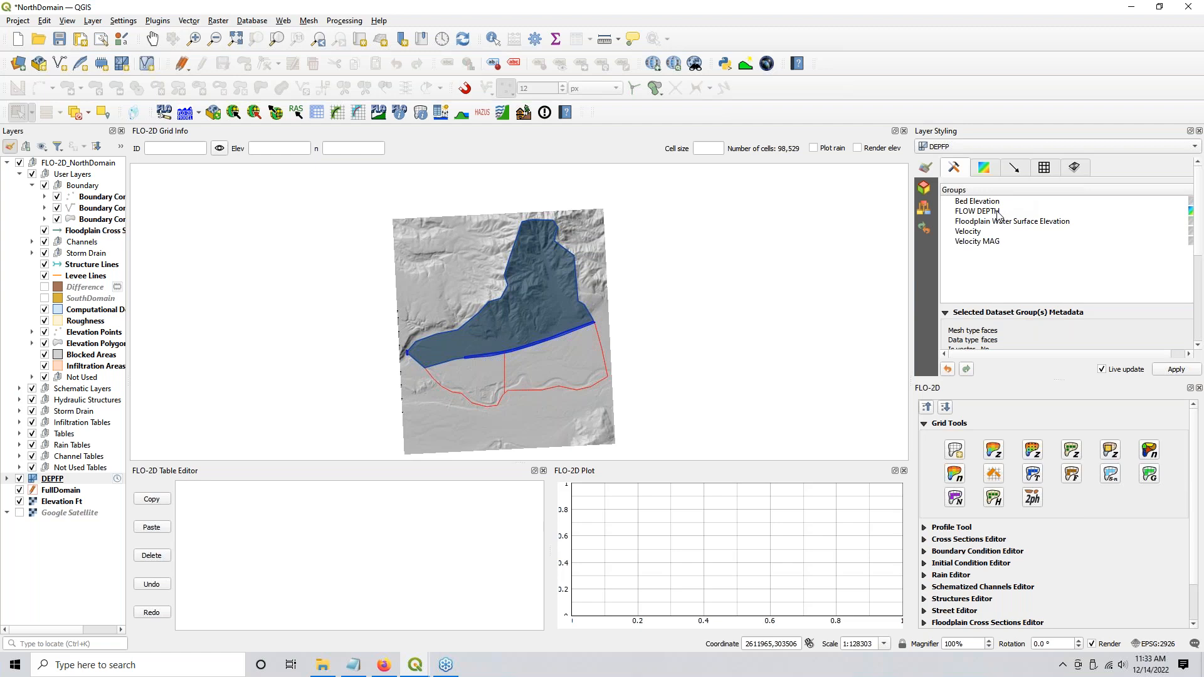
Step: Show the Temporal Controller and close the FLO-2D Grid Info panel beside it
{"action": "left_click", "coordinate": [442, 40]}
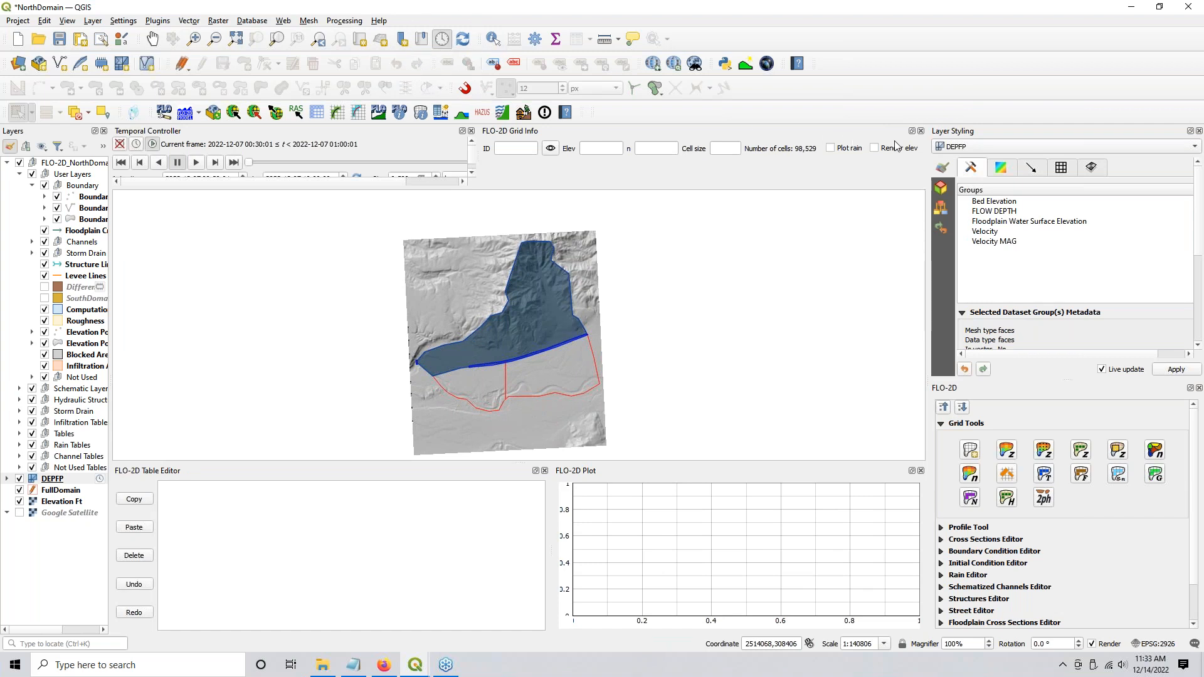
{"action": "left_click", "coordinate": [921, 132]}
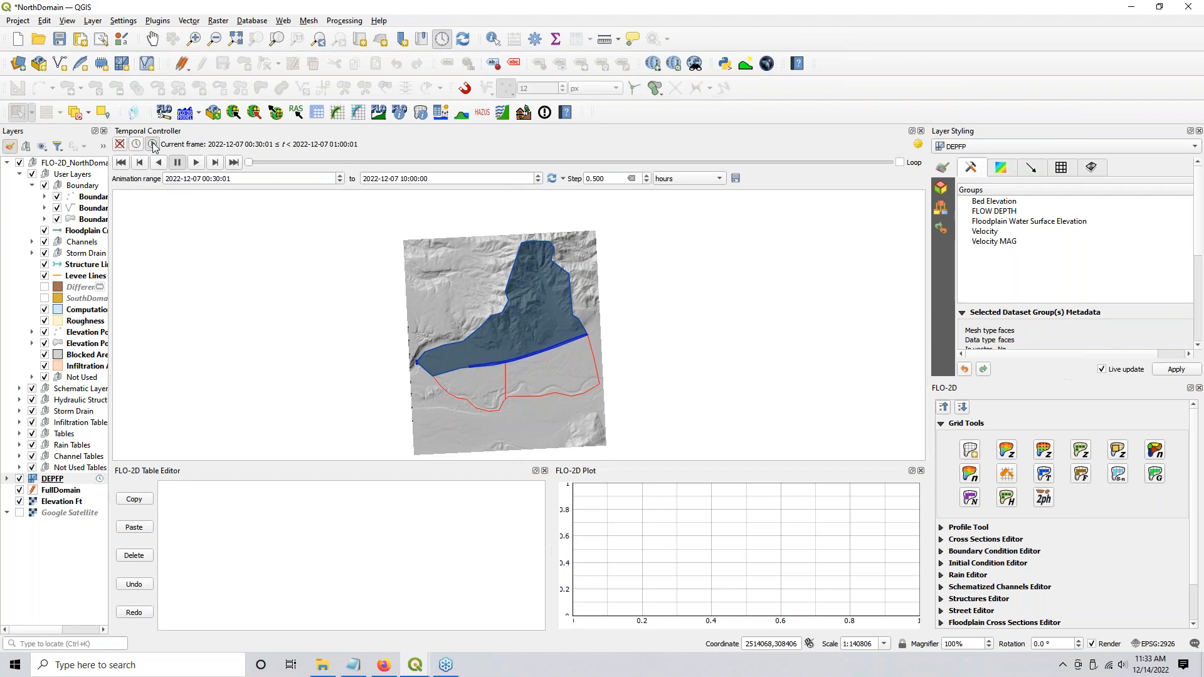
Step: Reset the animation range to the layer's full range on 2022-12-14 and move to the frame starting at 04:30:01
{"action": "left_click", "coordinate": [552, 180]}
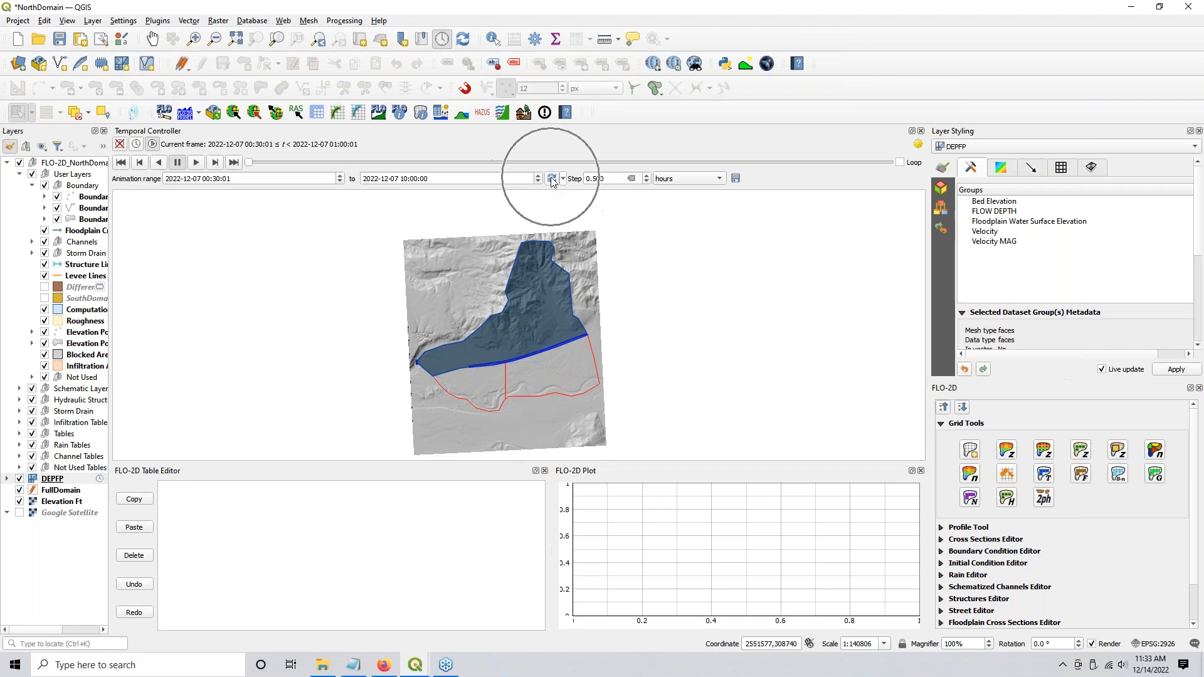
{"action": "left_click_drag", "start_coordinate": [248, 164], "coordinate": [280, 168]}
{"action": "left_click_drag", "start_coordinate": [361, 170], "coordinate": [427, 162]}
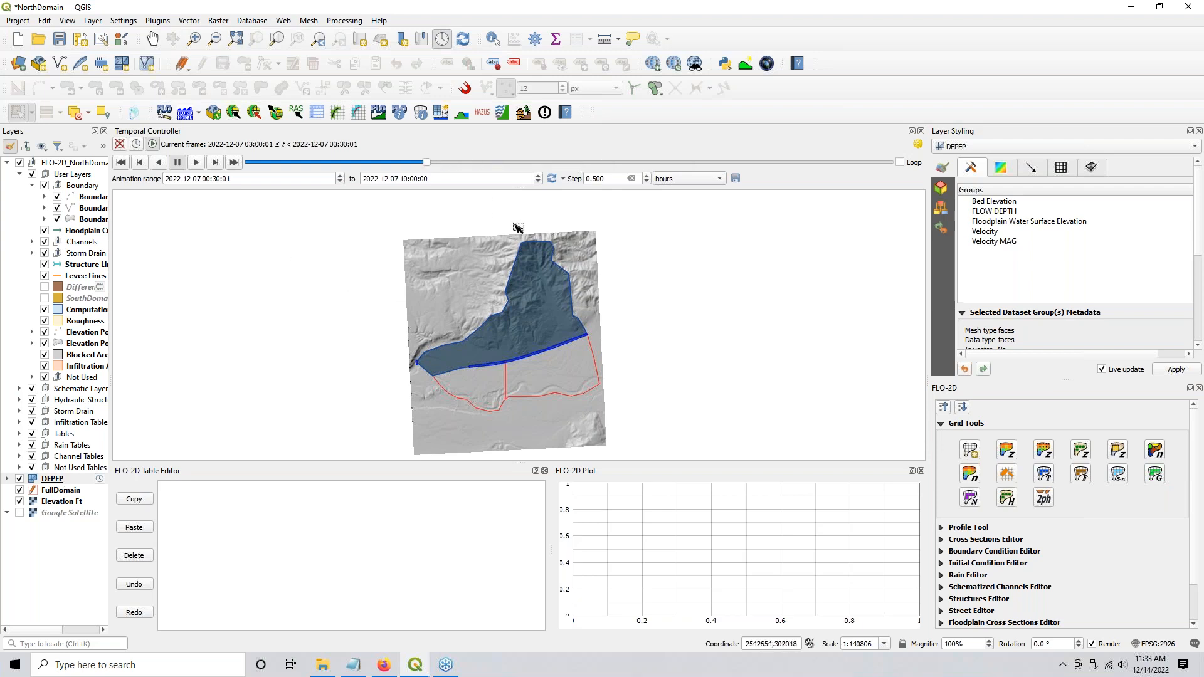
{"action": "left_click", "coordinate": [555, 179]}
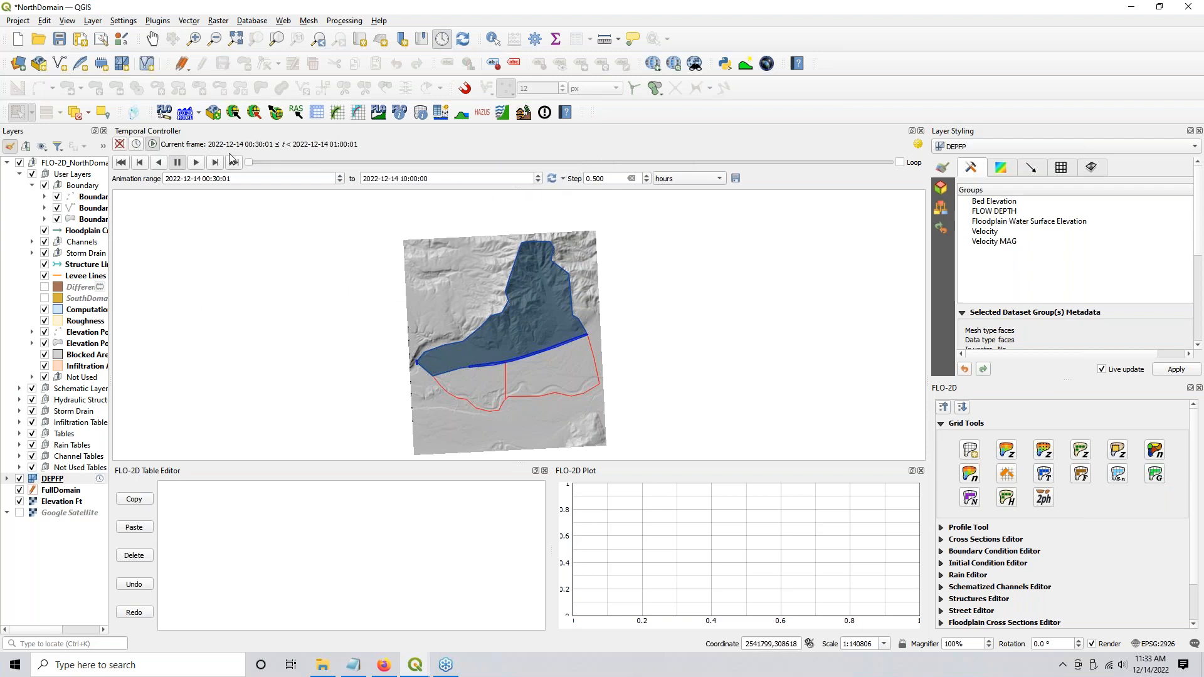
{"action": "left_click_drag", "start_coordinate": [250, 164], "coordinate": [552, 164]}
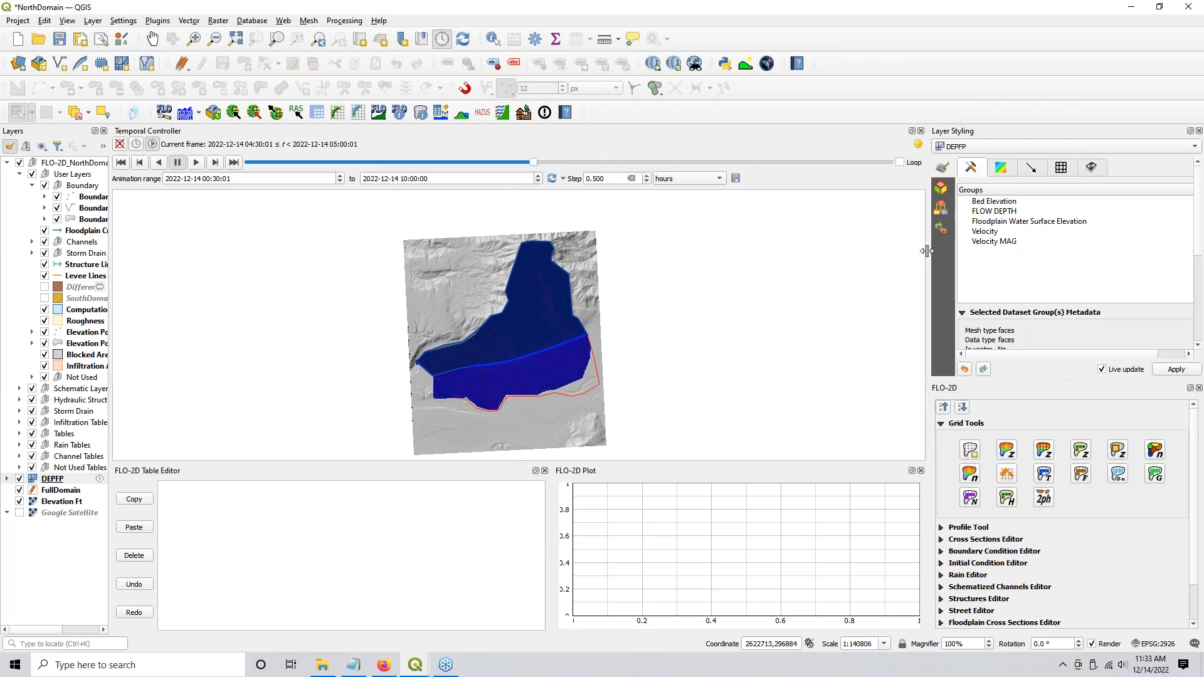
Step: Set the flow depth contour minimum to 0.10 and clip out-of-range values, enlarging the Layer Styling panel to reach the option
{"action": "left_click_drag", "start_coordinate": [929, 260], "coordinate": [895, 257]}
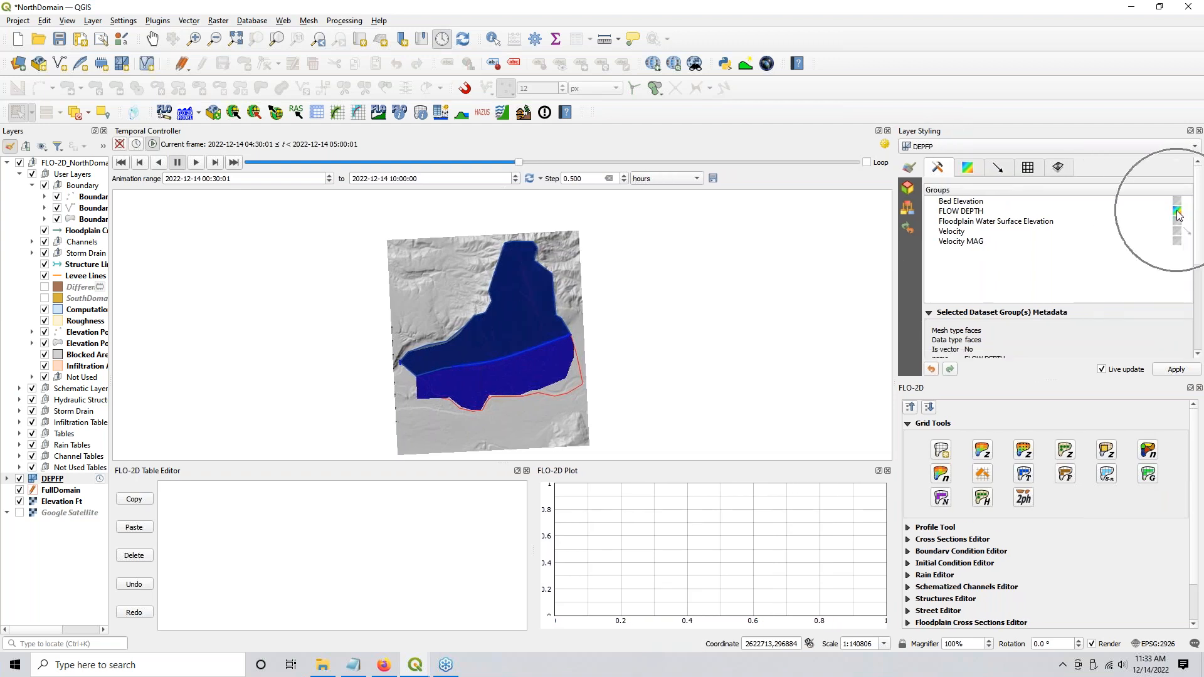
{"action": "left_click", "coordinate": [969, 168]}
{"action": "double_click", "coordinate": [983, 223]}
{"action": "type", "text": "0.10"}
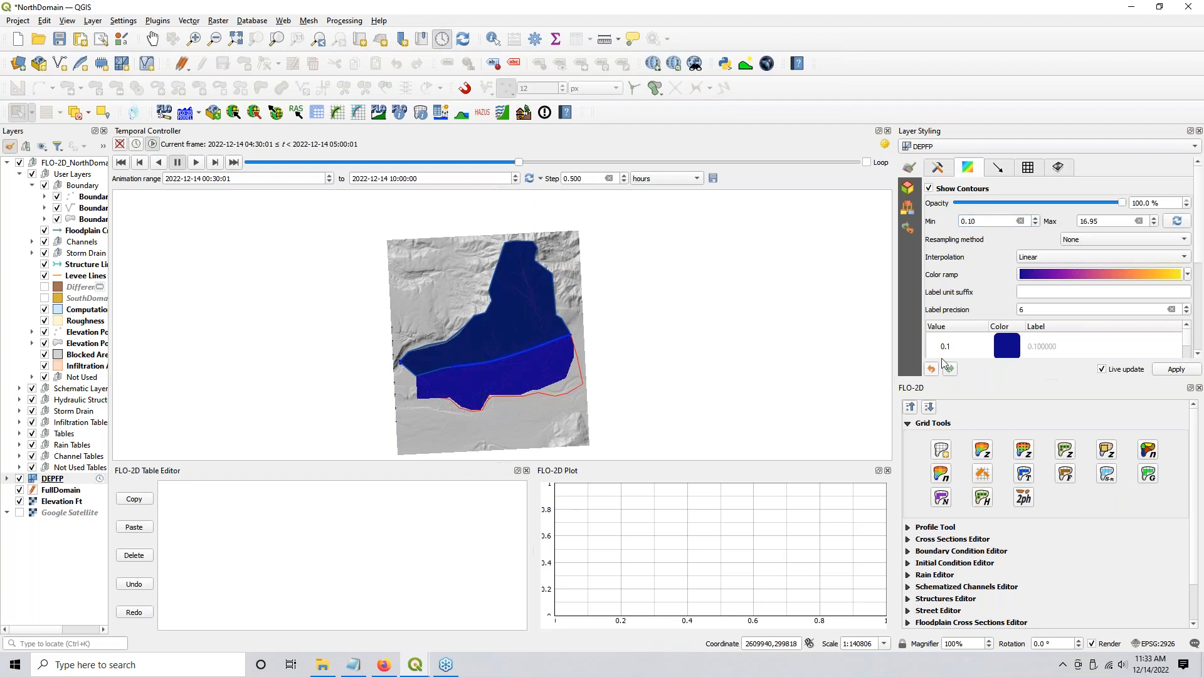
{"action": "left_click_drag", "start_coordinate": [1115, 131], "coordinate": [1088, 461]}
{"action": "left_click", "coordinate": [930, 525]}
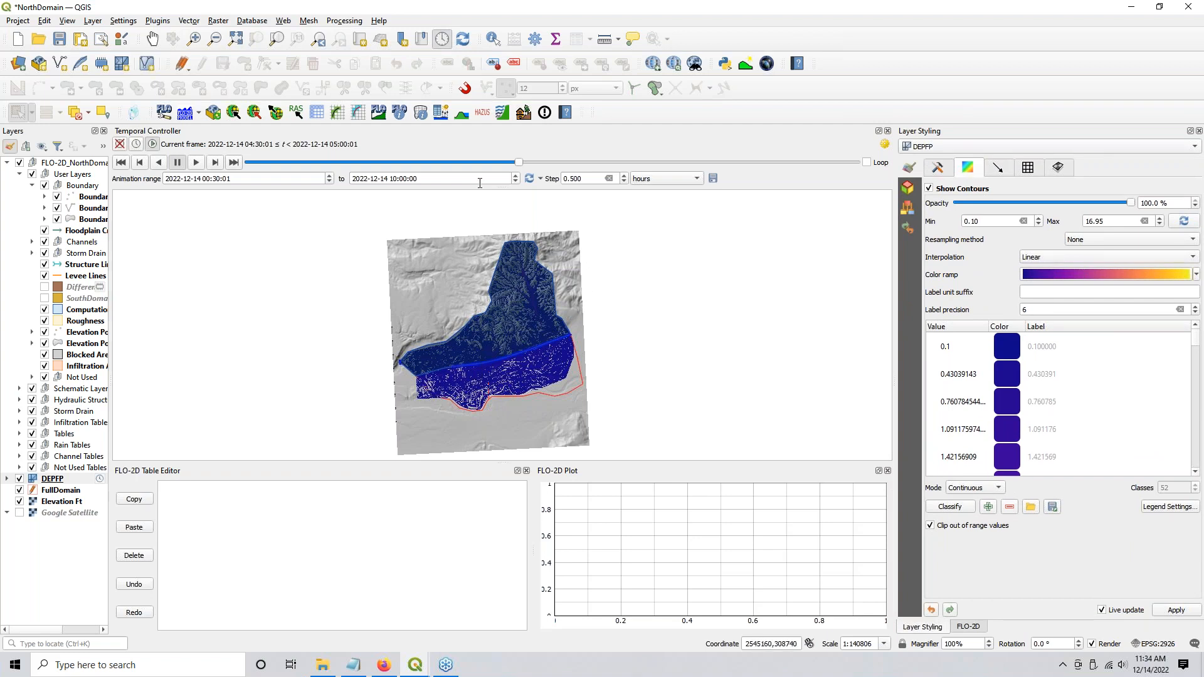
Step: Advance the animation to the frame starting at 07:00:01 and turn on Velocity vectors for the DEPFP mesh
{"action": "left_click_drag", "start_coordinate": [524, 165], "coordinate": [687, 176]}
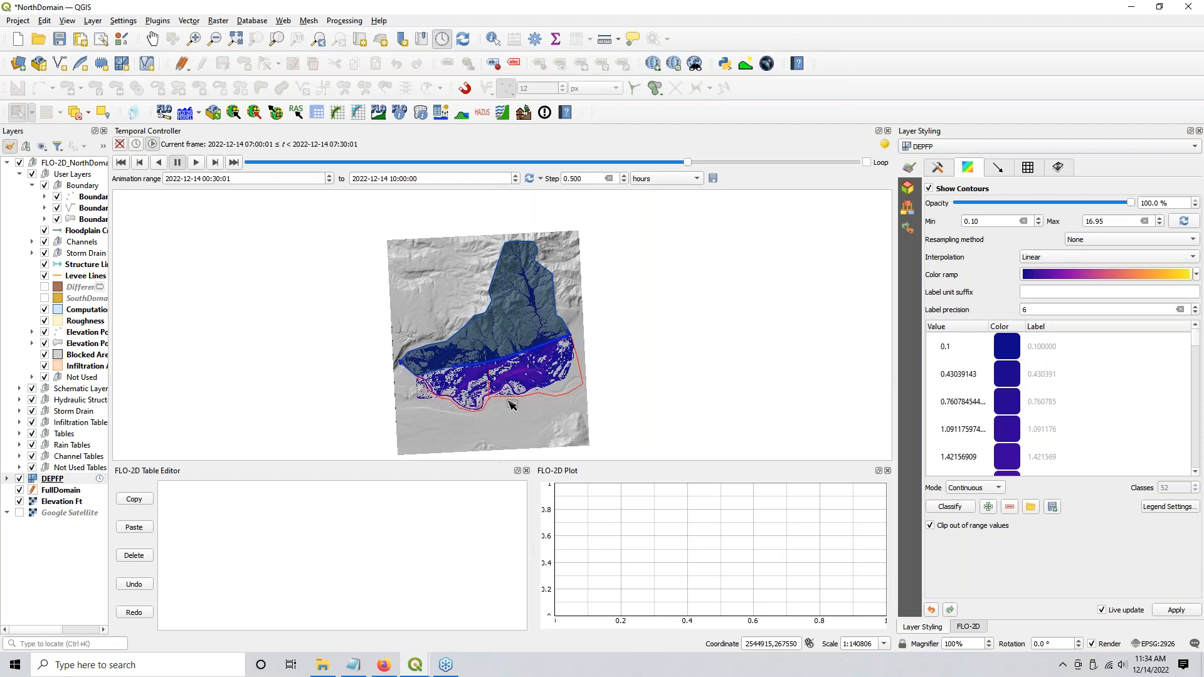
{"action": "scroll", "coordinate": [507, 385], "scroll_direction": "up", "scroll_amount": 1}
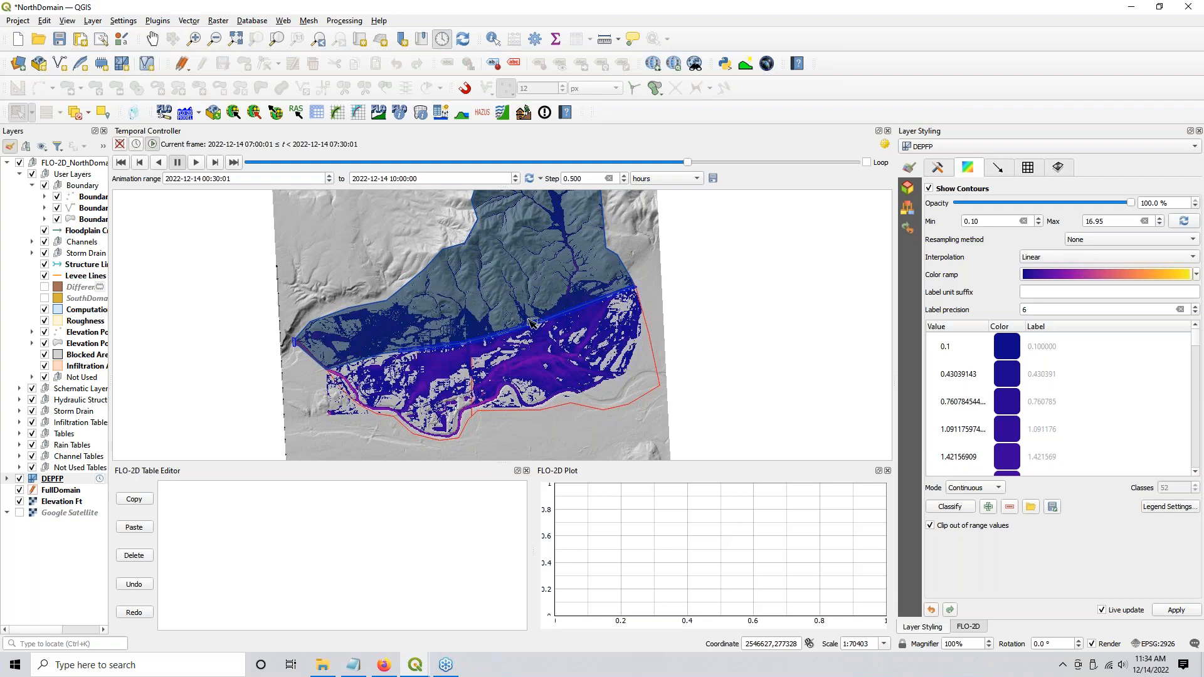
{"action": "left_click", "coordinate": [1000, 167]}
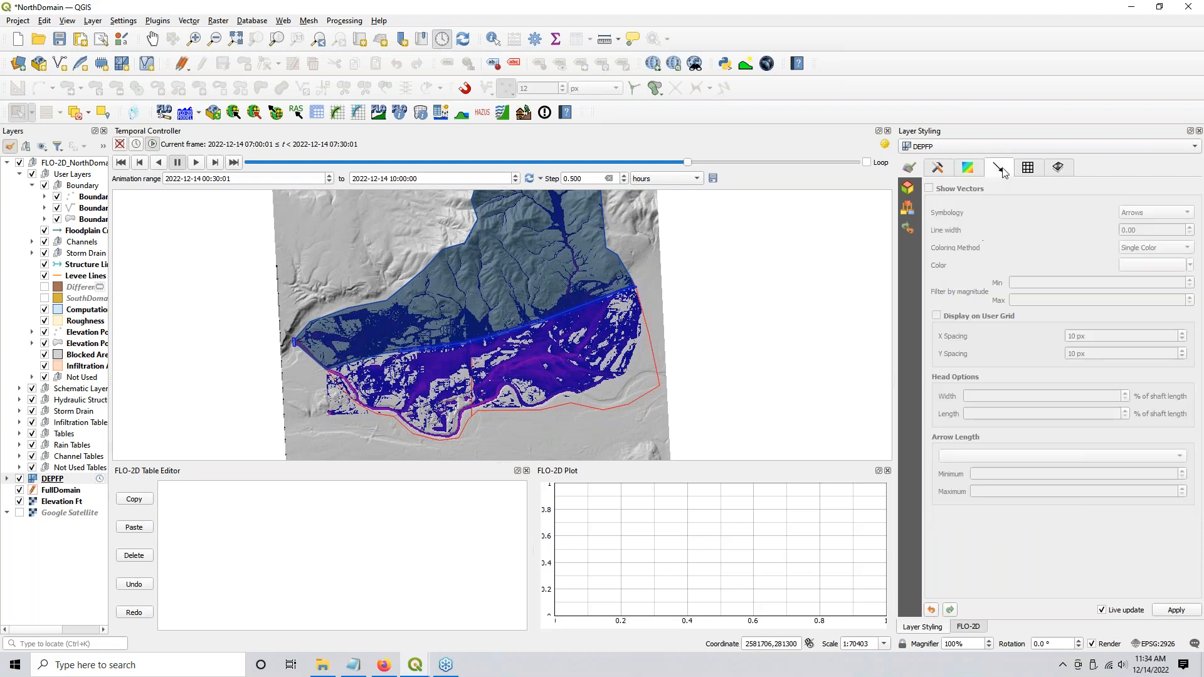
{"action": "left_click", "coordinate": [967, 168]}
{"action": "left_click", "coordinate": [940, 168]}
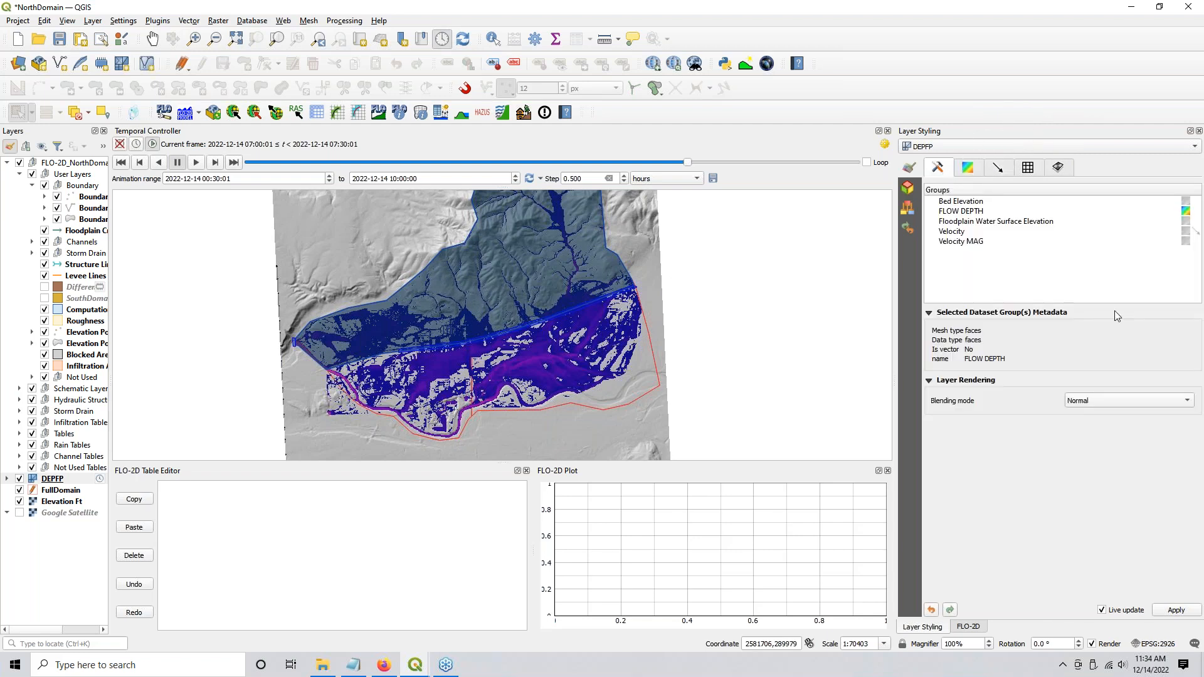
{"action": "left_click", "coordinate": [1196, 231]}
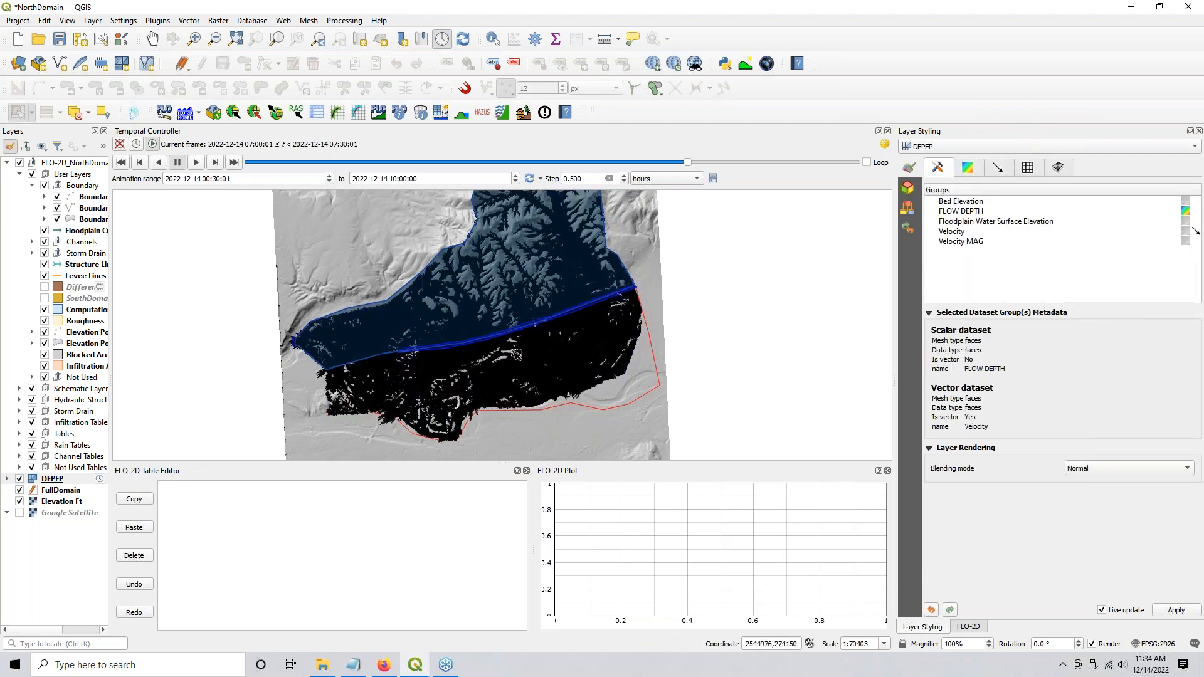
Step: Examine flow depths and velocity vectors close up along the north-south domain boundary, scrubbing the animation back and then forward to the 06:30:01 frame
{"action": "scroll", "coordinate": [503, 333], "scroll_direction": "up", "scroll_amount": 2}
{"action": "scroll", "coordinate": [503, 333], "scroll_direction": "up", "scroll_amount": 1}
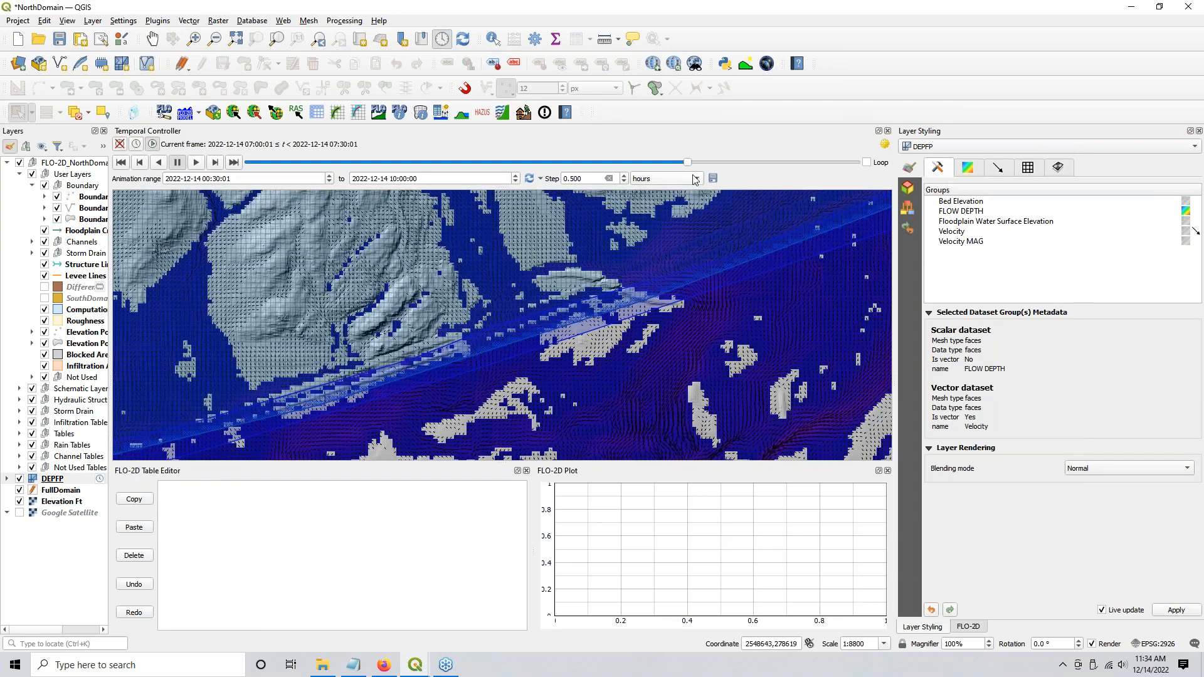
{"action": "left_click_drag", "start_coordinate": [688, 163], "coordinate": [646, 171]}
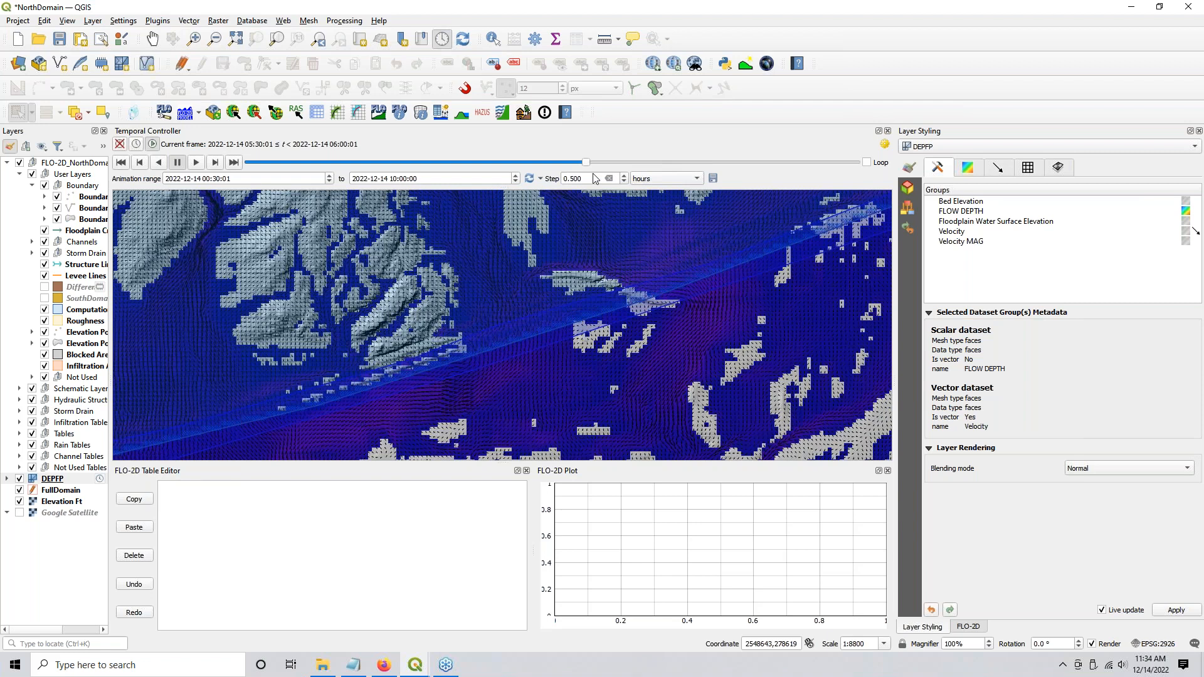
{"action": "left_click_drag", "start_coordinate": [630, 171], "coordinate": [671, 185]}
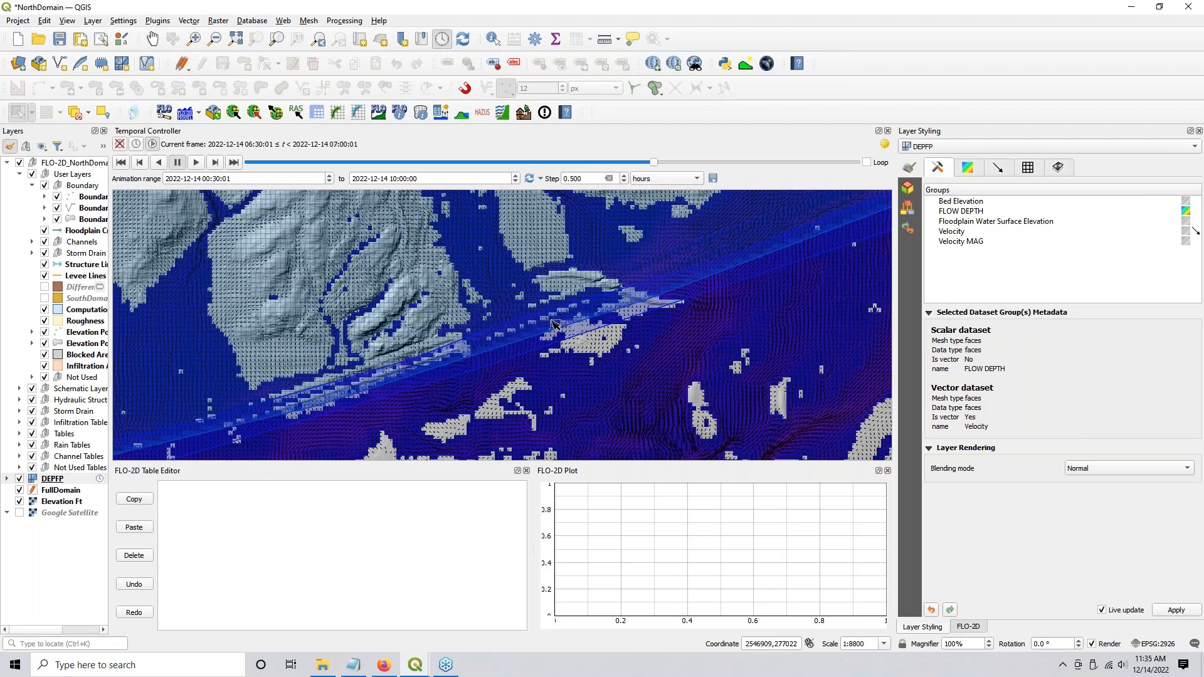
Step: Hide the DEPFP and Elevation Ft layers, display Google Satellite beneath the FullDomain outline, and end editing of FullDomain
{"action": "scroll", "coordinate": [360, 364], "scroll_direction": "down", "scroll_amount": 2}
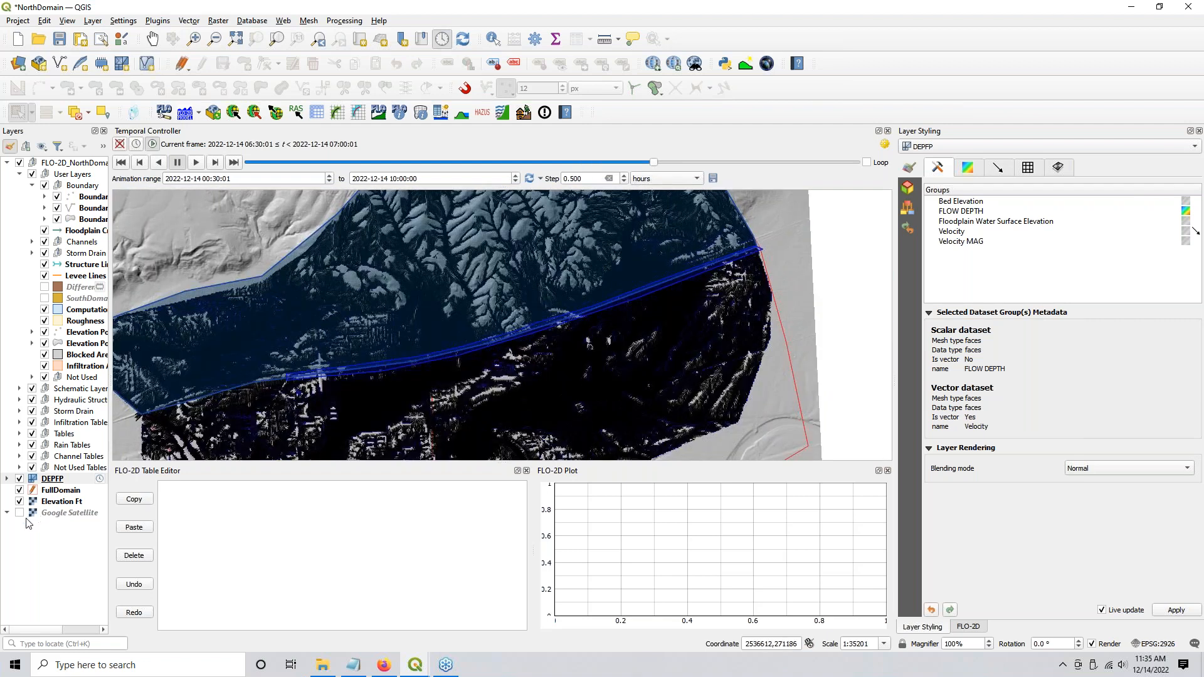
{"action": "left_click", "coordinate": [20, 502]}
{"action": "left_click", "coordinate": [20, 486]}
{"action": "left_click", "coordinate": [20, 479]}
{"action": "left_click", "coordinate": [19, 490]}
{"action": "left_click", "coordinate": [19, 512]}
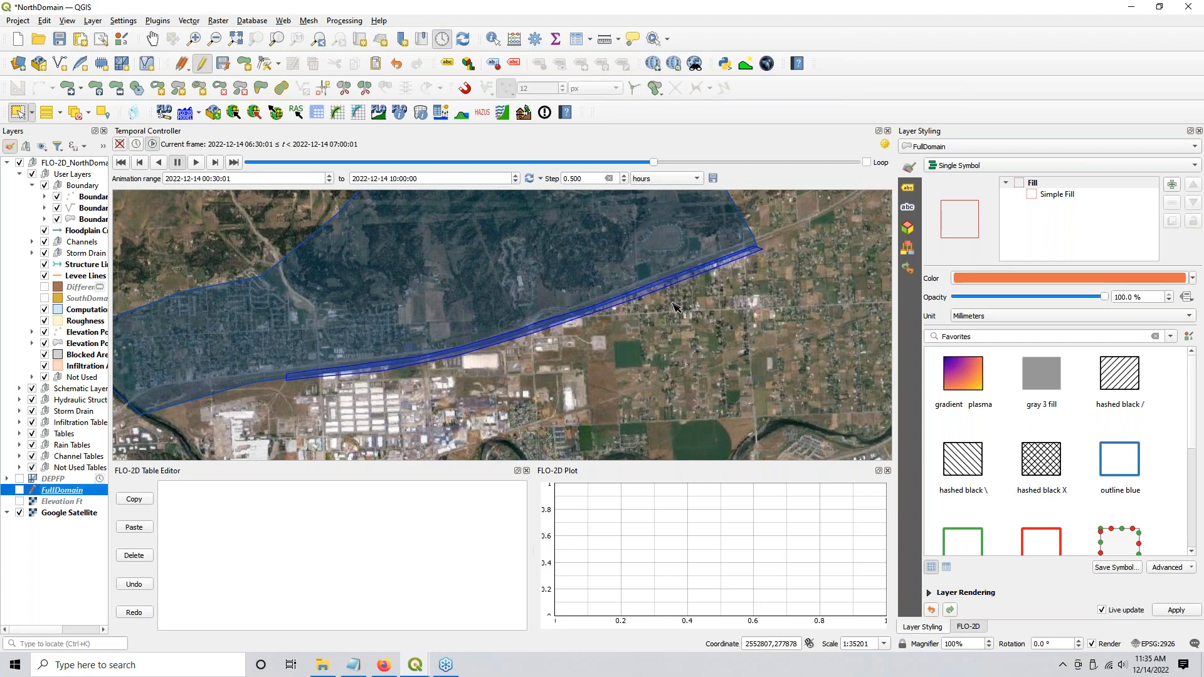
{"action": "left_click", "coordinate": [20, 490]}
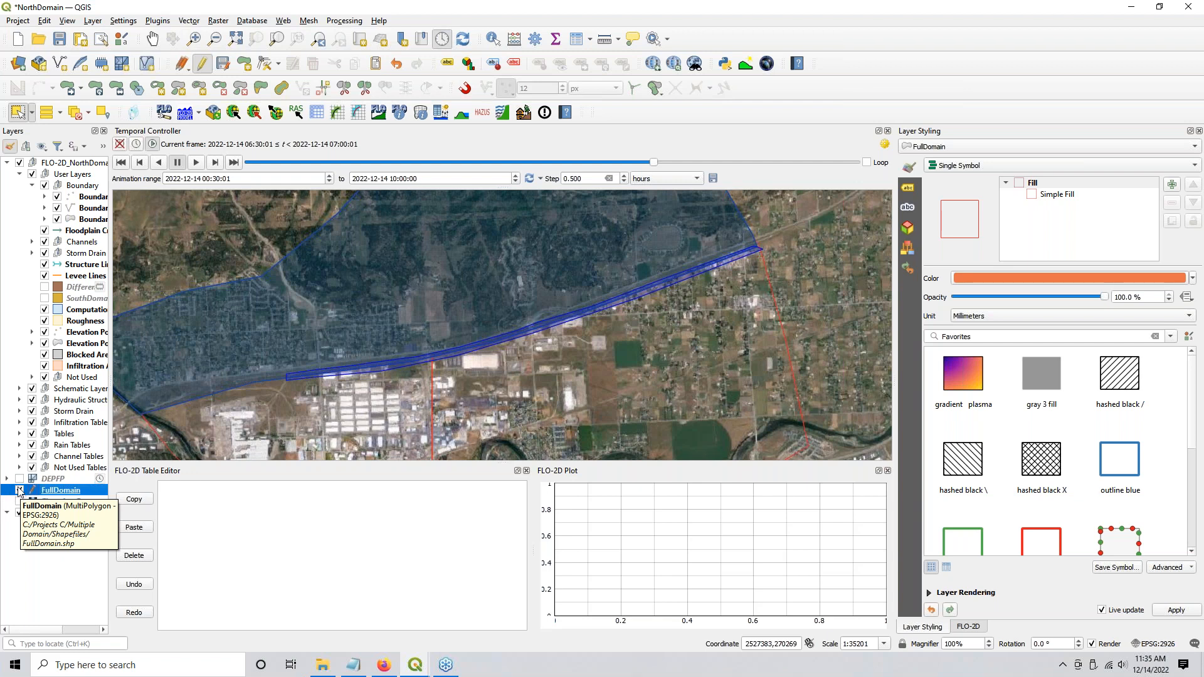
{"action": "left_click", "coordinate": [201, 67]}
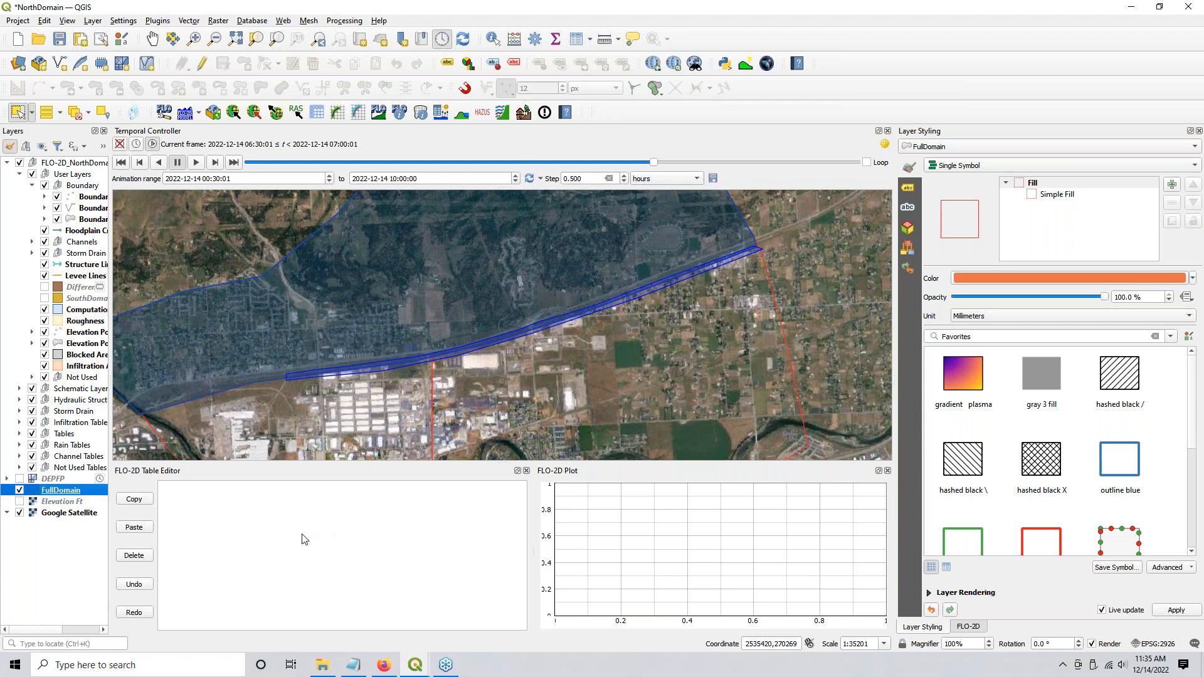
Step: Examine the FullDomain outline and northern domain boundary over the satellite imagery, switching FullDomain off and on to compare
{"action": "scroll", "coordinate": [316, 393], "scroll_direction": "up", "scroll_amount": 1}
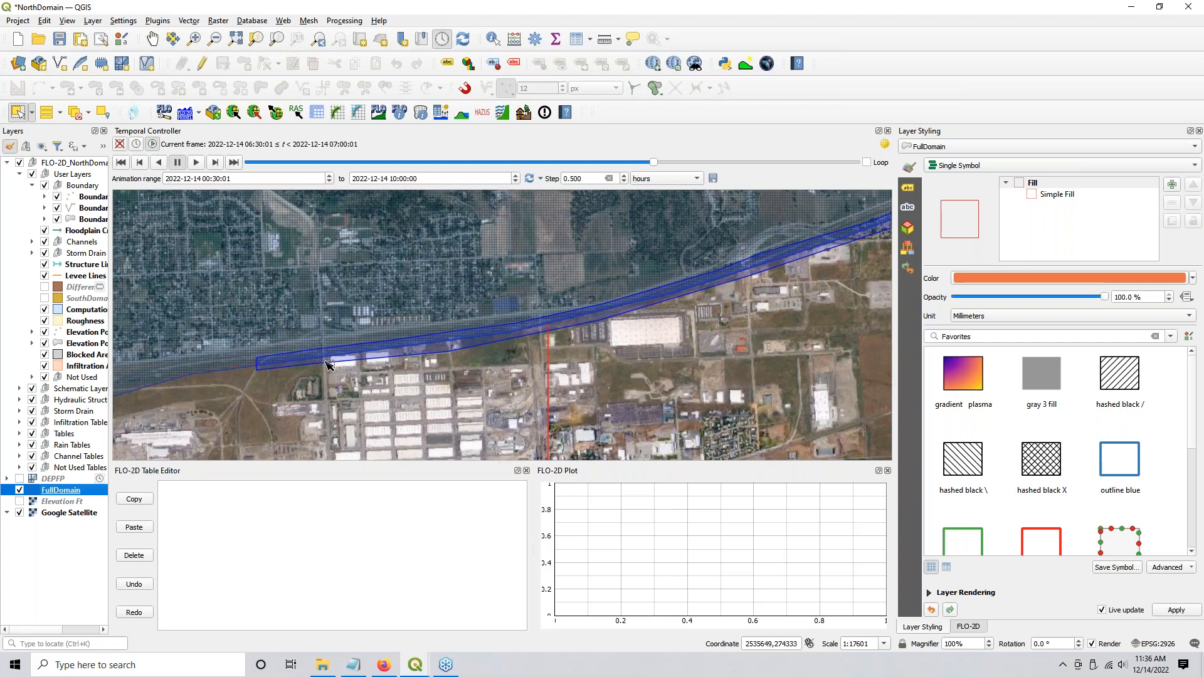
{"action": "scroll", "coordinate": [326, 364], "scroll_direction": "down", "scroll_amount": 1}
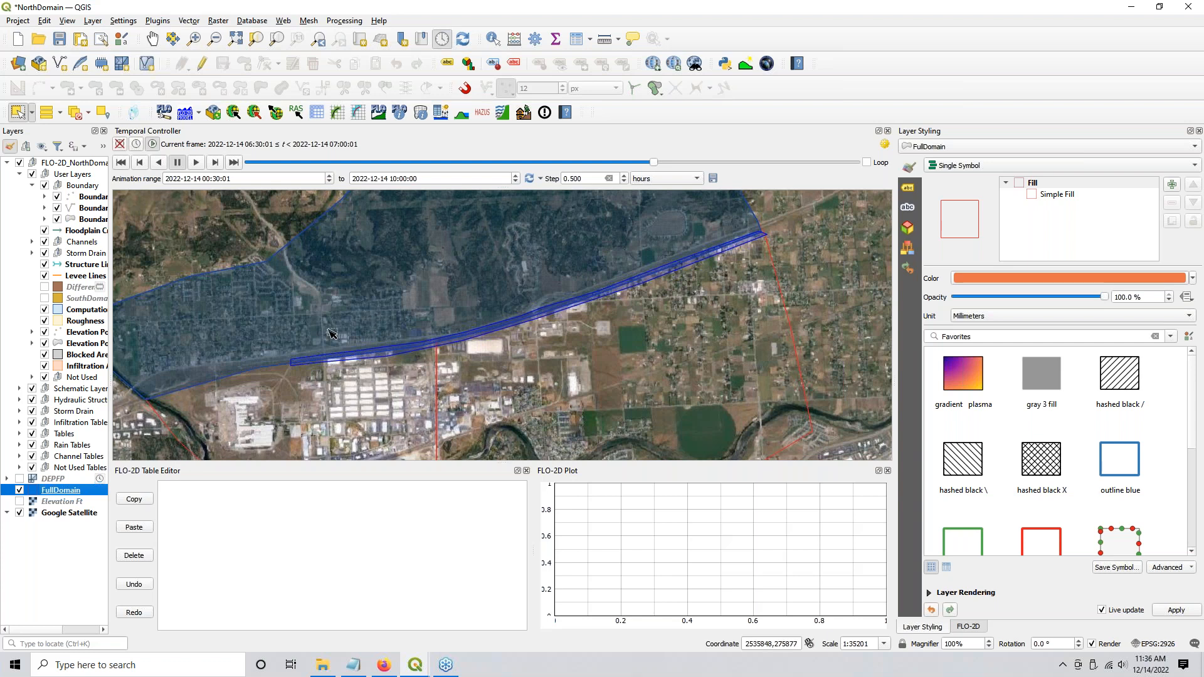
{"action": "scroll", "coordinate": [333, 336], "scroll_direction": "down", "scroll_amount": 1}
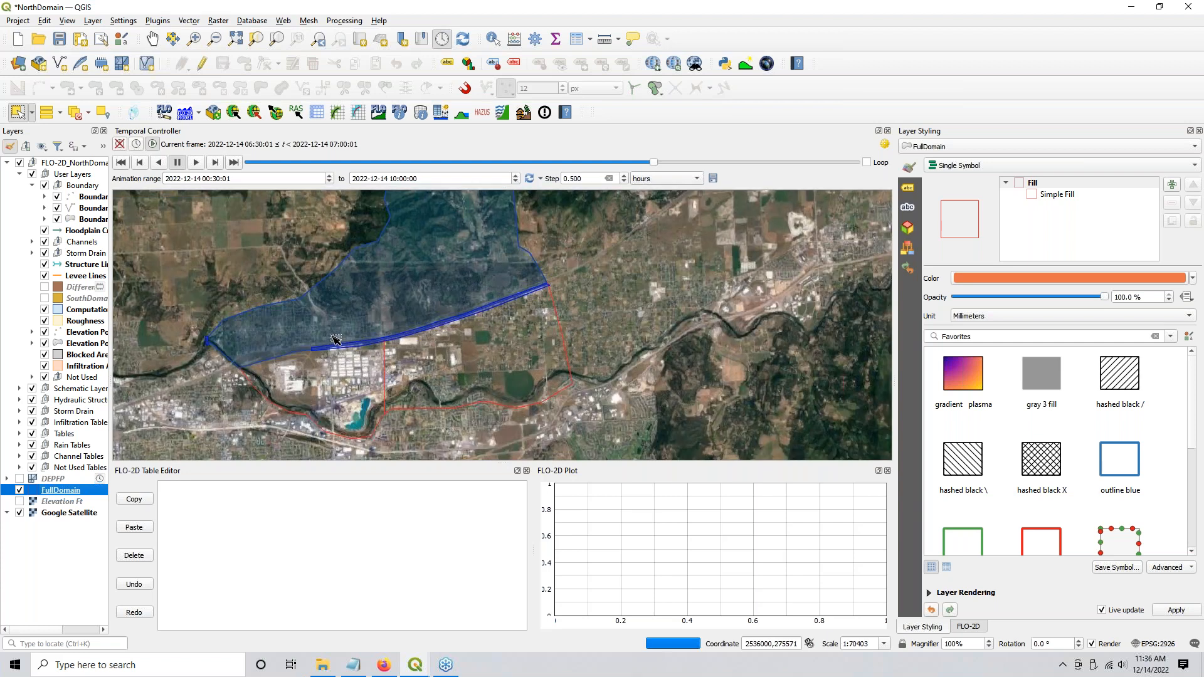
{"action": "left_click_drag", "start_coordinate": [368, 302], "coordinate": [422, 318]}
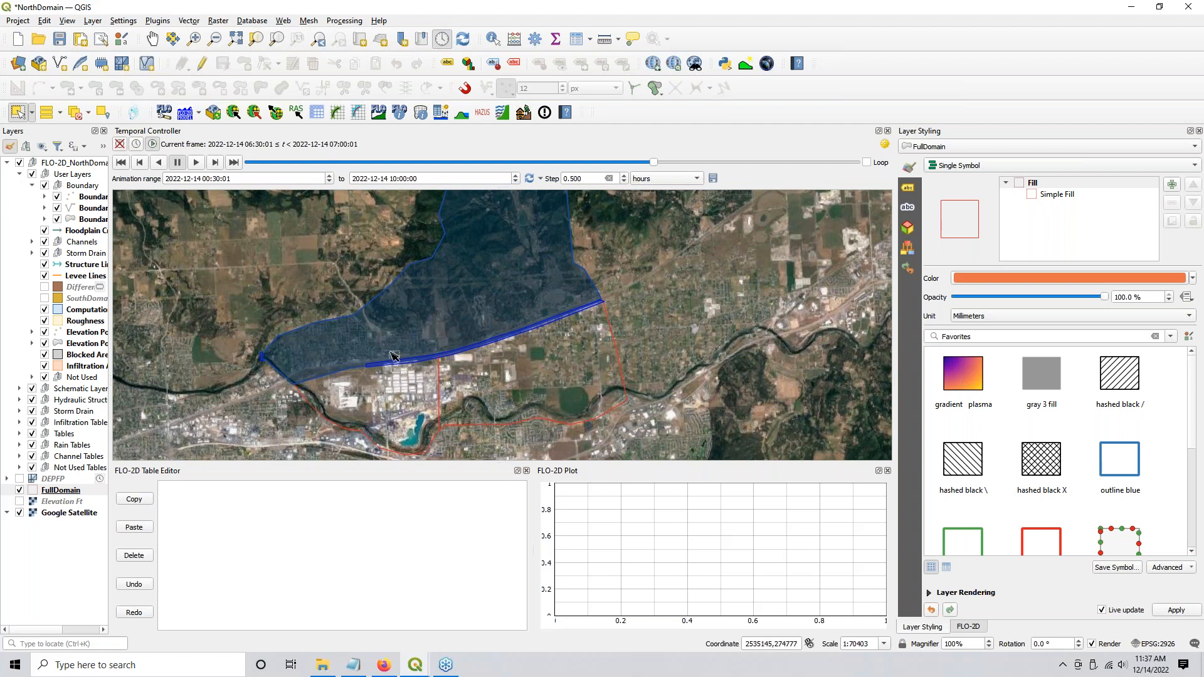
{"action": "scroll", "coordinate": [393, 357], "scroll_direction": "up", "scroll_amount": 1}
{"action": "scroll", "coordinate": [489, 380], "scroll_direction": "down", "scroll_amount": 1}
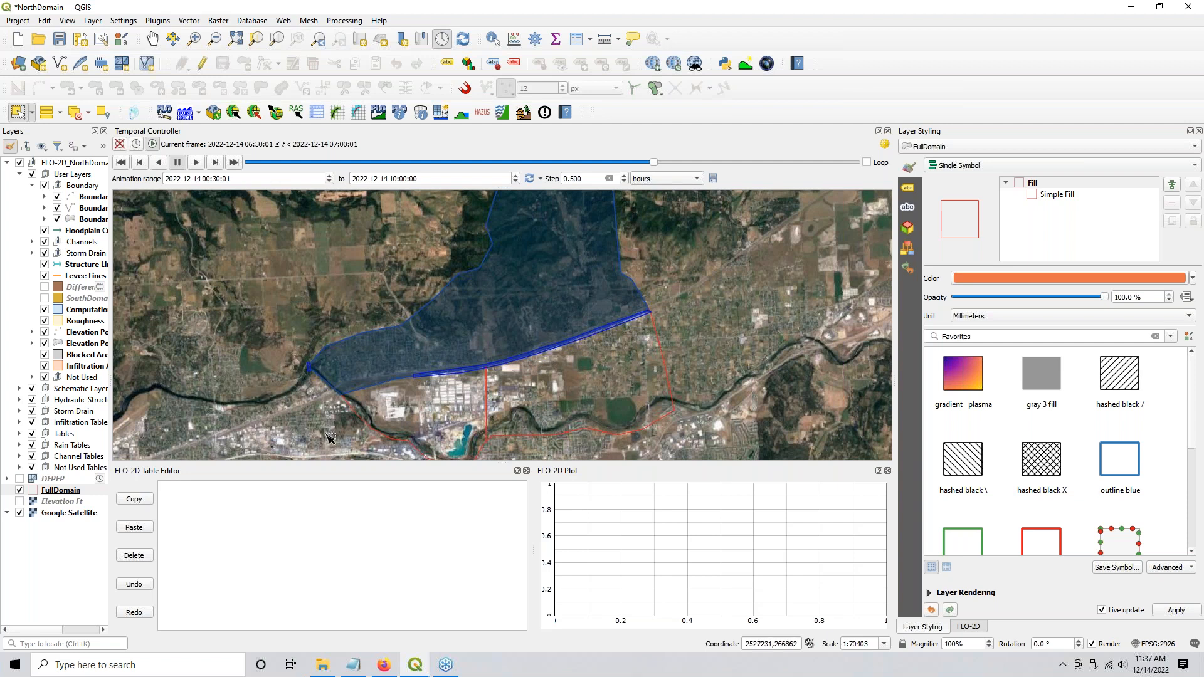
{"action": "left_click", "coordinate": [19, 491]}
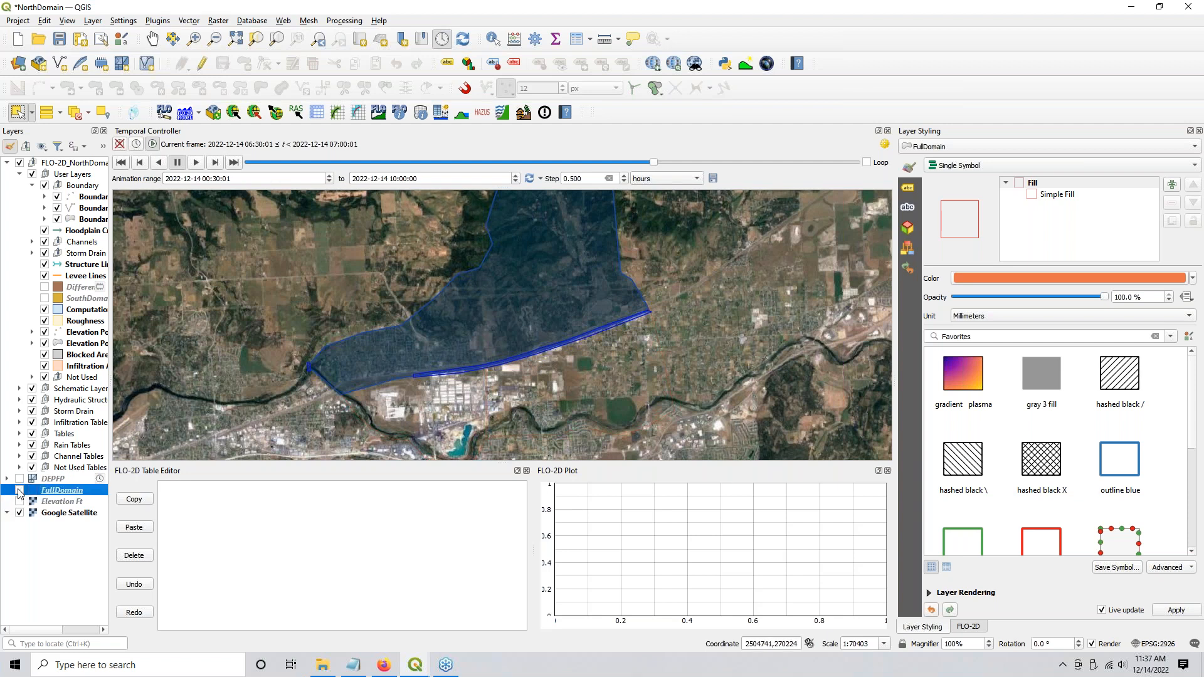
{"action": "left_click", "coordinate": [19, 491]}
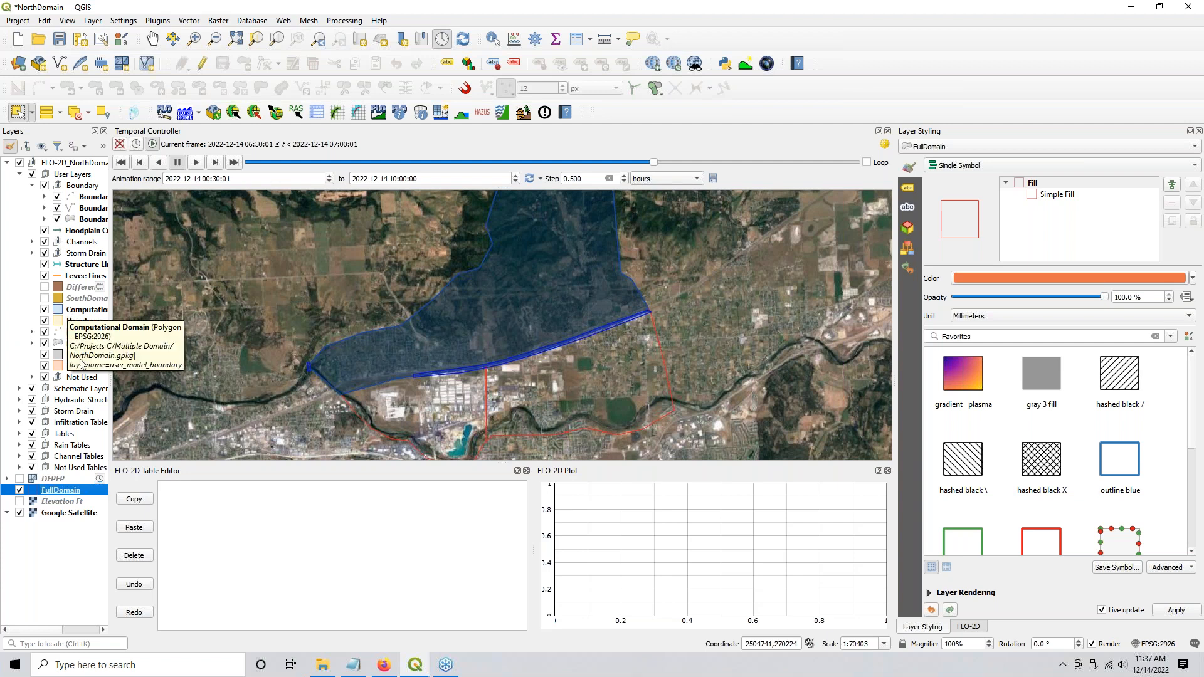
Step: Hide Google Satellite and the Boundary group to inspect the northern grid's southern edge against the FullDomain outline
{"action": "left_click", "coordinate": [19, 512]}
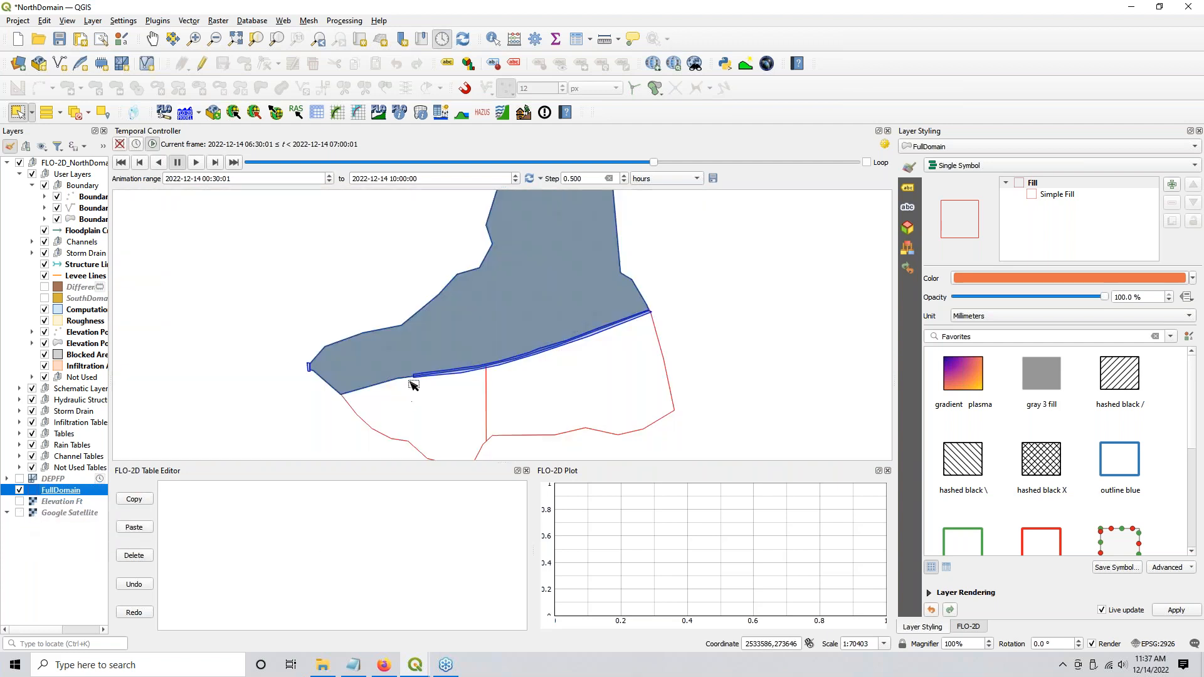
{"action": "left_click", "coordinate": [45, 185]}
{"action": "scroll", "coordinate": [471, 375], "scroll_direction": "up", "scroll_amount": 2}
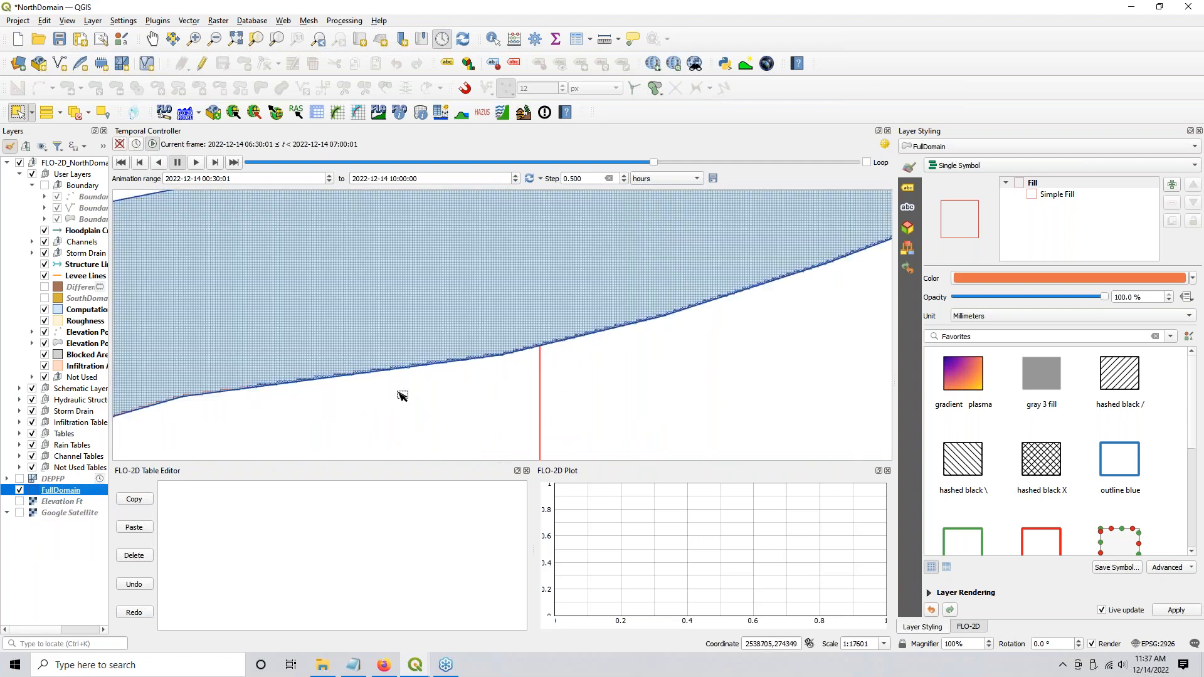
{"action": "left_click_drag", "start_coordinate": [397, 395], "coordinate": [788, 304]}
{"action": "scroll", "coordinate": [610, 333], "scroll_direction": "up", "scroll_amount": 1}
{"action": "scroll", "coordinate": [417, 373], "scroll_direction": "down", "scroll_amount": 2}
{"action": "scroll", "coordinate": [434, 364], "scroll_direction": "up", "scroll_amount": 1}
{"action": "left_click_drag", "start_coordinate": [430, 389], "coordinate": [415, 223]}
{"action": "scroll", "coordinate": [414, 222], "scroll_direction": "up", "scroll_amount": 1}
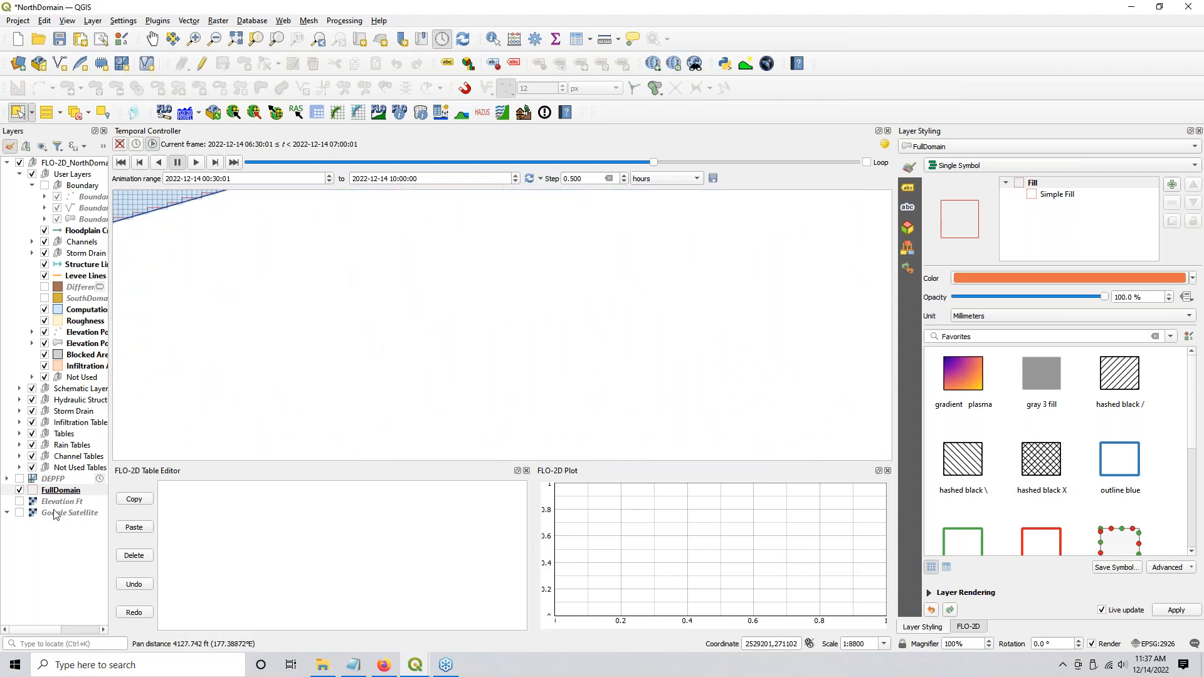
Step: Select the FullDomain polygons in turn to compare the whole-domain, southwestern and southeastern extents
{"action": "left_click", "coordinate": [47, 493]}
{"action": "left_click", "coordinate": [353, 338]}
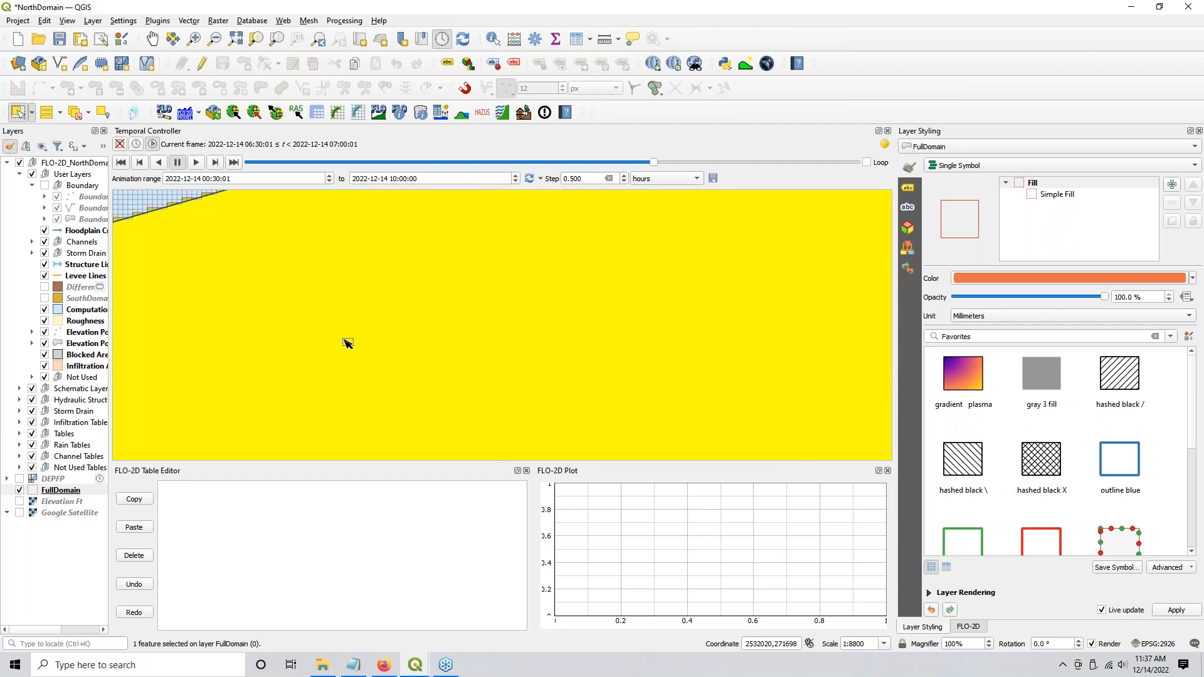
{"action": "left_click", "coordinate": [157, 198]}
{"action": "scroll", "coordinate": [228, 333], "scroll_direction": "down", "scroll_amount": 2}
{"action": "left_click", "coordinate": [180, 264]}
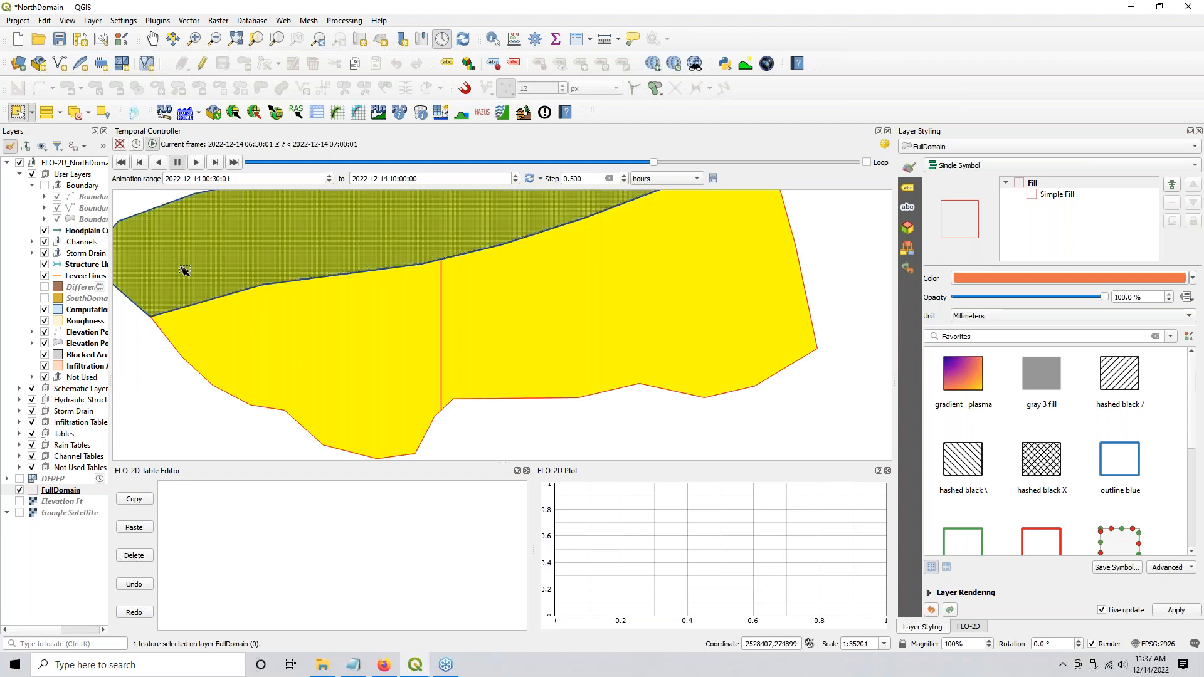
{"action": "left_click", "coordinate": [308, 352]}
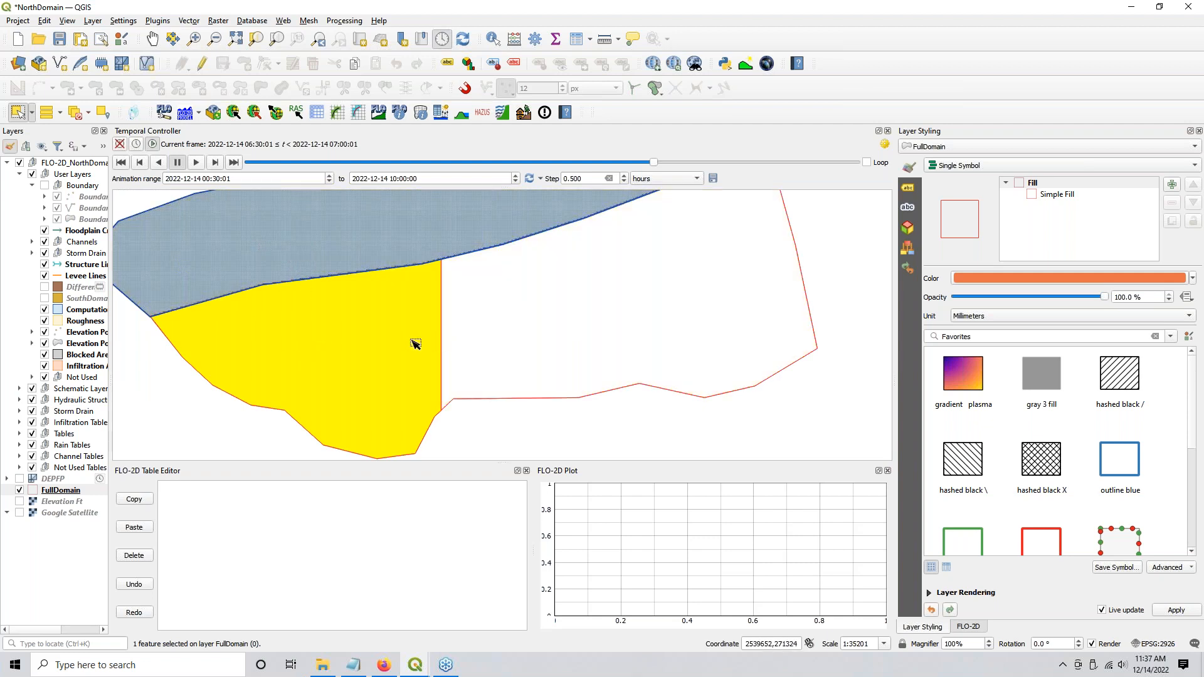
{"action": "left_click", "coordinate": [543, 312]}
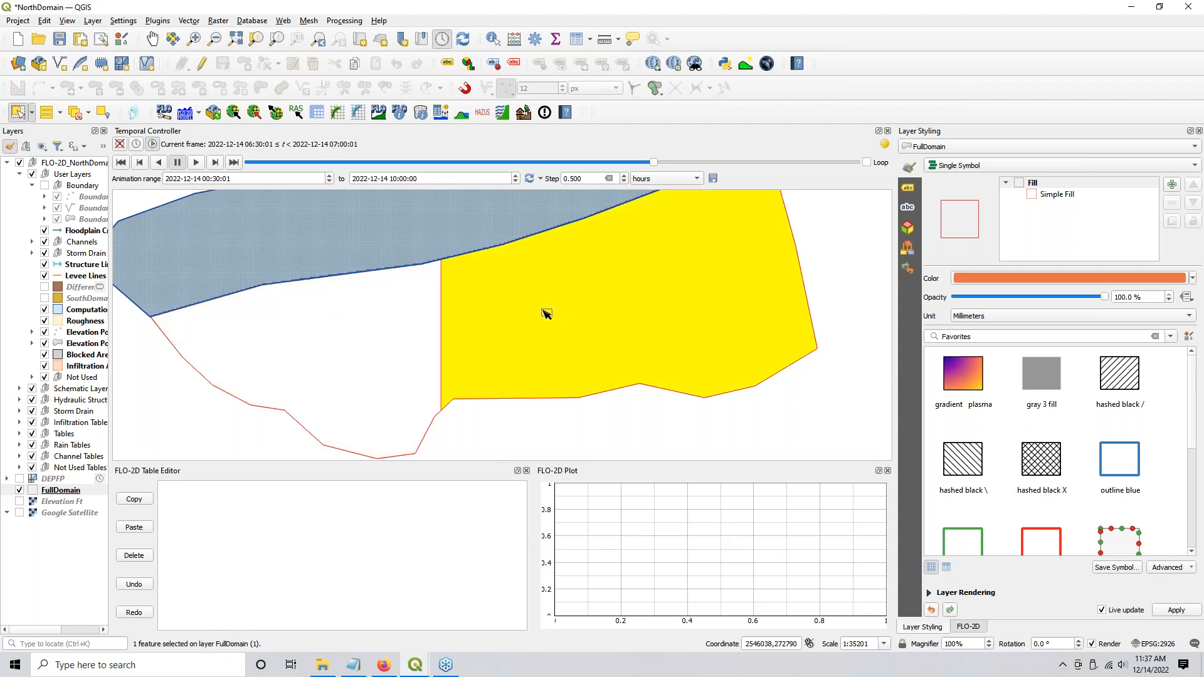
{"action": "left_click", "coordinate": [419, 244]}
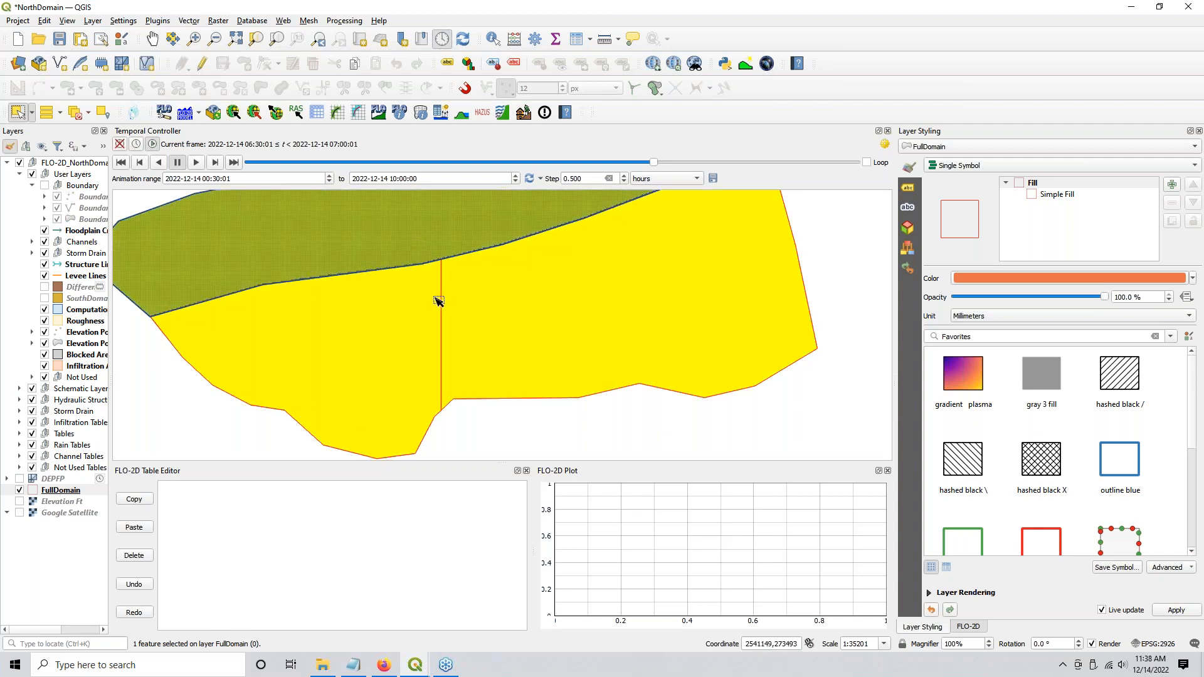
{"action": "left_click", "coordinate": [389, 318]}
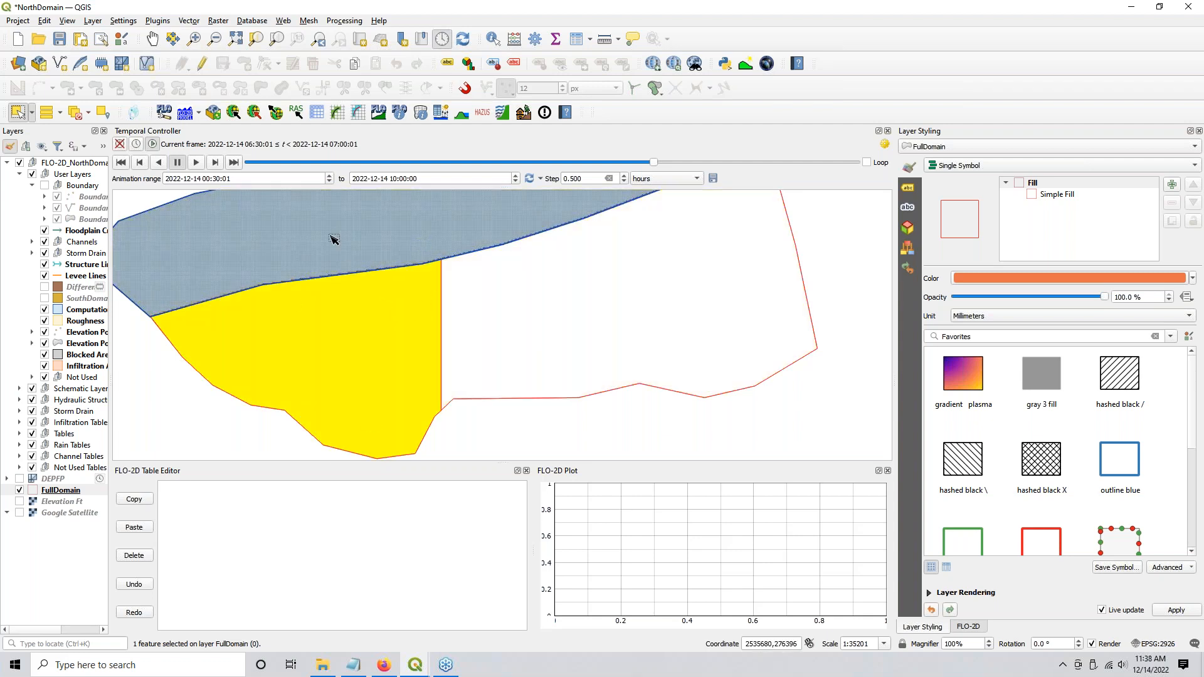
Step: Select the Computational Domain polygon for comparison, clear the selection on all layers, and hide FullDomain
{"action": "left_click", "coordinate": [67, 313]}
{"action": "left_click", "coordinate": [163, 268]}
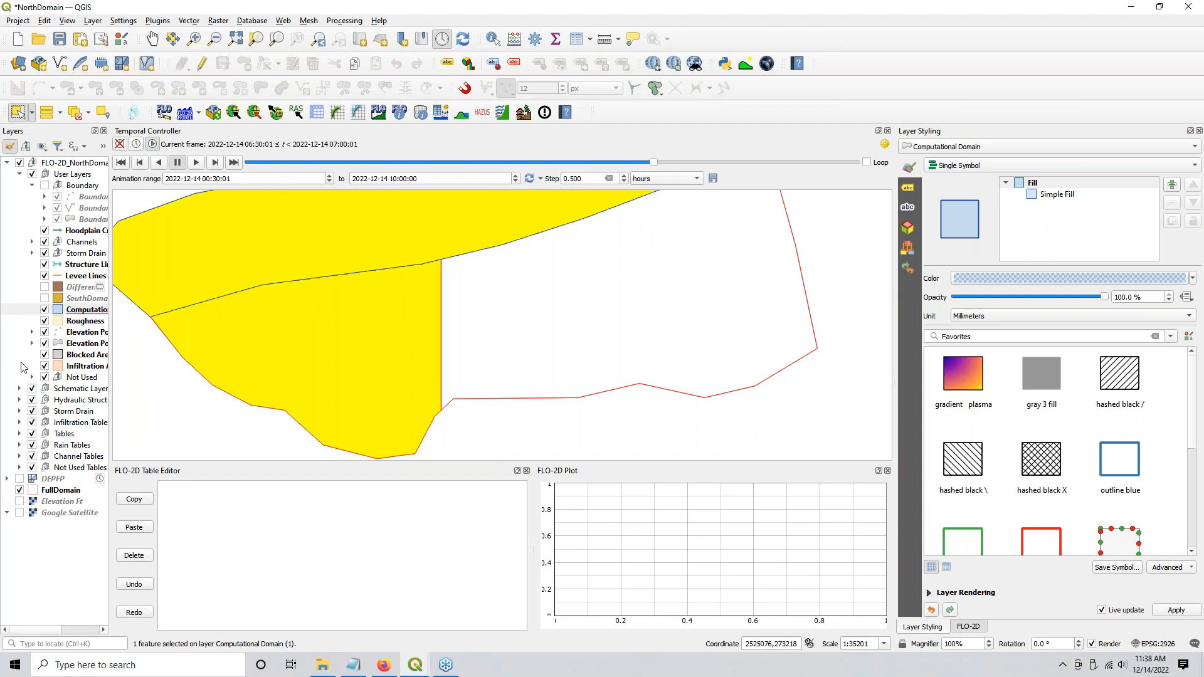
{"action": "left_click", "coordinate": [76, 112]}
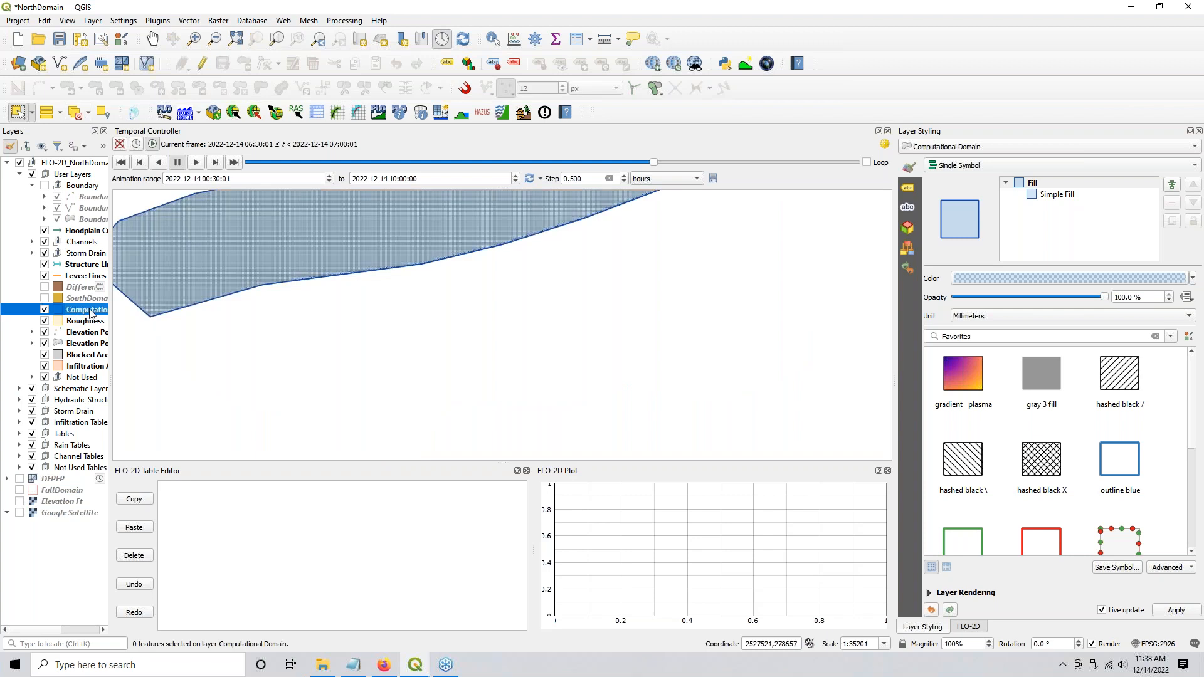
Step: Display the SouthDomain and Difference layers to compare them with the computational domain, and hide both again
{"action": "left_click", "coordinate": [44, 299]}
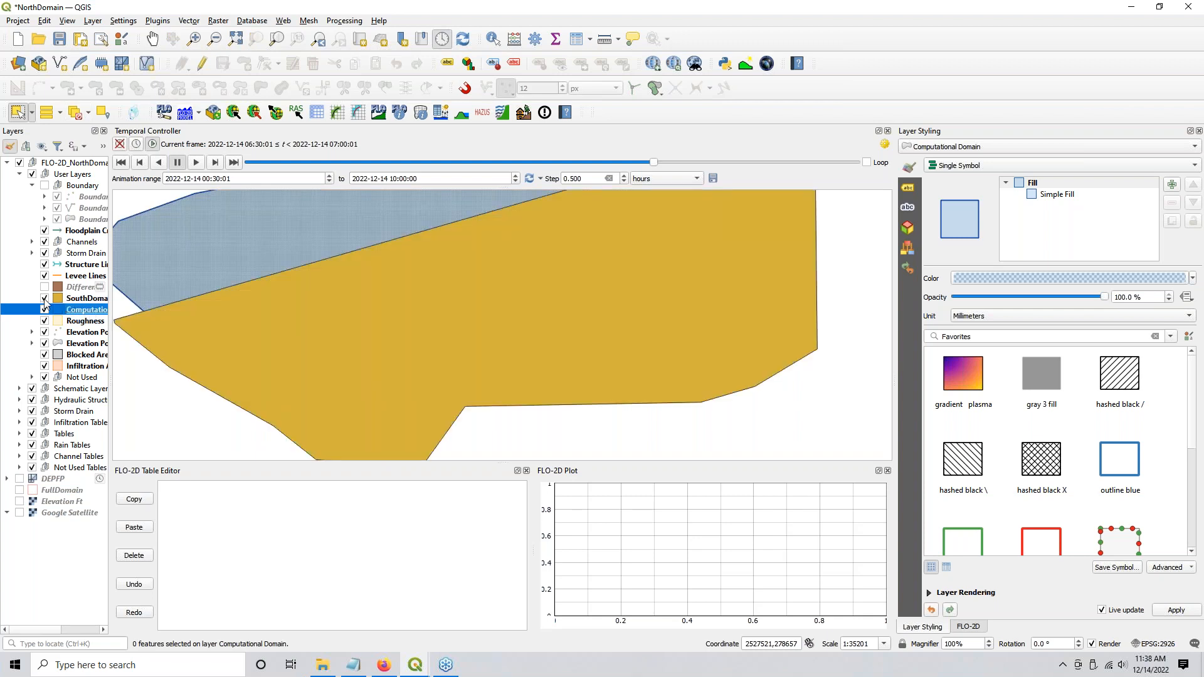
{"action": "left_click", "coordinate": [44, 298]}
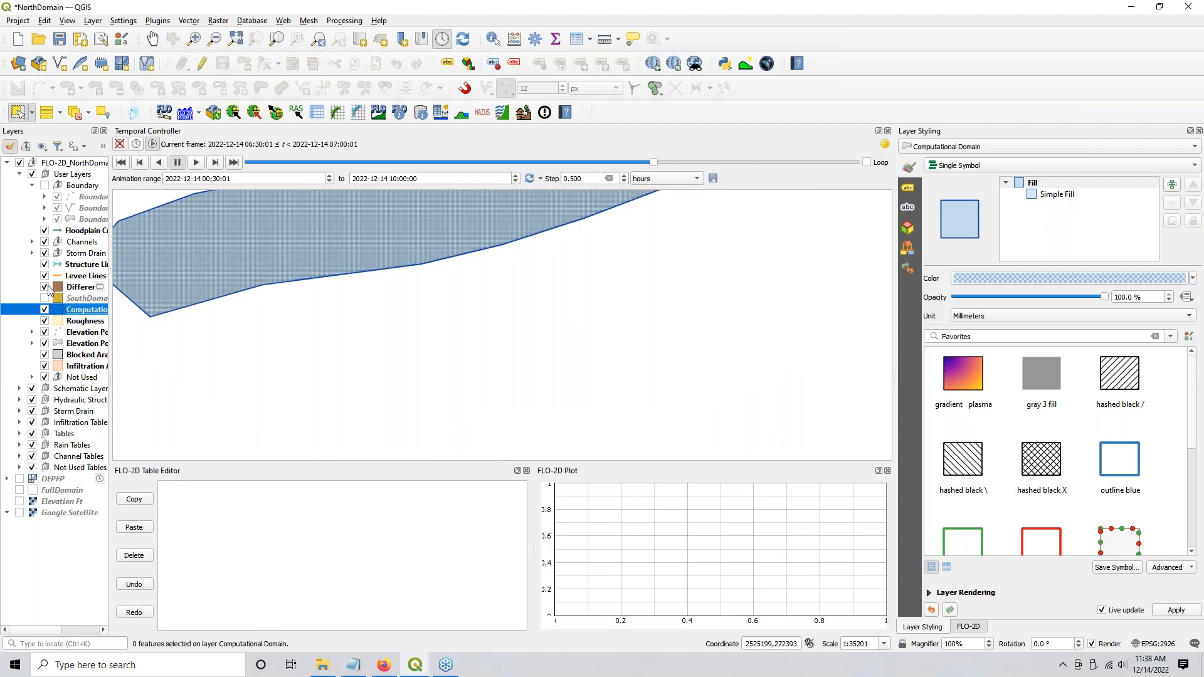
{"action": "left_click", "coordinate": [45, 298]}
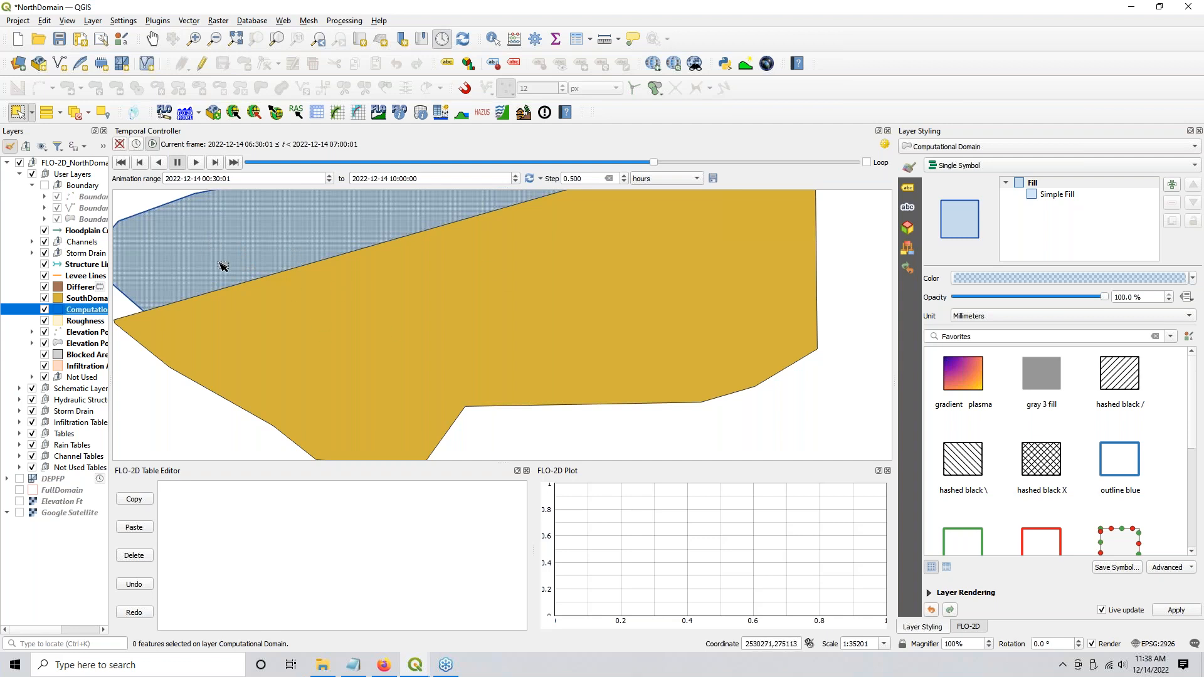
{"action": "left_click", "coordinate": [44, 298]}
{"action": "left_click", "coordinate": [45, 287]}
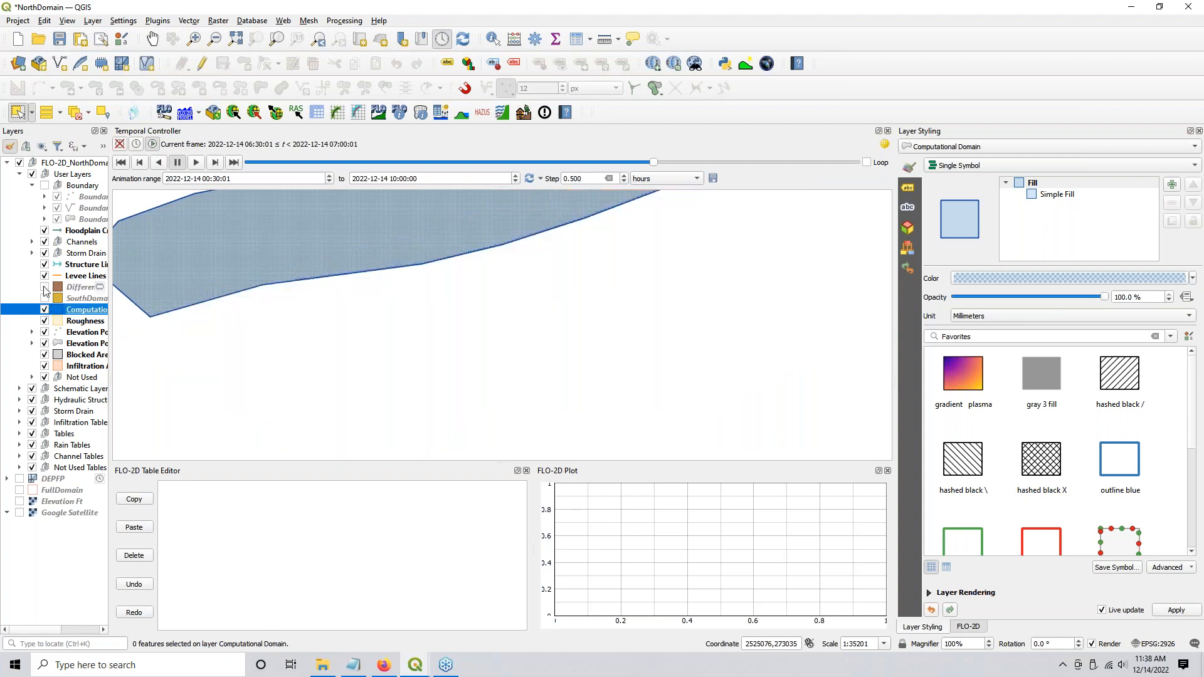
Step: Show the FullDomain layer again and select its southeastern polygon
{"action": "left_click", "coordinate": [20, 490]}
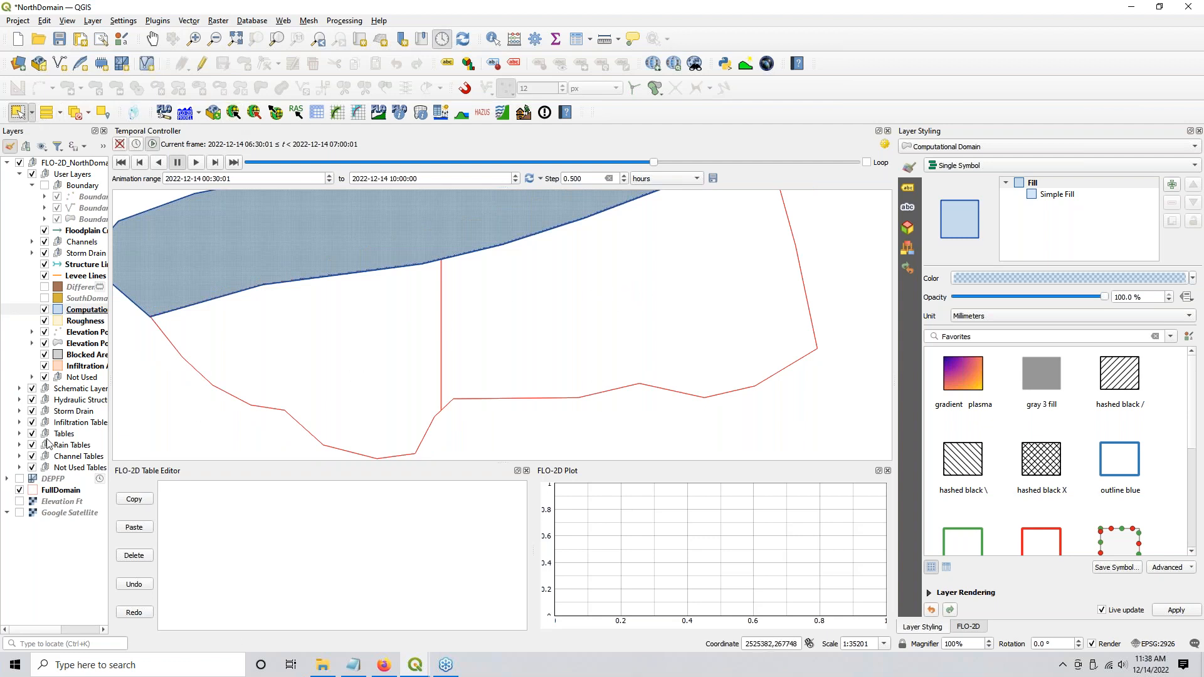
{"action": "left_click", "coordinate": [51, 496]}
{"action": "left_click", "coordinate": [562, 344]}
Step: Examine close up how the northern grid cells and stepped boundary strip overlap the southeastern polygon along the shared domain line
{"action": "scroll", "coordinate": [602, 238], "scroll_direction": "up", "scroll_amount": 2}
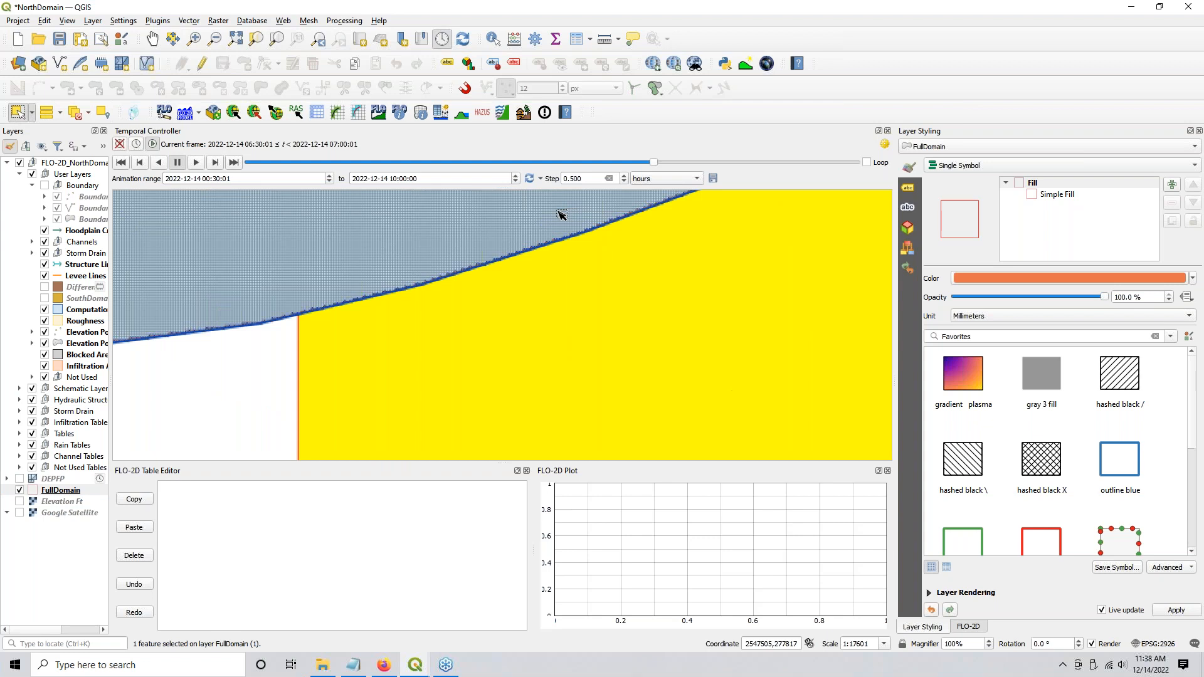
{"action": "scroll", "coordinate": [445, 306], "scroll_direction": "up", "scroll_amount": 2}
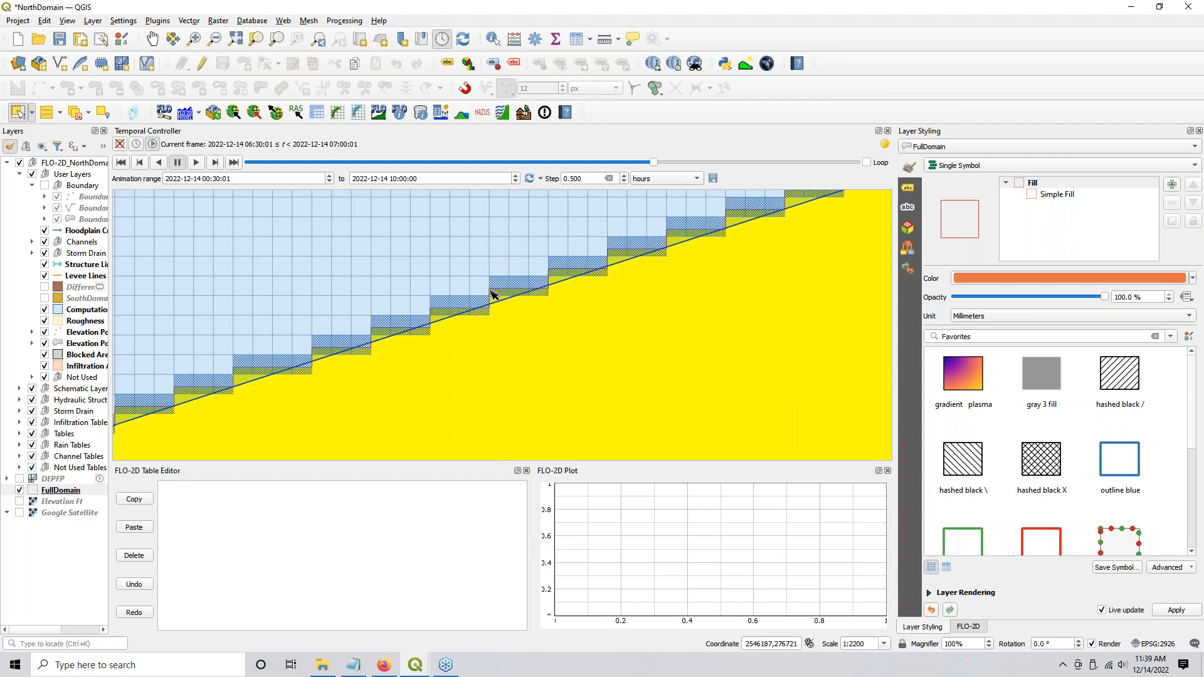
{"action": "scroll", "coordinate": [491, 294], "scroll_direction": "up", "scroll_amount": 2}
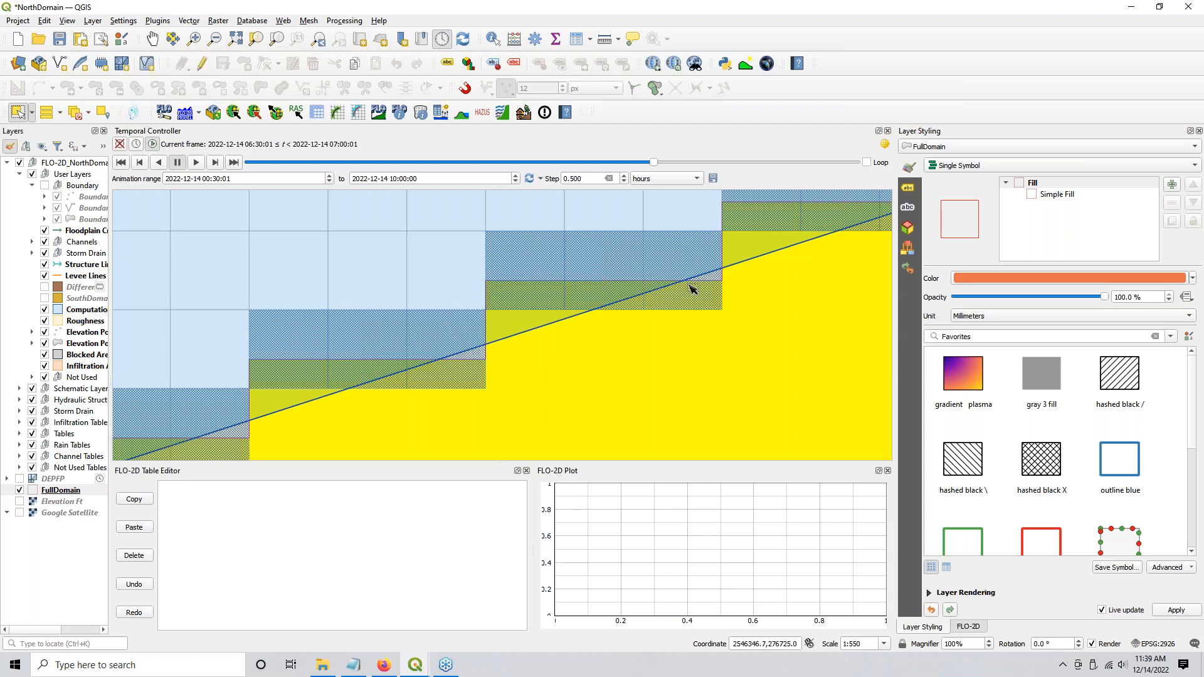
{"action": "left_click", "coordinate": [545, 257]}
{"action": "left_click", "coordinate": [531, 296]}
{"action": "left_click", "coordinate": [533, 252]}
{"action": "left_click", "coordinate": [534, 253]}
{"action": "scroll", "coordinate": [533, 359], "scroll_direction": "down", "scroll_amount": 1}
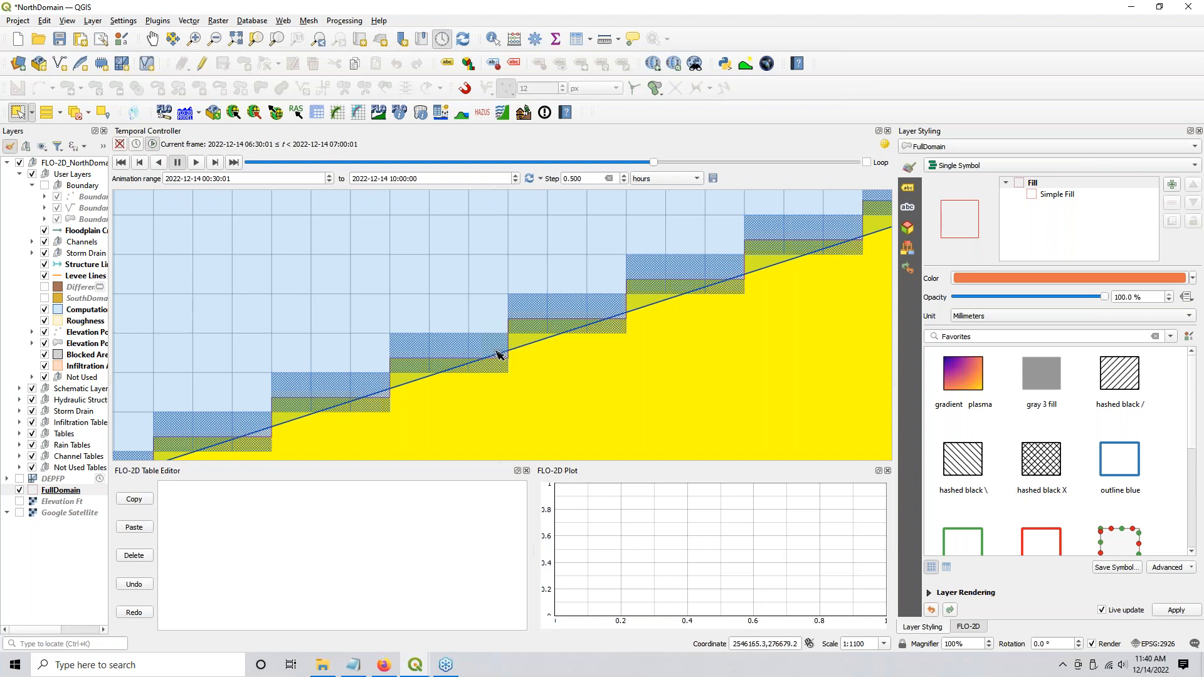
{"action": "scroll", "coordinate": [497, 355], "scroll_direction": "down", "scroll_amount": 1}
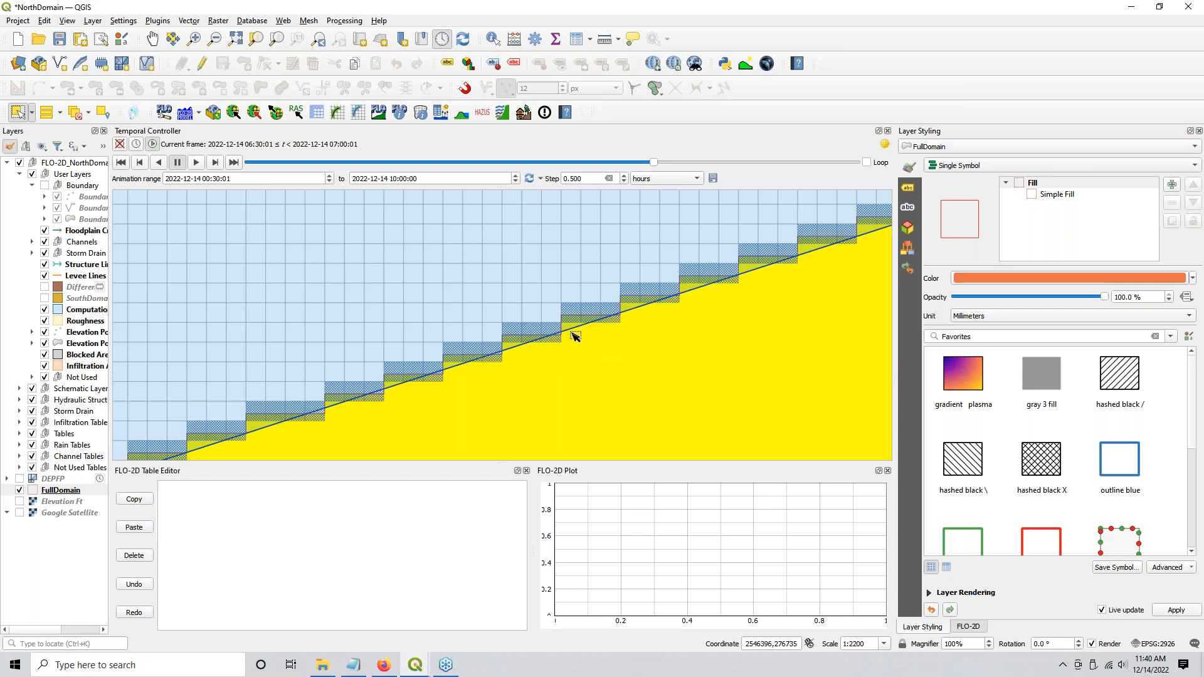
{"action": "scroll", "coordinate": [575, 336], "scroll_direction": "down", "scroll_amount": 1}
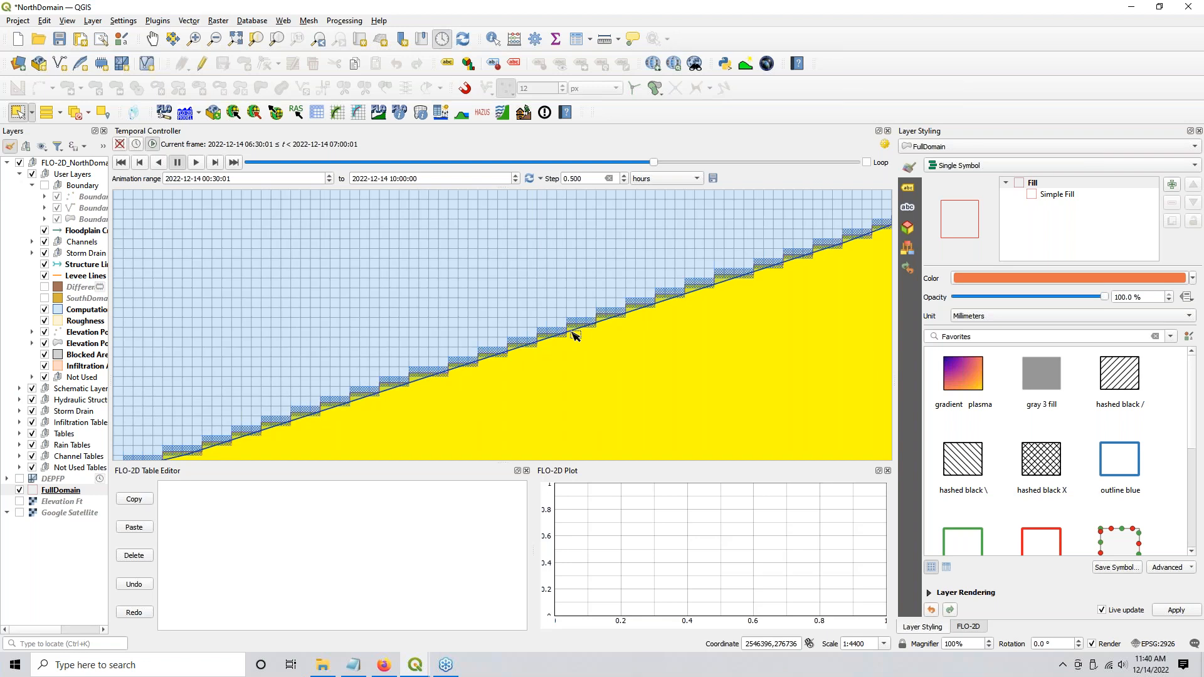
{"action": "scroll", "coordinate": [575, 335], "scroll_direction": "down", "scroll_amount": 1}
{"action": "scroll", "coordinate": [551, 344], "scroll_direction": "down", "scroll_amount": 1}
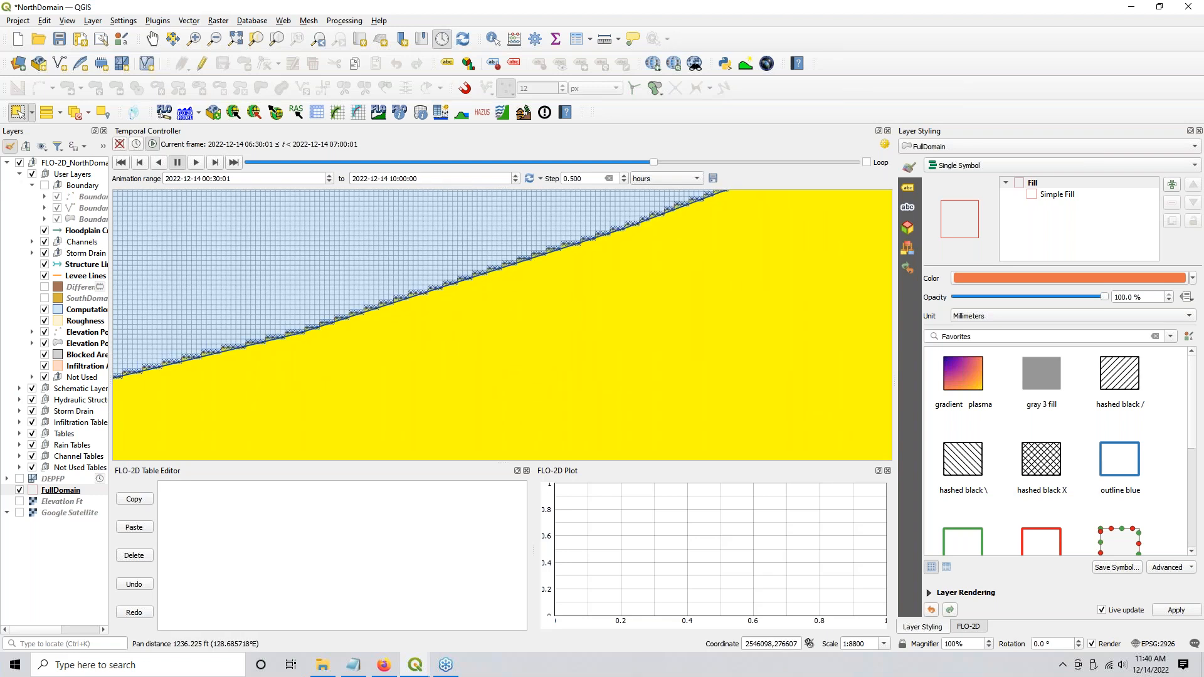
{"action": "scroll", "coordinate": [469, 286], "scroll_direction": "down", "scroll_amount": 1}
{"action": "left_click_drag", "start_coordinate": [559, 272], "coordinate": [643, 248]}
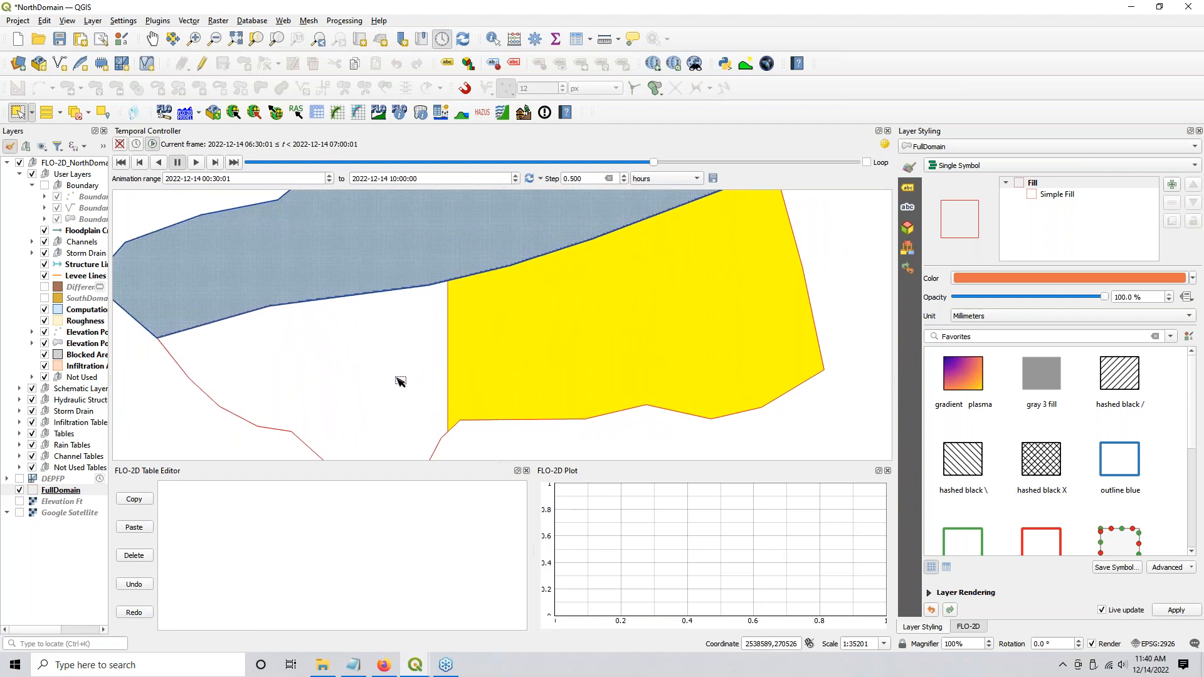
Step: Show the Boundary layer group and examine its boundary condition strips along the shared domain line
{"action": "scroll", "coordinate": [400, 377], "scroll_direction": "down", "scroll_amount": 1}
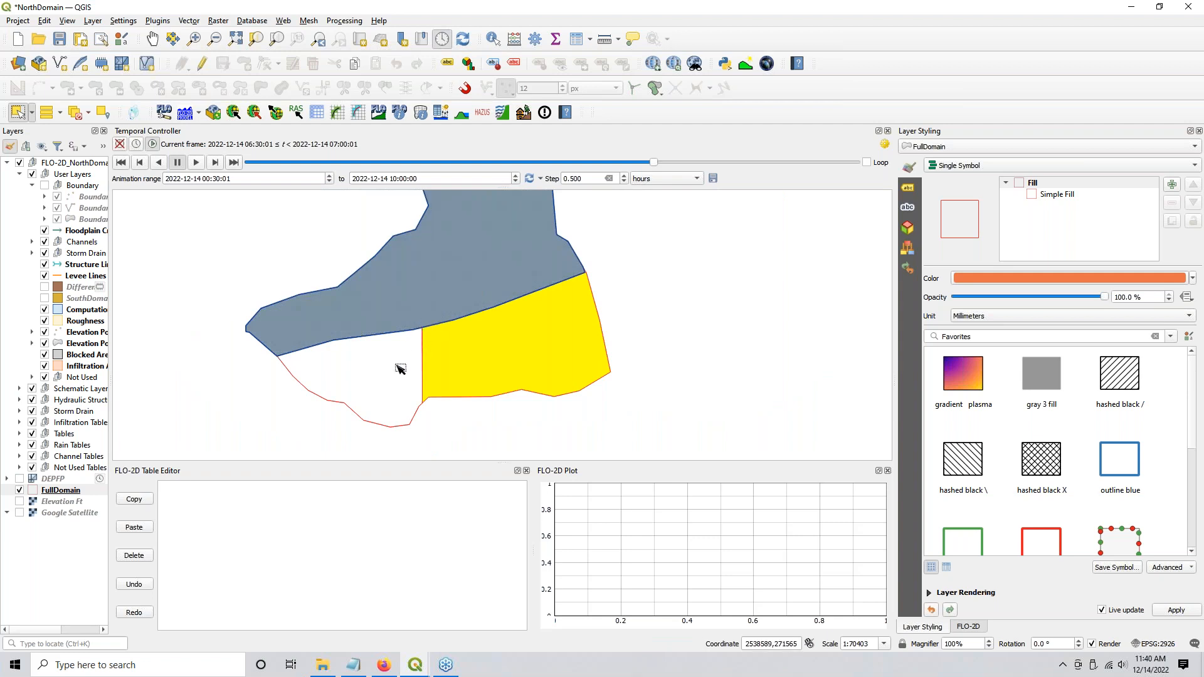
{"action": "key", "text": "ctrl"}
{"action": "left_click", "coordinate": [43, 185]}
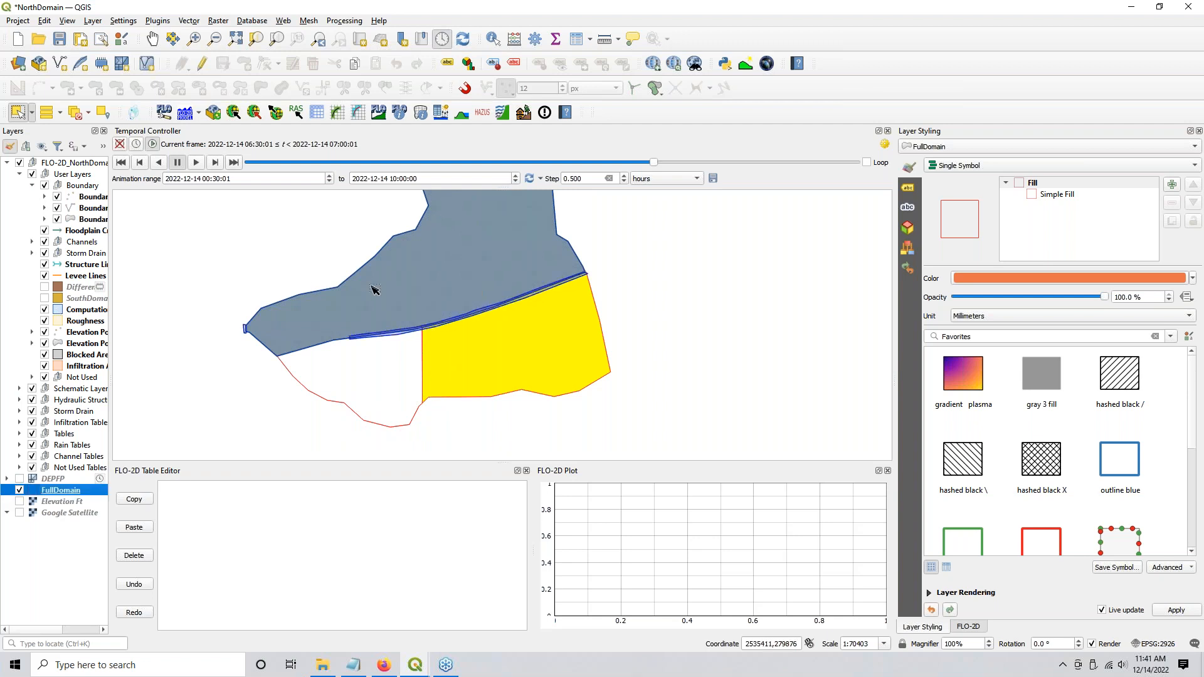
{"action": "scroll", "coordinate": [419, 335], "scroll_direction": "up", "scroll_amount": 1}
{"action": "scroll", "coordinate": [419, 335], "scroll_direction": "up", "scroll_amount": 1}
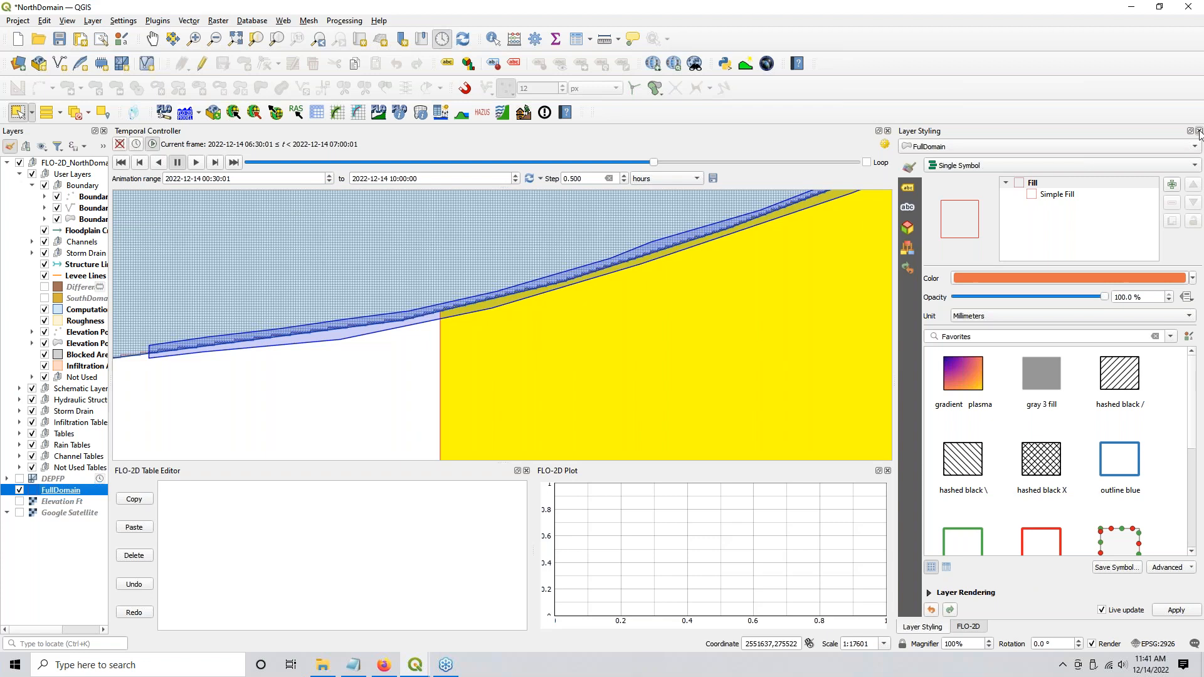
Step: Bring up the FLO-2D tools, collapse all tool groups, and expand the Boundary Condition Editor
{"action": "left_click", "coordinate": [968, 627]}
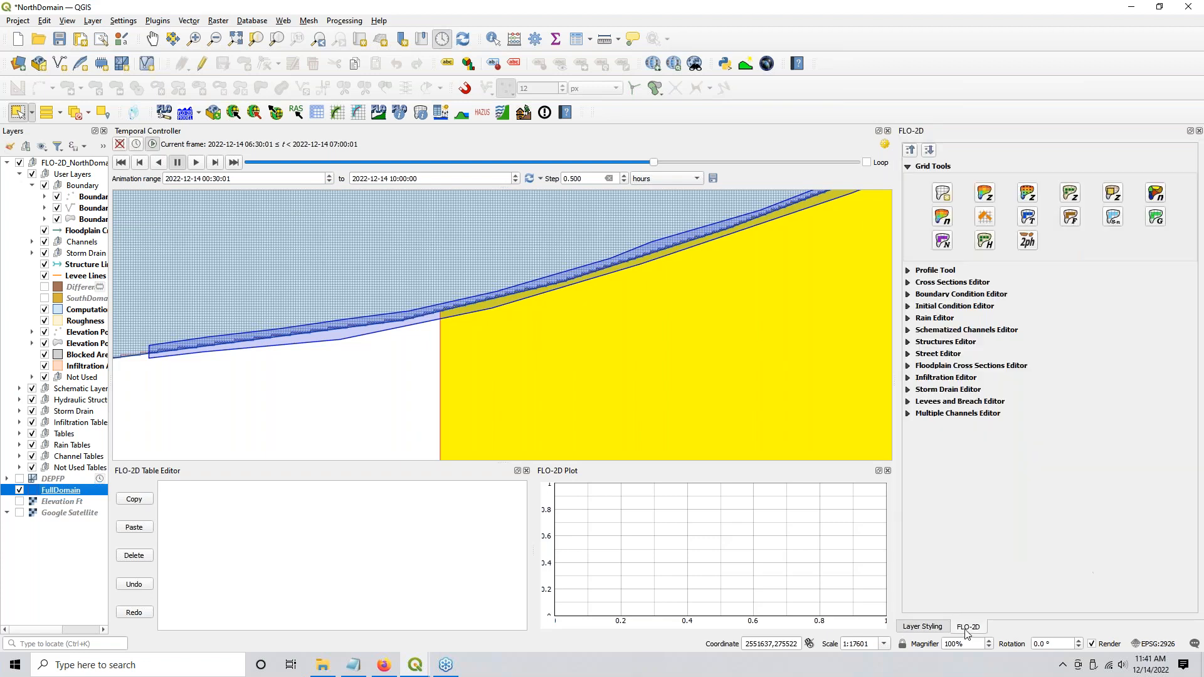
{"action": "left_click", "coordinate": [909, 153]}
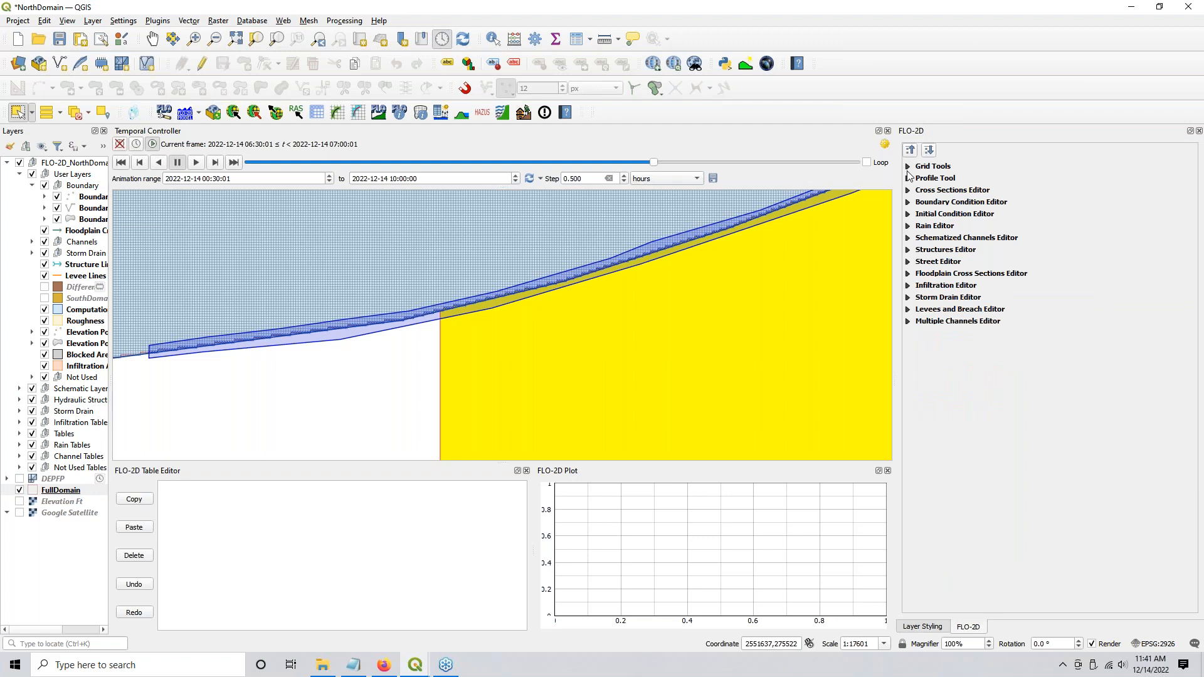
{"action": "left_click", "coordinate": [908, 203]}
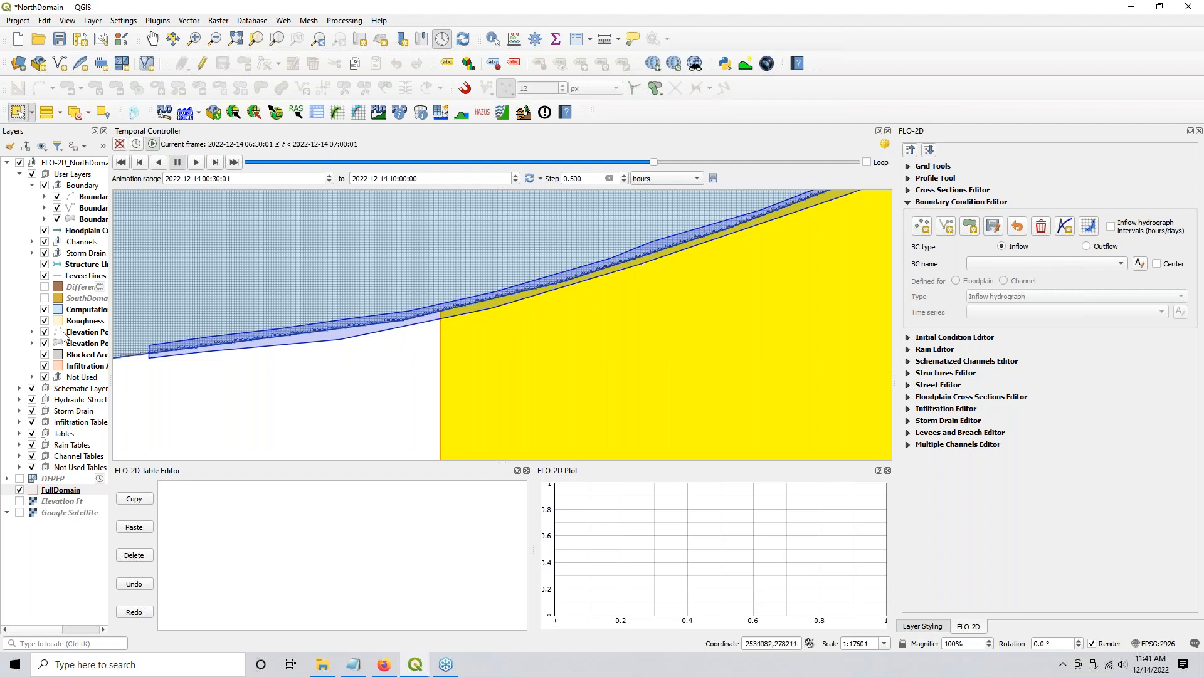
{"action": "left_click", "coordinate": [87, 223]}
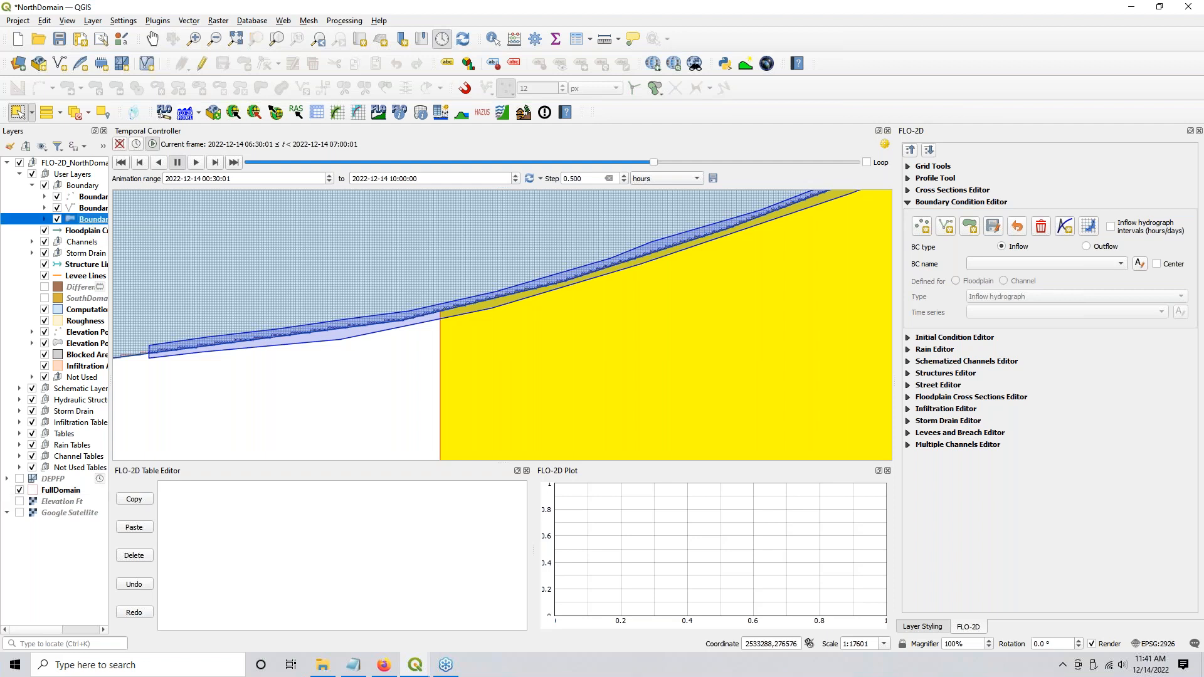
{"action": "left_click", "coordinate": [247, 350]}
{"action": "left_click", "coordinate": [248, 350], "text": "ctrl"}
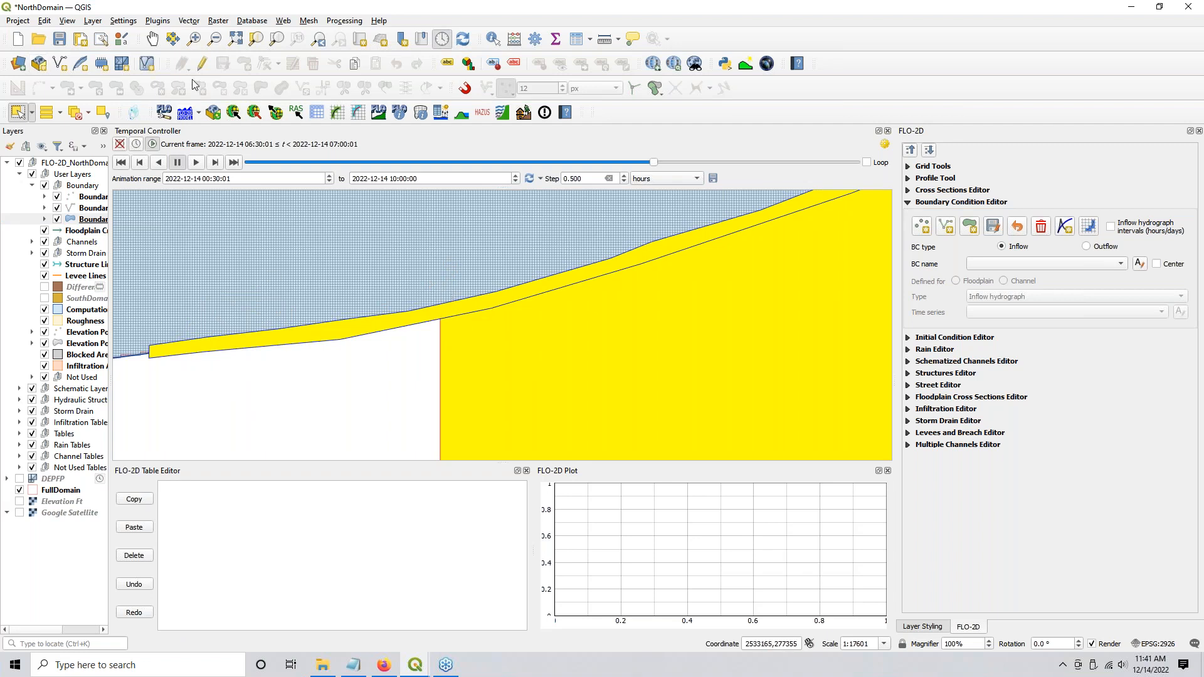
{"action": "left_click", "coordinate": [181, 64]}
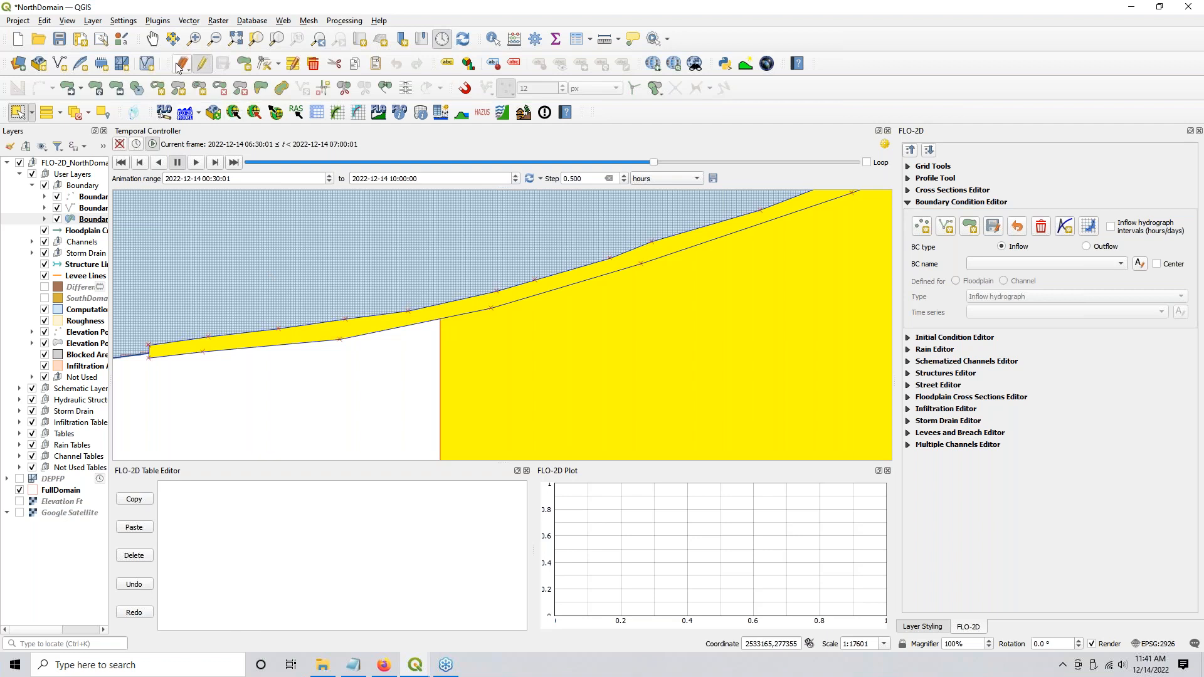
{"action": "left_click", "coordinate": [343, 92]}
{"action": "left_click", "coordinate": [204, 68]}
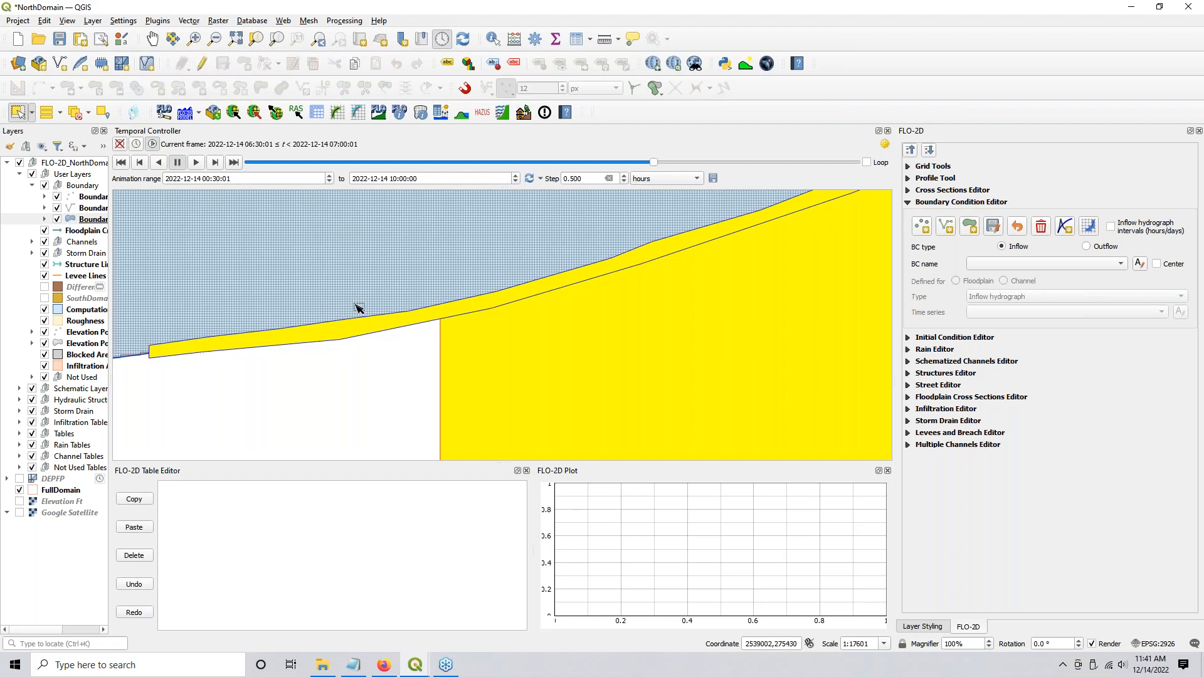
Step: Clear all selections and start a new polygon boundary condition, with the Schematic Layers group hidden and snapping enabled
{"action": "left_click", "coordinate": [74, 116]}
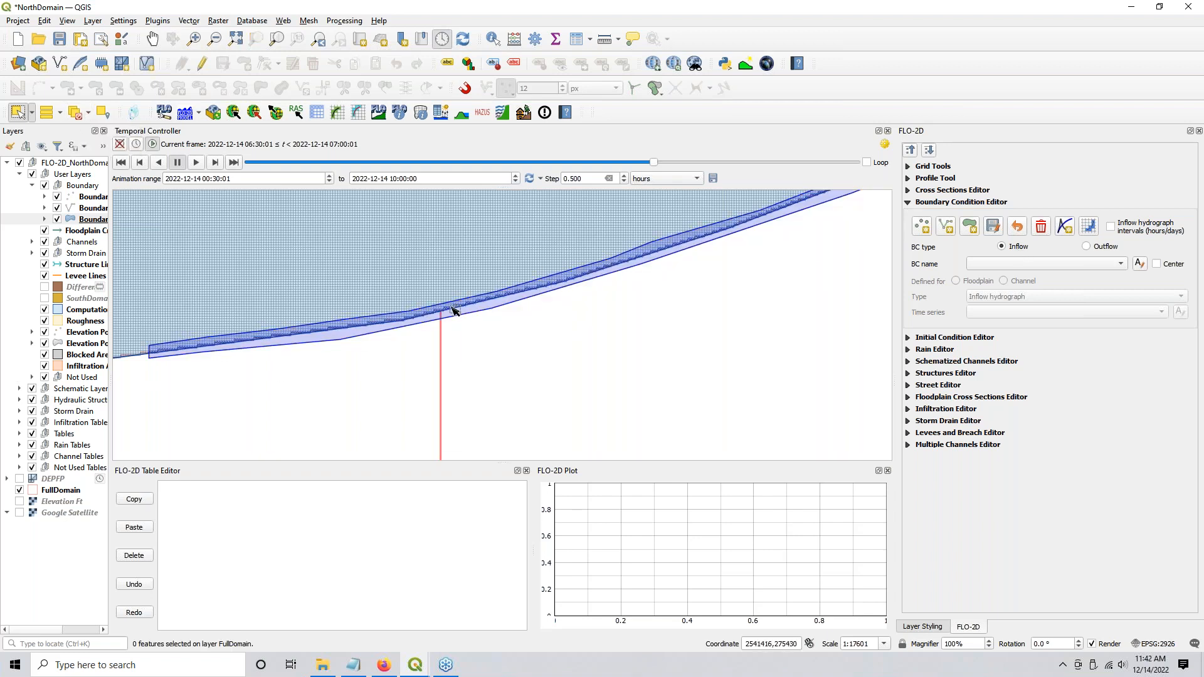
{"action": "left_click", "coordinate": [970, 226]}
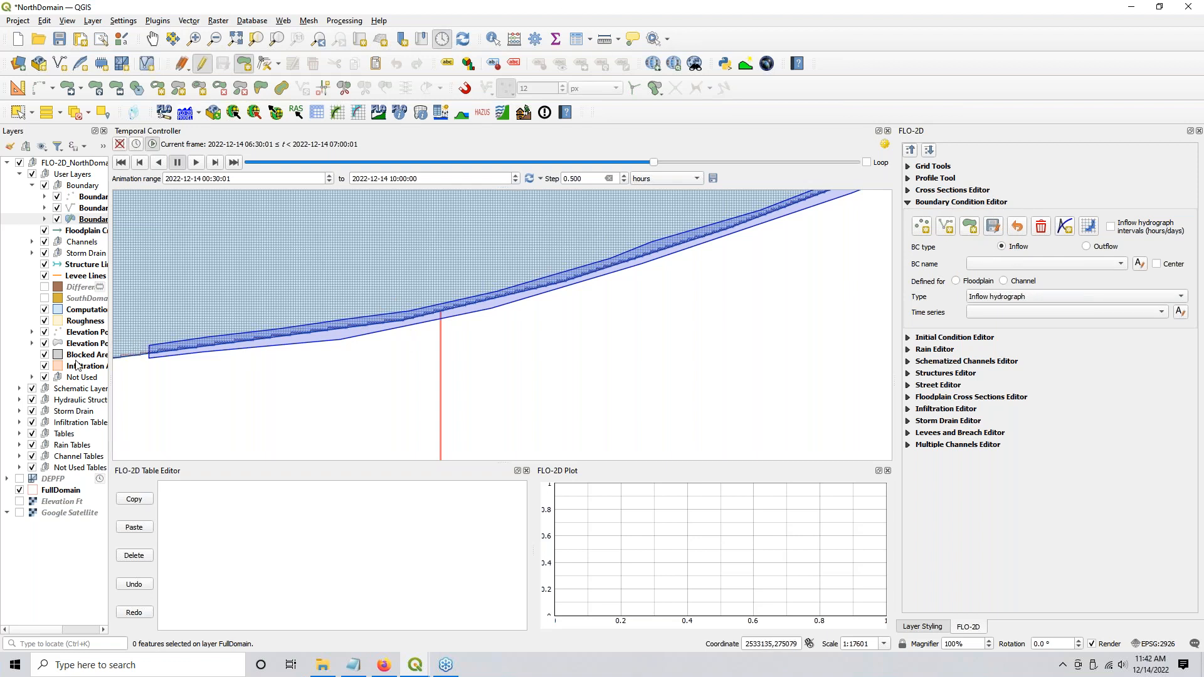
{"action": "left_click", "coordinate": [32, 388]}
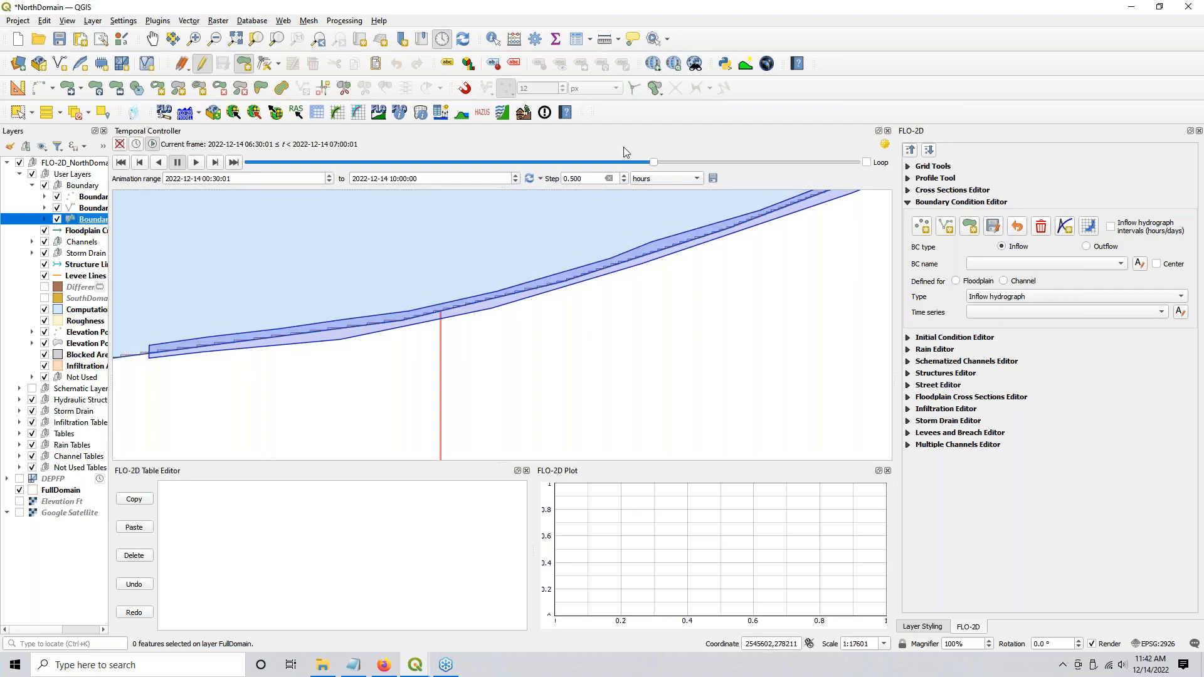
{"action": "left_click", "coordinate": [464, 88]}
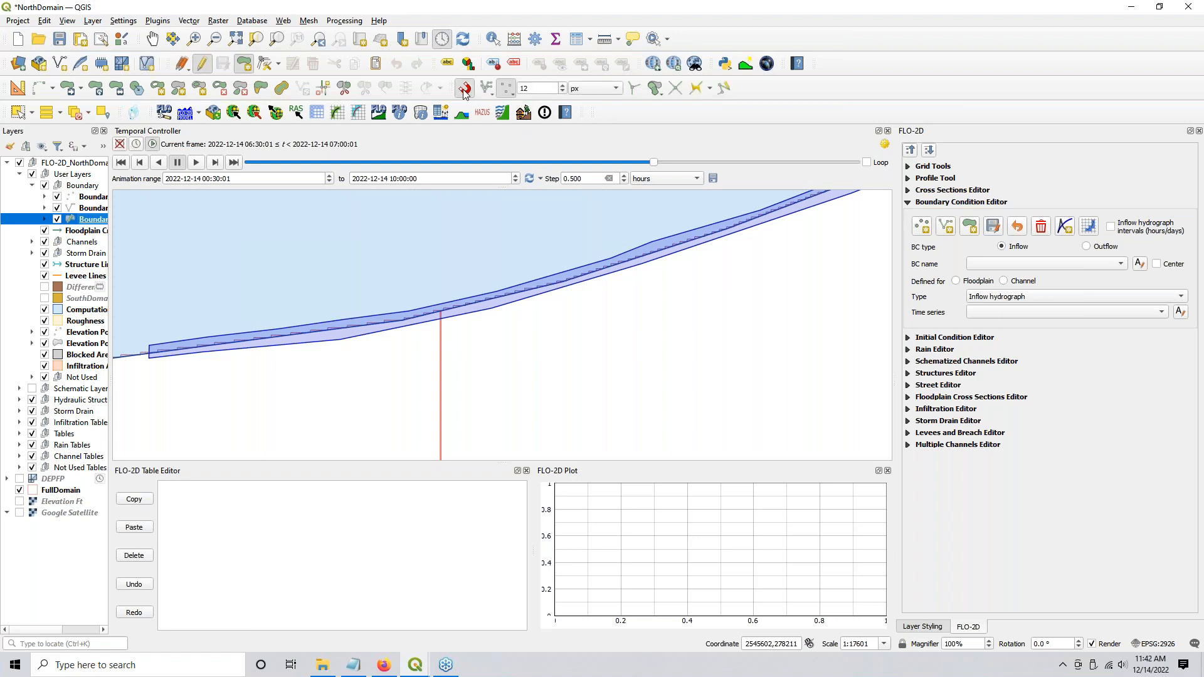
Step: Trace the new polygon along the existing strip's upper edge from its west end to the vertical FullDomain division, and down to the lower edge
{"action": "left_click", "coordinate": [145, 341]}
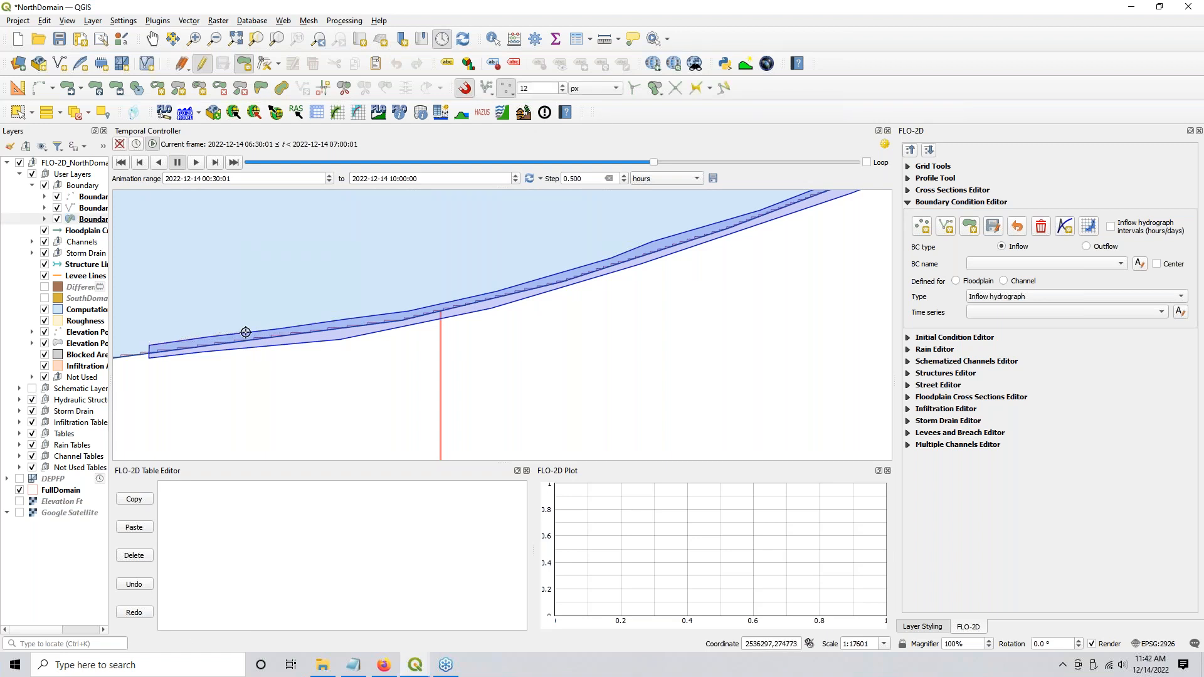
{"action": "left_click", "coordinate": [404, 311]}
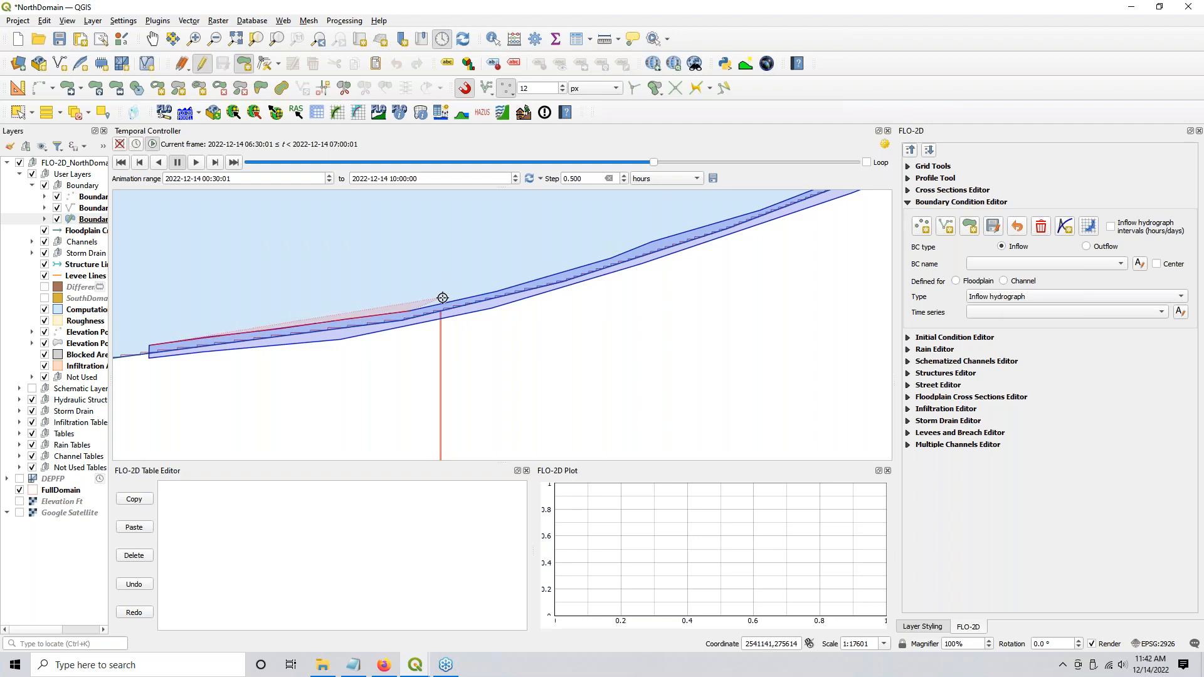
{"action": "scroll", "coordinate": [444, 296], "scroll_direction": "up", "scroll_amount": 2}
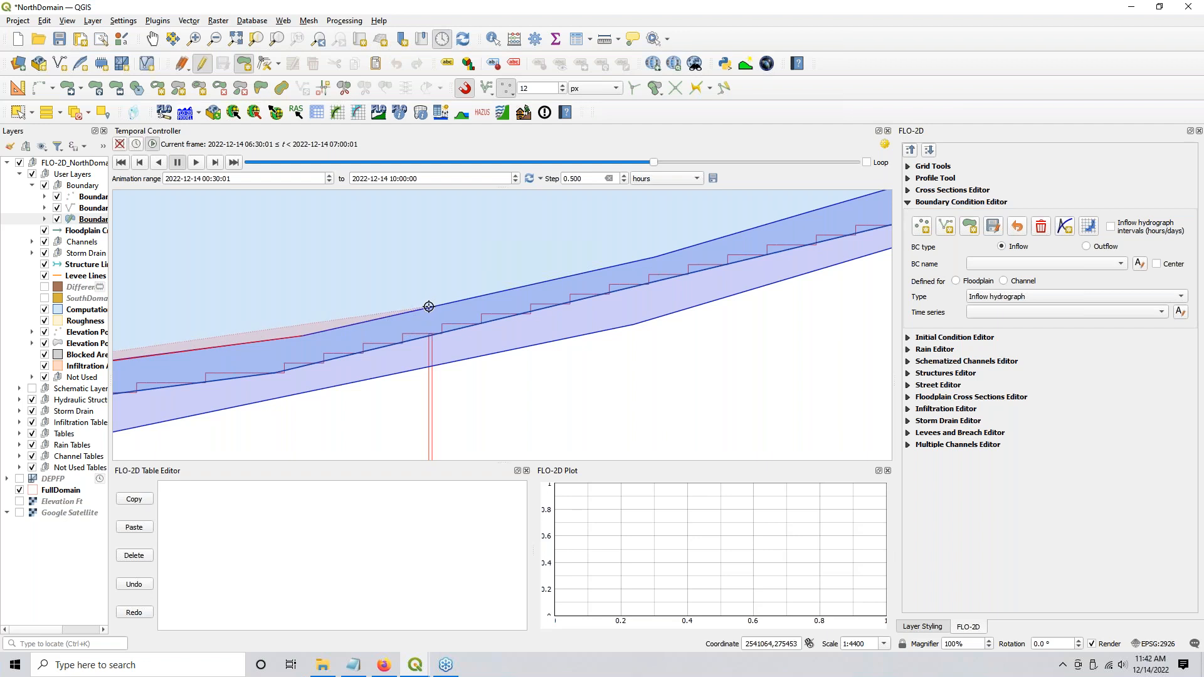
{"action": "left_click", "coordinate": [429, 307]}
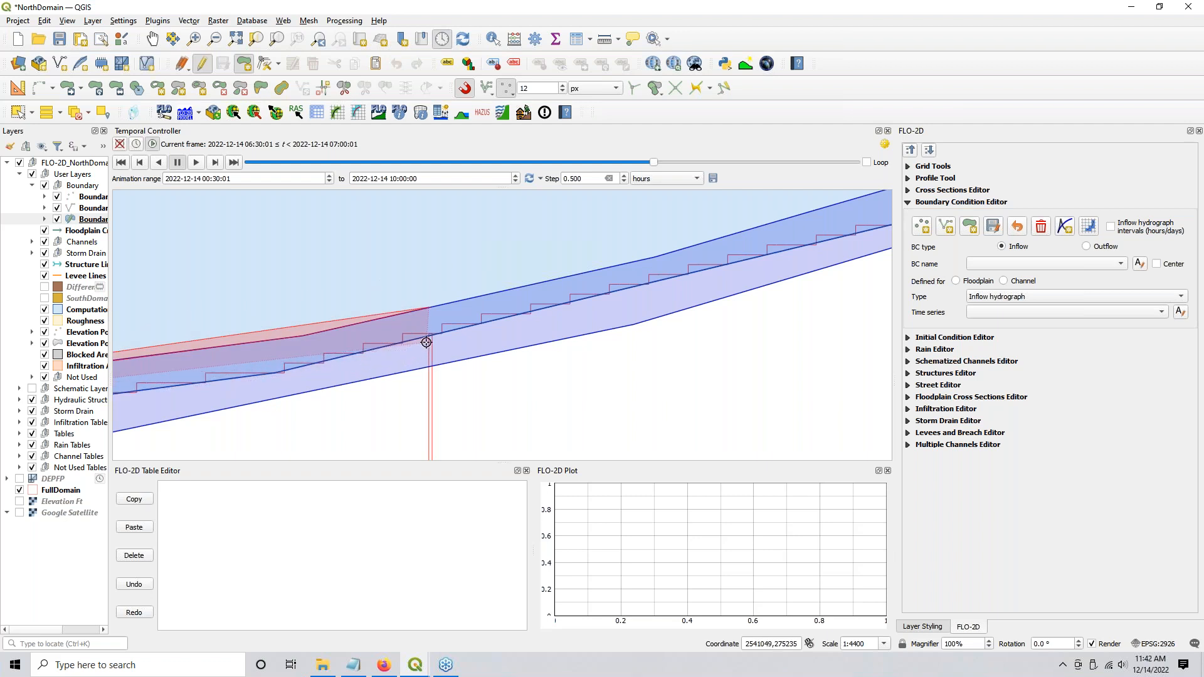
{"action": "scroll", "coordinate": [426, 343], "scroll_direction": "up", "scroll_amount": 2}
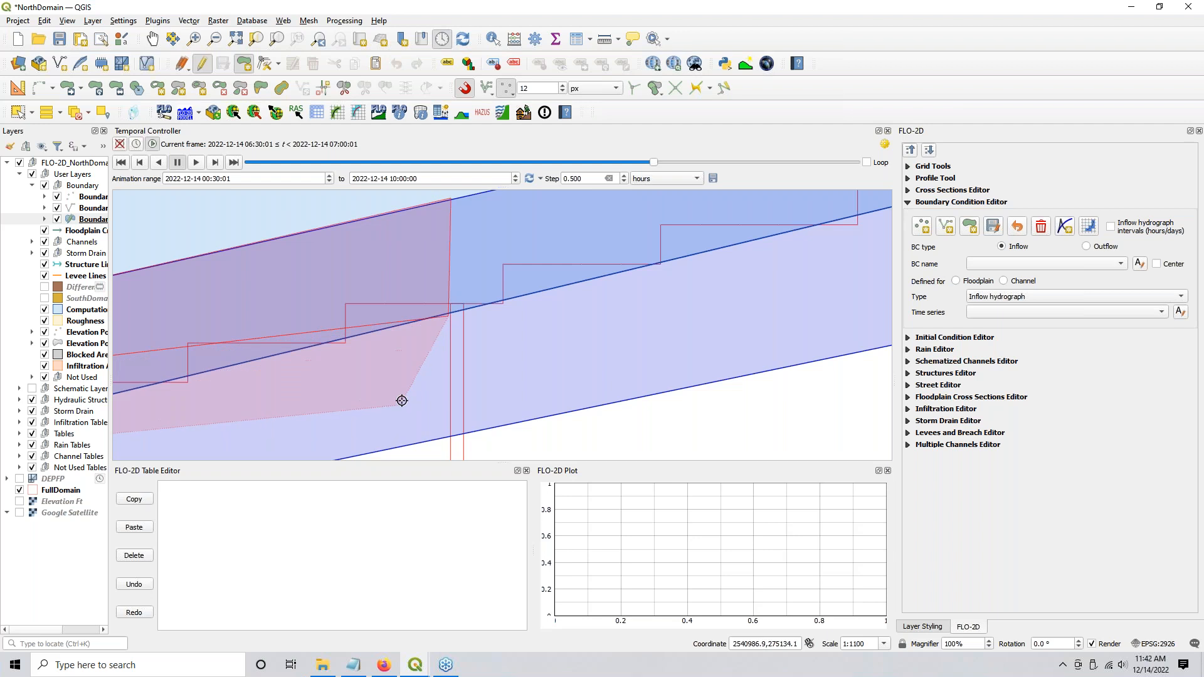
{"action": "scroll", "coordinate": [401, 398], "scroll_direction": "down", "scroll_amount": 1}
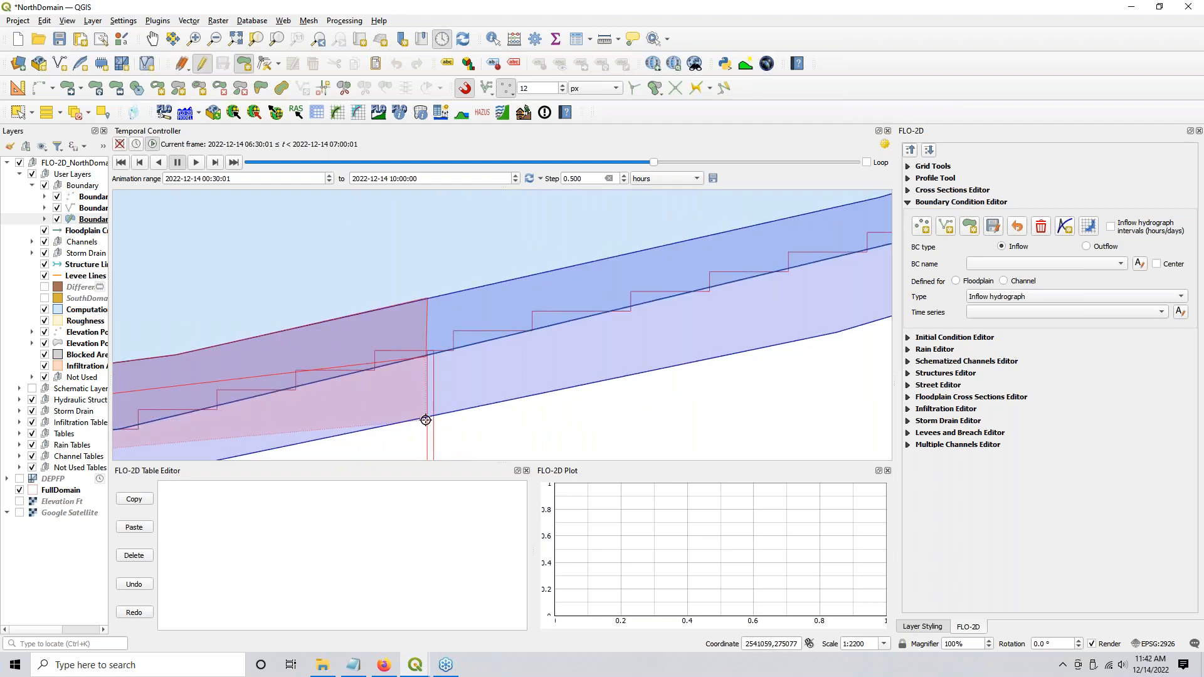
{"action": "left_click", "coordinate": [427, 418]}
Step: Hide the Computational Domain layer and finish the polygon along the strip's lower edge back to its west end
{"action": "left_click_drag", "start_coordinate": [416, 389], "coordinate": [465, 271]}
{"action": "scroll", "coordinate": [464, 272], "scroll_direction": "down", "scroll_amount": 2}
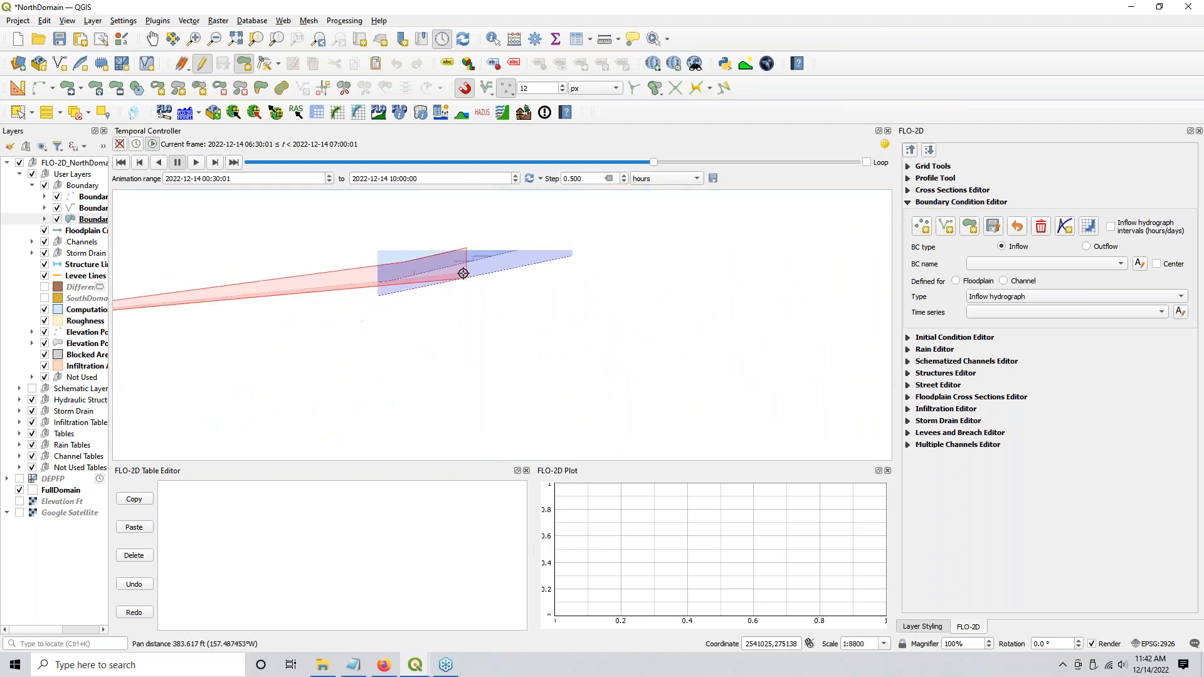
{"action": "scroll", "coordinate": [439, 276], "scroll_direction": "down", "scroll_amount": 2}
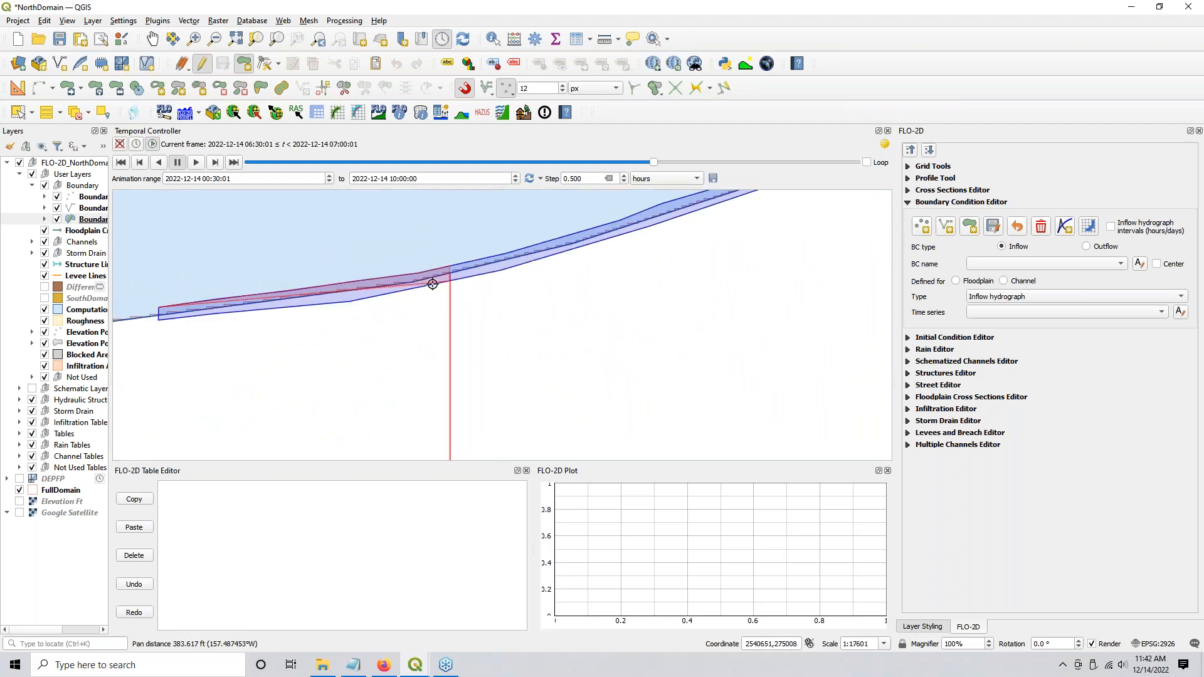
{"action": "left_click", "coordinate": [44, 310]}
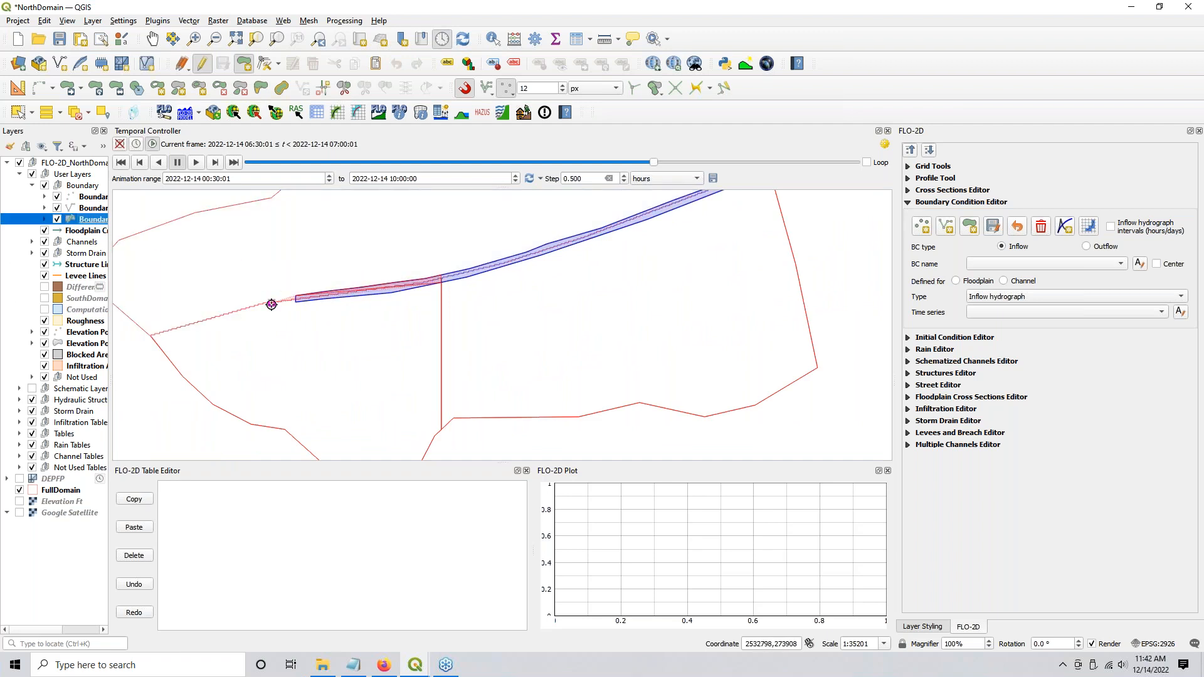
{"action": "left_click", "coordinate": [392, 296]}
{"action": "scroll", "coordinate": [296, 305], "scroll_direction": "up", "scroll_amount": 3}
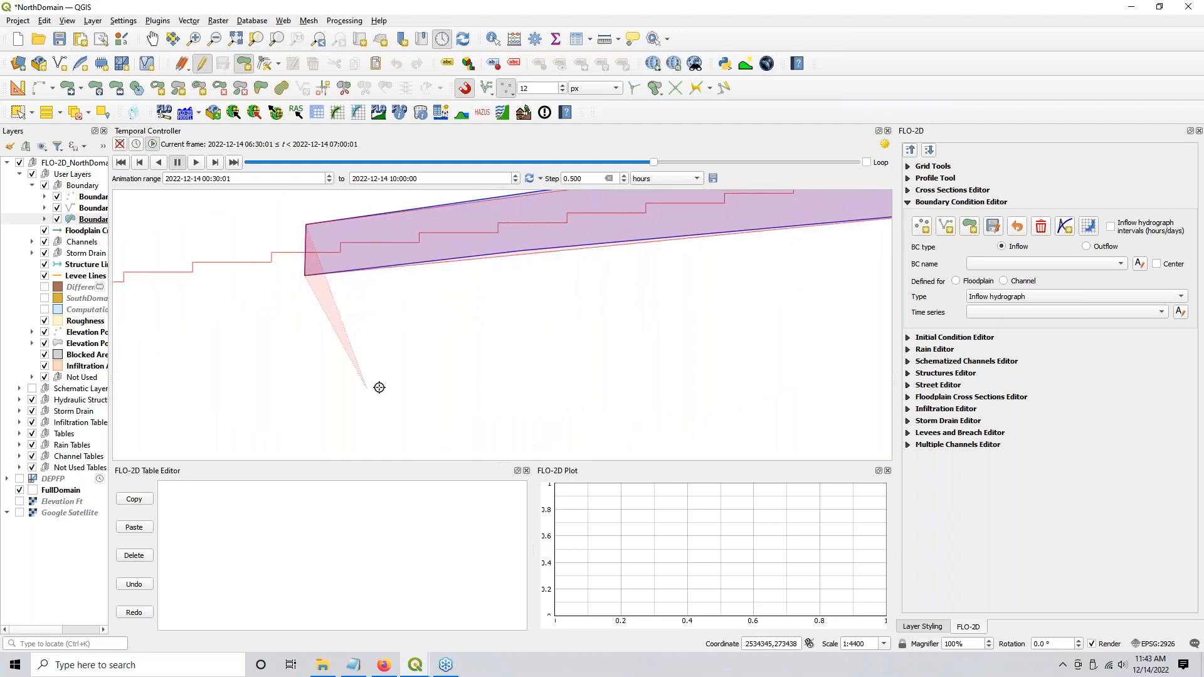
{"action": "scroll", "coordinate": [365, 347], "scroll_direction": "down", "scroll_amount": 2}
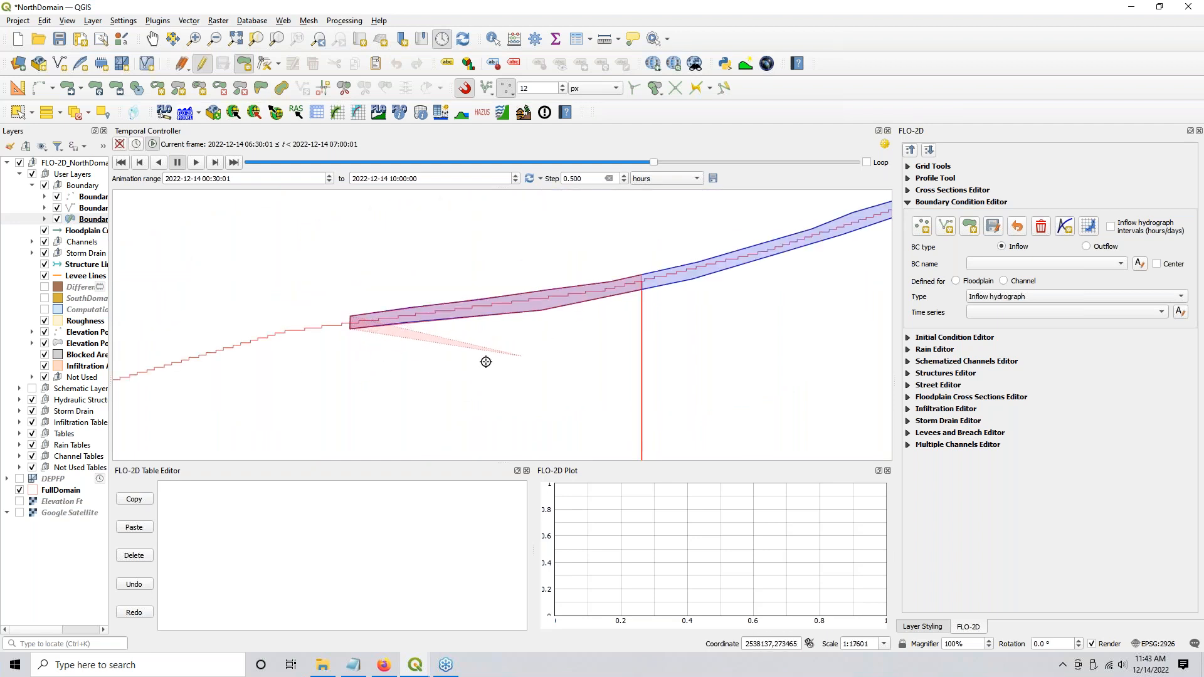
{"action": "right_click", "coordinate": [315, 350]}
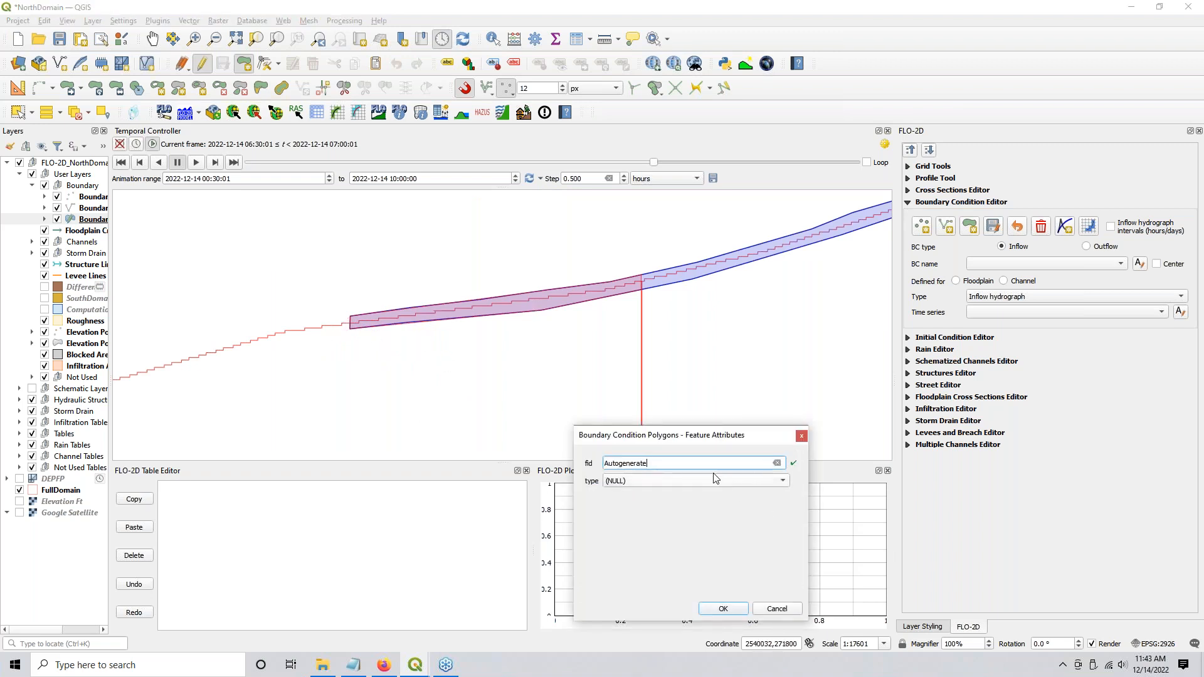
Step: Set the new boundary condition polygon's type to Outflow and save it to the User Layer
{"action": "left_click", "coordinate": [677, 482]}
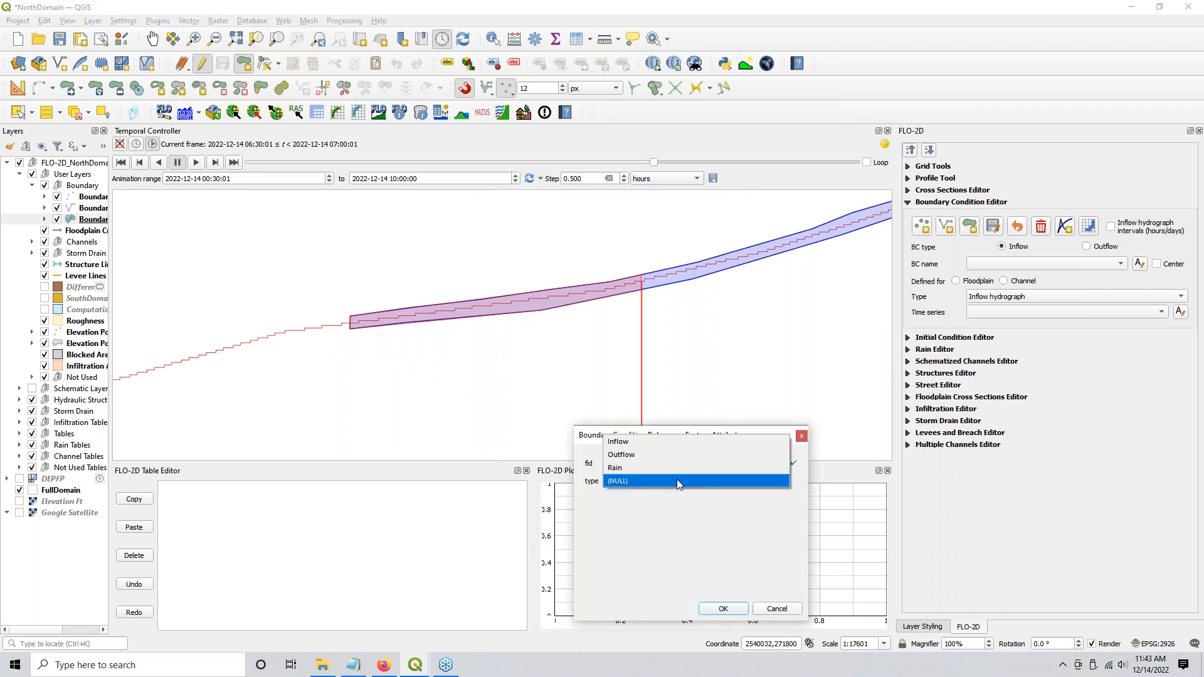
{"action": "left_click", "coordinate": [683, 457]}
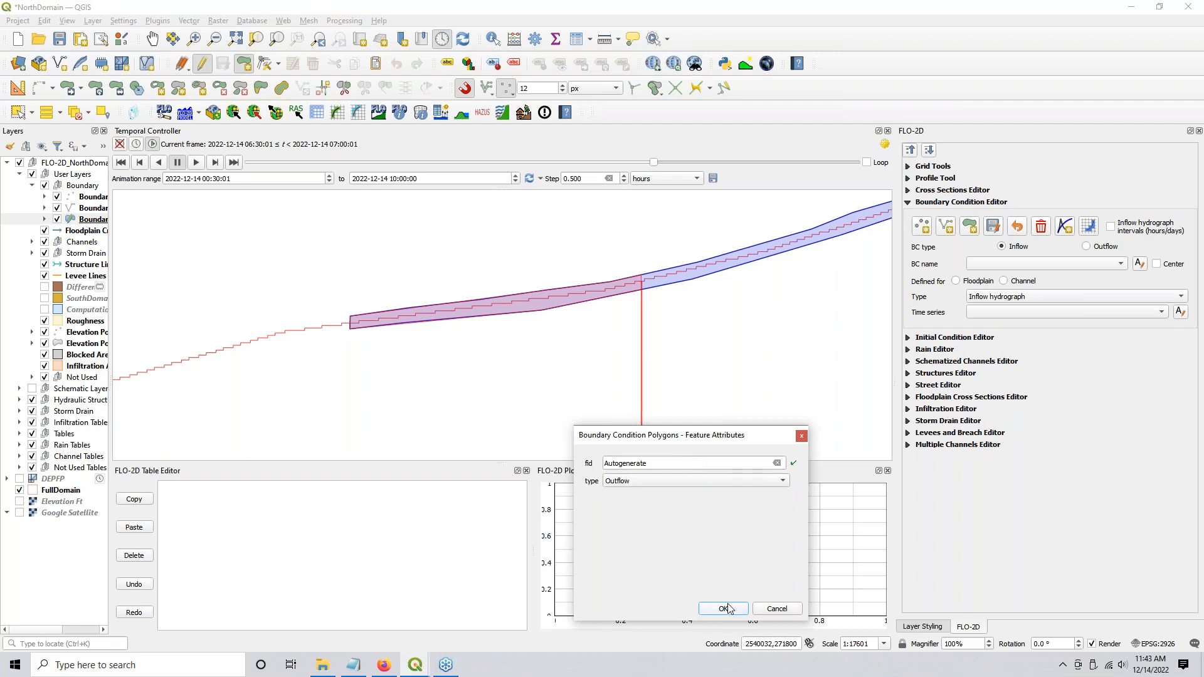
{"action": "left_click", "coordinate": [724, 608]}
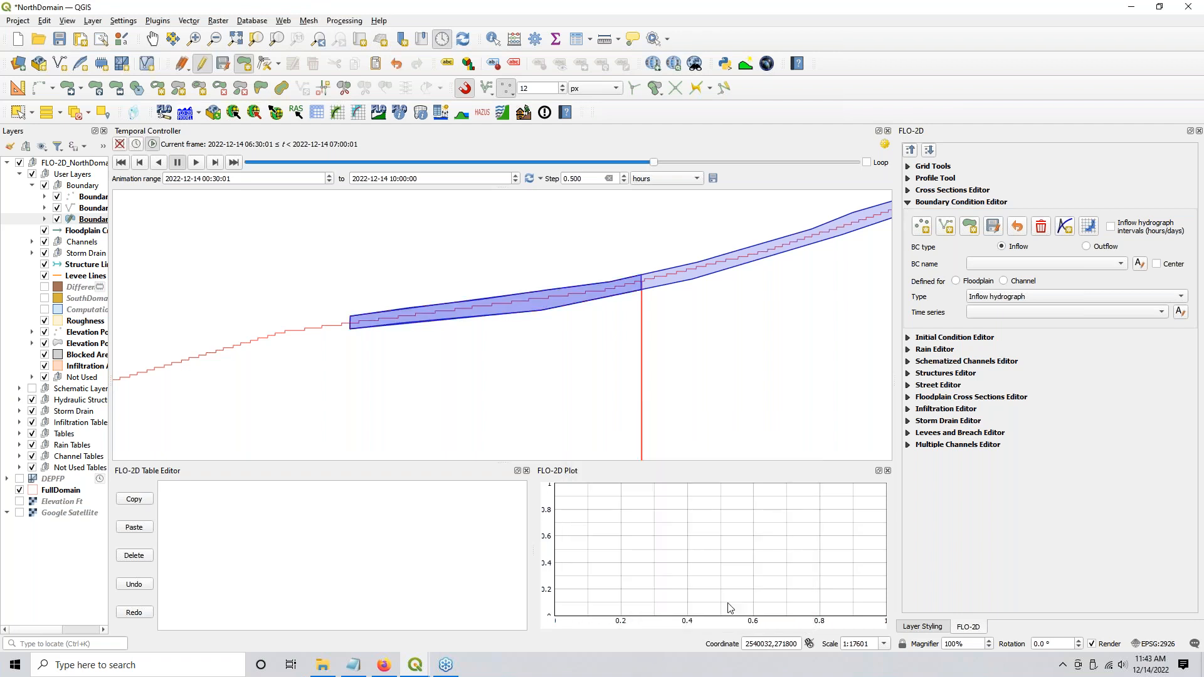
{"action": "left_click", "coordinate": [993, 227]}
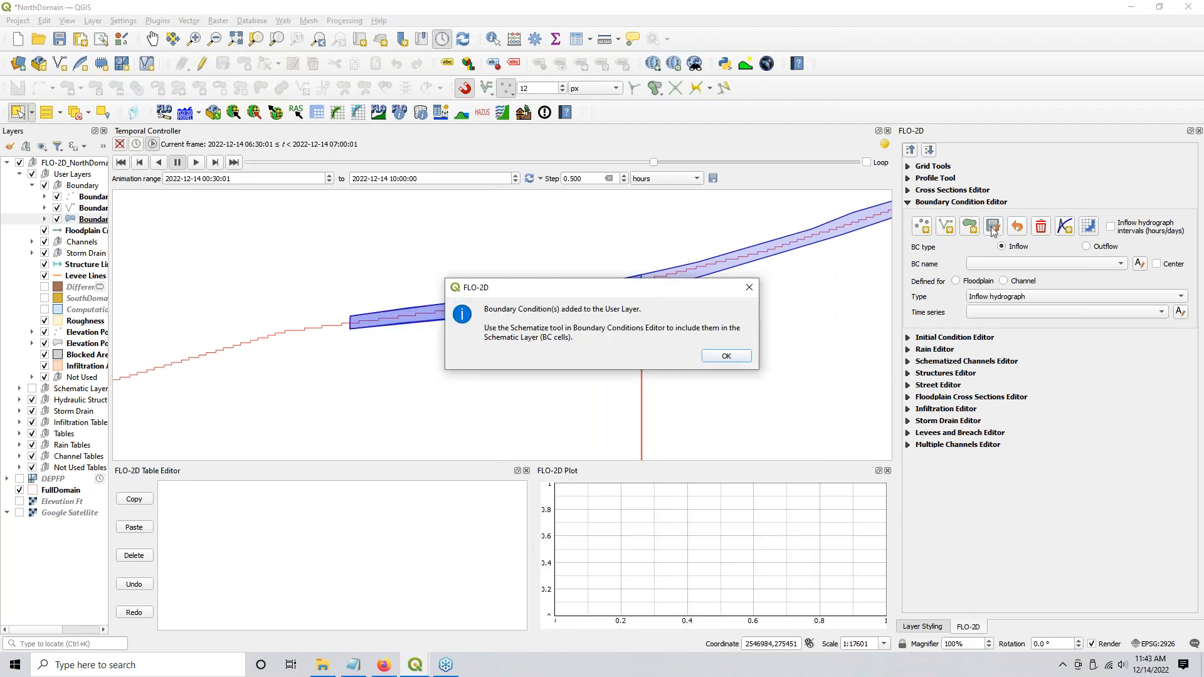
{"action": "left_click", "coordinate": [726, 356]}
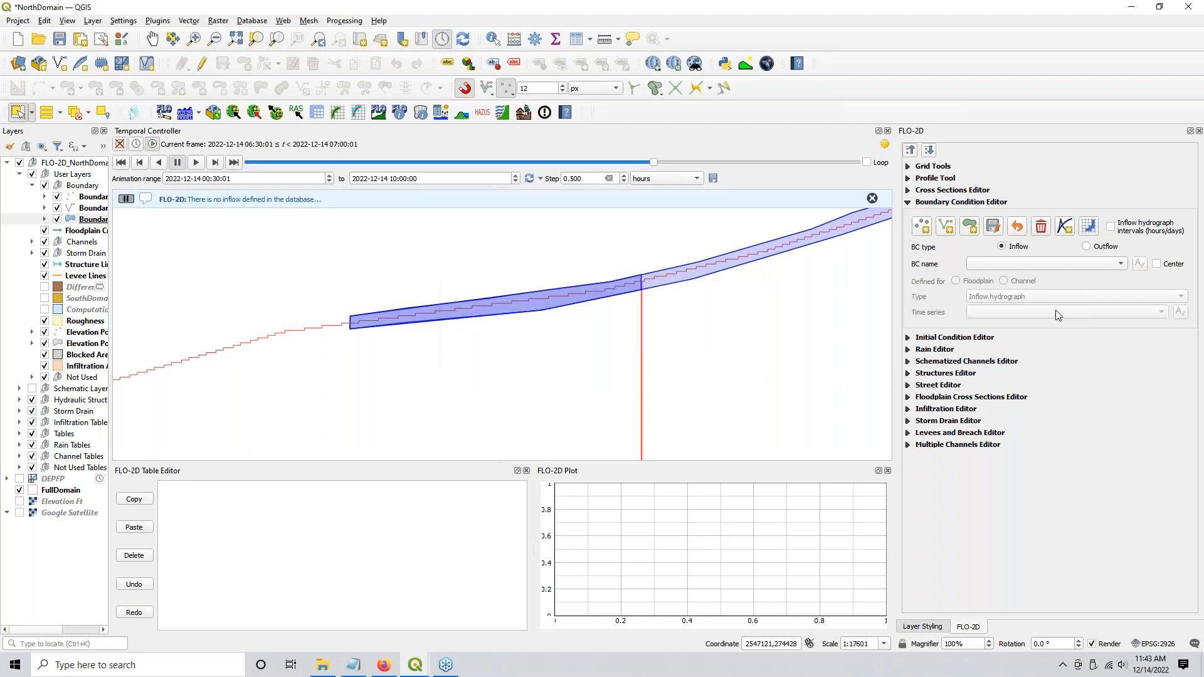
Step: Select the Outflow 3 boundary condition and set its outflow type to 4. Outflow with hydrograph
{"action": "left_click", "coordinate": [1086, 246]}
{"action": "left_click", "coordinate": [1061, 266]}
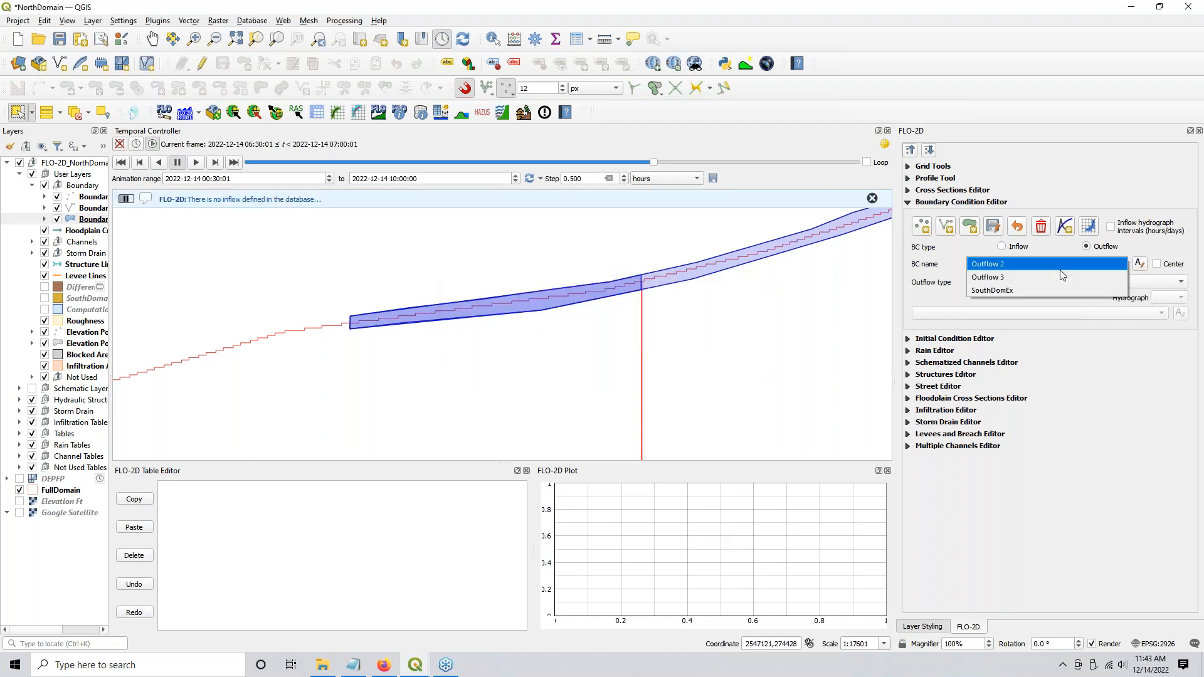
{"action": "left_click", "coordinate": [1049, 274]}
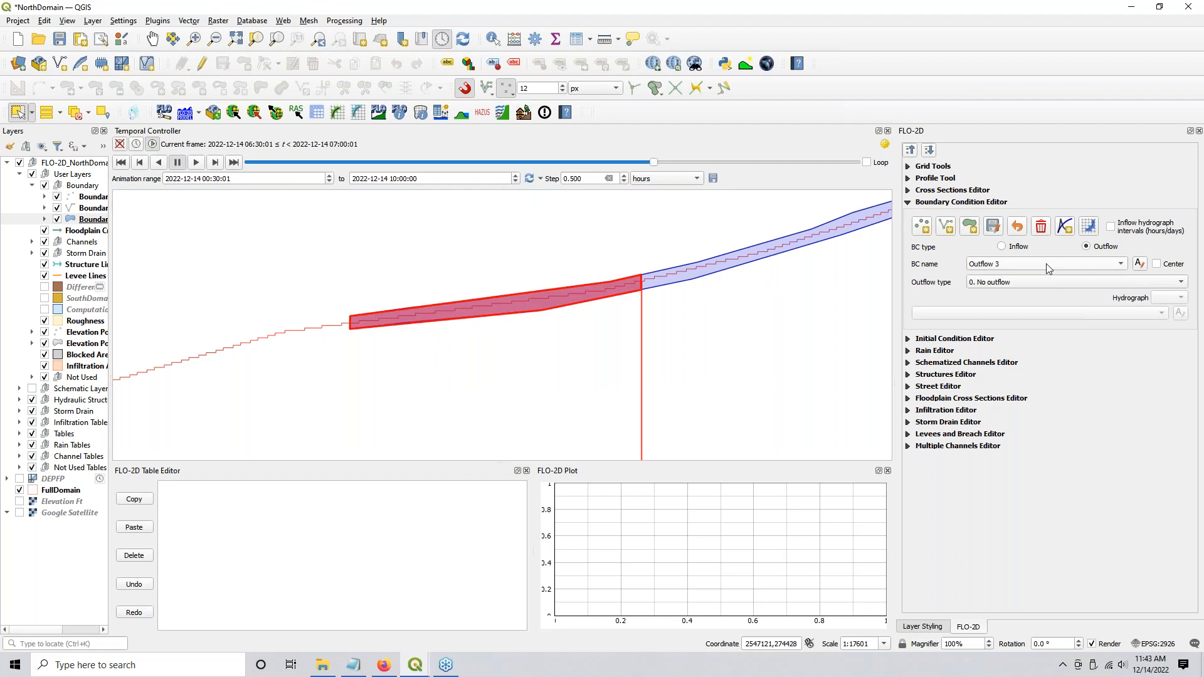
{"action": "left_click", "coordinate": [1026, 281]}
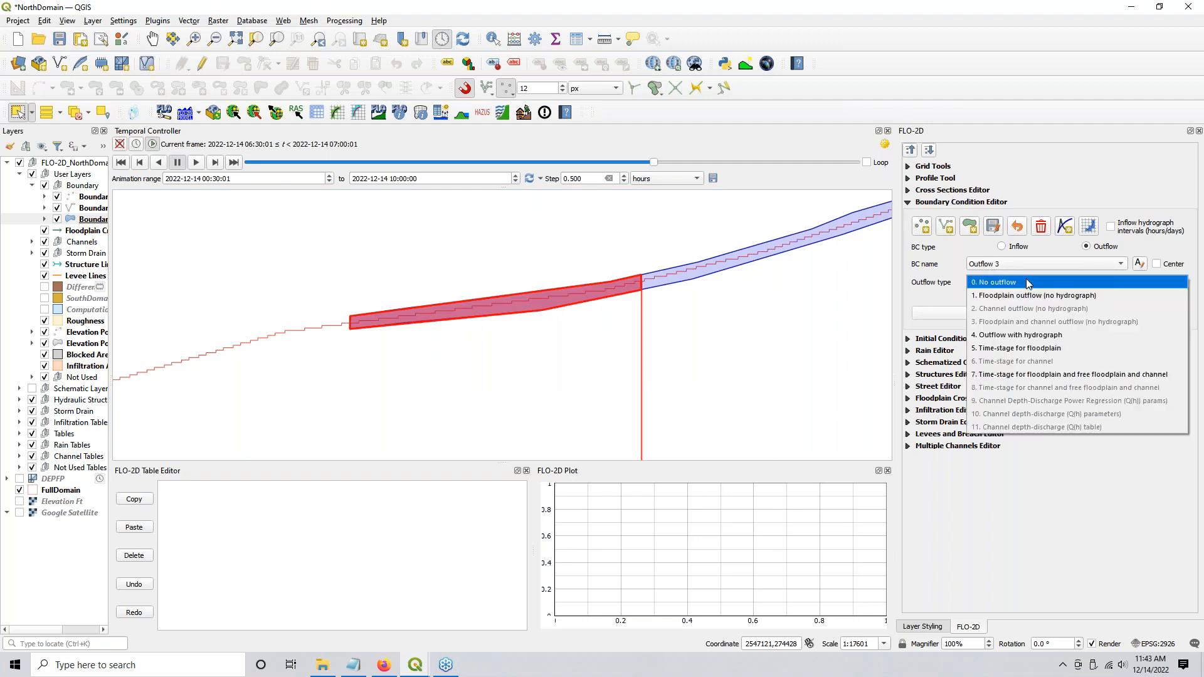
{"action": "left_click", "coordinate": [1007, 335]}
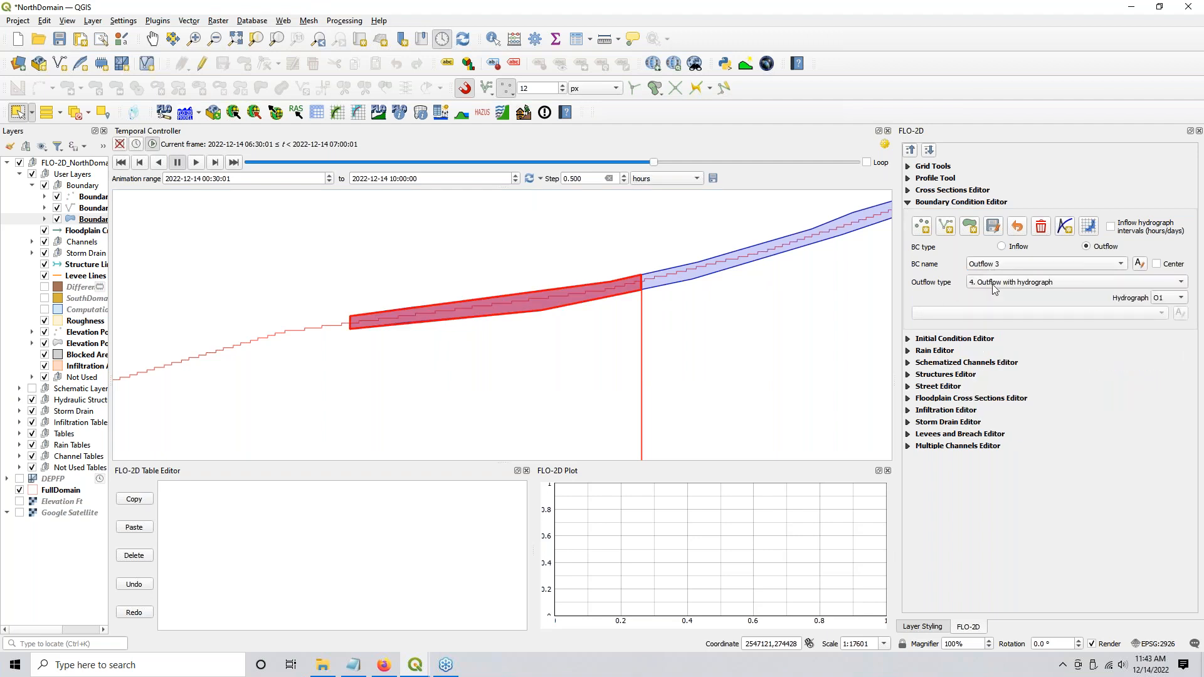
Step: Assign hydrograph O1 to both the Outflow 3 and SouthDomEx boundary conditions
{"action": "left_click", "coordinate": [1174, 300]}
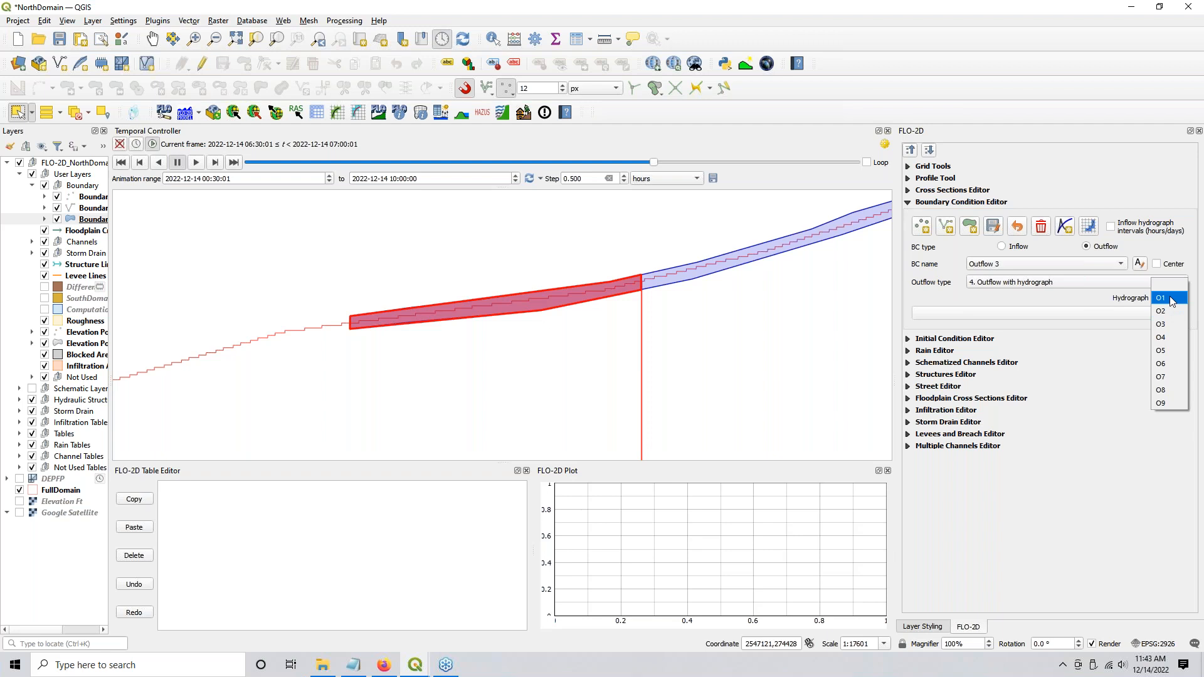
{"action": "left_click", "coordinate": [1172, 299]}
{"action": "left_click", "coordinate": [1041, 263]}
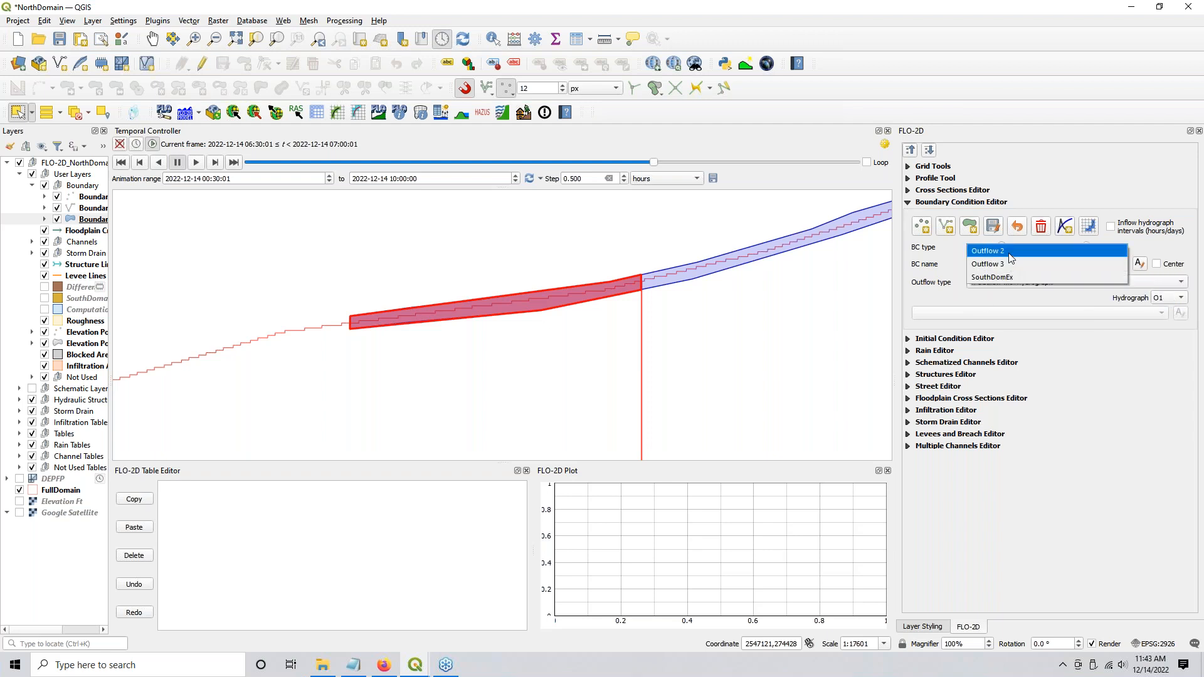
{"action": "left_click", "coordinate": [1011, 258]}
{"action": "left_click", "coordinate": [1018, 265]}
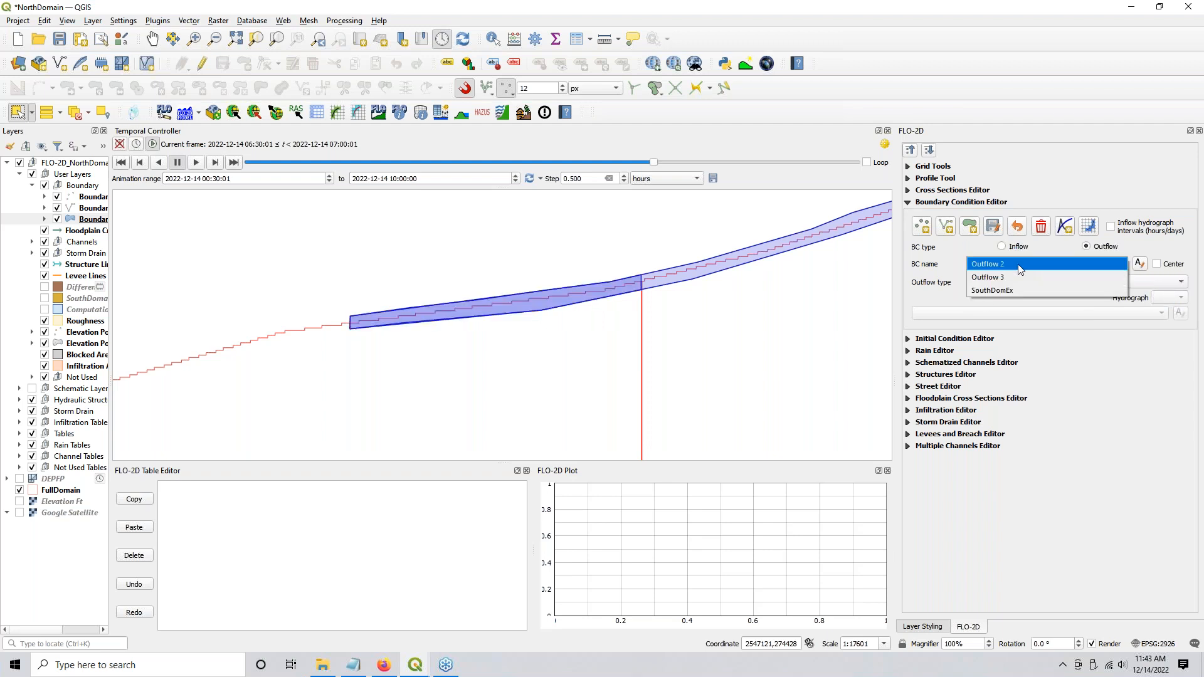
{"action": "left_click", "coordinate": [1014, 291]}
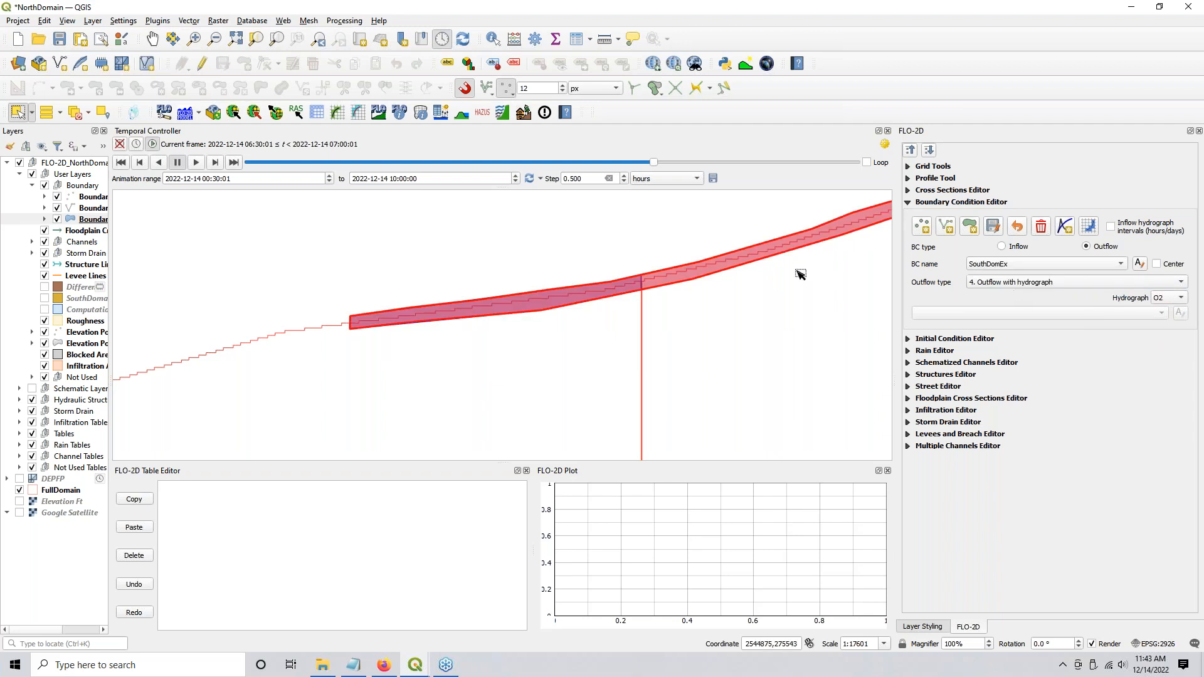
{"action": "left_click", "coordinate": [1172, 296]}
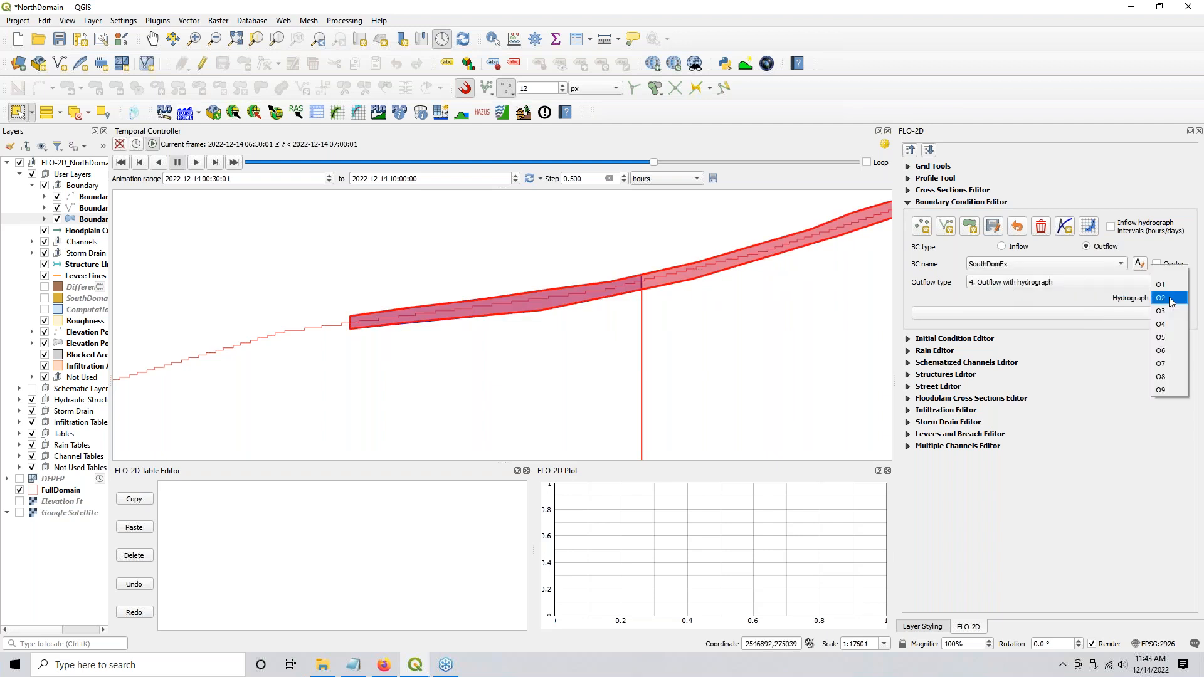
{"action": "left_click", "coordinate": [1167, 283]}
Step: Rename the Outflow 3 boundary condition as Southwest
{"action": "left_click", "coordinate": [992, 262]}
{"action": "left_click", "coordinate": [995, 251]}
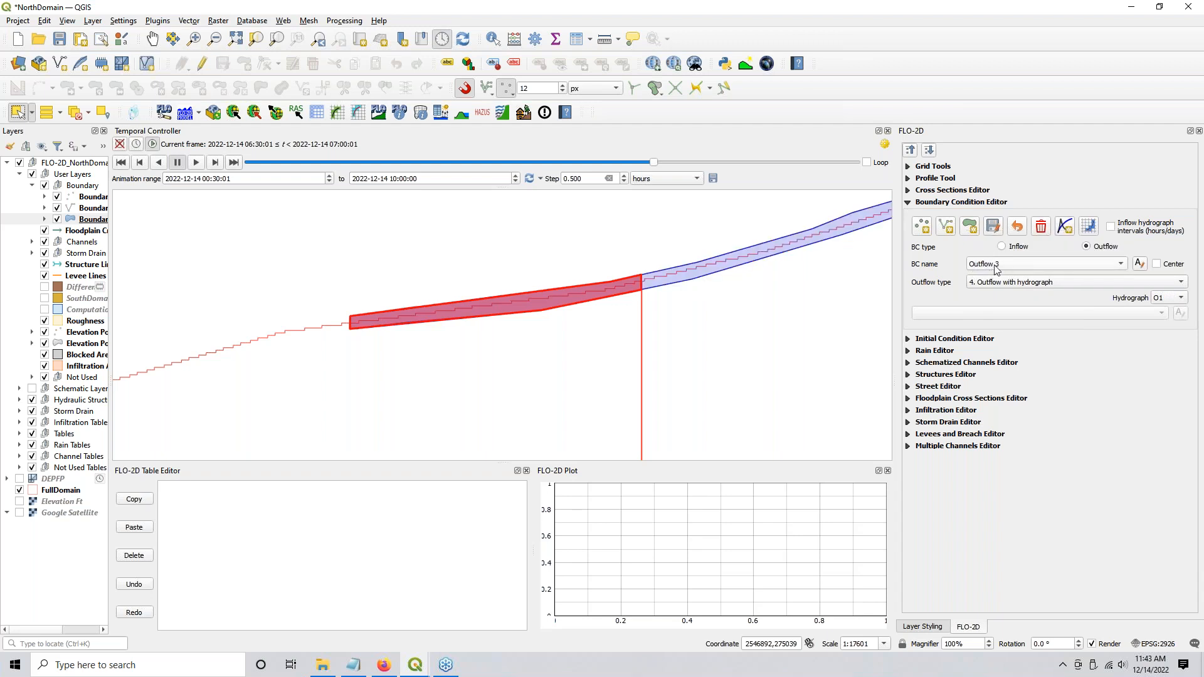
{"action": "left_click", "coordinate": [1140, 265]}
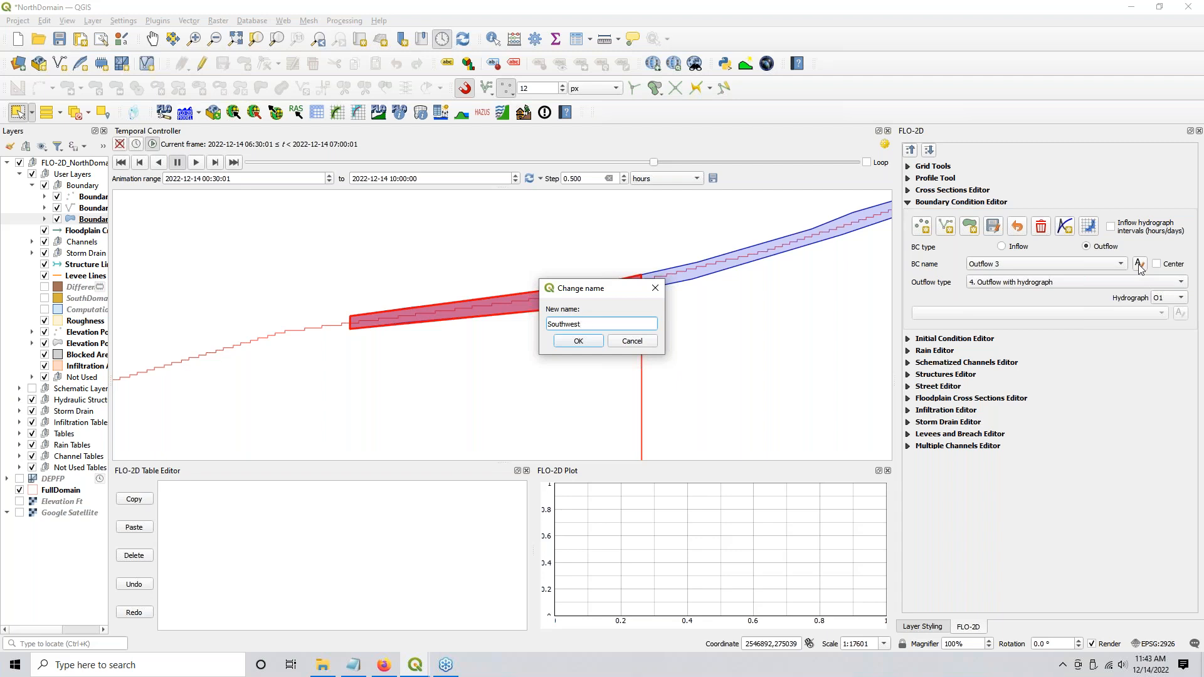
{"action": "left_click", "coordinate": [596, 341]}
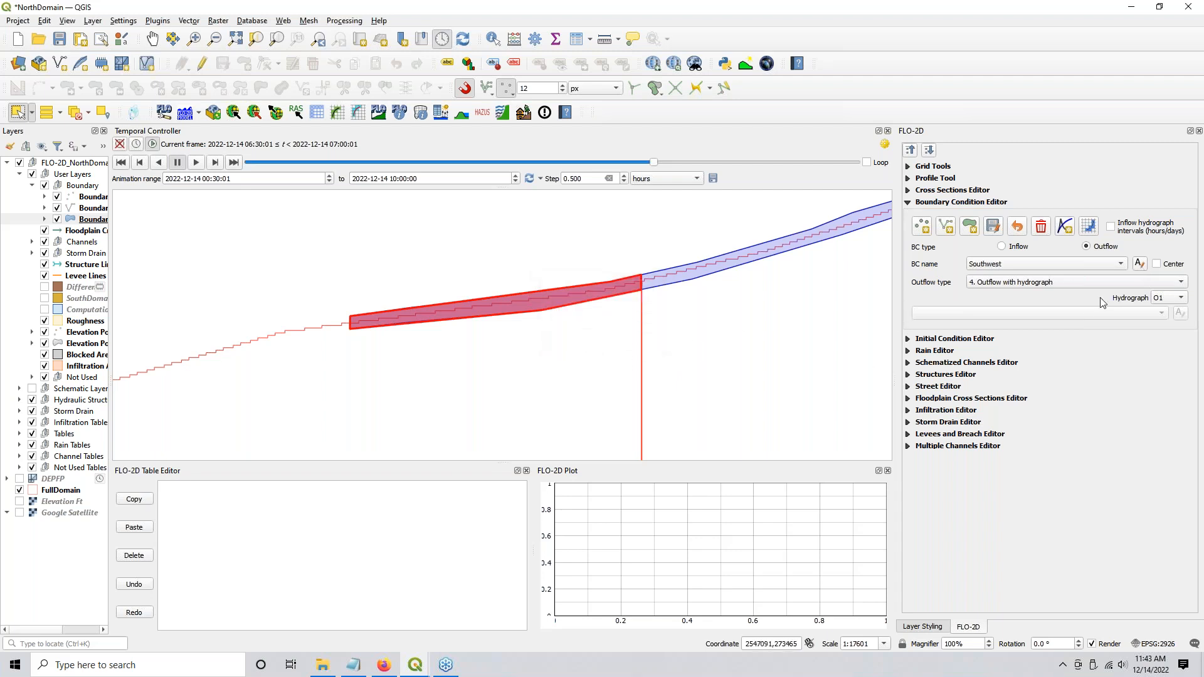
Step: Rename the SouthDomEx boundary condition as SouthEast
{"action": "left_click", "coordinate": [1076, 264]}
{"action": "left_click", "coordinate": [1038, 251]}
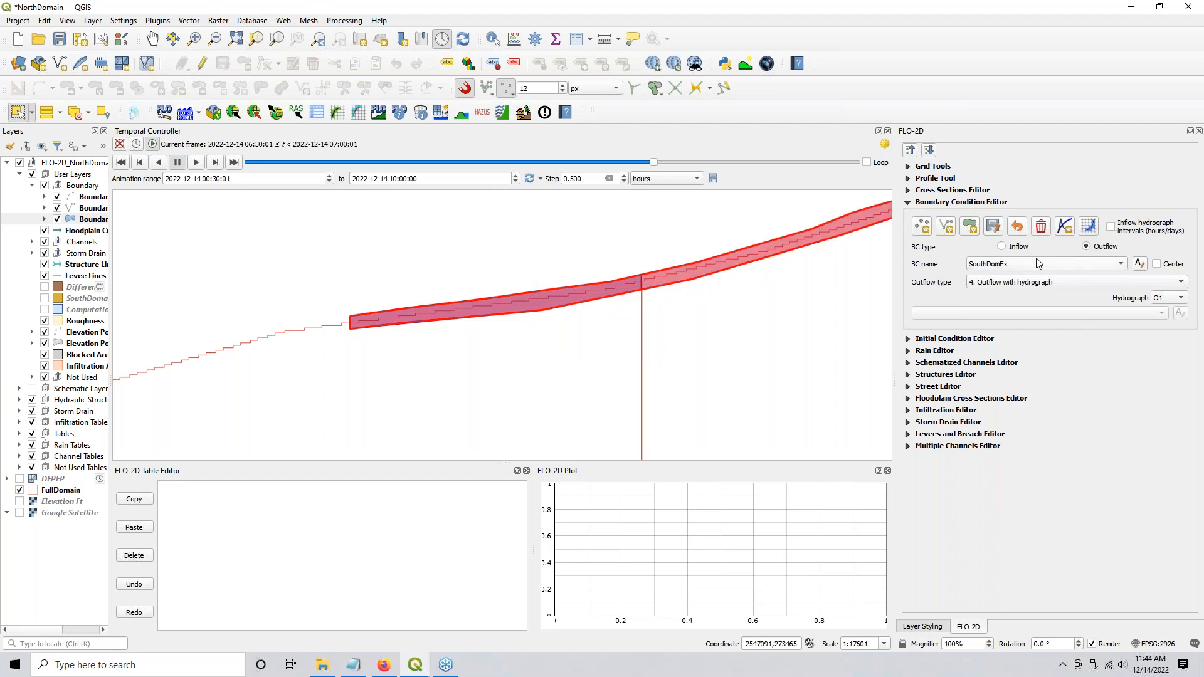
{"action": "left_click", "coordinate": [1140, 264]}
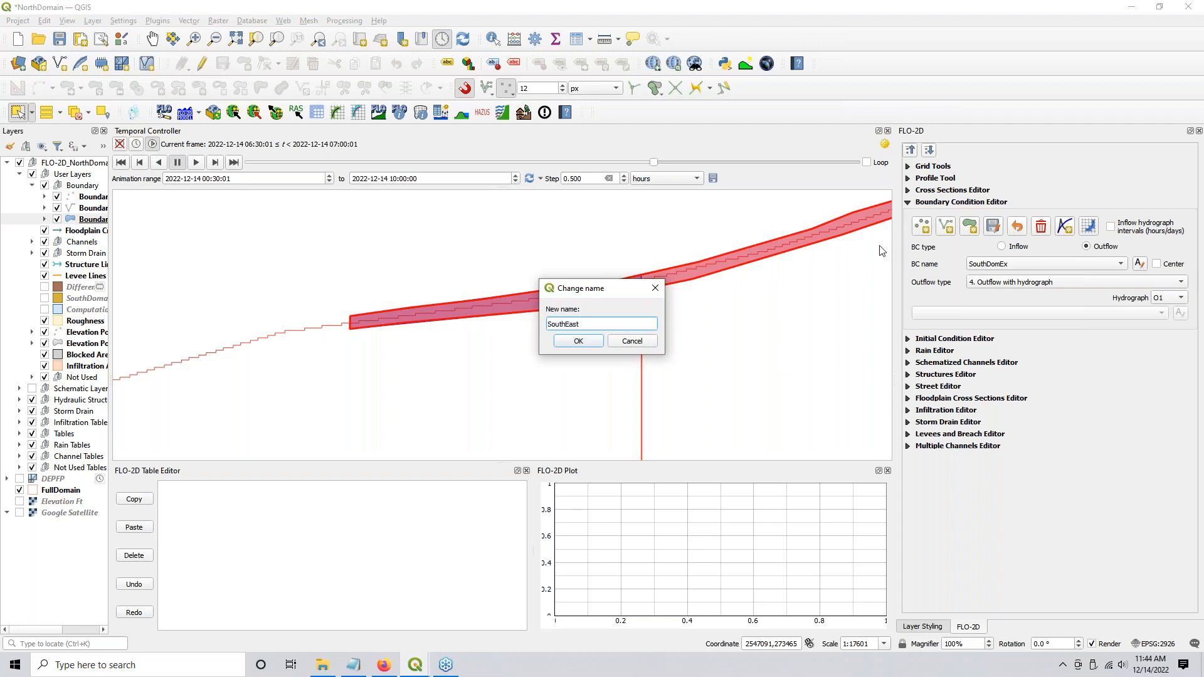
{"action": "left_click", "coordinate": [569, 342]}
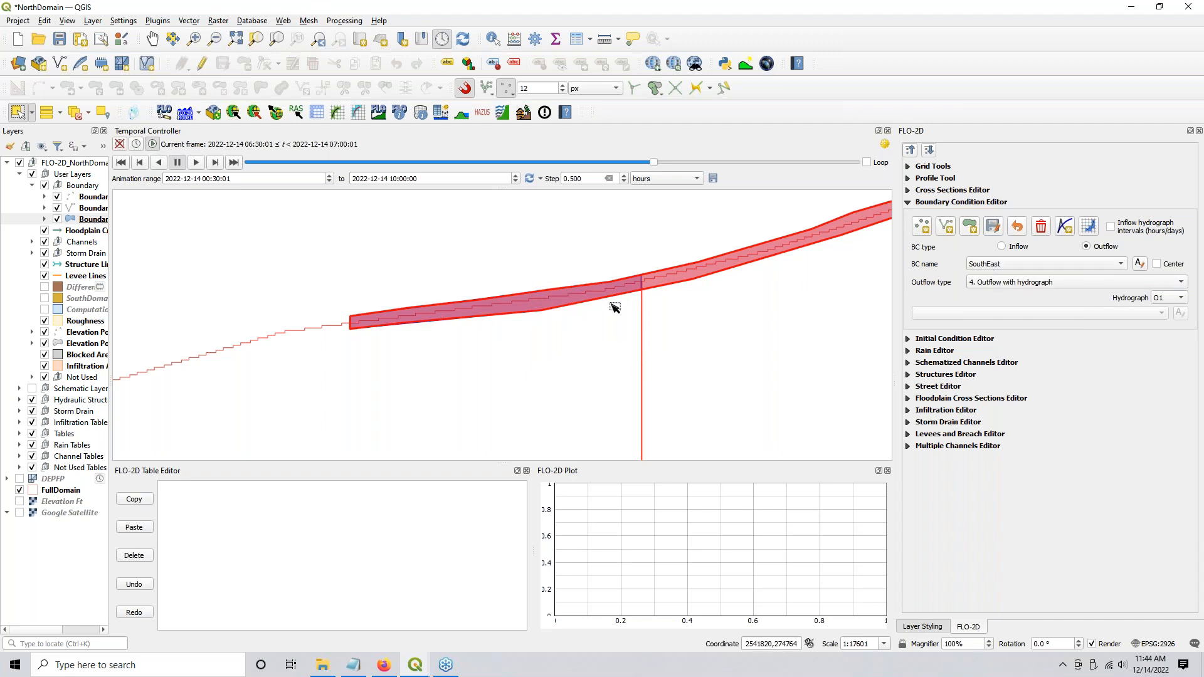
{"action": "left_click", "coordinate": [1029, 270]}
{"action": "left_click", "coordinate": [951, 272]}
Step: Start editing the boundary condition polygon layer and select the vertices at the strip's west end with the Vertex Tool
{"action": "left_click", "coordinate": [93, 221]}
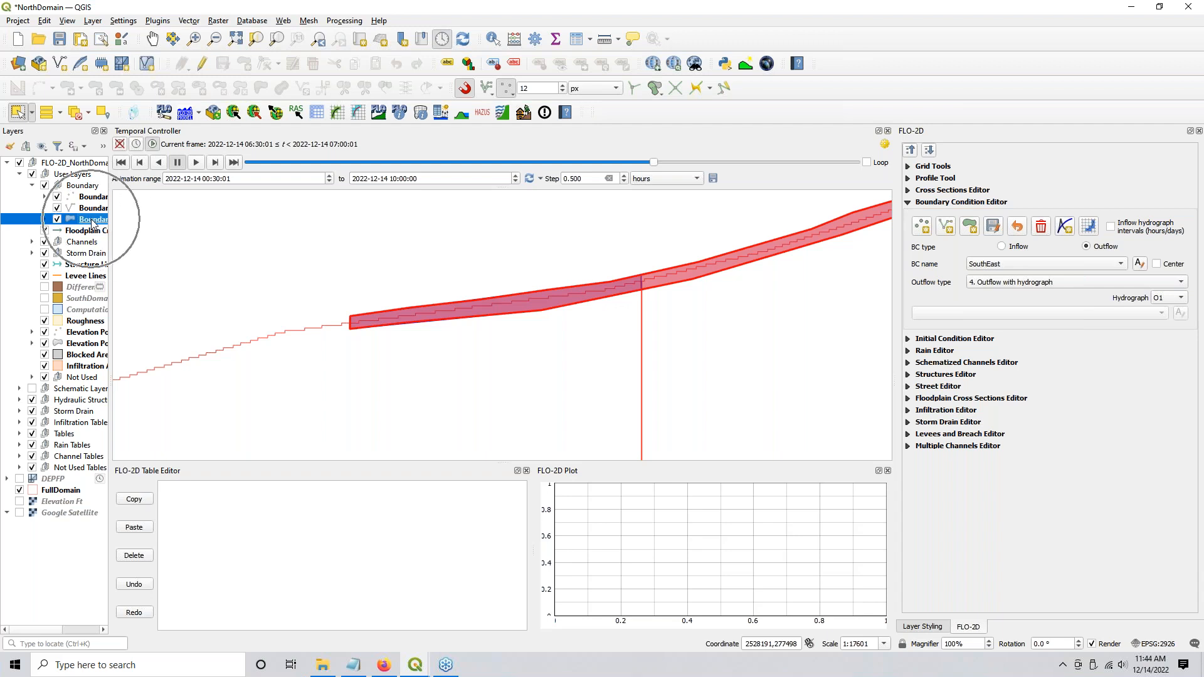
{"action": "left_click", "coordinate": [202, 63]}
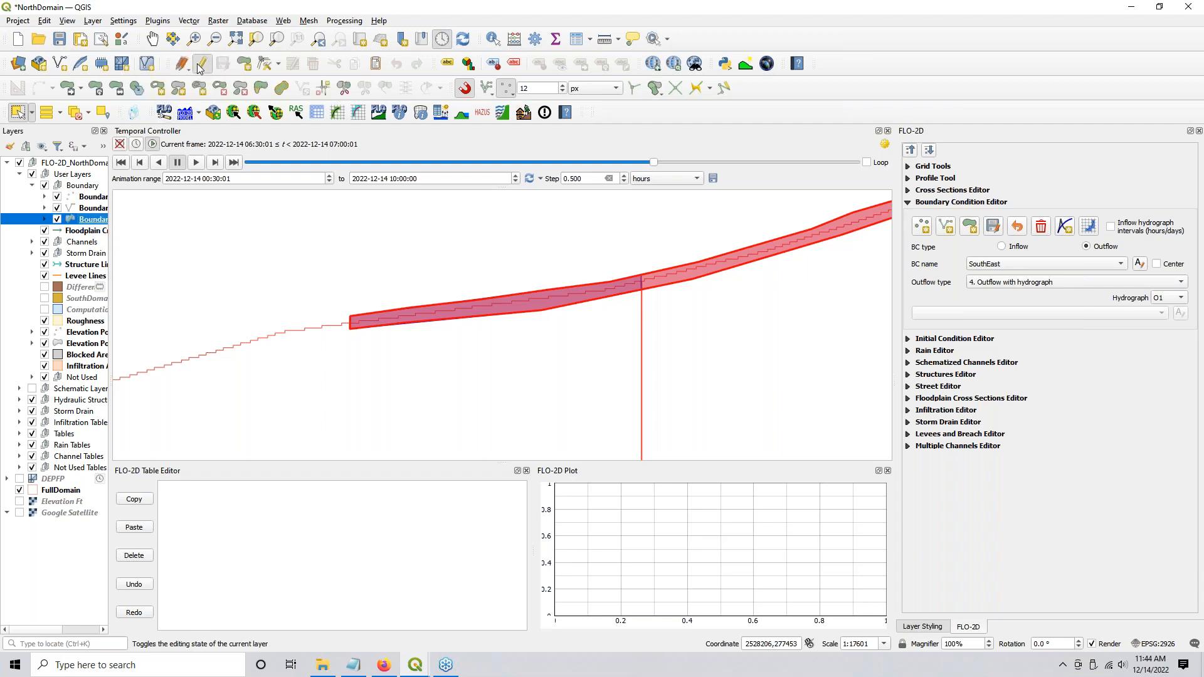
{"action": "left_click", "coordinate": [265, 64]}
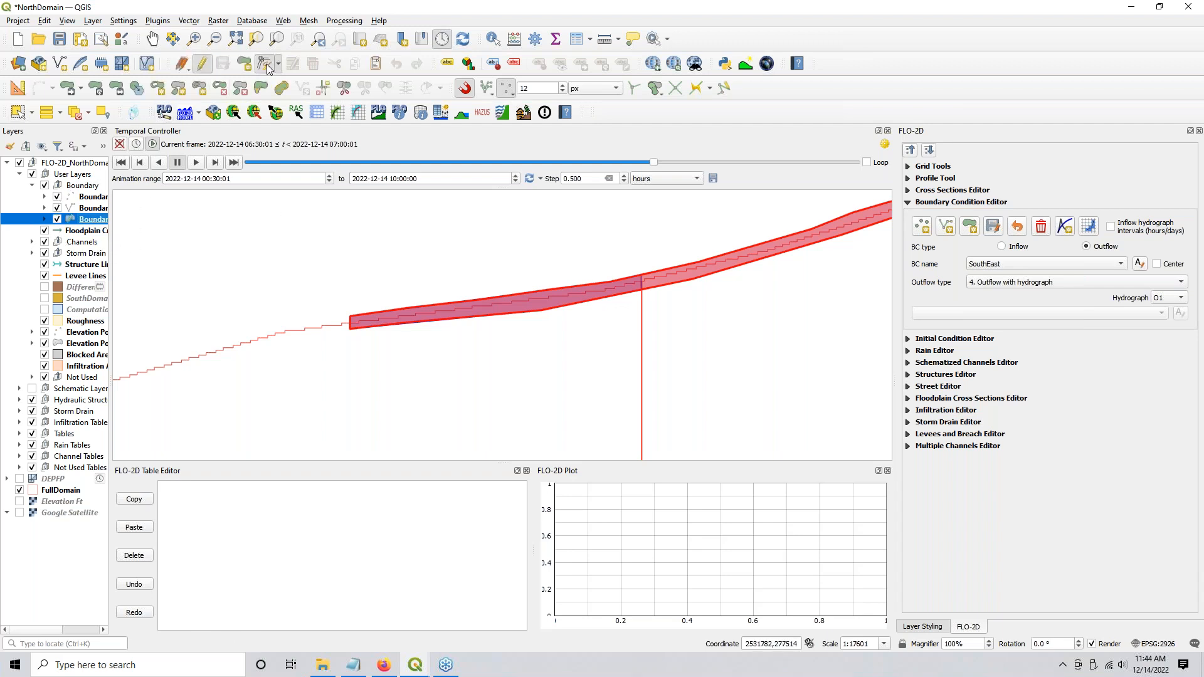
{"action": "left_click_drag", "start_coordinate": [330, 268], "coordinate": [583, 337]}
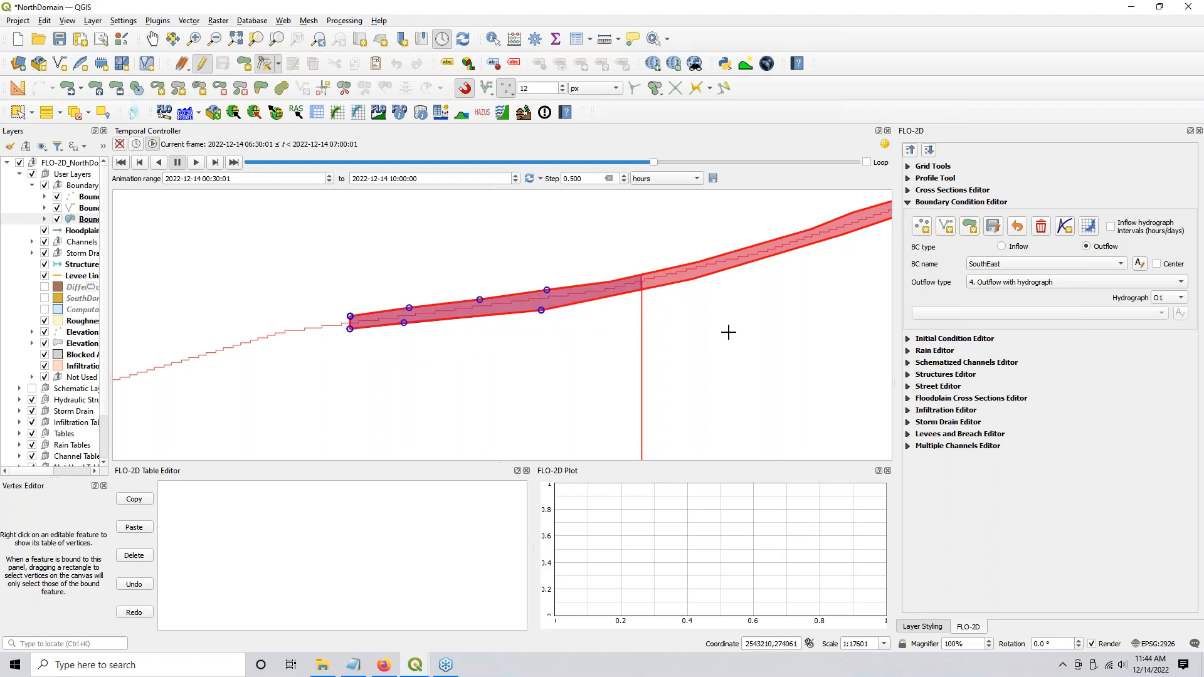
{"action": "left_click", "coordinate": [967, 232]}
Step: Move the Southwest polygon up and west so it lies clear of the overlapping SouthEast strip
{"action": "left_click", "coordinate": [88, 220]}
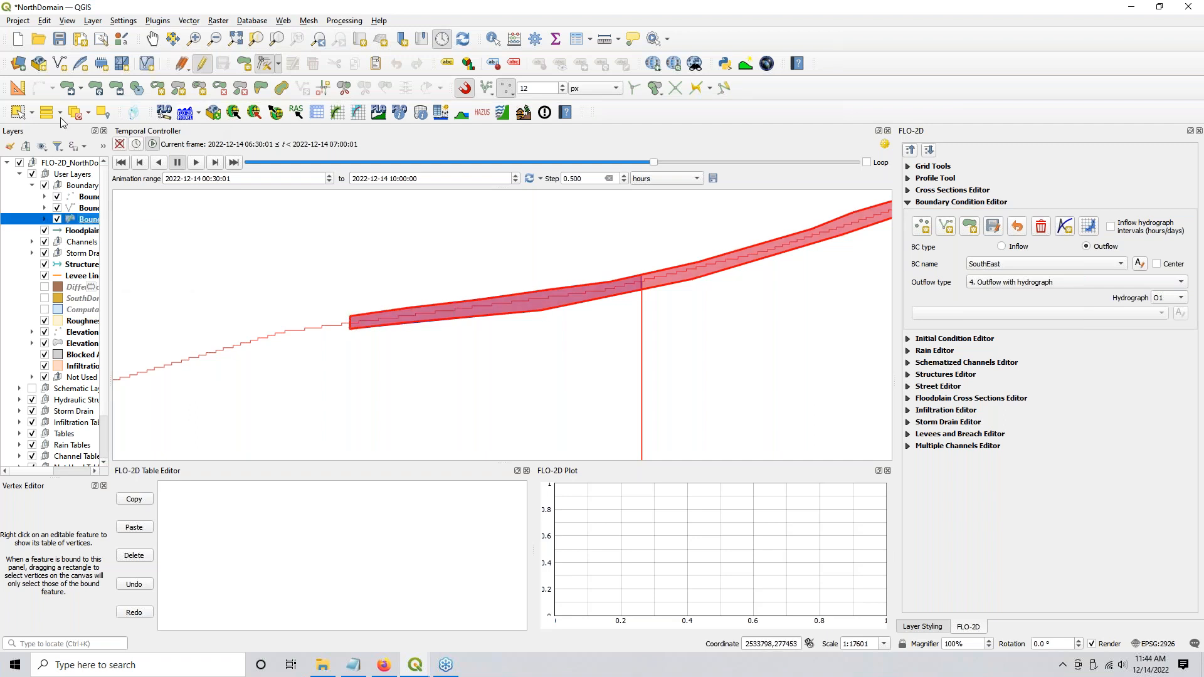
{"action": "left_click", "coordinate": [67, 88]}
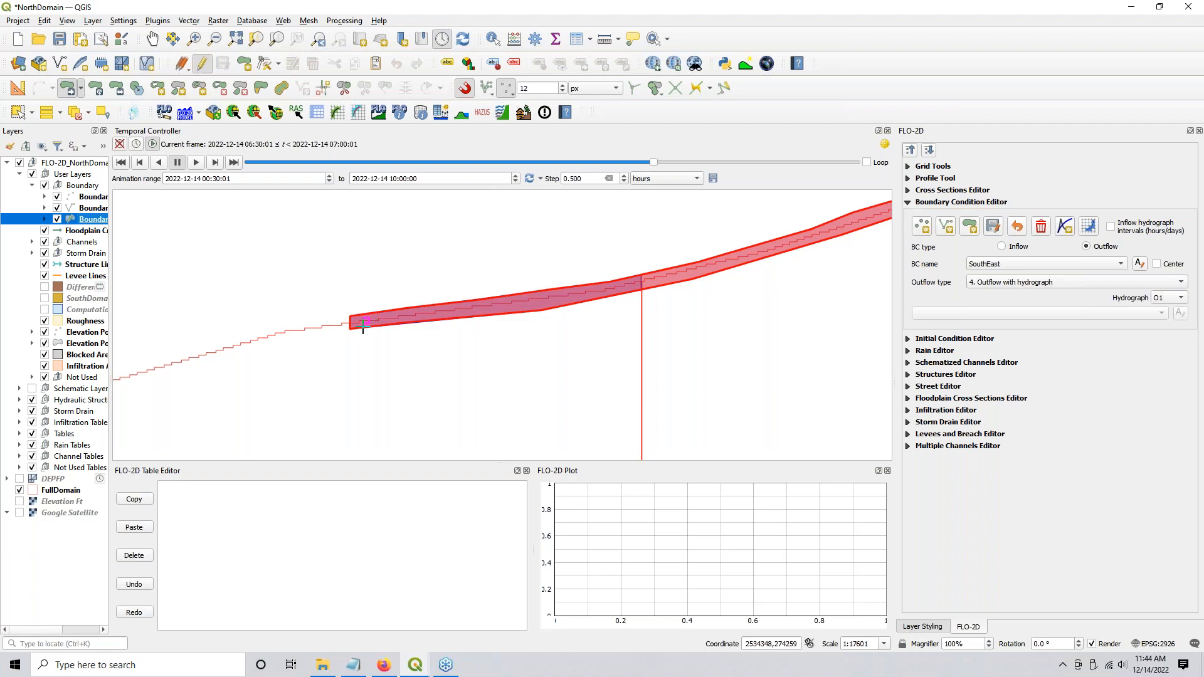
{"action": "scroll", "coordinate": [351, 324], "scroll_direction": "up", "scroll_amount": 3}
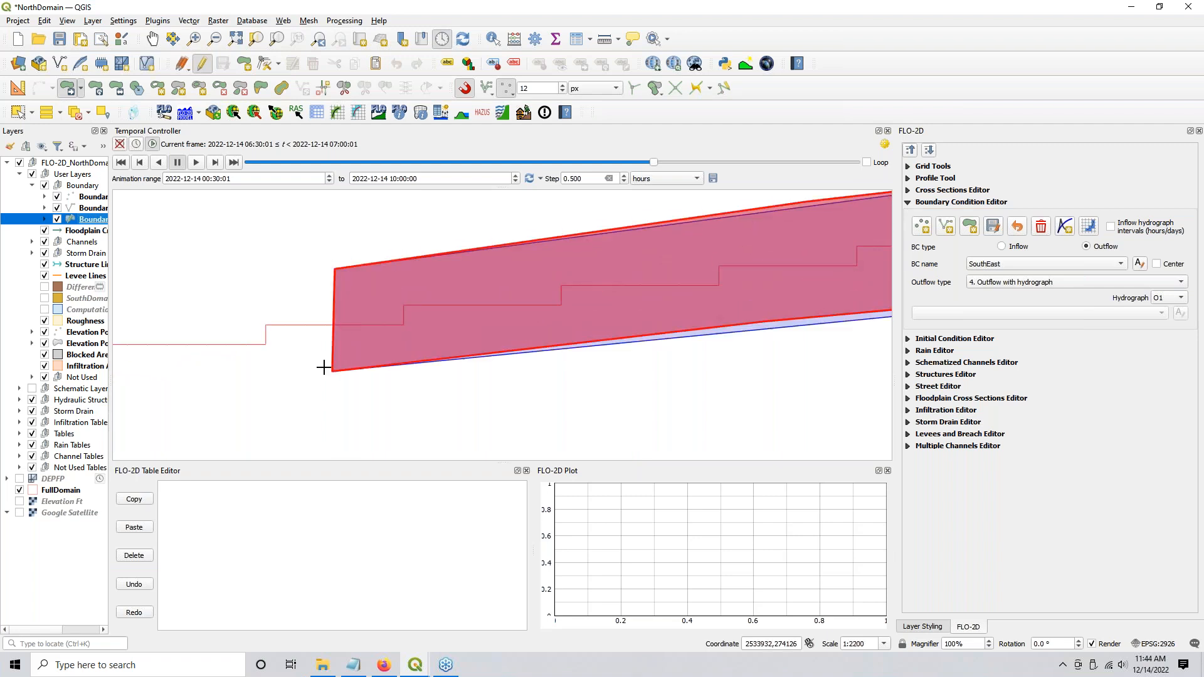
{"action": "left_click", "coordinate": [719, 333]}
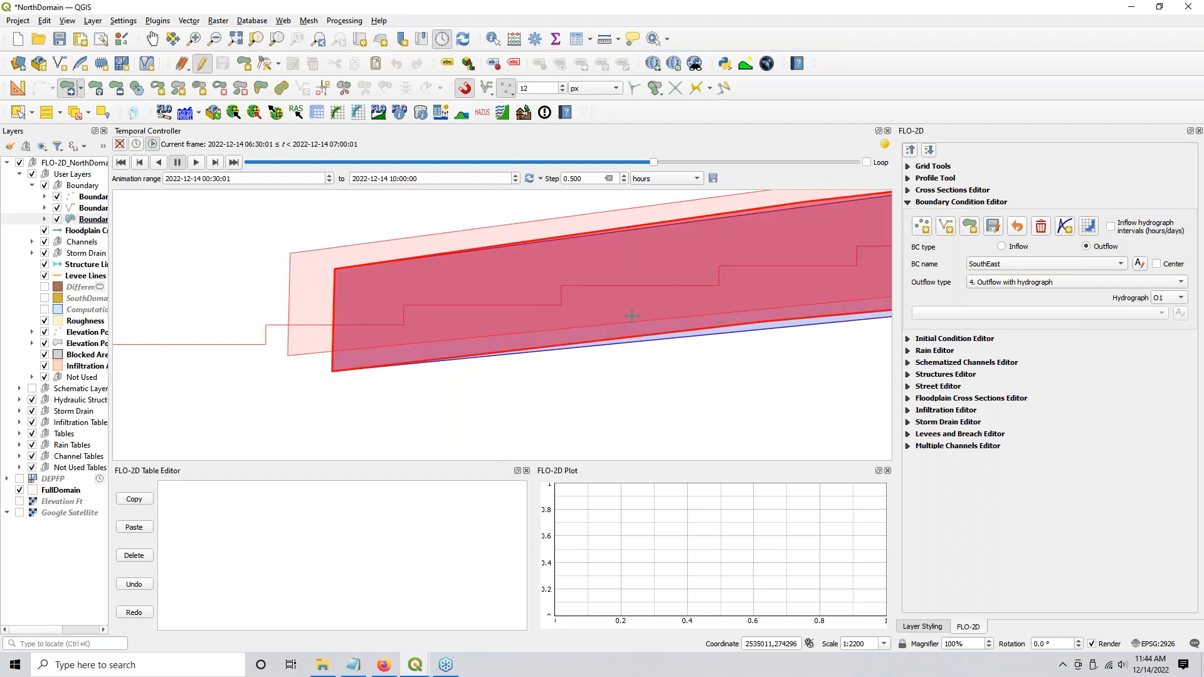
{"action": "left_click", "coordinate": [540, 305]}
{"action": "scroll", "coordinate": [622, 403], "scroll_direction": "down", "scroll_amount": 3}
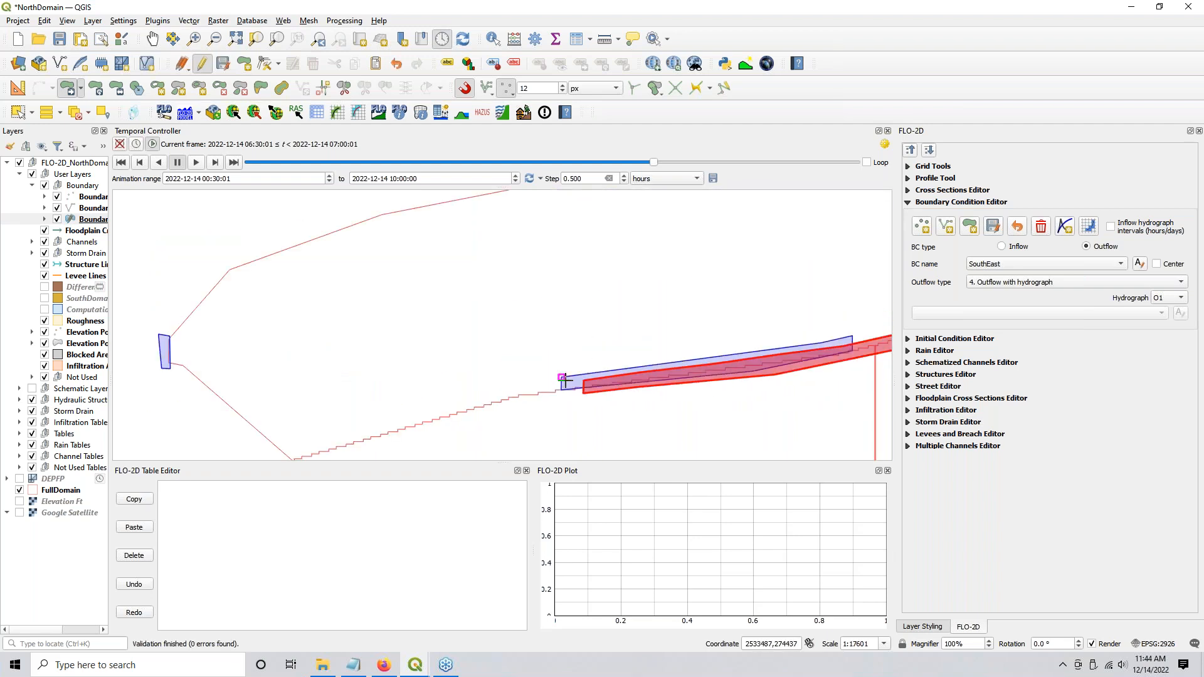
{"action": "left_click", "coordinate": [568, 381]}
{"action": "left_click", "coordinate": [530, 341]}
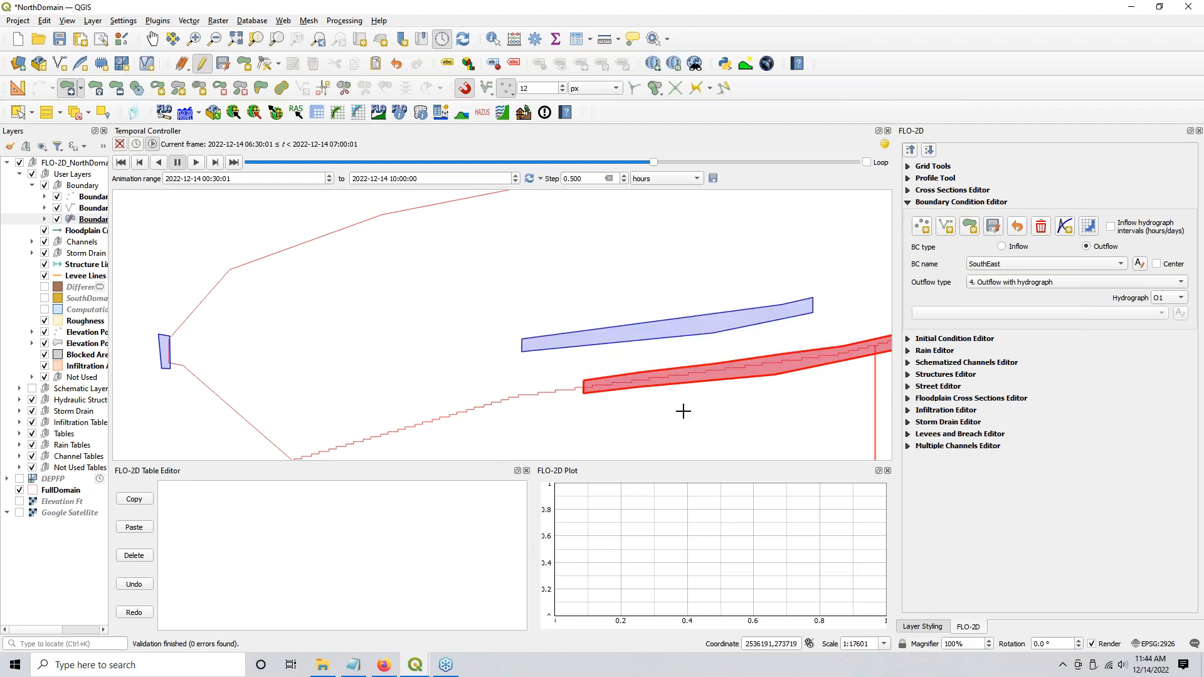
Step: Delete the SouthEast polygon's vertices at its west end, where it overlapped the Southwest section
{"action": "left_click", "coordinate": [264, 63]}
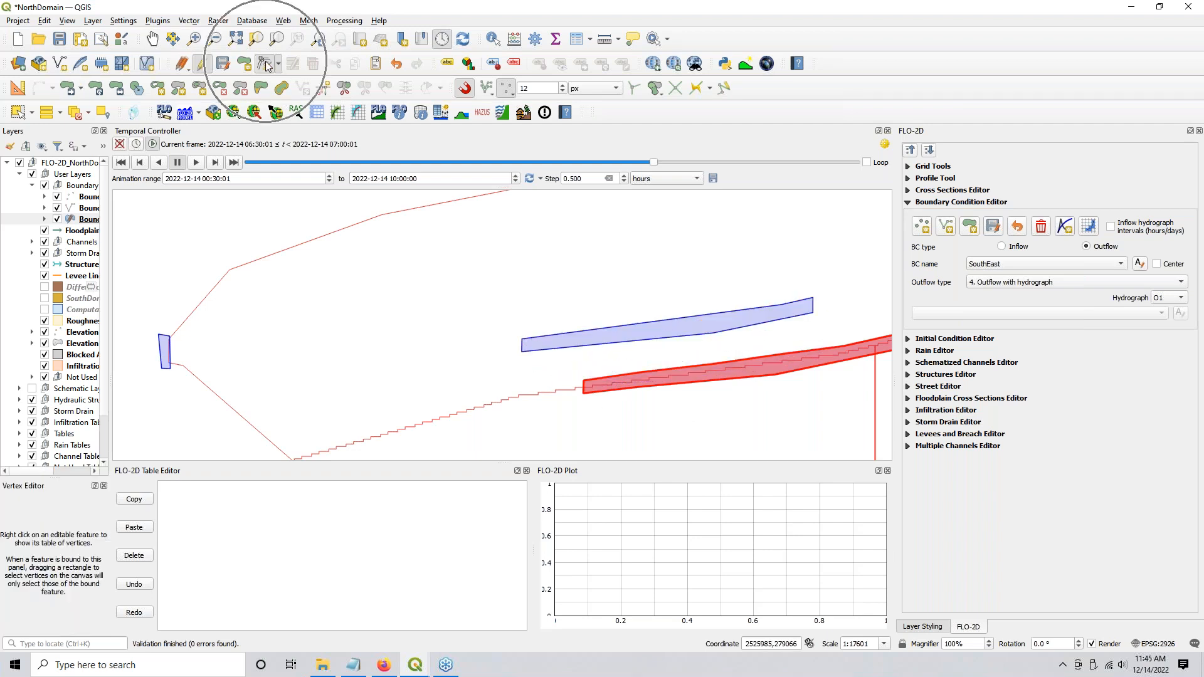
{"action": "scroll", "coordinate": [852, 424], "scroll_direction": "up", "scroll_amount": 1}
{"action": "left_click_drag", "start_coordinate": [749, 434], "coordinate": [543, 408]}
{"action": "scroll", "coordinate": [637, 400], "scroll_direction": "down", "scroll_amount": 1}
{"action": "left_click_drag", "start_coordinate": [355, 339], "coordinate": [601, 397]}
{"action": "key", "text": "Delete"}
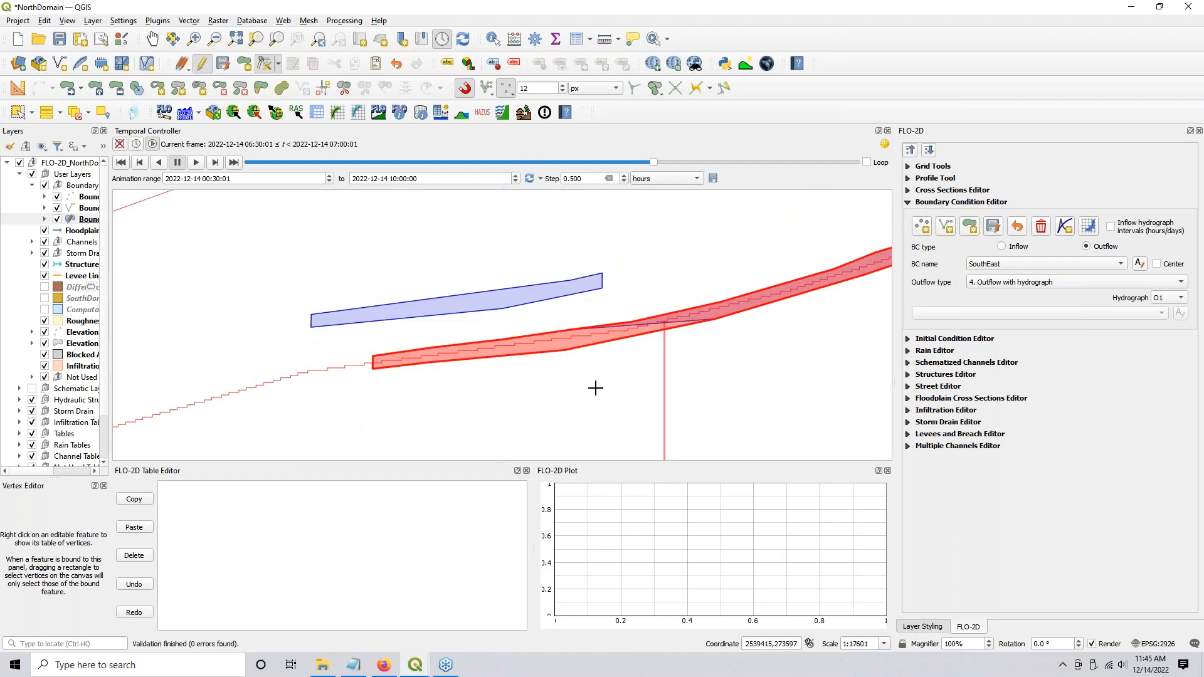
Step: Move the SouthEast polygon's nearest lower vertex to where the strip's lower edge meets the vertical domain division
{"action": "scroll", "coordinate": [710, 318], "scroll_direction": "up", "scroll_amount": 1}
{"action": "scroll", "coordinate": [710, 318], "scroll_direction": "up", "scroll_amount": 1}
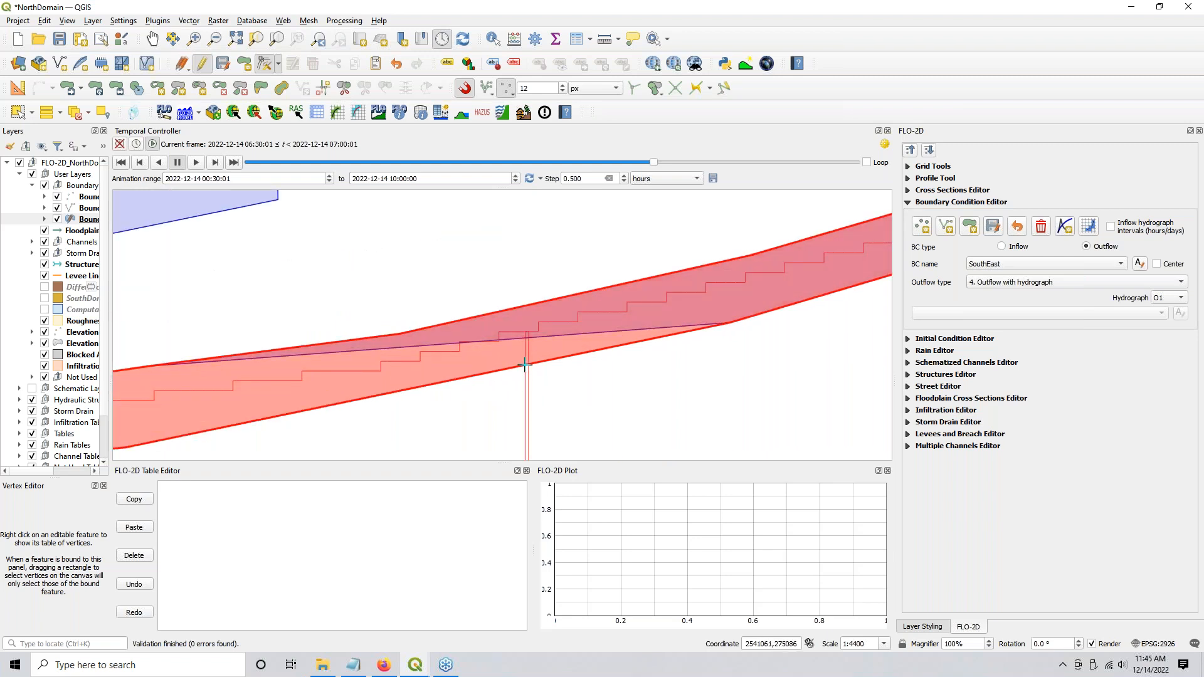
{"action": "left_click", "coordinate": [726, 323]}
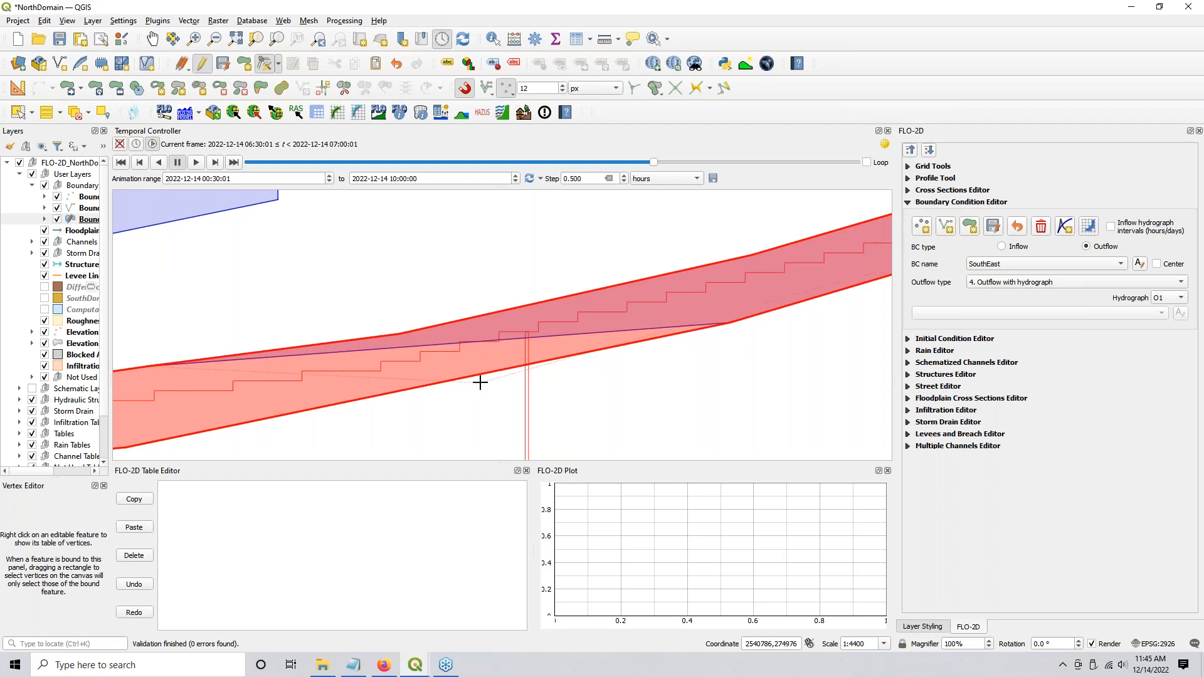
{"action": "left_click", "coordinate": [528, 364]}
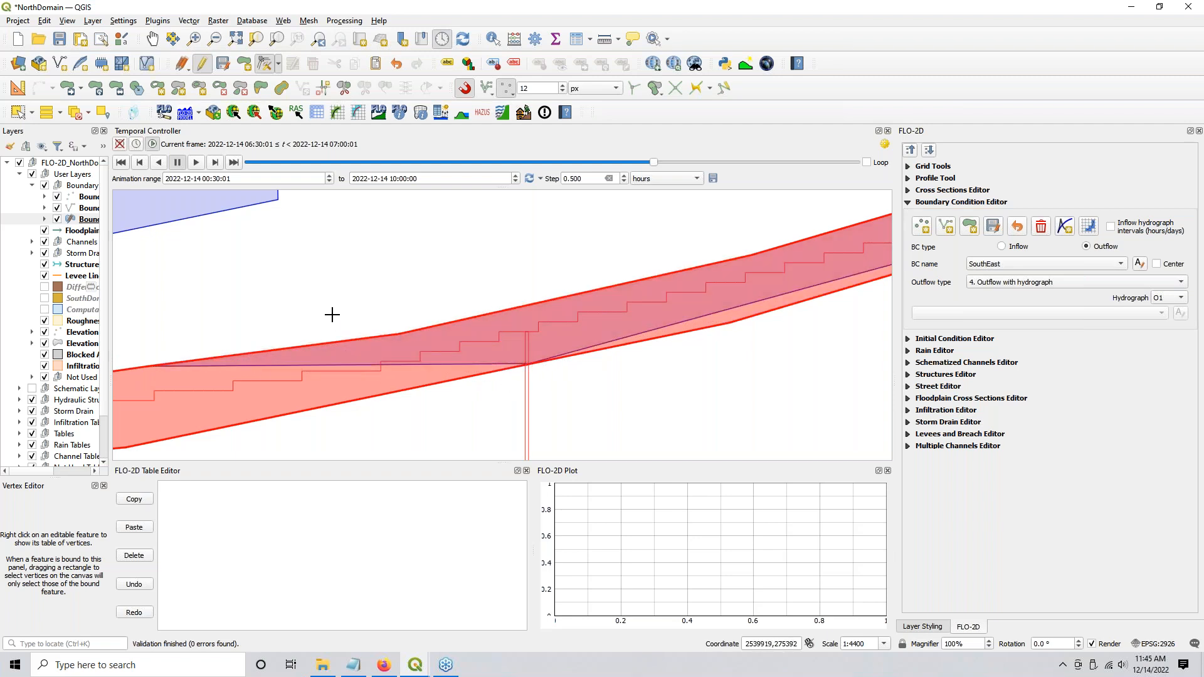
Step: Delete the SouthEast polygon's upper-edge vertices west of the division and move the next upper vertex to the division
{"action": "left_click_drag", "start_coordinate": [136, 331], "coordinate": [257, 384]}
{"action": "left_click_drag", "start_coordinate": [440, 278], "coordinate": [249, 374]}
{"action": "left_click", "coordinate": [151, 366]}
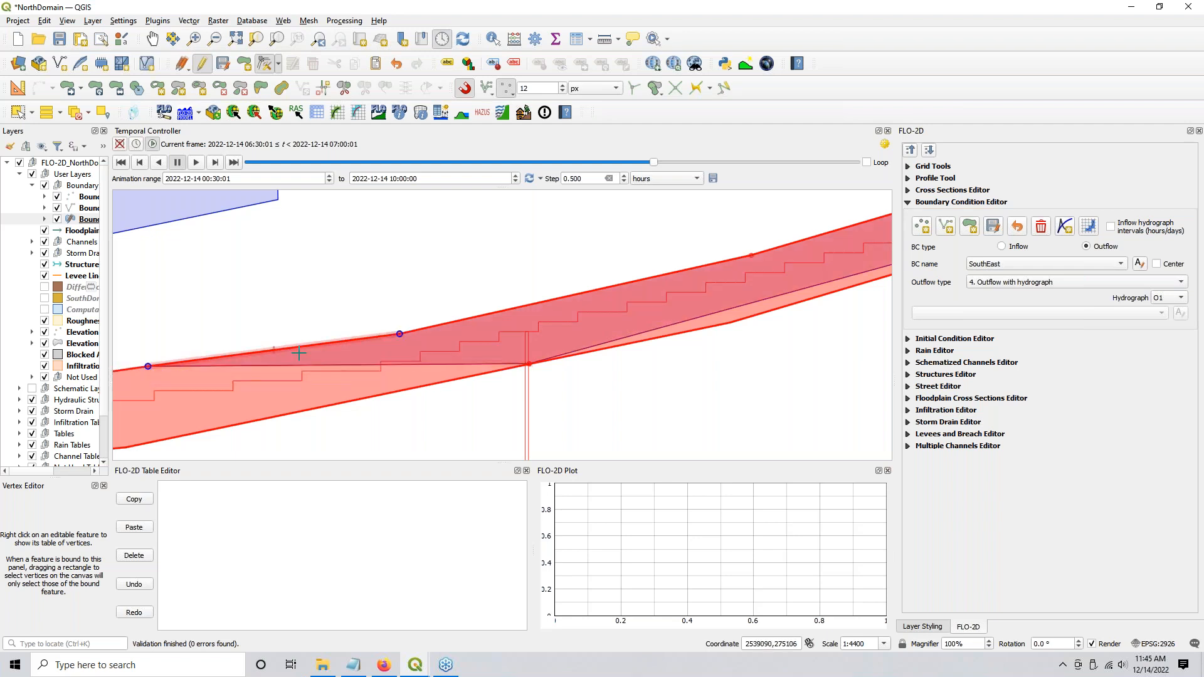
{"action": "left_click", "coordinate": [751, 256]}
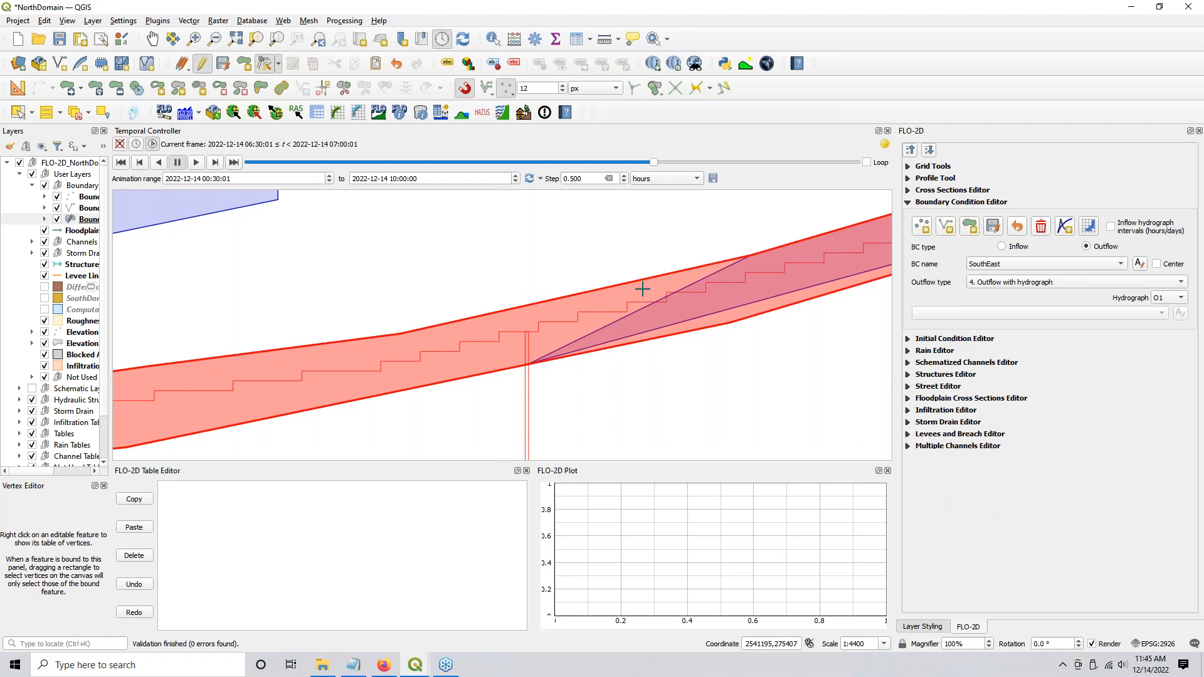
{"action": "left_click", "coordinate": [750, 255]}
{"action": "left_click", "coordinate": [530, 303]}
{"action": "scroll", "coordinate": [283, 229], "scroll_direction": "down", "scroll_amount": 2}
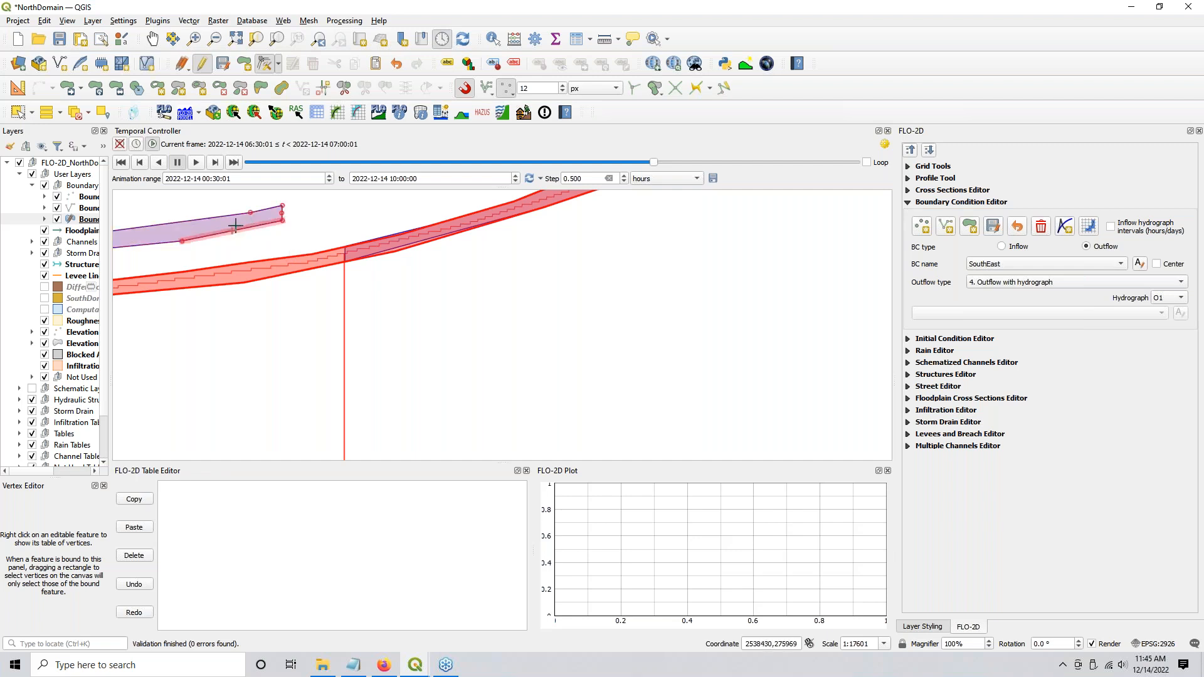
Step: Move the Southwest polygon back onto the domain line, just west of the vertical division
{"action": "left_click", "coordinate": [67, 88]}
{"action": "left_click", "coordinate": [210, 222]}
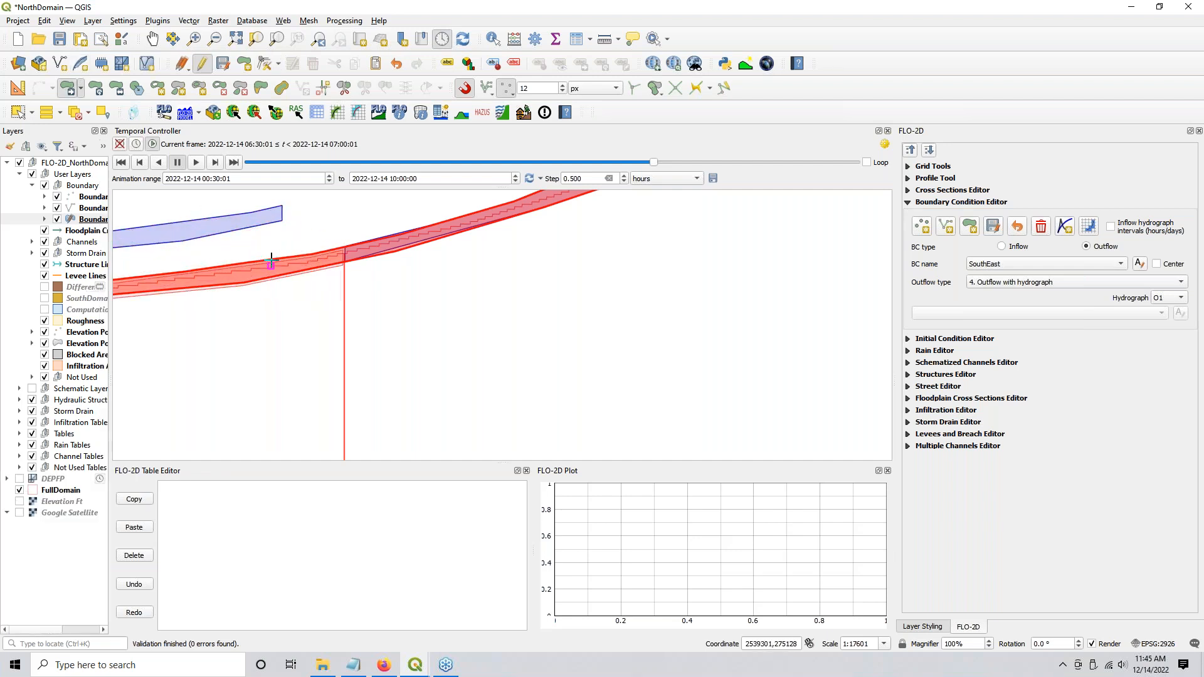
{"action": "left_click", "coordinate": [270, 258]}
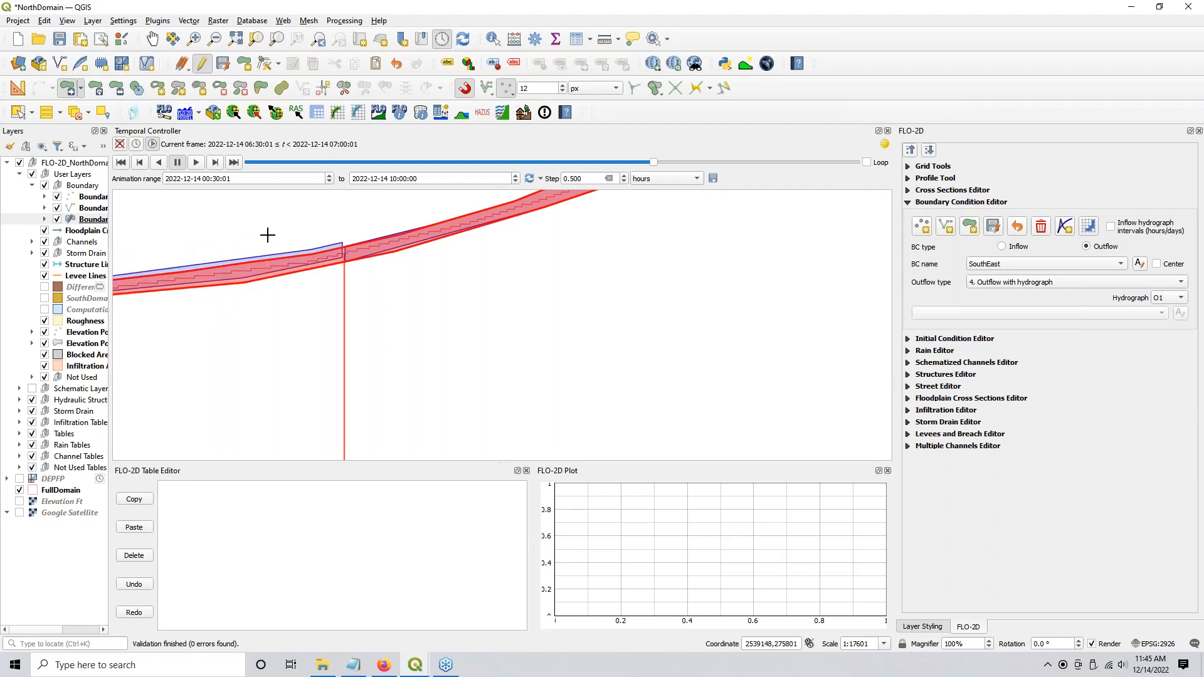
Step: Show the Schematic Layers and, with snapping turned off, shift the Southwest polygon down to line up with the SouthEast polygon
{"action": "scroll", "coordinate": [269, 235], "scroll_direction": "up", "scroll_amount": 1}
{"action": "left_click", "coordinate": [32, 389]}
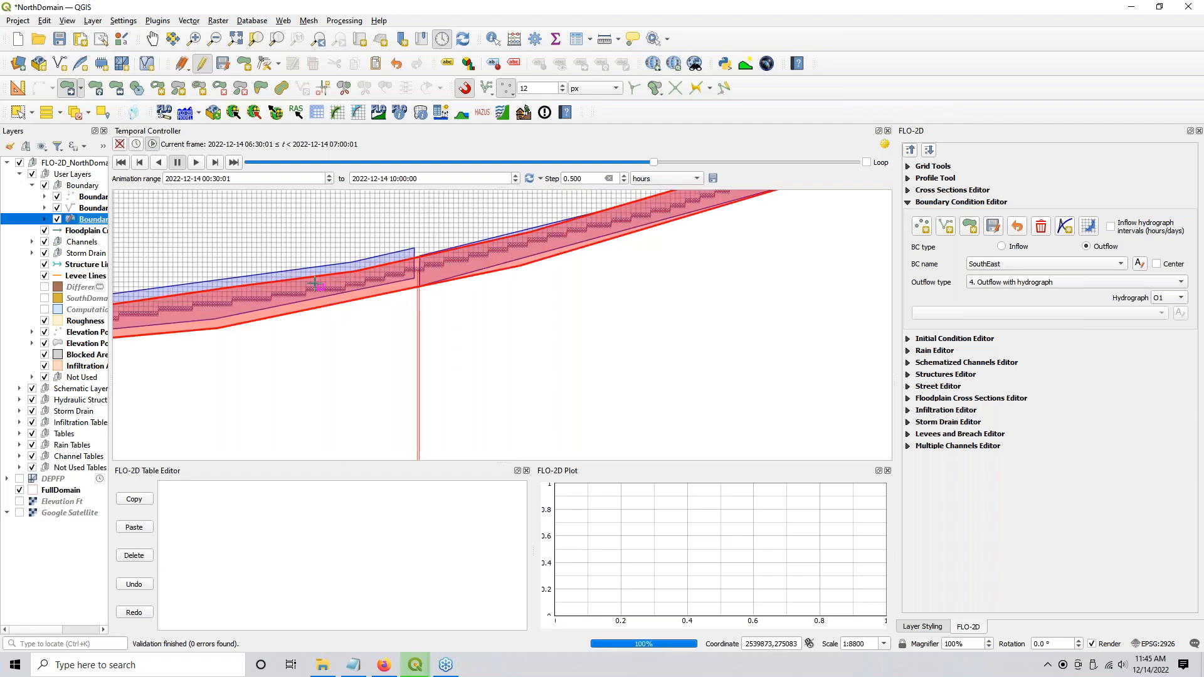
{"action": "scroll", "coordinate": [486, 307], "scroll_direction": "up", "scroll_amount": 2}
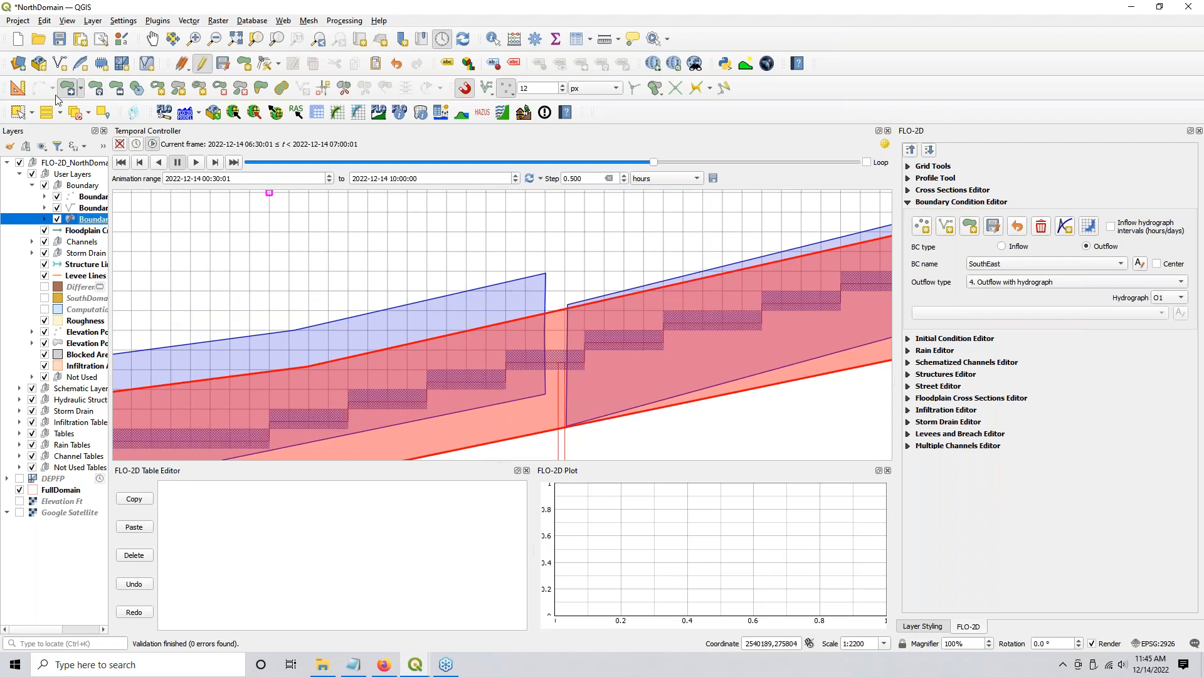
{"action": "left_click", "coordinate": [465, 88]}
{"action": "left_click", "coordinate": [514, 297]}
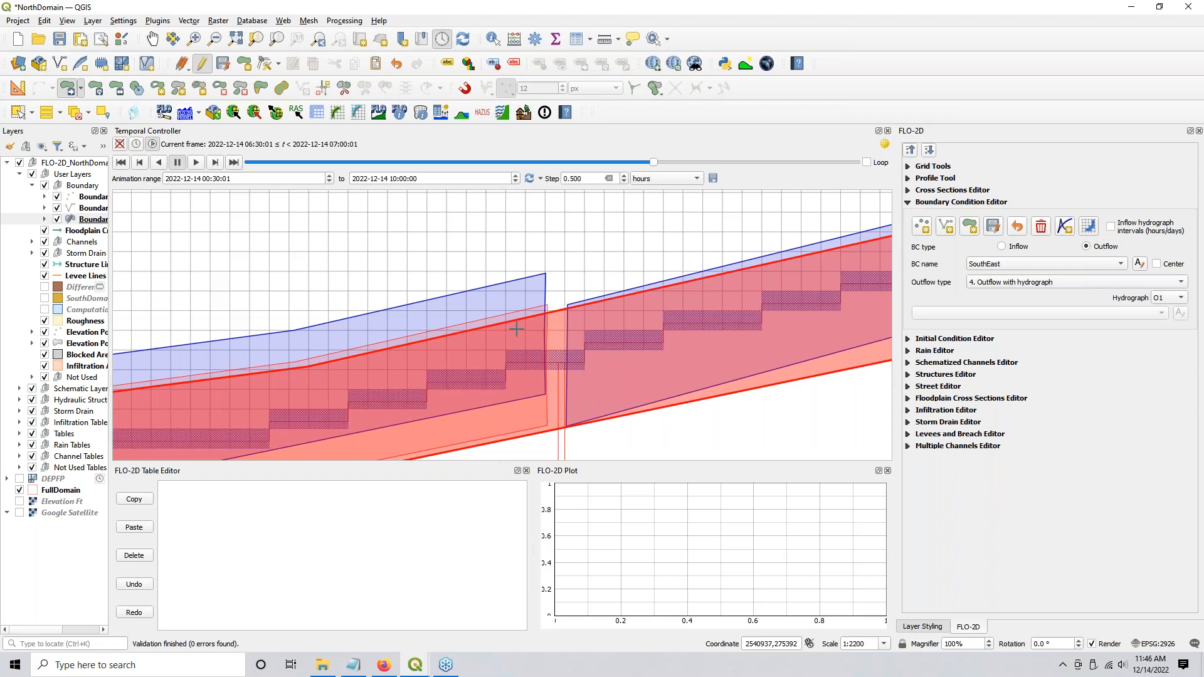
{"action": "left_click", "coordinate": [514, 332]}
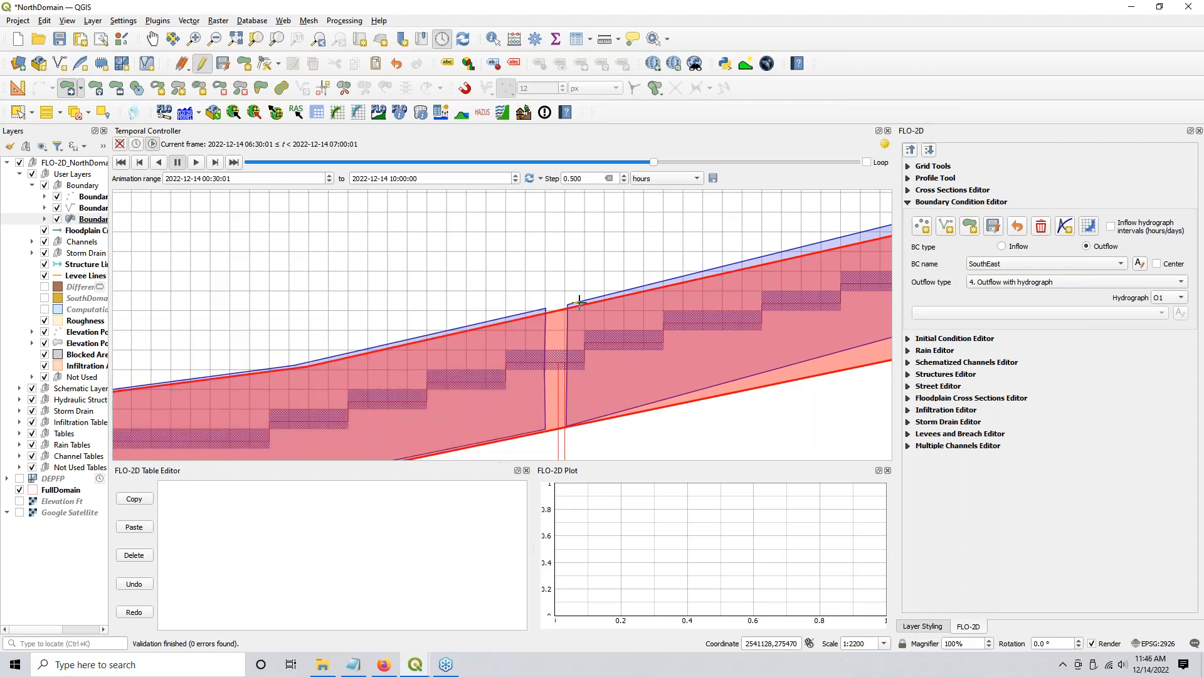
Step: Move the SouthEast polygon's western end vertices onto the Southwest polygon's eastern end, and highlight the Southwest boundary to check the joint
{"action": "left_click", "coordinate": [265, 63]}
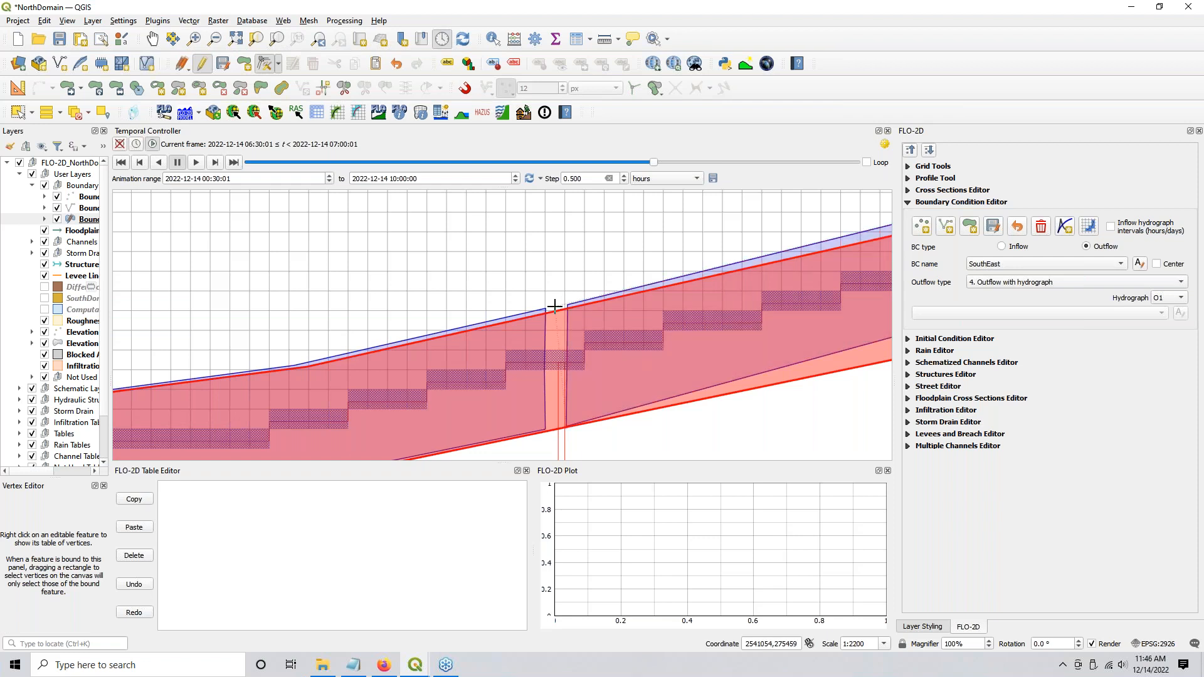
{"action": "left_click_drag", "start_coordinate": [547, 307], "coordinate": [565, 428]}
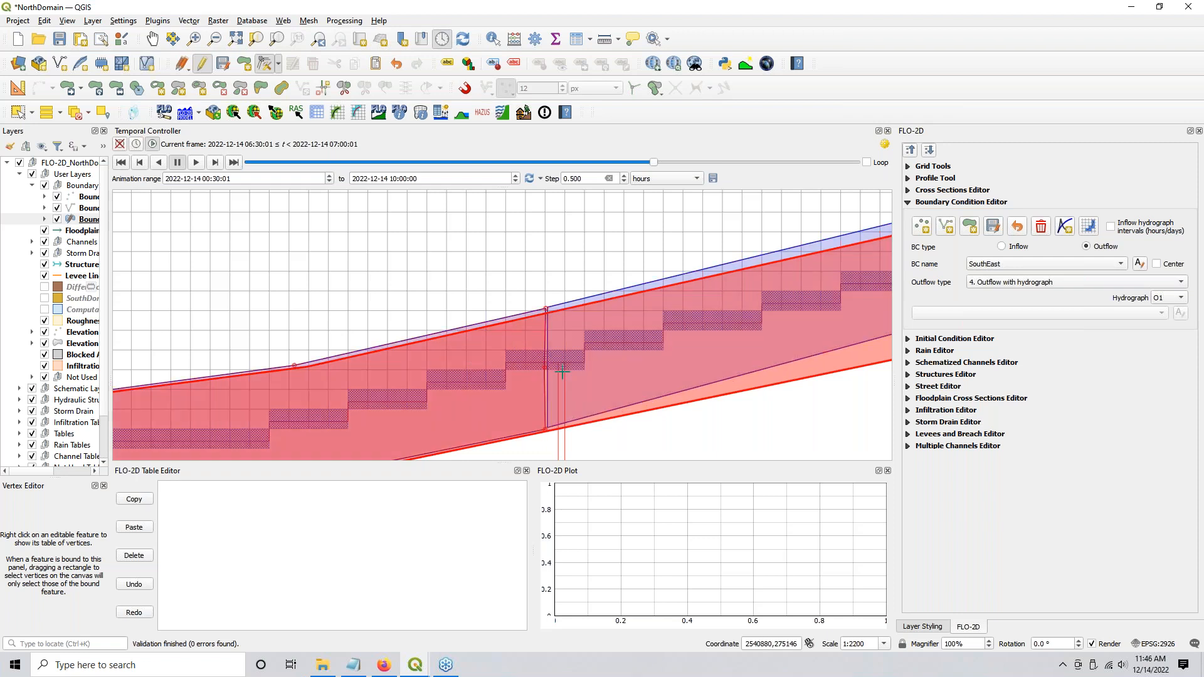
{"action": "left_click", "coordinate": [1029, 263]}
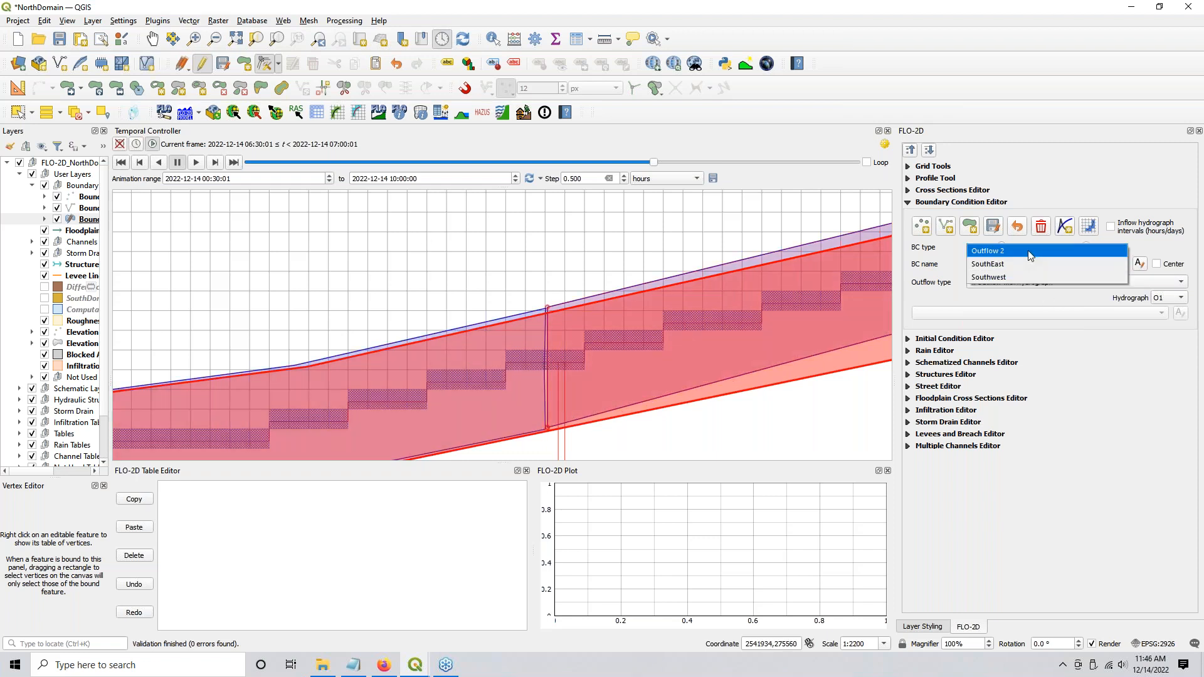
{"action": "left_click", "coordinate": [1029, 277]}
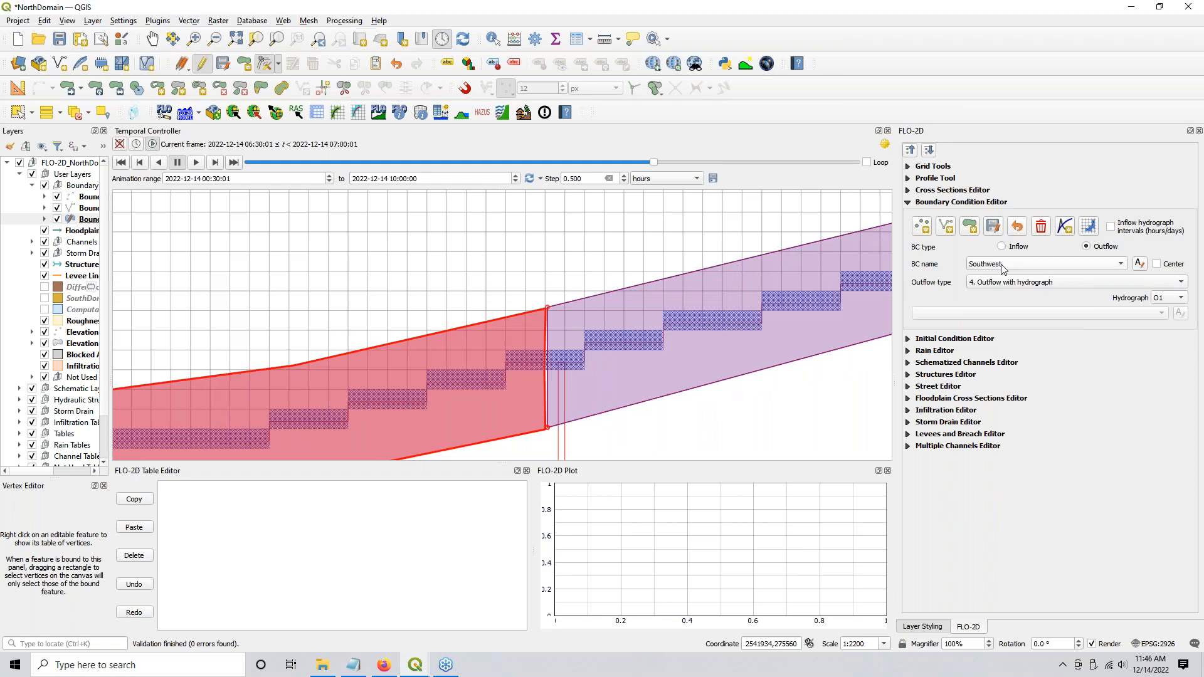
Step: Highlight the SouthEast boundary to check its full extent, and save the boundary polygon edits and end editing
{"action": "left_click", "coordinate": [1000, 266]}
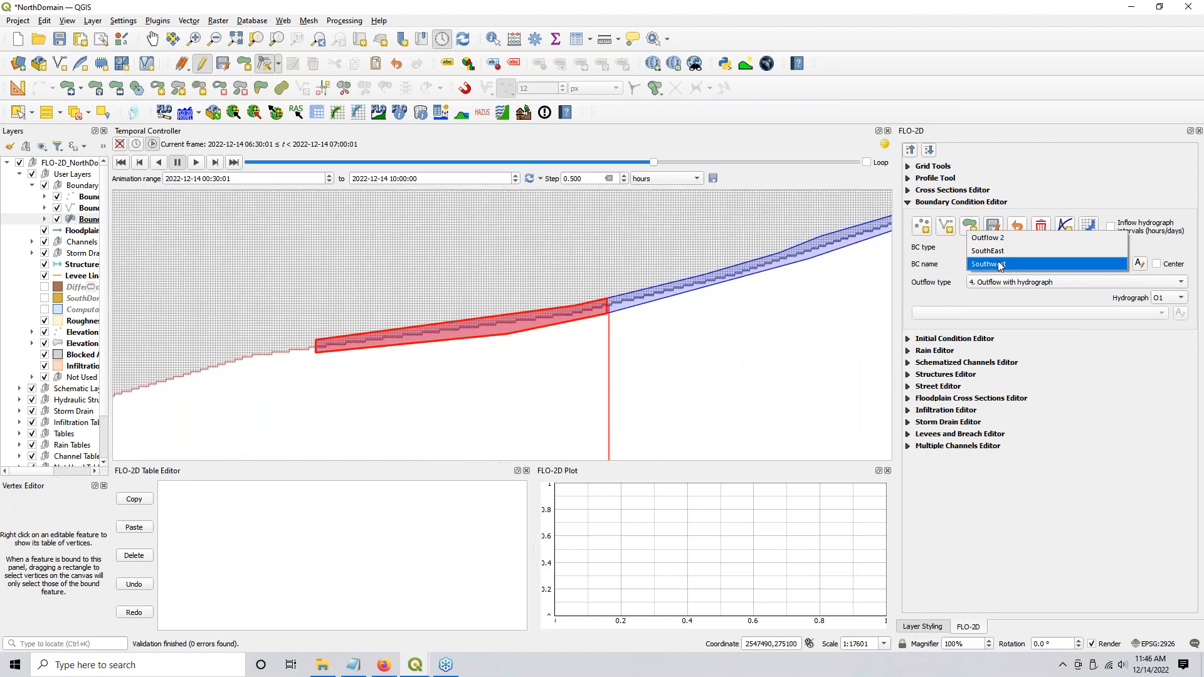
{"action": "left_click", "coordinate": [994, 251]}
{"action": "left_click_drag", "start_coordinate": [690, 347], "coordinate": [514, 393]}
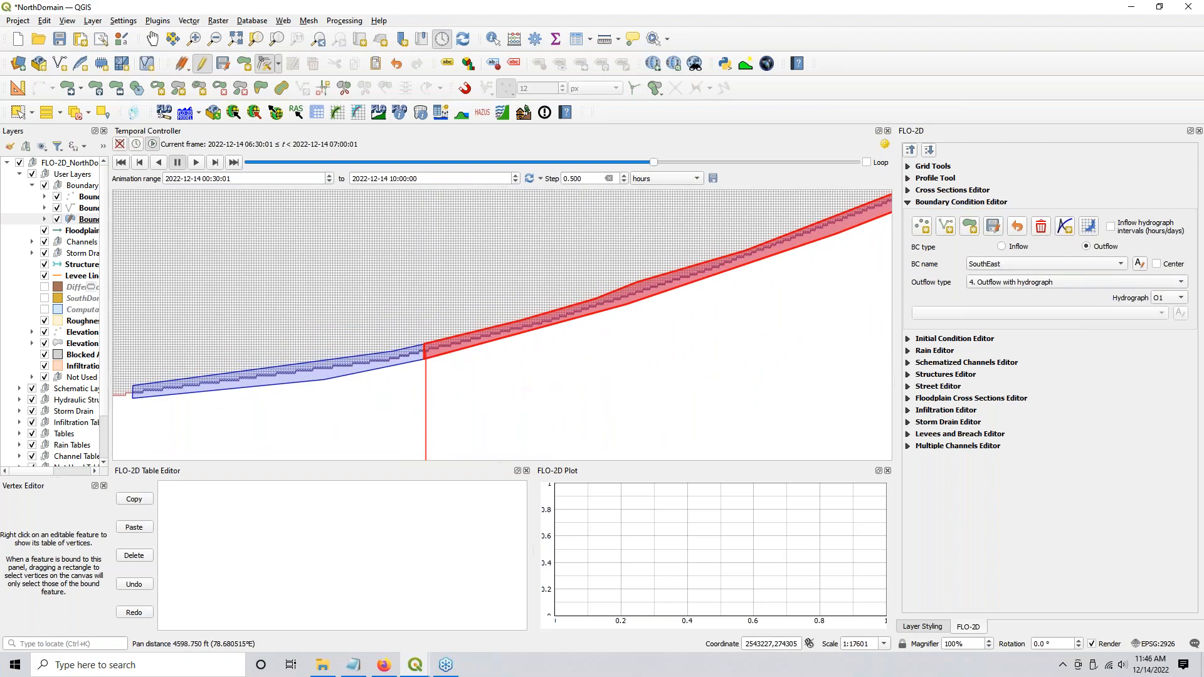
{"action": "scroll", "coordinate": [514, 392], "scroll_direction": "down", "scroll_amount": 1}
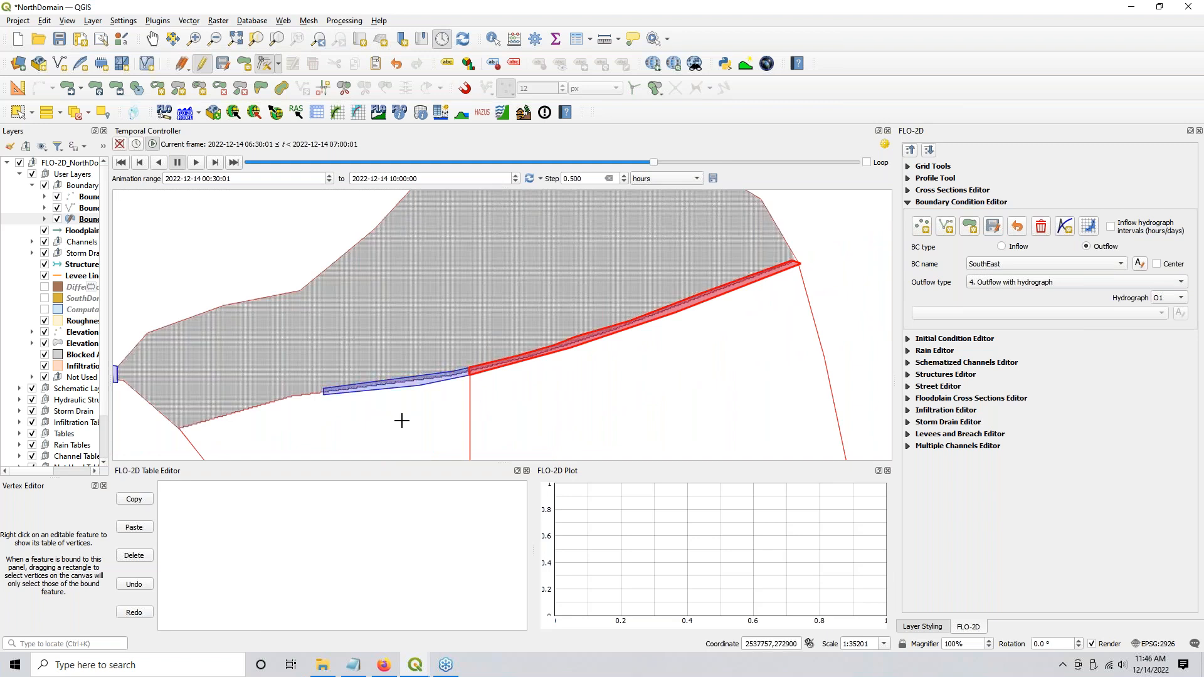
{"action": "scroll", "coordinate": [646, 397], "scroll_direction": "down", "scroll_amount": 1}
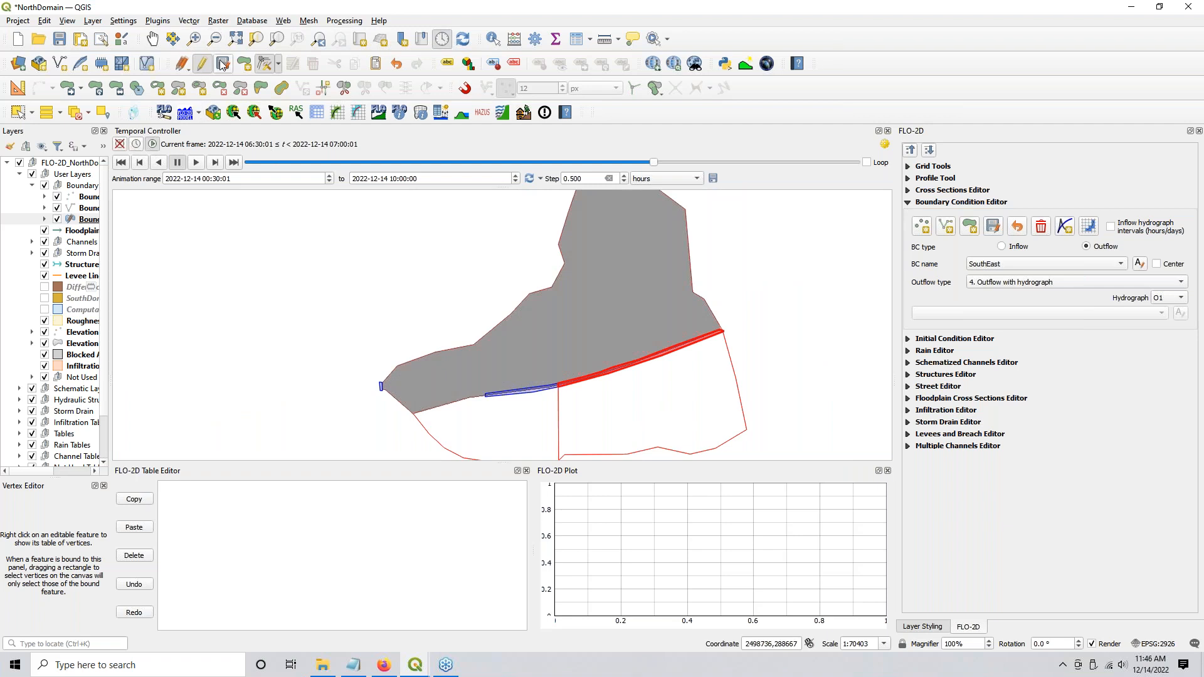
{"action": "left_click", "coordinate": [181, 63]}
{"action": "left_click", "coordinate": [194, 153]}
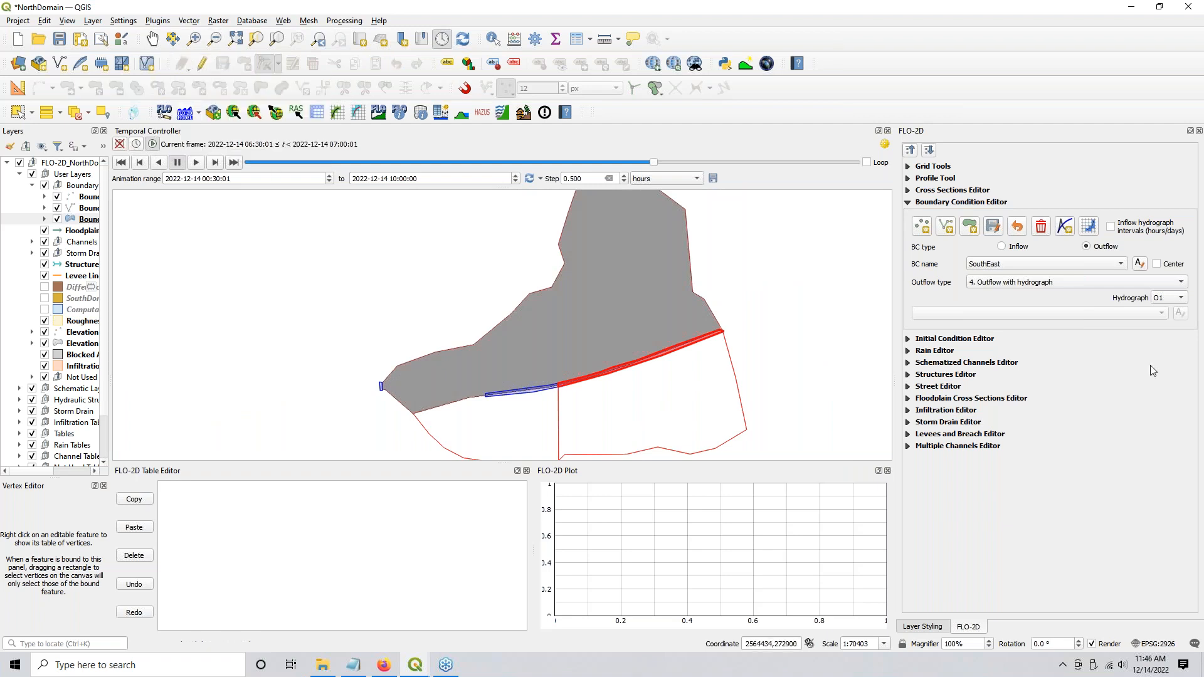
Step: Check the hydrograph assigned to the SouthEast outflow and to the Southwest outflow
{"action": "left_click_drag", "start_coordinate": [742, 326], "coordinate": [664, 313]}
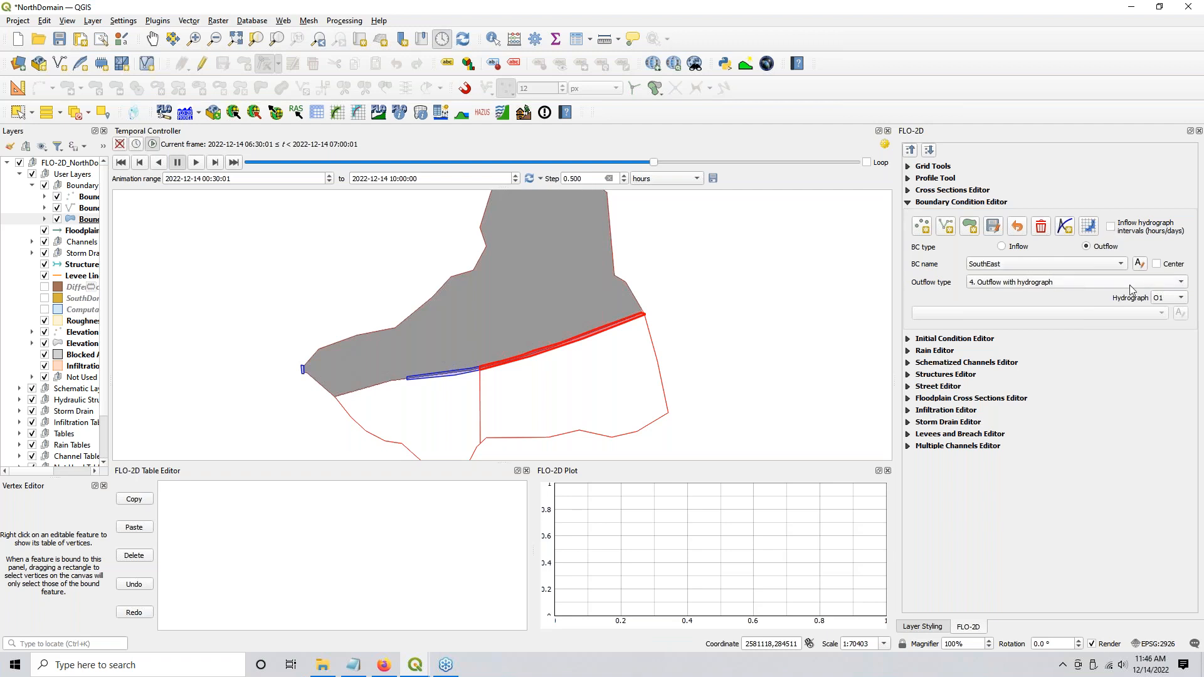
{"action": "left_click", "coordinate": [1166, 298]}
{"action": "left_click", "coordinate": [1167, 299]}
{"action": "left_click", "coordinate": [1012, 265]}
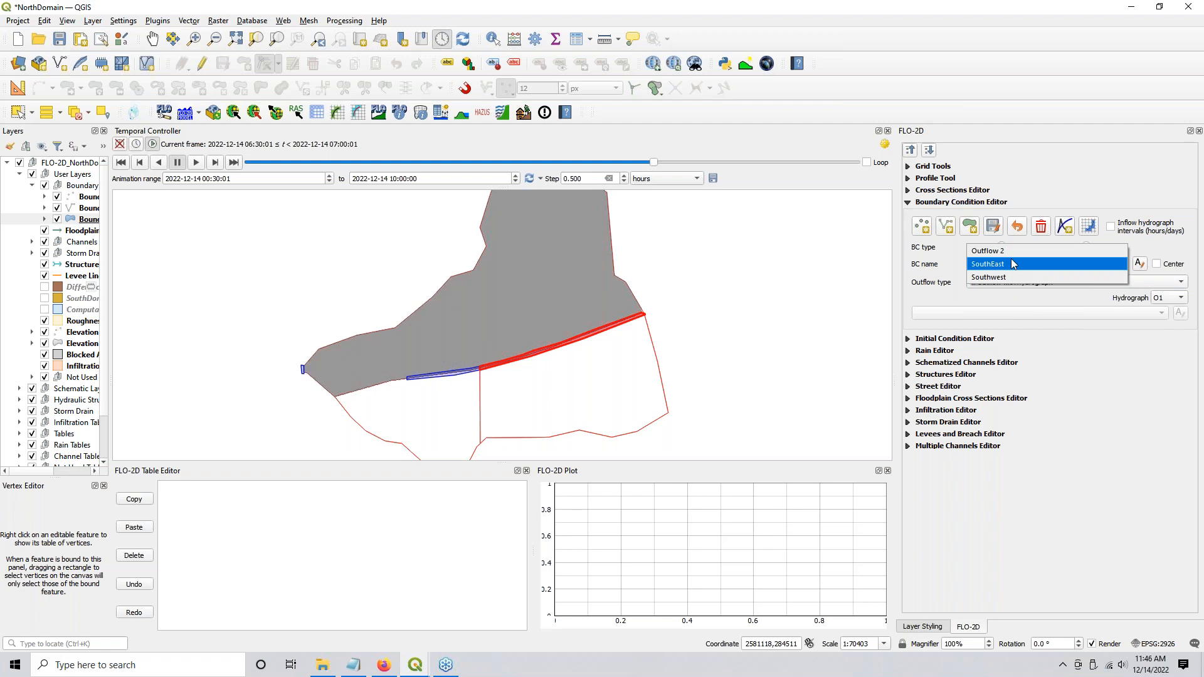
{"action": "left_click", "coordinate": [1014, 276]}
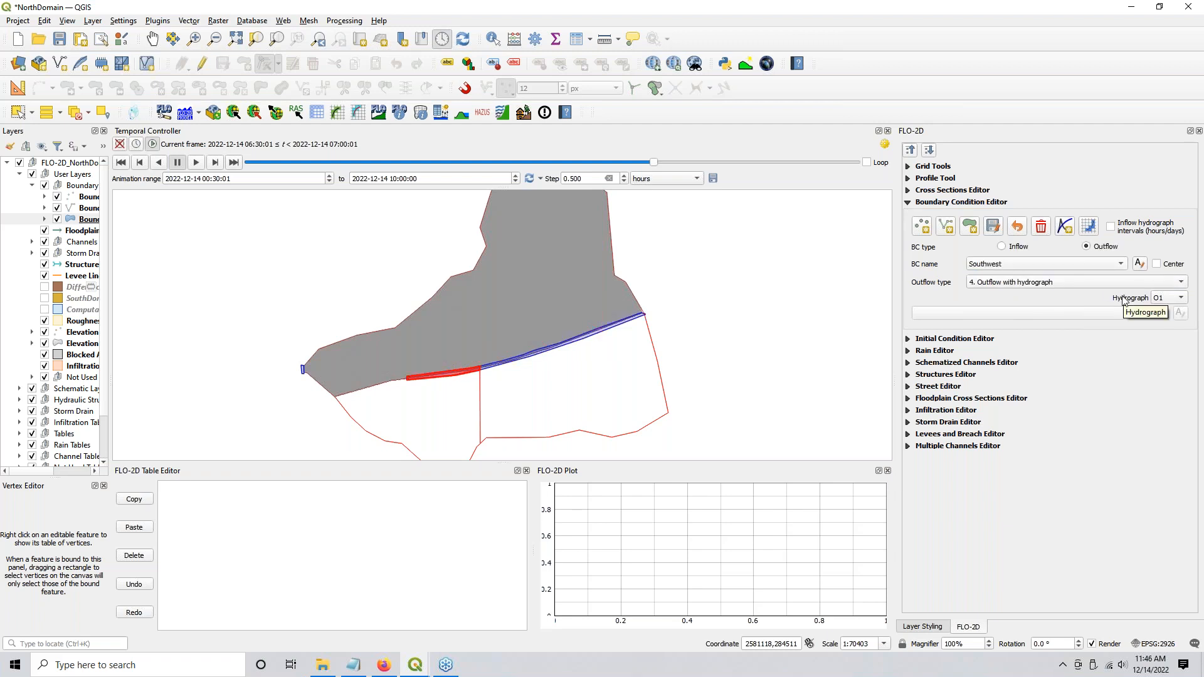
{"action": "left_click", "coordinate": [1163, 297]}
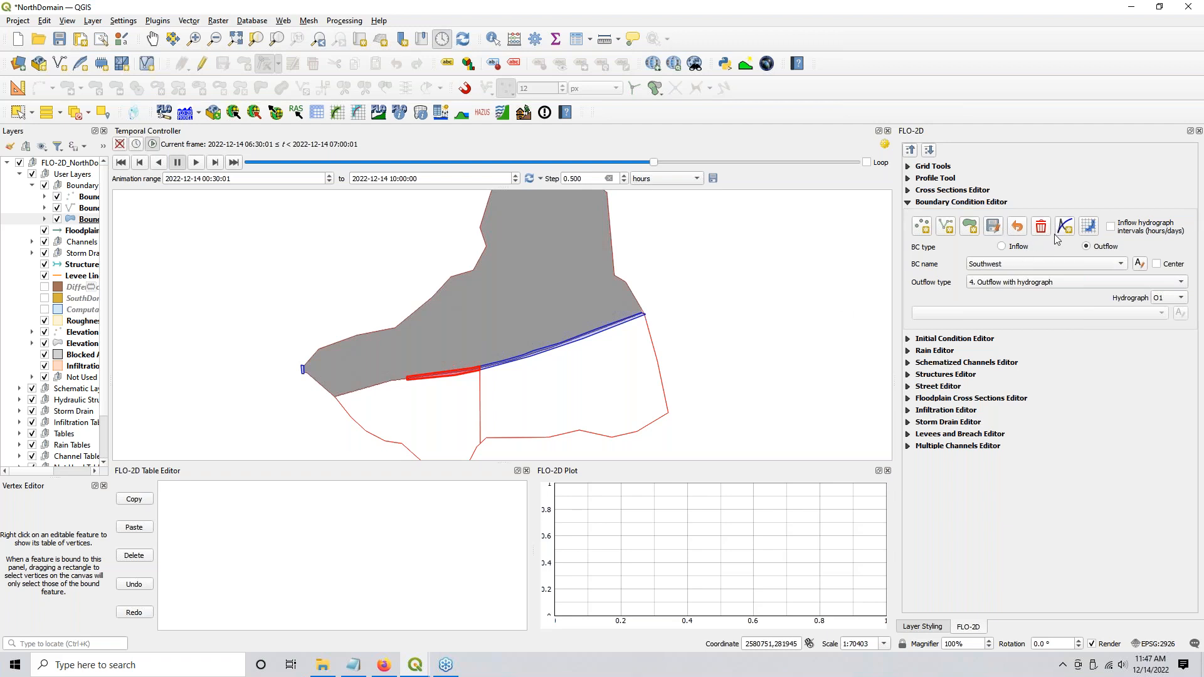
Step: Schematize the boundary conditions onto the grid, overwriting the existing boundary cells, and inspect the cells along the shared domain line
{"action": "left_click", "coordinate": [1090, 227]}
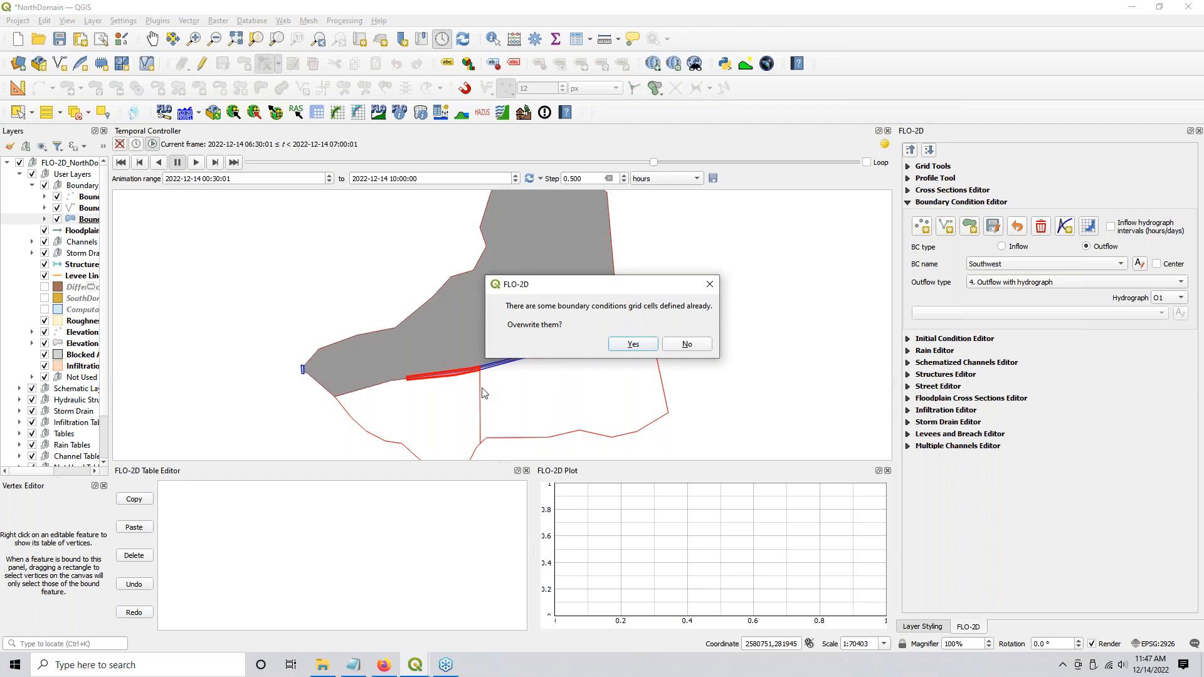
{"action": "left_click", "coordinate": [635, 344]}
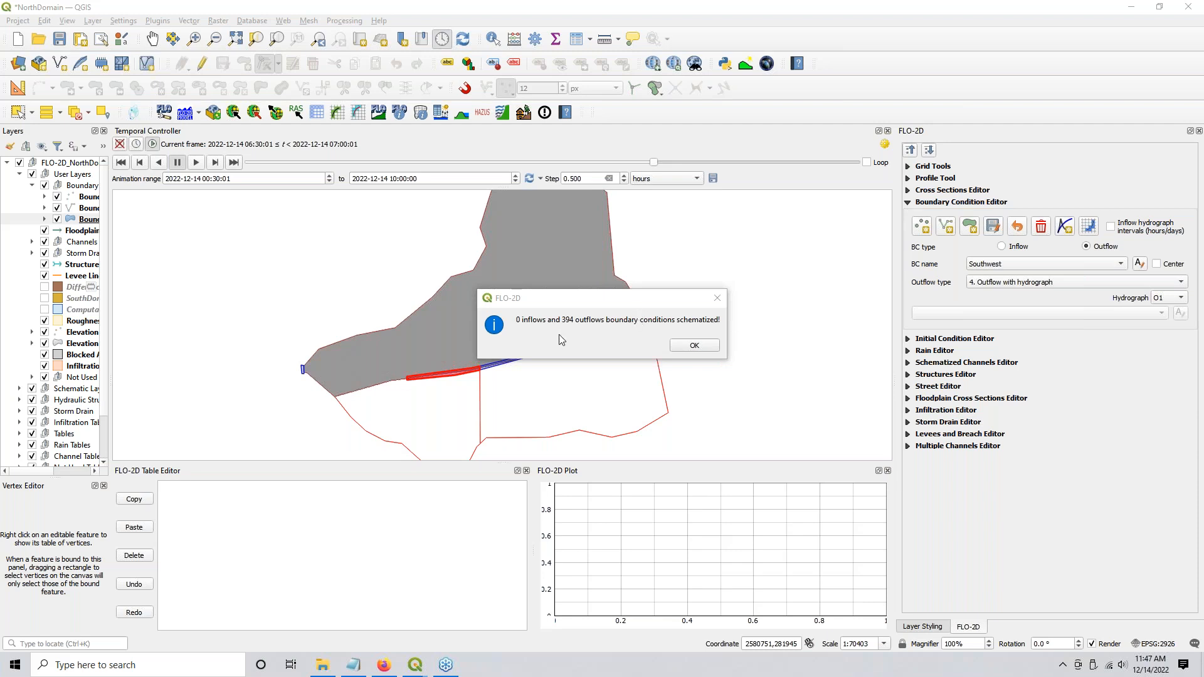
{"action": "left_click", "coordinate": [714, 347]}
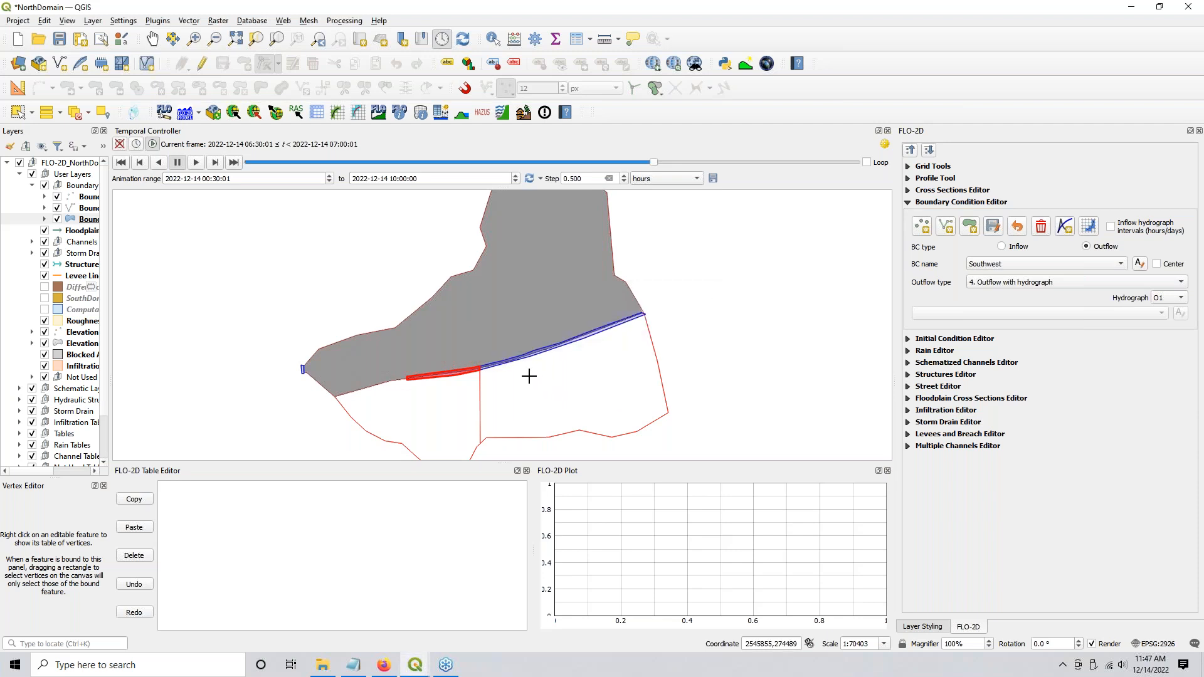
{"action": "scroll", "coordinate": [482, 376], "scroll_direction": "up", "scroll_amount": 3}
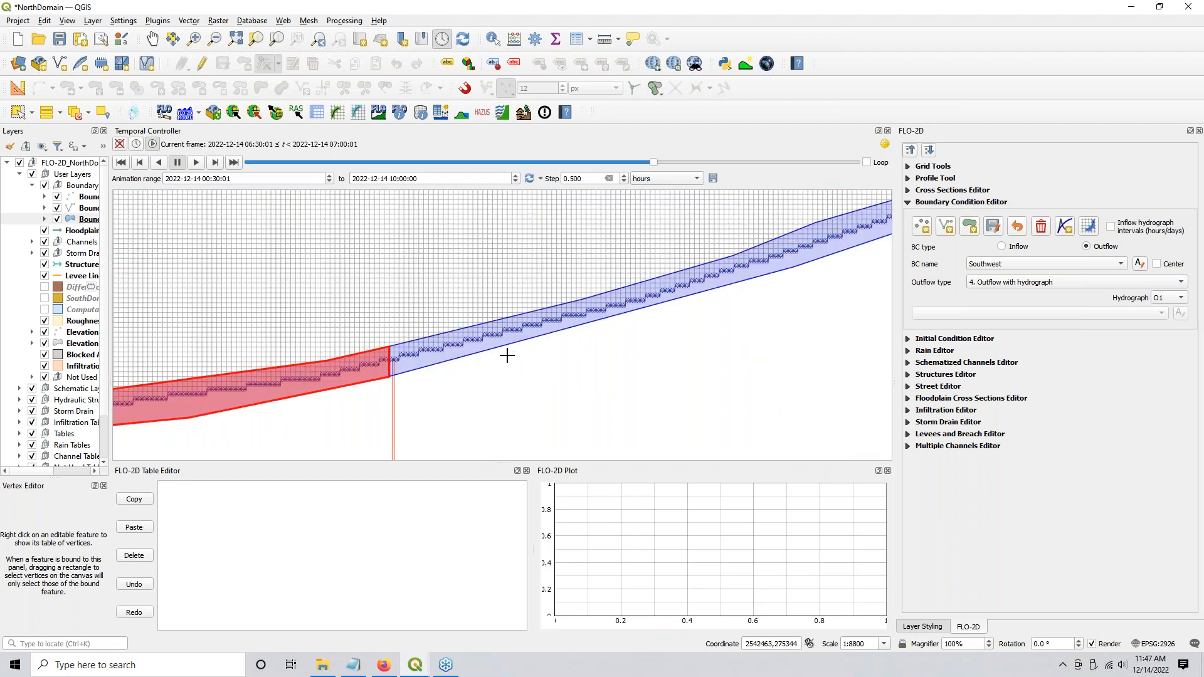
{"action": "key", "text": "ctrl"}
{"action": "scroll", "coordinate": [470, 392], "scroll_direction": "down", "scroll_amount": 3}
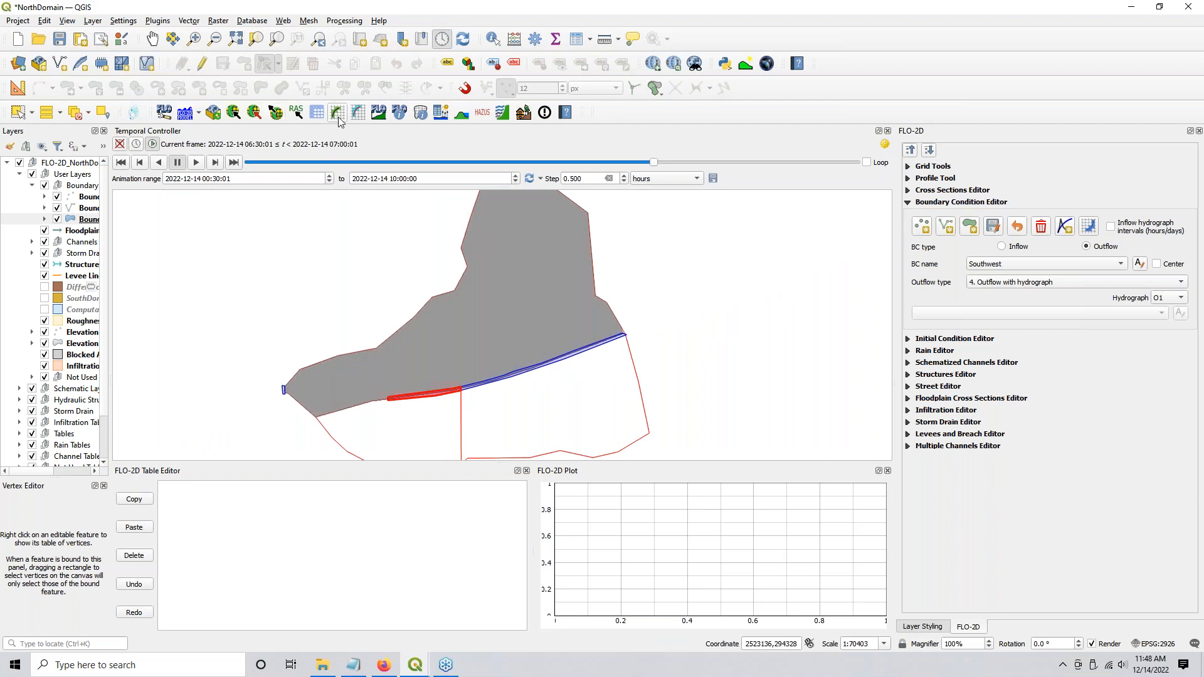
Step: Review the simulation time, output interval, process switches and time lapse output in the control variables, and save them
{"action": "left_click", "coordinate": [317, 113]}
{"action": "left_click_drag", "start_coordinate": [505, 211], "coordinate": [451, 228]}
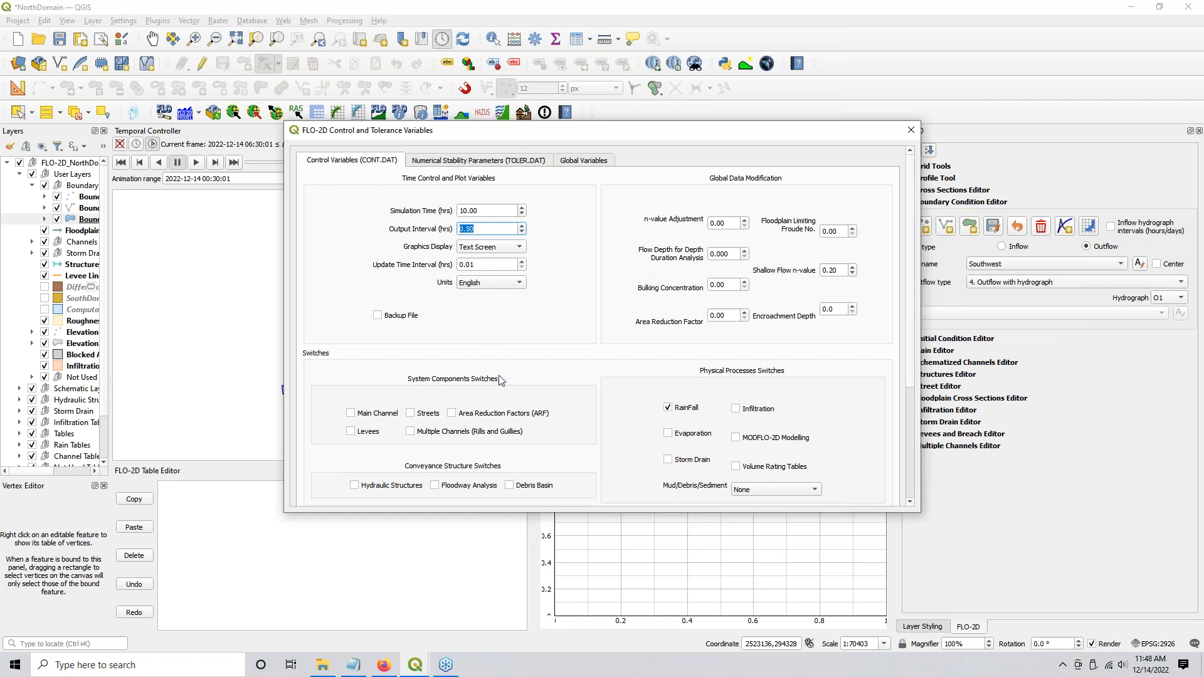
{"action": "left_click_drag", "start_coordinate": [566, 143], "coordinate": [418, 78]}
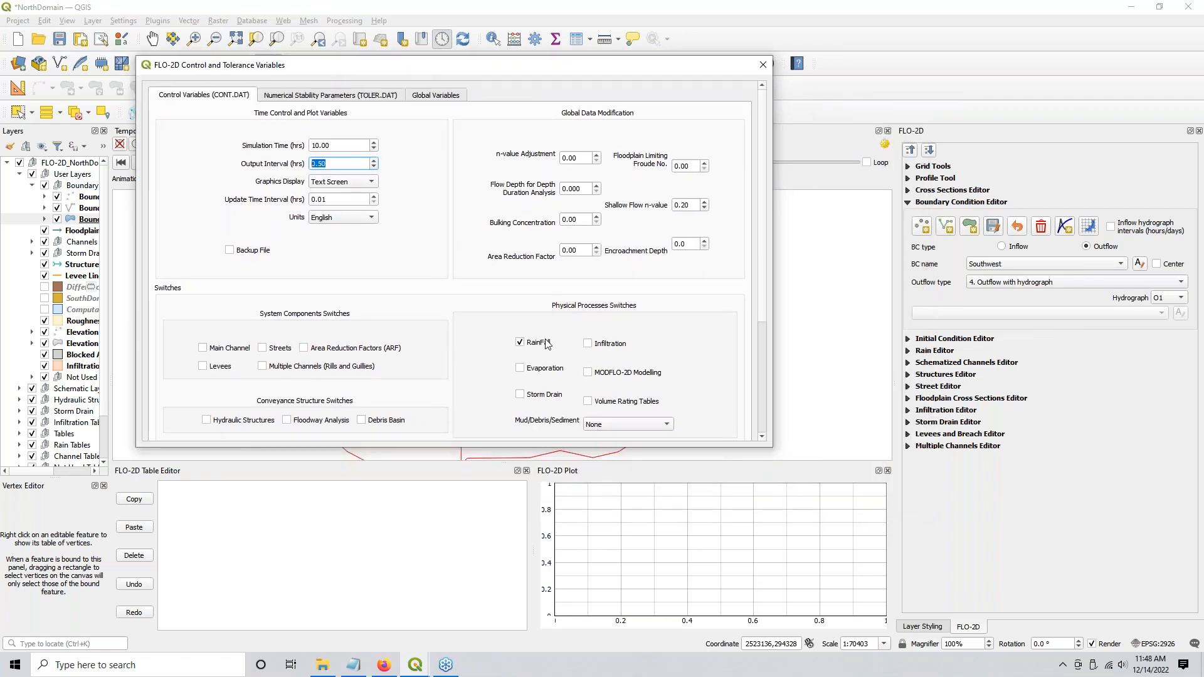
{"action": "left_click_drag", "start_coordinate": [761, 309], "coordinate": [765, 415]}
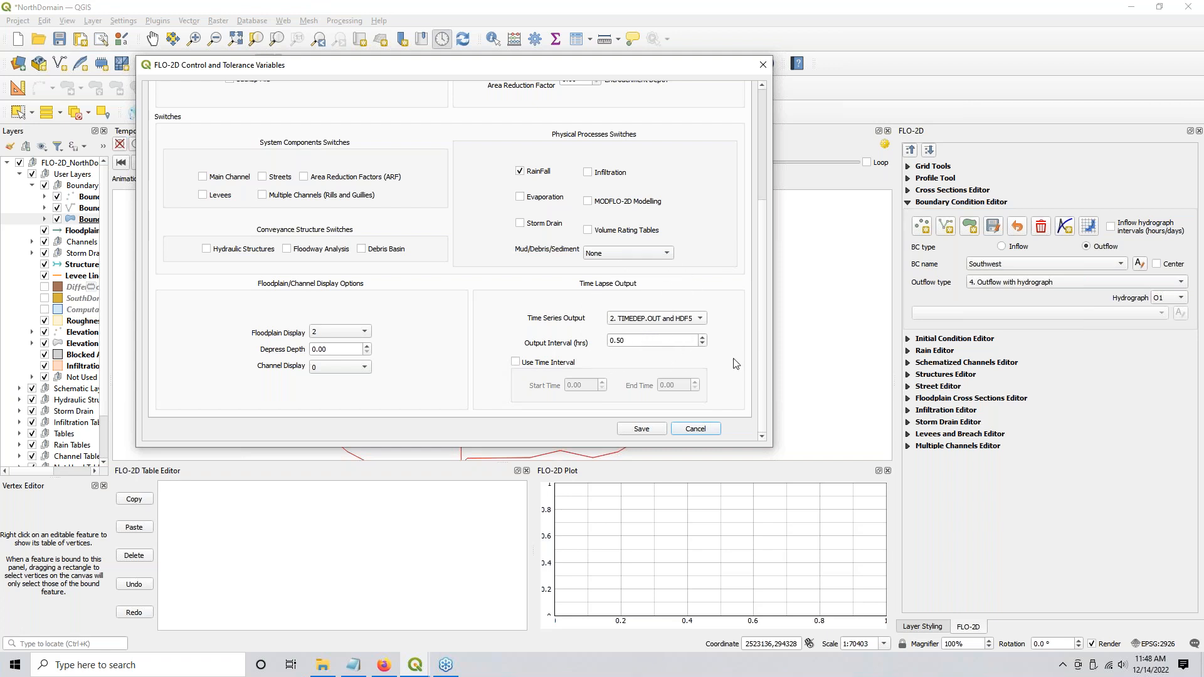
{"action": "left_click_drag", "start_coordinate": [762, 348], "coordinate": [774, 221]}
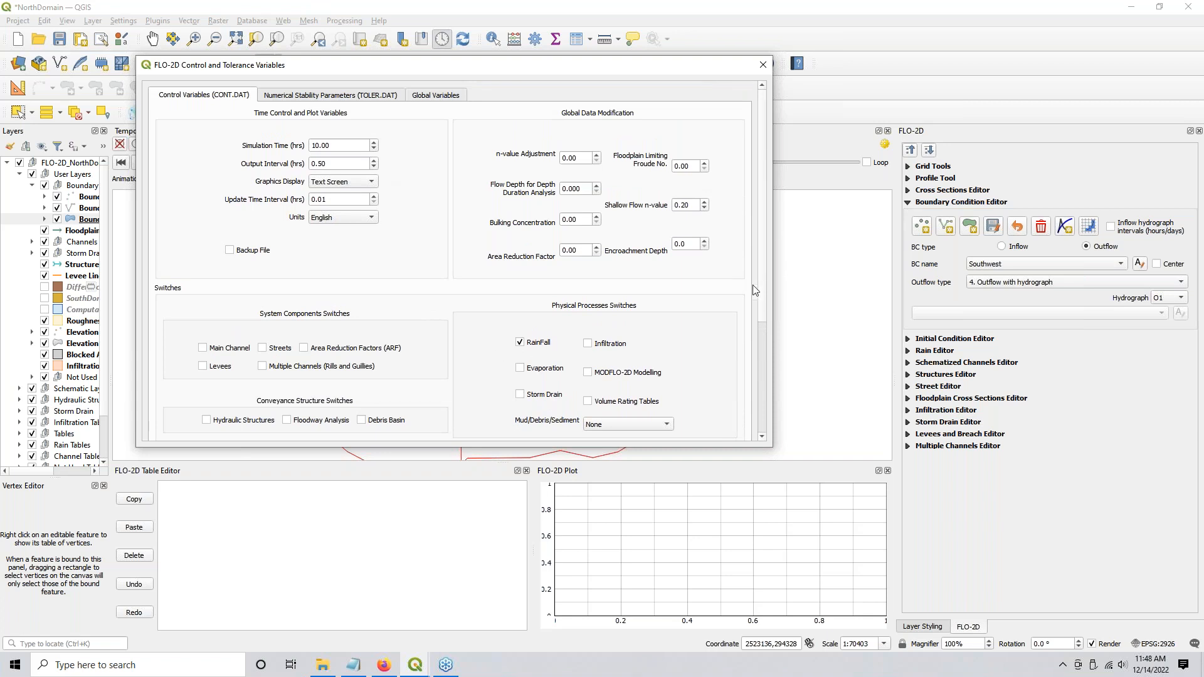
{"action": "left_click_drag", "start_coordinate": [761, 291], "coordinate": [767, 409]}
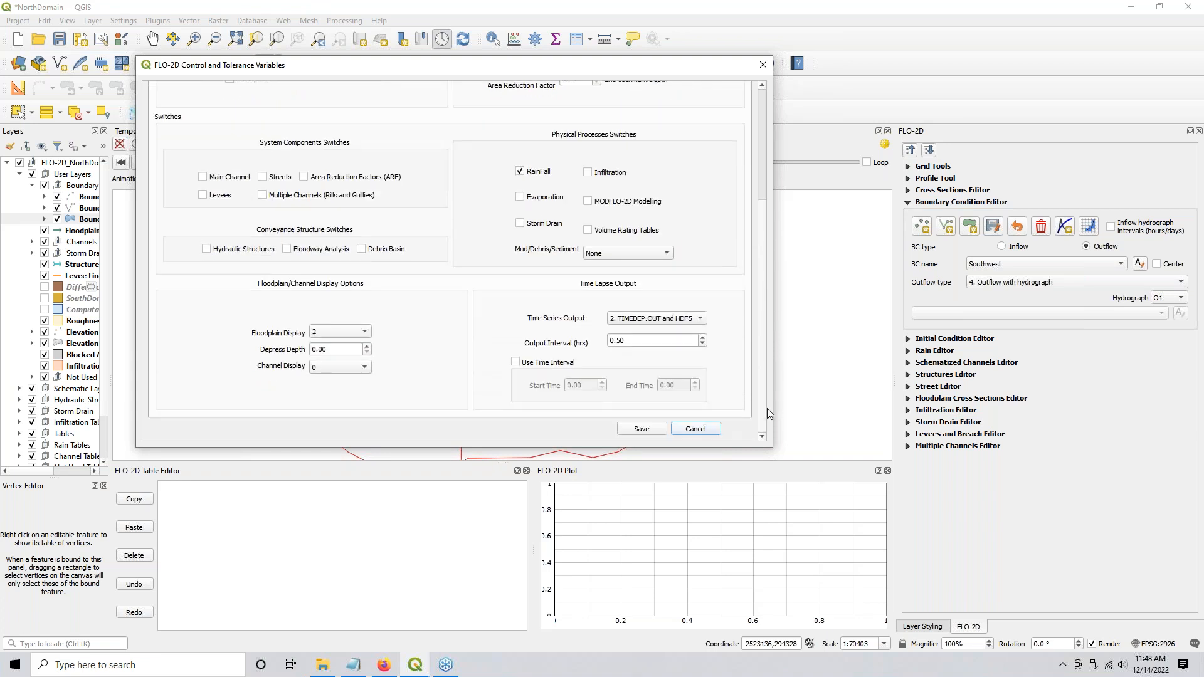
{"action": "left_click", "coordinate": [642, 429]}
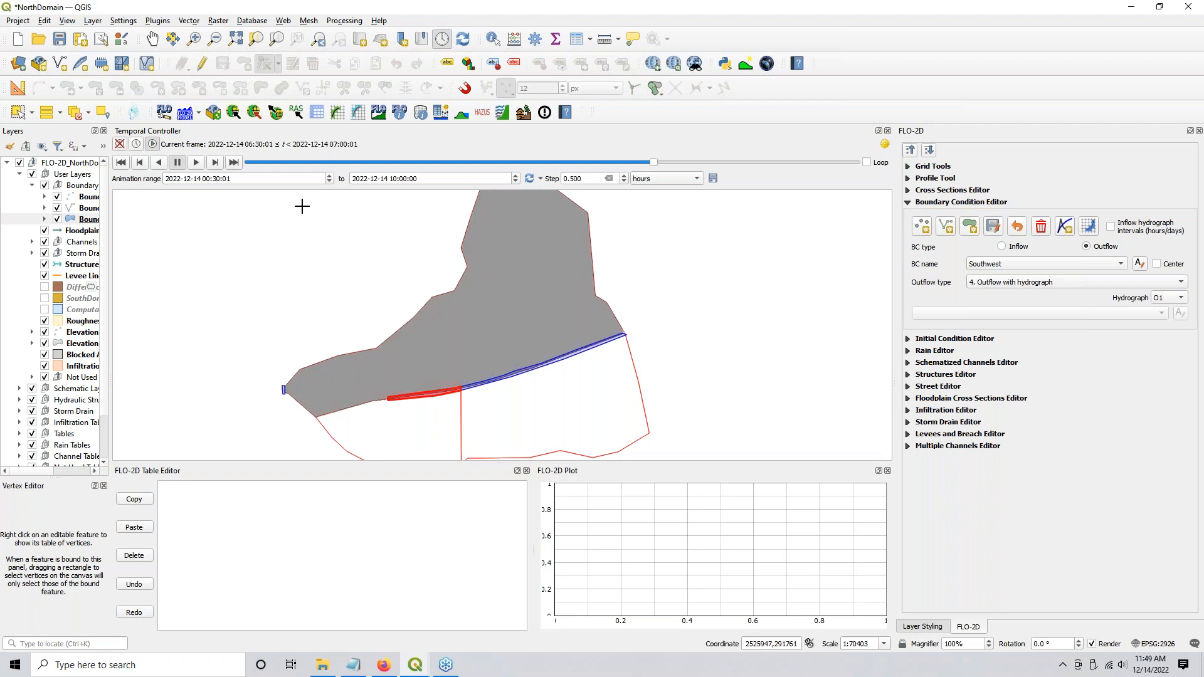
Step: Start a FLO-2D model export, create and choose the folder North60ft Grid 2 domains in Runs, and cancel at the component selection
{"action": "left_click", "coordinate": [276, 113]}
{"action": "double_click", "coordinate": [168, 132]}
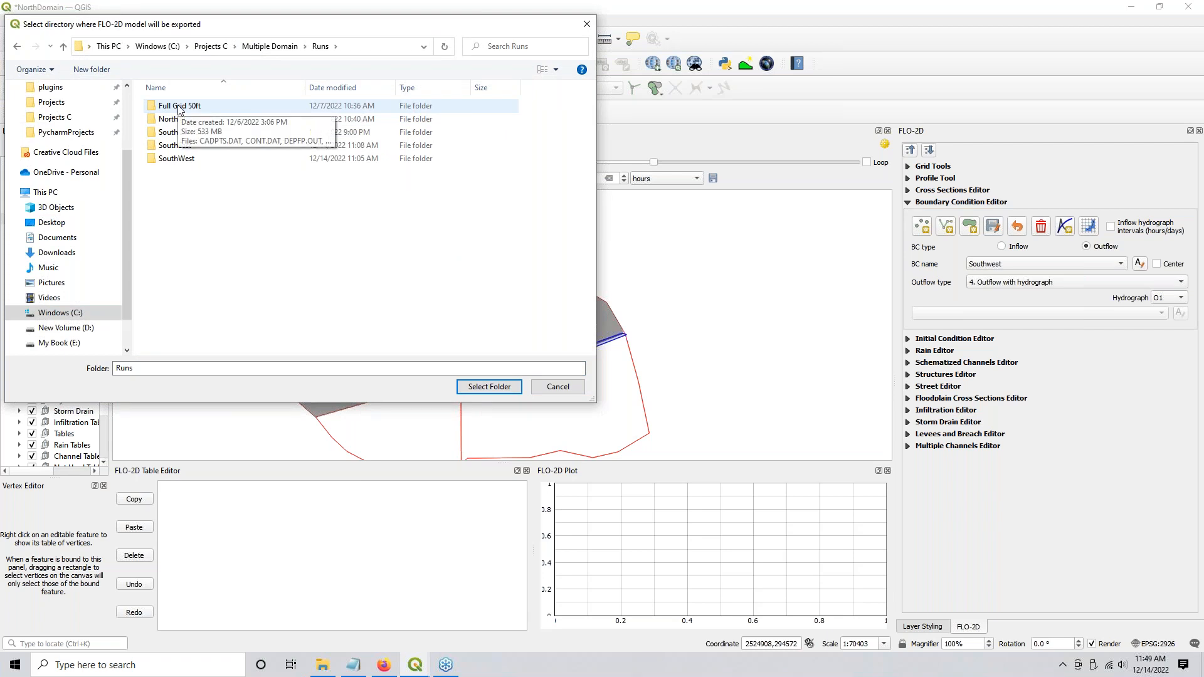
{"action": "left_click", "coordinate": [180, 106]}
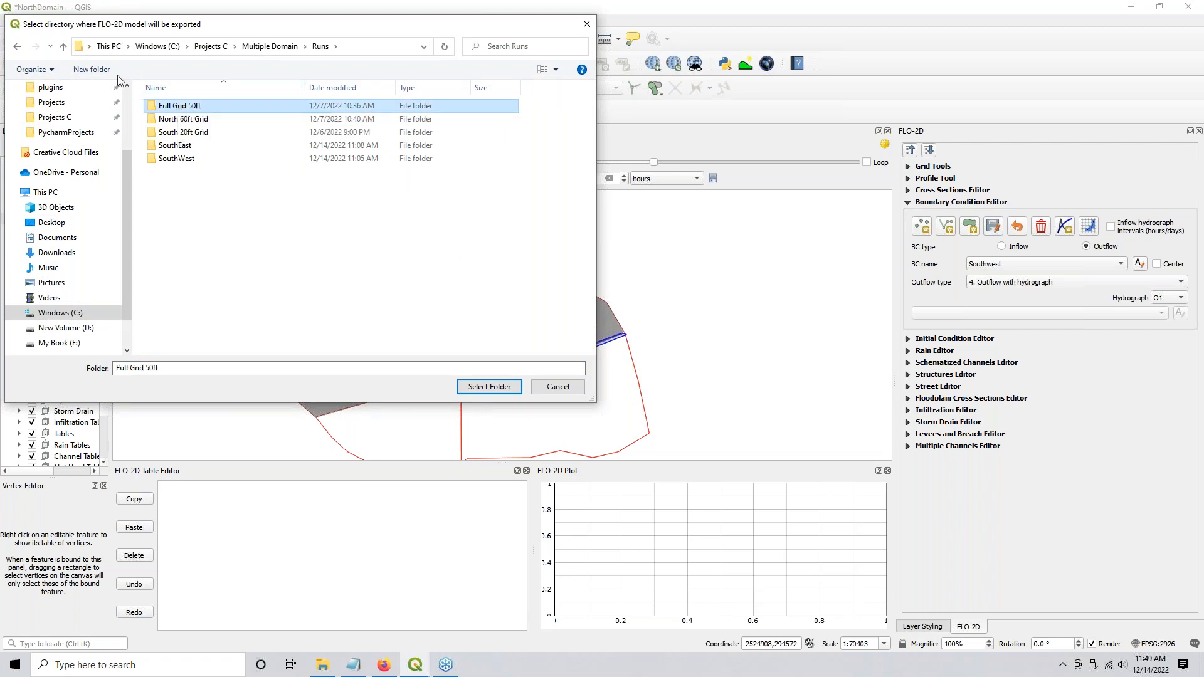
{"action": "left_click", "coordinate": [100, 70]}
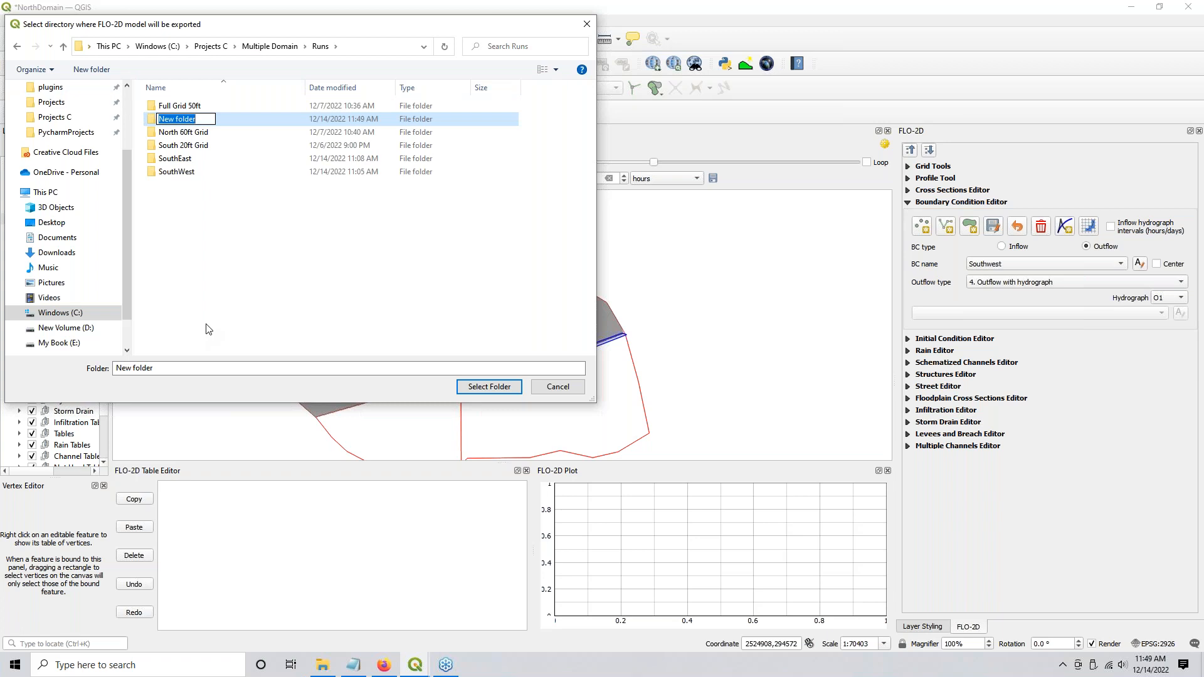
{"action": "type", "text": "North60ft Grid 2 domains"}
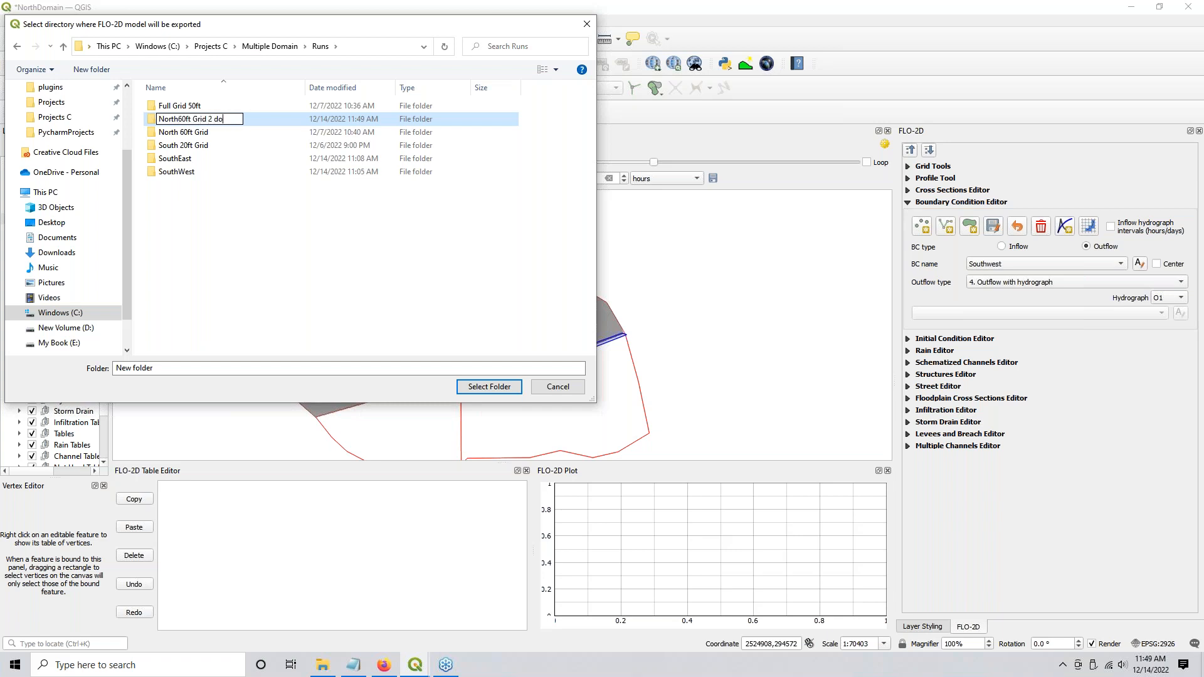
{"action": "key", "text": "Return"}
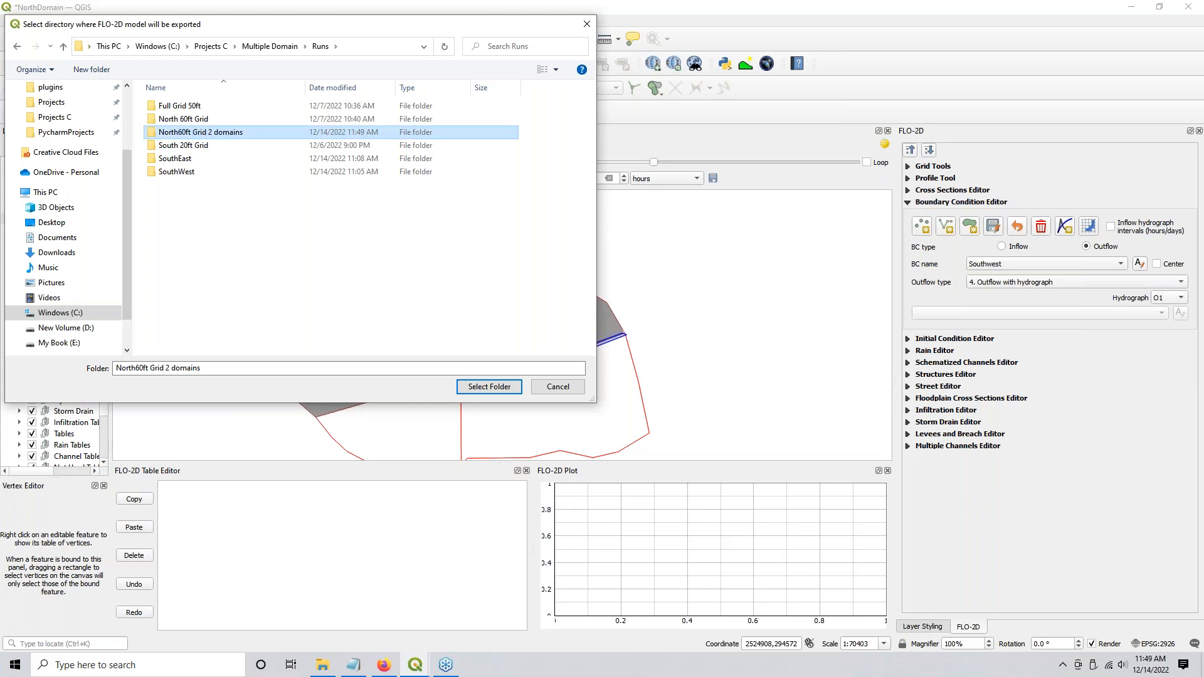
{"action": "left_click", "coordinate": [491, 389]}
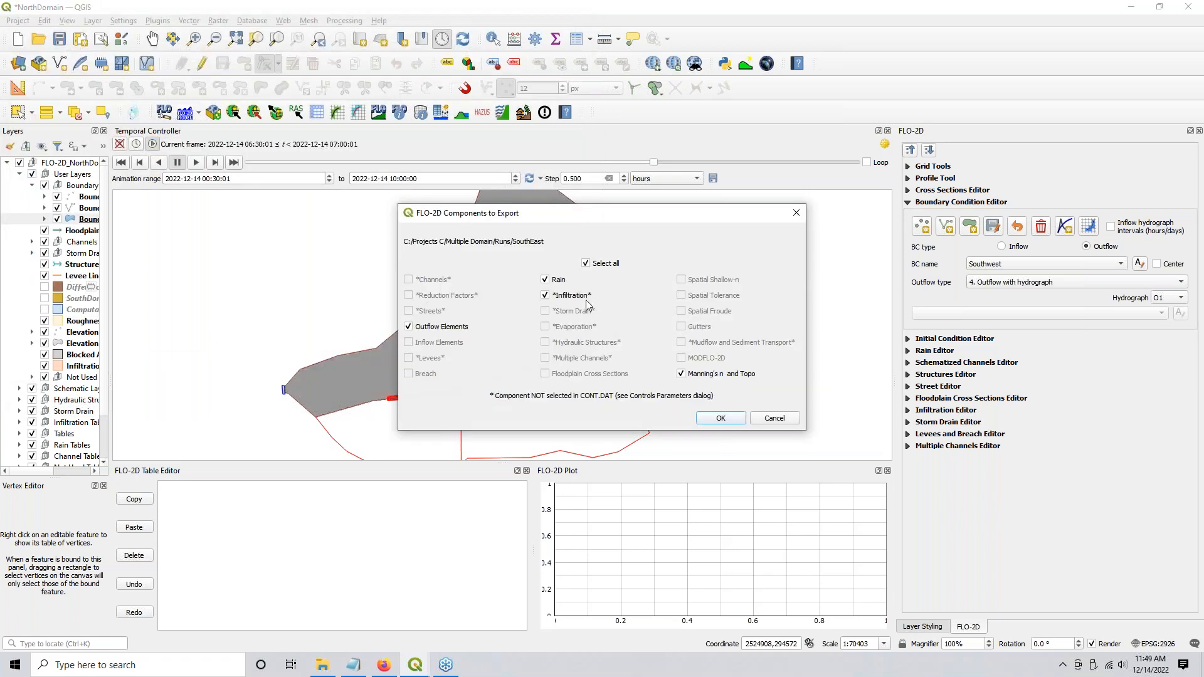
{"action": "left_click", "coordinate": [545, 298]}
{"action": "left_click", "coordinate": [774, 419]}
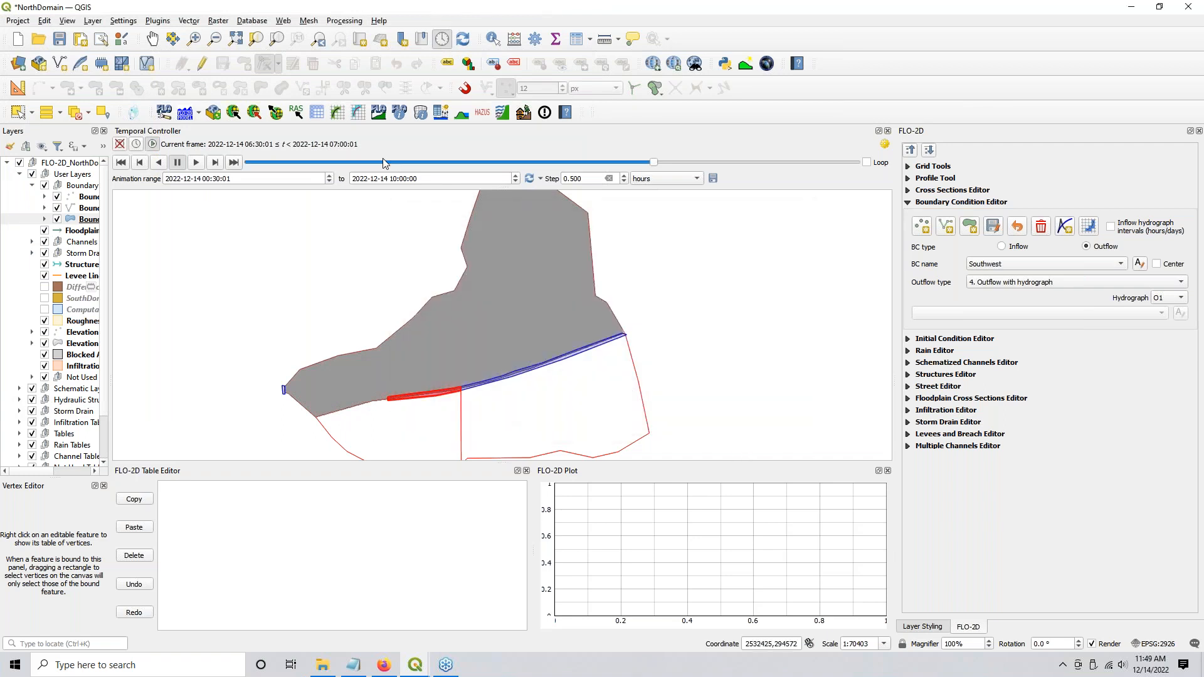
Step: Check the Infiltration and other physical process switches in the control variables, and leave them without saving
{"action": "left_click", "coordinate": [318, 112]}
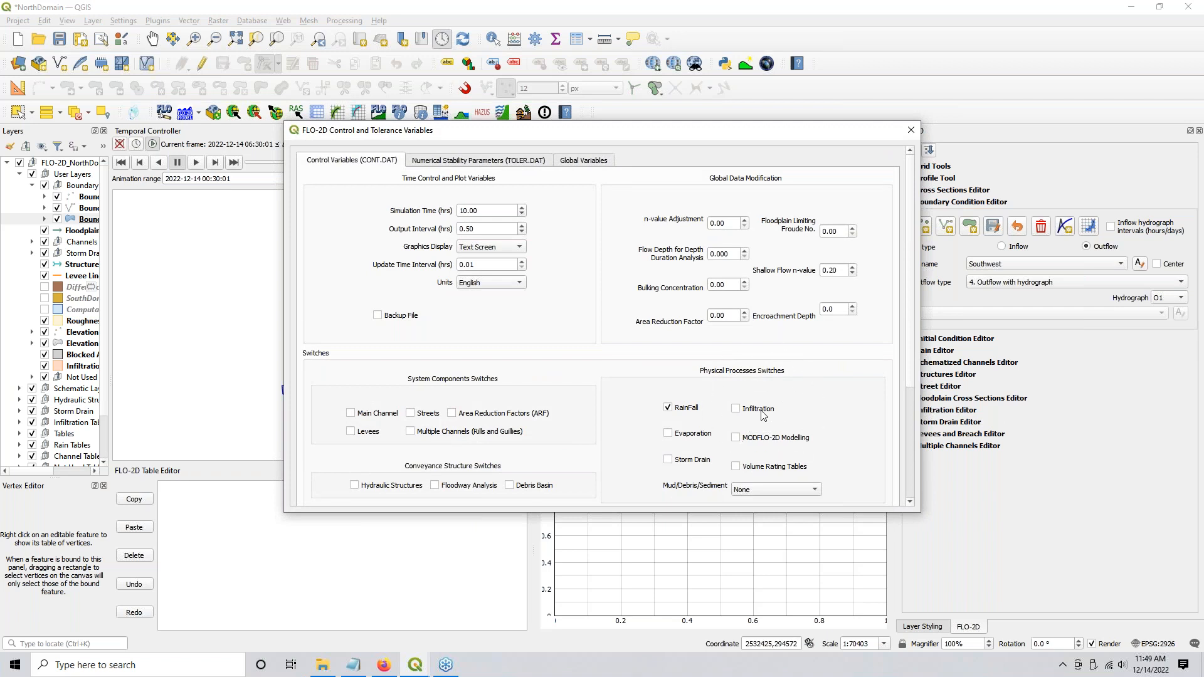
{"action": "scroll", "coordinate": [763, 416], "scroll_direction": "down", "scroll_amount": 4}
{"action": "scroll", "coordinate": [762, 416], "scroll_direction": "up", "scroll_amount": 2}
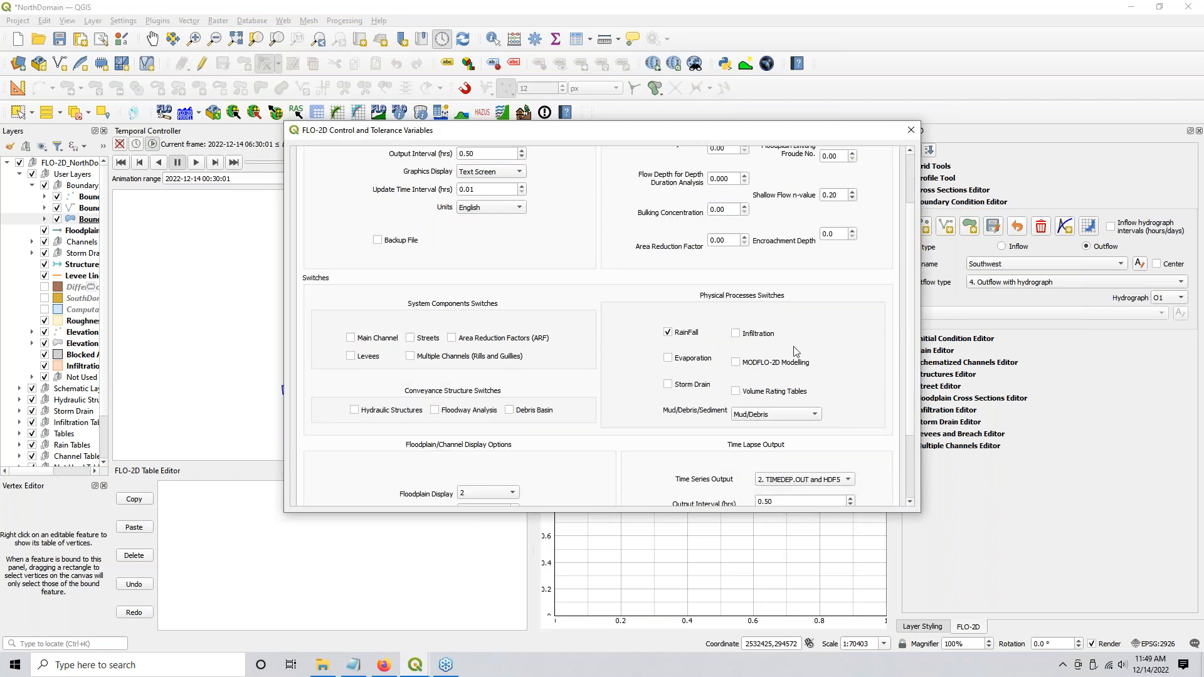
{"action": "scroll", "coordinate": [877, 375], "scroll_direction": "down", "scroll_amount": 2}
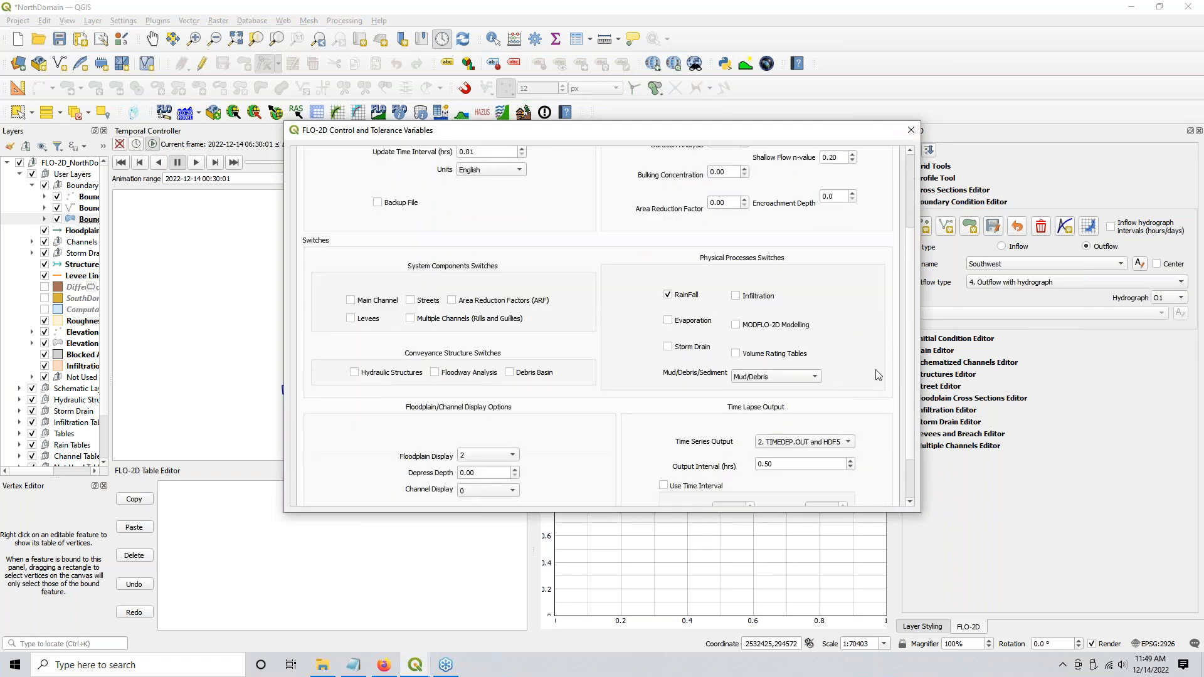
{"action": "left_click", "coordinate": [910, 129]}
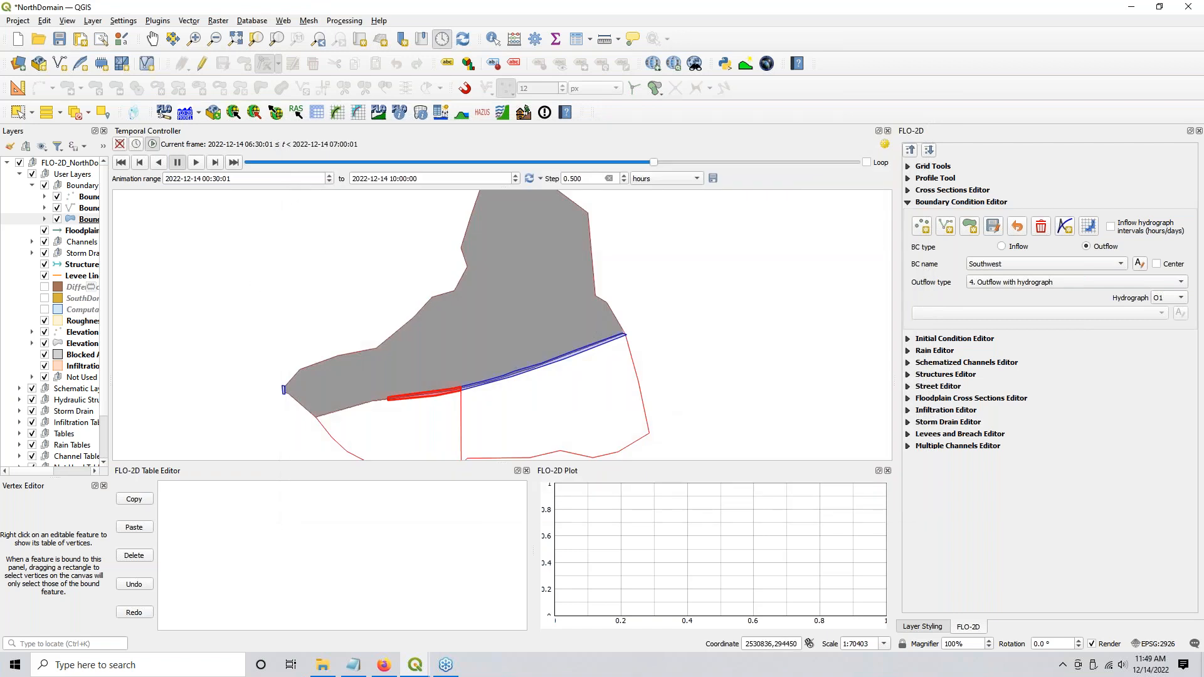
Step: Export the FLO-2D model to the North60ft Grid 2 domains folder in Runs, leaving out the Infiltration component
{"action": "left_click", "coordinate": [335, 114]}
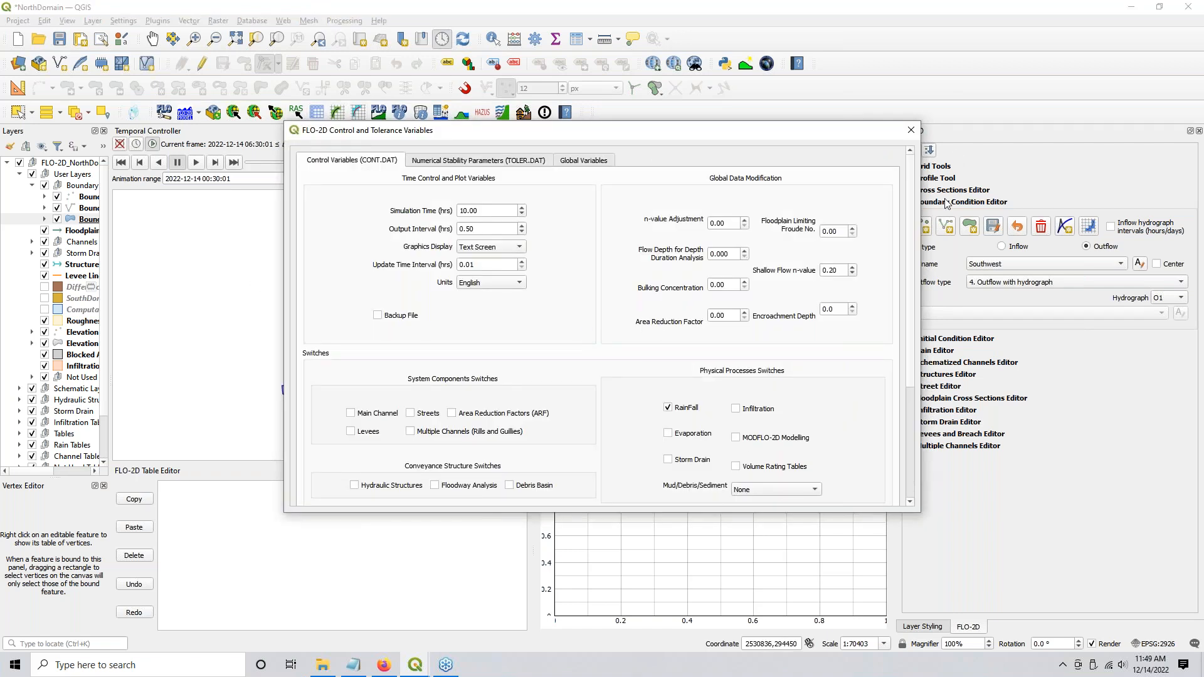
{"action": "left_click", "coordinate": [910, 130]}
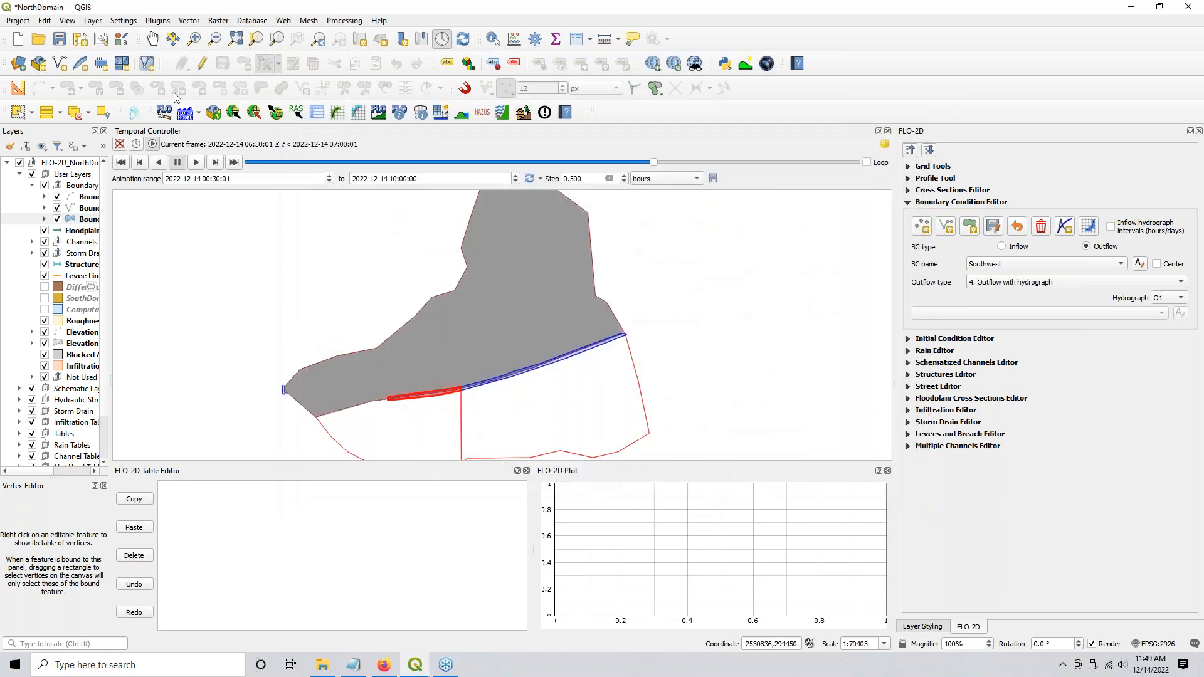
{"action": "left_click", "coordinate": [277, 116]}
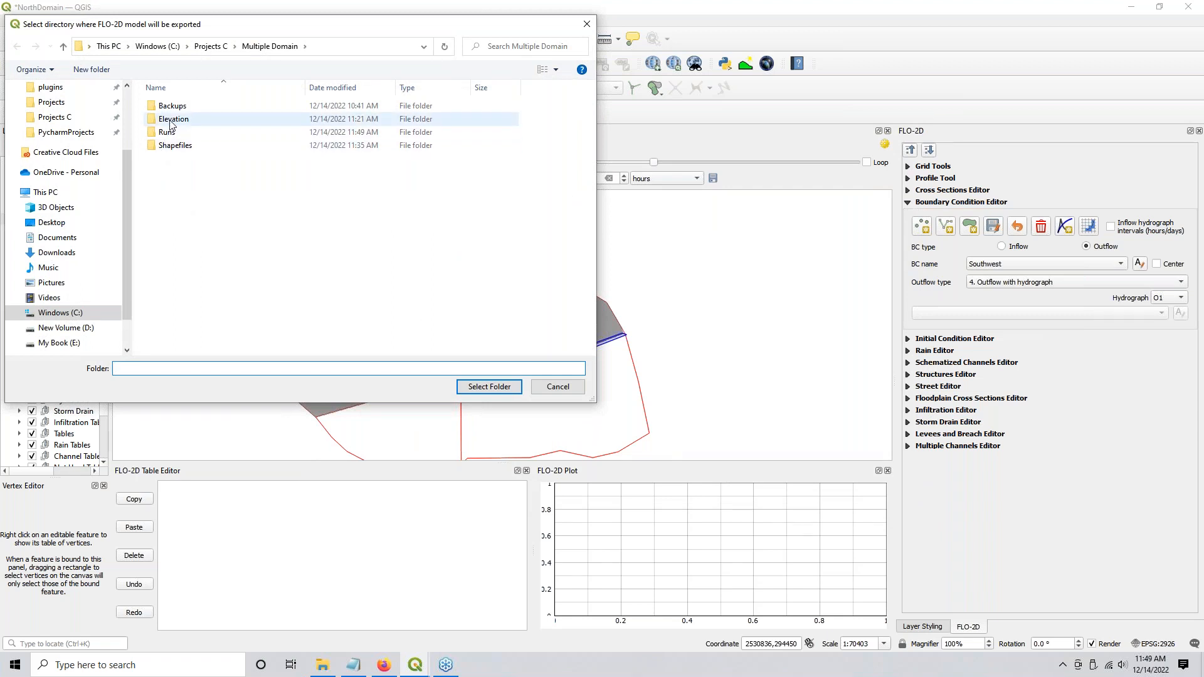
{"action": "double_click", "coordinate": [168, 133]}
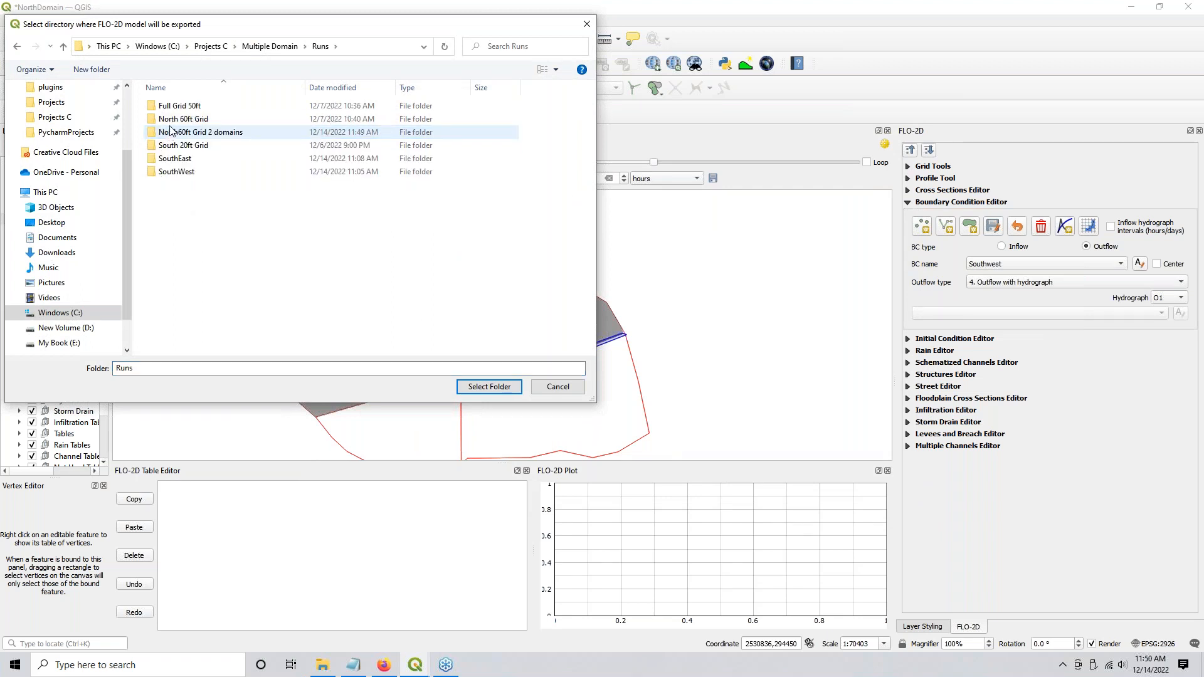
{"action": "left_click", "coordinate": [171, 134]}
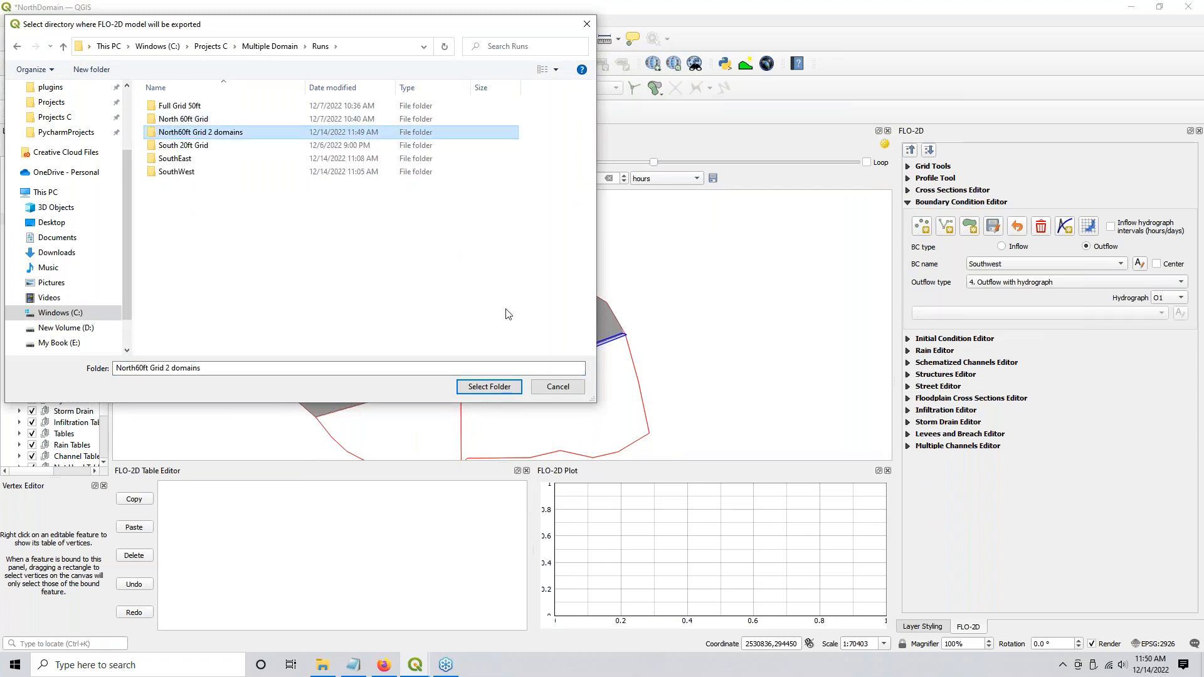
{"action": "left_click", "coordinate": [494, 387]}
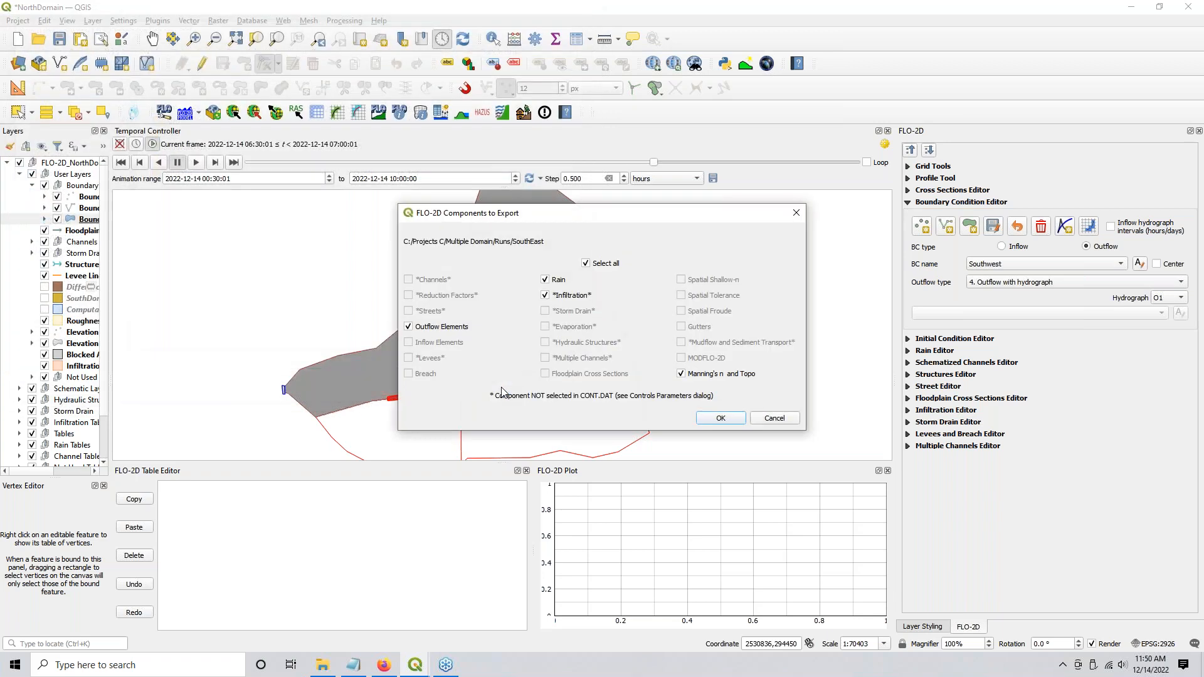
{"action": "left_click", "coordinate": [545, 295]}
{"action": "left_click", "coordinate": [729, 424]}
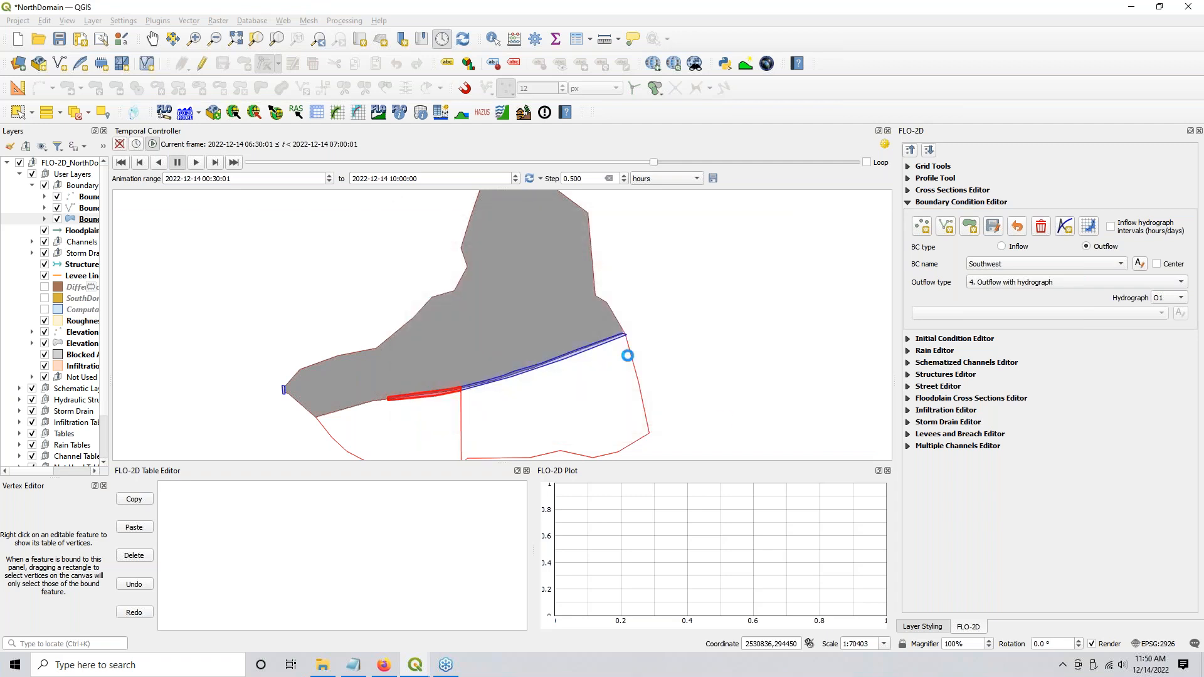
{"action": "left_click", "coordinate": [687, 384]}
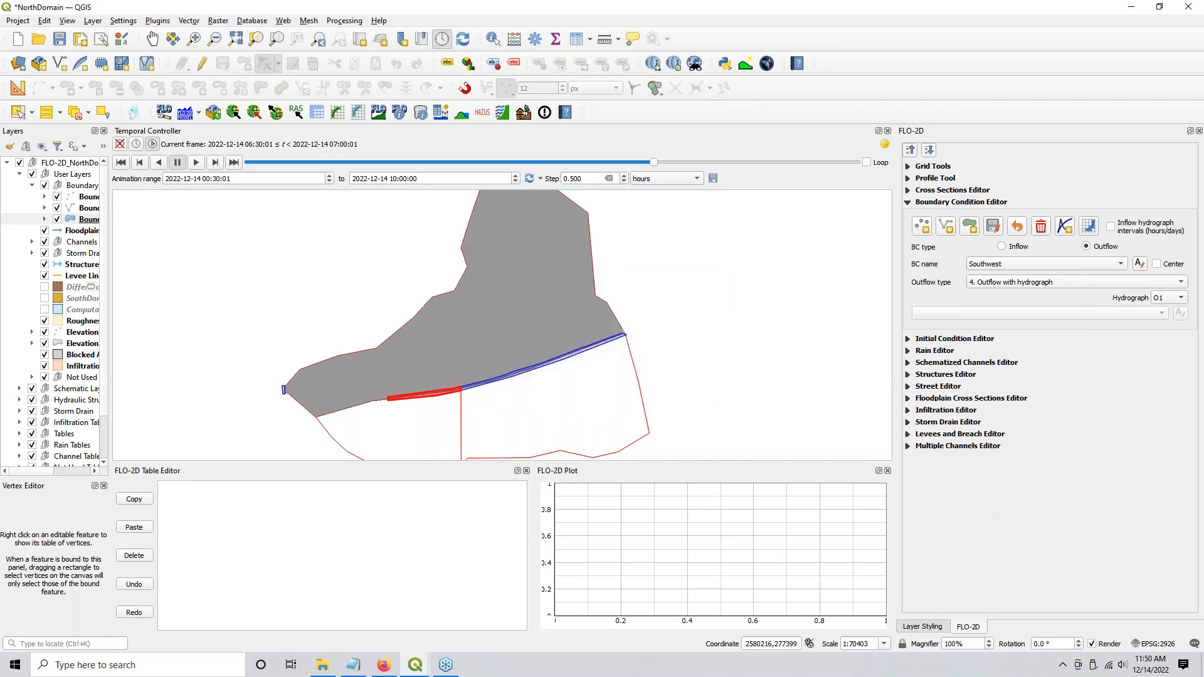
Step: Copy the FLO-2D executables and DLL files from Full Grid 50ft into North60ft Grid 2 domains, and sort that folder by type
{"action": "left_click", "coordinate": [322, 665]}
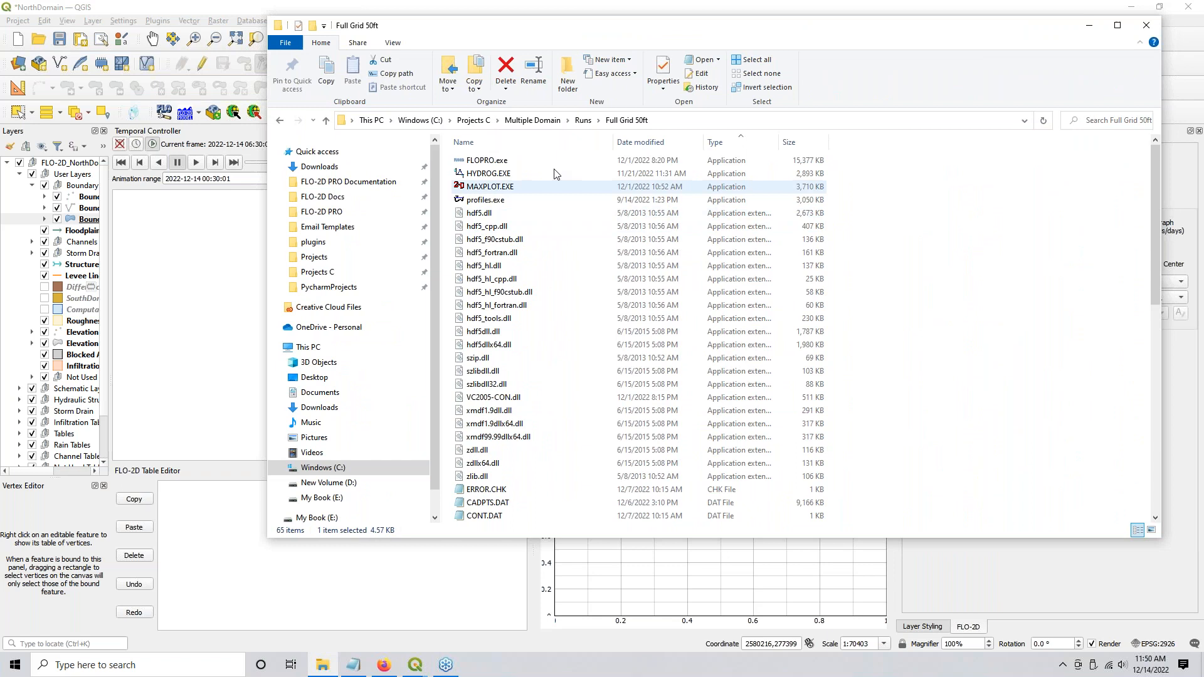
{"action": "left_click", "coordinate": [474, 162]}
{"action": "left_click", "coordinate": [486, 477], "text": "shift"}
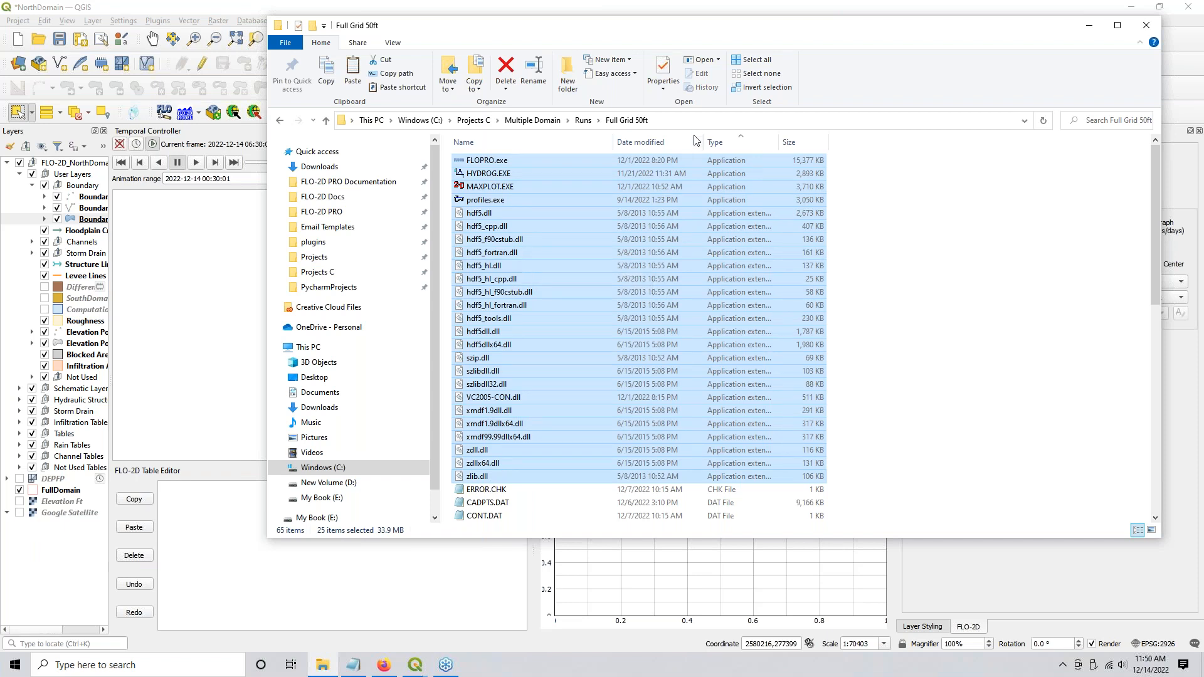
{"action": "left_click", "coordinate": [583, 120]}
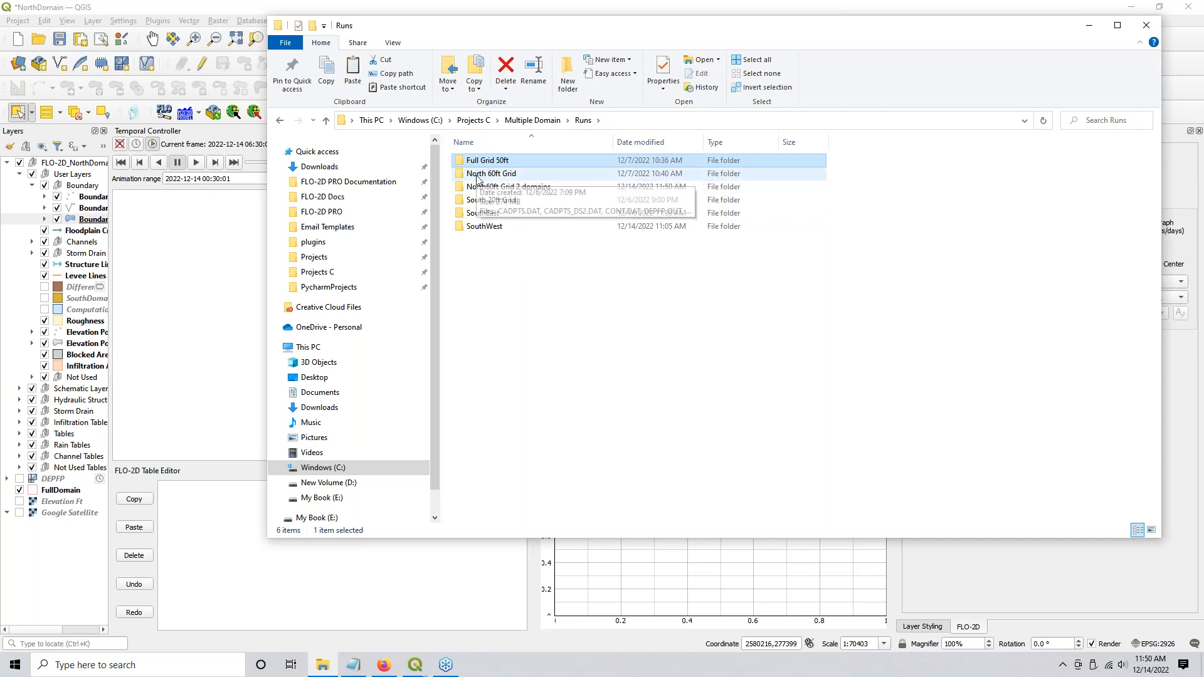
{"action": "left_click", "coordinate": [482, 189]}
{"action": "double_click", "coordinate": [482, 192]}
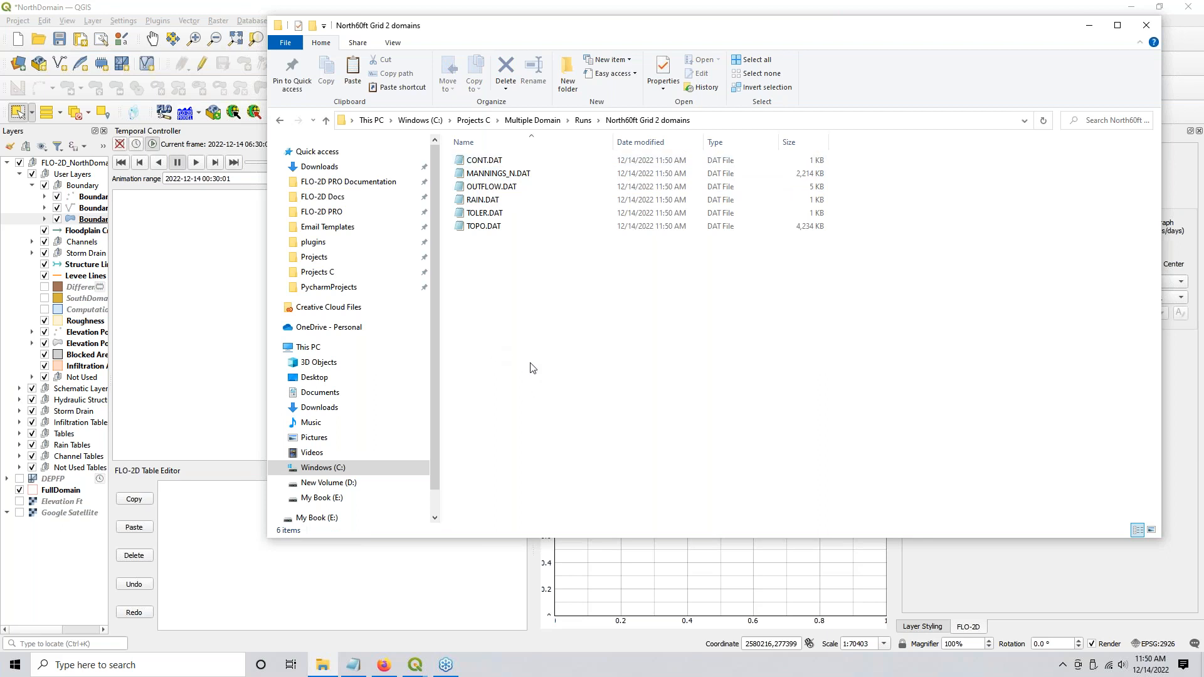
{"action": "key", "text": "ctrl+v"}
{"action": "left_click", "coordinate": [749, 143]}
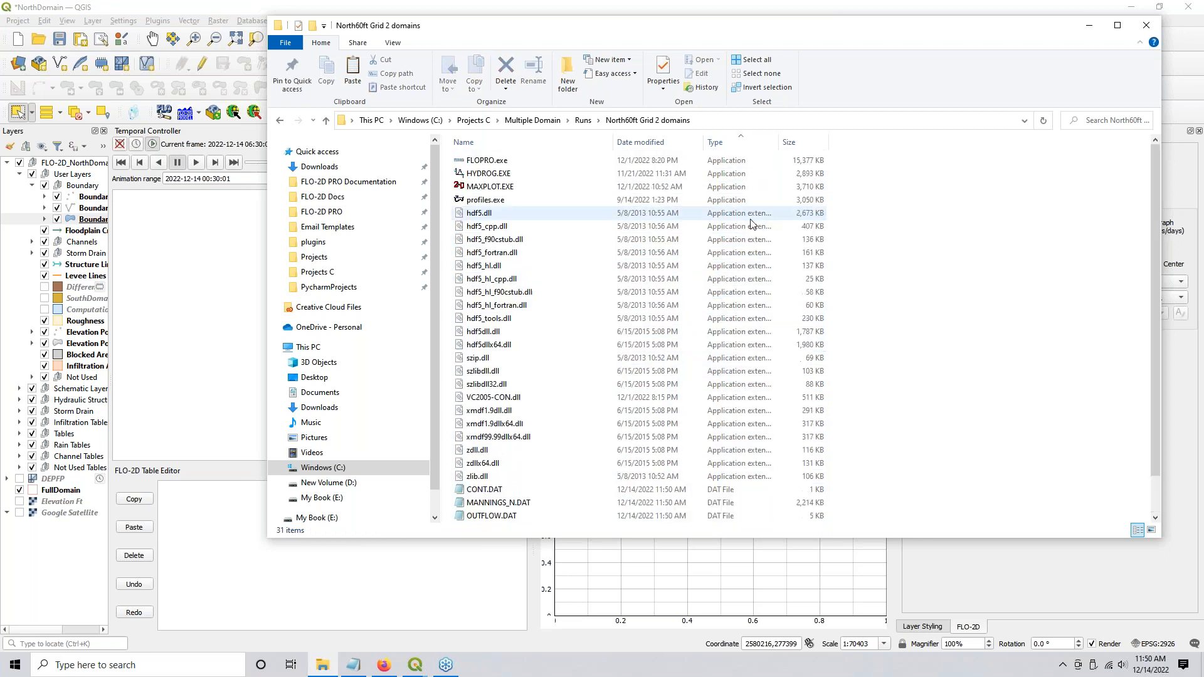
Step: Open the exported CONT.DAT and examine its build number, simulation time, rain switch and time lapse output line
{"action": "scroll", "coordinate": [640, 333], "scroll_direction": "down", "scroll_amount": 1}
{"action": "left_click", "coordinate": [464, 452]}
{"action": "double_click", "coordinate": [464, 451]}
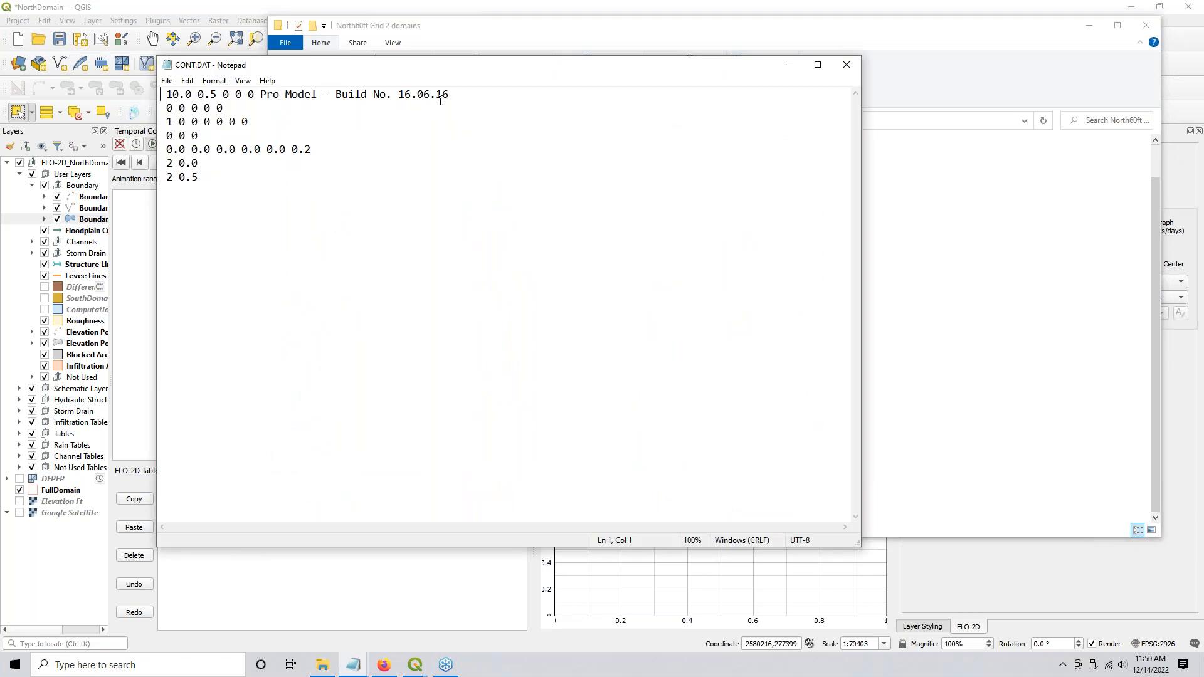
{"action": "left_click_drag", "start_coordinate": [401, 89], "coordinate": [513, 100]}
{"action": "left_click_drag", "start_coordinate": [256, 94], "coordinate": [494, 97]}
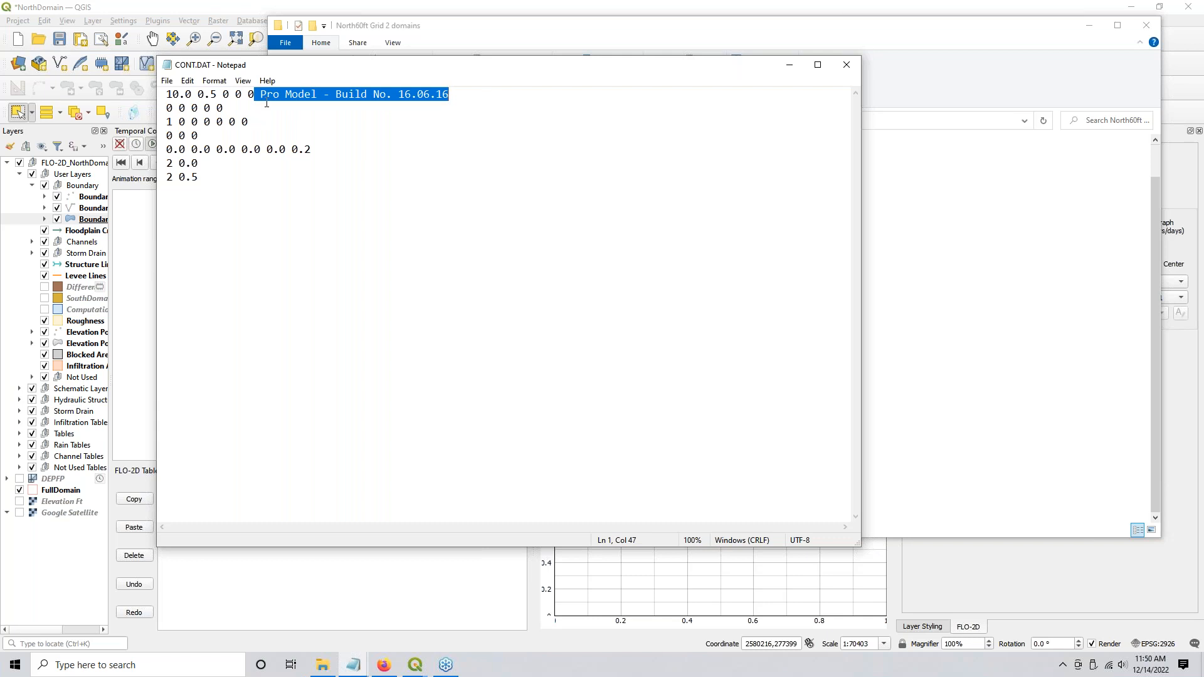
{"action": "left_click", "coordinate": [199, 100]}
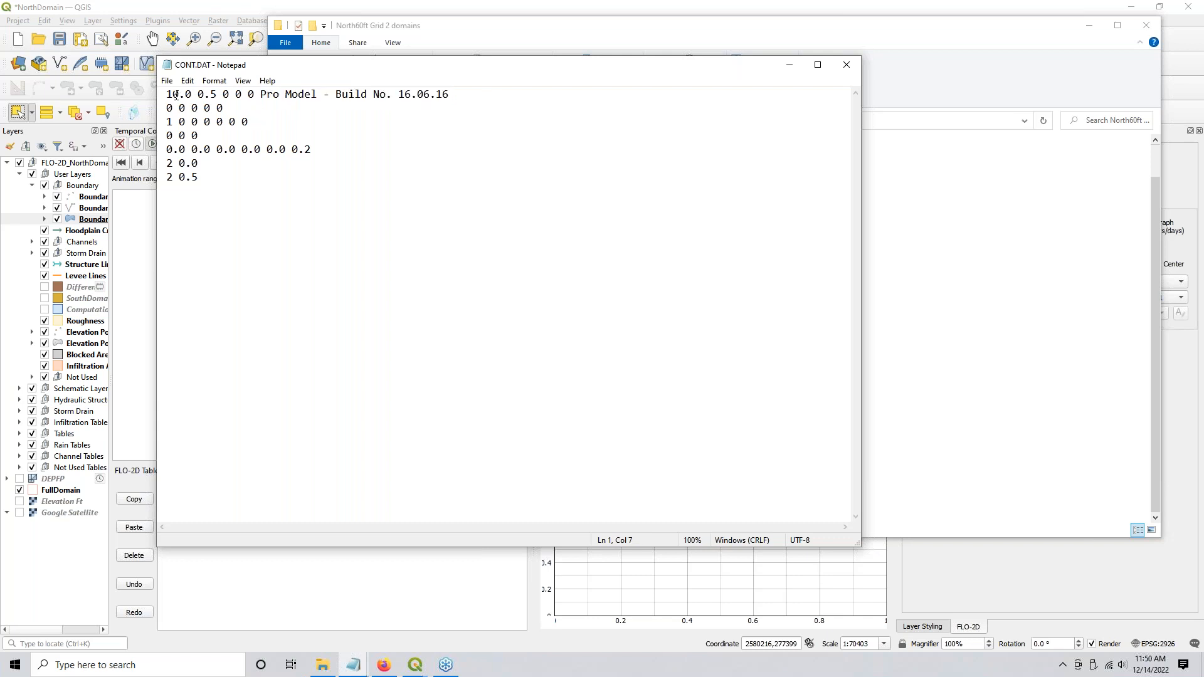
{"action": "double_click", "coordinate": [175, 121]}
{"action": "left_click_drag", "start_coordinate": [165, 178], "coordinate": [222, 180]}
{"action": "left_click", "coordinate": [847, 65]}
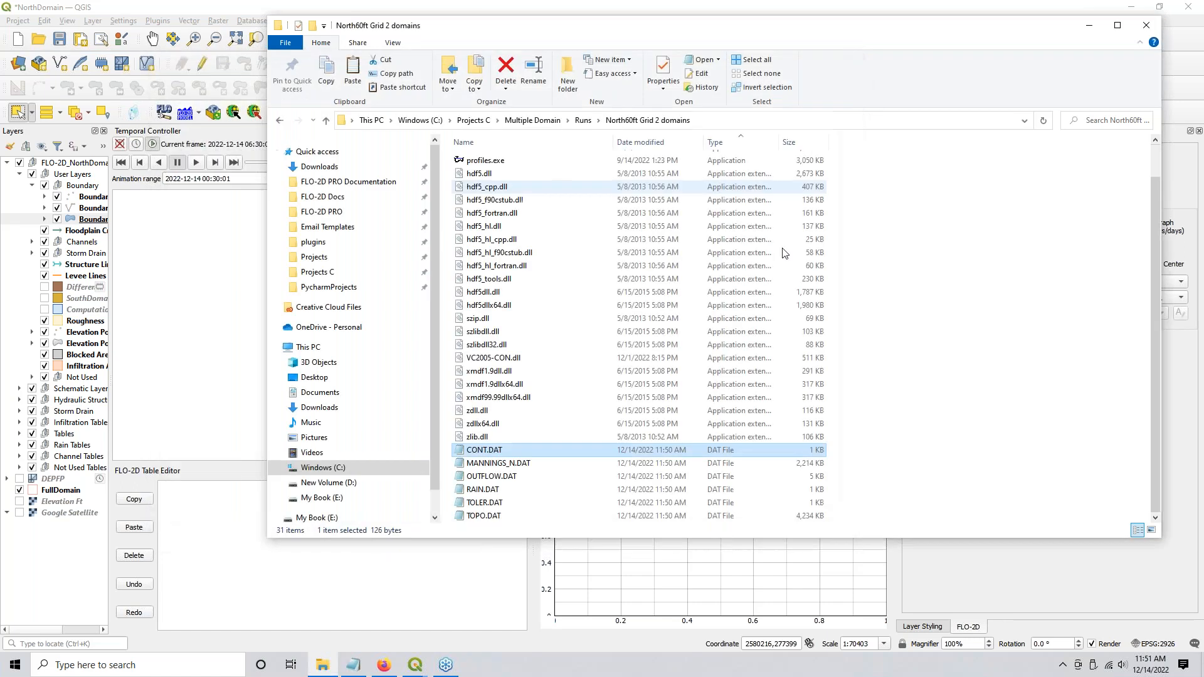
Step: Open the exported OUTFLOW.DAT and examine the outflow entries and the hydrograph codes assigned to the grid elements
{"action": "double_click", "coordinate": [480, 475]}
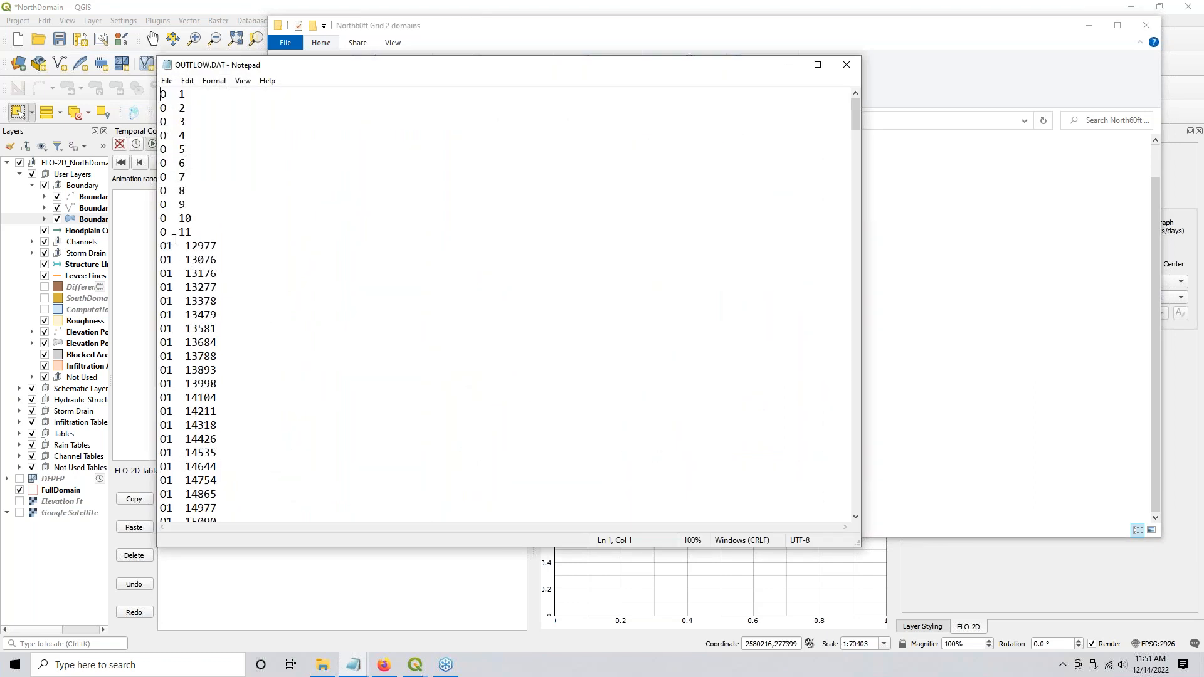
{"action": "left_click_drag", "start_coordinate": [161, 93], "coordinate": [221, 233]}
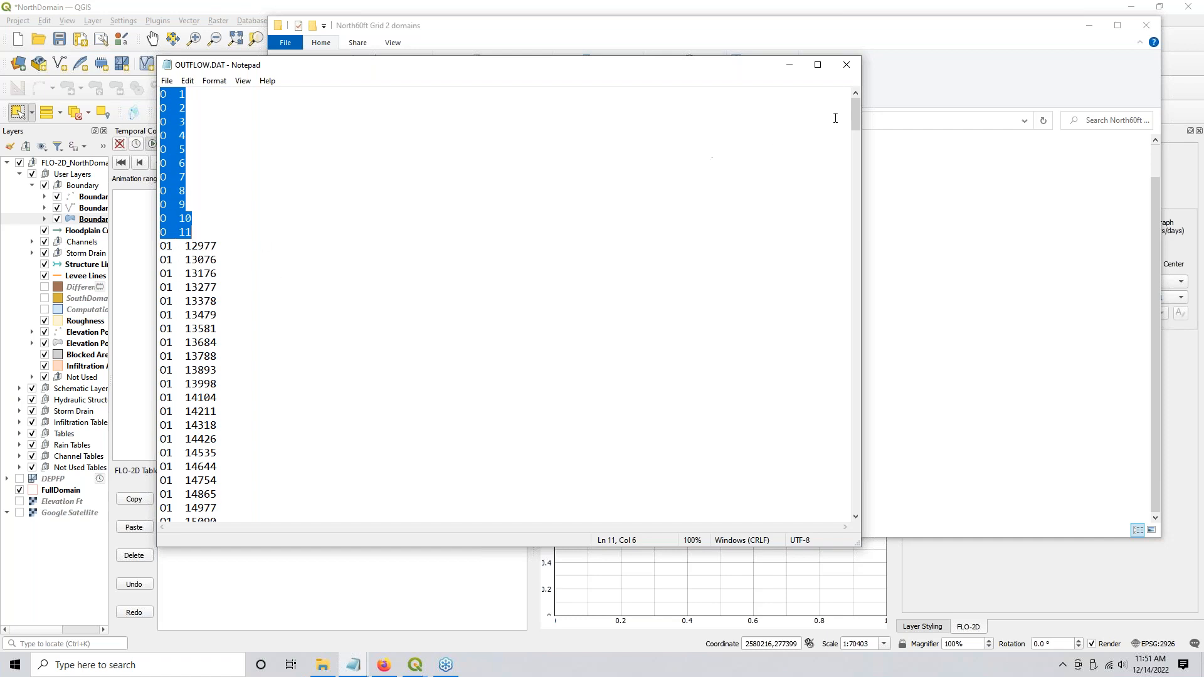
{"action": "left_click_drag", "start_coordinate": [856, 120], "coordinate": [822, 113]}
{"action": "left_click", "coordinate": [861, 65]}
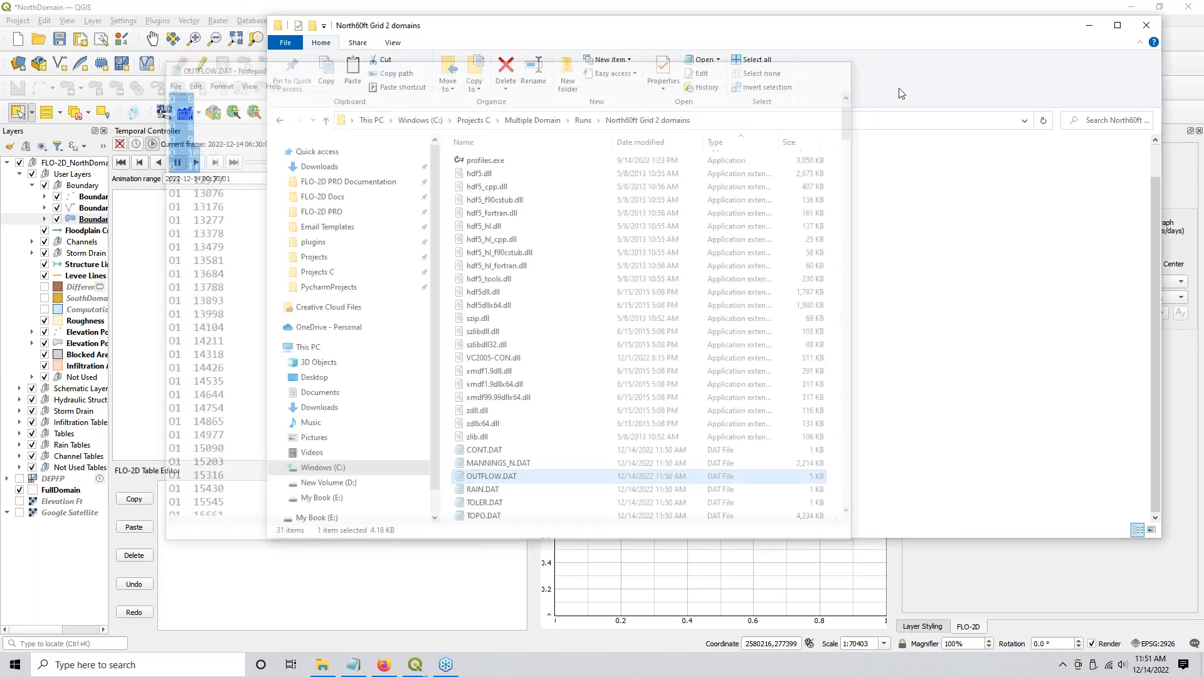
{"action": "left_click", "coordinate": [1098, 30]}
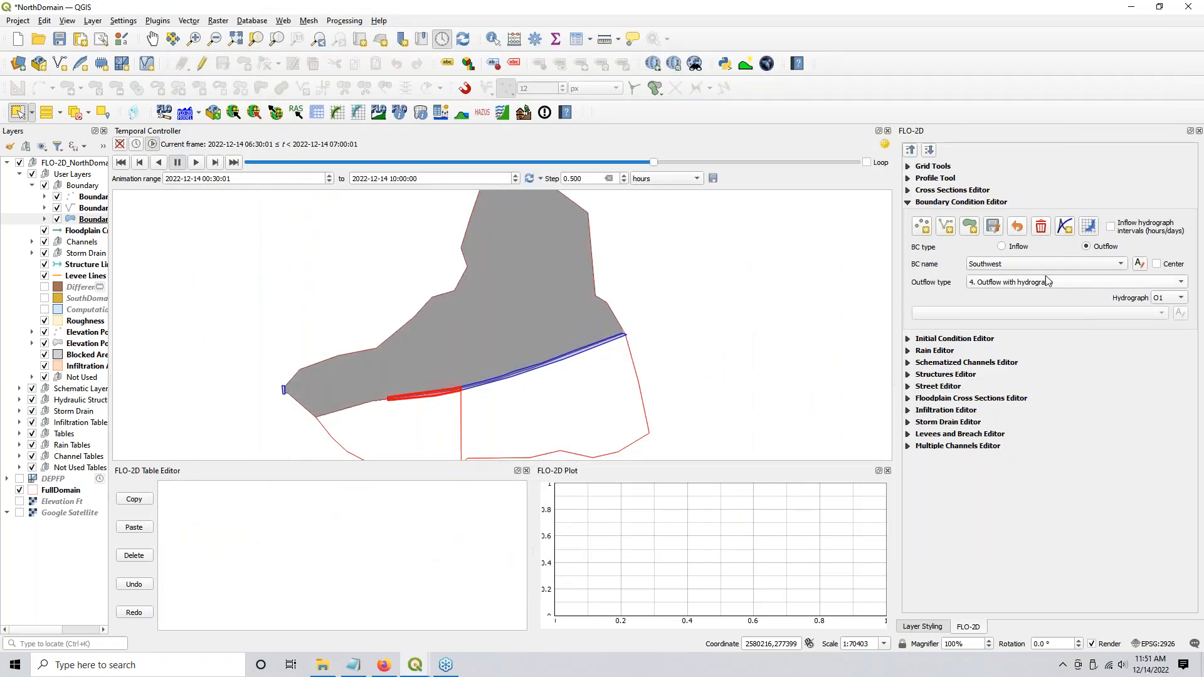
Step: Assign hydrograph O2 to the Southwest outflow boundary, check SouthEast's hydrograph, and schematize the boundary conditions again, overwriting the existing cells
{"action": "left_click", "coordinate": [1038, 263]}
{"action": "left_click", "coordinate": [1037, 261]}
{"action": "left_click", "coordinate": [1169, 302]}
{"action": "left_click", "coordinate": [1163, 311]}
{"action": "left_click", "coordinate": [1005, 268]}
{"action": "left_click", "coordinate": [1003, 251]}
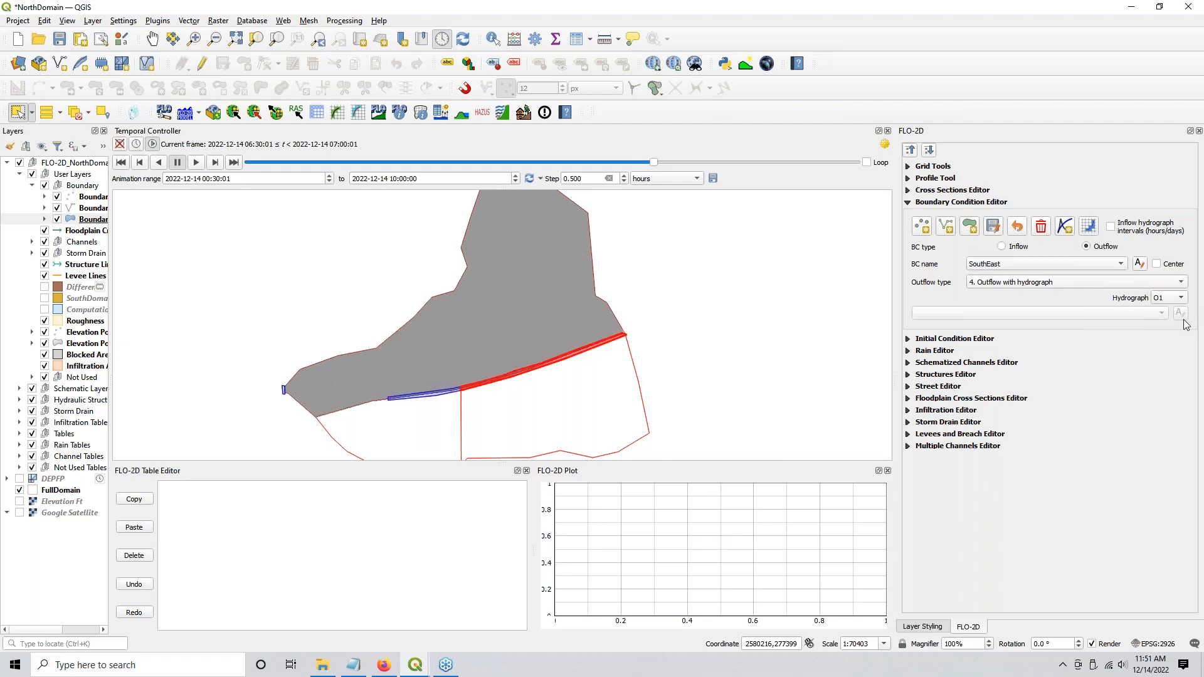
{"action": "left_click", "coordinate": [1059, 270]}
{"action": "left_click", "coordinate": [1085, 277]}
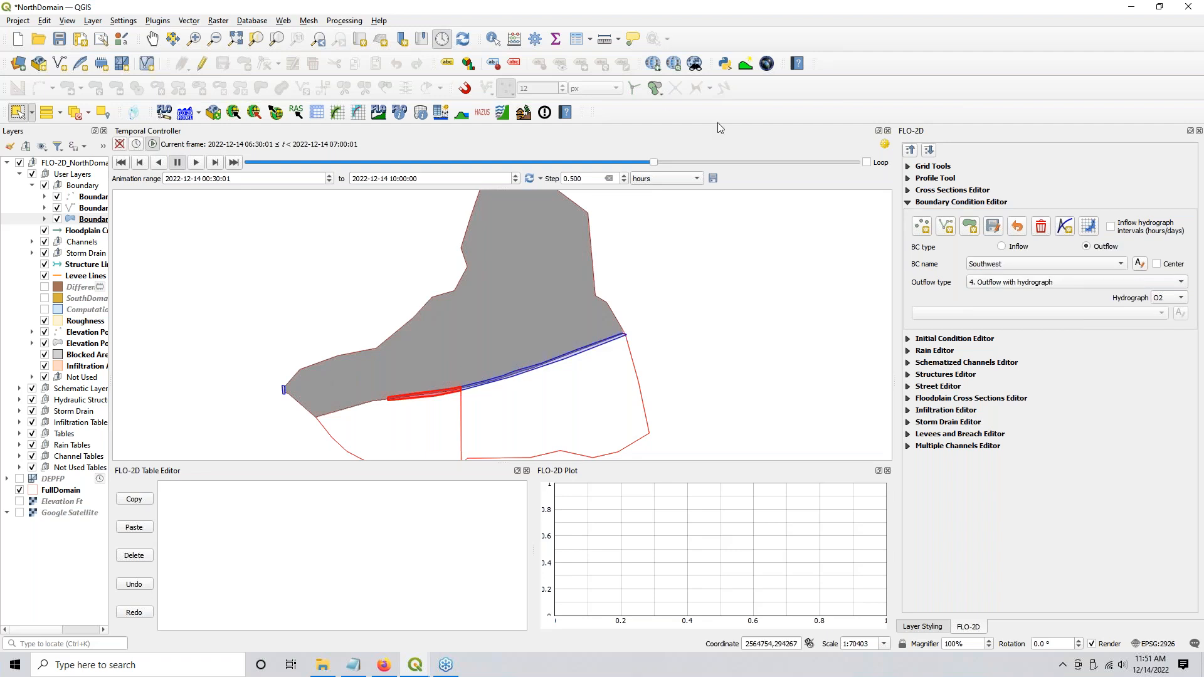
{"action": "left_click", "coordinate": [1089, 227]}
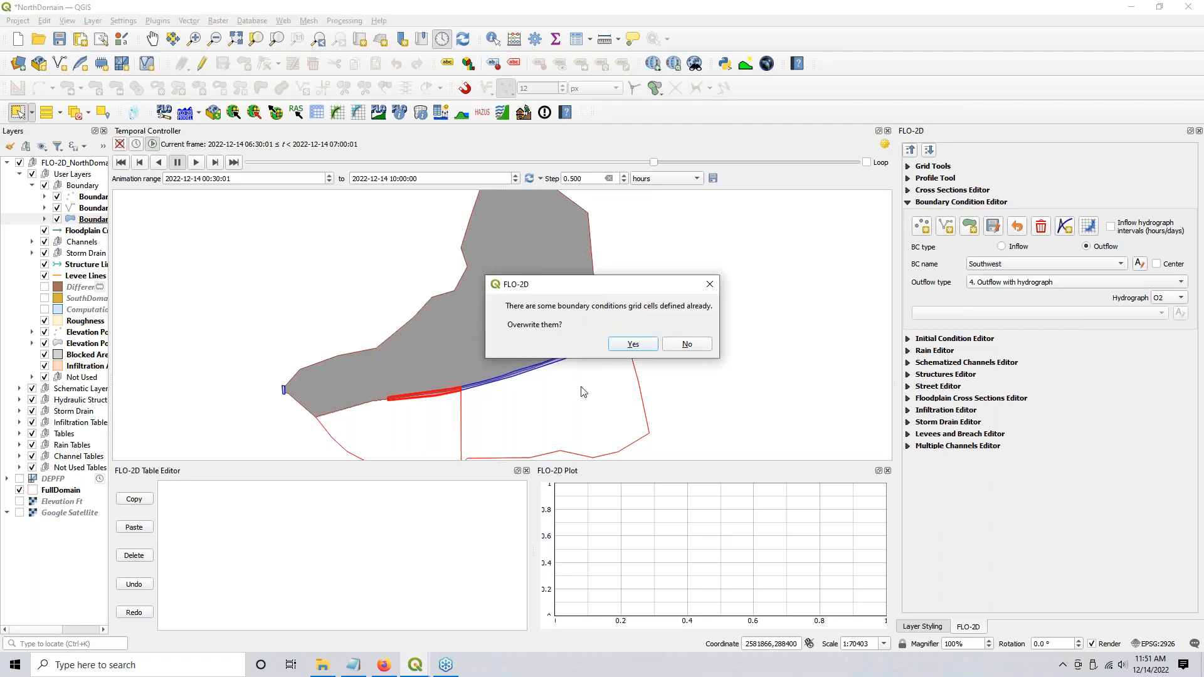
{"action": "left_click", "coordinate": [633, 344]}
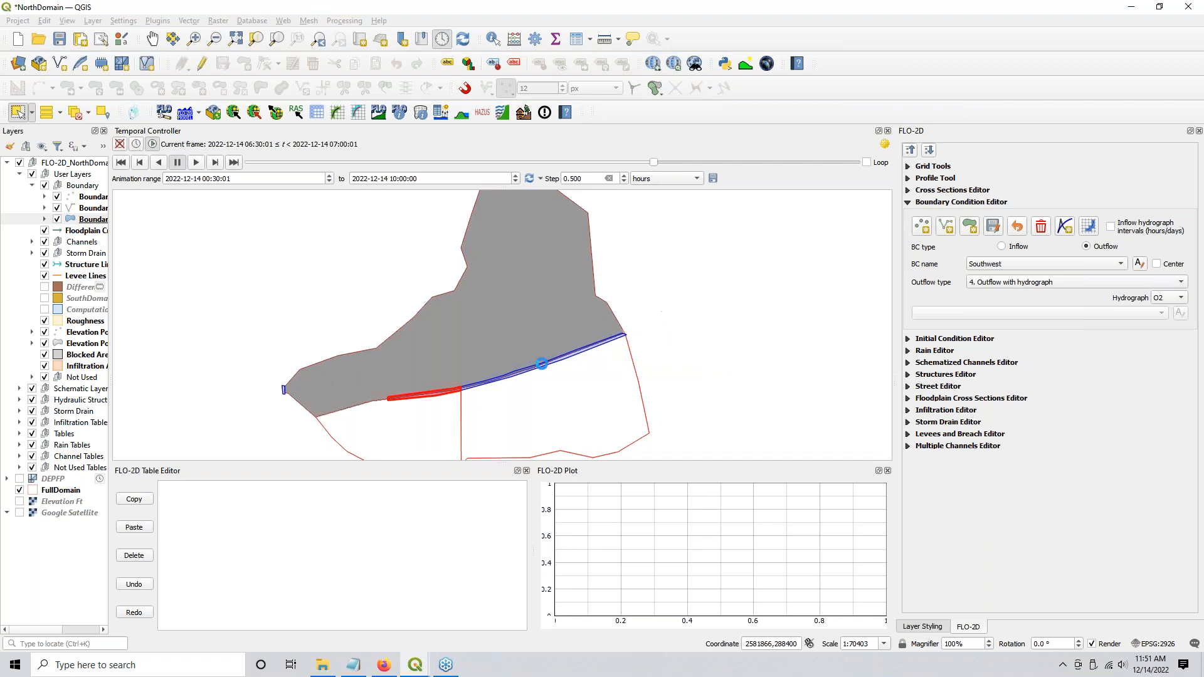
Step: Switch to the SouthWest QGIS project and review its channel's first and last cross sections, Cross-Section-27 and Cross-Section-46
{"action": "left_click", "coordinate": [319, 666]}
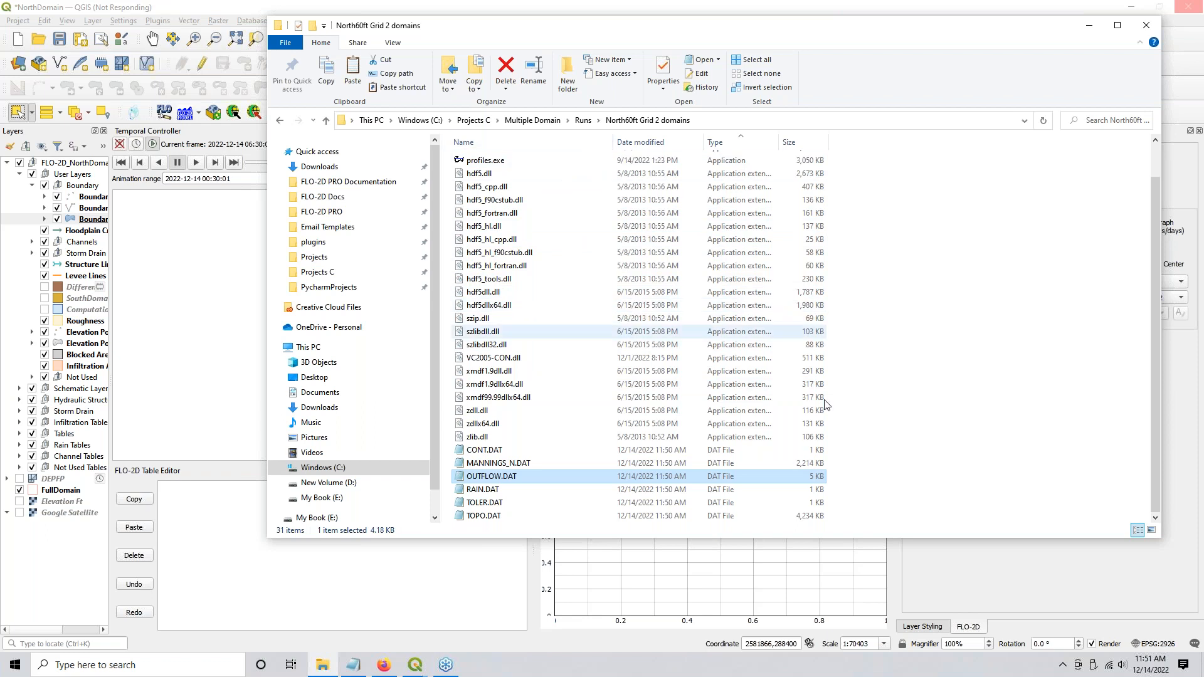
{"action": "left_click", "coordinate": [415, 665]}
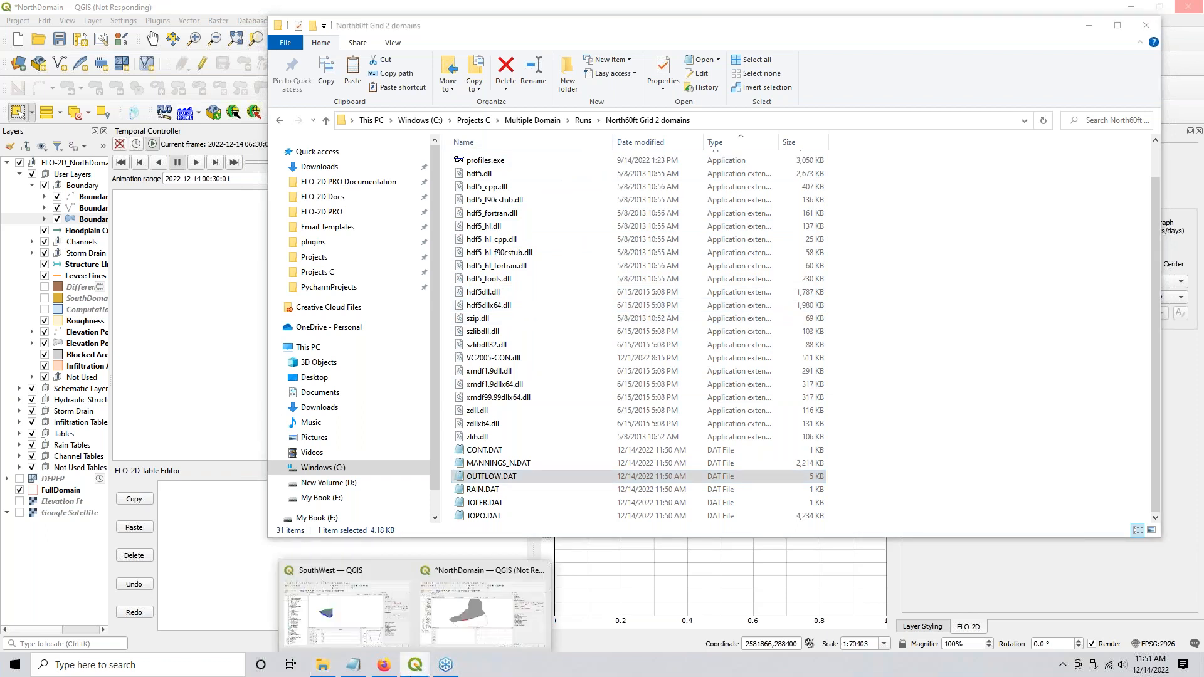
{"action": "left_click", "coordinate": [337, 613]}
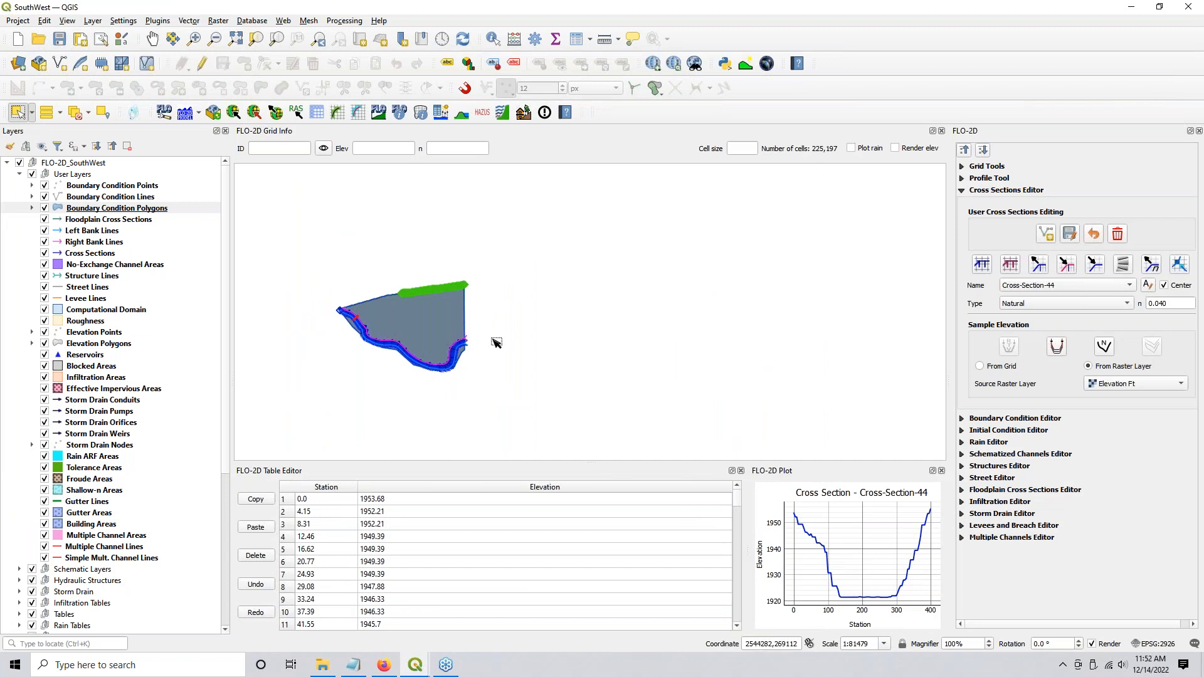
{"action": "scroll", "coordinate": [487, 347], "scroll_direction": "up", "scroll_amount": 1}
{"action": "scroll", "coordinate": [487, 347], "scroll_direction": "down", "scroll_amount": 1}
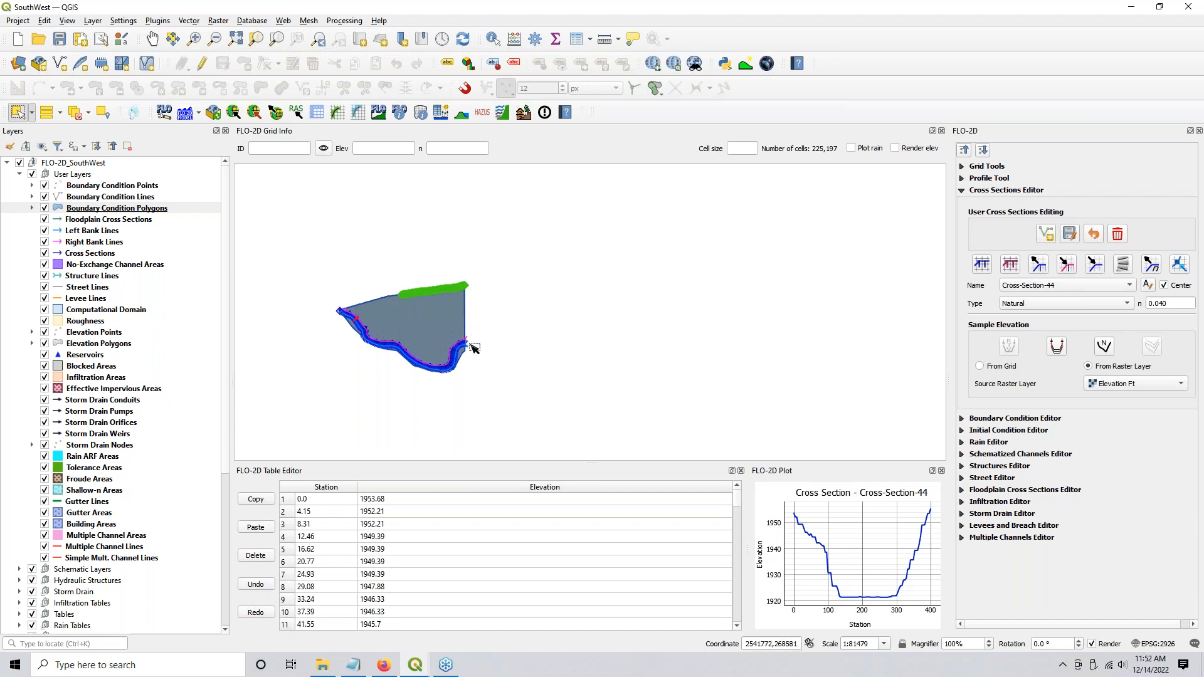
{"action": "left_click", "coordinate": [1044, 287]}
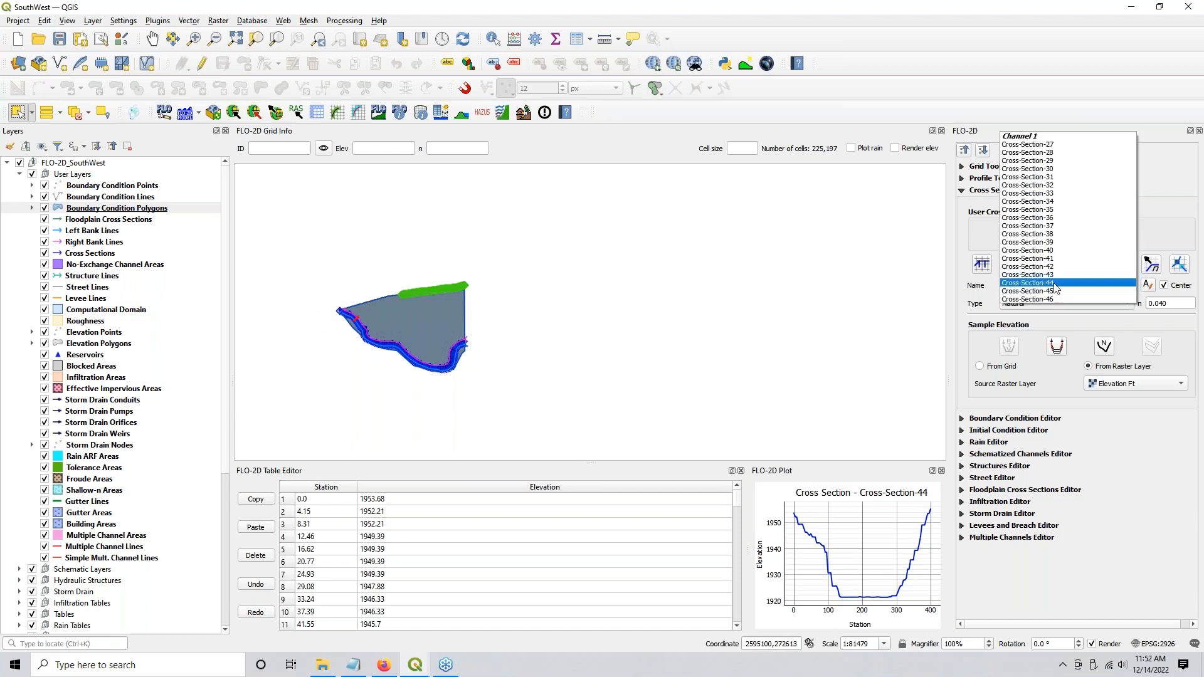
{"action": "left_click", "coordinate": [1077, 151]}
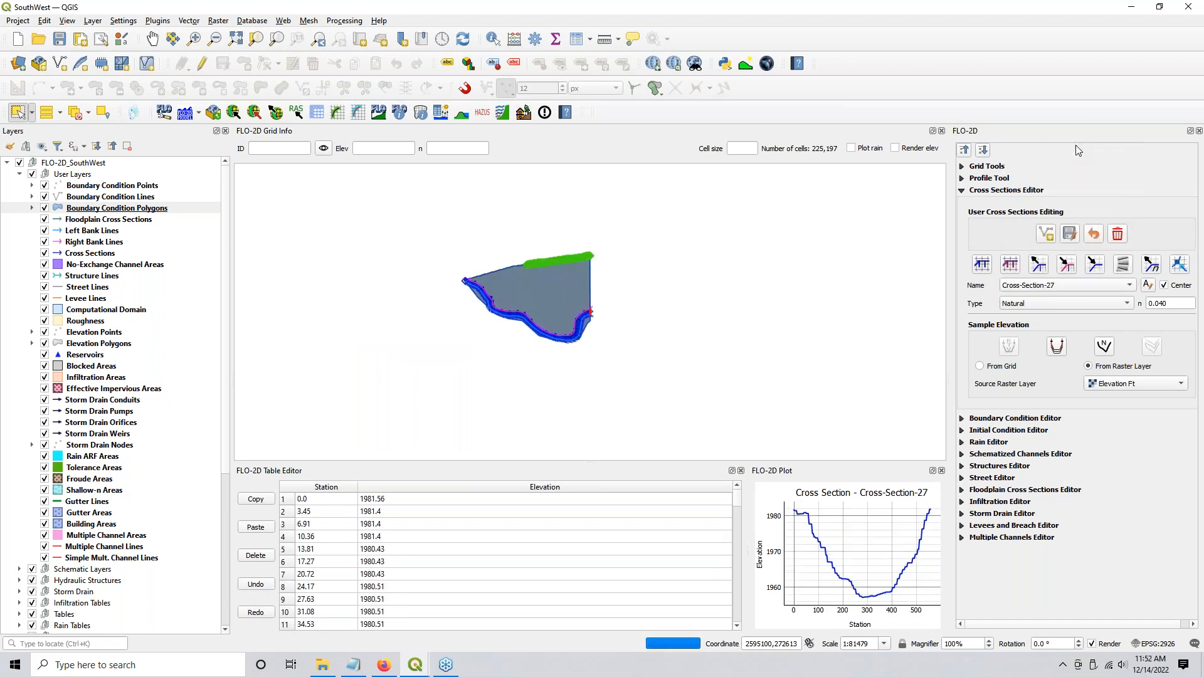
{"action": "left_click", "coordinate": [1023, 290]}
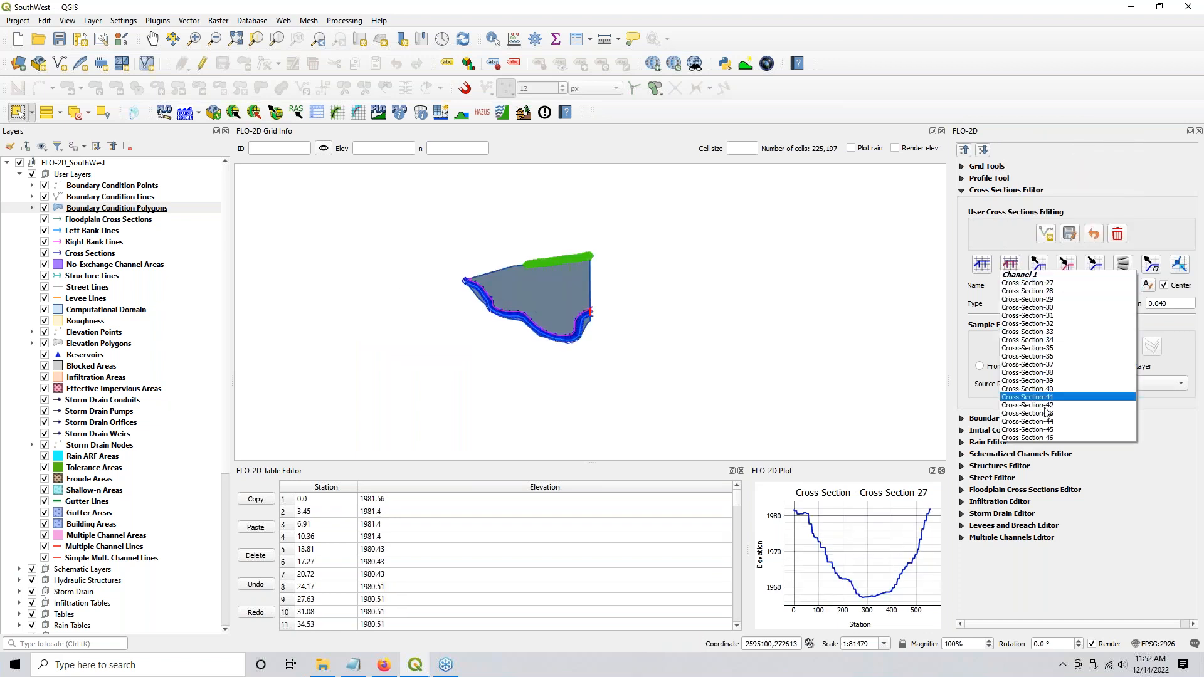
{"action": "left_click", "coordinate": [1042, 441]}
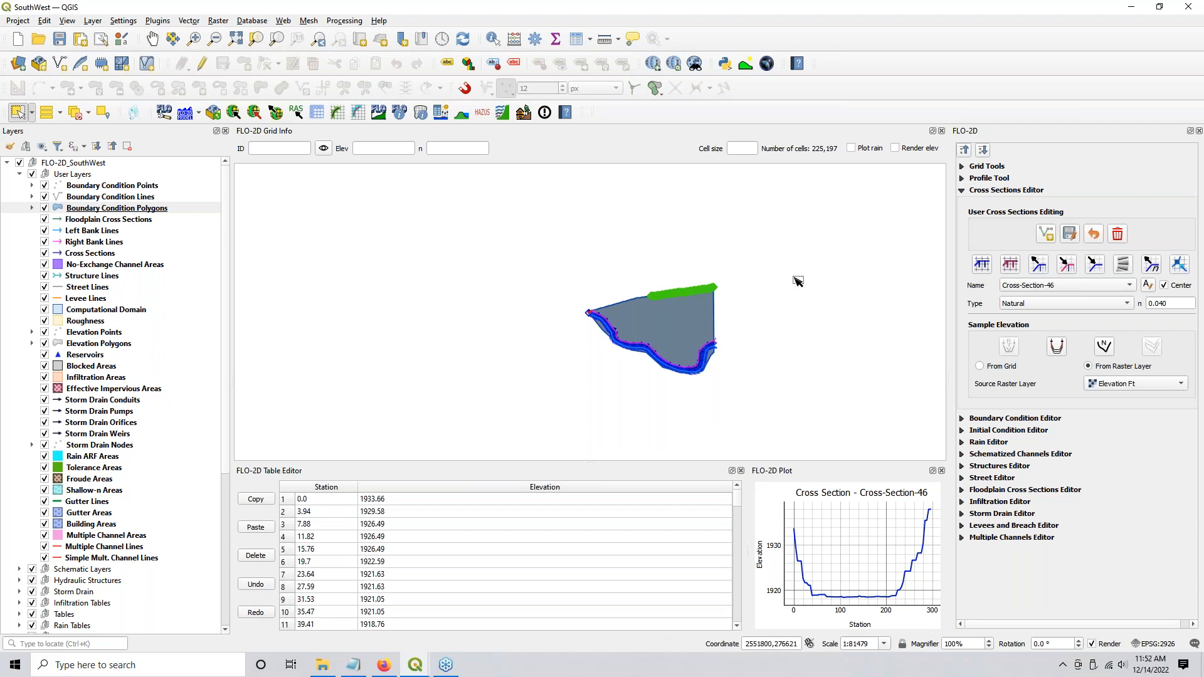
{"action": "left_click", "coordinate": [1044, 287]}
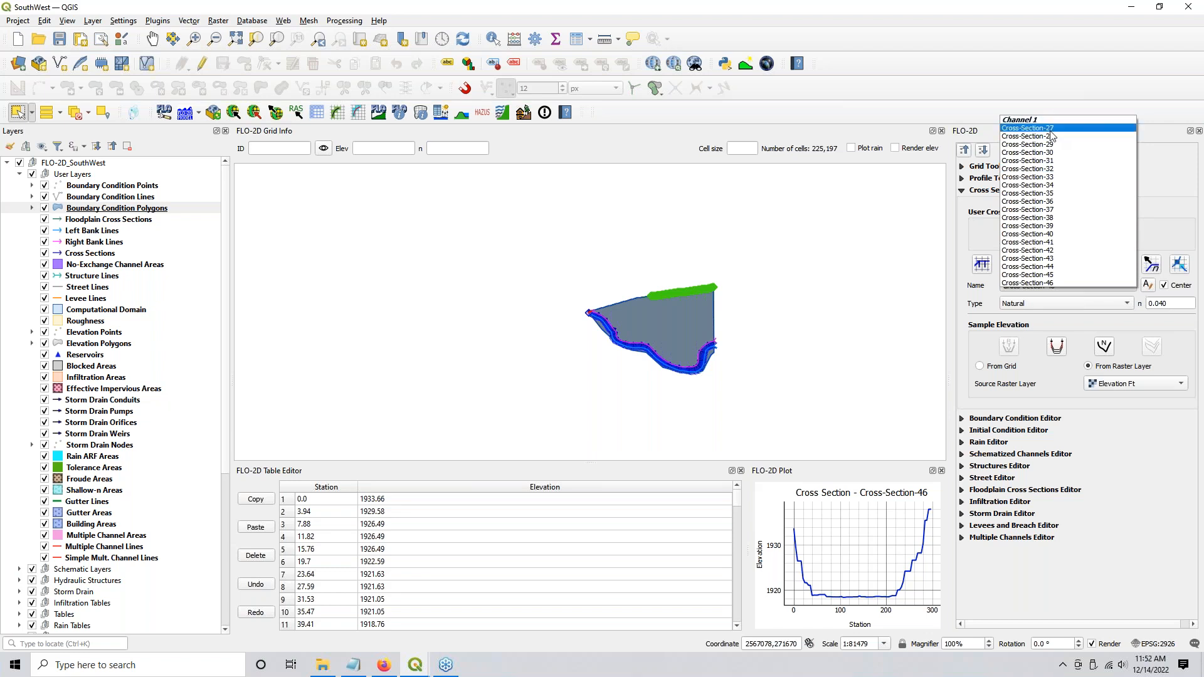
{"action": "left_click", "coordinate": [859, 378]}
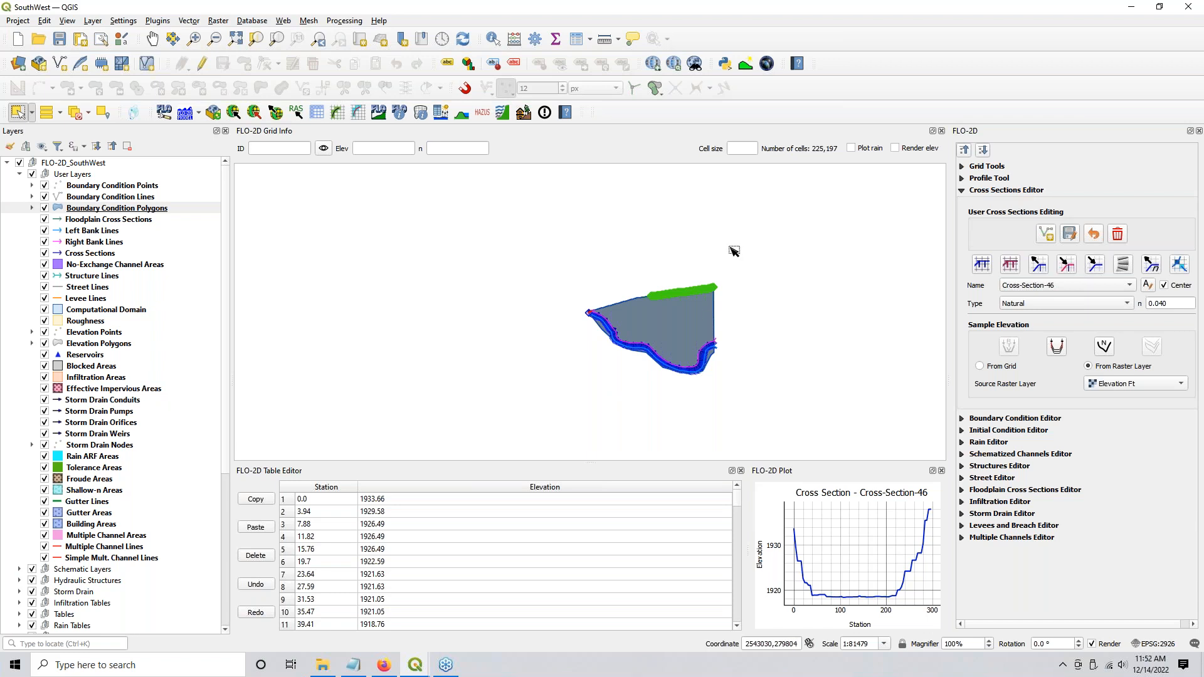
Step: Minimize the SouthWest project and open the SouthDomain.qgz project from the Multiple Domain folder
{"action": "left_click", "coordinate": [1132, 6]}
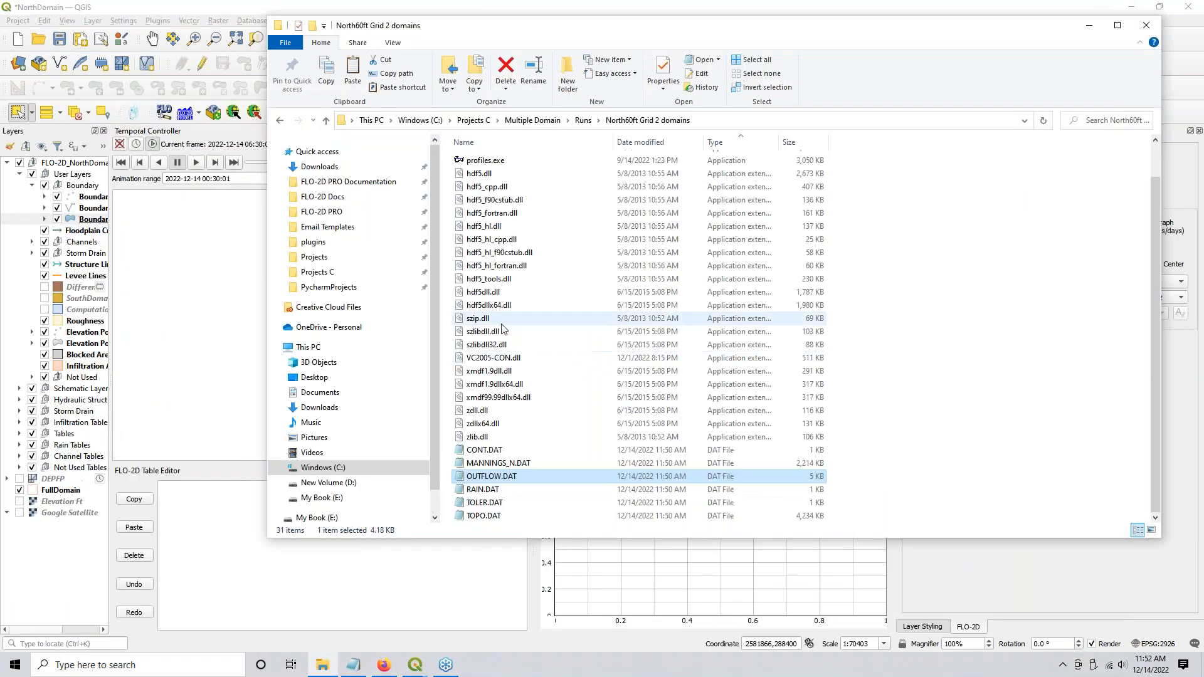
{"action": "left_click", "coordinate": [533, 120]}
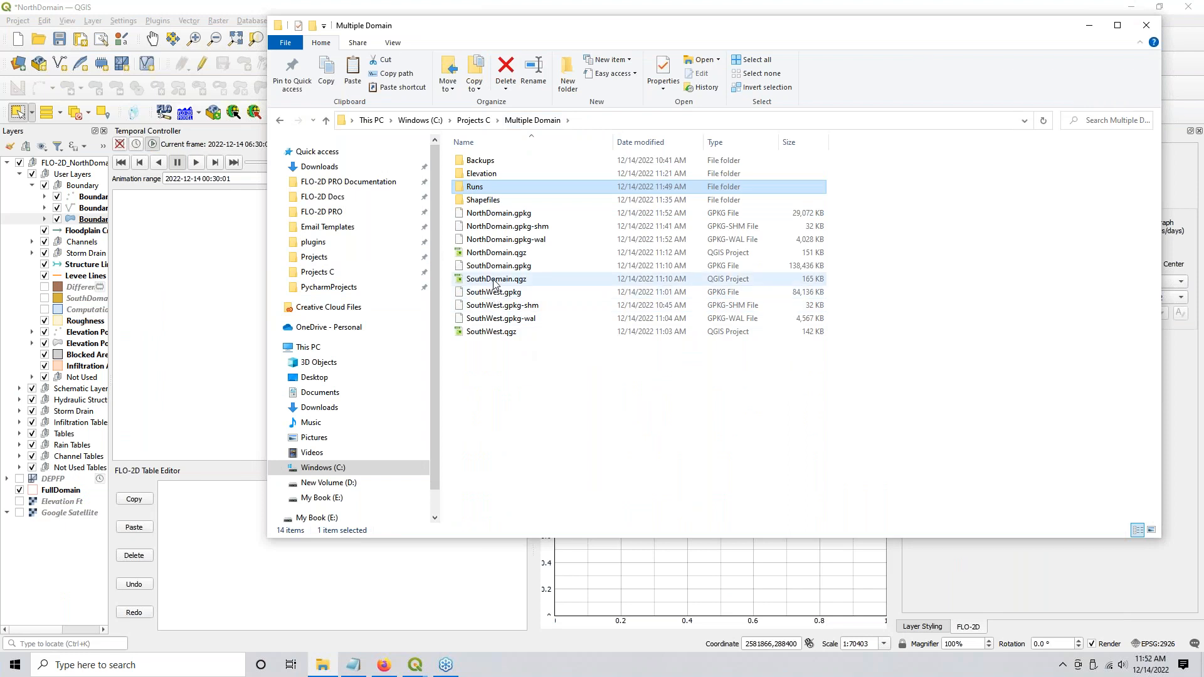
{"action": "left_click", "coordinate": [494, 284]}
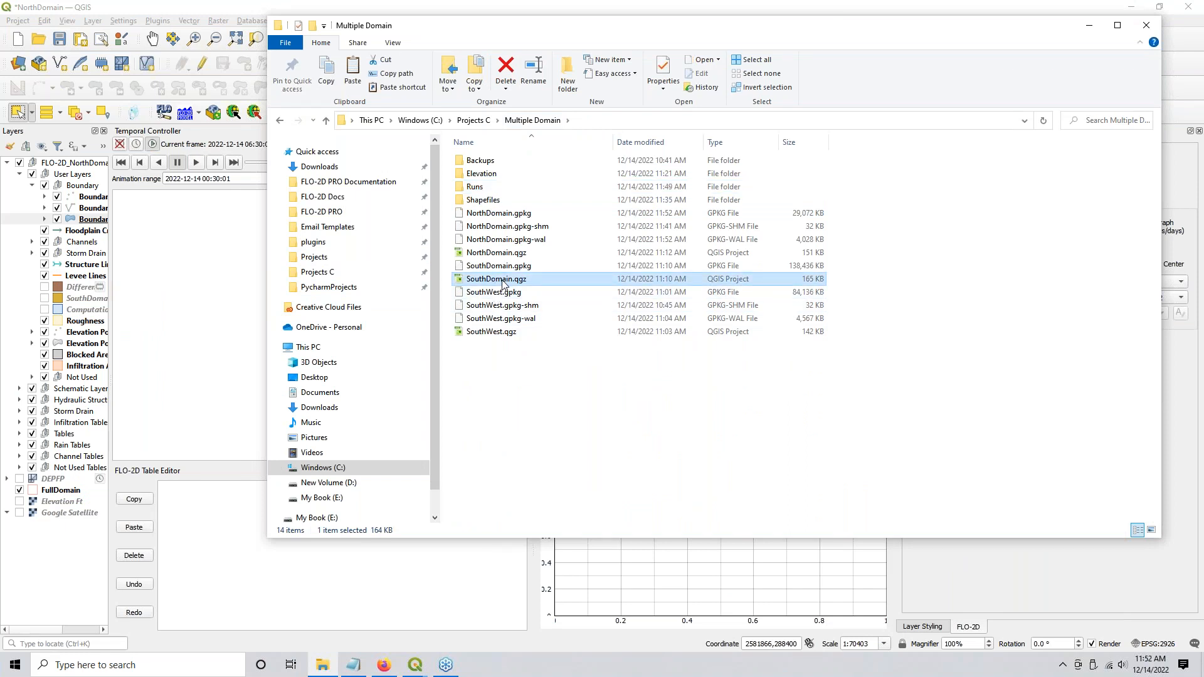
{"action": "double_click", "coordinate": [503, 284]}
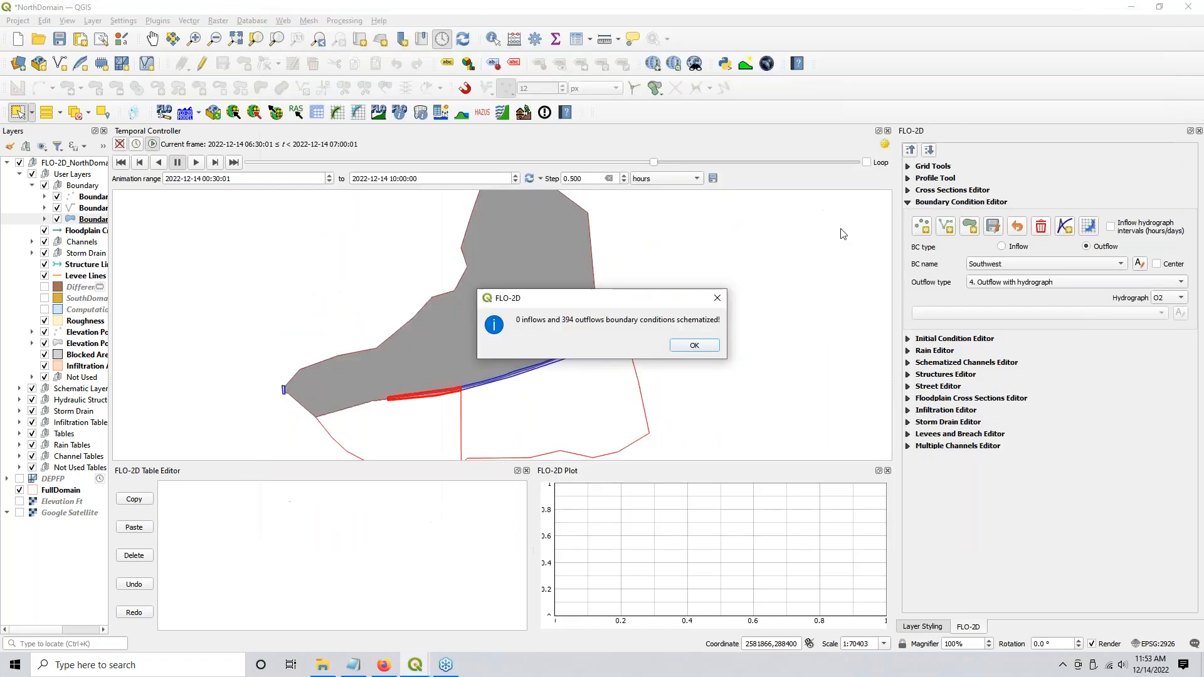
Step: Export the north domain's FLO-2D model again into the Runs folder North60ft Grid 2 domains, keeping the preselected components
{"action": "left_click", "coordinate": [692, 346]}
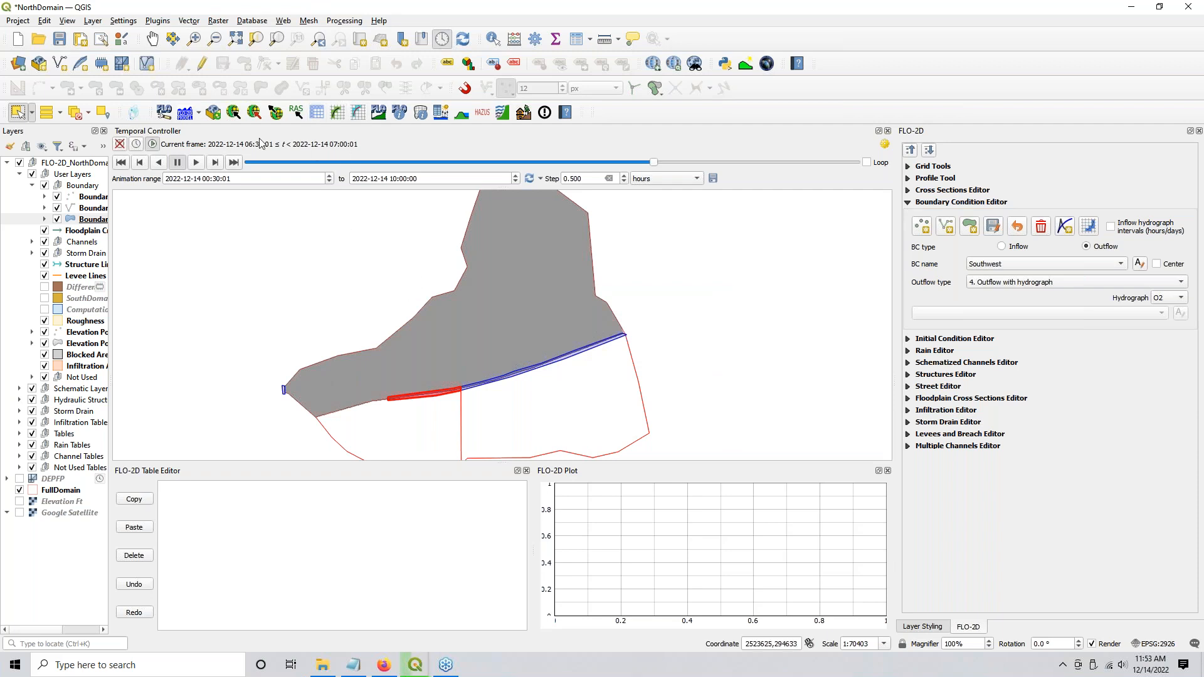
{"action": "left_click", "coordinate": [276, 113]}
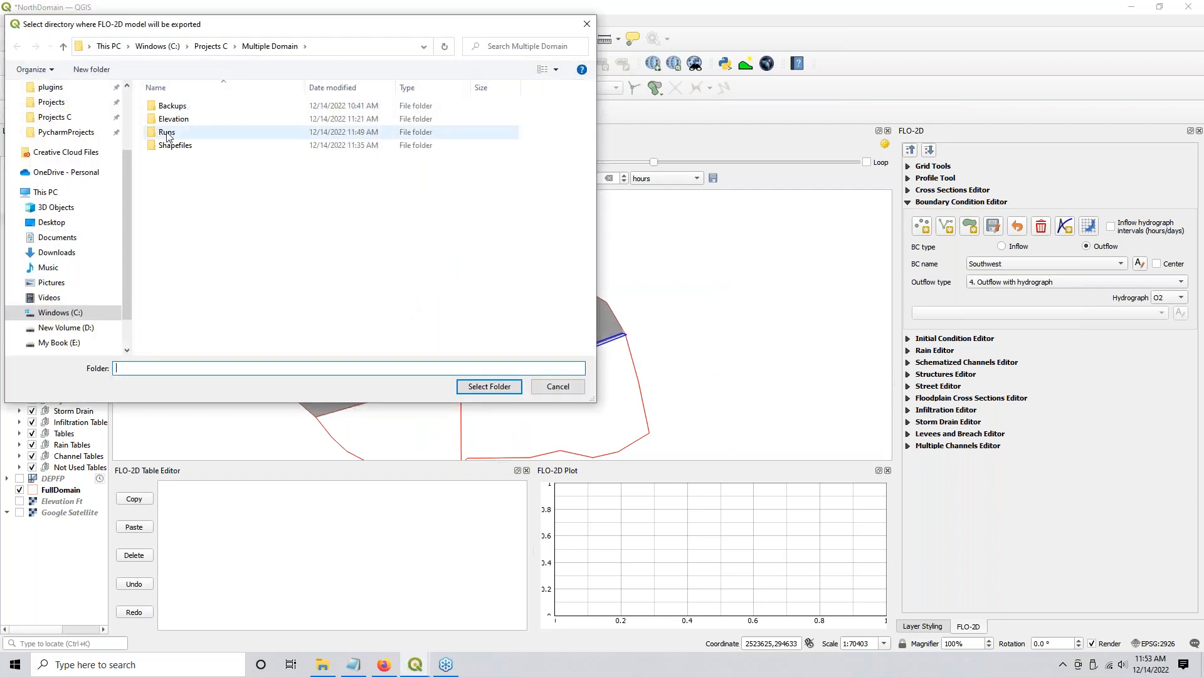
{"action": "double_click", "coordinate": [166, 133]}
{"action": "left_click", "coordinate": [187, 132]}
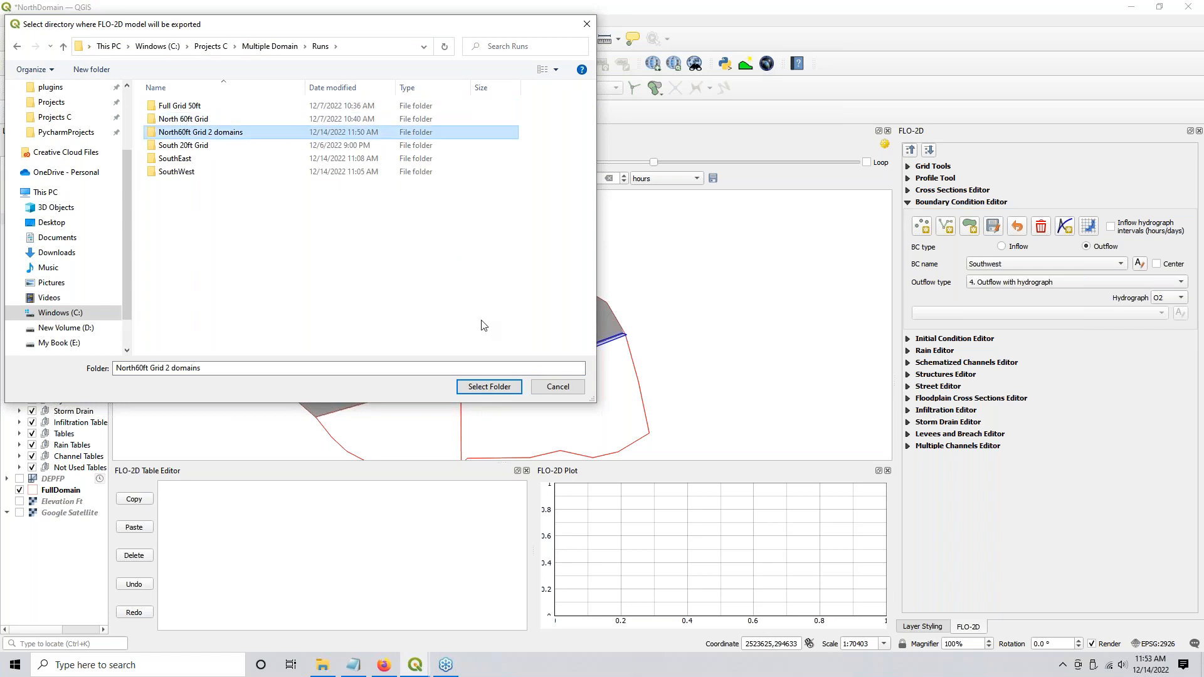
{"action": "left_click", "coordinate": [491, 389]}
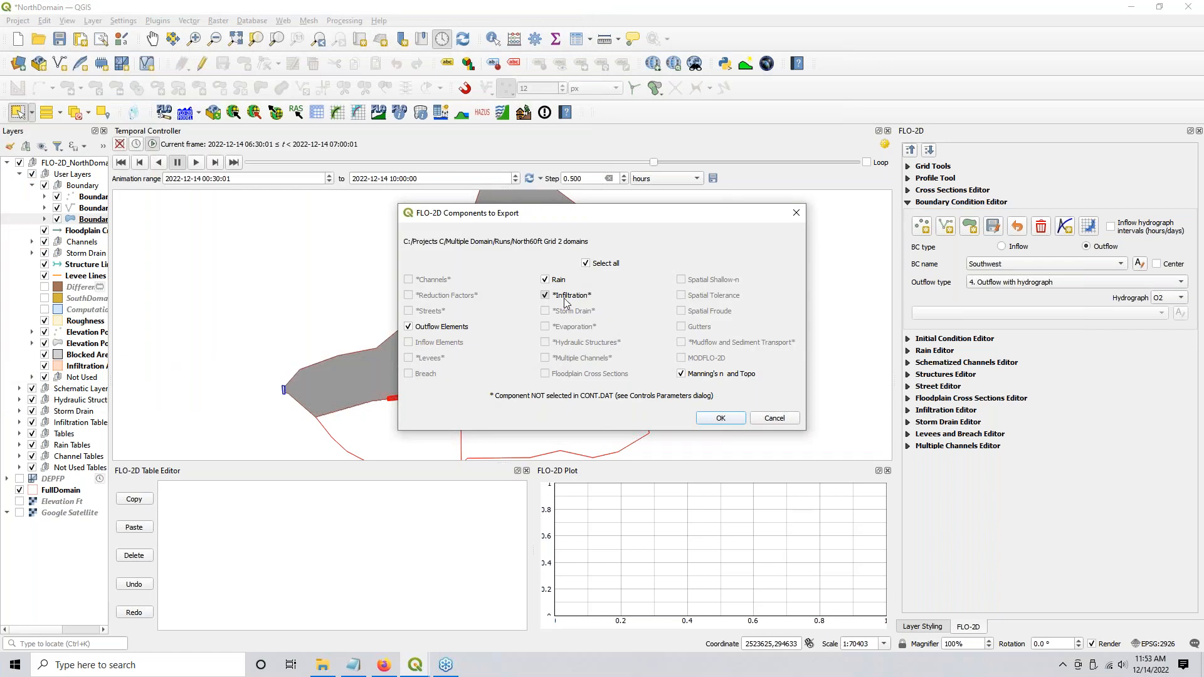
{"action": "left_click", "coordinate": [721, 419]}
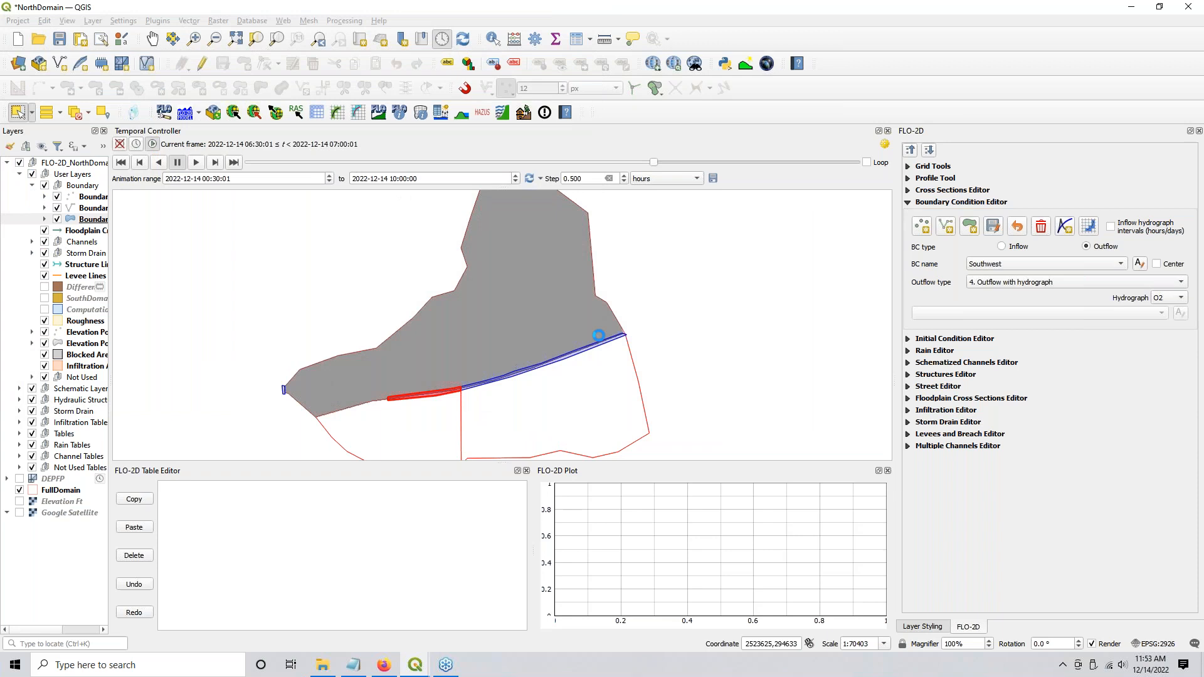
{"action": "left_click", "coordinate": [695, 383]}
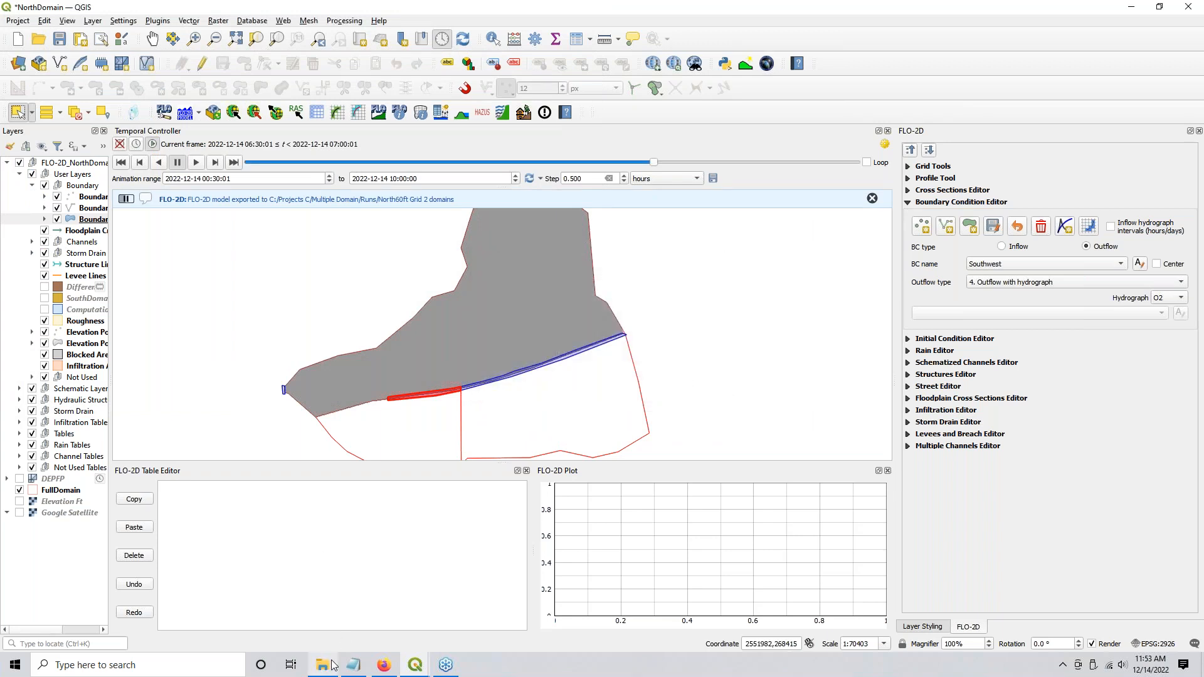
Step: Open the re-exported OUTFLOW.DAT in North60ft Grid 2 domains and examine the hydrograph codes of its grid elements
{"action": "left_click", "coordinate": [351, 669]}
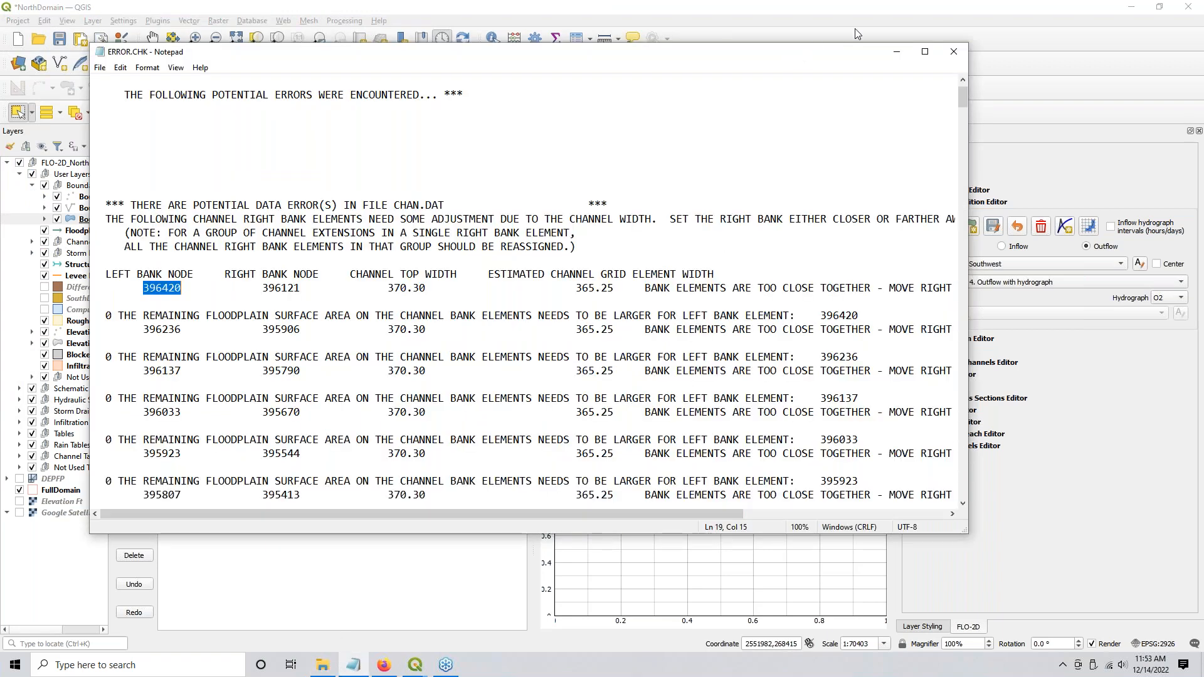
{"action": "left_click", "coordinate": [351, 669]}
{"action": "left_click", "coordinate": [322, 666]}
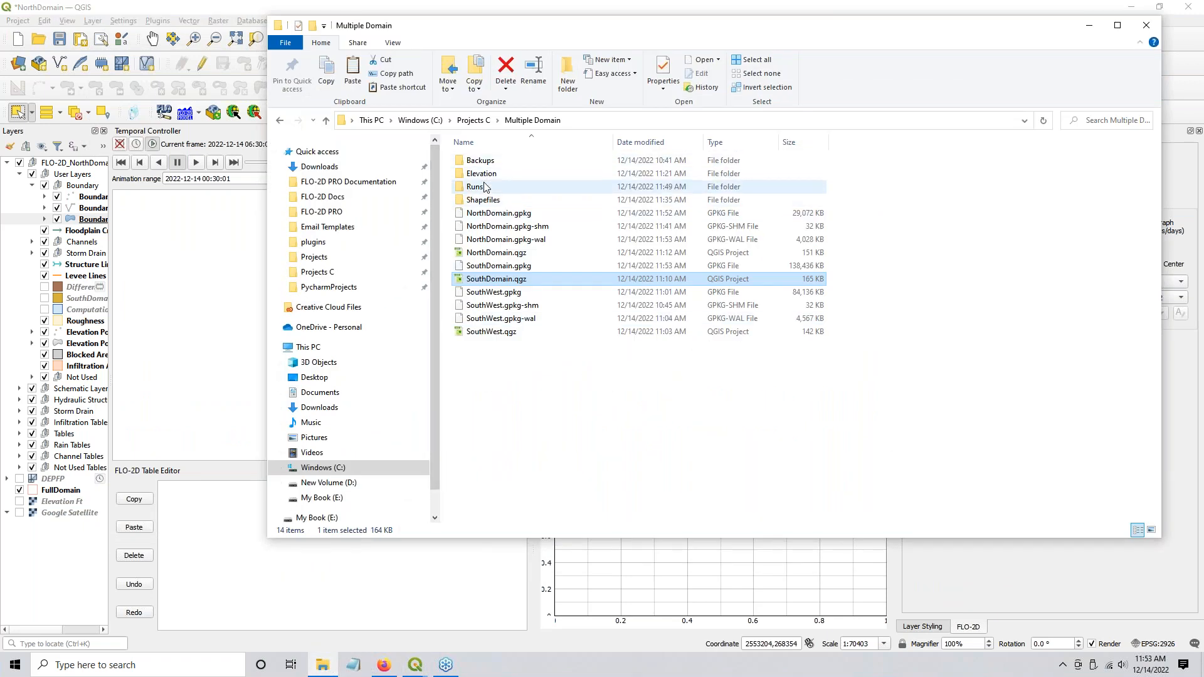
{"action": "double_click", "coordinate": [489, 187]}
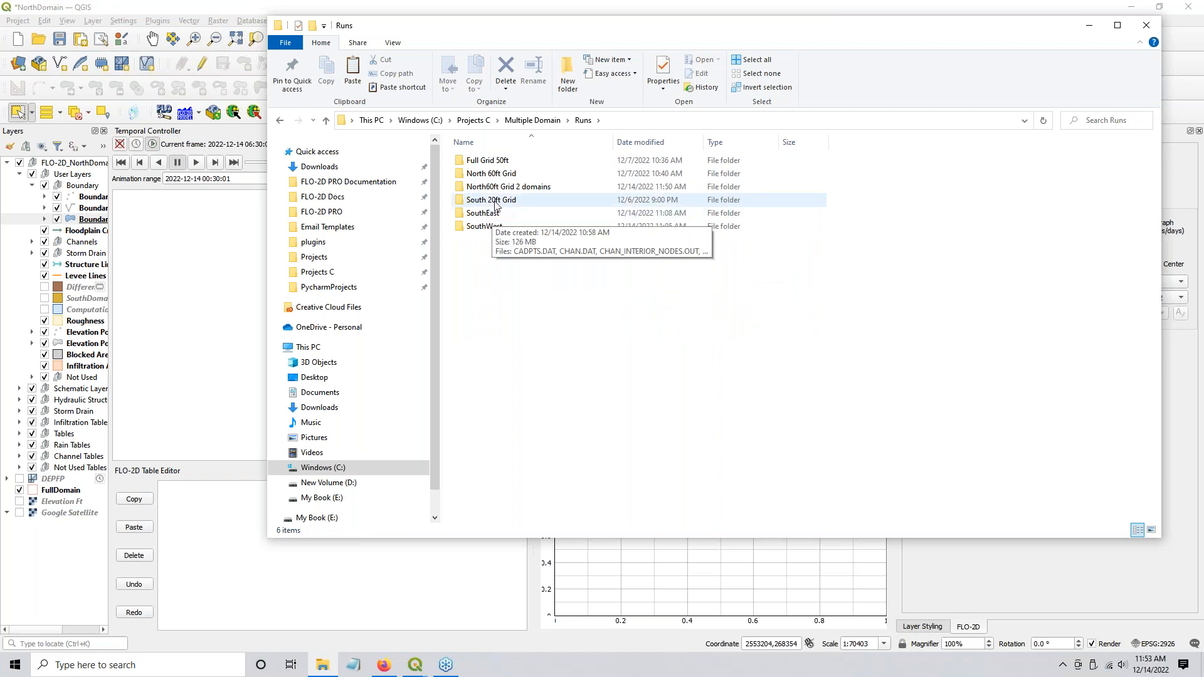
{"action": "double_click", "coordinate": [502, 187]}
{"action": "scroll", "coordinate": [495, 464], "scroll_direction": "down", "scroll_amount": 1}
{"action": "double_click", "coordinate": [493, 476]}
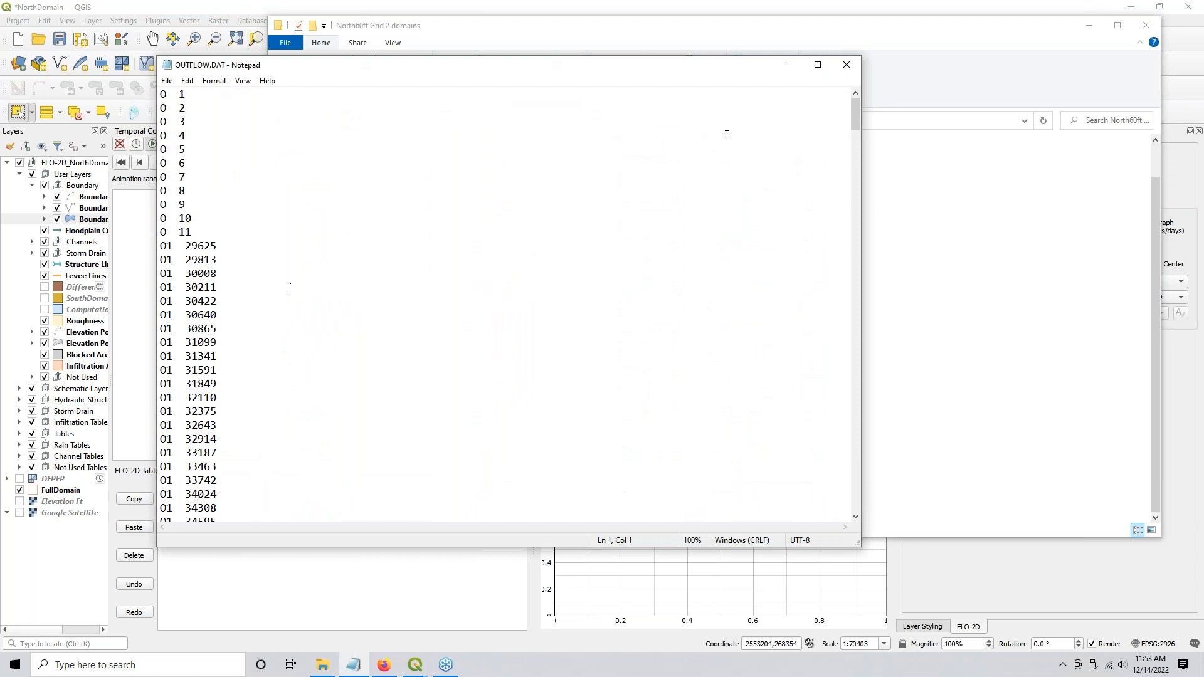
{"action": "left_click_drag", "start_coordinate": [854, 118], "coordinate": [812, 99]}
{"action": "left_click", "coordinate": [847, 65]}
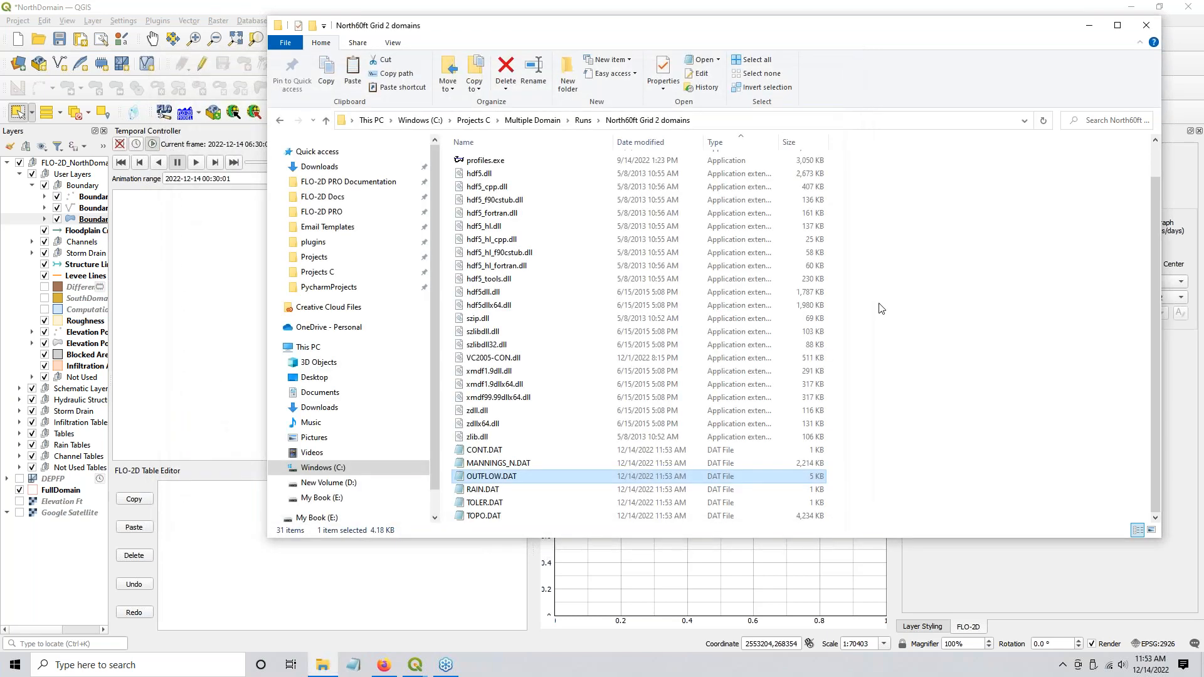
Step: Duplicate CADPTS.DAT inside the SouthEast run folder and name the copy CADPTS_DS2.DAT
{"action": "left_click", "coordinate": [580, 125]}
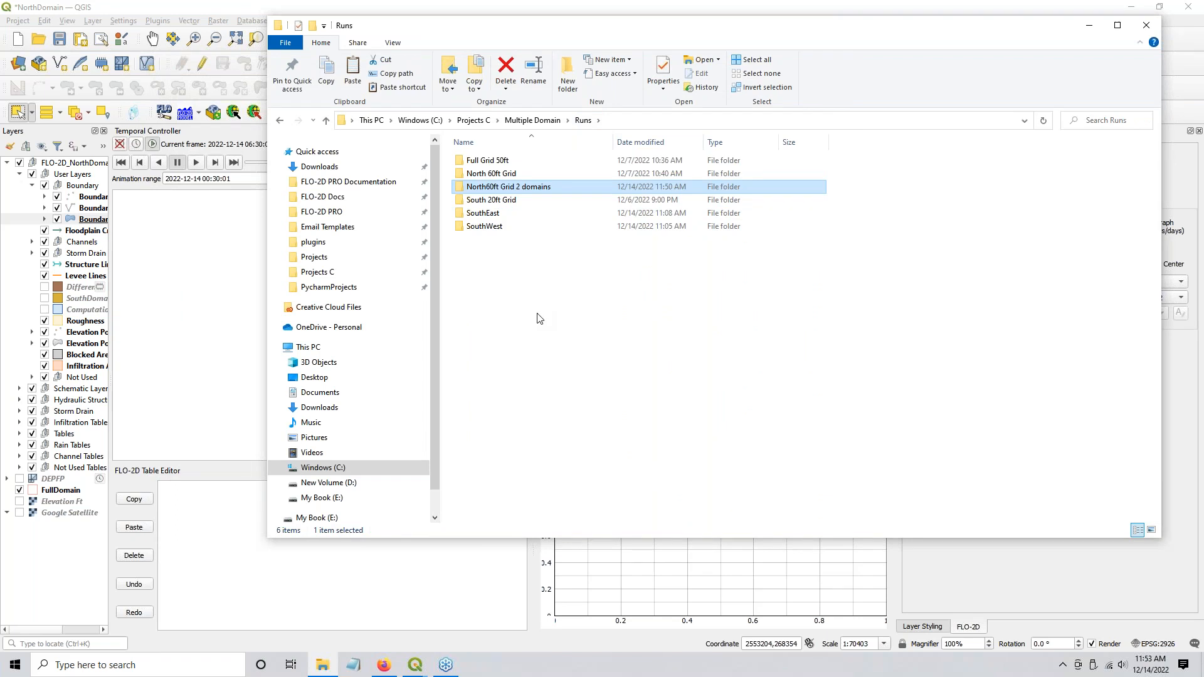
{"action": "left_click", "coordinate": [520, 188]}
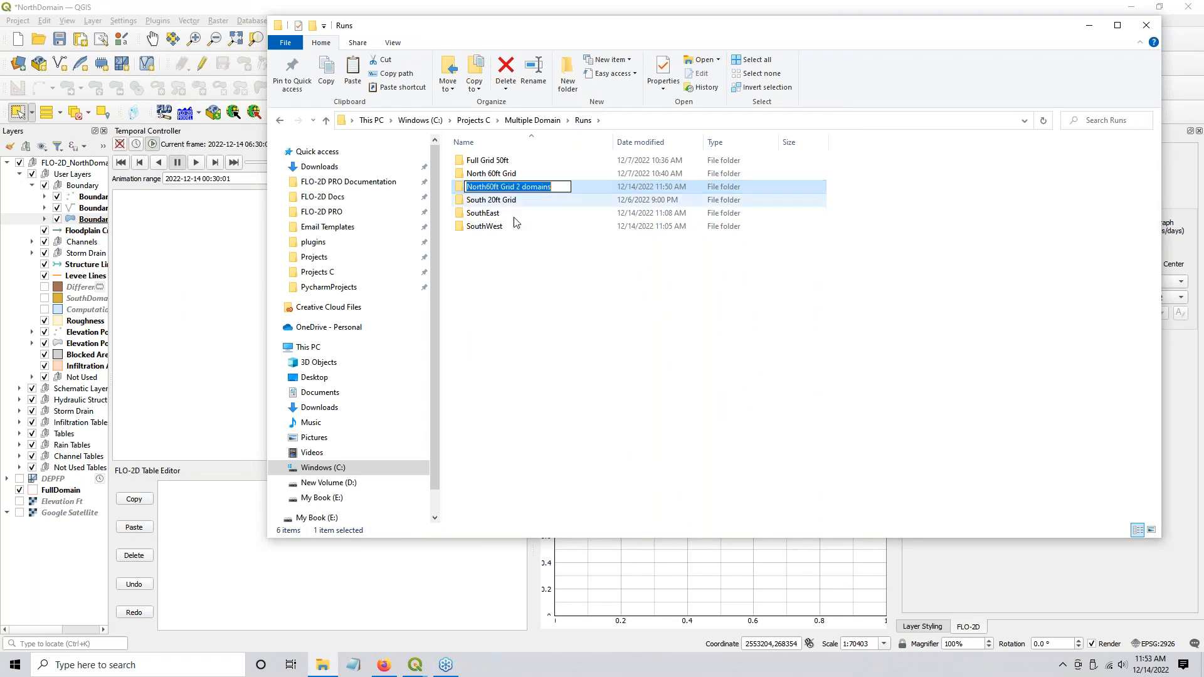
{"action": "left_click", "coordinate": [505, 290]}
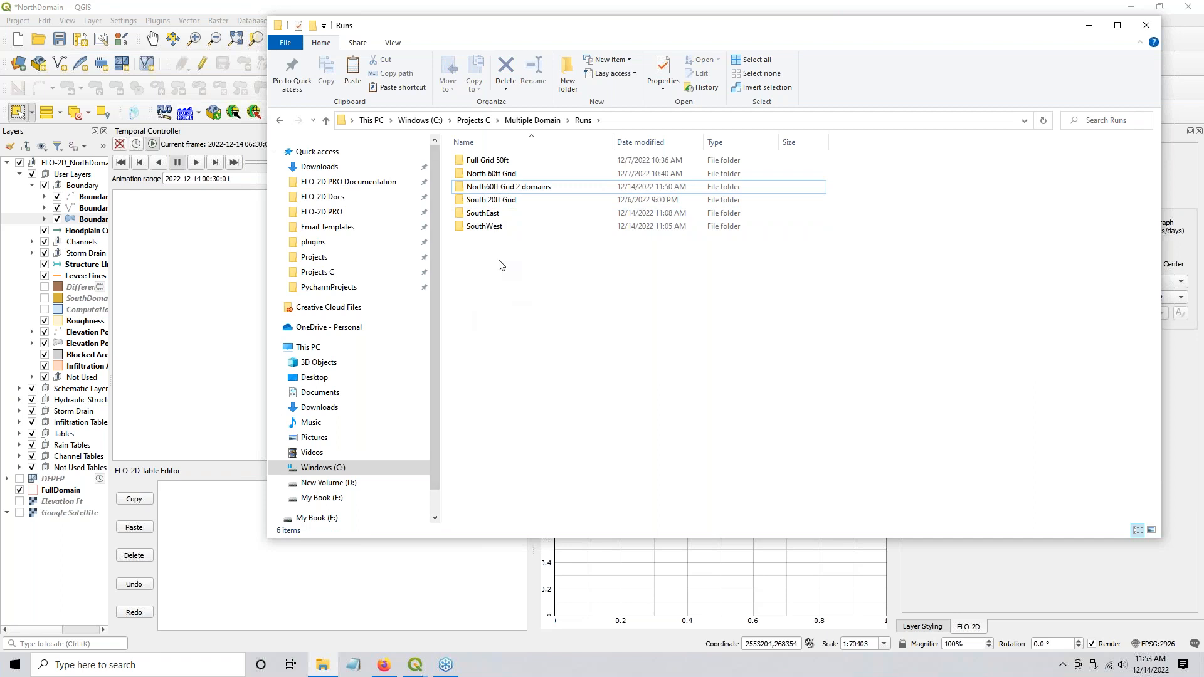
{"action": "double_click", "coordinate": [483, 214]}
{"action": "scroll", "coordinate": [490, 359], "scroll_direction": "down", "scroll_amount": 4}
{"action": "left_click", "coordinate": [490, 359]}
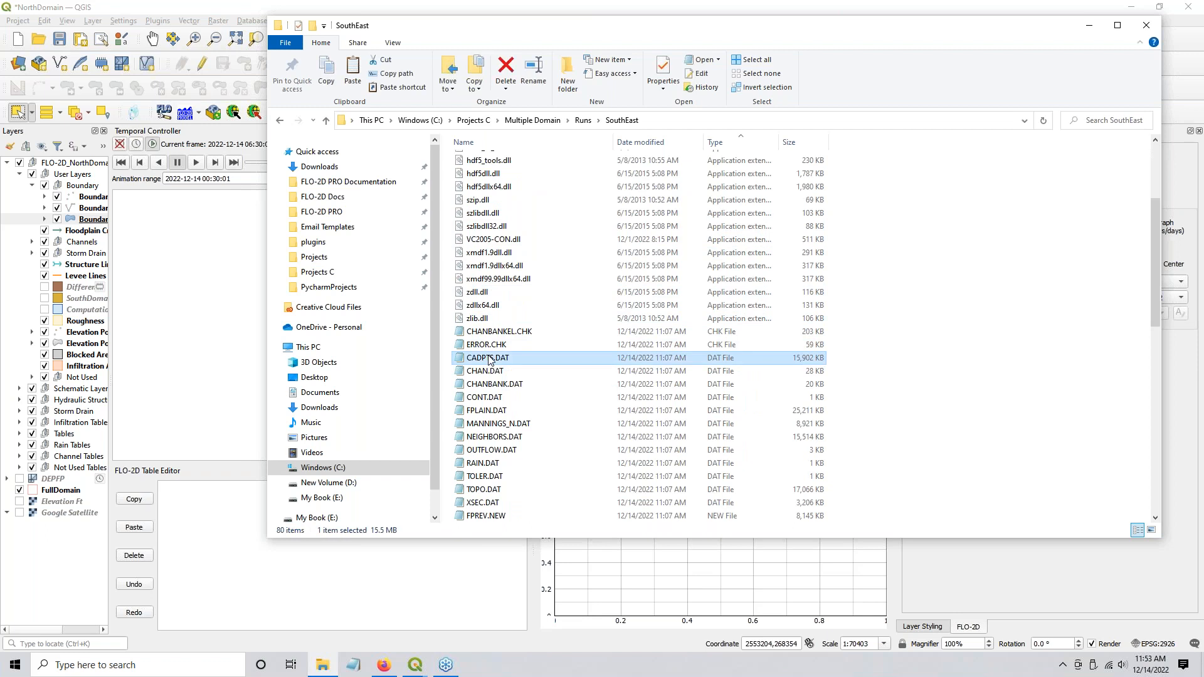
{"action": "key", "text": "ctrl+v"}
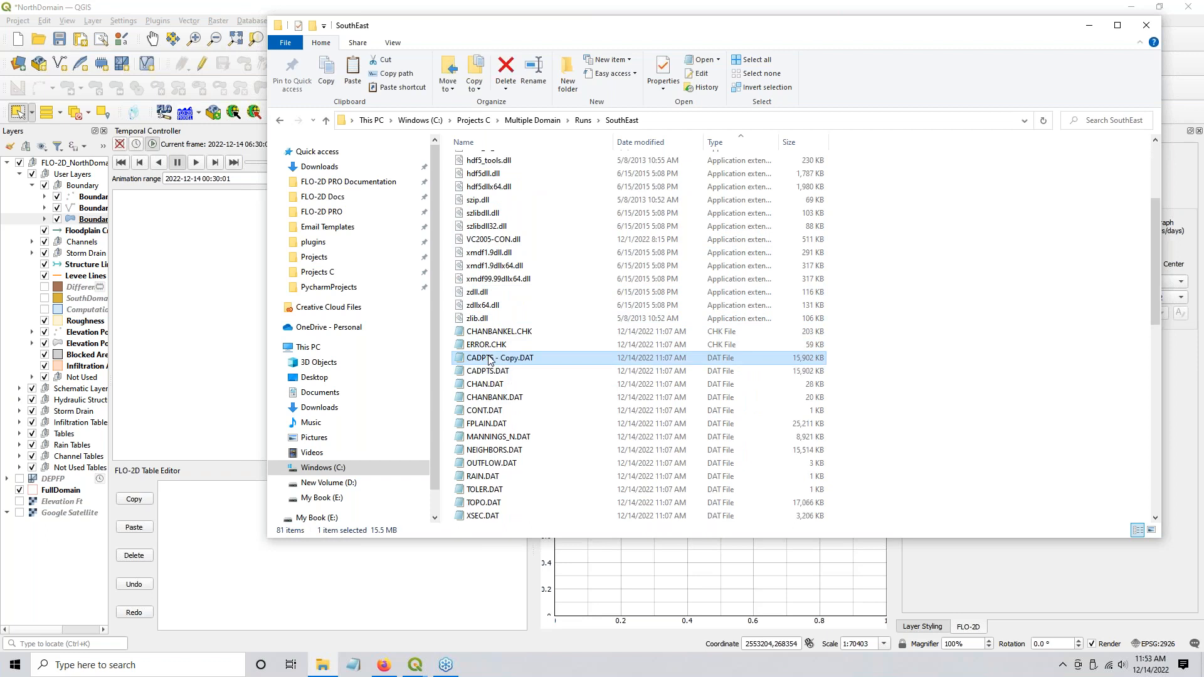
{"action": "key", "text": "F2"}
{"action": "left_click", "coordinate": [496, 359]}
{"action": "key", "text": "Delete"}
{"action": "key", "text": "Delete"}
{"action": "key", "text": "Delete"}
{"action": "key", "text": "Delete"}
{"action": "key", "text": "Delete"}
{"action": "key", "text": "Delete"}
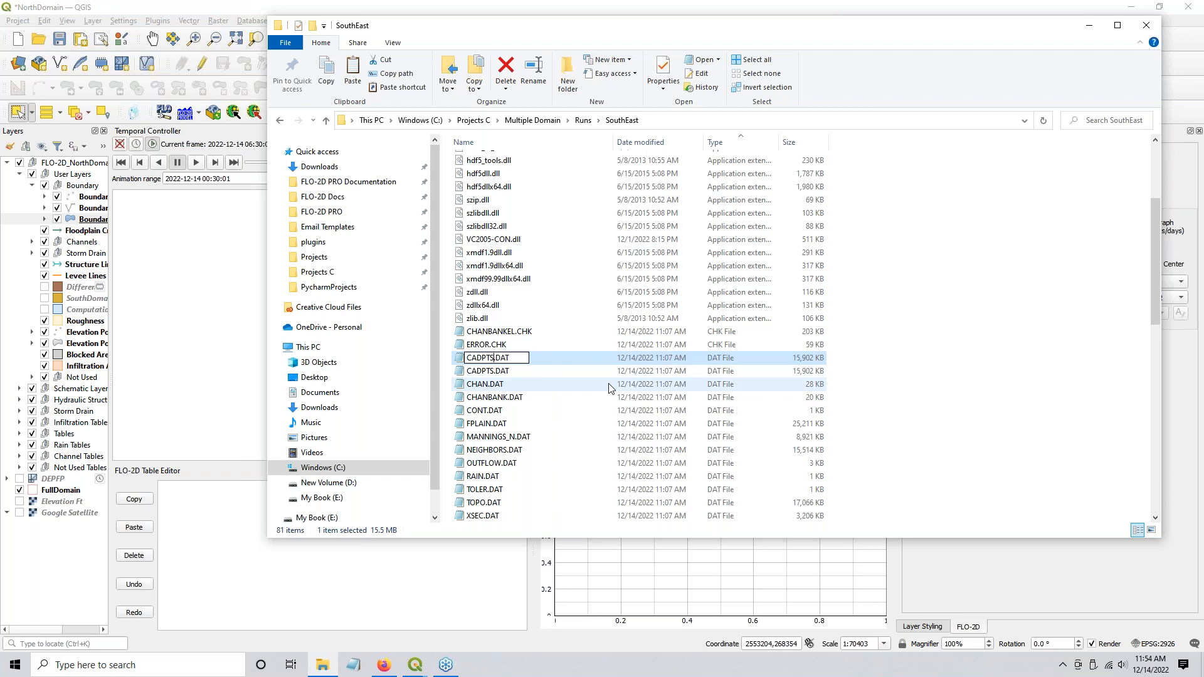
{"action": "type", "text": "_DS2"}
{"action": "key", "text": "Return"}
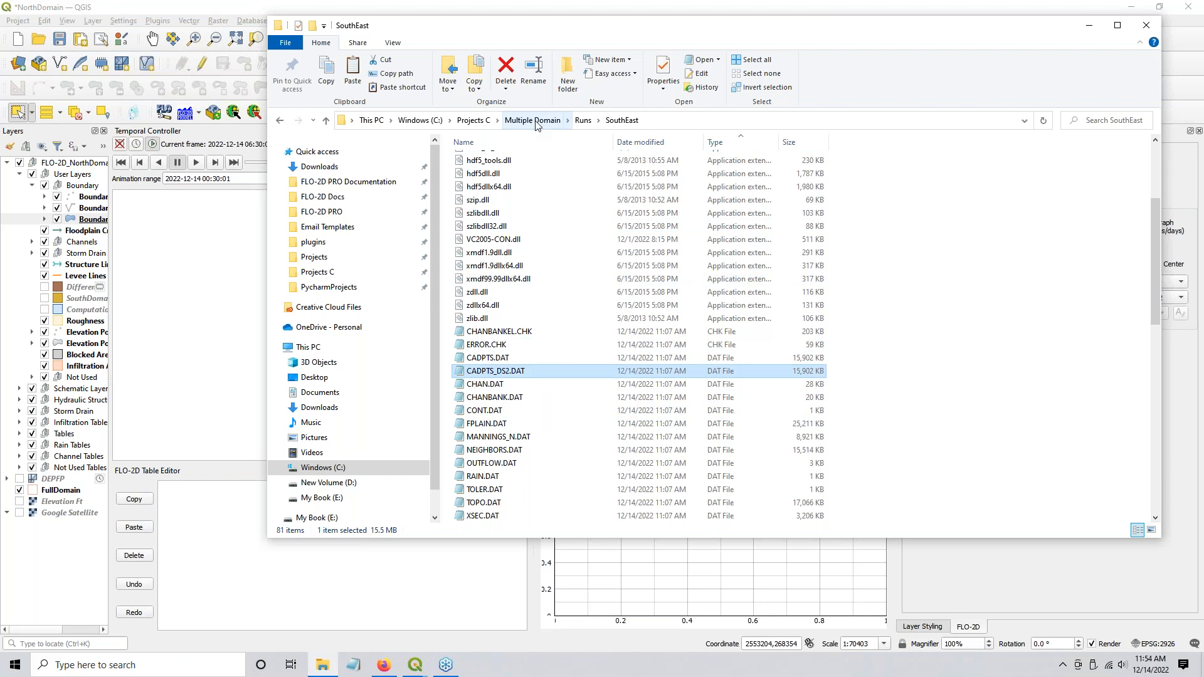
Step: Copy CADPTS_DS2.DAT from the SouthEast run folder into the North60ft Grid 2 domains folder
{"action": "left_click", "coordinate": [583, 120]}
{"action": "double_click", "coordinate": [483, 191]}
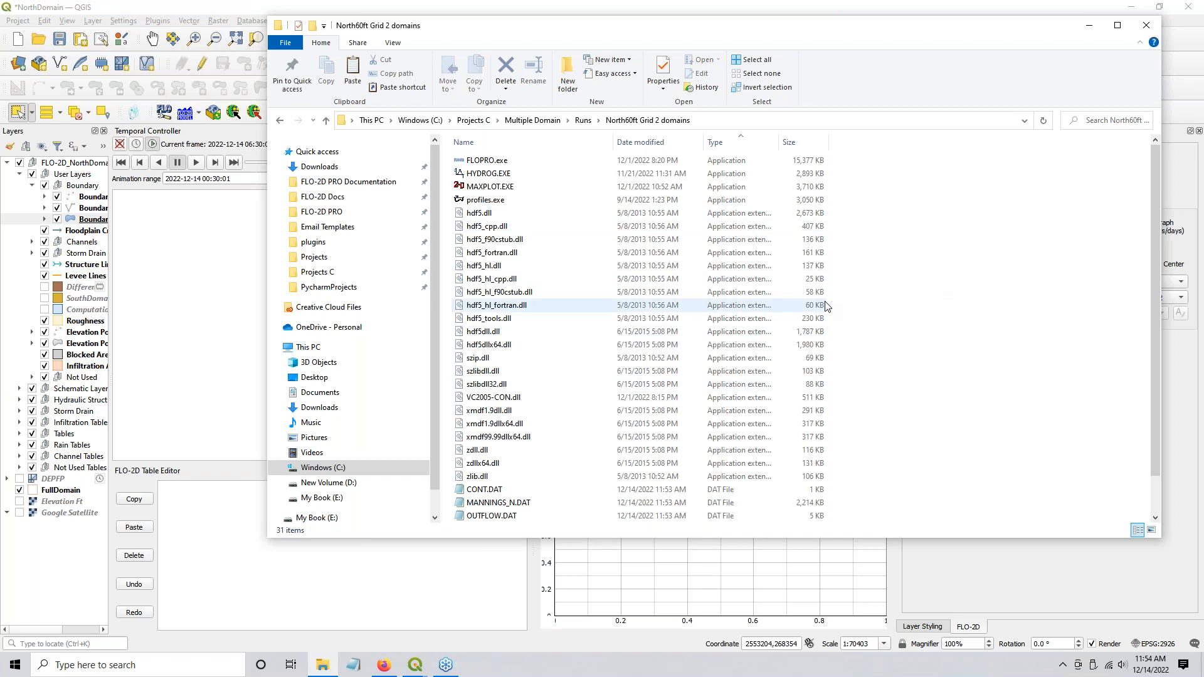
{"action": "key", "text": "ctrl+v"}
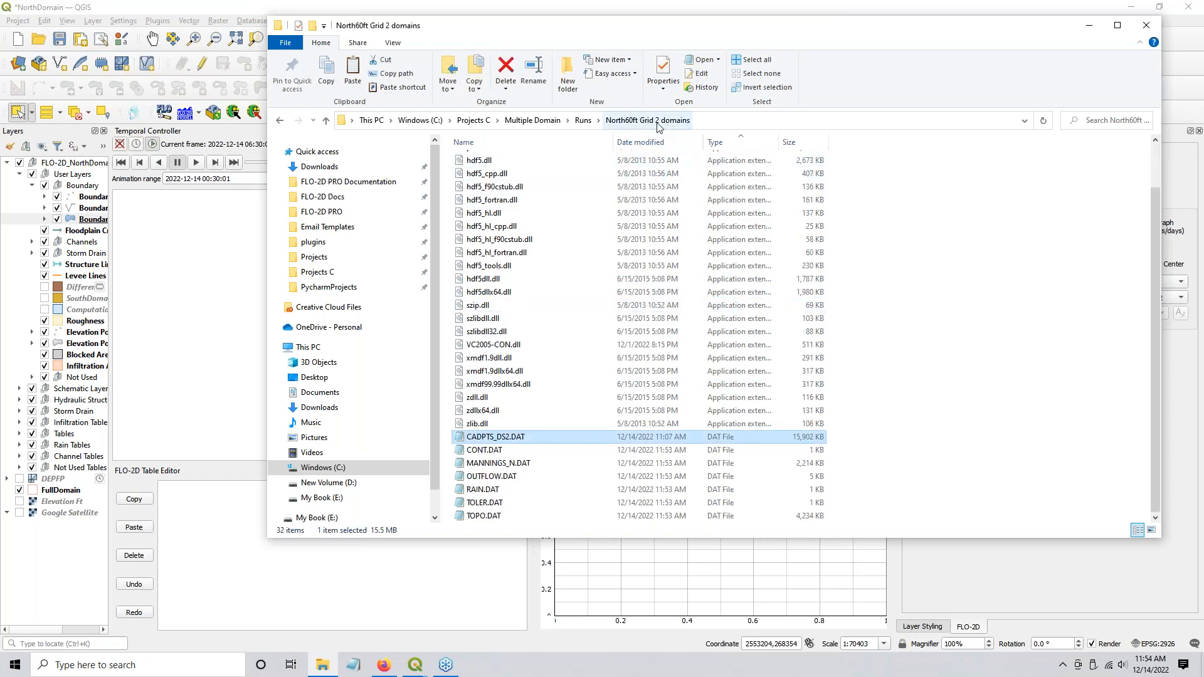
Step: Duplicate CADPTS.DAT inside the SouthWest run folder and name the copy CADPTS_DS1.DAT
{"action": "left_click", "coordinate": [516, 123]}
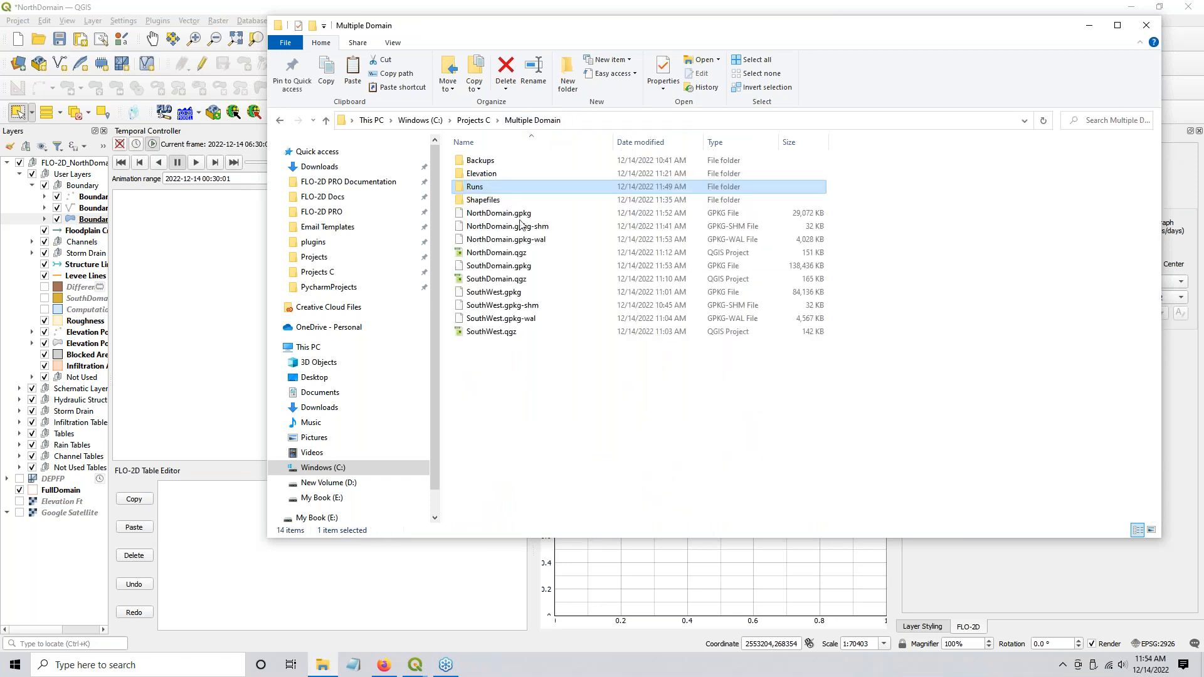
{"action": "double_click", "coordinate": [492, 188]}
{"action": "double_click", "coordinate": [484, 226]}
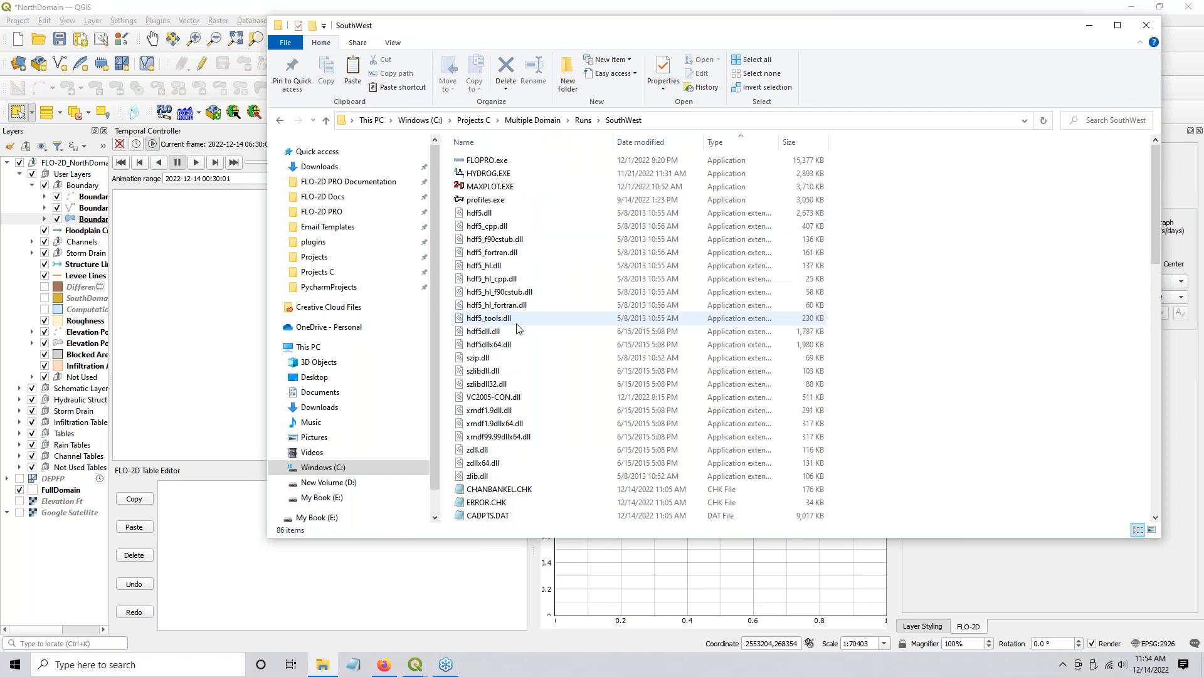
{"action": "scroll", "coordinate": [538, 441], "scroll_direction": "down", "scroll_amount": 1}
{"action": "left_click", "coordinate": [506, 398]}
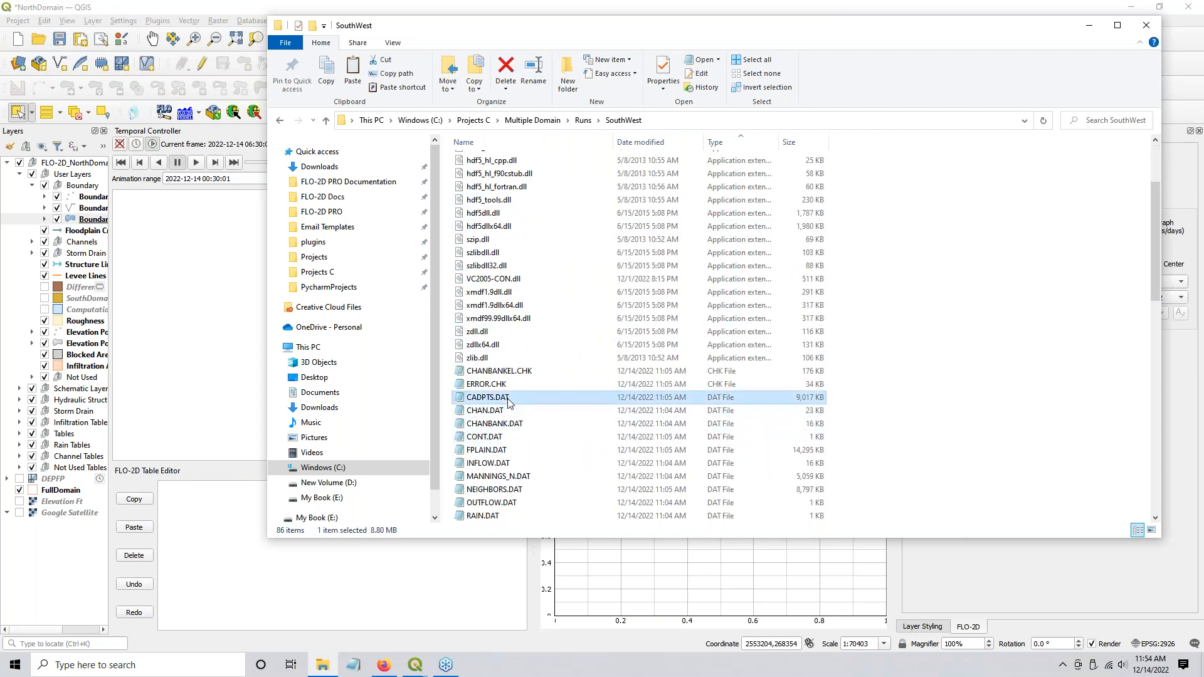
{"action": "key", "text": "ctrl+c"}
{"action": "key", "text": "ctrl+v"}
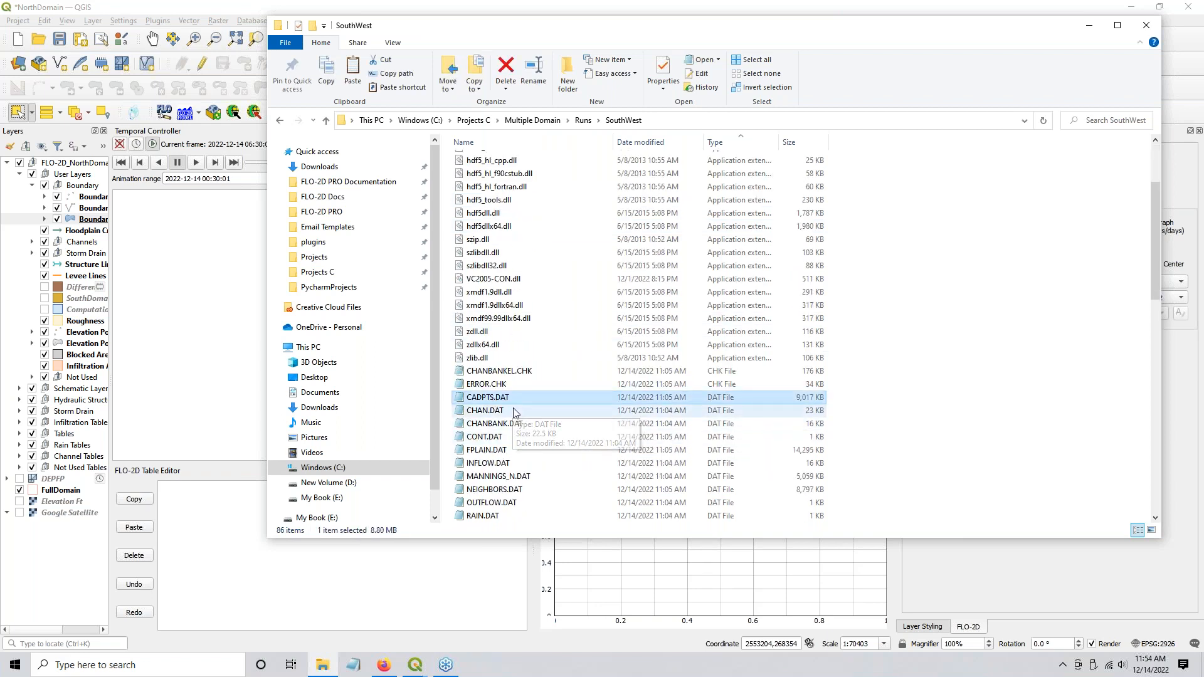
{"action": "key", "text": "F2"}
{"action": "left_click", "coordinate": [494, 398]}
{"action": "key", "text": "Delete"}
{"action": "key", "text": "Delete"}
{"action": "key", "text": "Delete"}
{"action": "key", "text": "Delete"}
{"action": "key", "text": "Delete"}
{"action": "key", "text": "Delete"}
{"action": "key", "text": "Delete"}
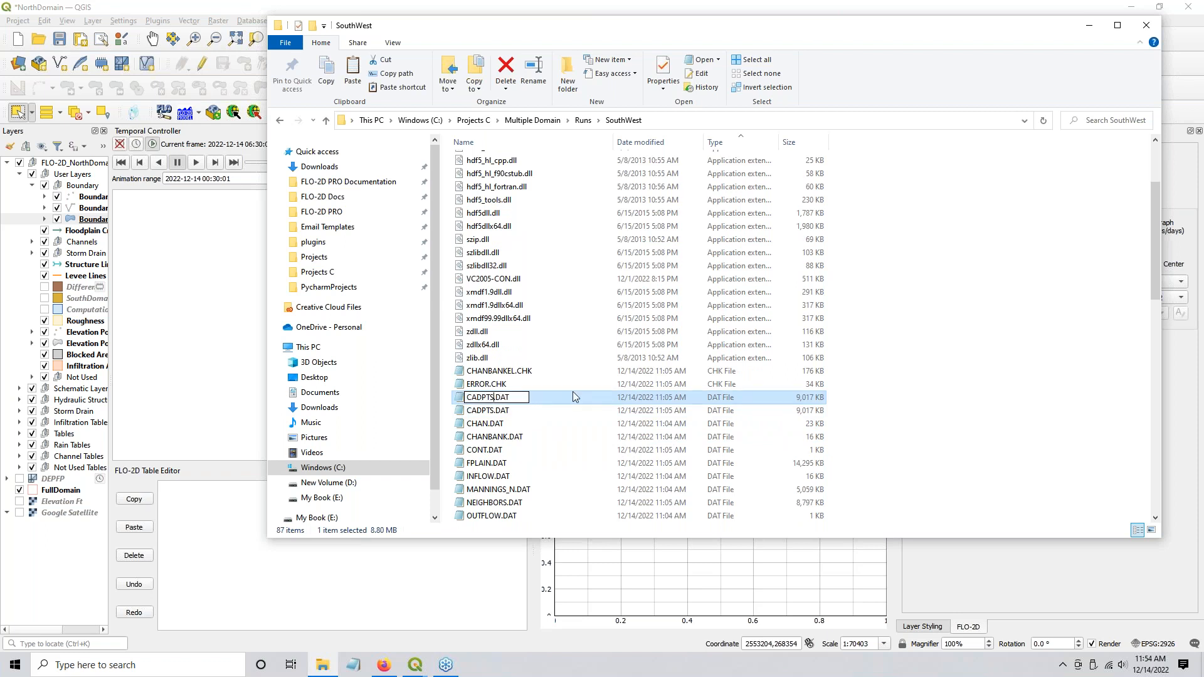
{"action": "type", "text": "_DS1"}
{"action": "key", "text": "Return"}
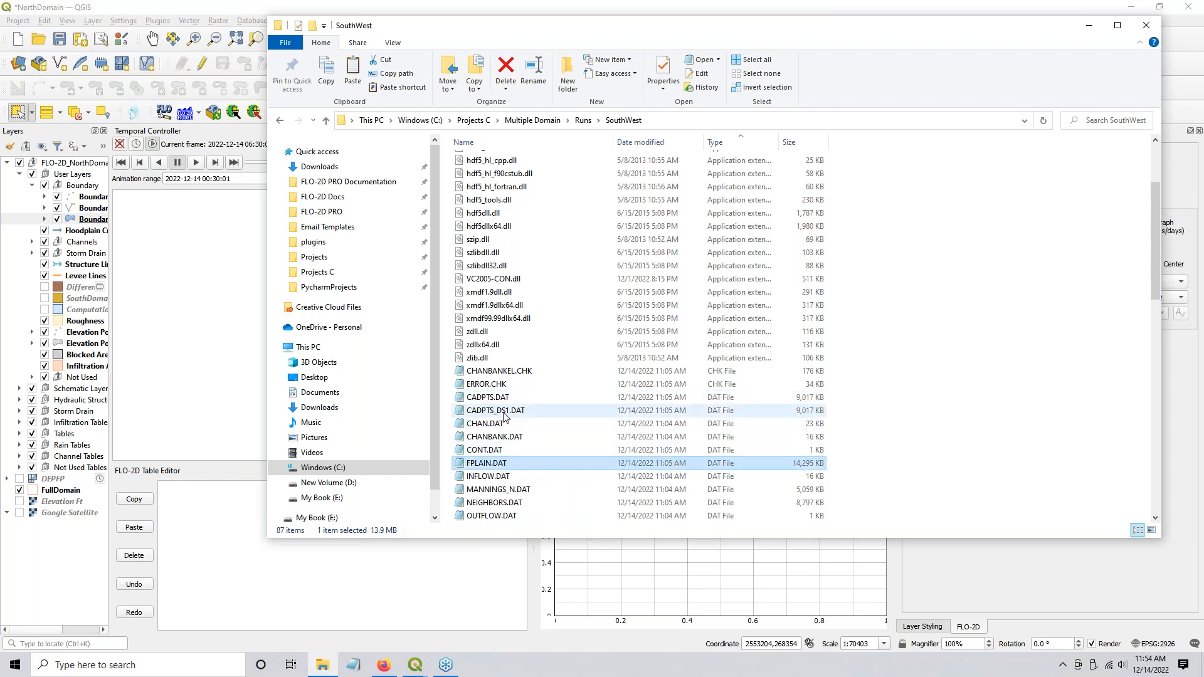
Step: Copy CADPTS_DS1.DAT from the SouthWest run folder into the North60ft Grid 2 domains folder
{"action": "left_click", "coordinate": [583, 120]}
{"action": "double_click", "coordinate": [505, 186]}
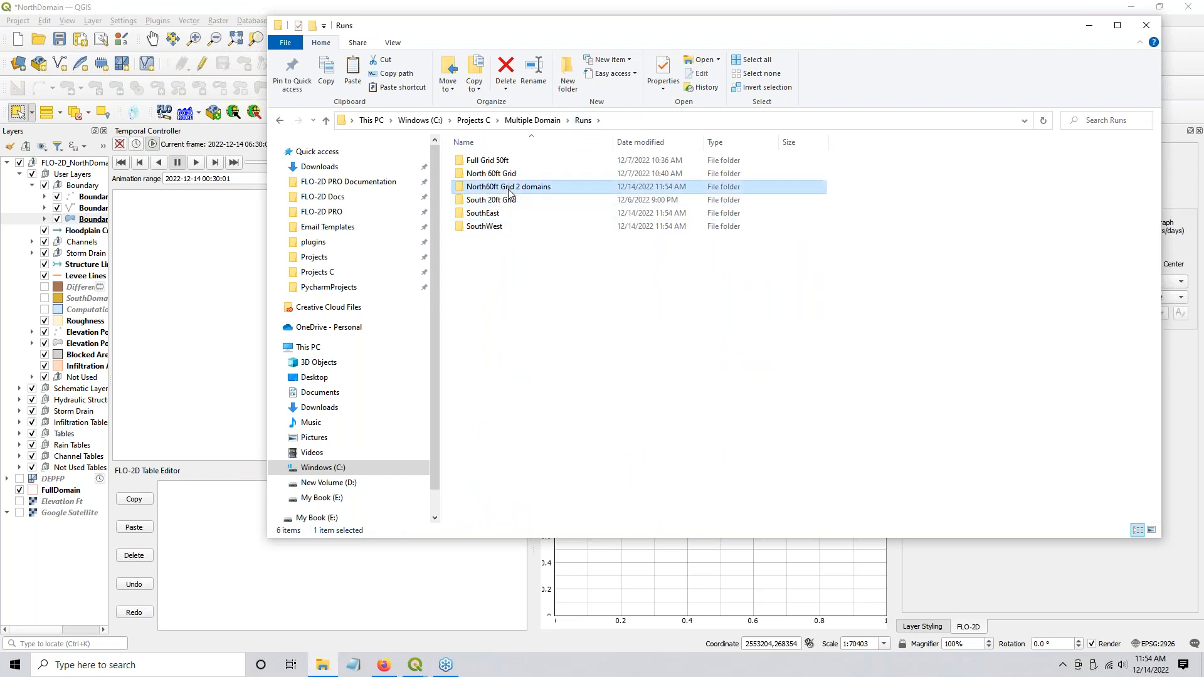
{"action": "key", "text": "ctrl+v"}
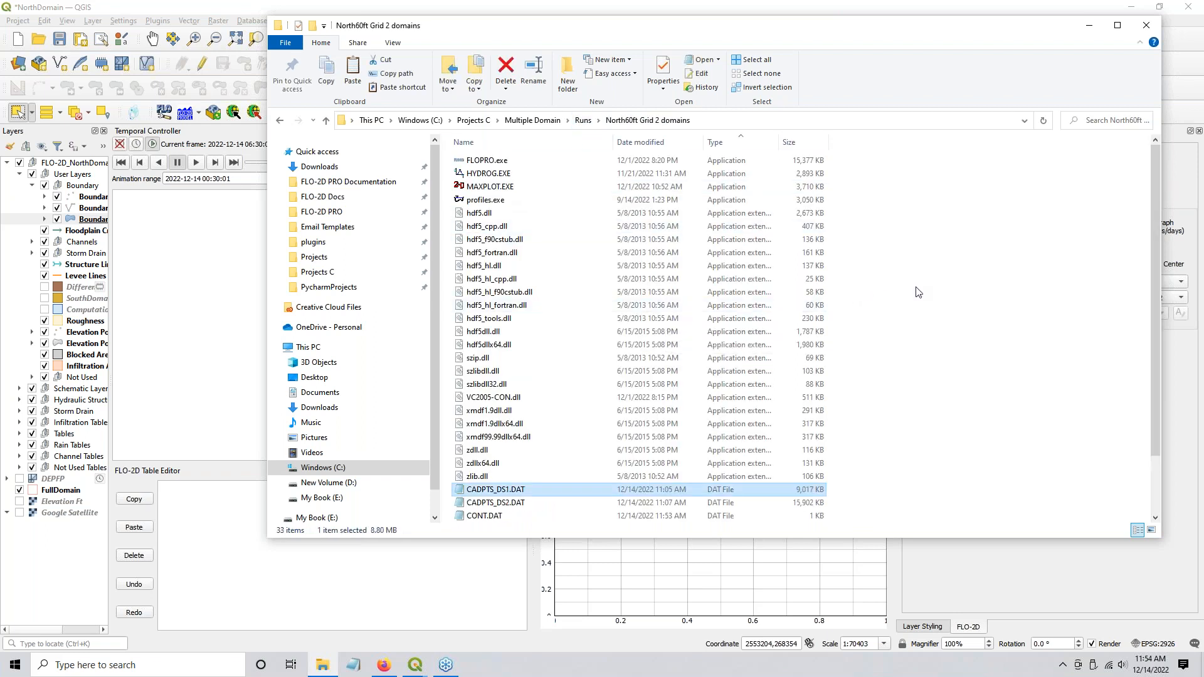
Step: Open the completed North 60ft Grid run folder, sort its files by type and review the DAT files
{"action": "left_click", "coordinate": [581, 122]}
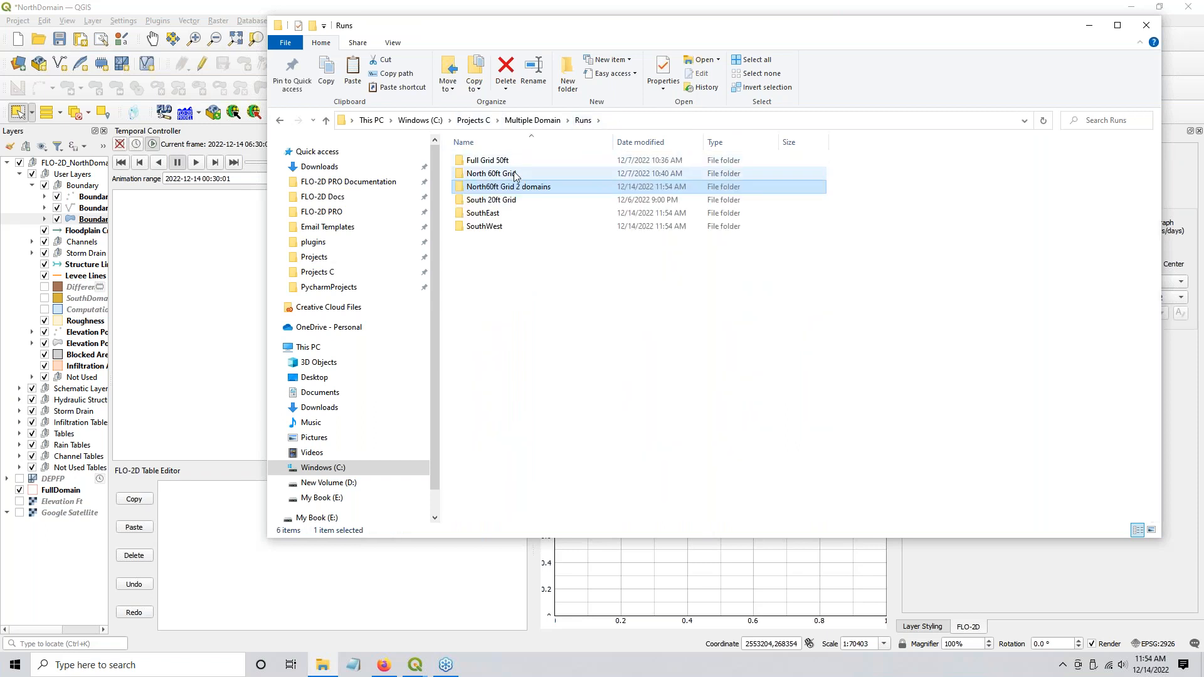
{"action": "double_click", "coordinate": [516, 176]}
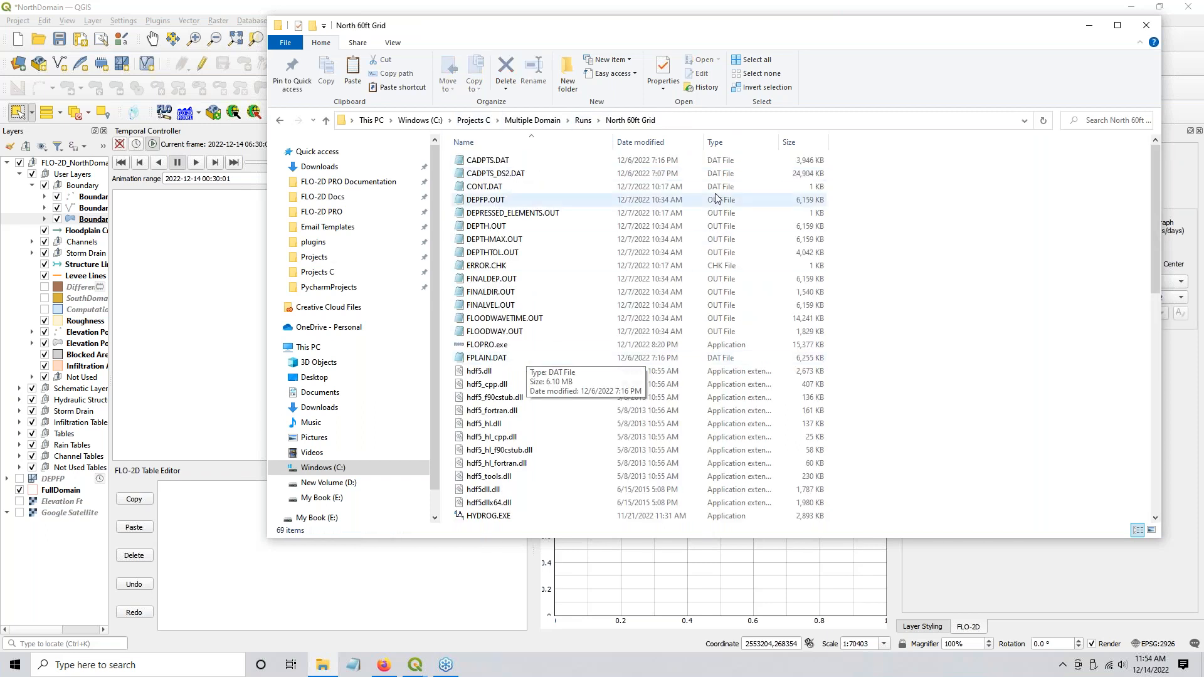
{"action": "left_click", "coordinate": [735, 143]}
{"action": "scroll", "coordinate": [506, 397], "scroll_direction": "down", "scroll_amount": 5}
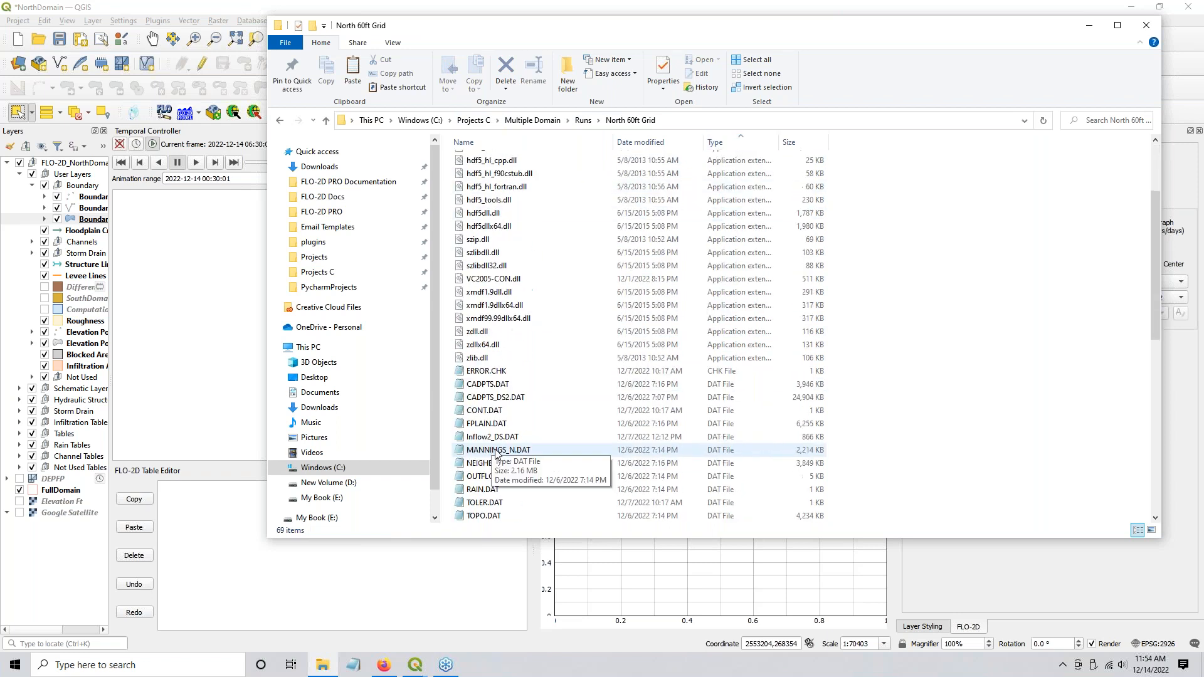
Step: Open the North60ft Grid 2 domains run folder and review its DAT files, including the contents of RAIN.DAT
{"action": "left_click", "coordinate": [584, 121]}
{"action": "double_click", "coordinate": [497, 186]}
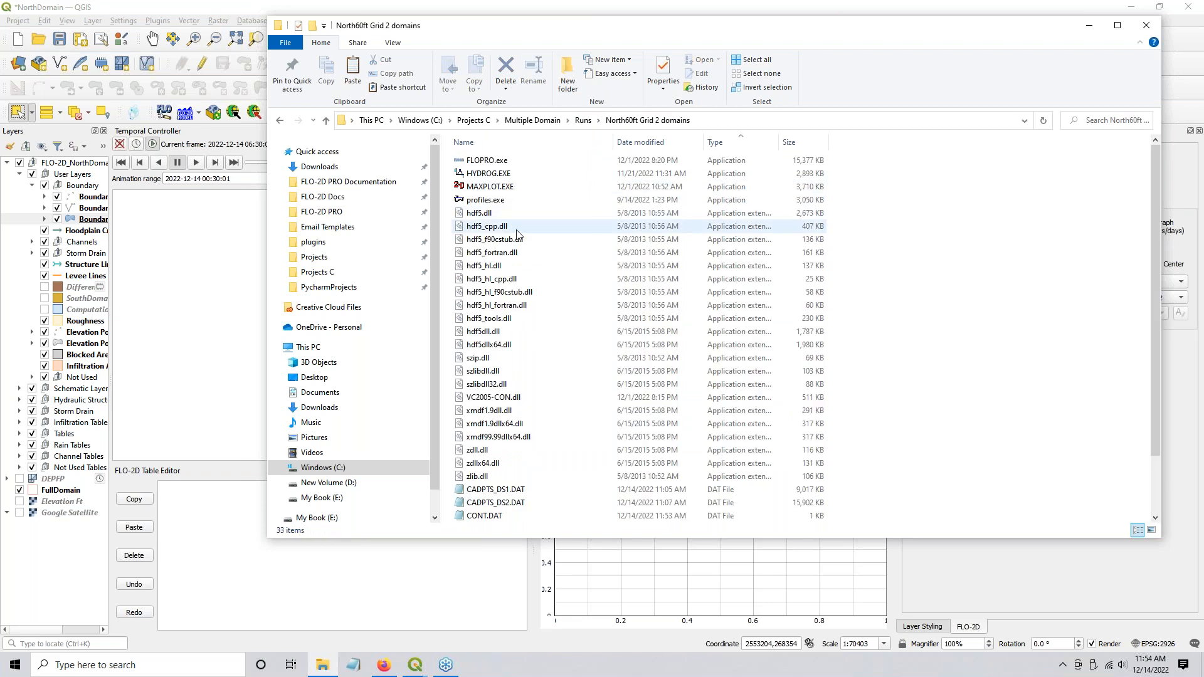
{"action": "scroll", "coordinate": [511, 320], "scroll_direction": "down", "scroll_amount": 2}
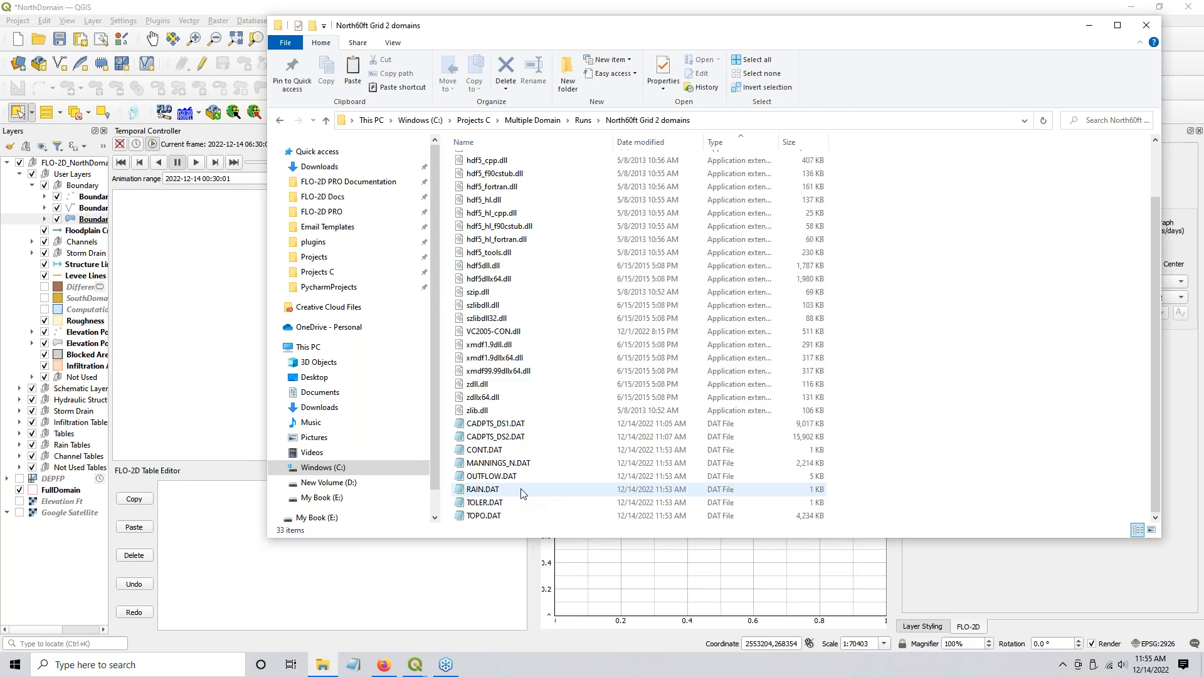
{"action": "double_click", "coordinate": [492, 490]}
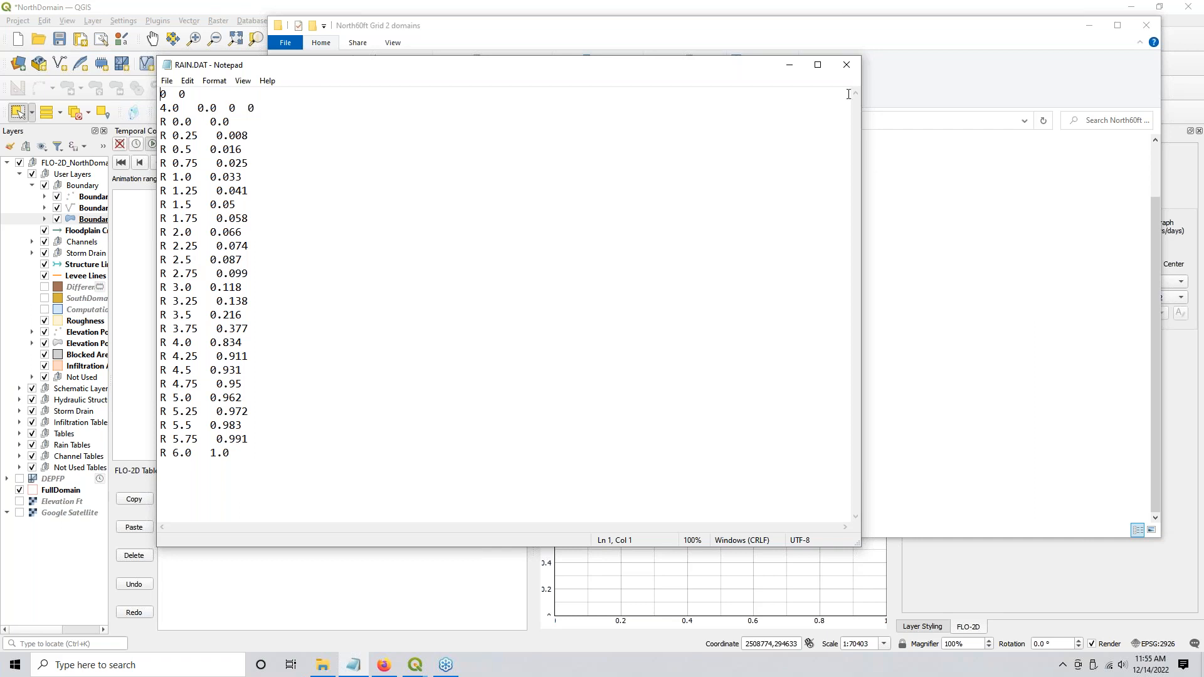
{"action": "left_click", "coordinate": [846, 65]}
{"action": "left_click", "coordinate": [492, 505]}
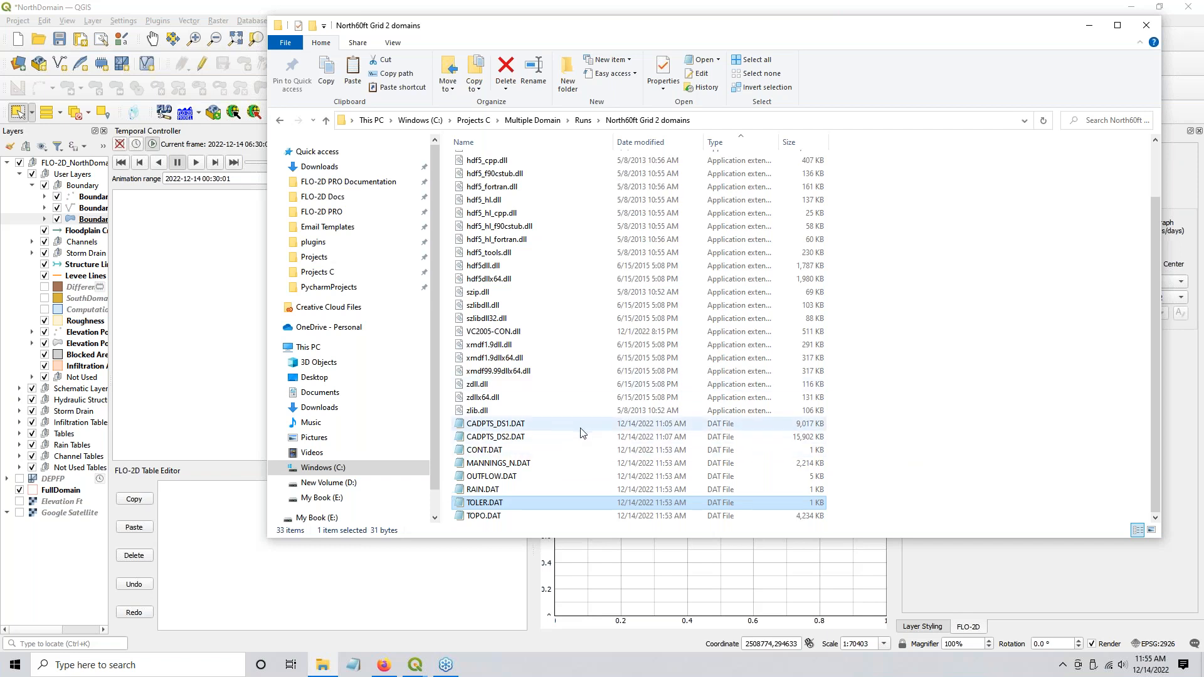
Step: Run the FLOPRO.exe simulation from the North60ft Grid 2 domains folder and minimize its volume conservation window
{"action": "left_click", "coordinate": [864, 401]}
{"action": "scroll", "coordinate": [690, 282], "scroll_direction": "up", "scroll_amount": 2}
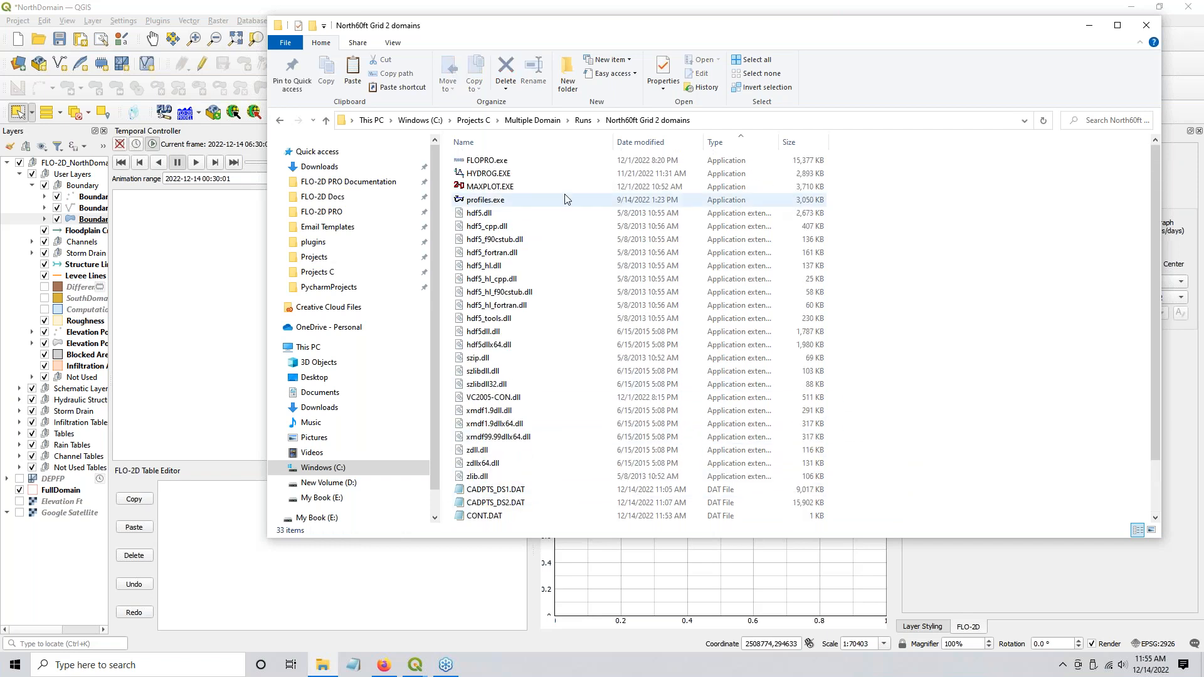
{"action": "double_click", "coordinate": [493, 161]}
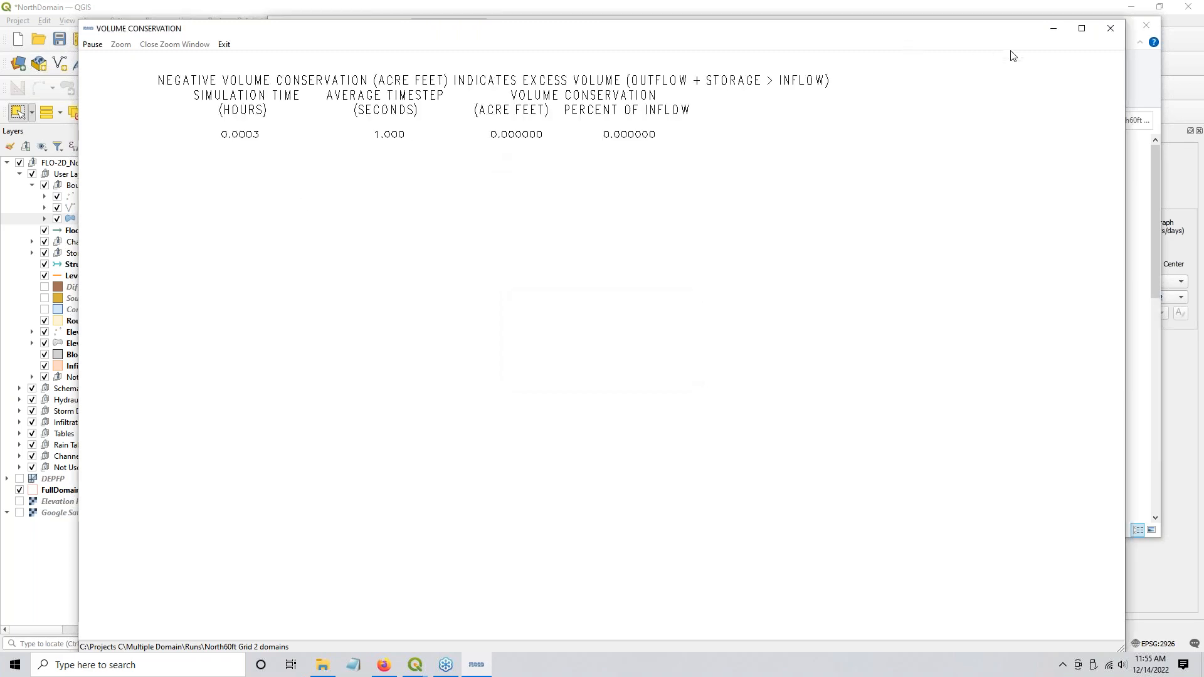
{"action": "left_click", "coordinate": [1053, 28]}
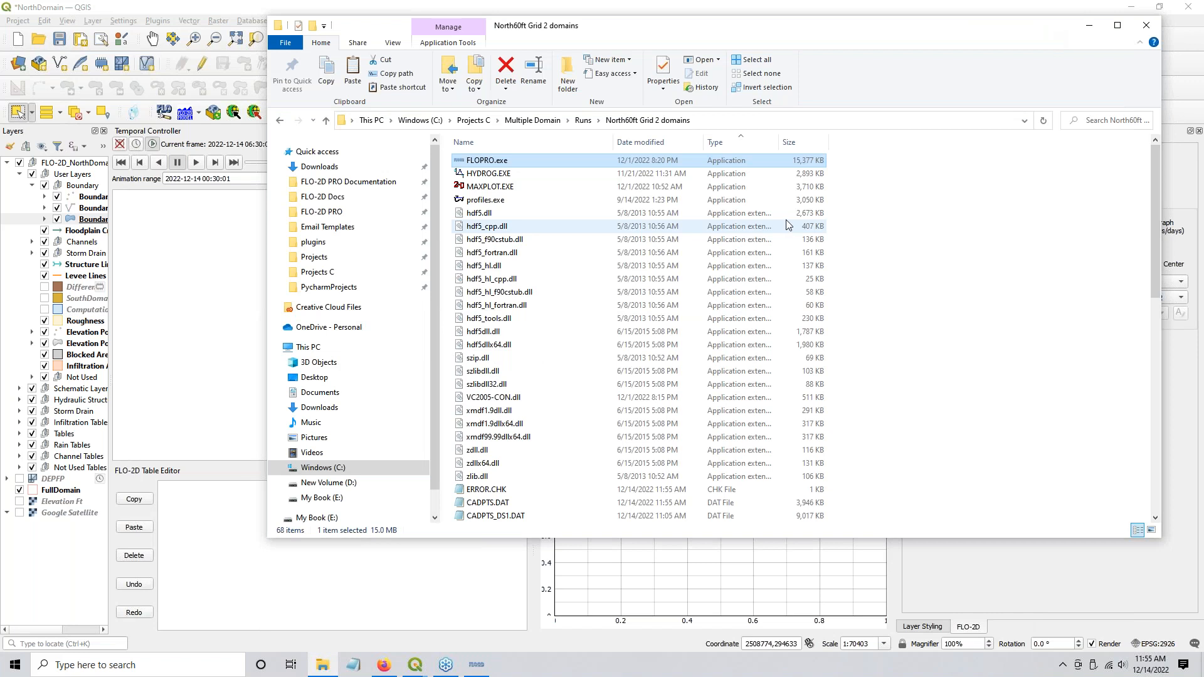
Step: Check the DAT and OUT files in the North60ft Grid 2 domains folder and minimize the folder window
{"action": "scroll", "coordinate": [919, 328], "scroll_direction": "down", "scroll_amount": 4}
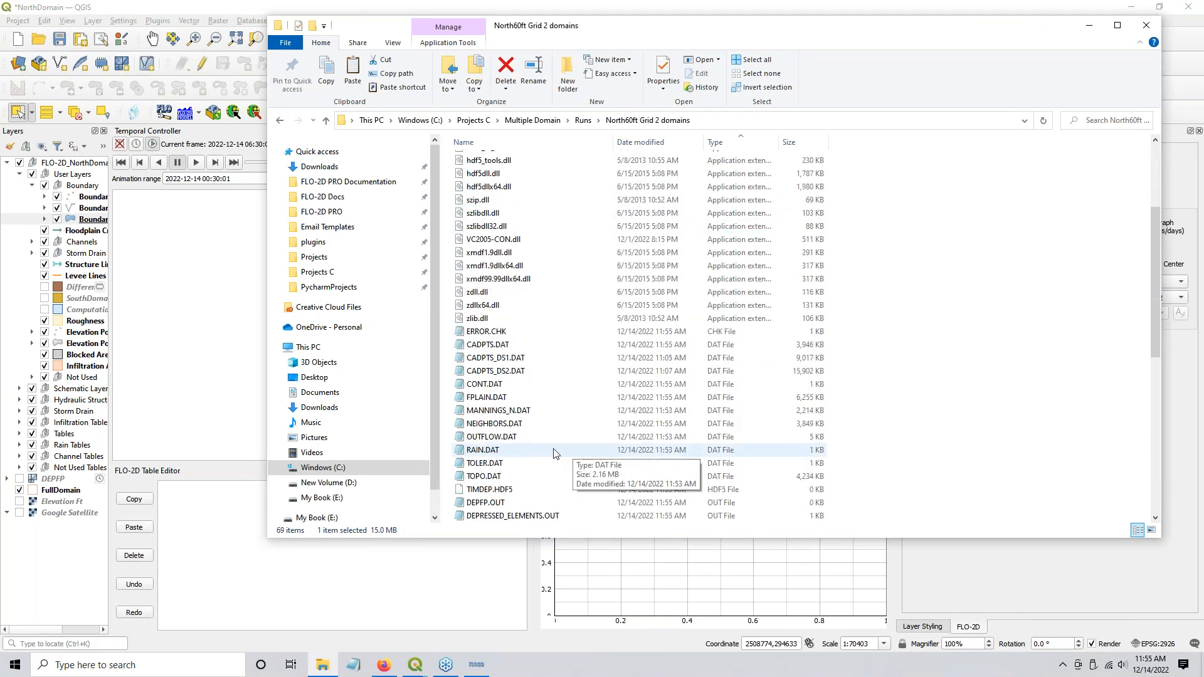
{"action": "scroll", "coordinate": [554, 453], "scroll_direction": "down", "scroll_amount": 2}
{"action": "scroll", "coordinate": [500, 402], "scroll_direction": "down", "scroll_amount": 3}
{"action": "scroll", "coordinate": [502, 403], "scroll_direction": "up", "scroll_amount": 3}
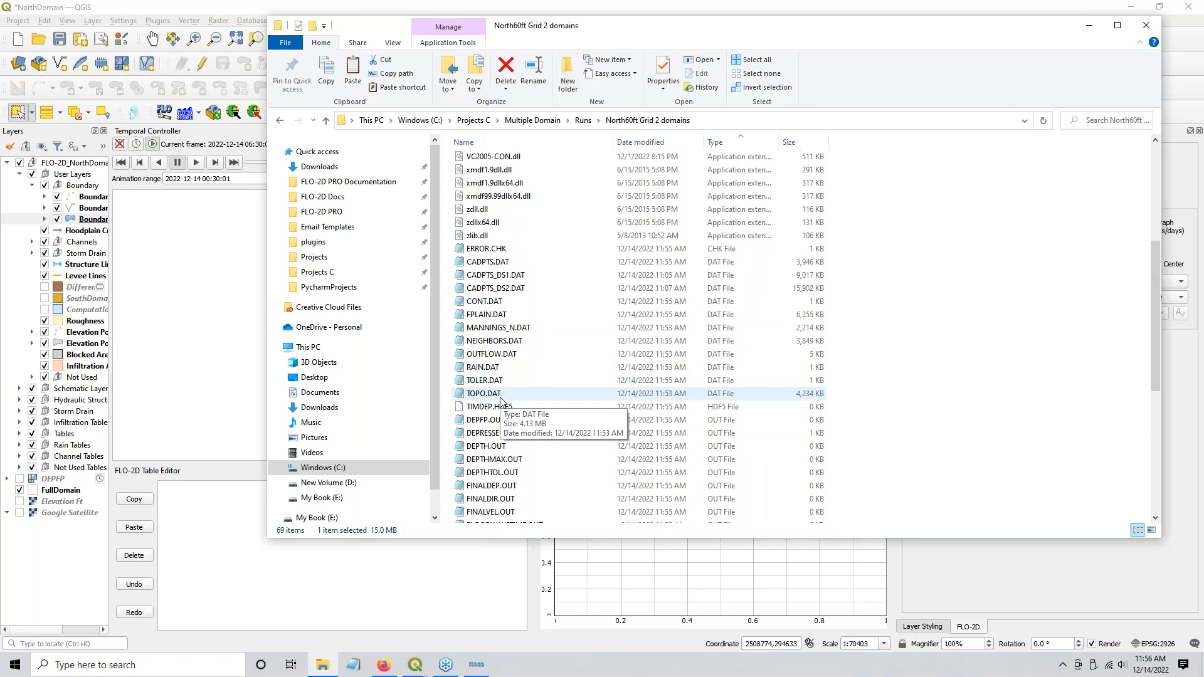
{"action": "left_click", "coordinate": [1092, 25]}
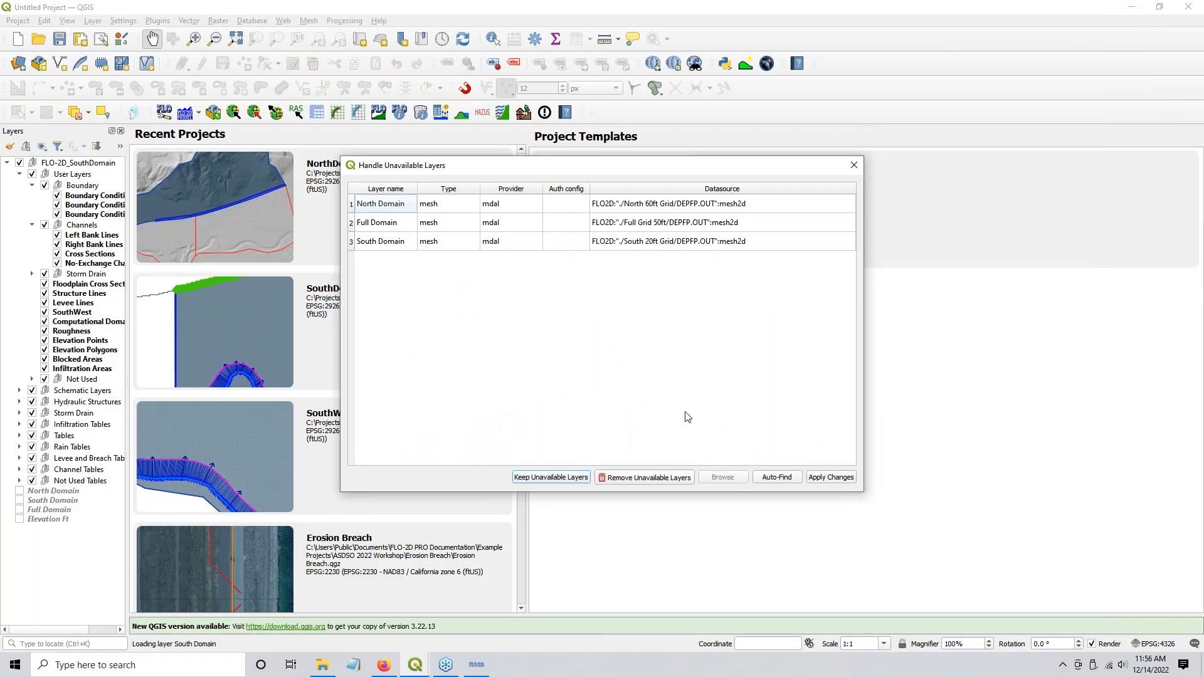
Step: Remove the unavailable mesh layers from the SouthDomain project and load its FLO-2D model from SouthDomain.gpkg
{"action": "left_click", "coordinate": [619, 479]}
{"action": "left_click", "coordinate": [672, 347]}
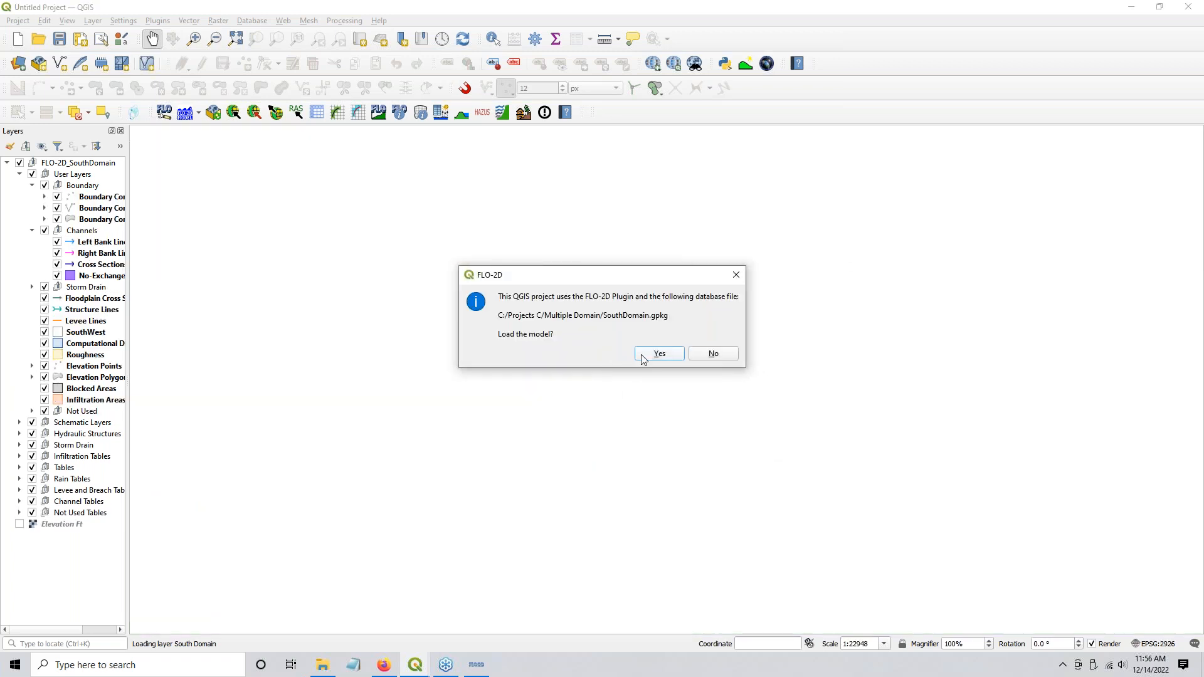
{"action": "left_click", "coordinate": [642, 358]}
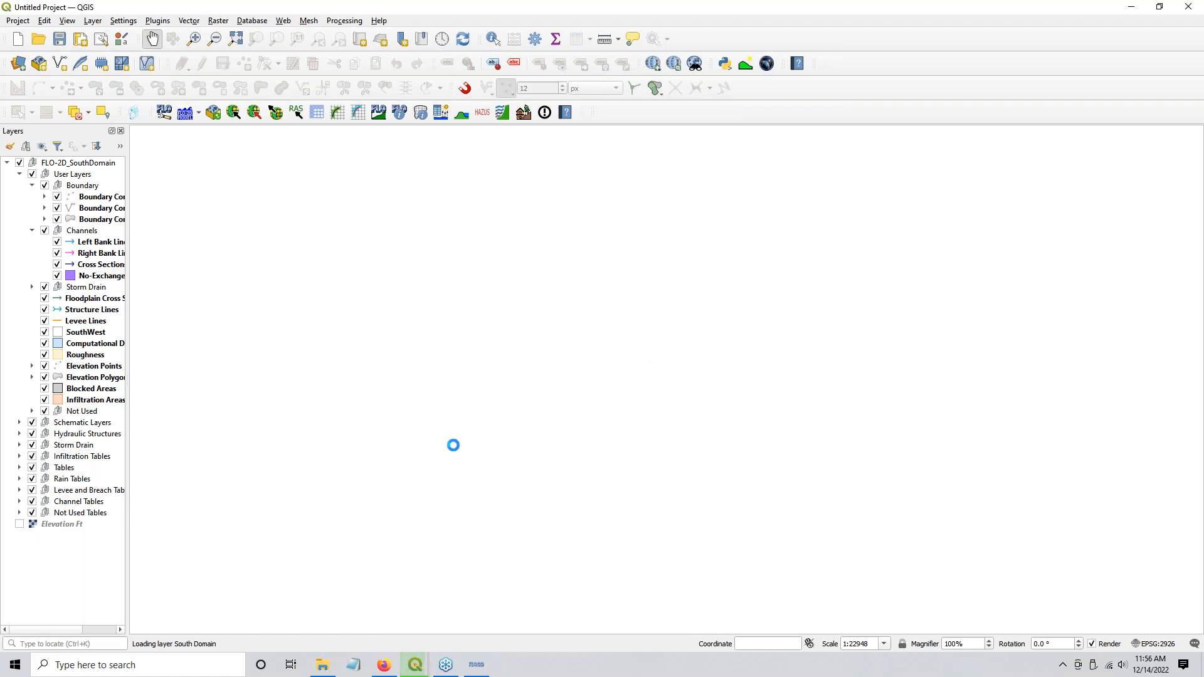
{"action": "mouse_move", "coordinate": [415, 664]}
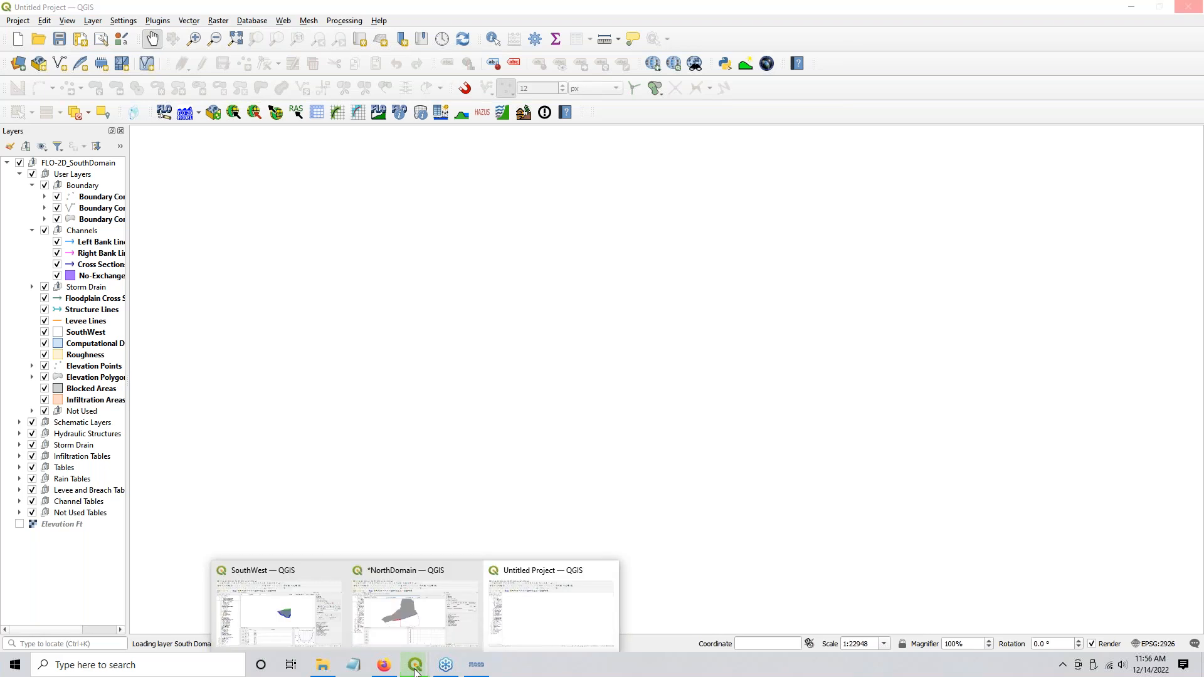
{"action": "left_click", "coordinate": [528, 632]}
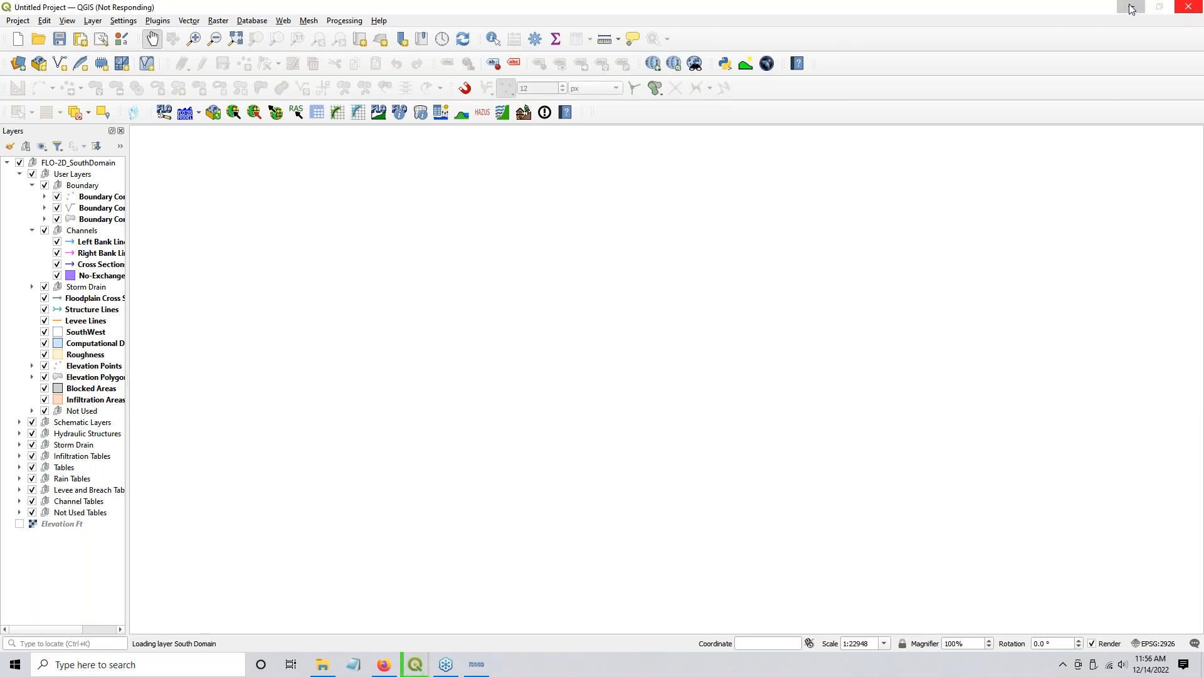
{"action": "left_click", "coordinate": [1131, 8]}
{"action": "mouse_move", "coordinate": [415, 665]}
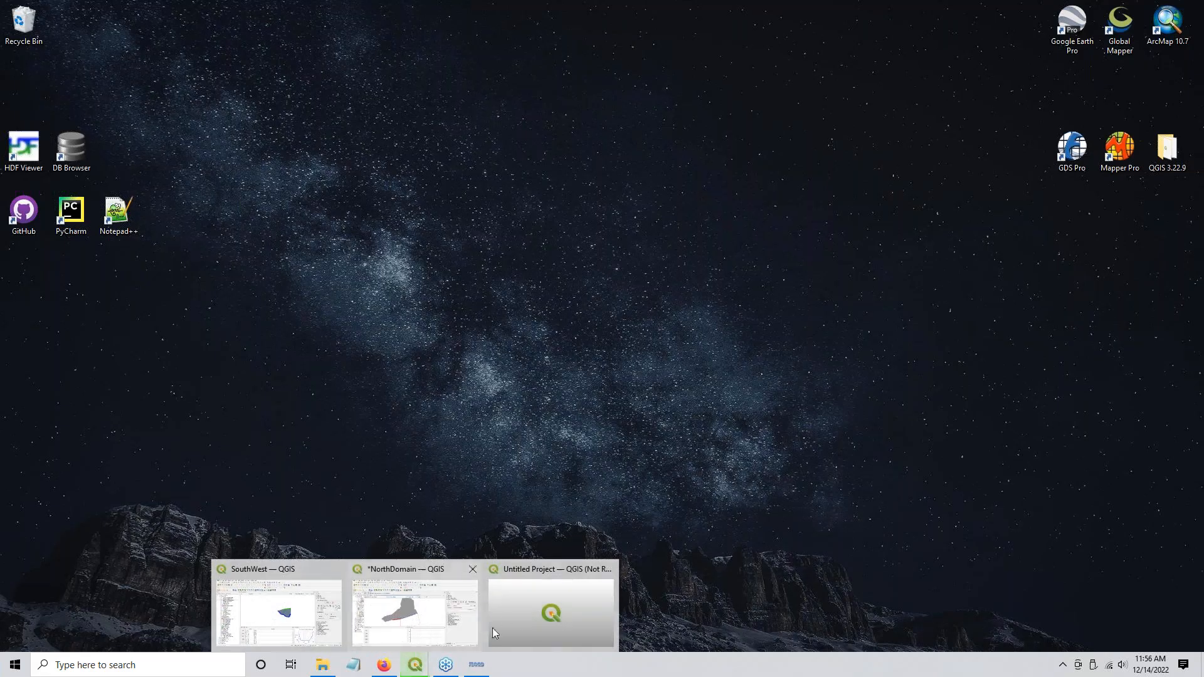
{"action": "left_click", "coordinate": [522, 606]}
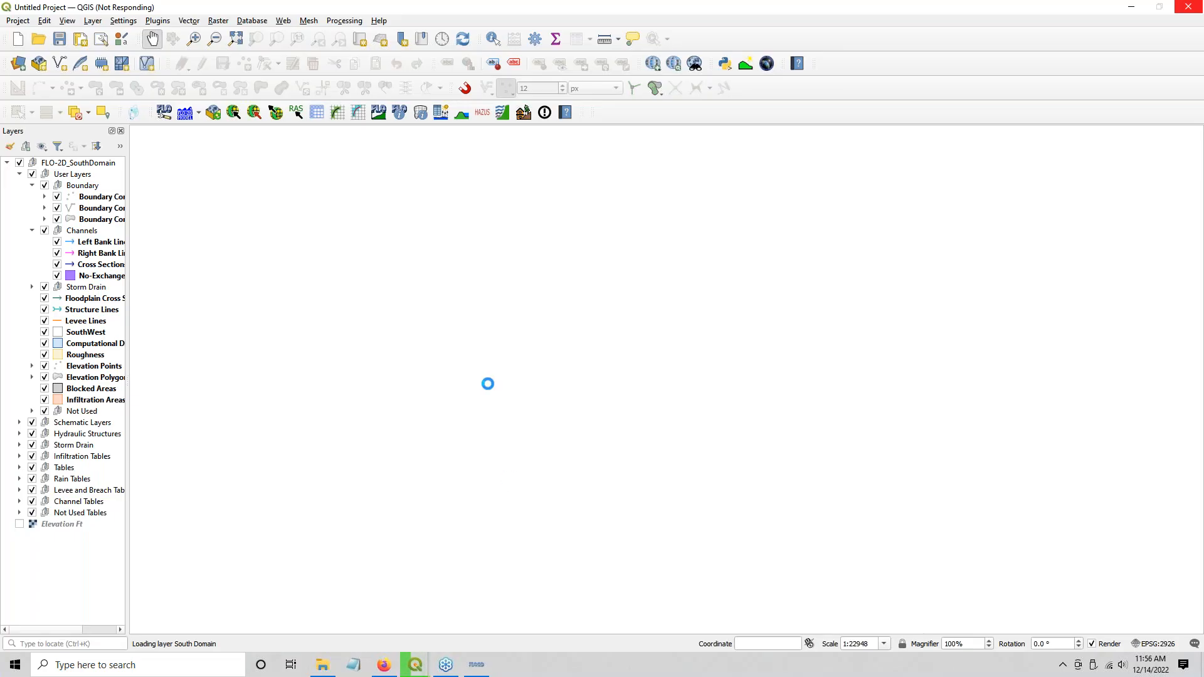
{"action": "mouse_move", "coordinate": [415, 665]}
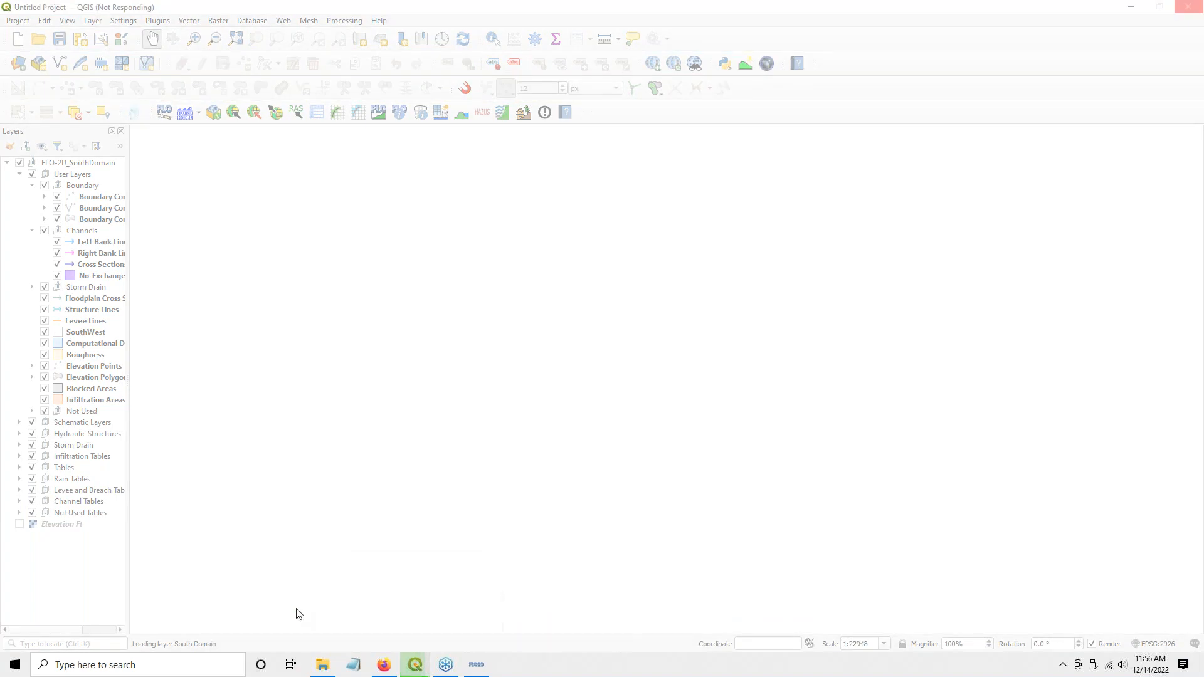
{"action": "left_click", "coordinate": [300, 611]}
{"action": "left_click", "coordinate": [429, 607]}
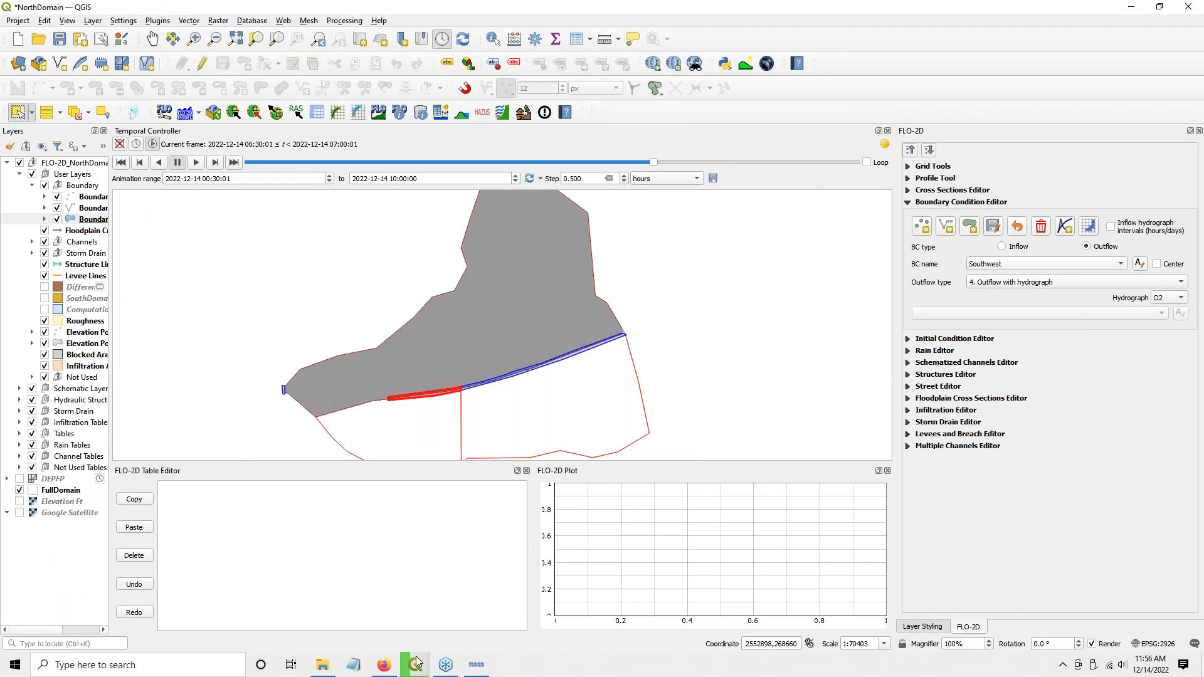
{"action": "mouse_move", "coordinate": [415, 664]}
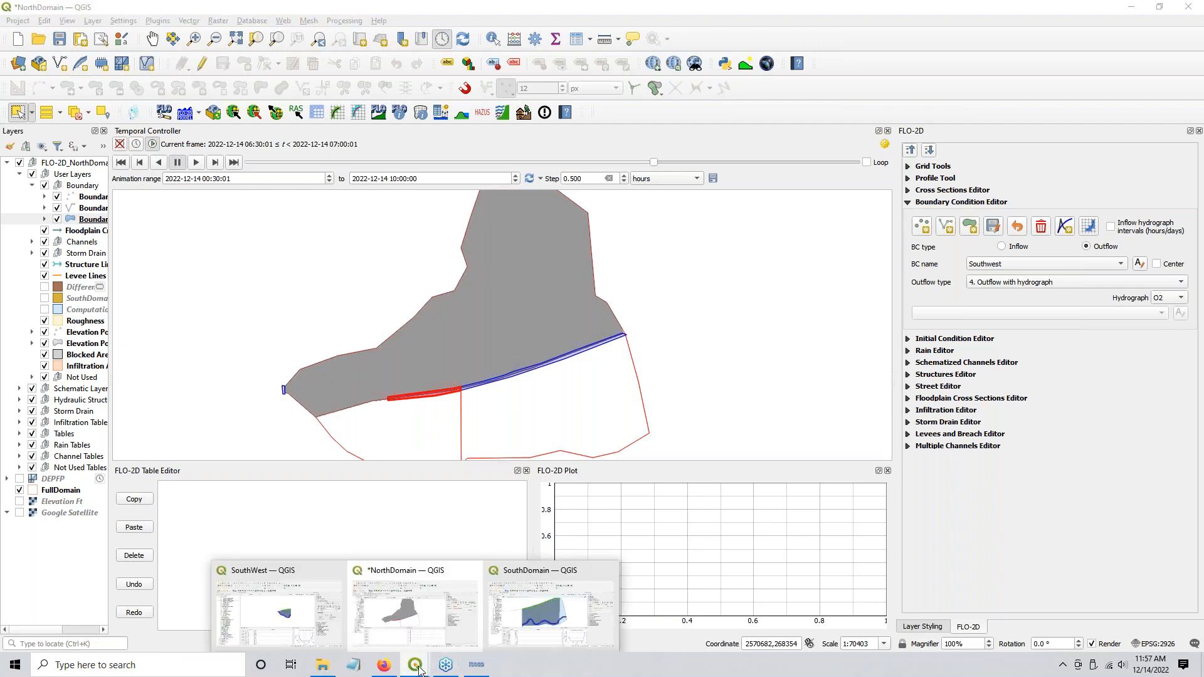
Step: View the domain and its inflow boundary in the SouthDomain project, and view the same in the SouthWest project
{"action": "left_click", "coordinate": [541, 591]}
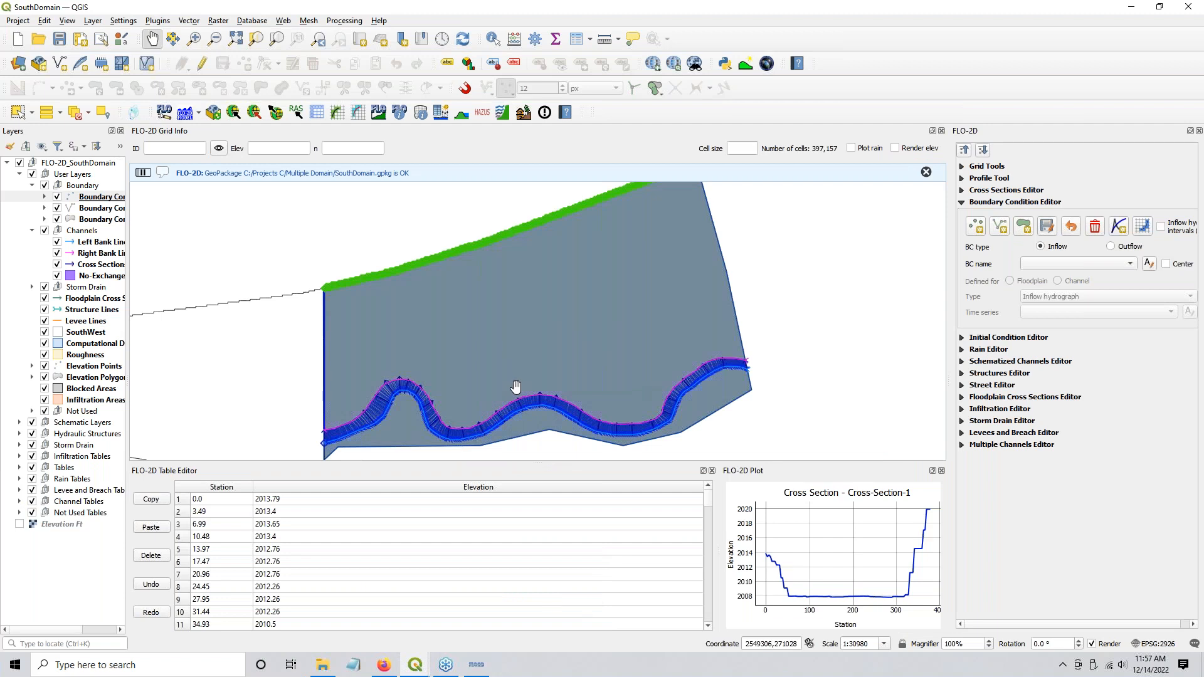
{"action": "scroll", "coordinate": [515, 385], "scroll_direction": "down", "scroll_amount": 1}
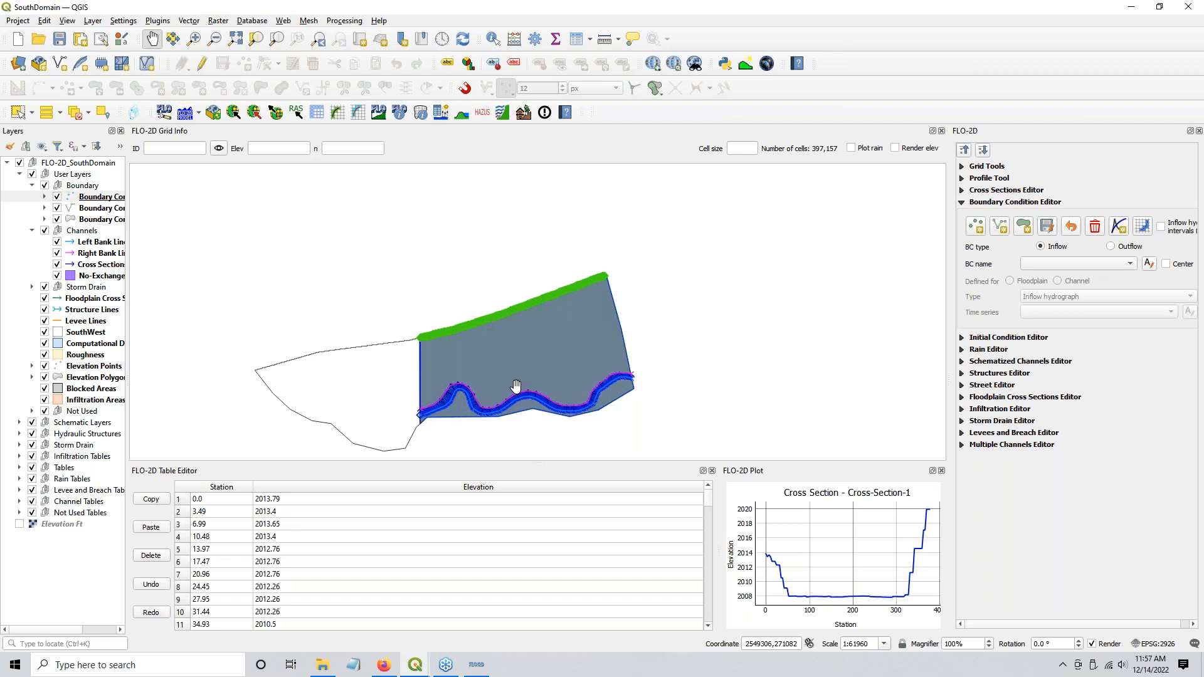
{"action": "left_click_drag", "start_coordinate": [539, 376], "coordinate": [617, 318]}
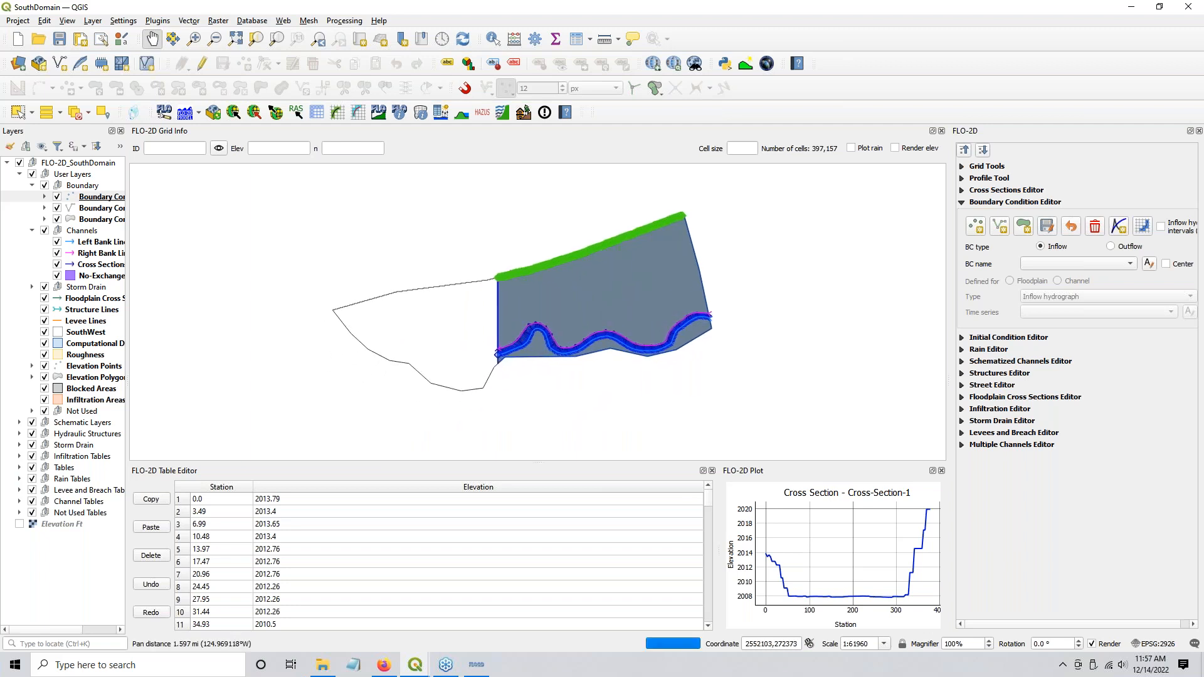
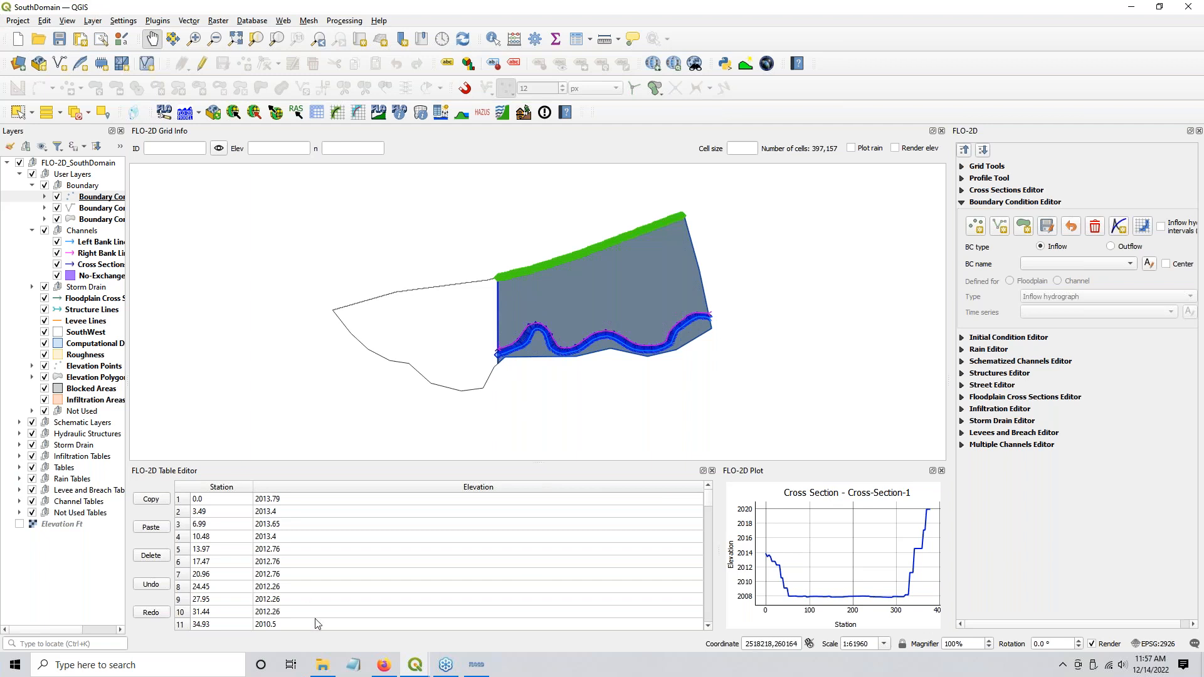
{"action": "left_click", "coordinate": [412, 669]}
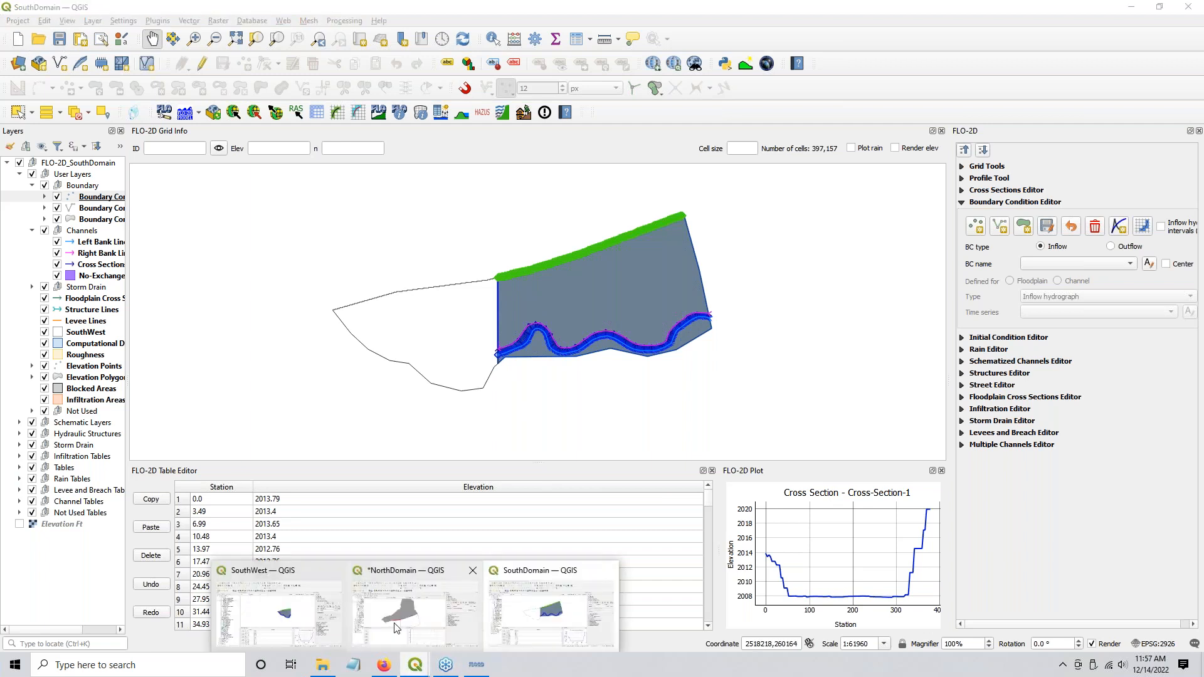
{"action": "left_click", "coordinate": [300, 621]}
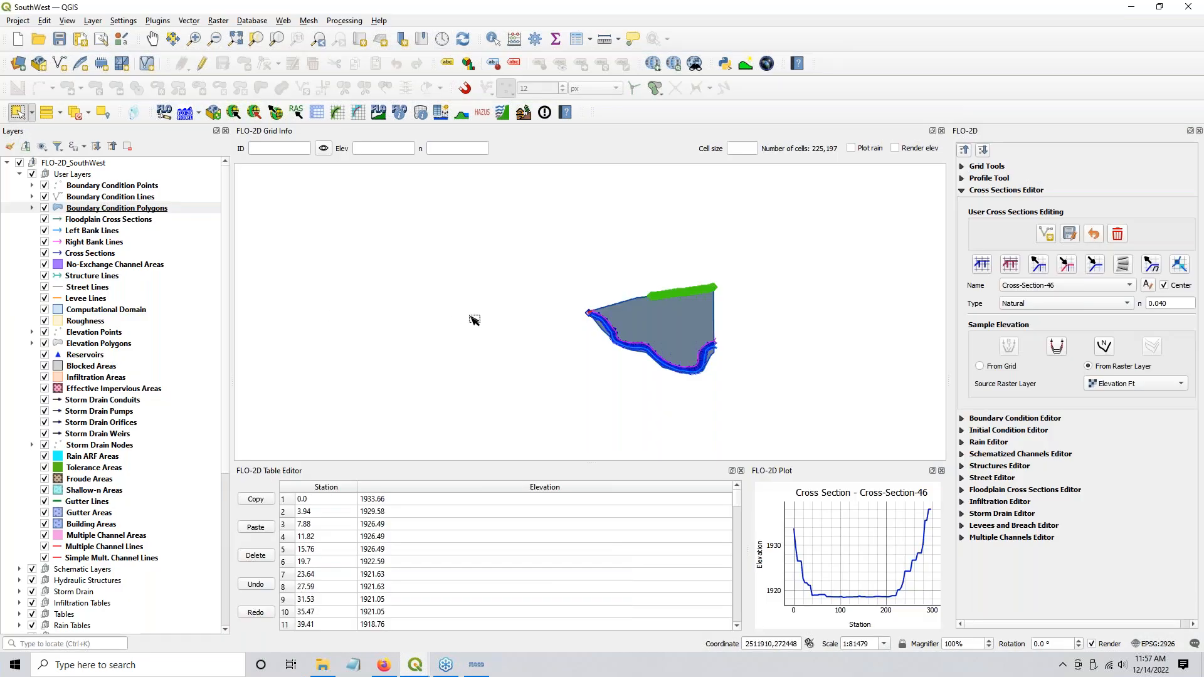
{"action": "left_click_drag", "start_coordinate": [731, 339], "coordinate": [545, 321]}
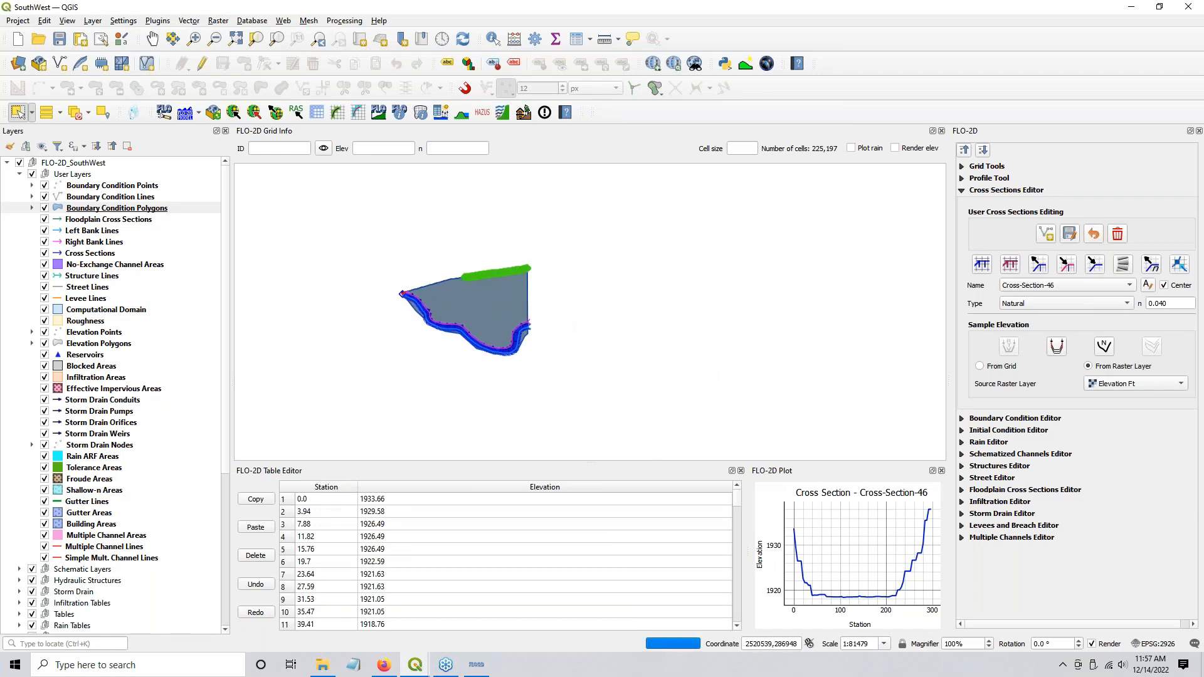
Step: Examine the SouthWest project's FLO-2D plugin settings, the Create GeoPackage dialog and the dialog for importing GeoPackage data
{"action": "left_click", "coordinate": [174, 118]}
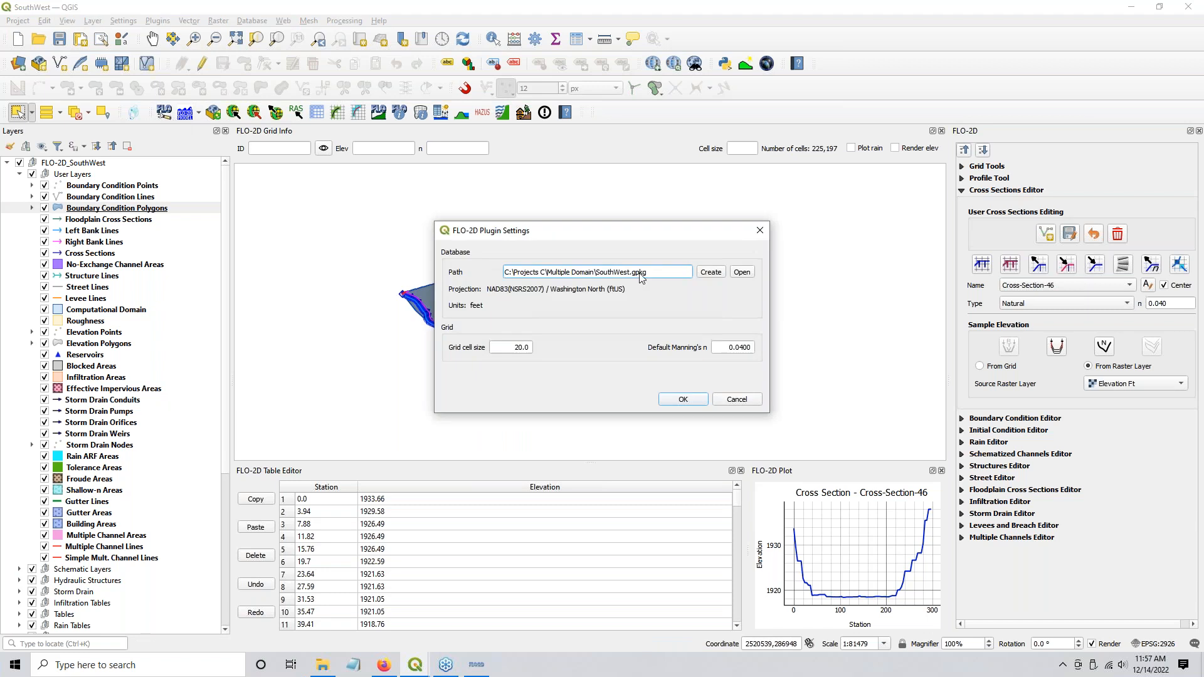
{"action": "left_click", "coordinate": [709, 273]}
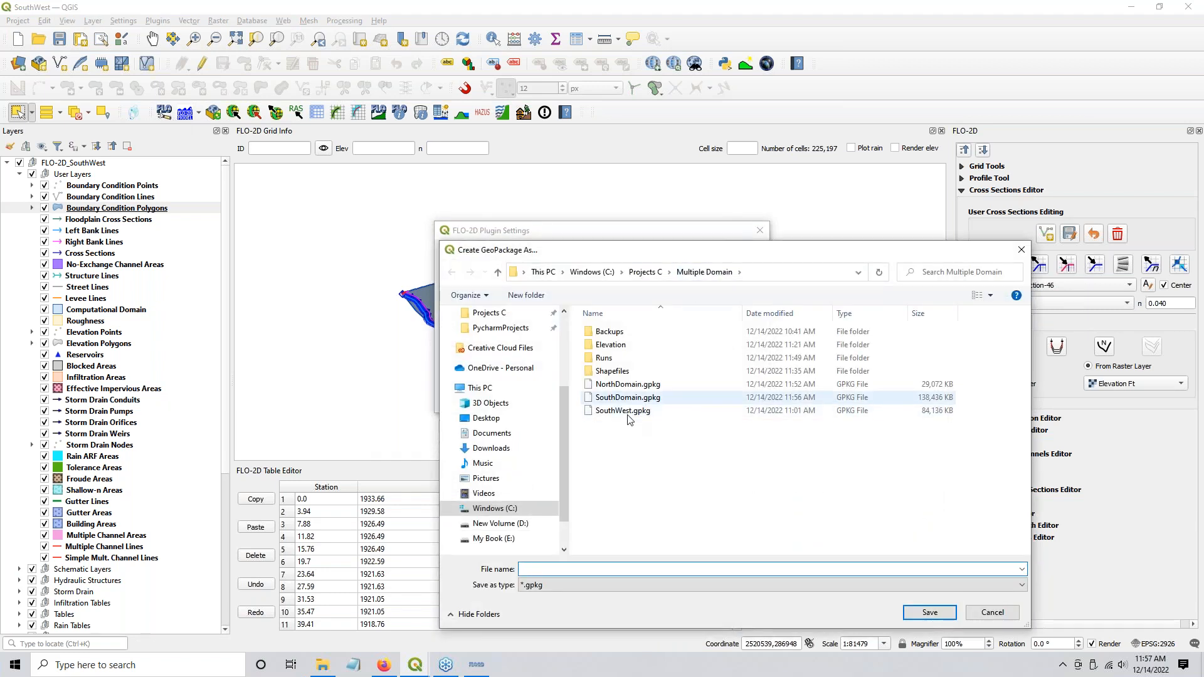
{"action": "left_click", "coordinate": [1002, 614]}
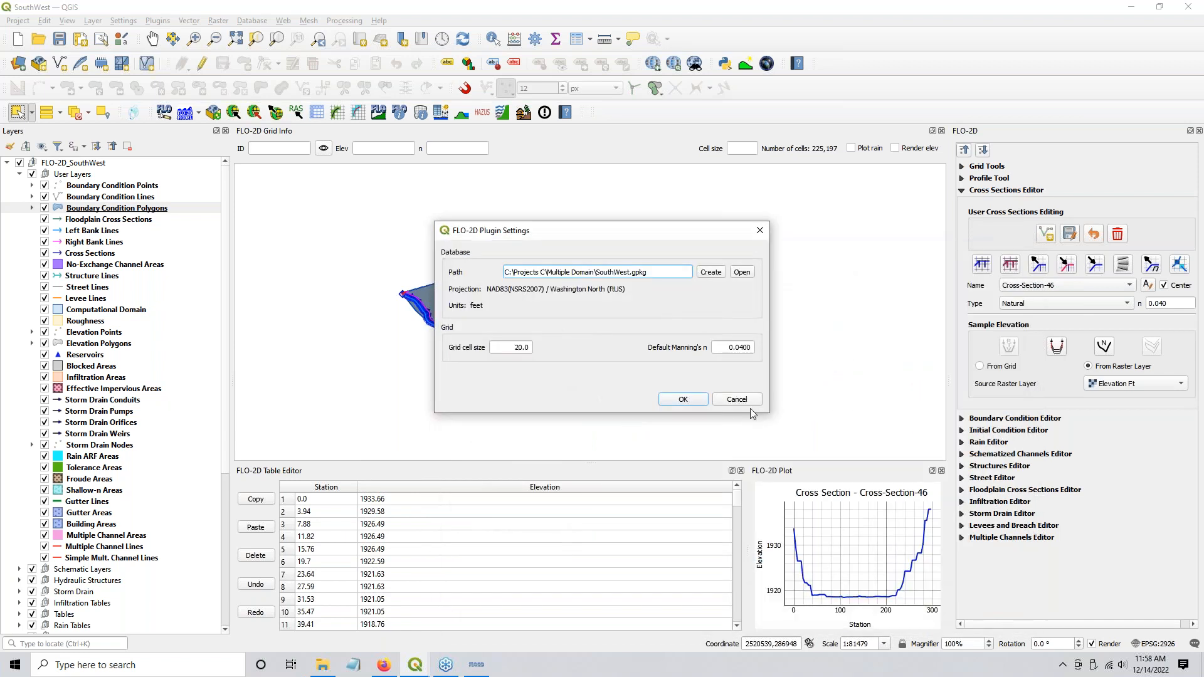
{"action": "left_click", "coordinate": [754, 400]}
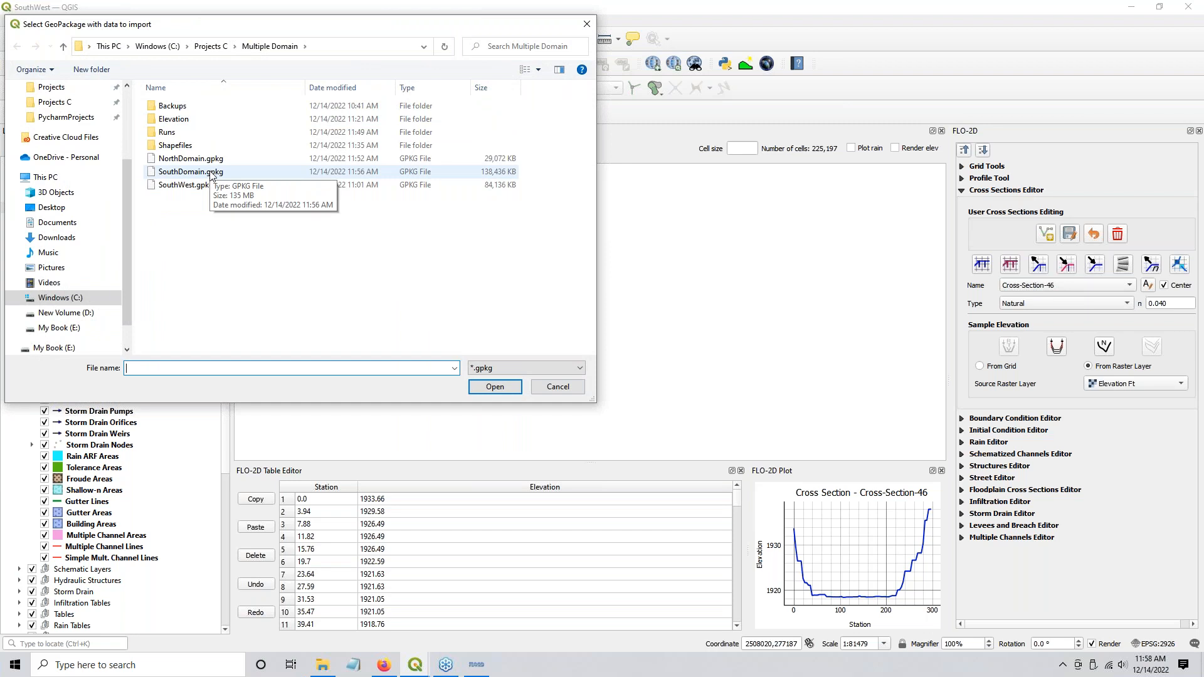
{"action": "left_click", "coordinate": [581, 386]}
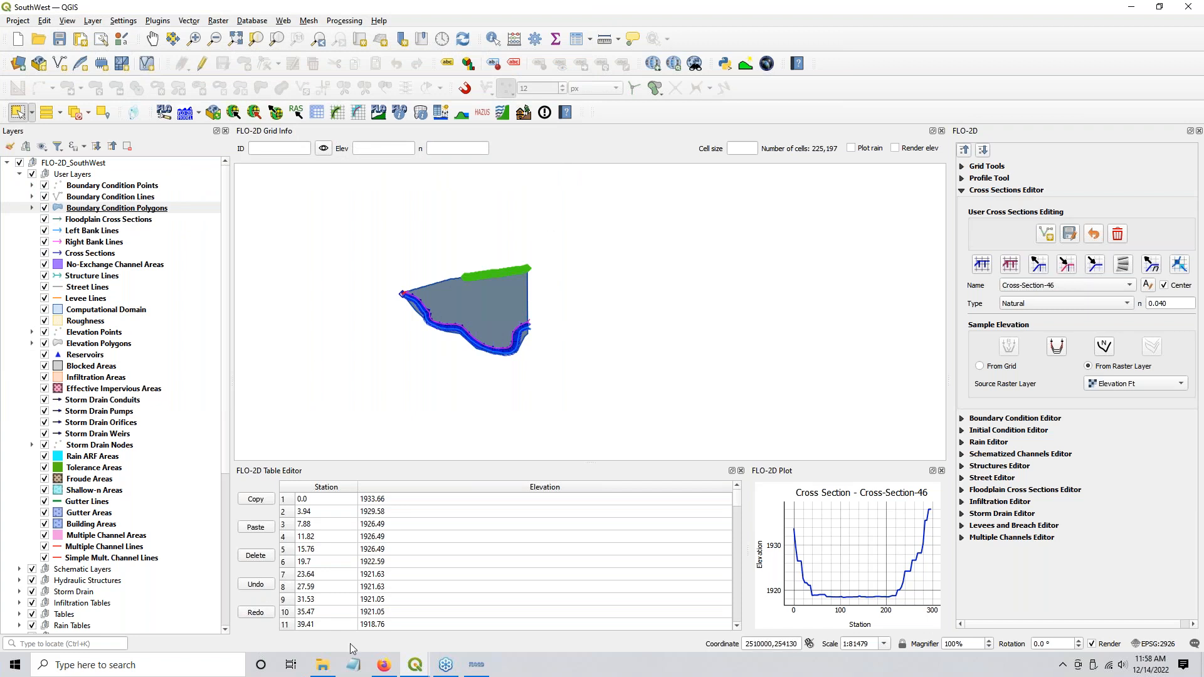
Step: Add SouthDomainClipped.shp from the Multiple Domain\Shapefiles folder to the SouthWest project
{"action": "left_click", "coordinate": [322, 665]}
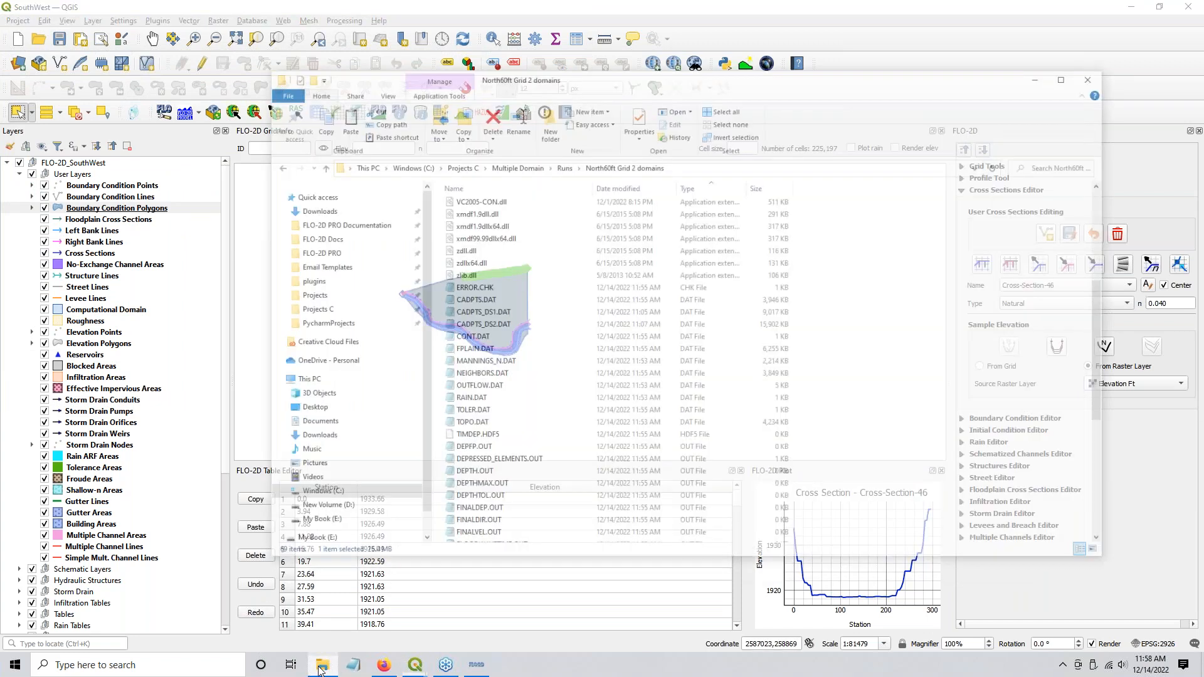
{"action": "left_click", "coordinate": [583, 120]}
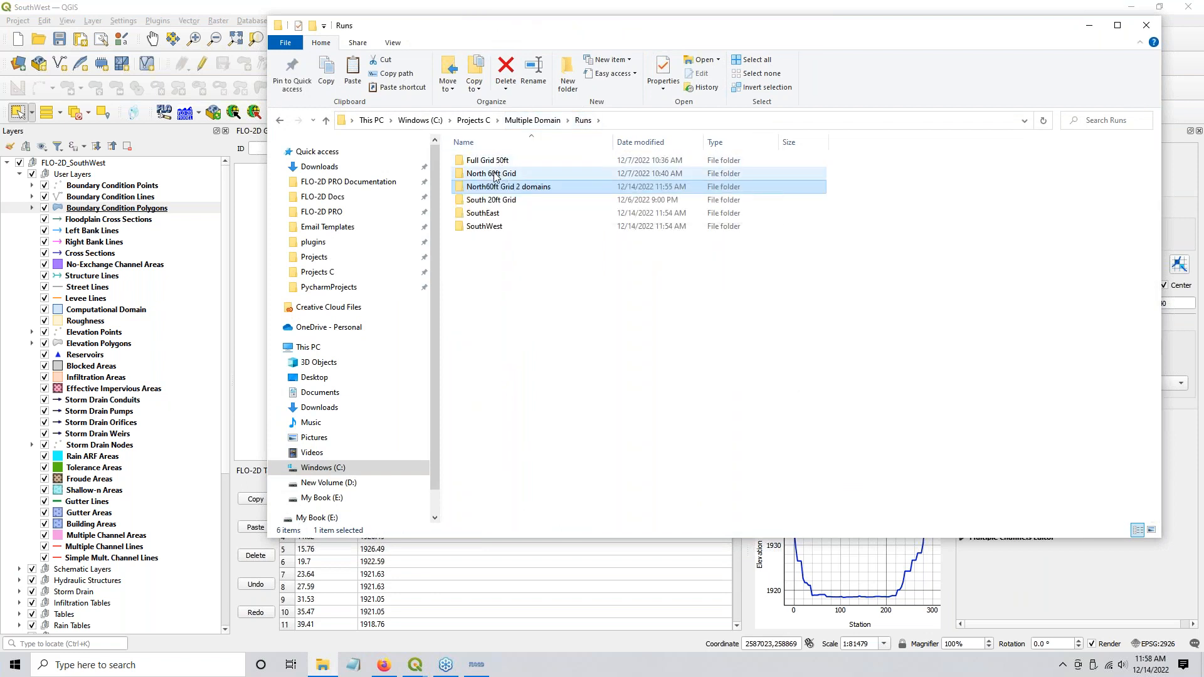
{"action": "left_click", "coordinate": [532, 119]}
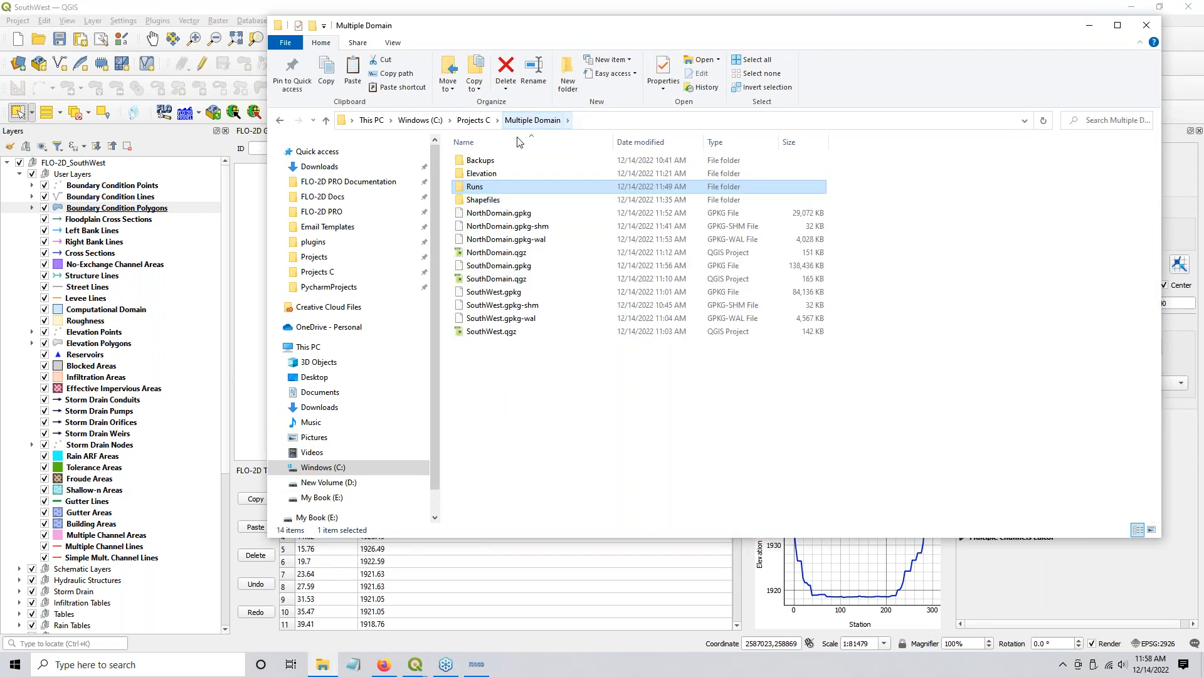
{"action": "double_click", "coordinate": [491, 206]}
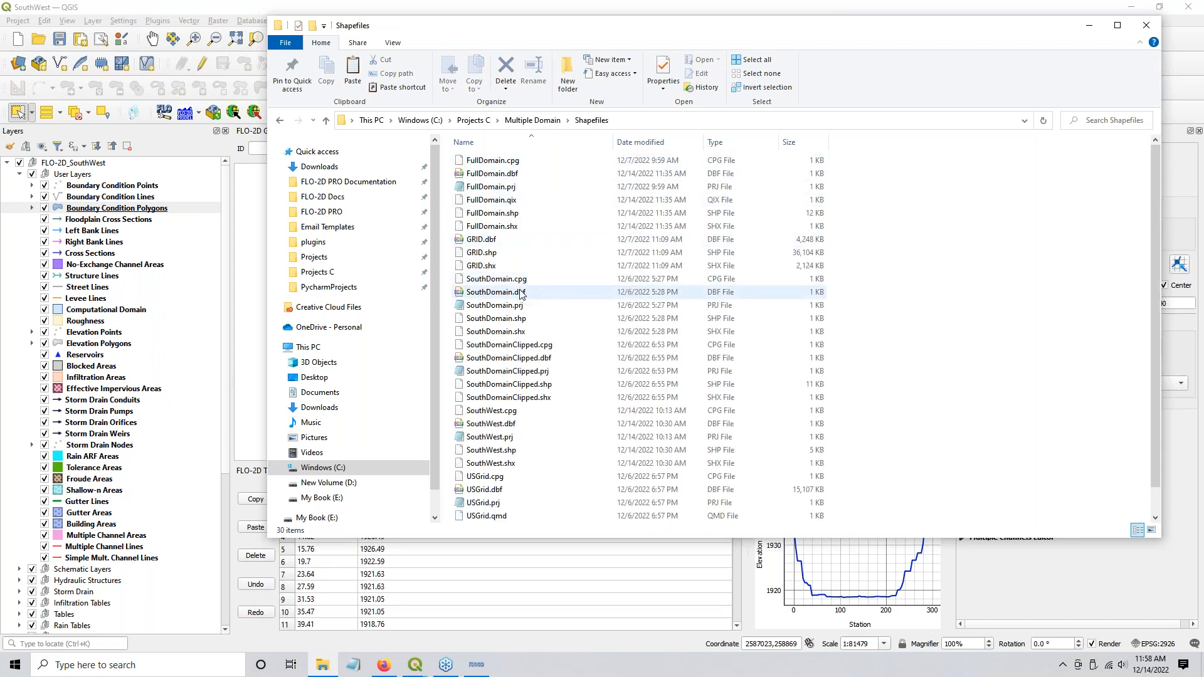
{"action": "left_click", "coordinate": [489, 321]}
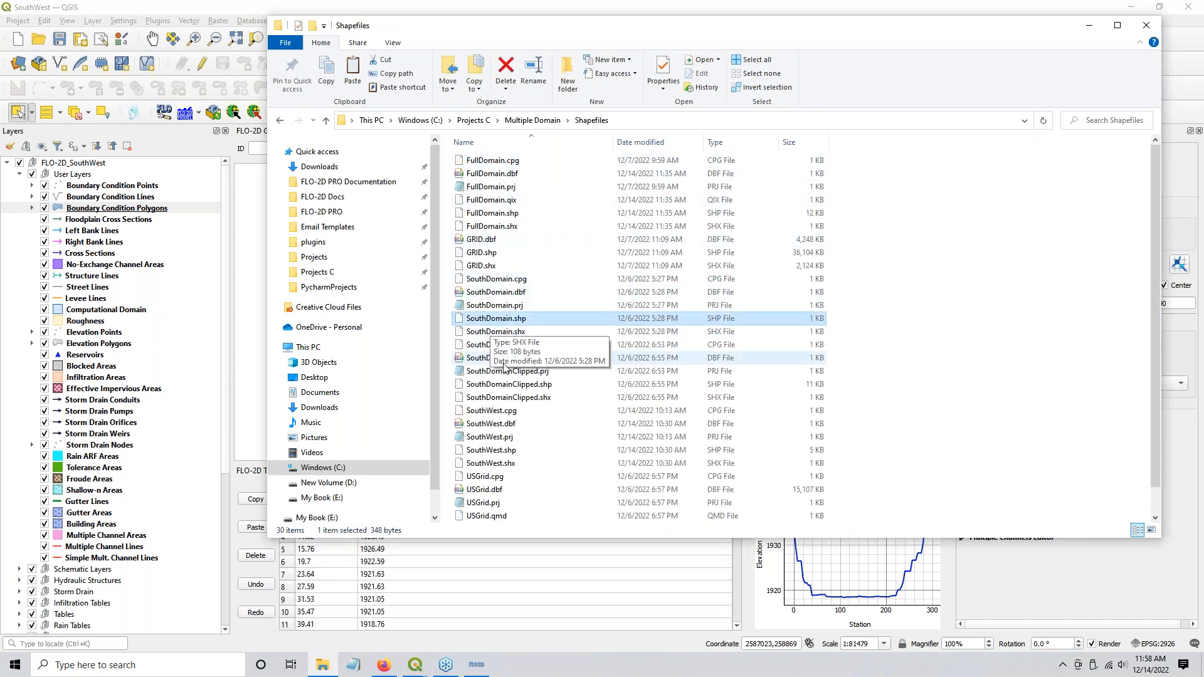
{"action": "left_click_drag", "start_coordinate": [514, 385], "coordinate": [248, 379]}
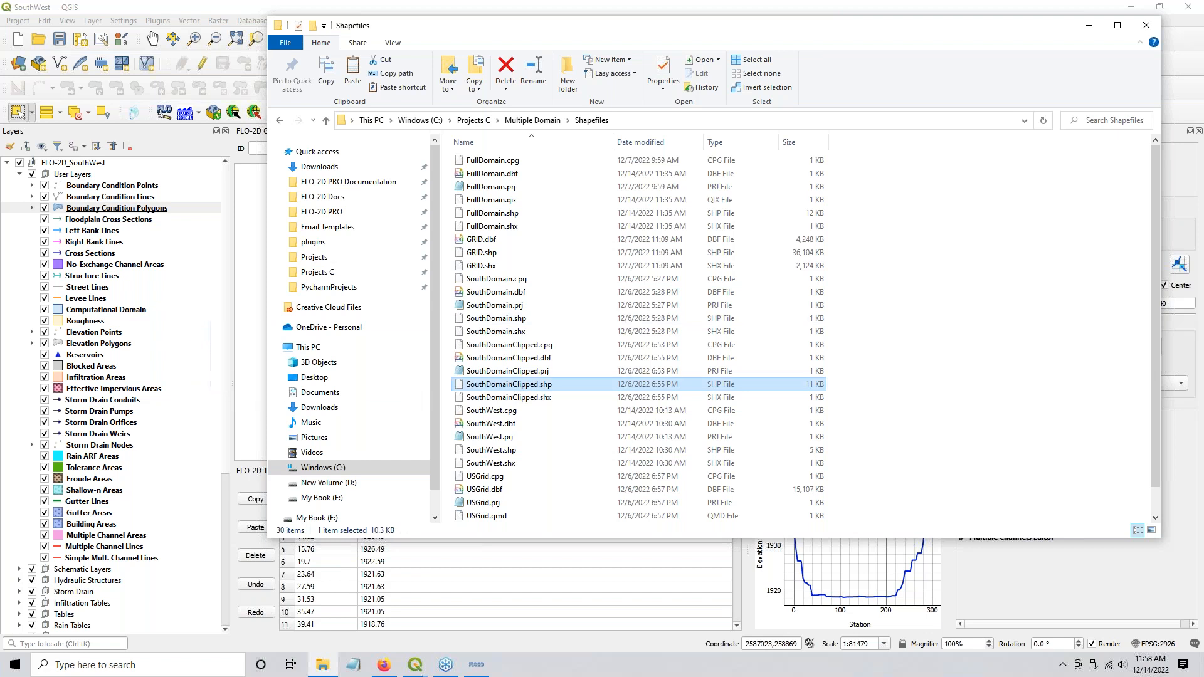
{"action": "left_click", "coordinate": [1089, 25]}
Step: Move the SouthDomainClipped layer directly below the Computational Domain layer in the layer order
{"action": "scroll", "coordinate": [524, 280], "scroll_direction": "up", "scroll_amount": 2}
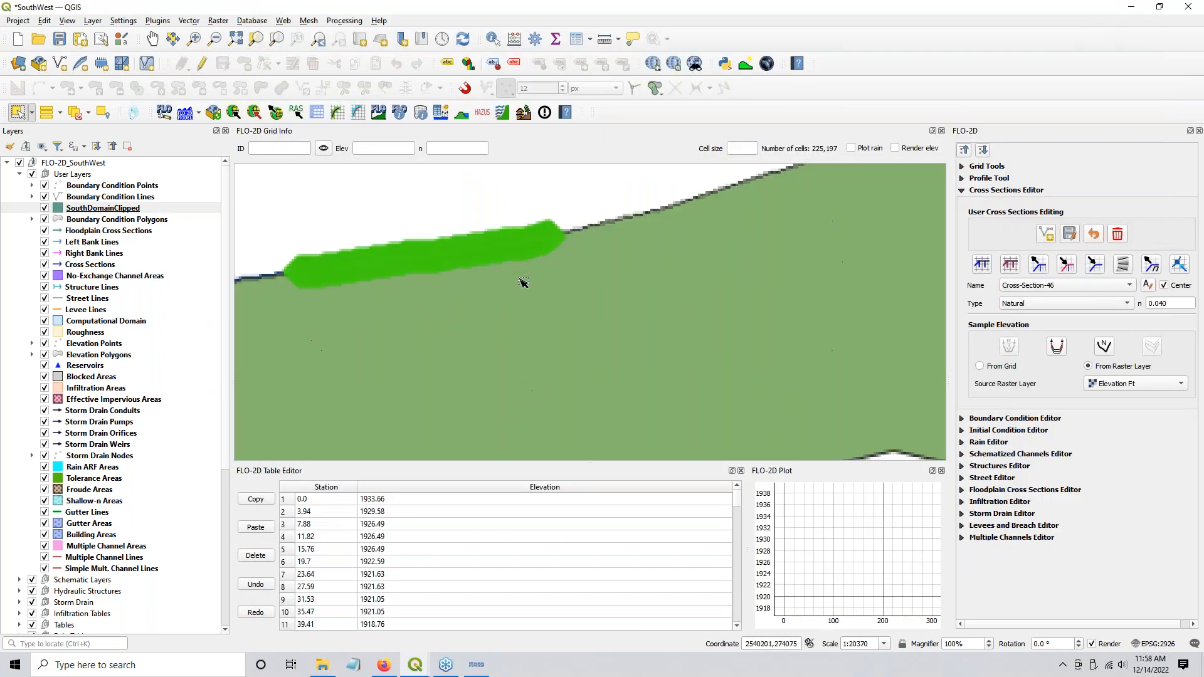
{"action": "left_click_drag", "start_coordinate": [476, 317], "coordinate": [666, 269]}
{"action": "scroll", "coordinate": [693, 288], "scroll_direction": "down", "scroll_amount": 1}
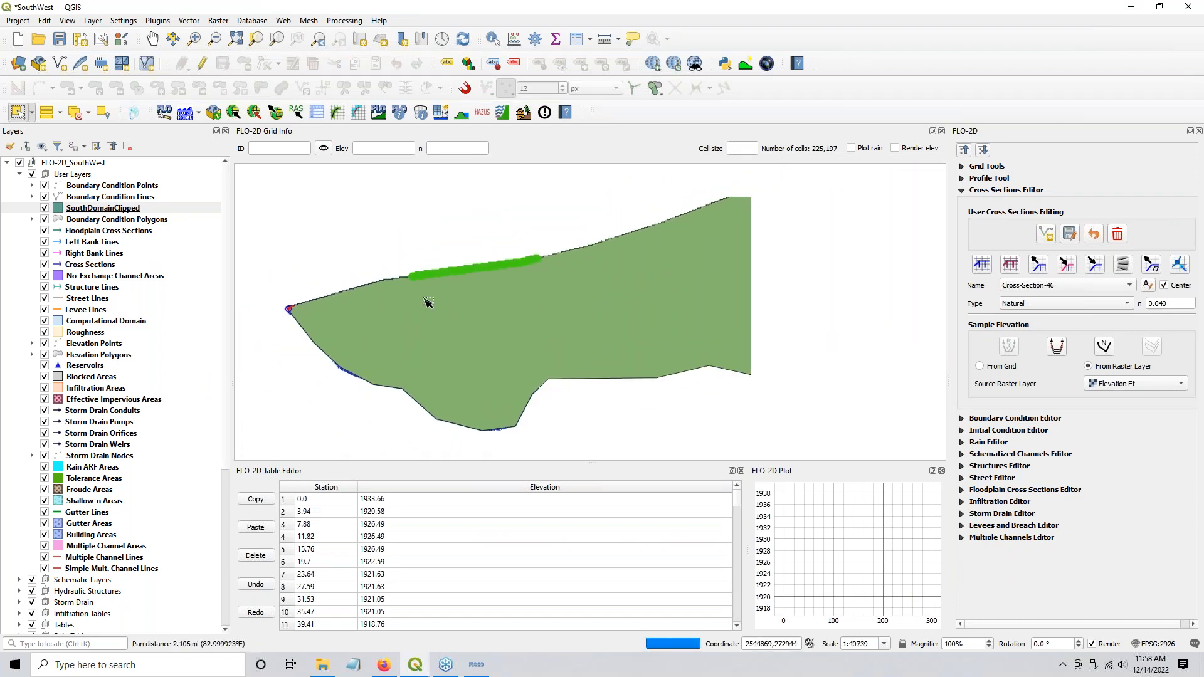
{"action": "left_click_drag", "start_coordinate": [98, 212], "coordinate": [105, 325]}
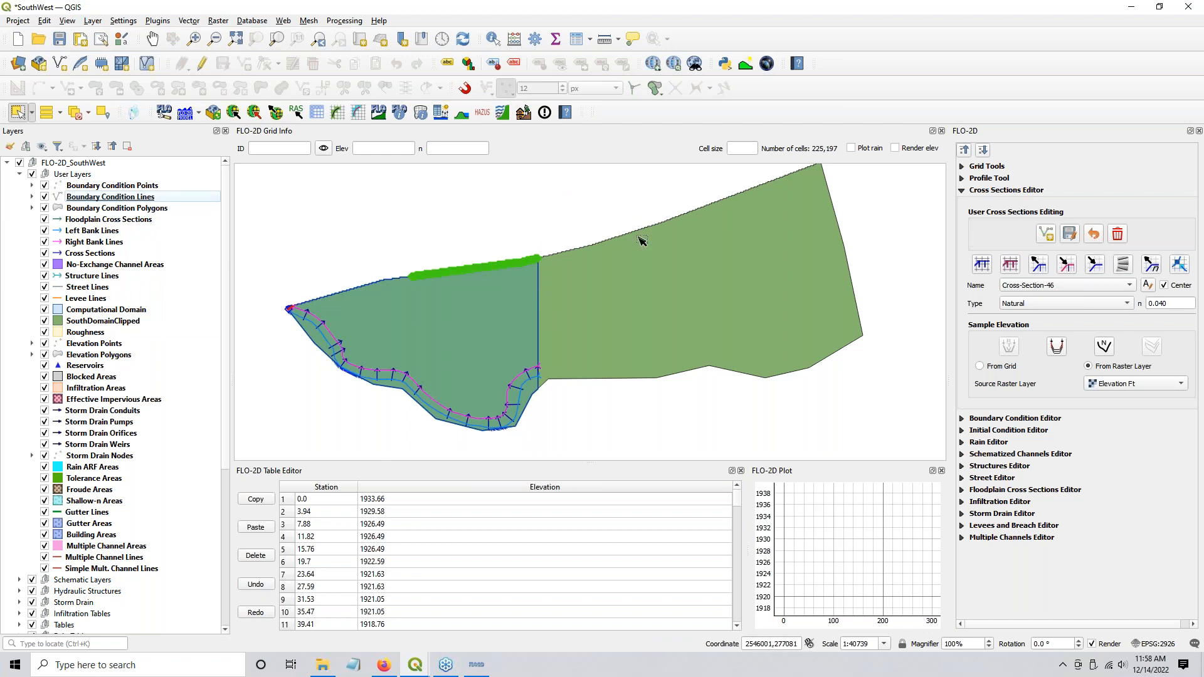
Step: Examine where the channel meets the shared domain boundary, comparing the SouthWest and SouthDomain projects
{"action": "left_click", "coordinate": [713, 213]}
{"action": "scroll", "coordinate": [559, 430], "scroll_direction": "up", "scroll_amount": 3}
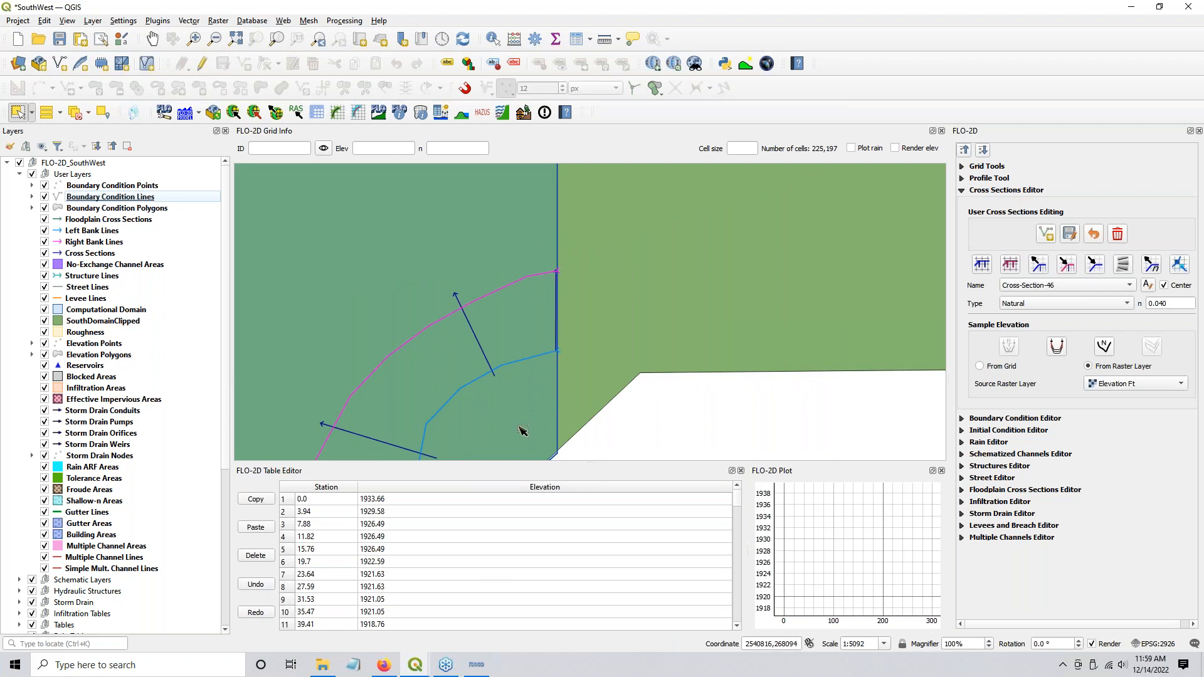
{"action": "left_click", "coordinate": [414, 669]}
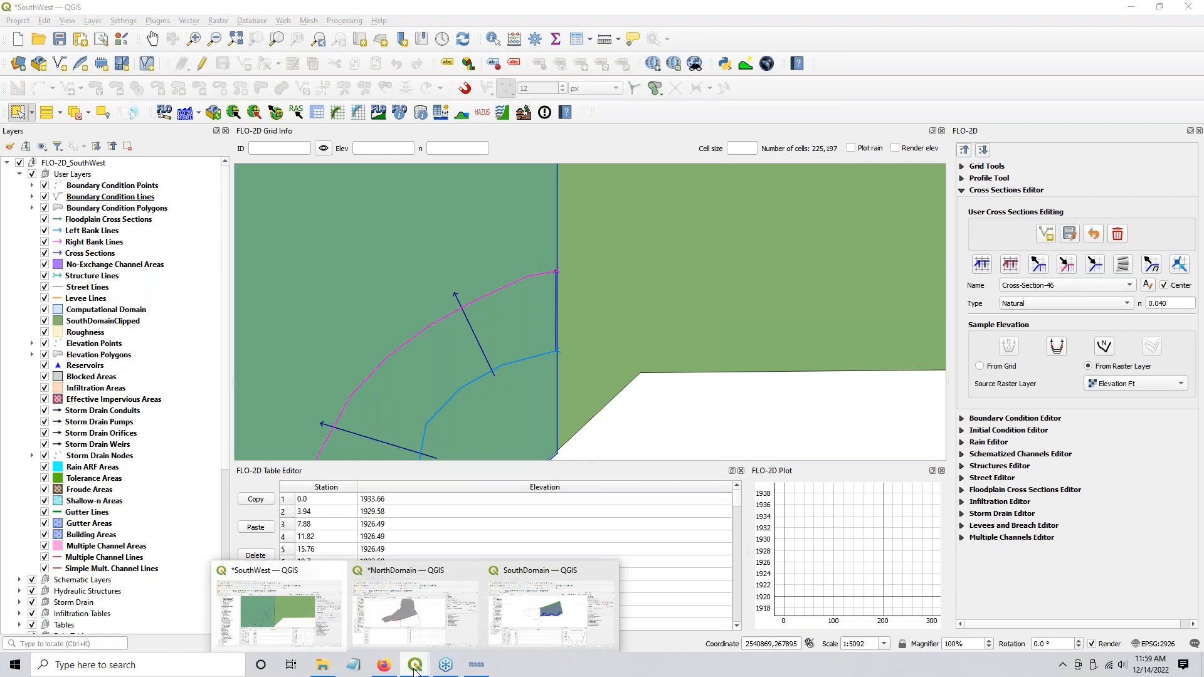
{"action": "left_click", "coordinate": [493, 639]}
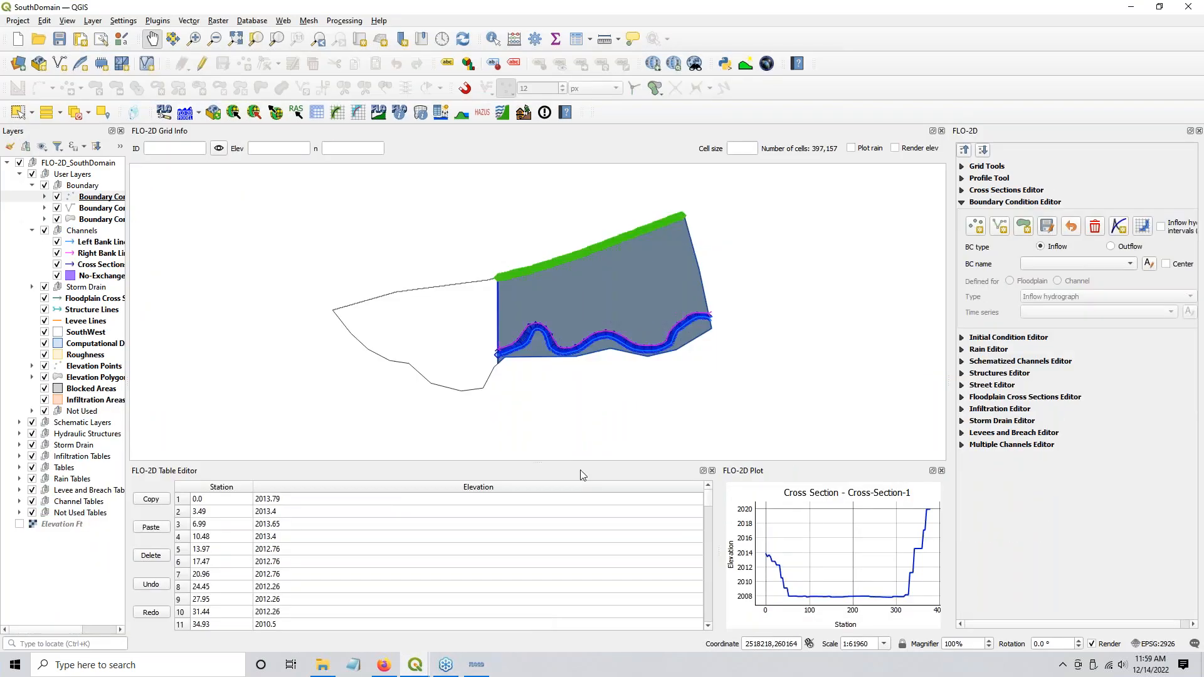
{"action": "scroll", "coordinate": [497, 313], "scroll_direction": "up", "scroll_amount": 2}
{"action": "left_click_drag", "start_coordinate": [441, 299], "coordinate": [540, 252]}
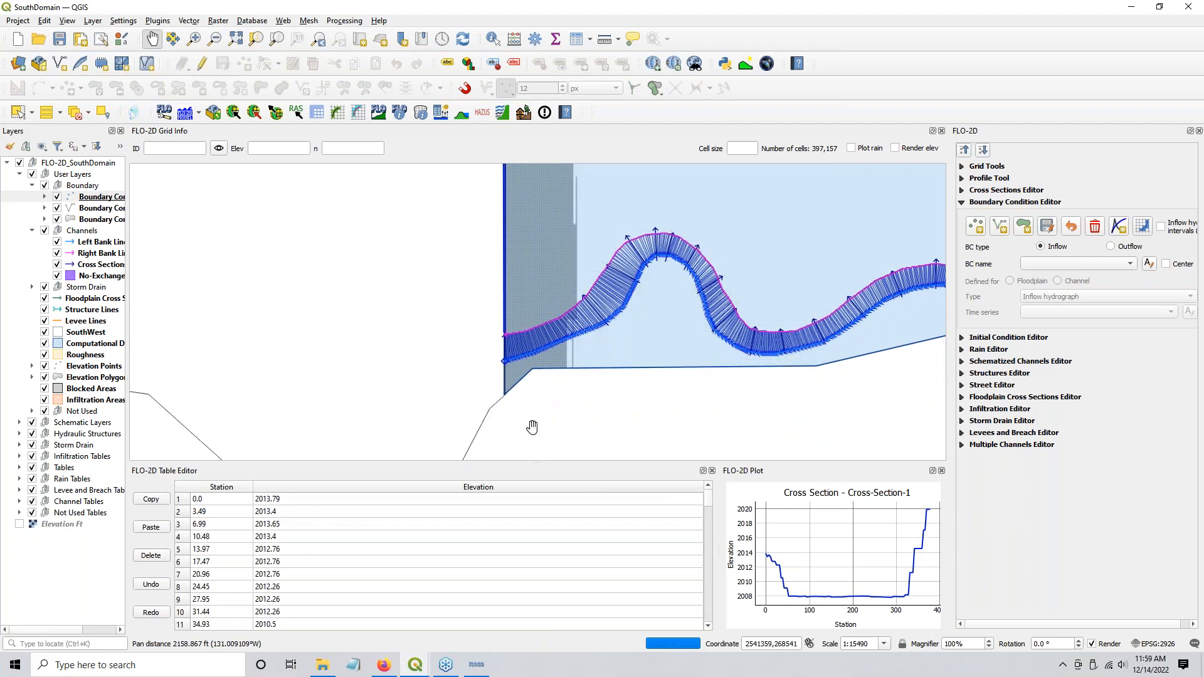
{"action": "left_click", "coordinate": [422, 665]}
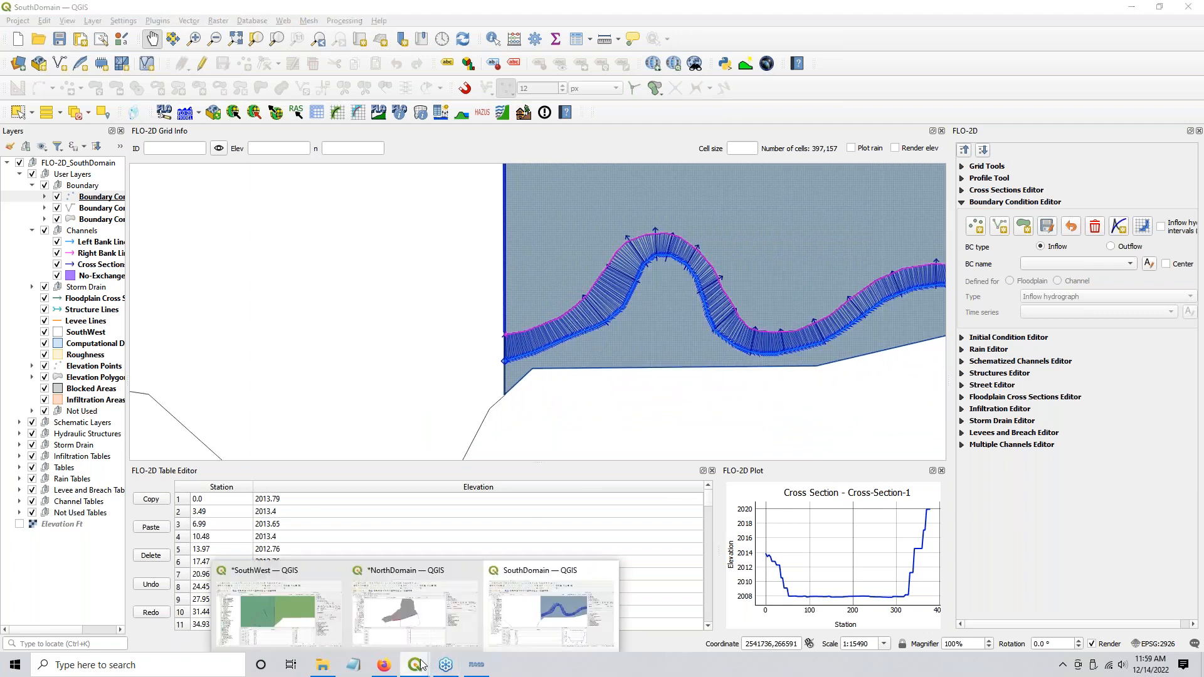
{"action": "left_click", "coordinate": [290, 626]}
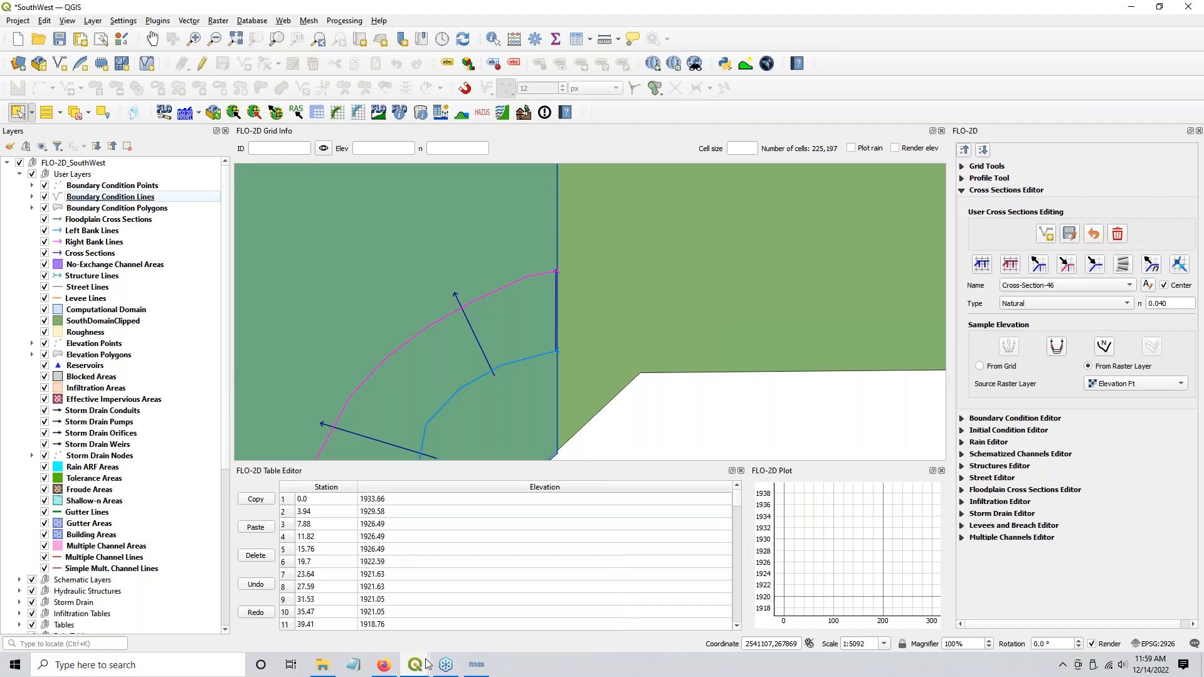
{"action": "mouse_move", "coordinate": [417, 666]}
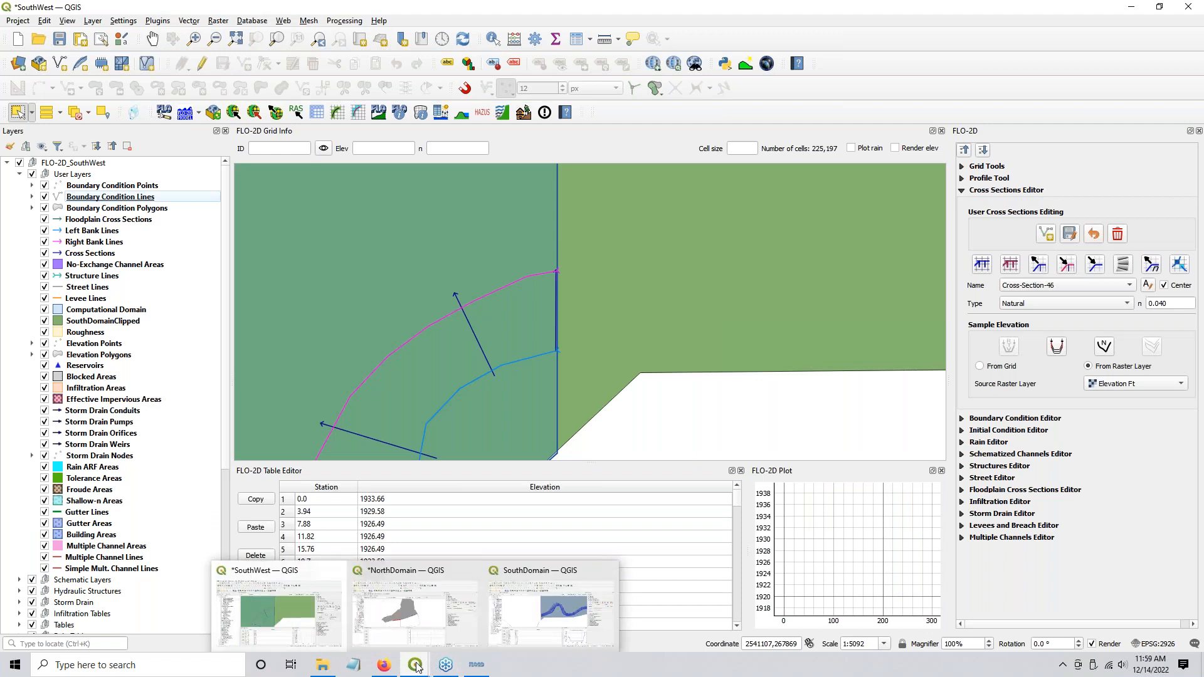
{"action": "left_click", "coordinate": [518, 616]}
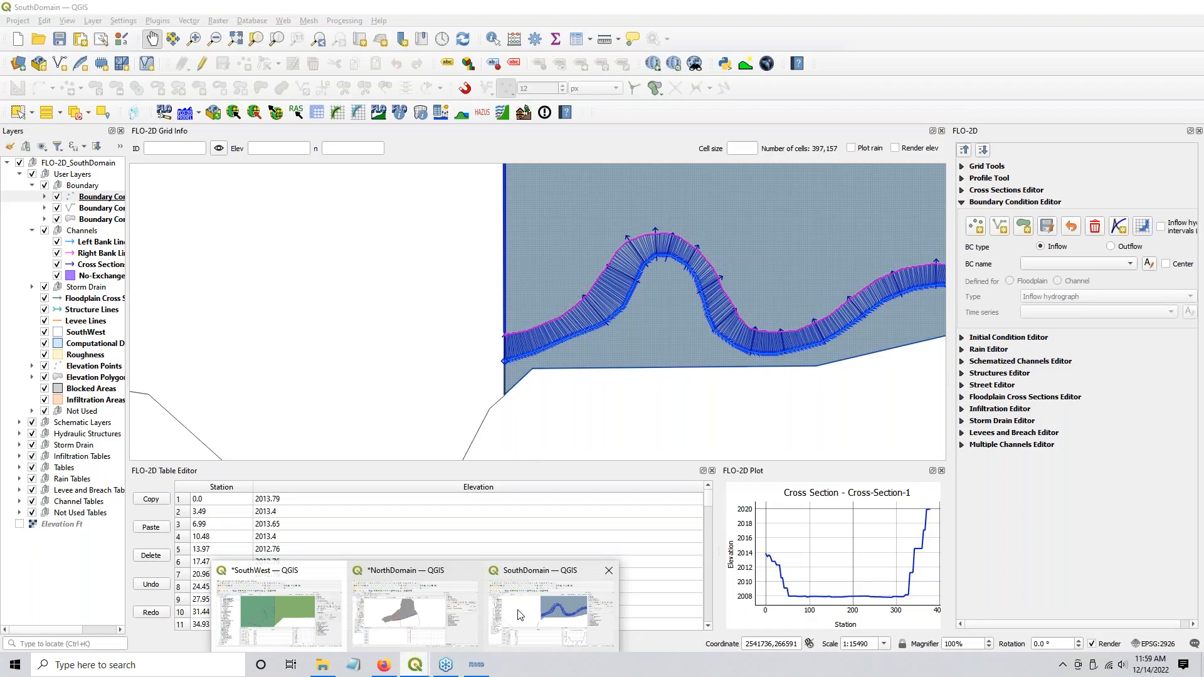
{"action": "scroll", "coordinate": [524, 413], "scroll_direction": "up", "scroll_amount": 3}
{"action": "scroll", "coordinate": [548, 458], "scroll_direction": "down", "scroll_amount": 3}
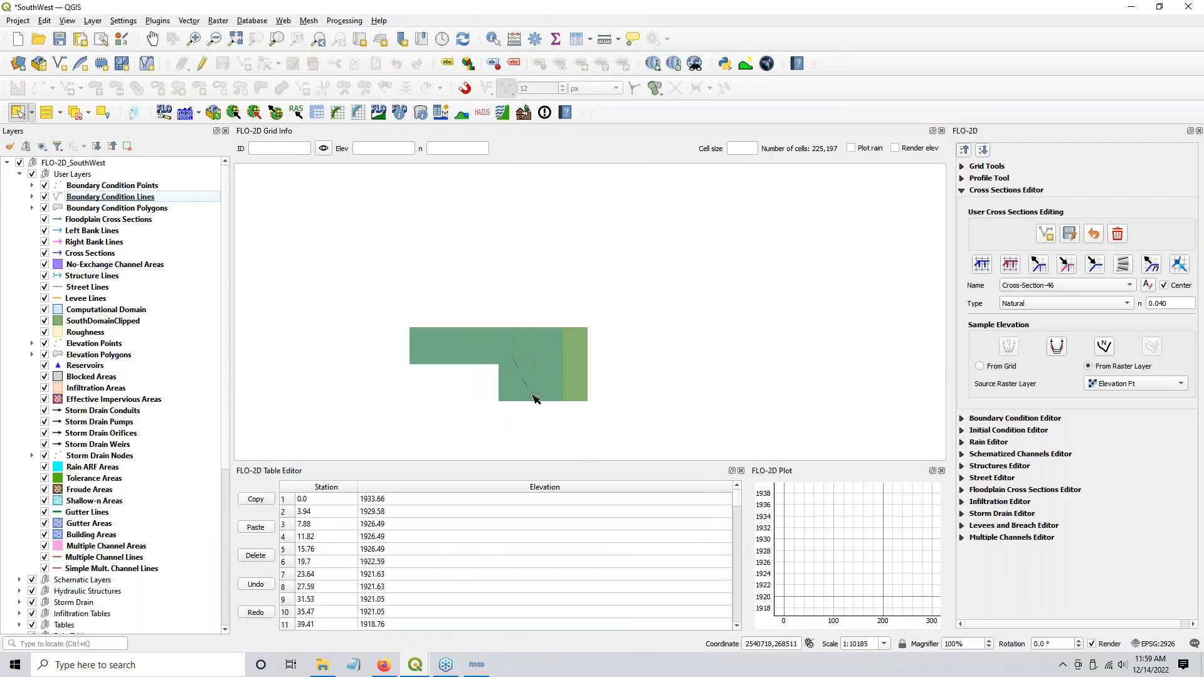
Step: Switch to the SouthDomain project and display the profile of Cross-Section-27 in the Cross Sections Editor
{"action": "mouse_move", "coordinate": [422, 668]}
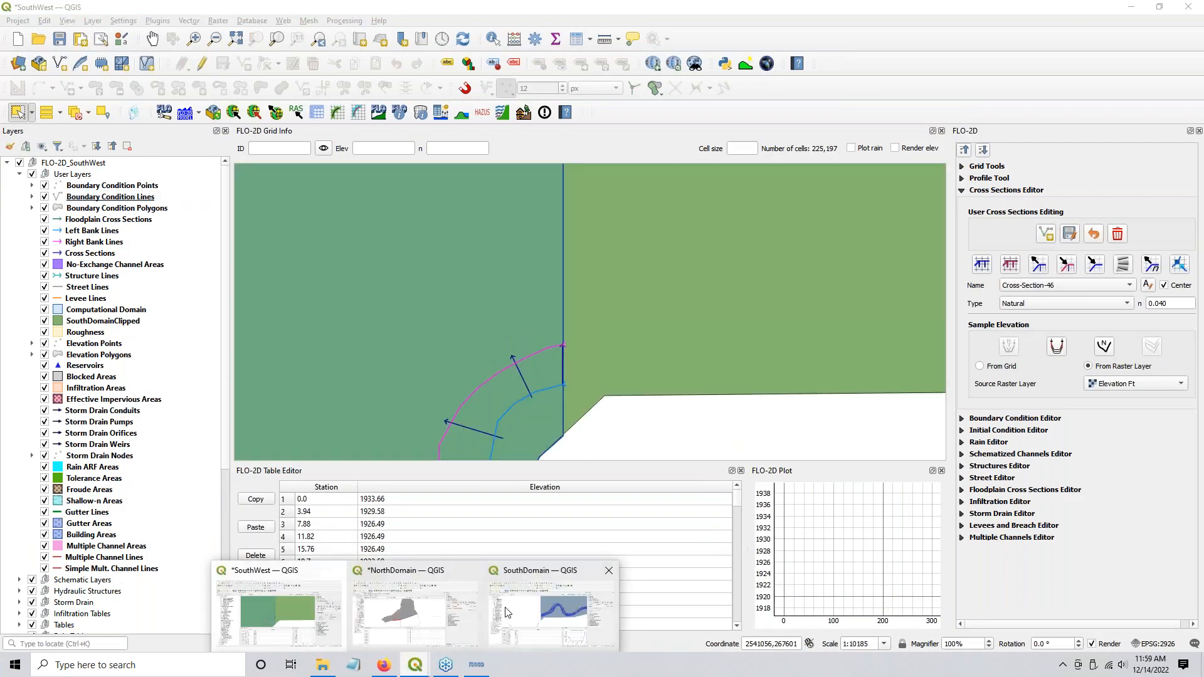
{"action": "left_click", "coordinate": [495, 612]}
{"action": "scroll", "coordinate": [446, 322], "scroll_direction": "up", "scroll_amount": 1}
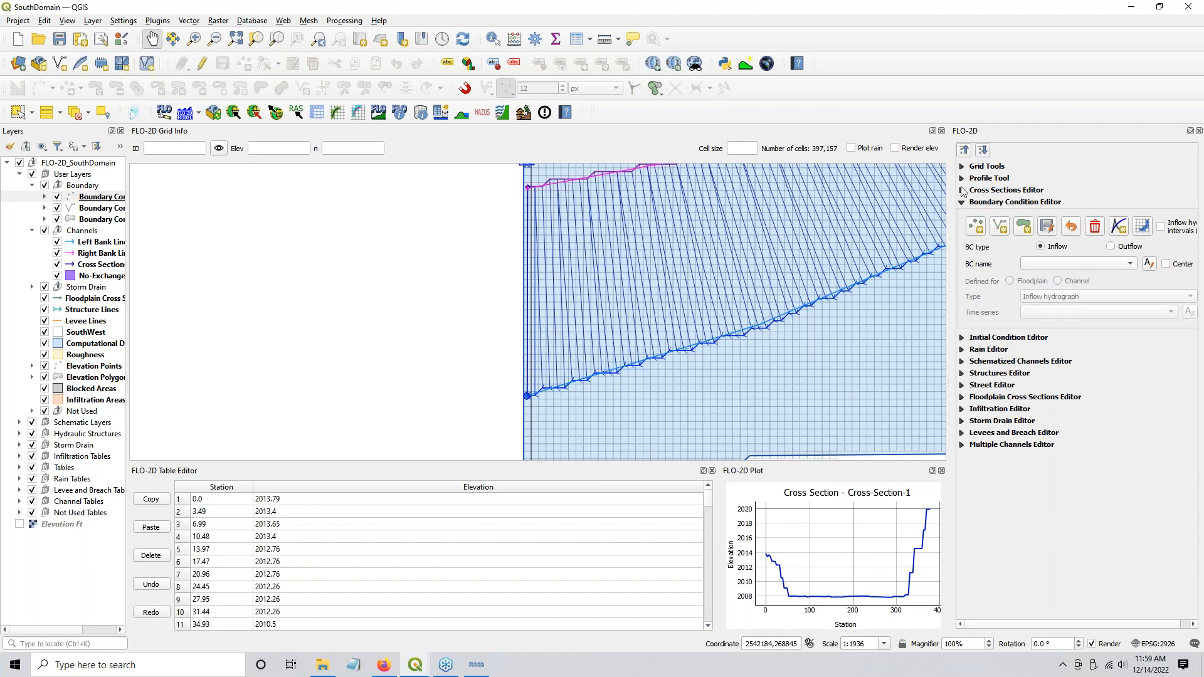
{"action": "left_click", "coordinate": [962, 190]}
{"action": "left_click", "coordinate": [1074, 288]}
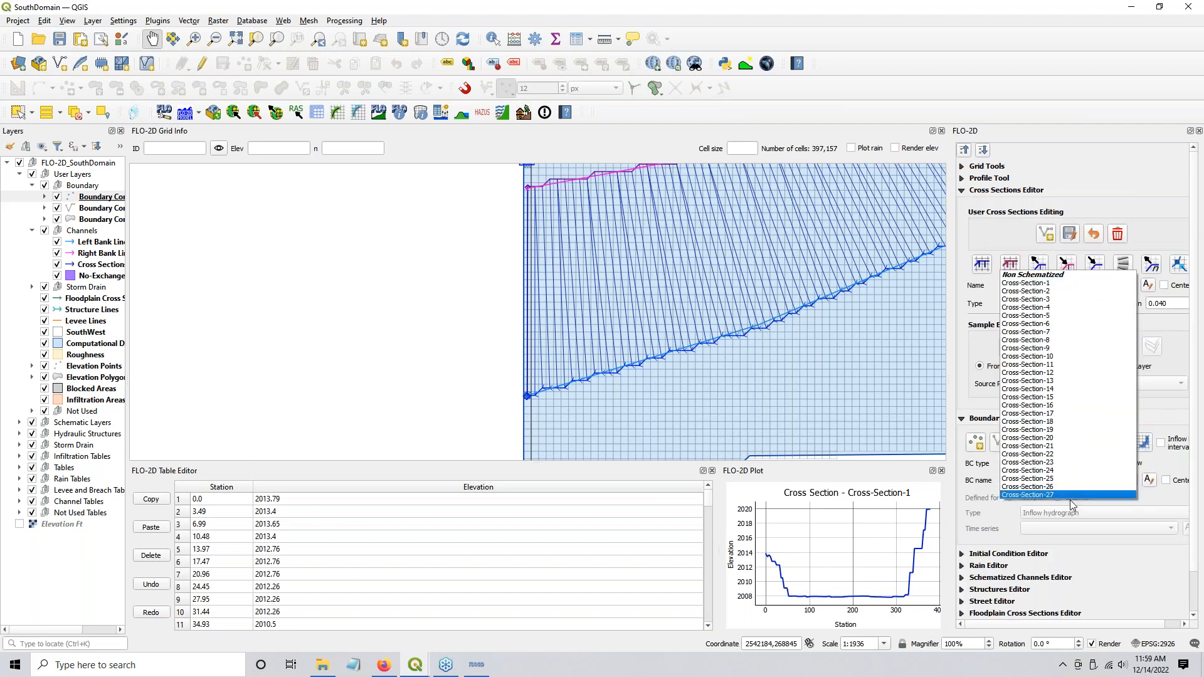
{"action": "left_click", "coordinate": [1027, 483]}
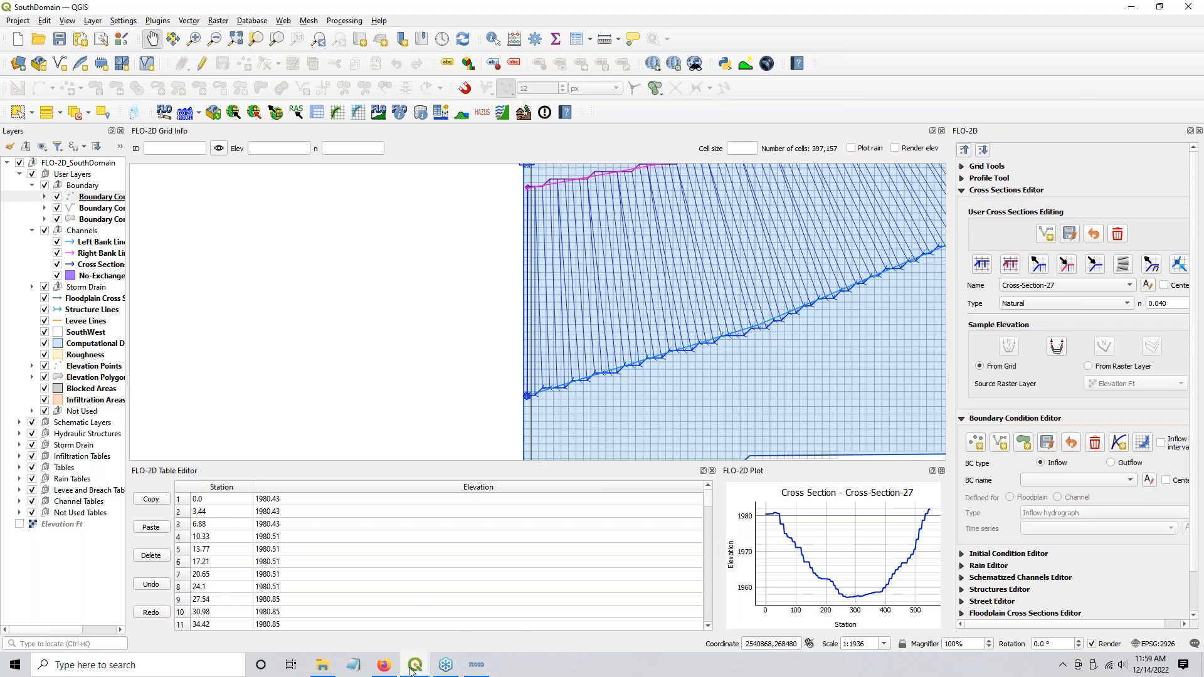
Step: View the full SouthWest model extent, then return to SouthDomain and view the adjoining SouthWest outline
{"action": "mouse_move", "coordinate": [411, 670]}
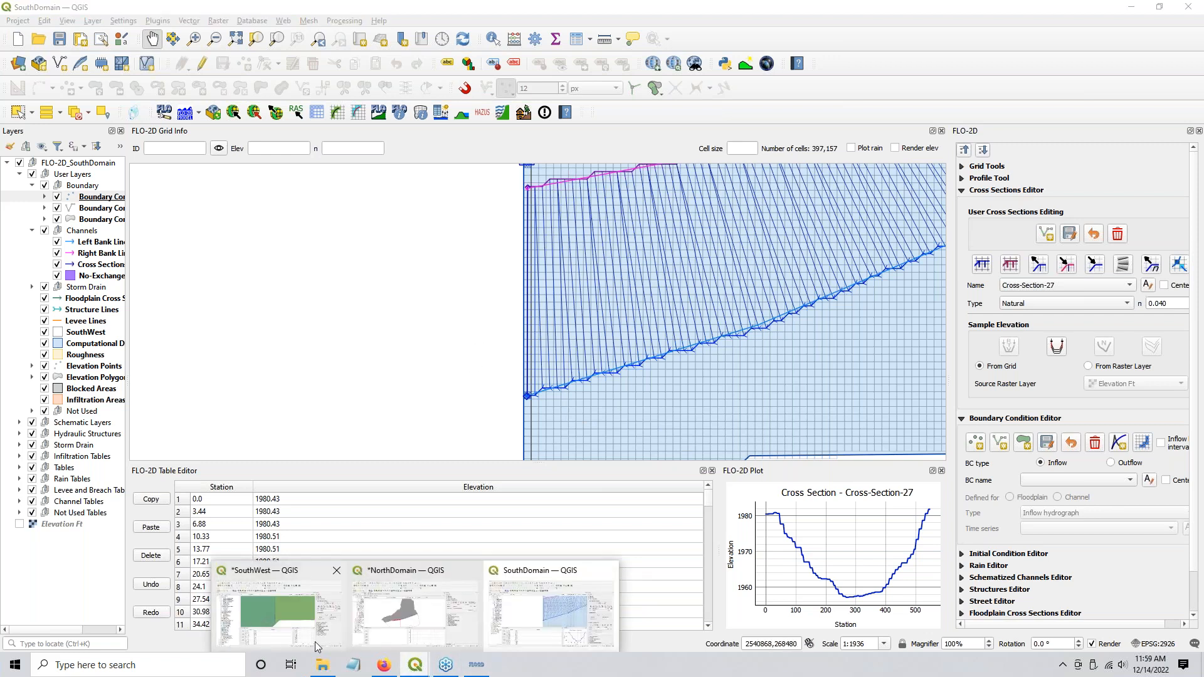
{"action": "left_click", "coordinate": [251, 606]}
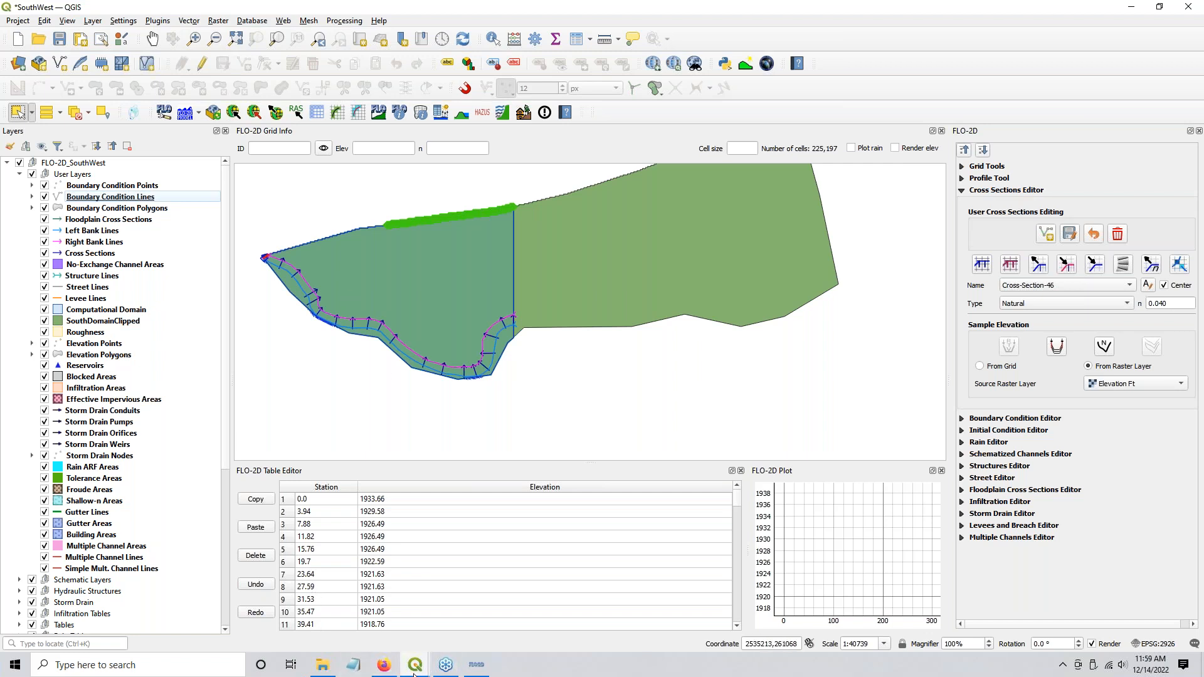
{"action": "mouse_move", "coordinate": [417, 671]}
{"action": "left_click", "coordinate": [516, 605]}
{"action": "scroll", "coordinate": [487, 237], "scroll_direction": "down", "scroll_amount": 2}
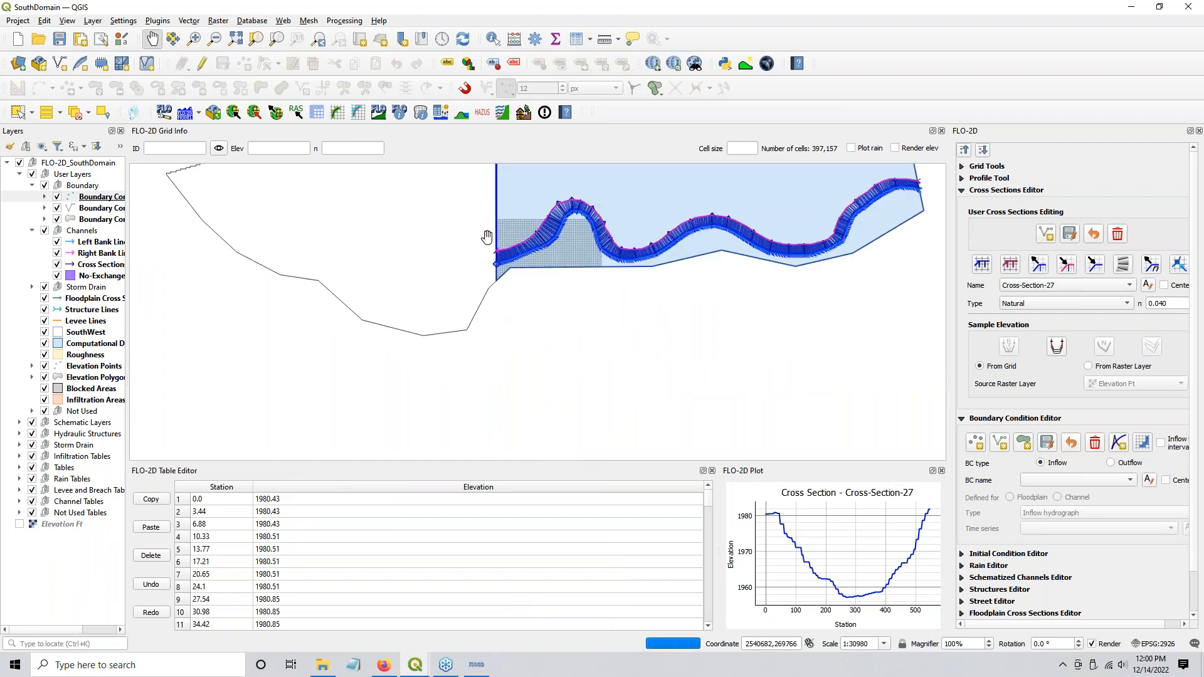
{"action": "left_click_drag", "start_coordinate": [305, 256], "coordinate": [352, 360]}
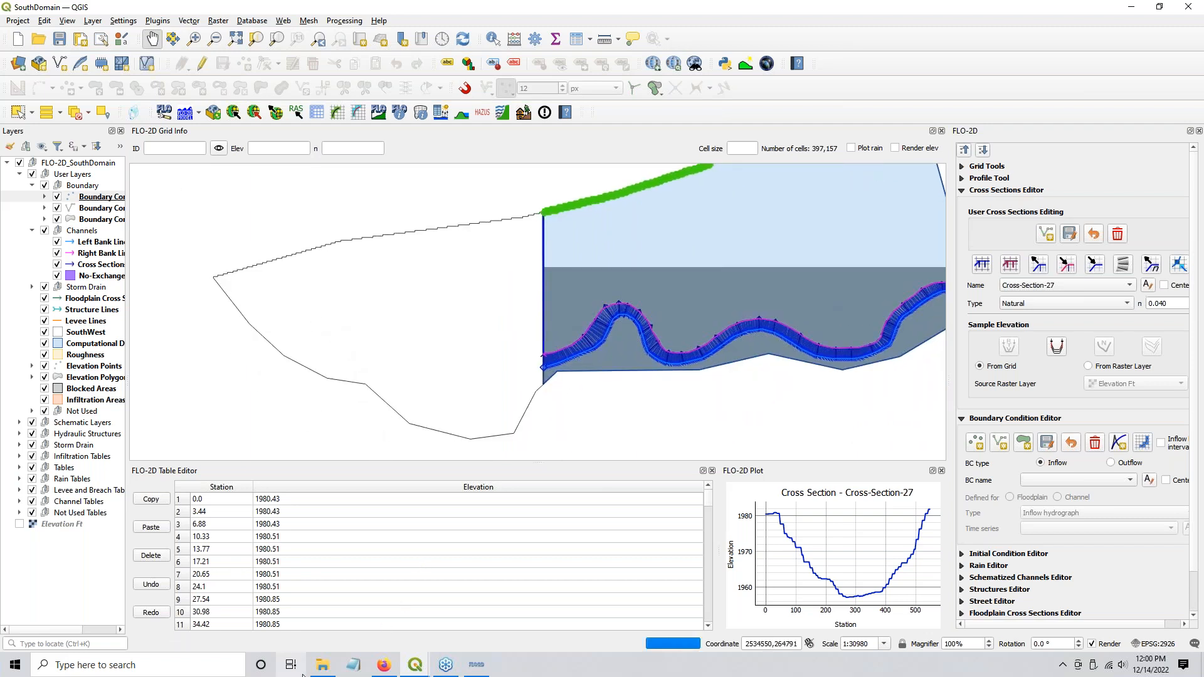
Step: Add SouthWest.shp from the Shapefiles folder to the SouthDomain project
{"action": "left_click", "coordinate": [322, 665]}
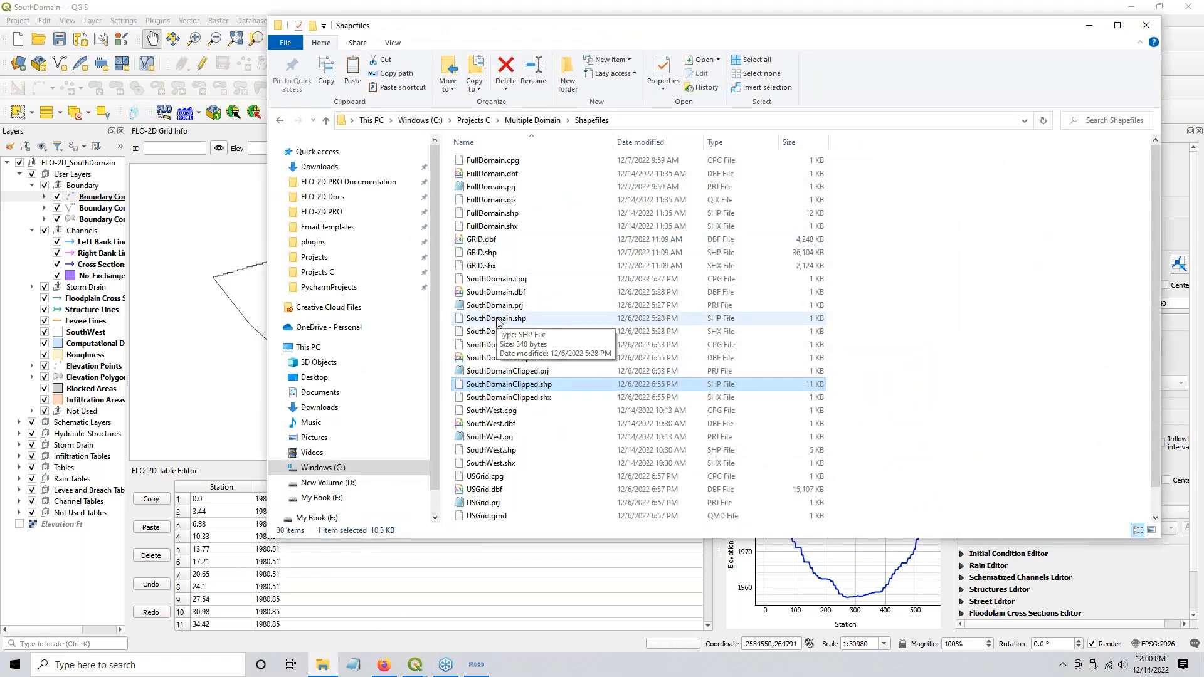
{"action": "left_click", "coordinate": [500, 318]}
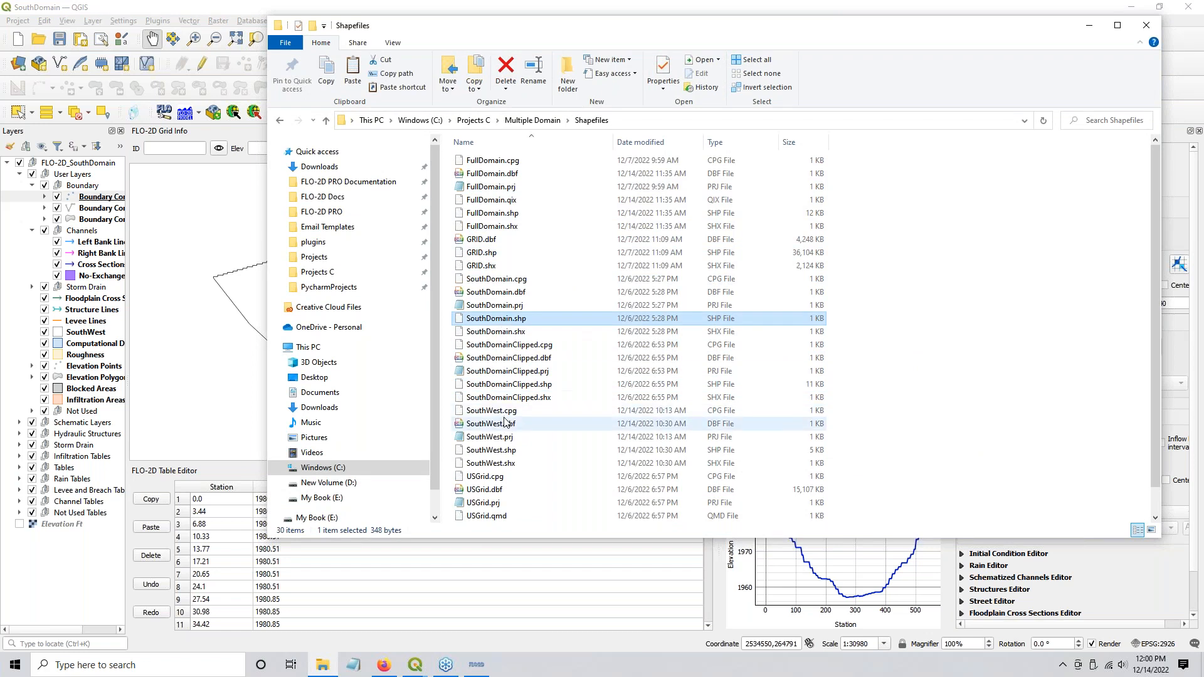
{"action": "left_click_drag", "start_coordinate": [500, 453], "coordinate": [175, 384]}
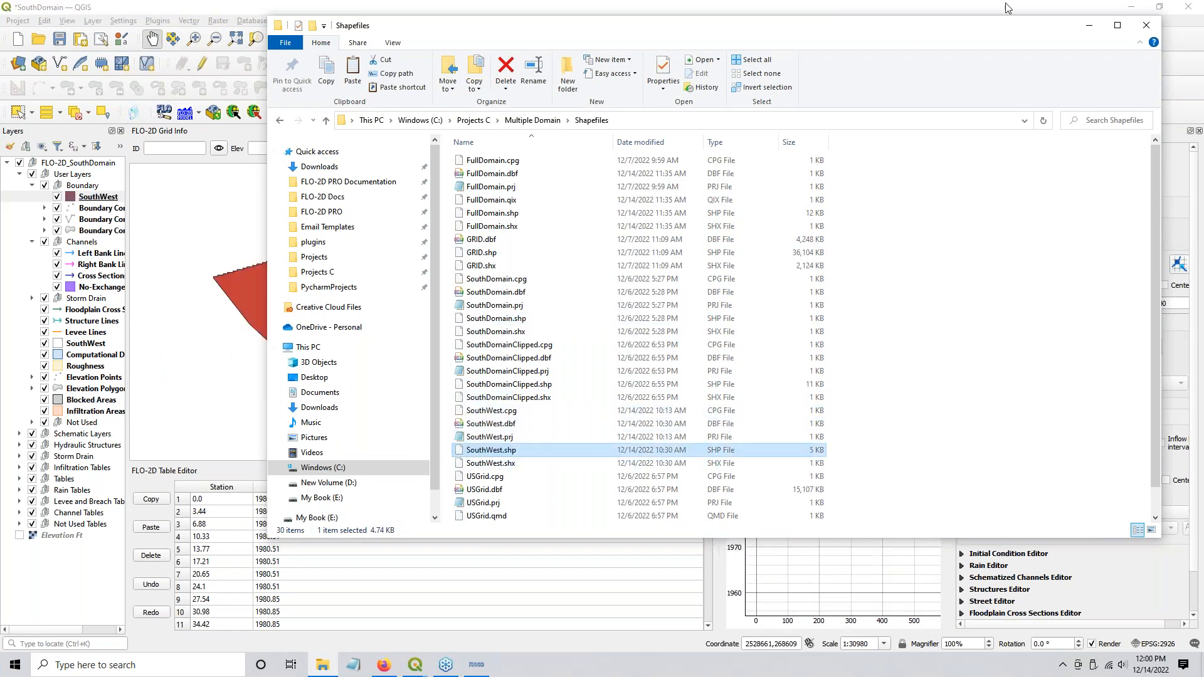
{"action": "left_click", "coordinate": [1091, 28]}
Step: Examine the shared edge between the SouthWest polygon and the SouthDomain grid, switching the SouthWest layer's visibility off and on
{"action": "scroll", "coordinate": [553, 239], "scroll_direction": "up", "scroll_amount": 1}
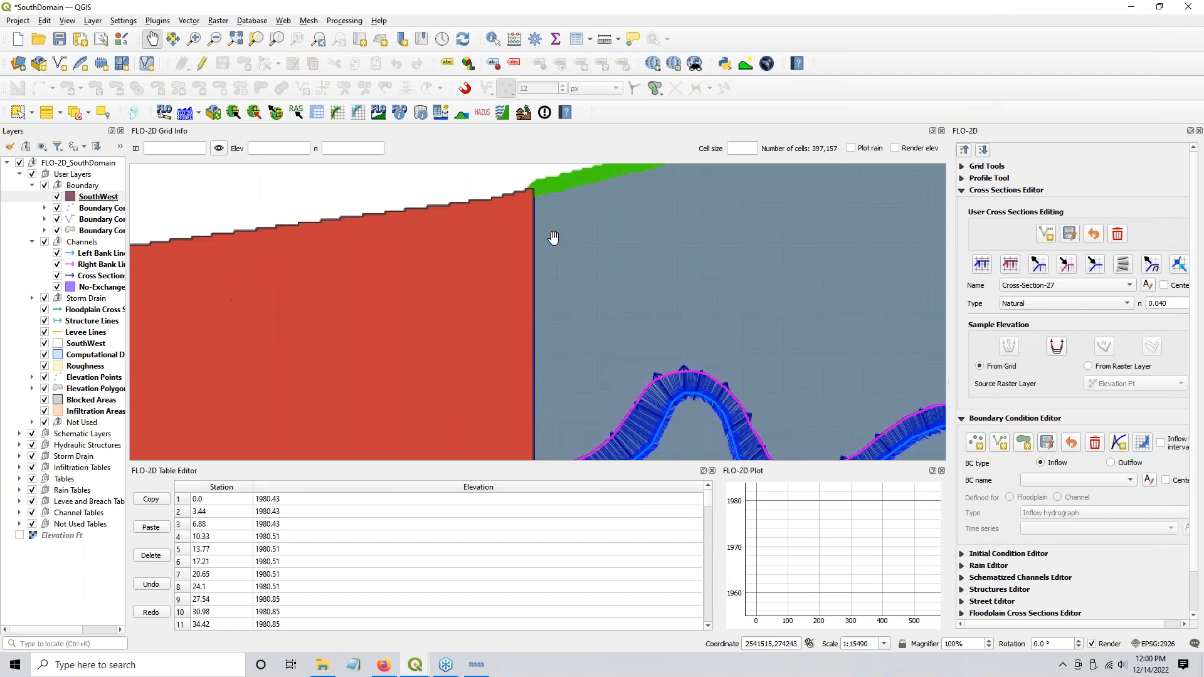
{"action": "scroll", "coordinate": [452, 272], "scroll_direction": "up", "scroll_amount": 3}
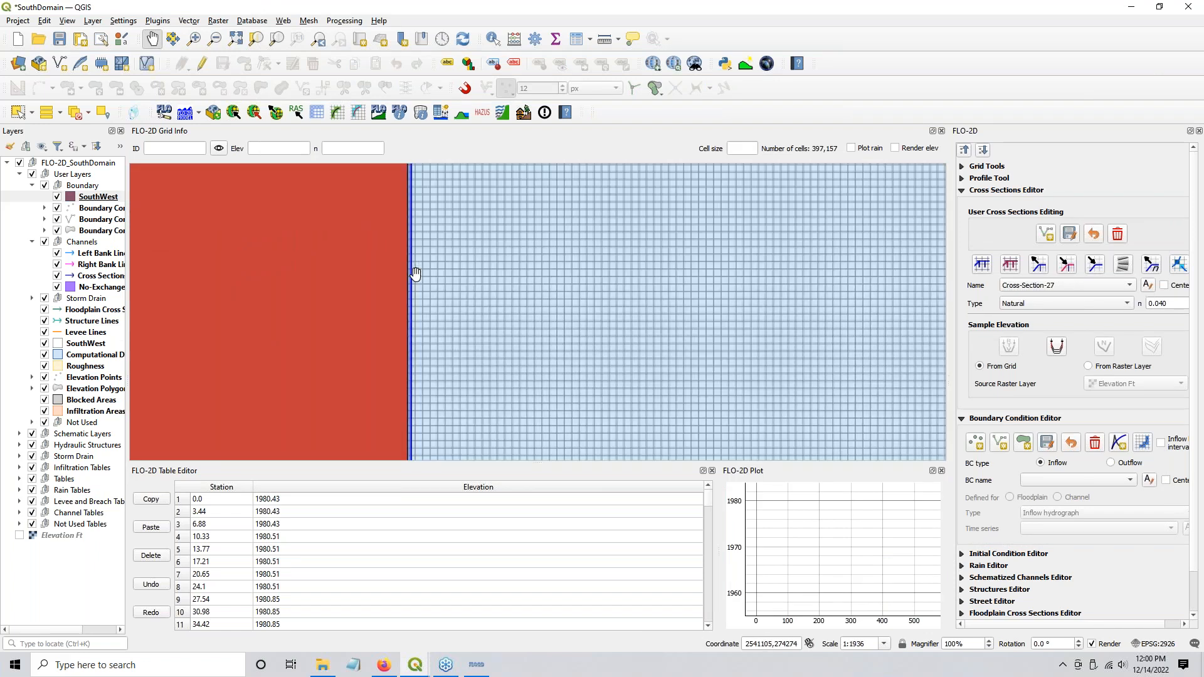
{"action": "scroll", "coordinate": [431, 263], "scroll_direction": "up", "scroll_amount": 3}
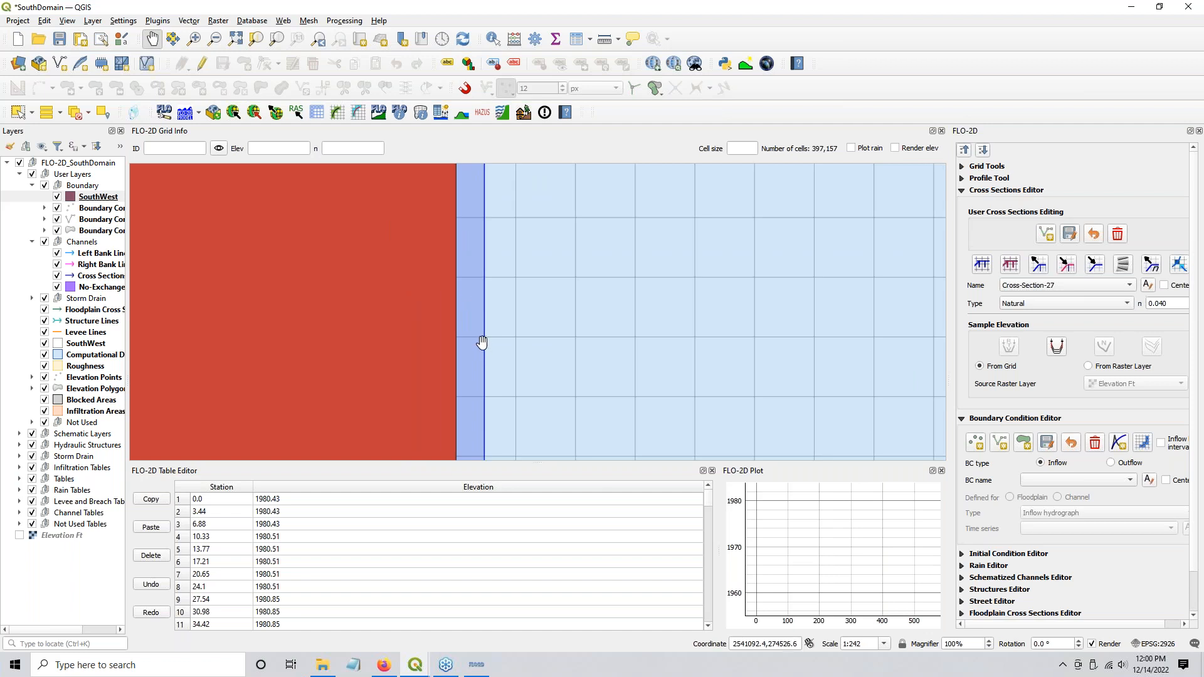
{"action": "scroll", "coordinate": [482, 343], "scroll_direction": "down", "scroll_amount": 2}
{"action": "left_click_drag", "start_coordinate": [482, 343], "coordinate": [468, 416]}
{"action": "scroll", "coordinate": [477, 314], "scroll_direction": "down", "scroll_amount": 1}
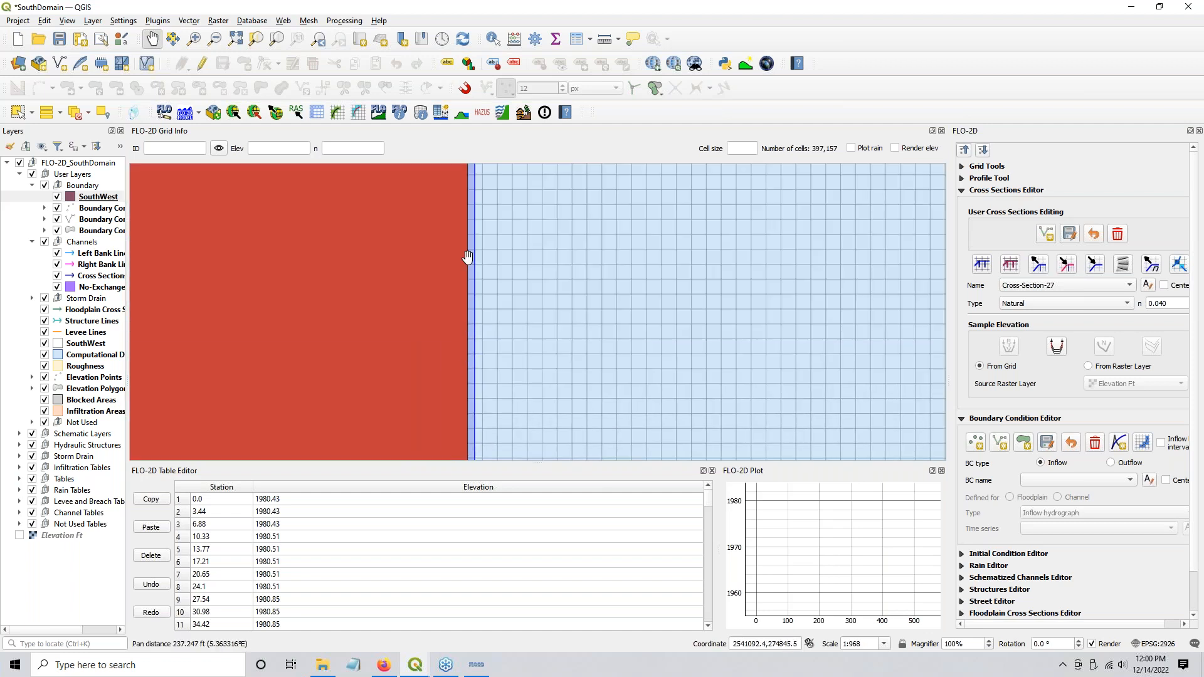
{"action": "scroll", "coordinate": [474, 250], "scroll_direction": "down", "scroll_amount": 1}
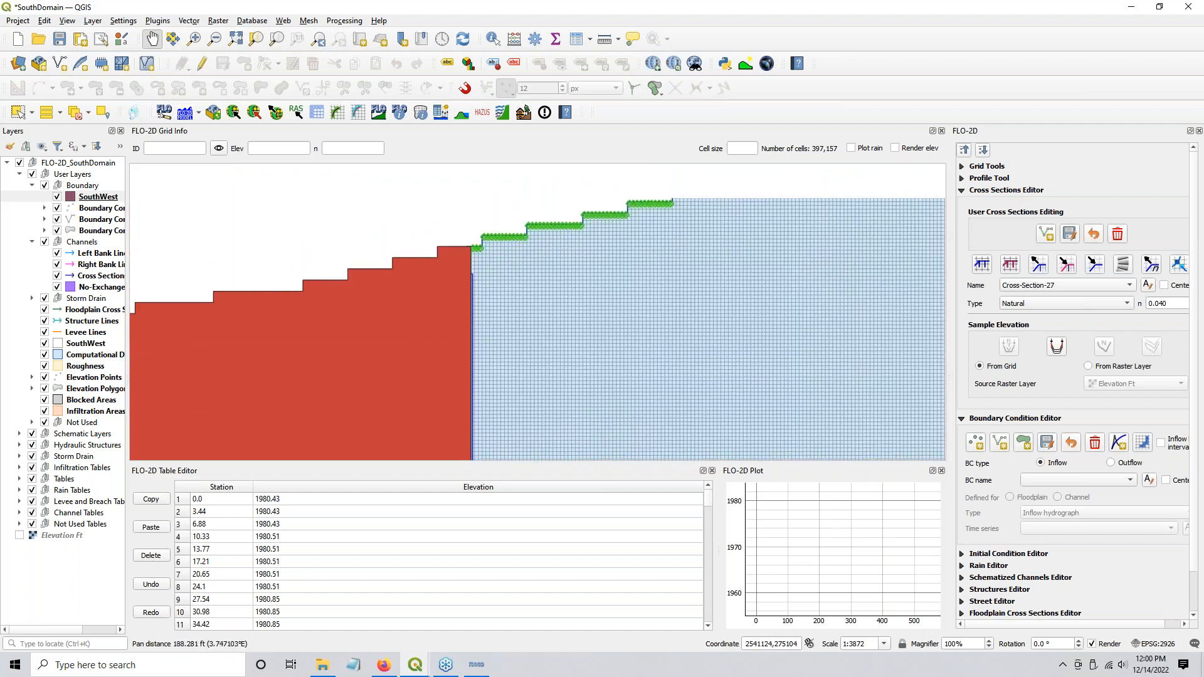
{"action": "left_click", "coordinate": [57, 198]}
{"action": "left_click", "coordinate": [58, 197]}
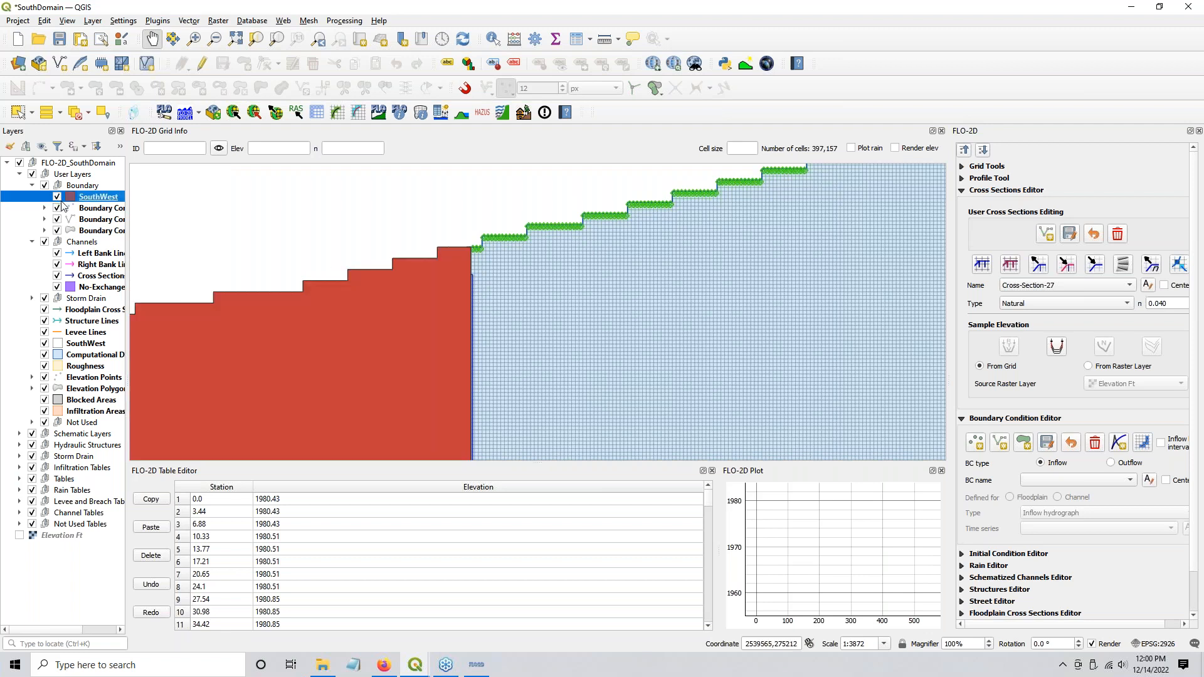
Step: Move the red SouthWest polygon layer below the Computational Domain layer and switch off its visibility
{"action": "left_click_drag", "start_coordinate": [85, 199], "coordinate": [101, 368]}
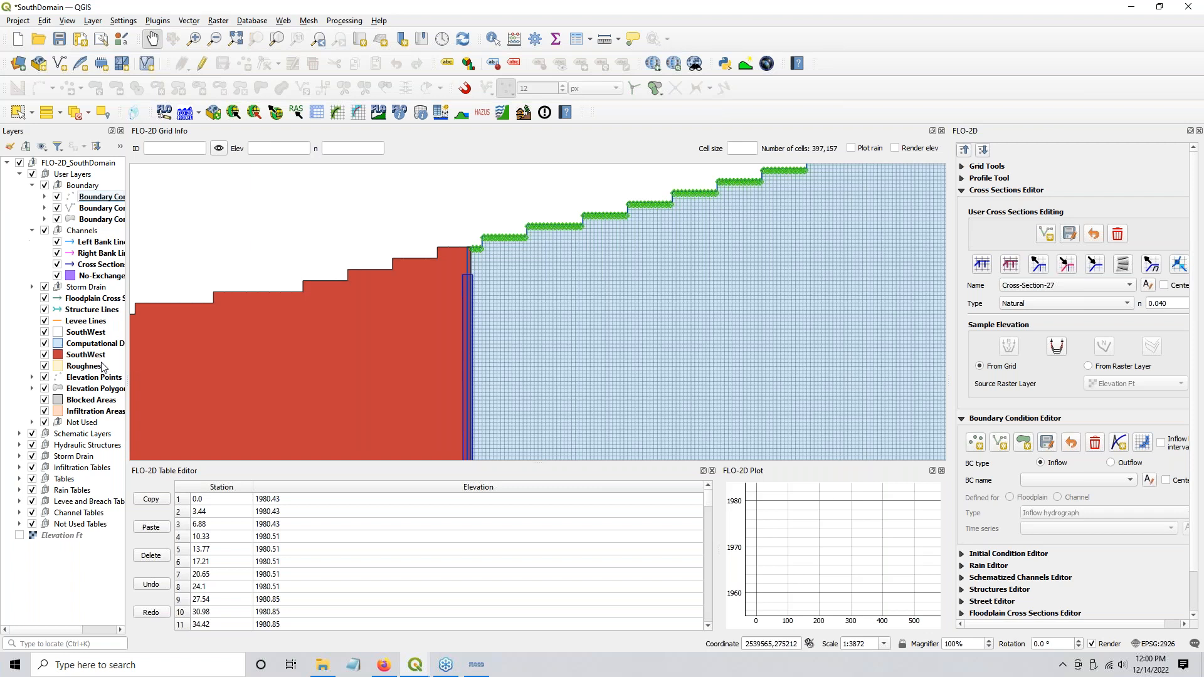
{"action": "scroll", "coordinate": [463, 302], "scroll_direction": "up", "scroll_amount": 3}
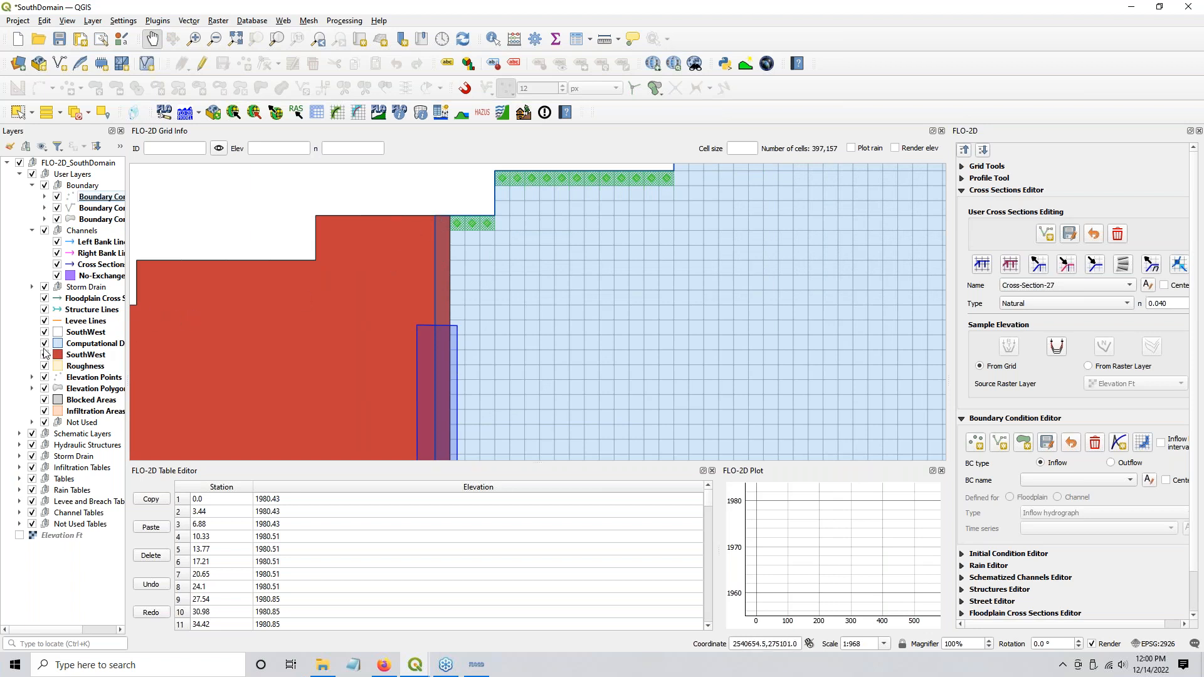
{"action": "left_click", "coordinate": [44, 355]}
Step: Display the Outflow 1 boundary condition along the edge shared with SouthWest, with only the Boundary Condition Editor expanded
{"action": "scroll", "coordinate": [558, 326], "scroll_direction": "down", "scroll_amount": 3}
{"action": "left_click_drag", "start_coordinate": [556, 417], "coordinate": [497, 300]}
{"action": "scroll", "coordinate": [481, 306], "scroll_direction": "down", "scroll_amount": 3}
{"action": "scroll", "coordinate": [486, 271], "scroll_direction": "down", "scroll_amount": 1}
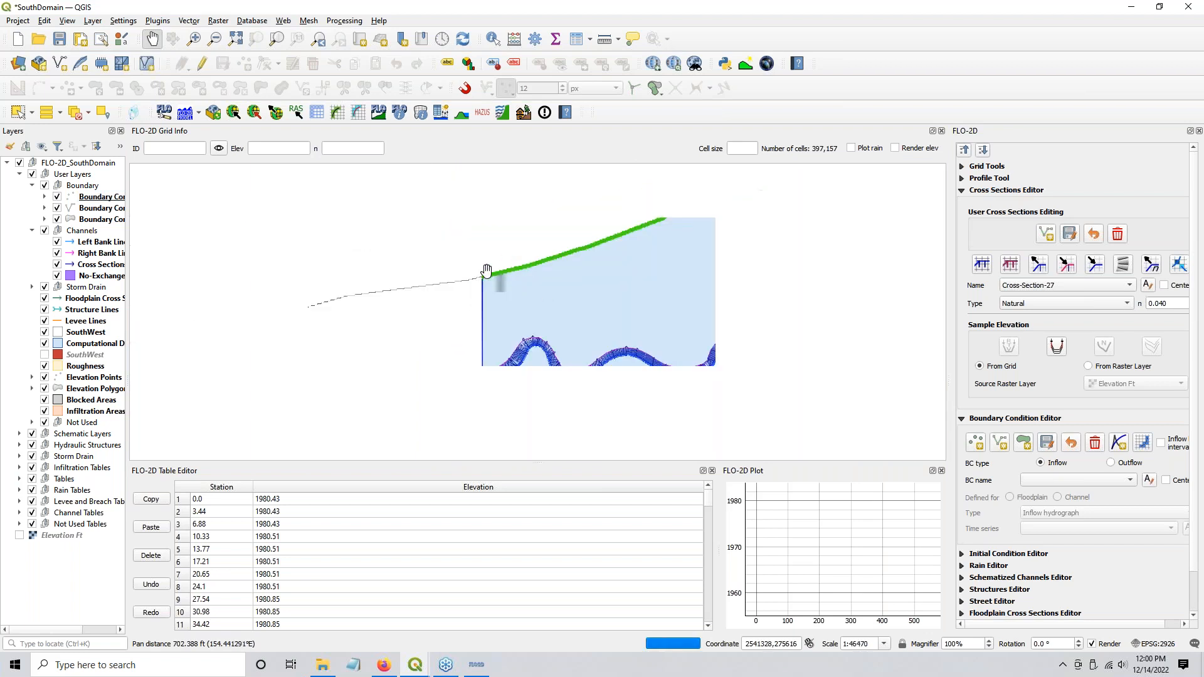
{"action": "scroll", "coordinate": [486, 271], "scroll_direction": "down", "scroll_amount": 1}
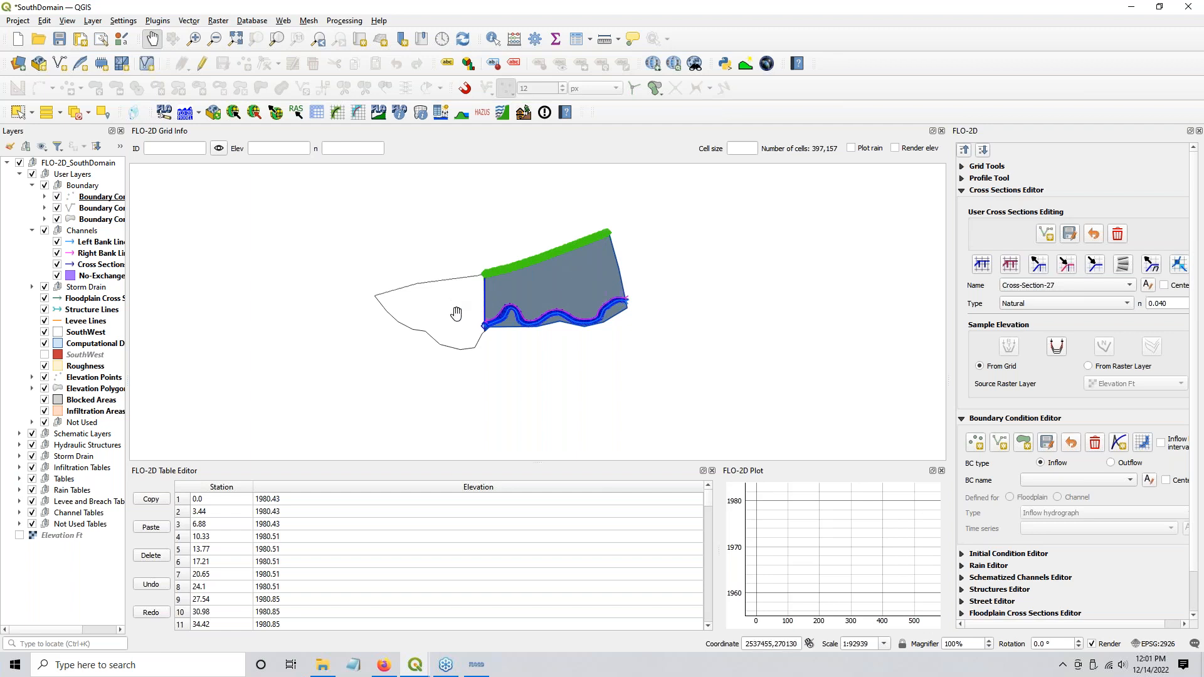
{"action": "scroll", "coordinate": [492, 311], "scroll_direction": "up", "scroll_amount": 2}
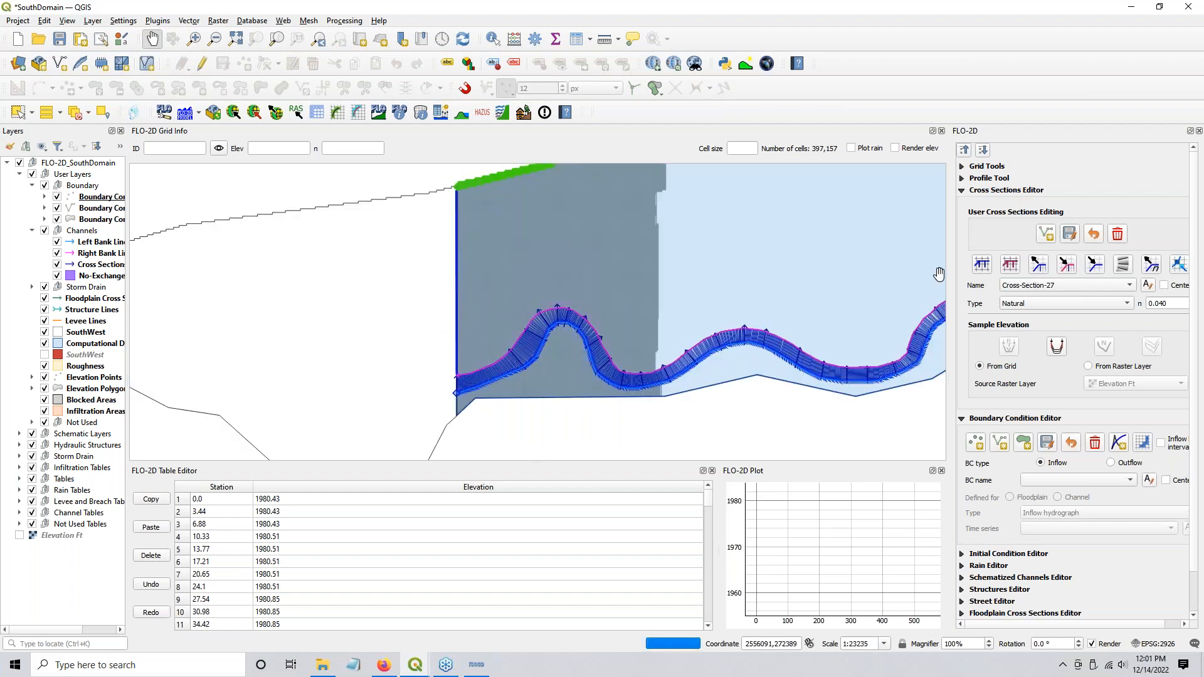
{"action": "left_click", "coordinate": [963, 150]}
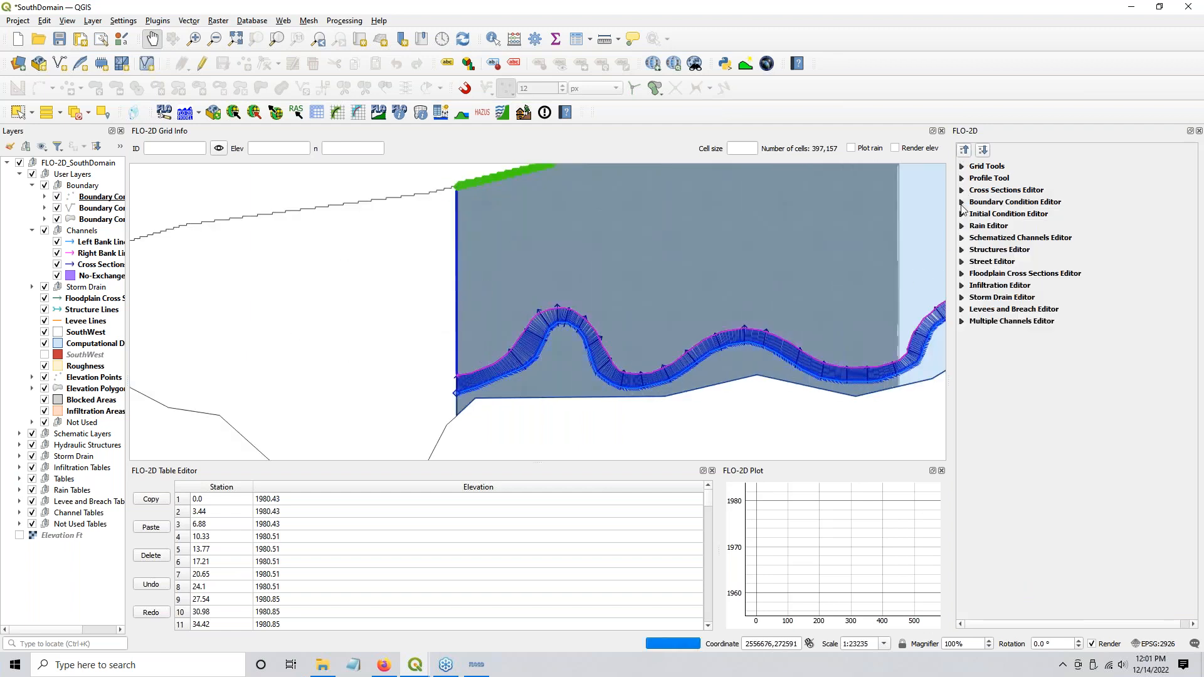
{"action": "left_click", "coordinate": [963, 203]}
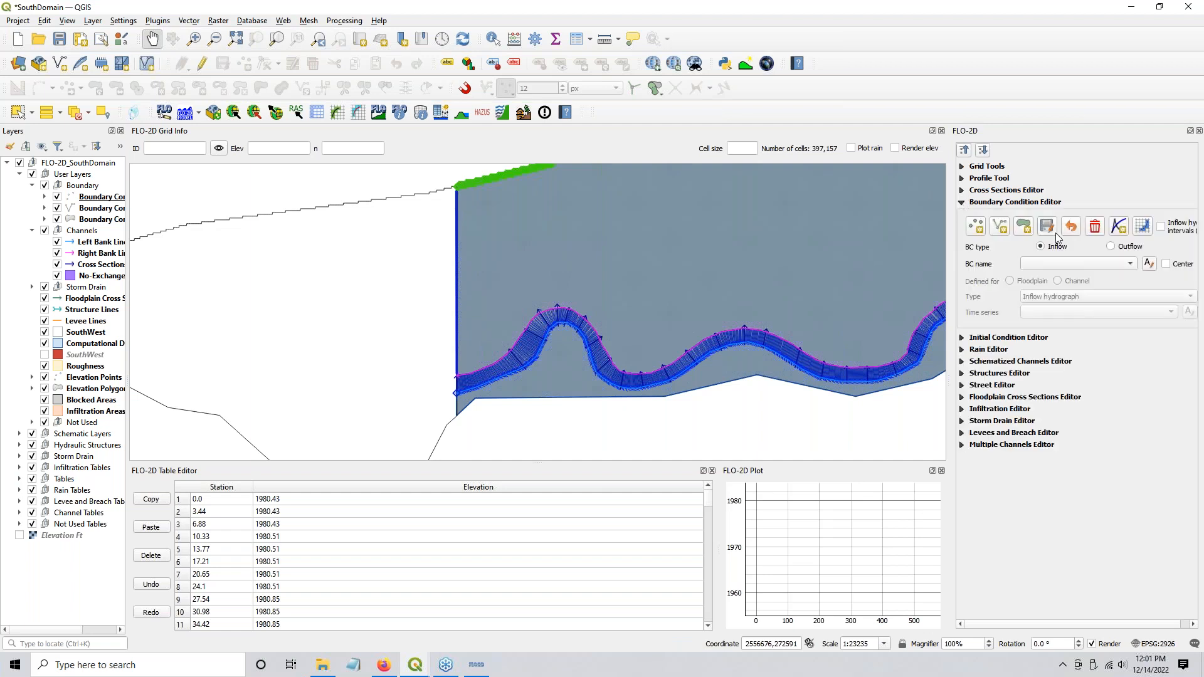
{"action": "left_click", "coordinate": [1112, 247]}
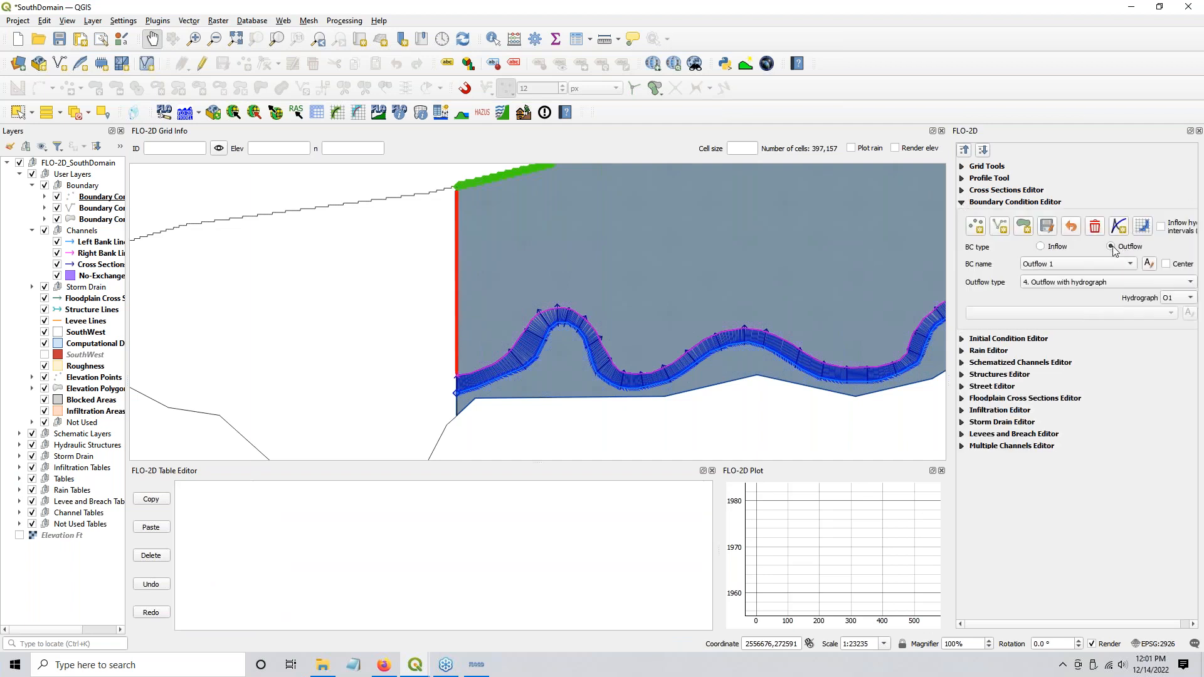
{"action": "left_click", "coordinate": [1084, 262]}
{"action": "left_click", "coordinate": [1083, 265]}
Step: Switch to File Explorer and locate CADPTS_DS1.DAT in the Multiple Domain\Runs\SouthWest folder
{"action": "left_click", "coordinate": [325, 669]}
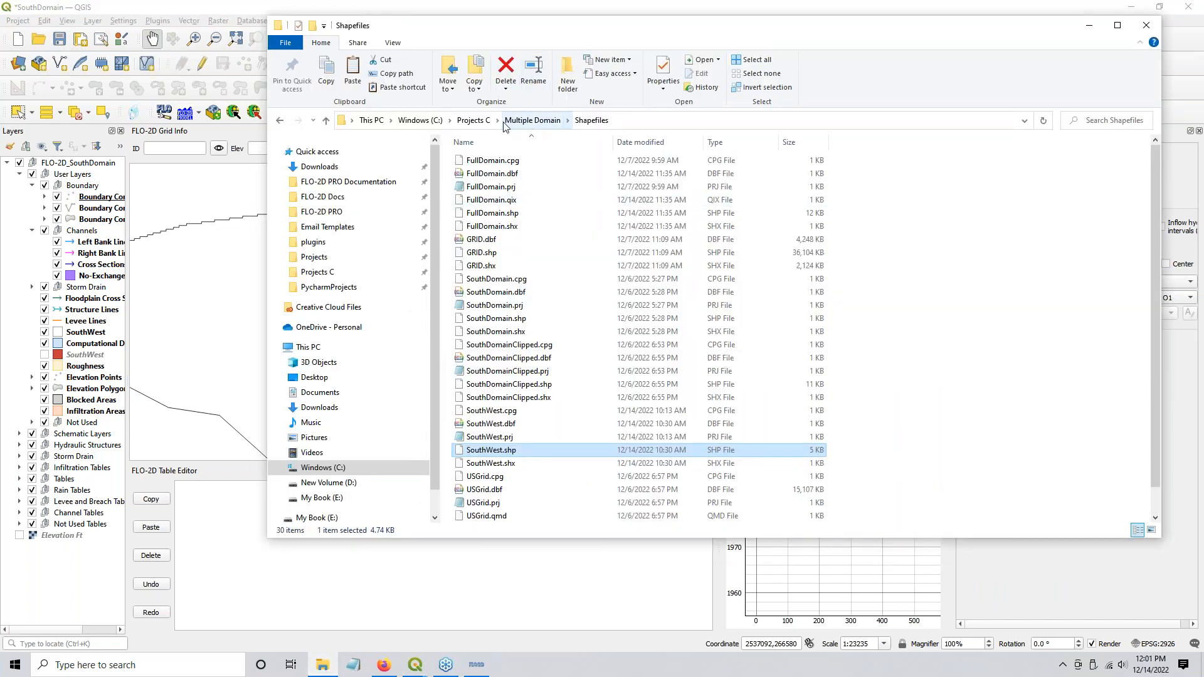
{"action": "left_click", "coordinate": [523, 121]}
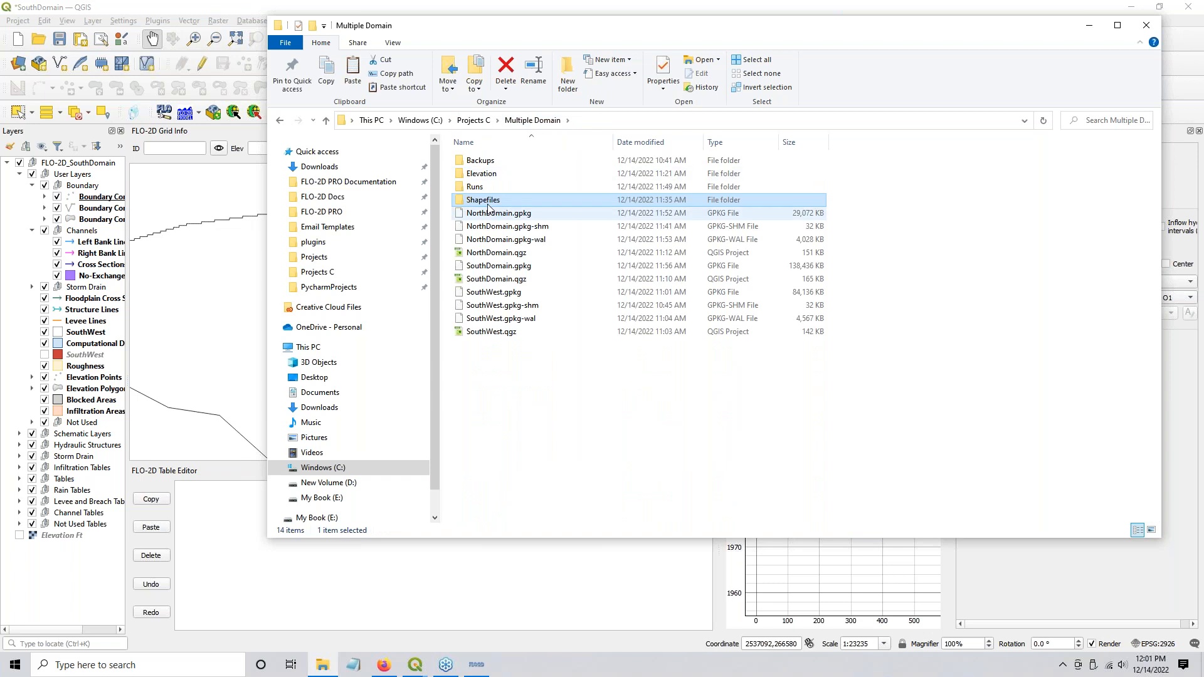
{"action": "left_click", "coordinate": [475, 187]}
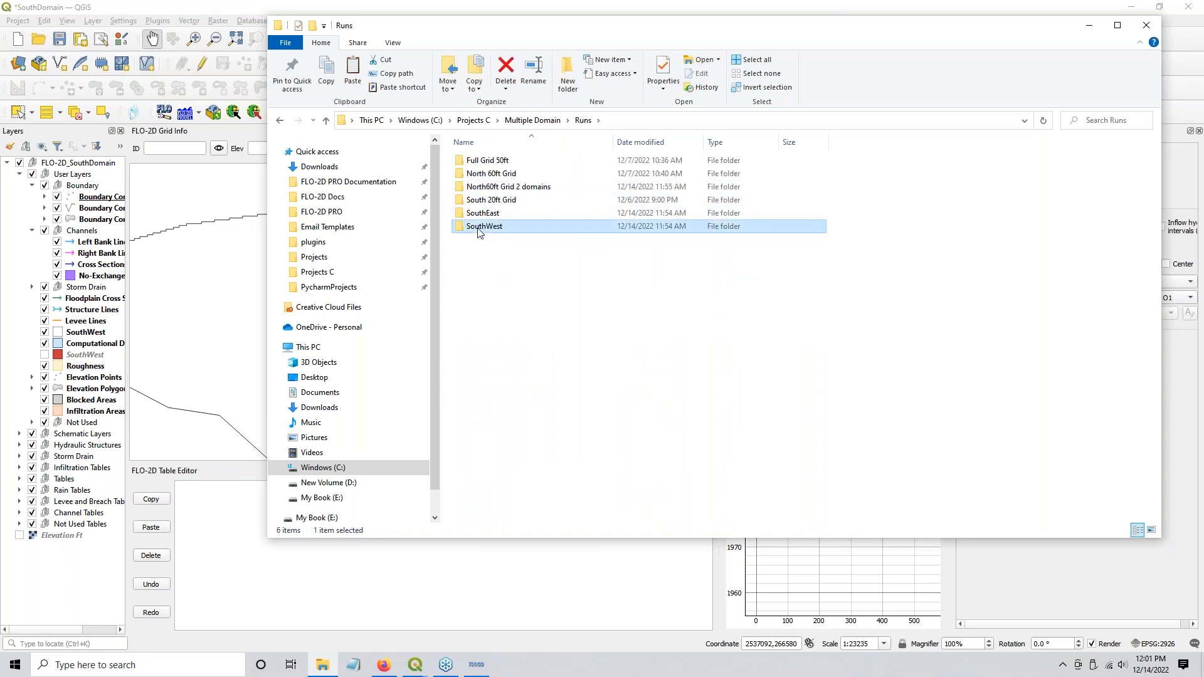
{"action": "double_click", "coordinate": [479, 229]}
{"action": "scroll", "coordinate": [497, 438], "scroll_direction": "down", "scroll_amount": 5}
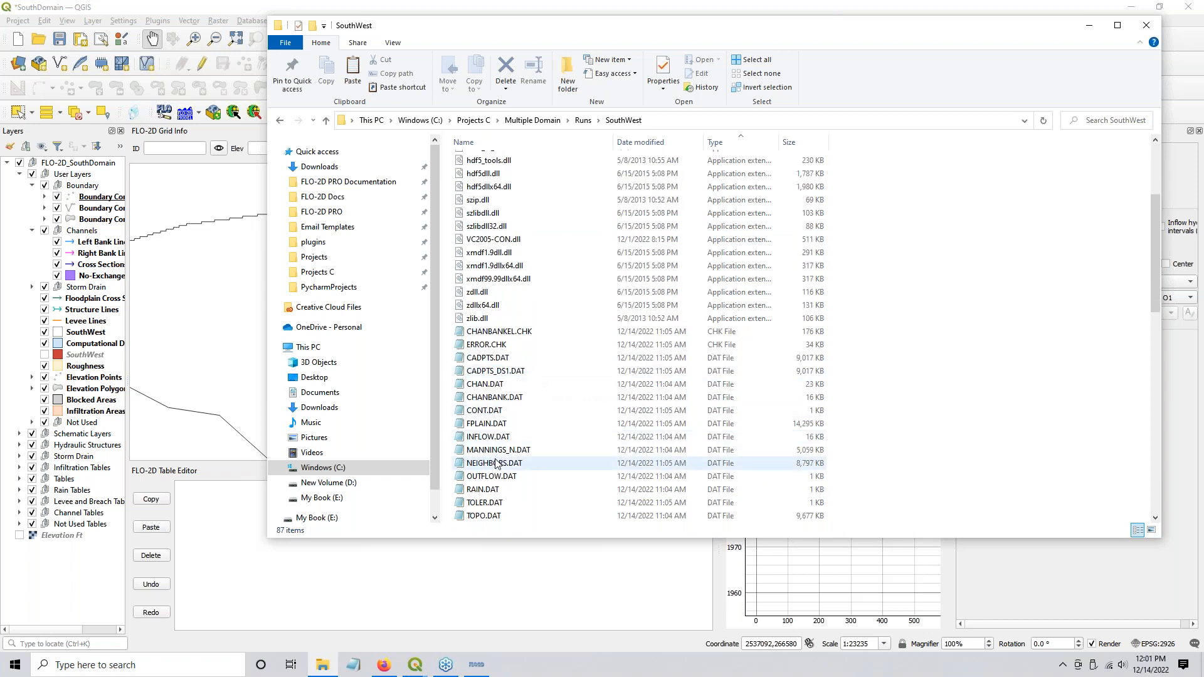
{"action": "left_click", "coordinate": [482, 372]}
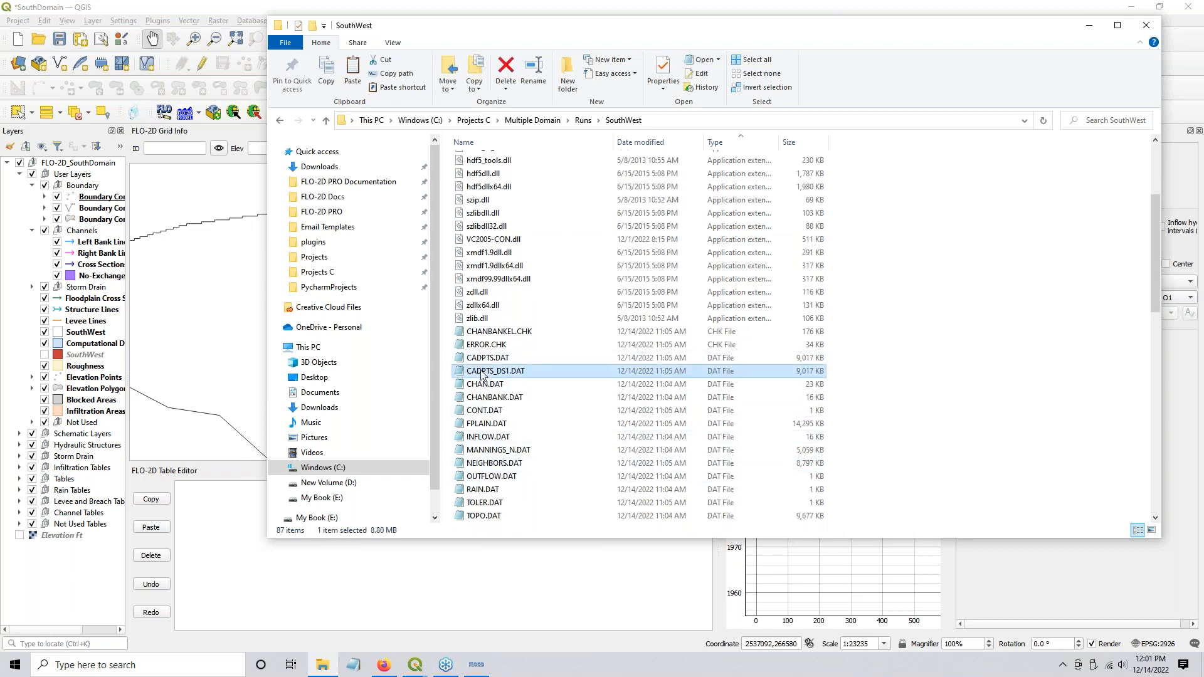
Step: Rename CADPTS_DS1.DAT in the SouthWest run folder to CADPTS_DS2.DAT
{"action": "left_click", "coordinate": [584, 120]}
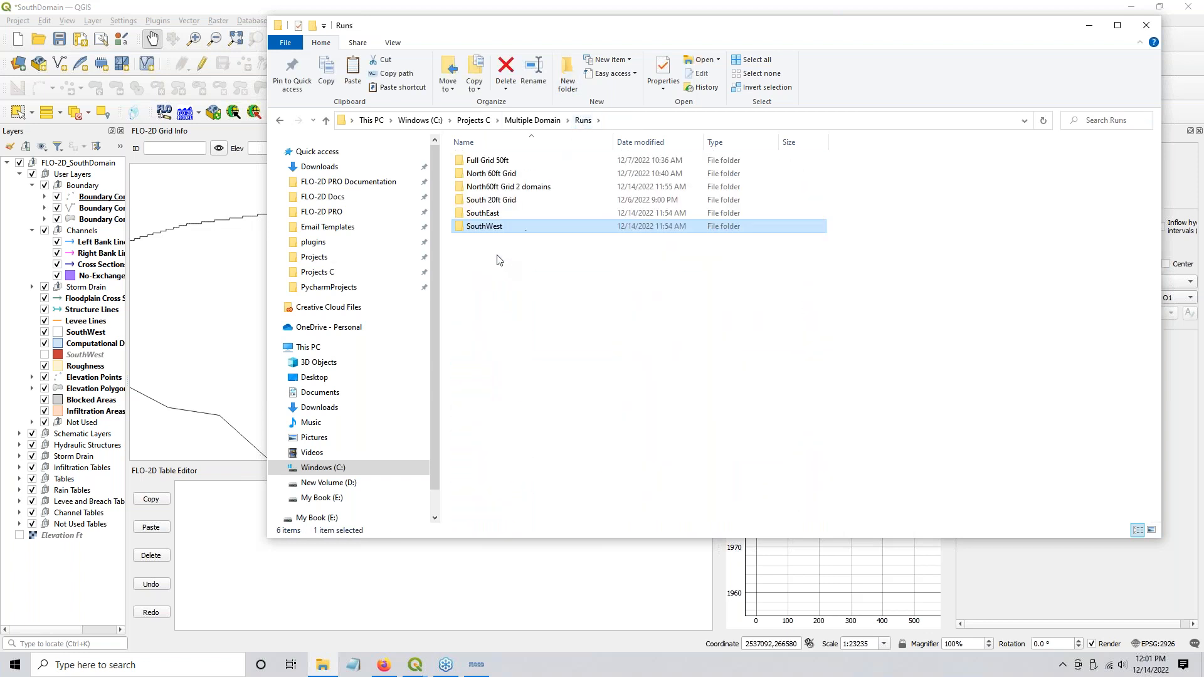
{"action": "double_click", "coordinate": [479, 229]}
{"action": "scroll", "coordinate": [500, 475], "scroll_direction": "down", "scroll_amount": 8}
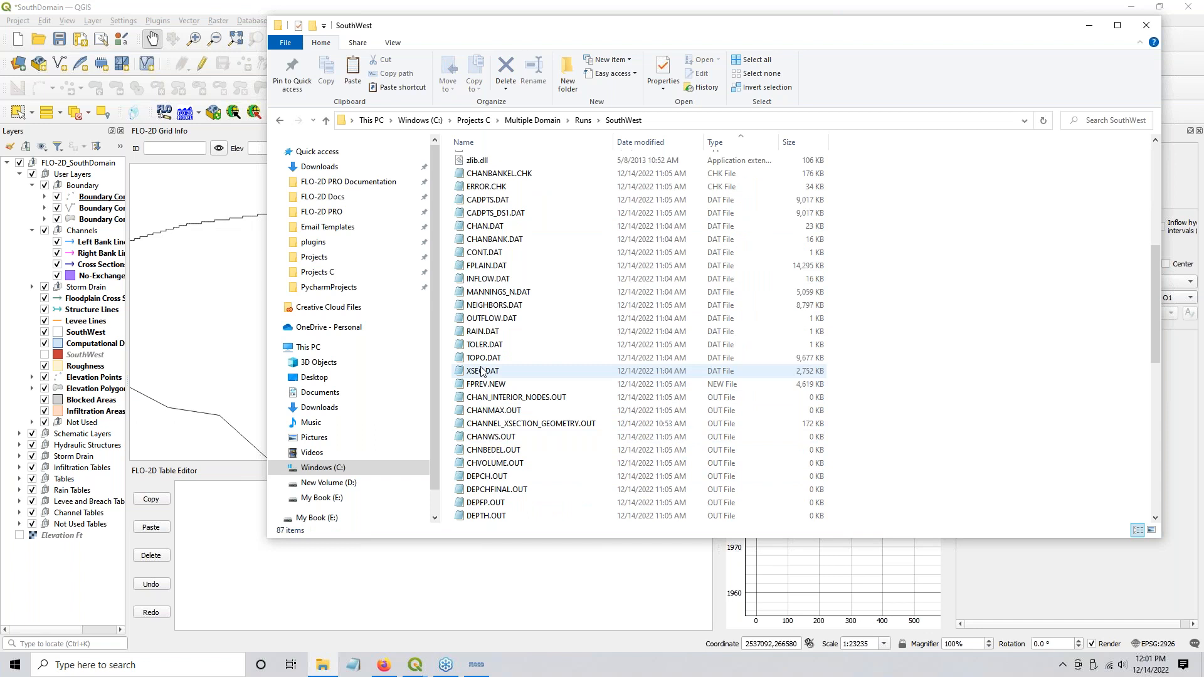
{"action": "left_click", "coordinate": [481, 371]}
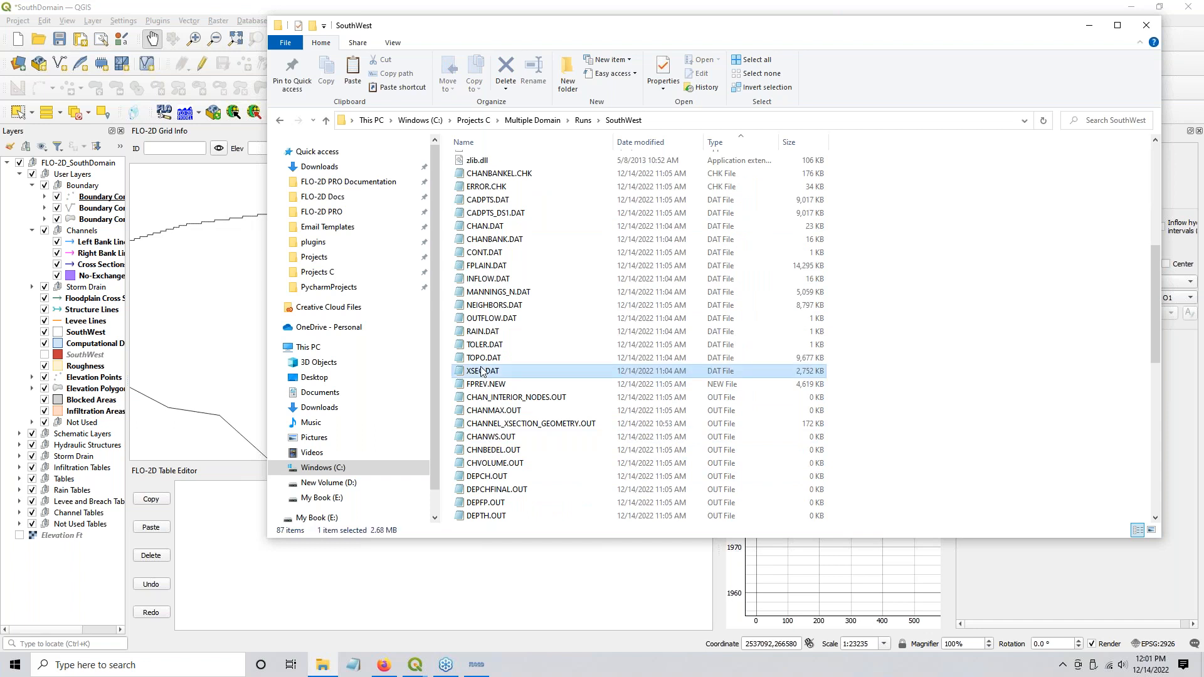
{"action": "left_click", "coordinate": [495, 215]}
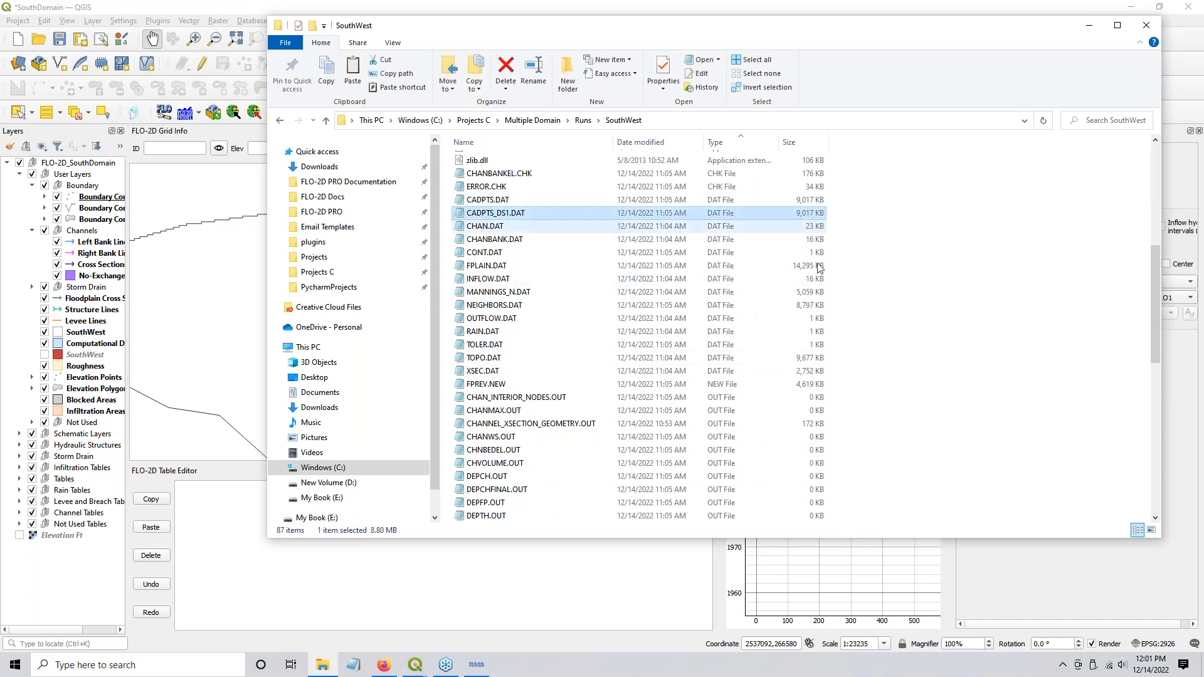
{"action": "left_click", "coordinate": [502, 213]}
{"action": "left_click", "coordinate": [506, 213]}
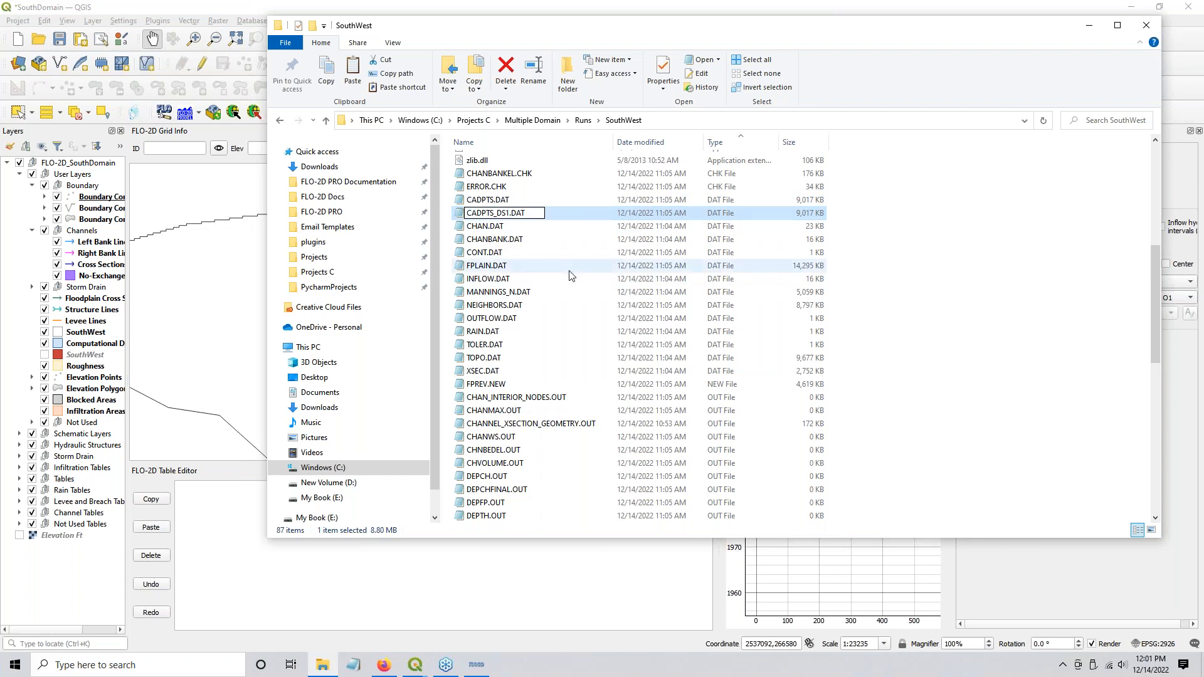
{"action": "type", "text": "2"}
{"action": "key", "text": "Return"}
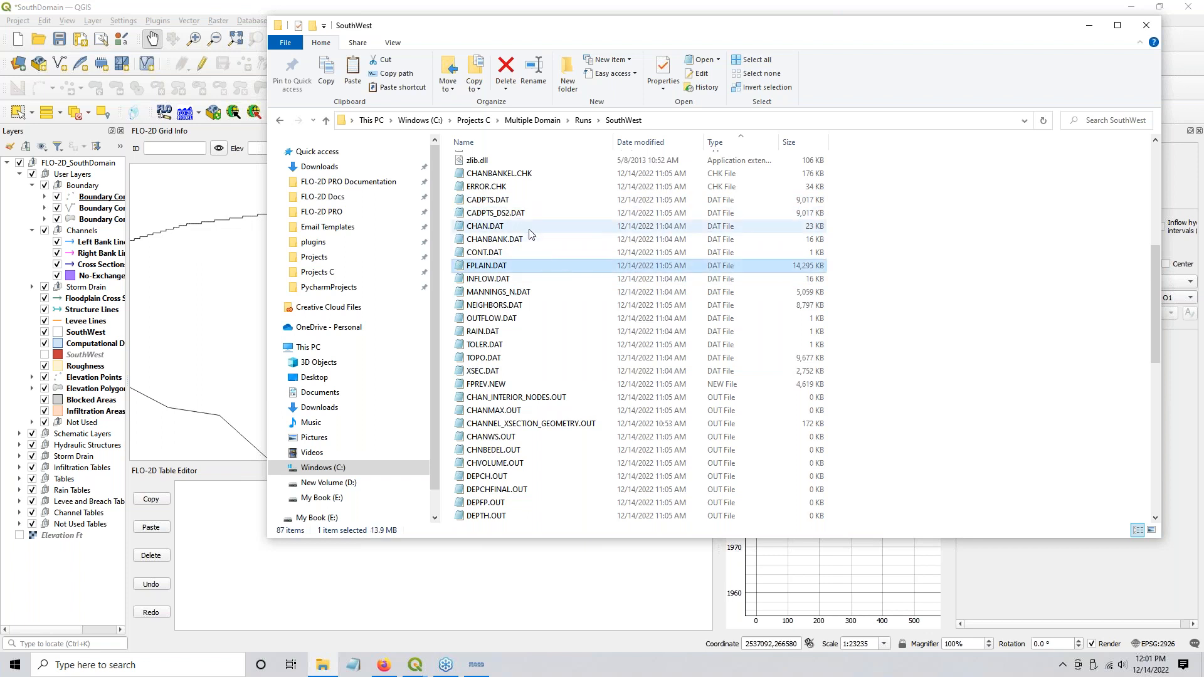
Step: Try to close the FLO-2D Volume Conservation window of the North60ft Grid 2 domains run, then return to File Explorer
{"action": "left_click", "coordinate": [476, 665]}
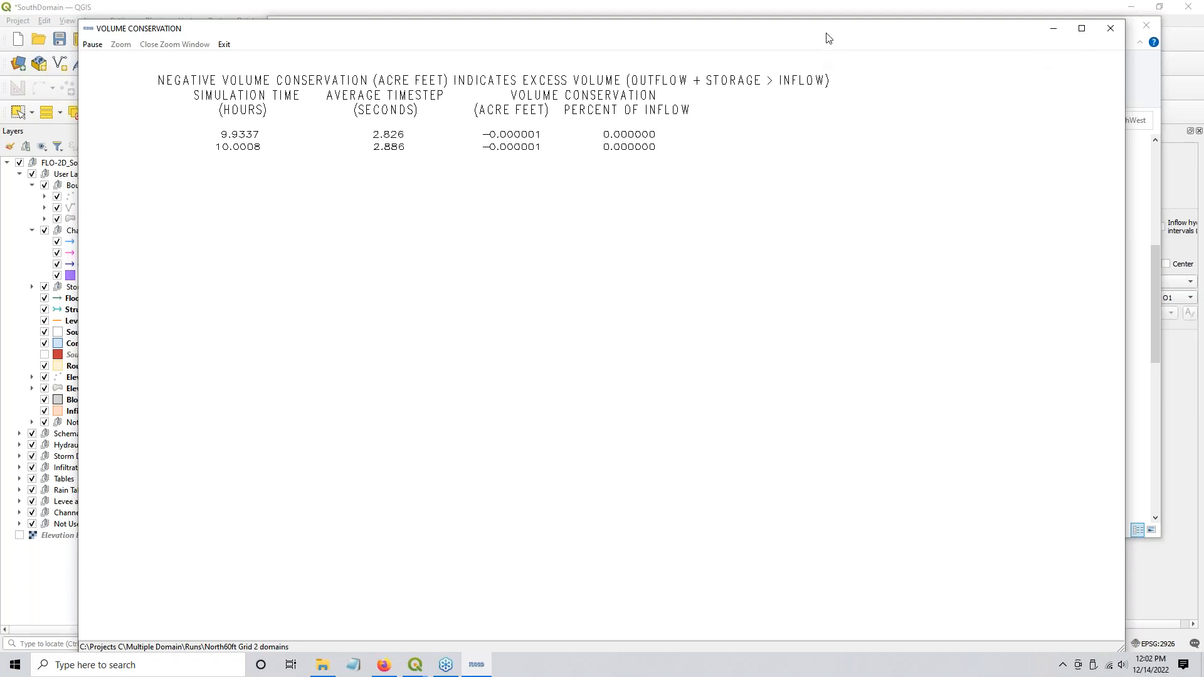
{"action": "left_click", "coordinate": [1109, 30]}
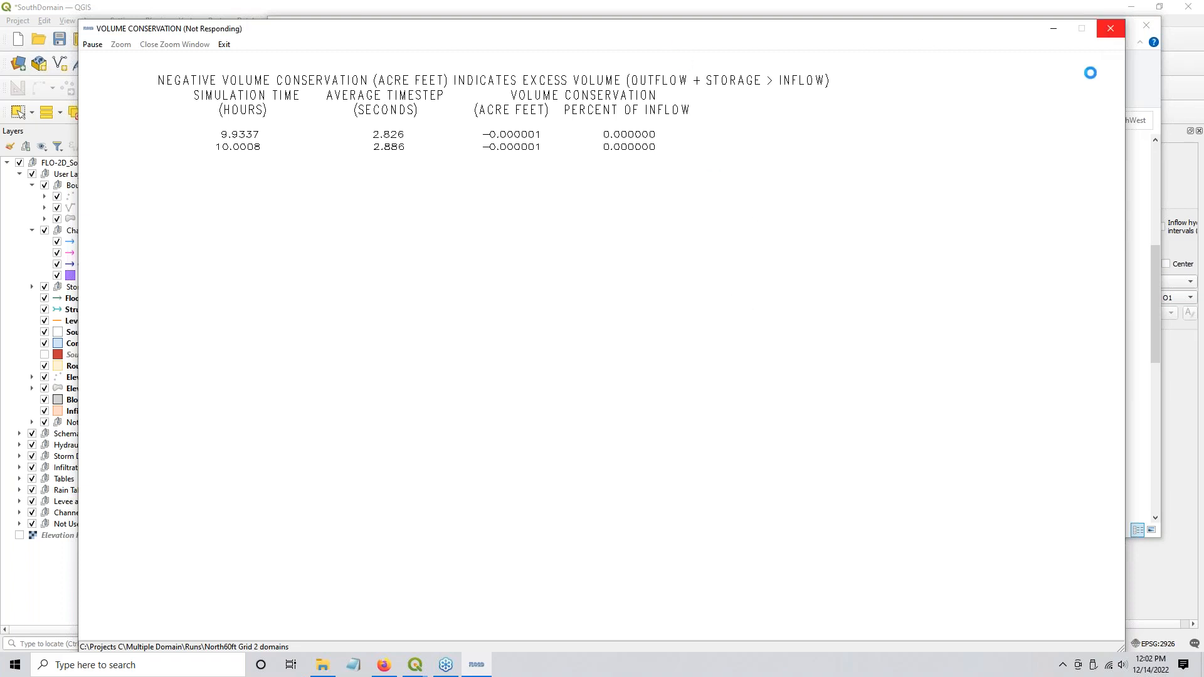
{"action": "left_click", "coordinate": [1129, 86]}
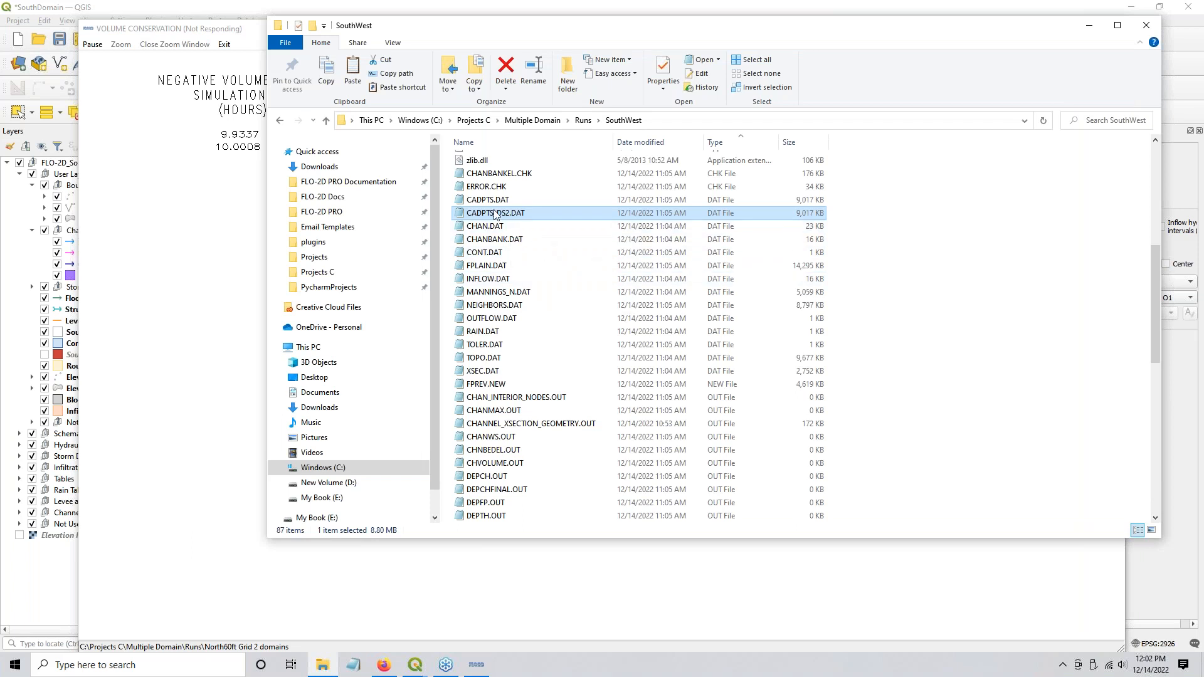
Step: Try to delete Inflow1_DS.DAT from the Runs\North60ft Grid 2 domains folder
{"action": "left_click", "coordinate": [532, 120]}
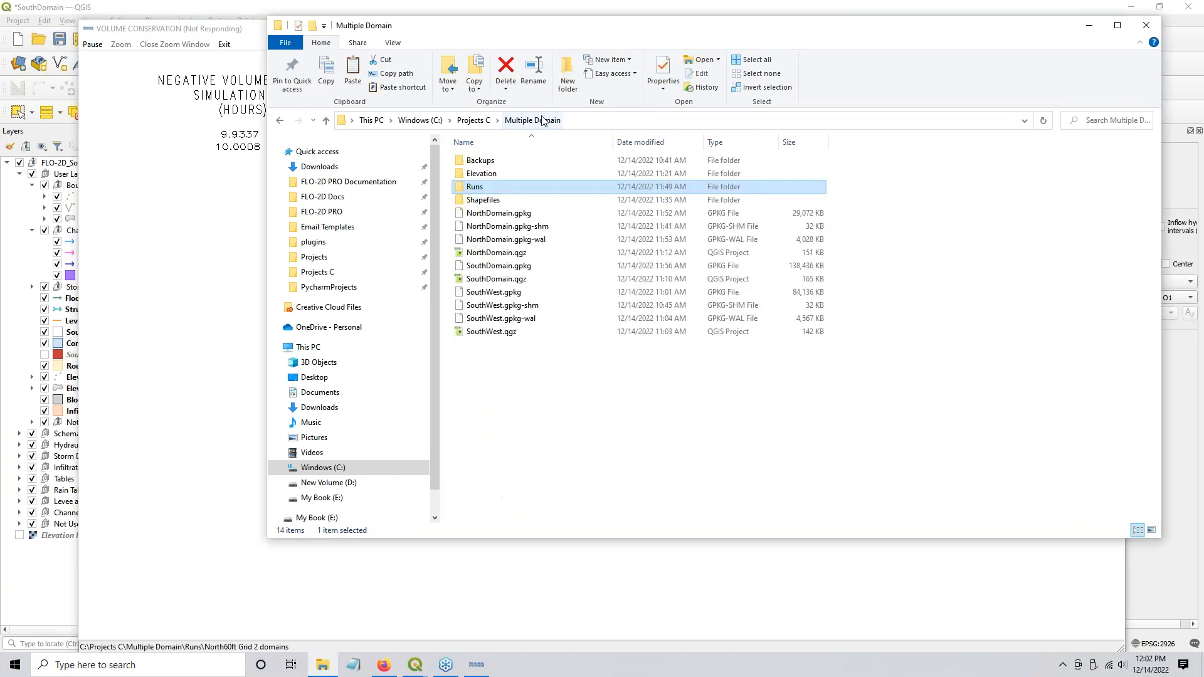
{"action": "double_click", "coordinate": [476, 187]}
{"action": "double_click", "coordinate": [481, 187]}
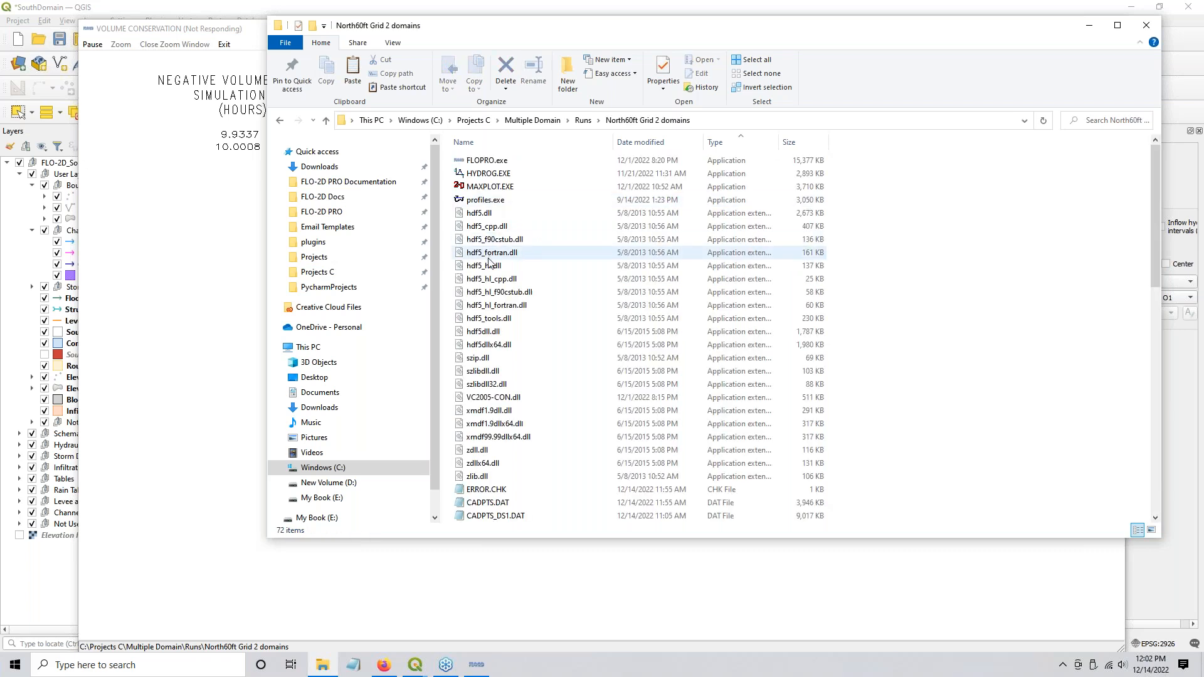
{"action": "scroll", "coordinate": [472, 311], "scroll_direction": "down", "scroll_amount": 1}
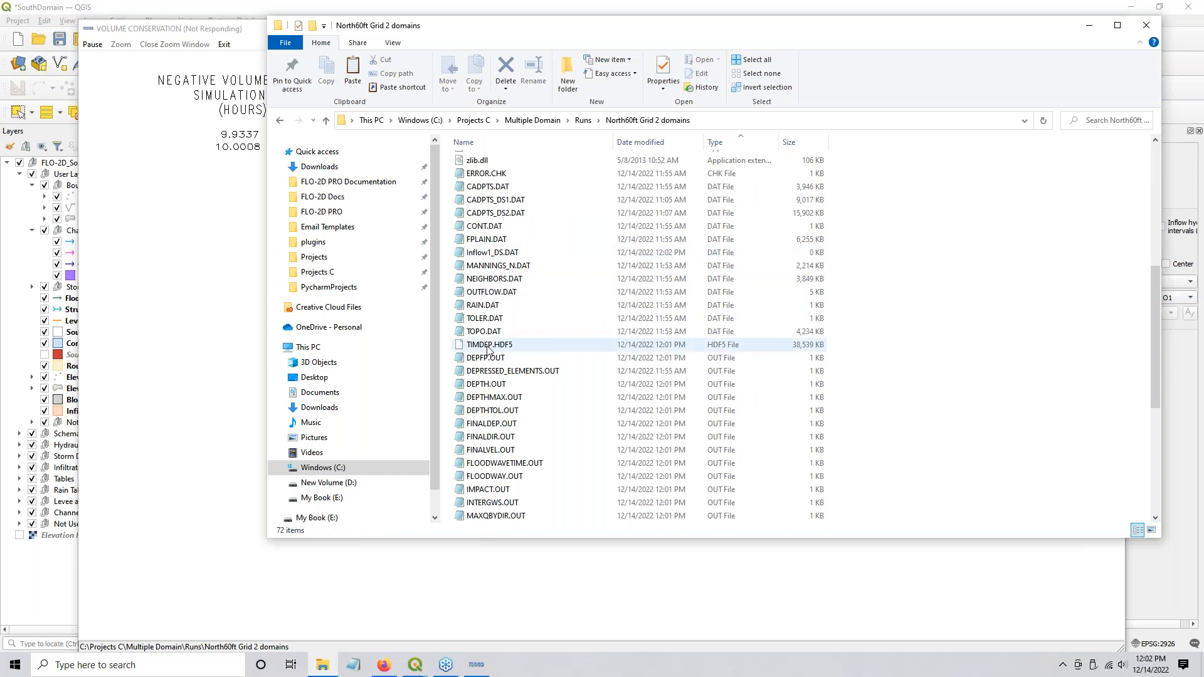
{"action": "left_click", "coordinate": [476, 254]}
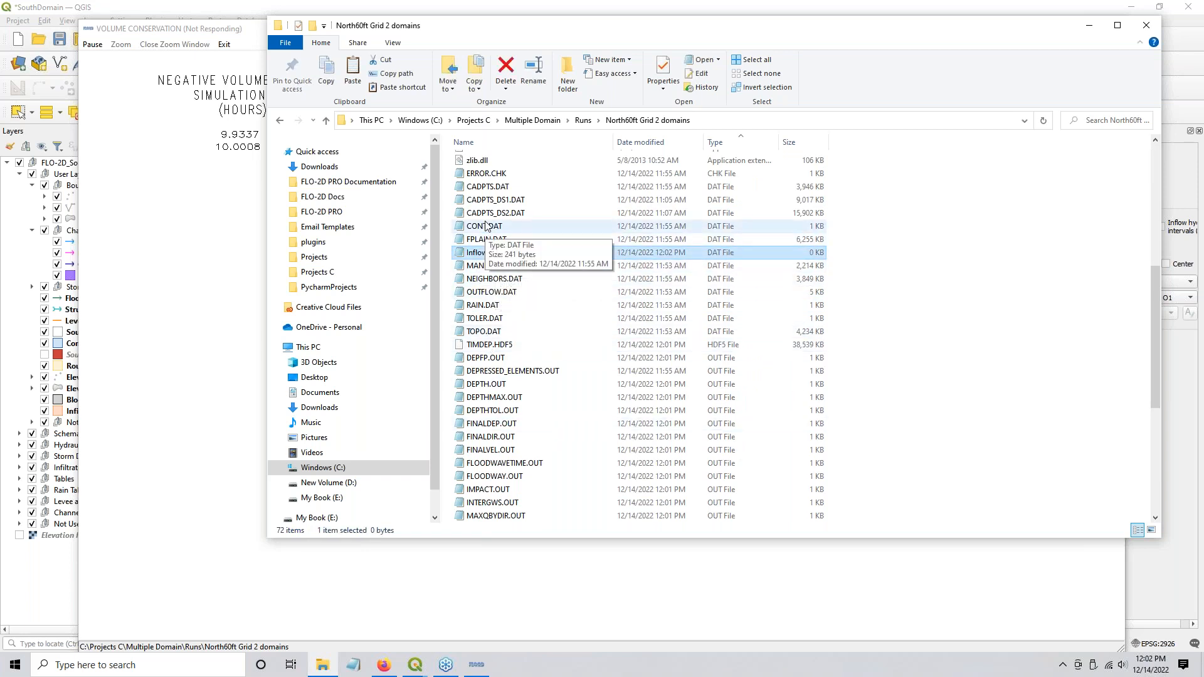
{"action": "left_click", "coordinate": [500, 267]}
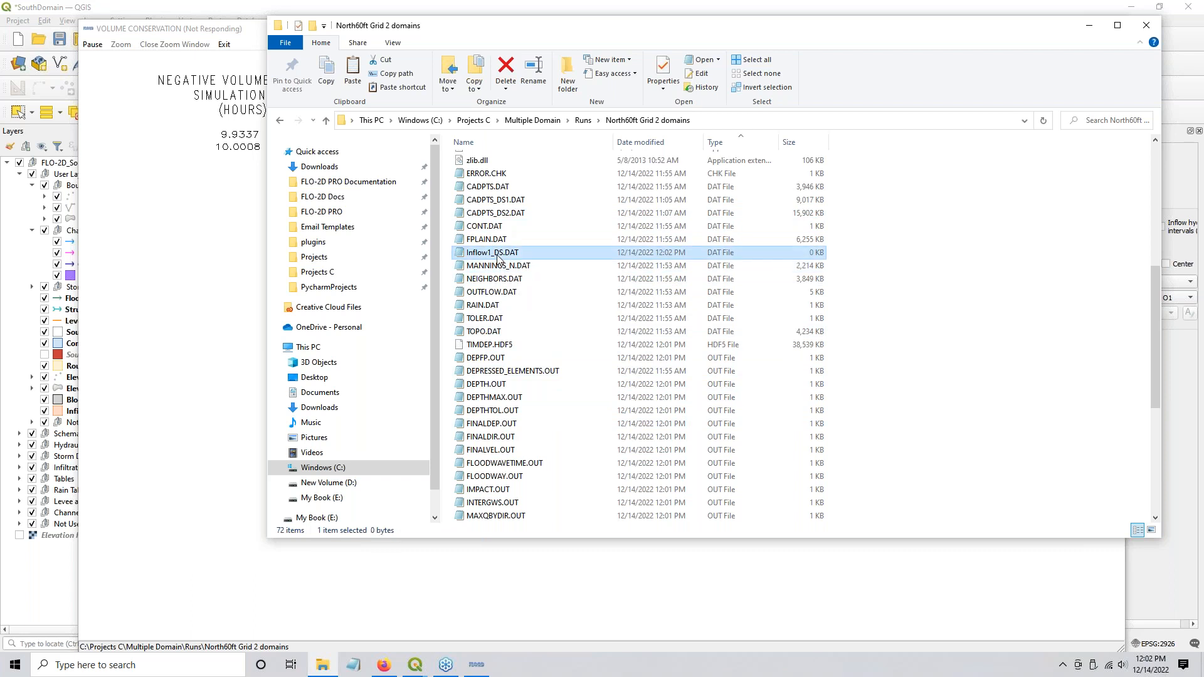
{"action": "key", "text": "Delete"}
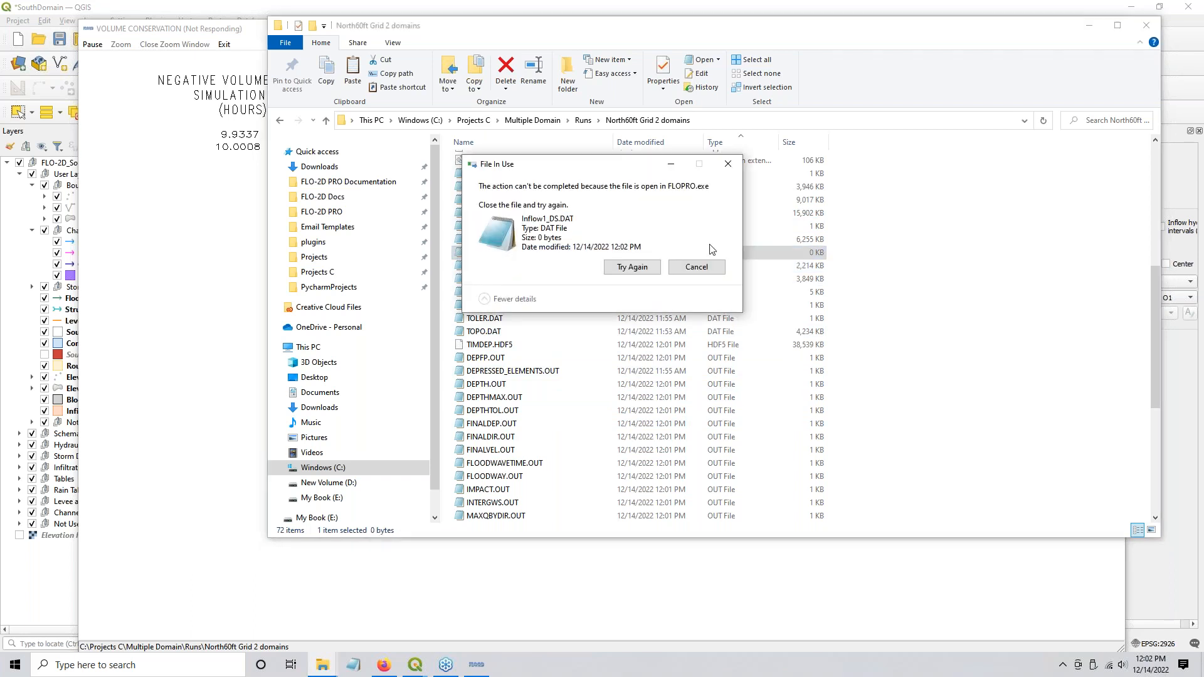
Step: Force the unresponsive FLOPRO.exe simulation to close without waiting for the problem report
{"action": "left_click", "coordinate": [194, 239]}
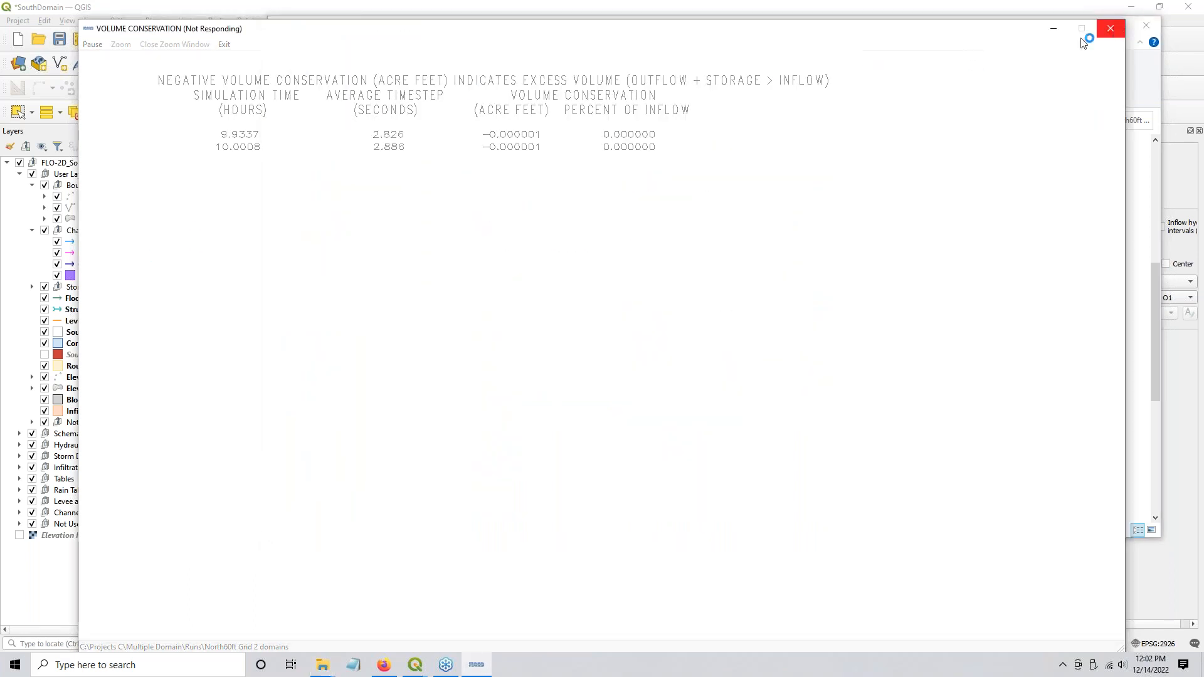
{"action": "left_click", "coordinate": [586, 358]}
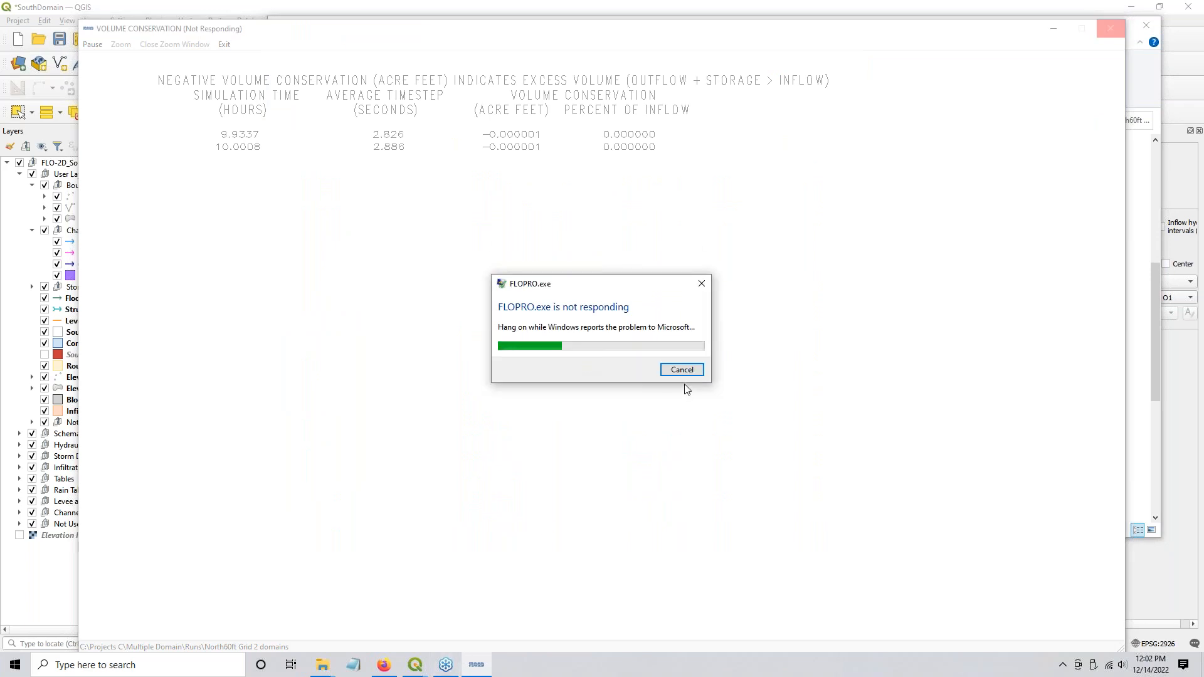
{"action": "left_click", "coordinate": [681, 369]}
Step: Retry the deletion of Inflow1_DS.DAT from the North60ft Grid 2 domains folder
{"action": "left_click", "coordinate": [634, 271]}
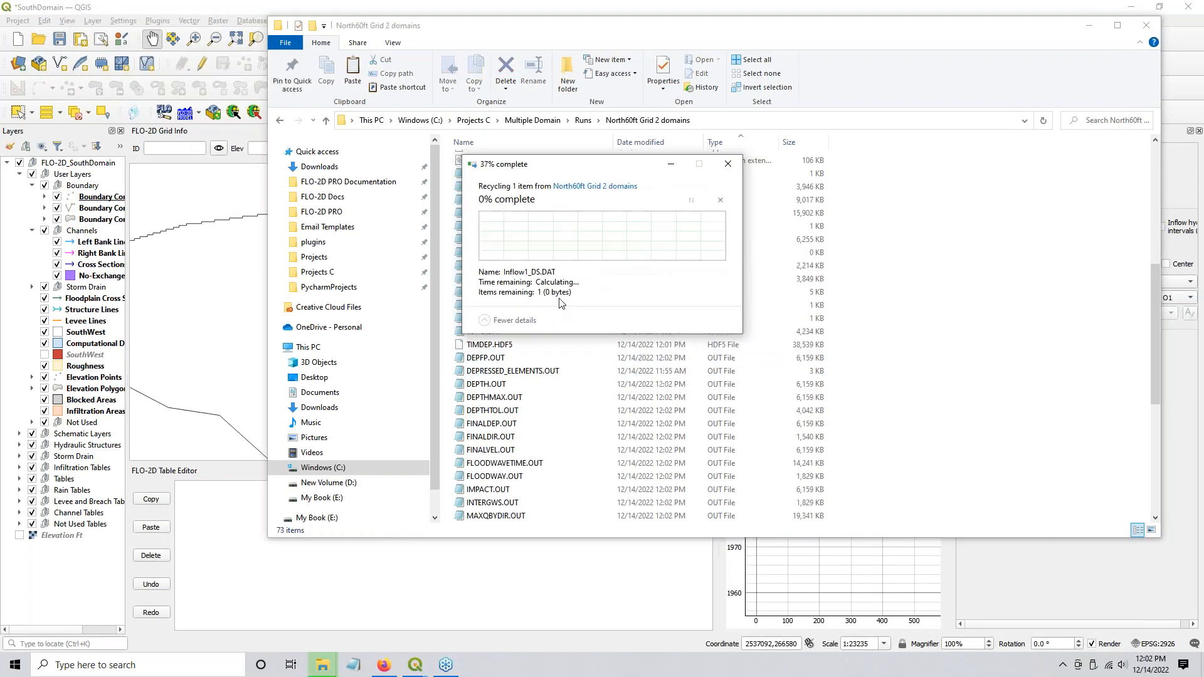
{"action": "left_click", "coordinate": [495, 258]}
{"action": "key", "text": "Delete"}
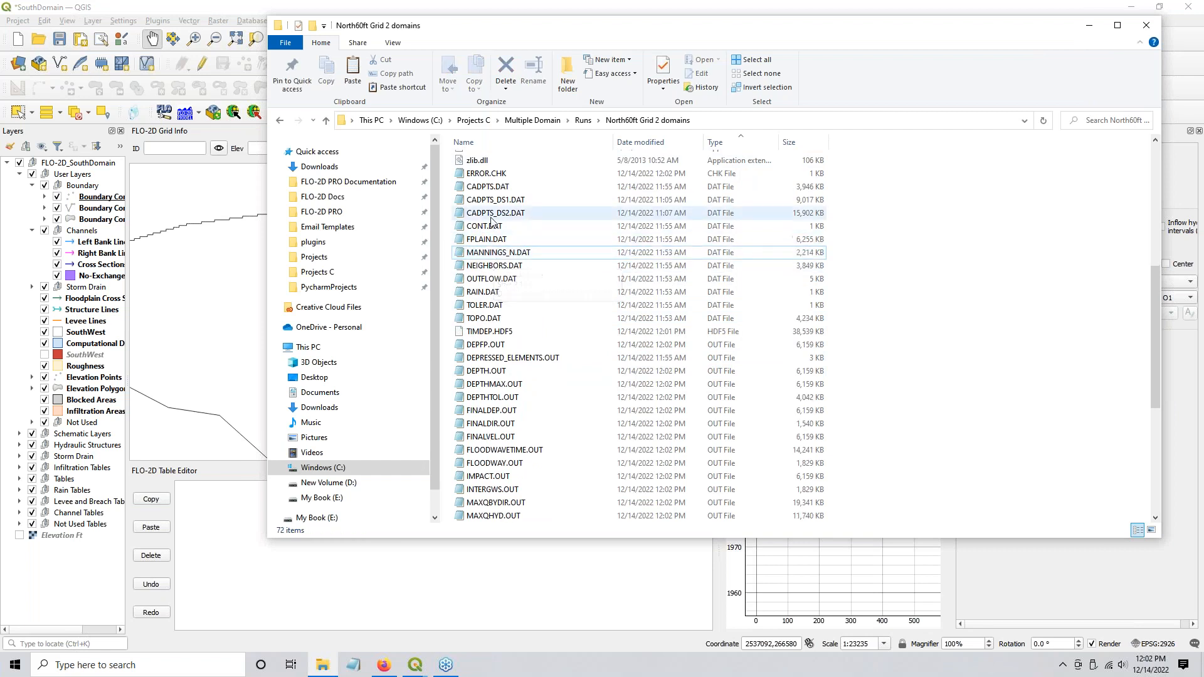
Step: Rename CADPTS_DS1.DAT to CADPTS_DS 1.DAT, and CADPTS_DS2.DAT to CADPTS_DS1.DAT, in the North60ft Grid 2 domains folder
{"action": "left_click", "coordinate": [495, 199]}
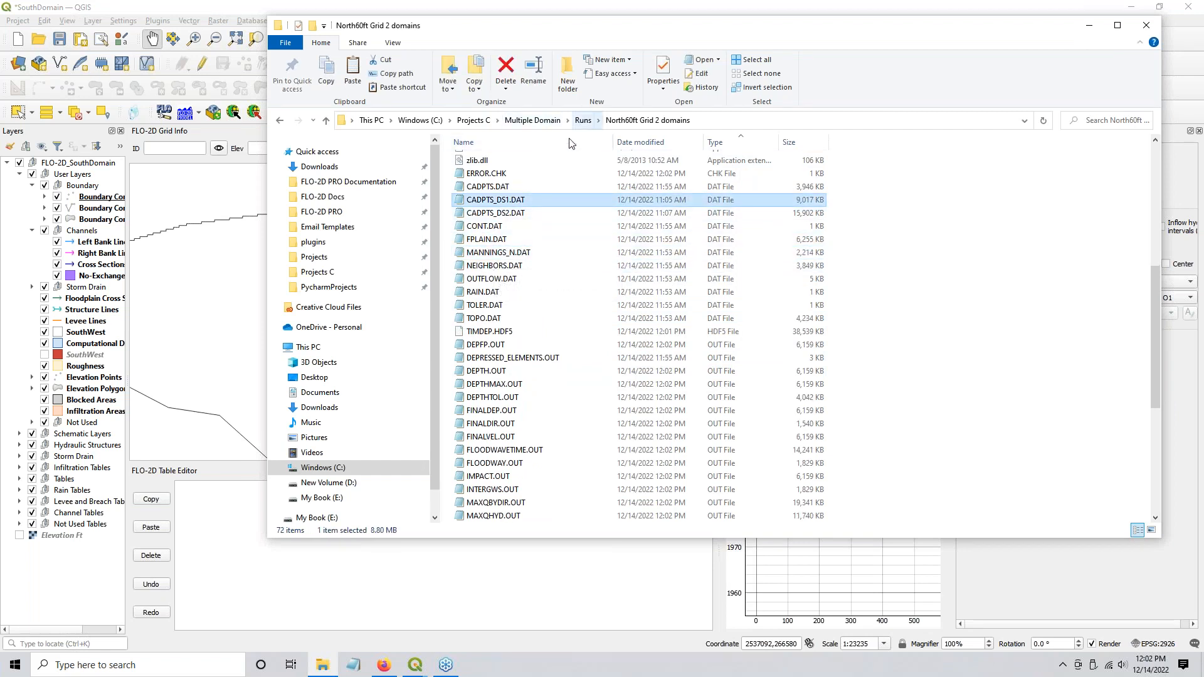
{"action": "left_click", "coordinate": [500, 202]}
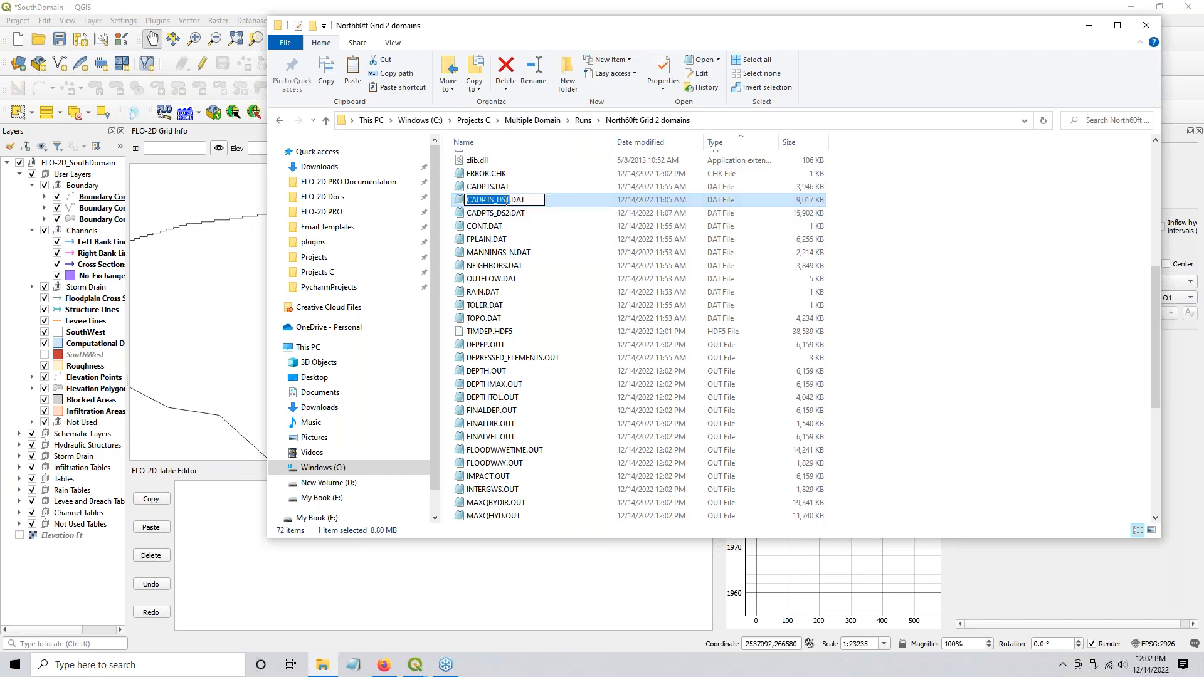
{"action": "left_click", "coordinate": [508, 201]}
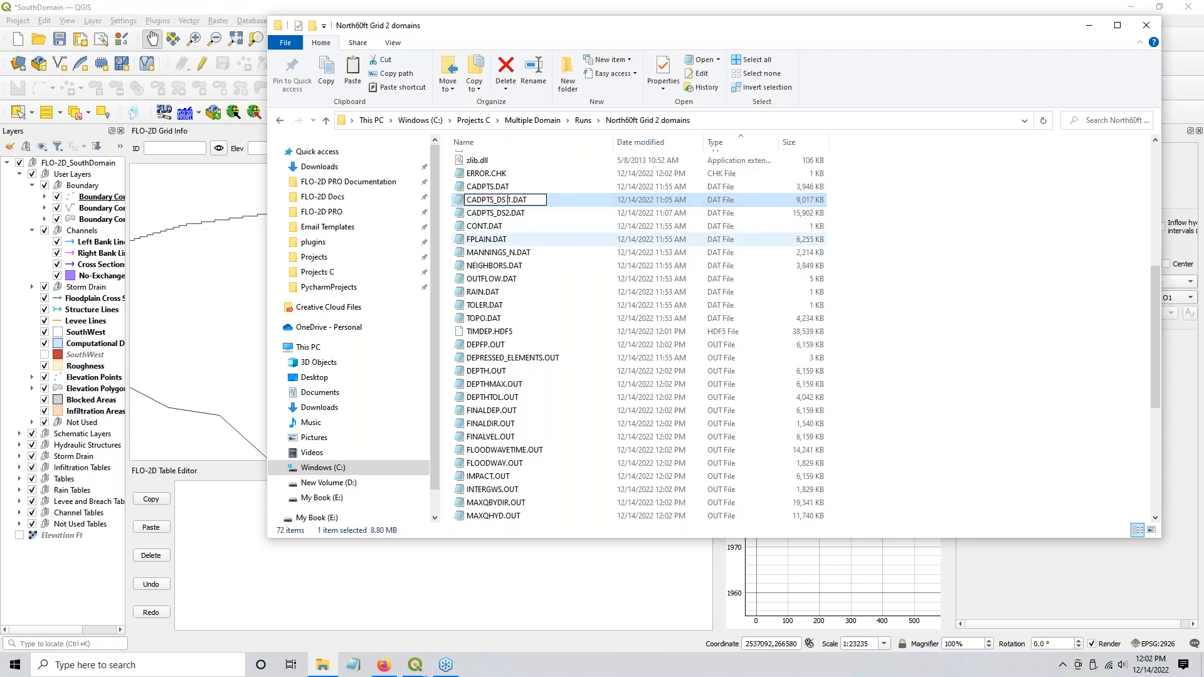
{"action": "key", "text": "Return"}
{"action": "left_click", "coordinate": [503, 214]}
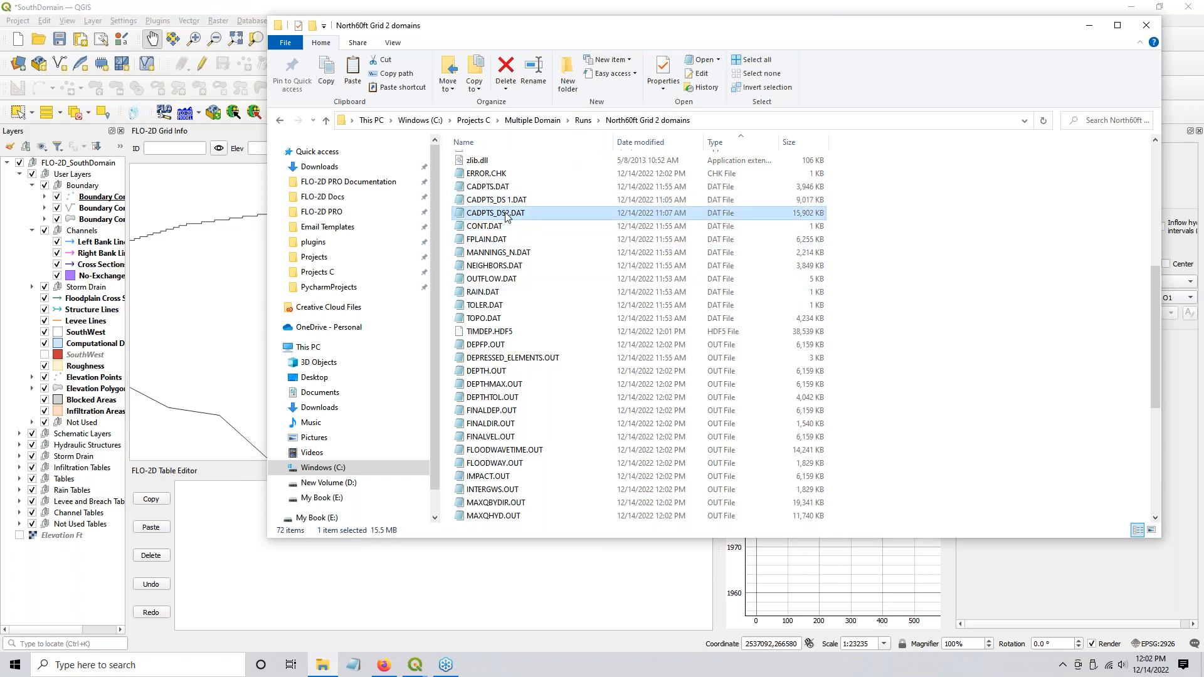
{"action": "left_click", "coordinate": [506, 215]}
{"action": "left_click", "coordinate": [507, 213]}
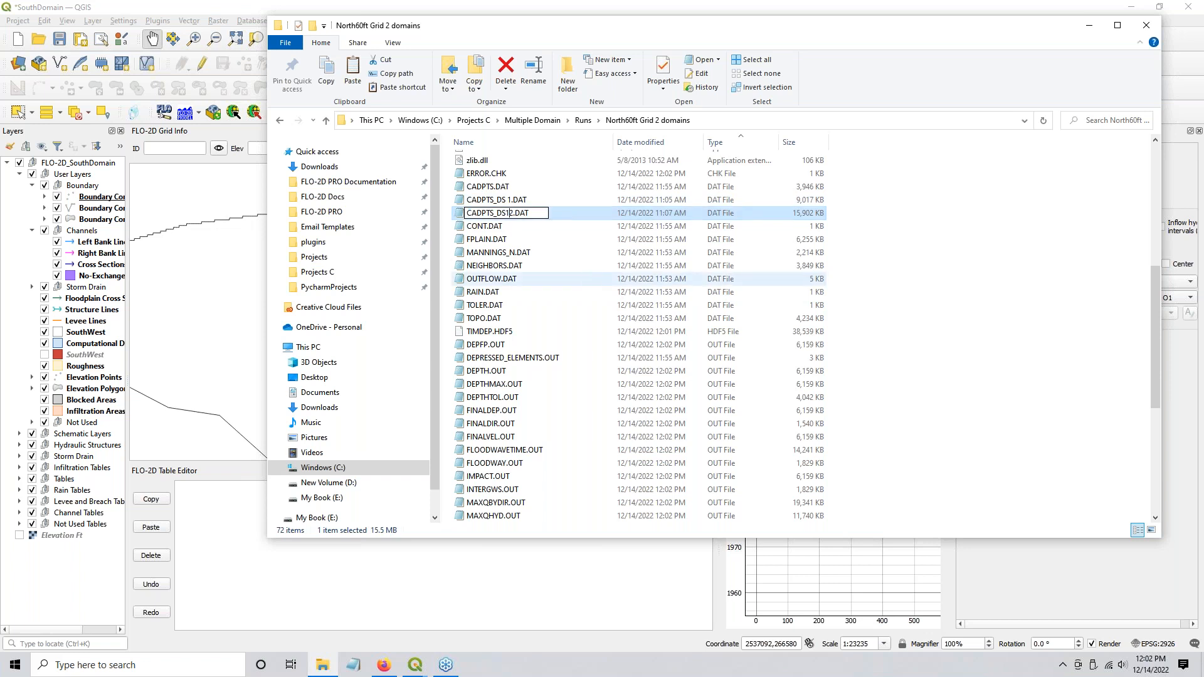
{"action": "key", "text": "Return"}
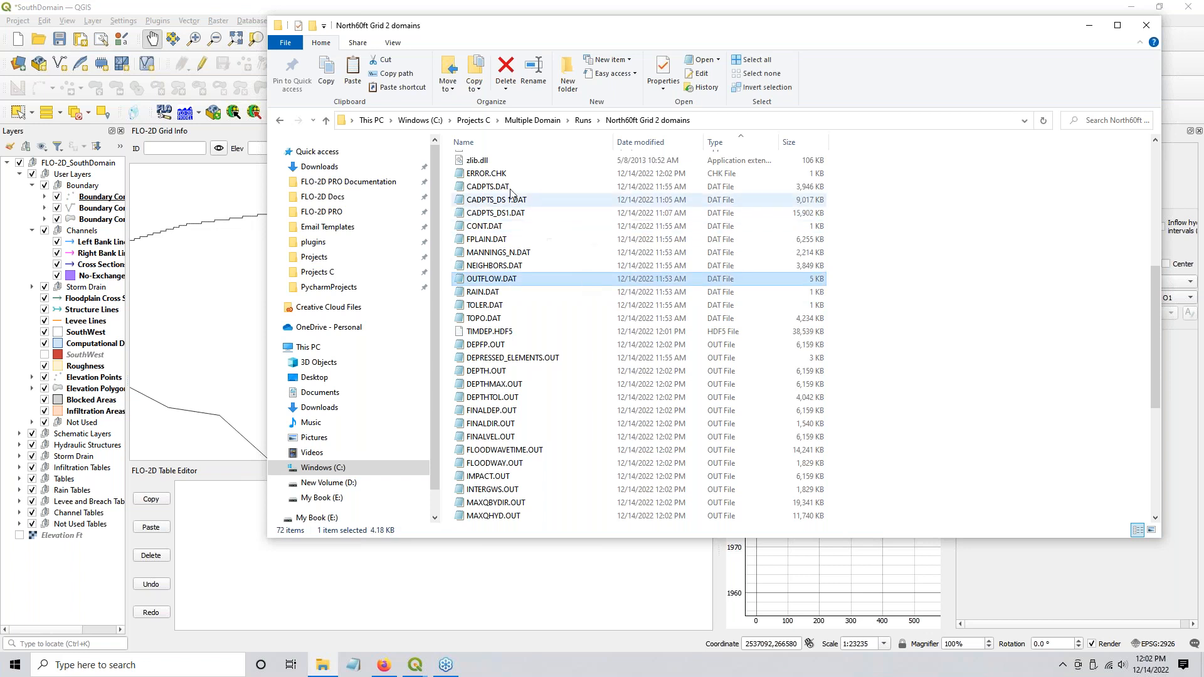
Step: Rename CADPTS_DS 1.DAT to CADPTS_DS.DAT in the North60ft Grid 2 domains folder
{"action": "left_click", "coordinate": [506, 200]}
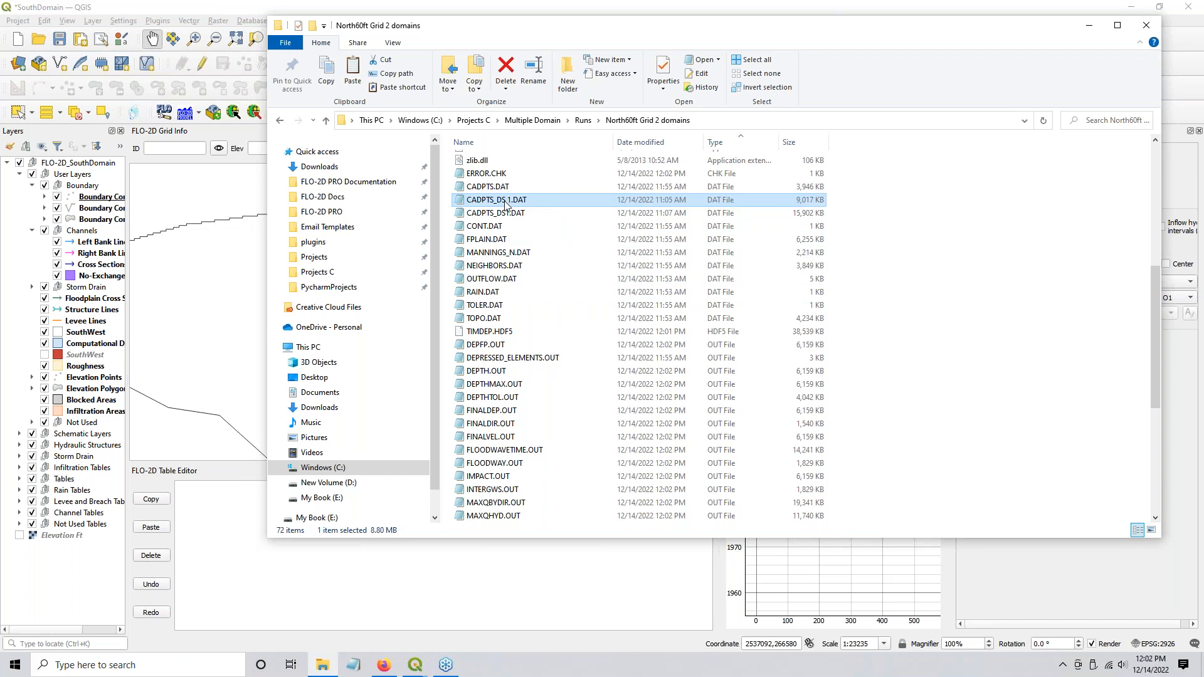
{"action": "left_click", "coordinate": [506, 205]}
{"action": "left_click", "coordinate": [510, 201]}
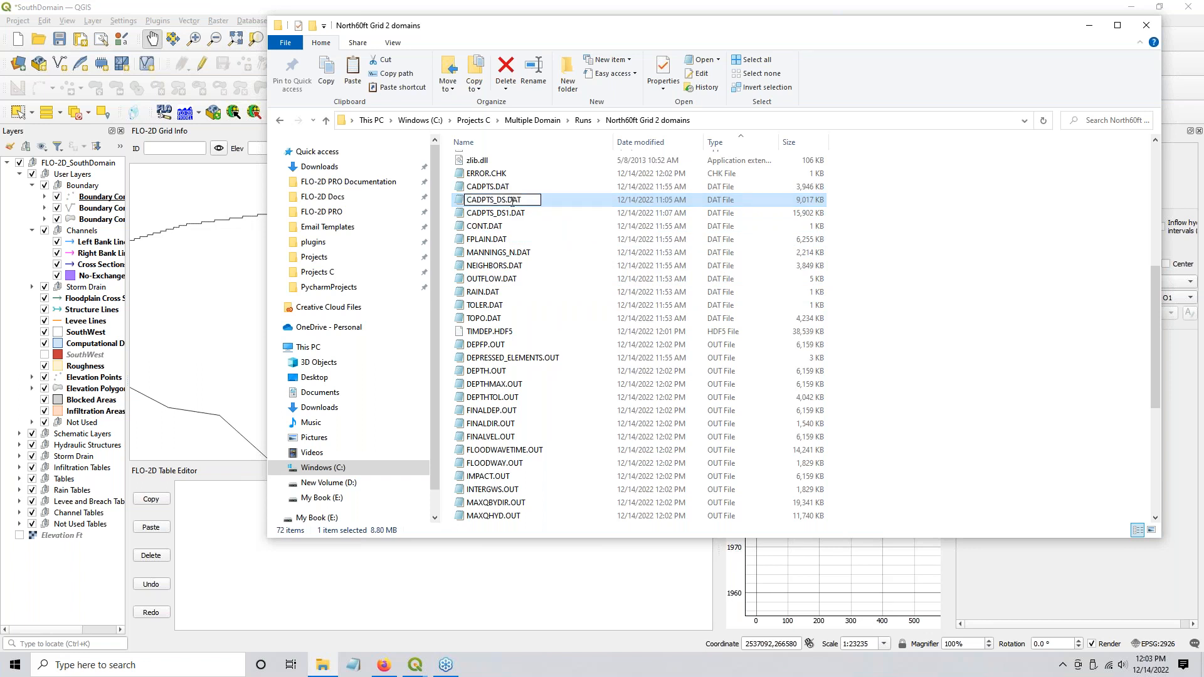
{"action": "key", "text": "Return"}
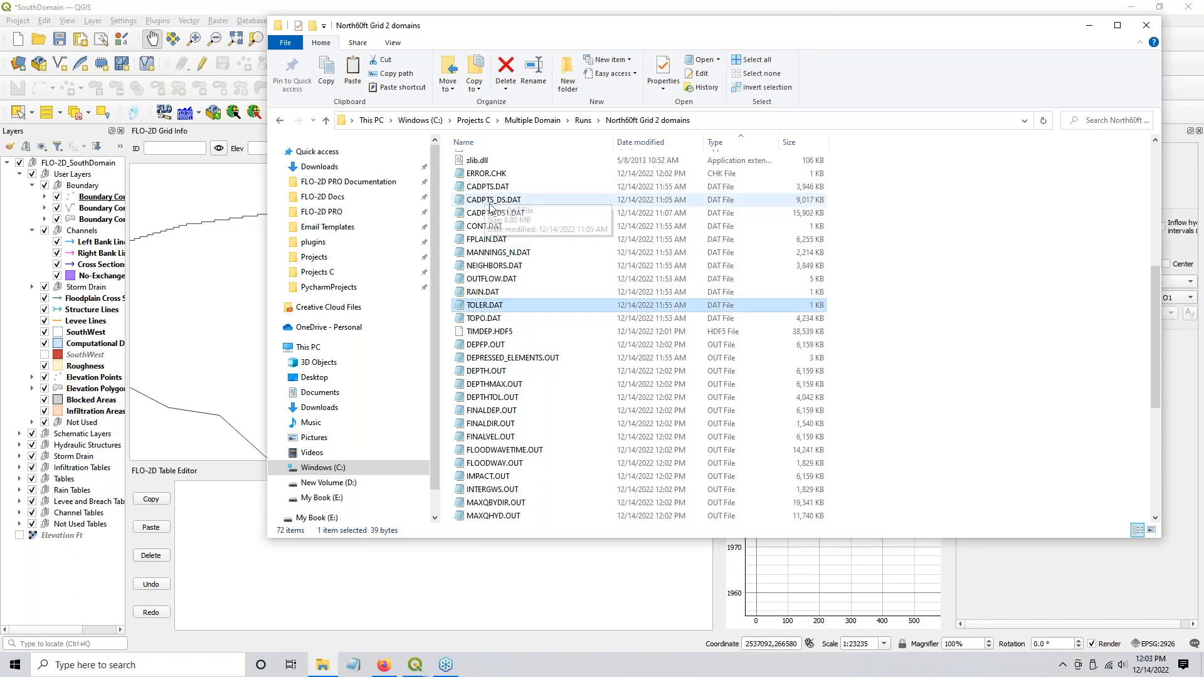
Step: Delete CADPTS_DS.DAT and CADPTS_DS1.DAT from the North60ft Grid 2 domains folder
{"action": "left_click", "coordinate": [516, 213], "text": "ctrl"}
{"action": "key", "text": "Delete"}
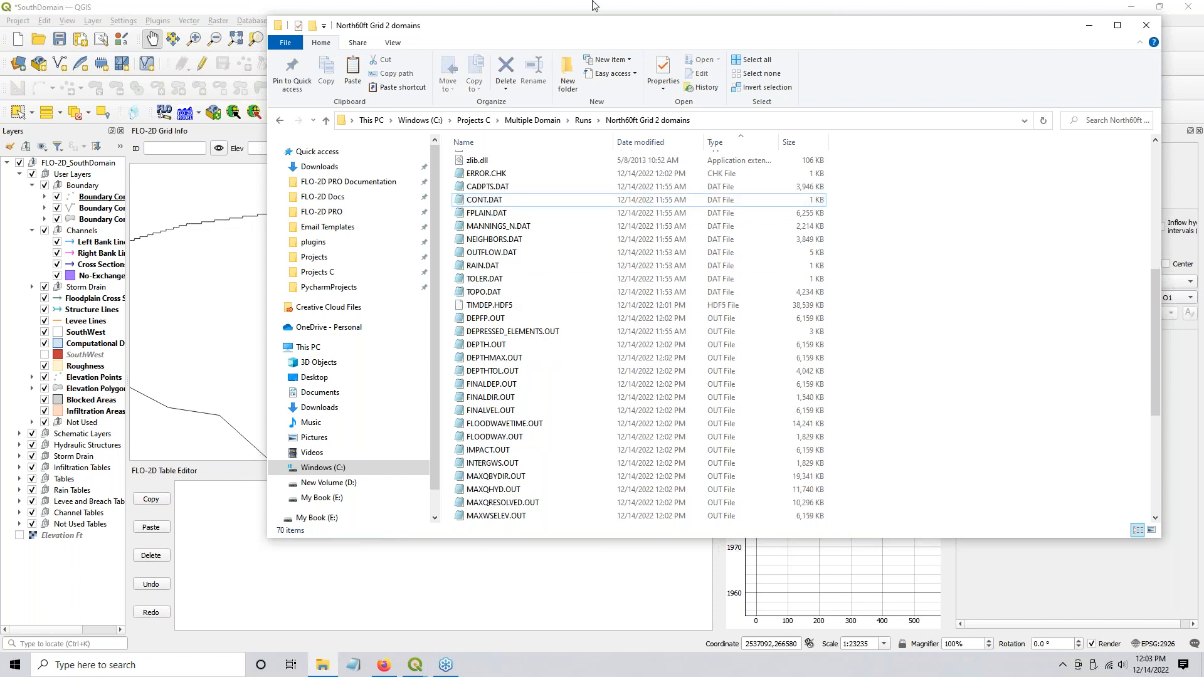
Step: Snap the File Explorer window to a screen quarter, go up to Runs, and open the SouthEast folder in a second window snapped beside it
{"action": "left_click_drag", "start_coordinate": [601, 37], "coordinate": [1, 2]}
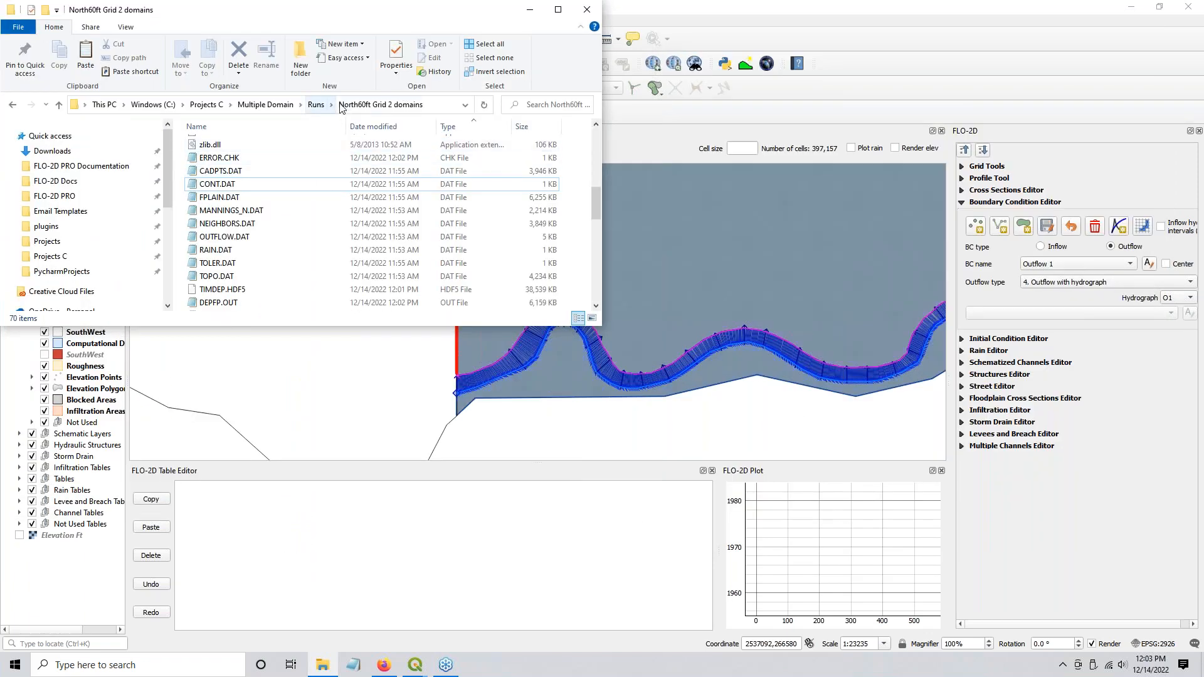
{"action": "left_click", "coordinate": [317, 104]}
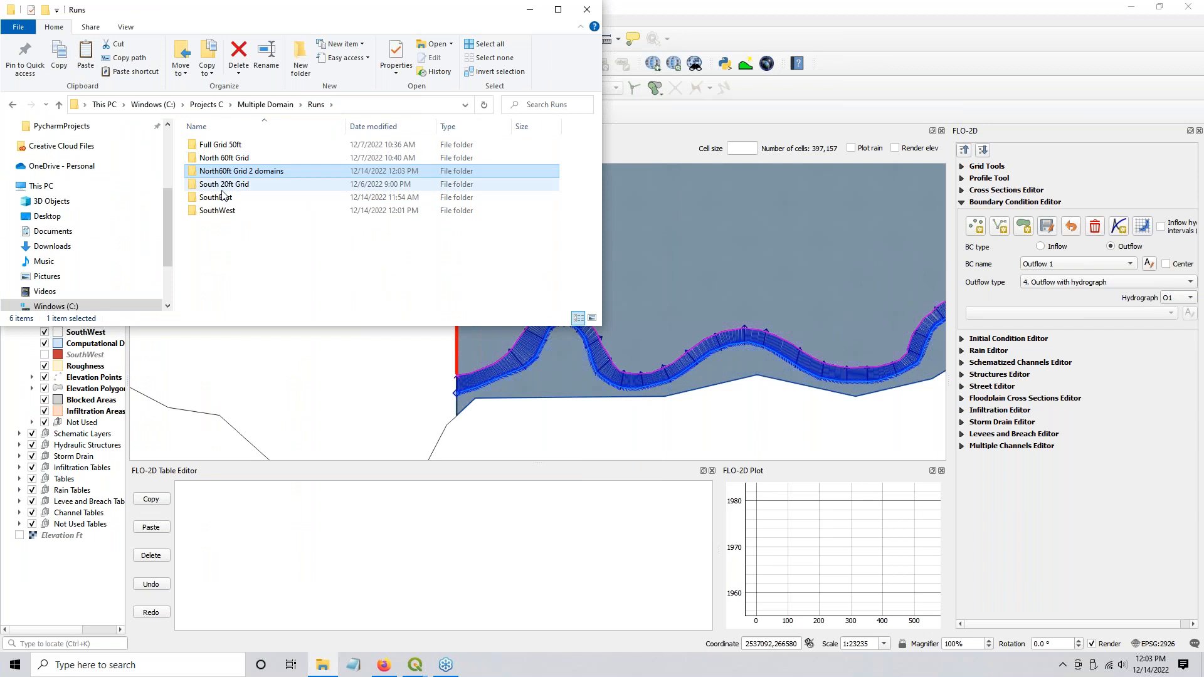
{"action": "right_click", "coordinate": [222, 200]}
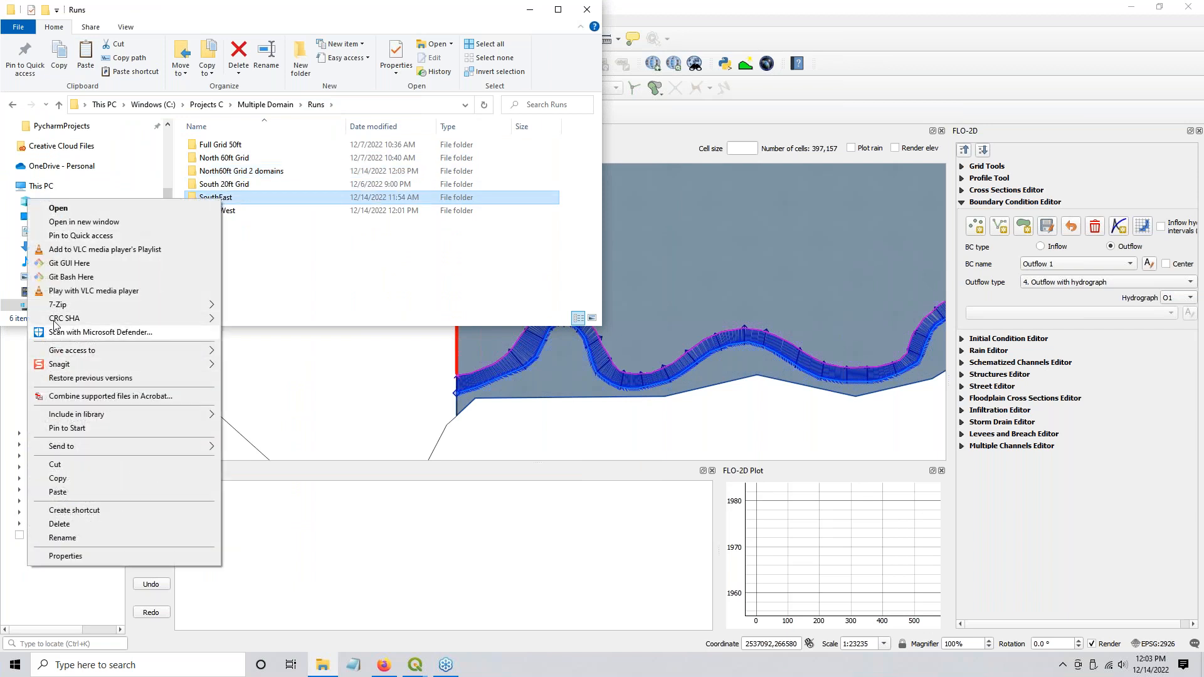
{"action": "left_click", "coordinate": [72, 223]}
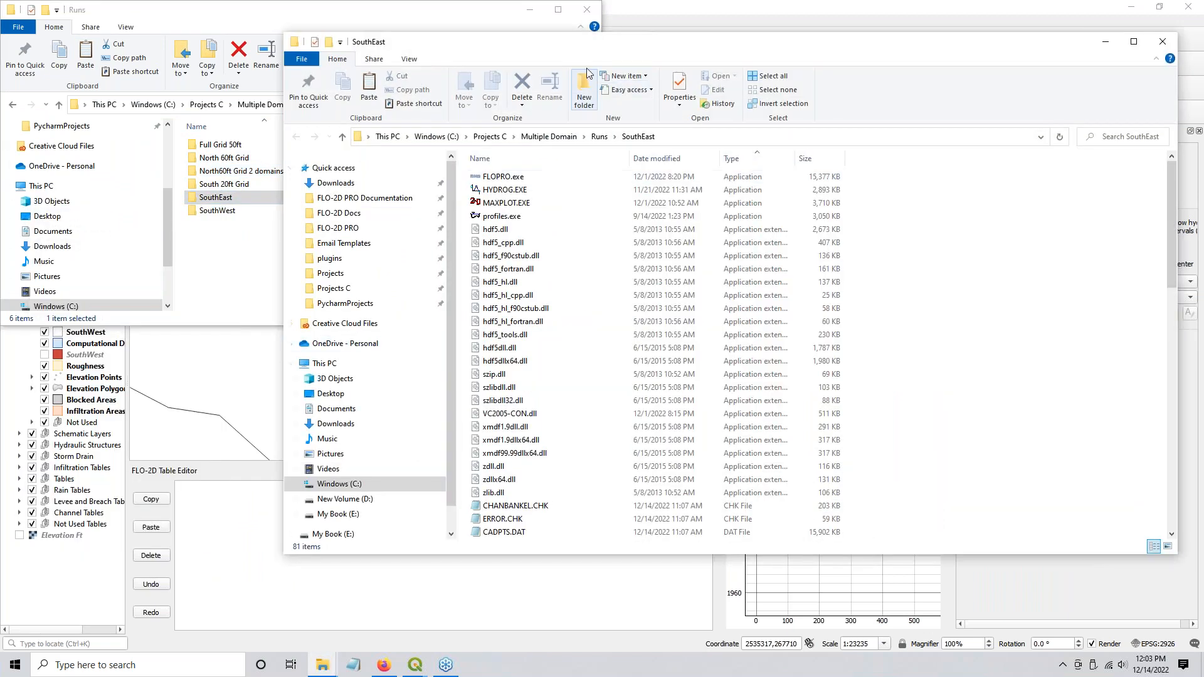
{"action": "left_click_drag", "start_coordinate": [592, 44], "coordinate": [1203, 1]}
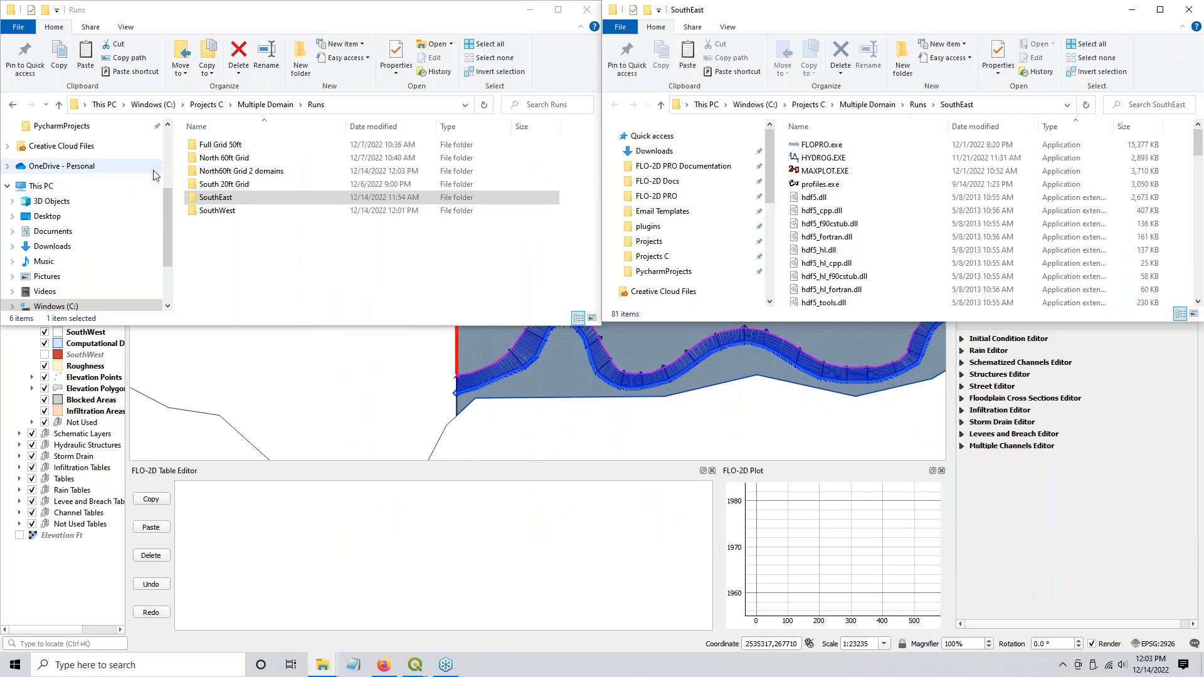
Step: Open the SouthWest folder in its own window snapped below SouthEast, and reopen North60ft Grid 2 domains in the Runs window
{"action": "right_click", "coordinate": [201, 212]}
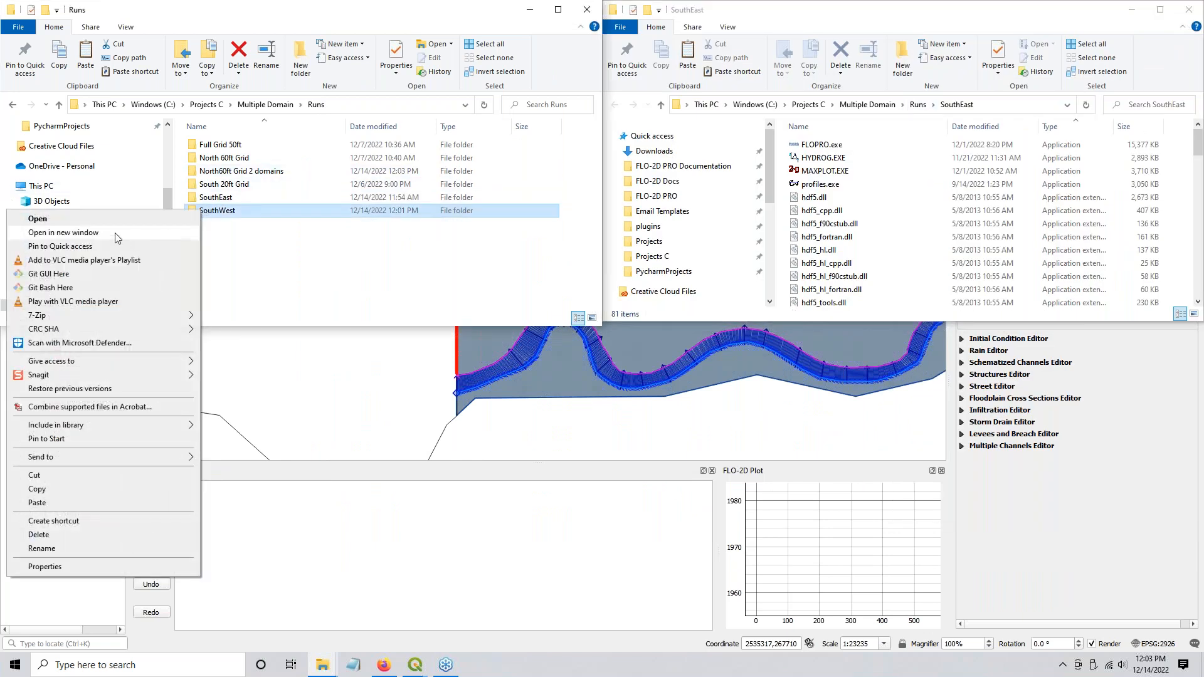
{"action": "left_click", "coordinate": [62, 233]}
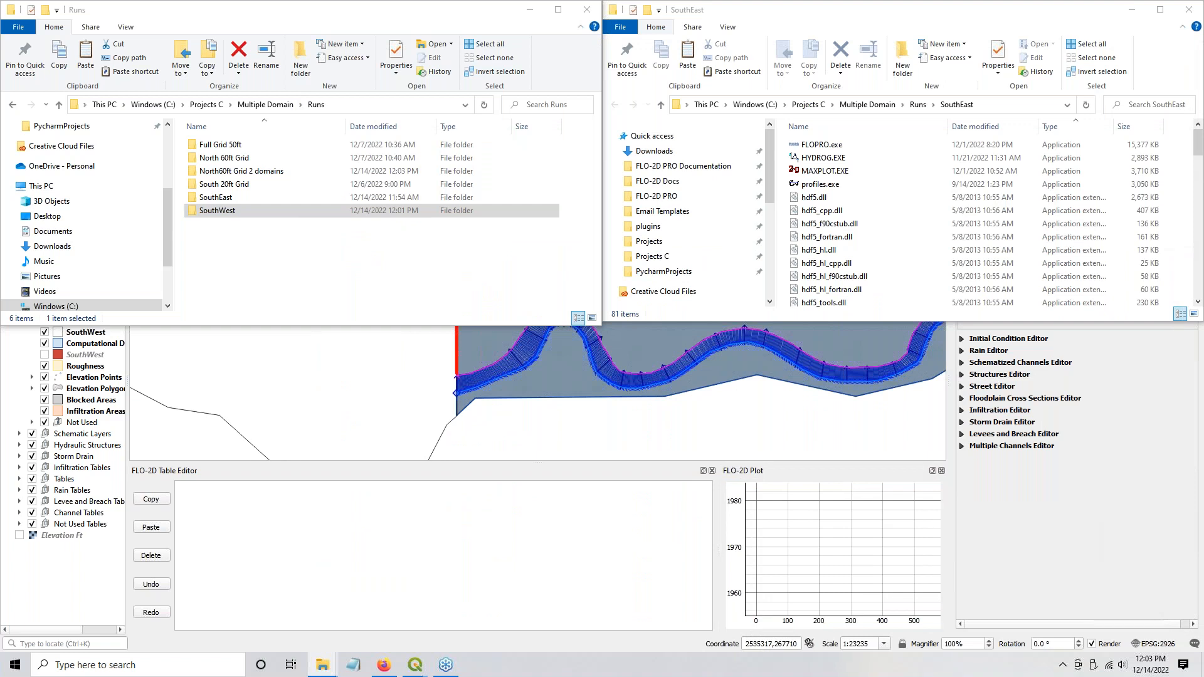
{"action": "mouse_move", "coordinate": [1203, 674]}
{"action": "left_mouse_down"}
{"action": "mouse_move", "coordinate": [1203, 606]}
{"action": "mouse_move", "coordinate": [1203, 674]}
{"action": "mouse_move", "coordinate": [1149, 654]}
{"action": "mouse_move", "coordinate": [1177, 643]}
{"action": "mouse_move", "coordinate": [1203, 675]}
{"action": "left_mouse_up"}
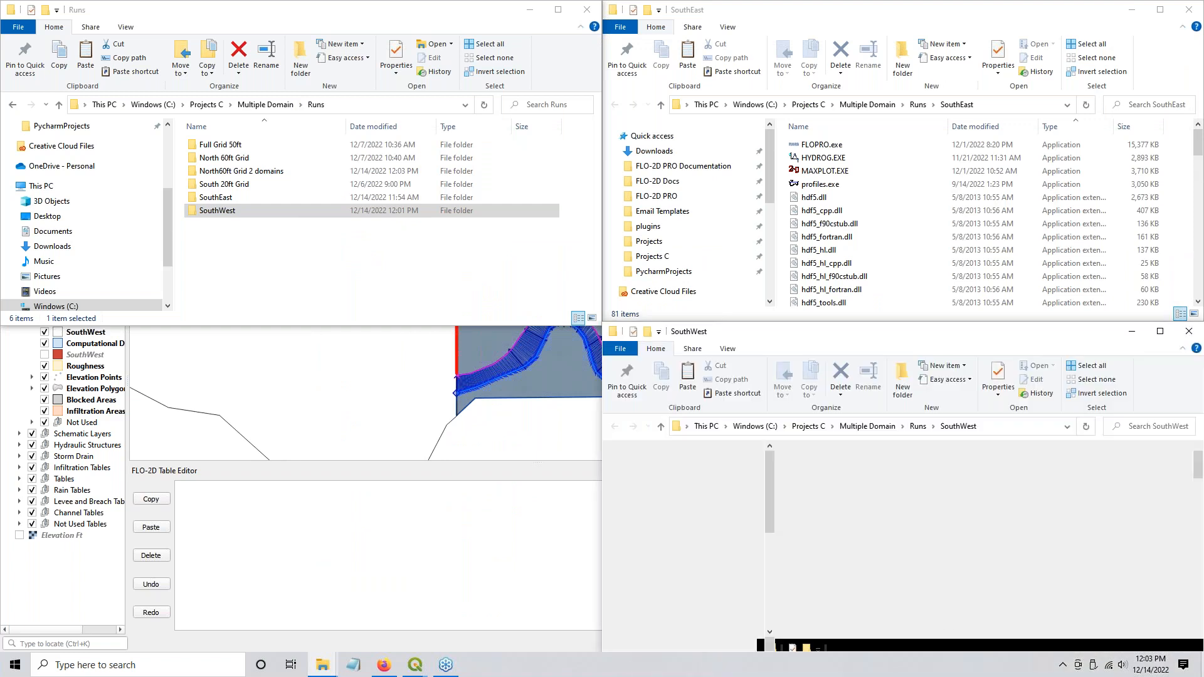
{"action": "left_click", "coordinate": [211, 170]}
{"action": "double_click", "coordinate": [211, 172]}
Step: Move CADPTS_DS2.DAT from the SouthEast folder into the North60ft Grid 2 domains folder
{"action": "left_click", "coordinate": [878, 236]}
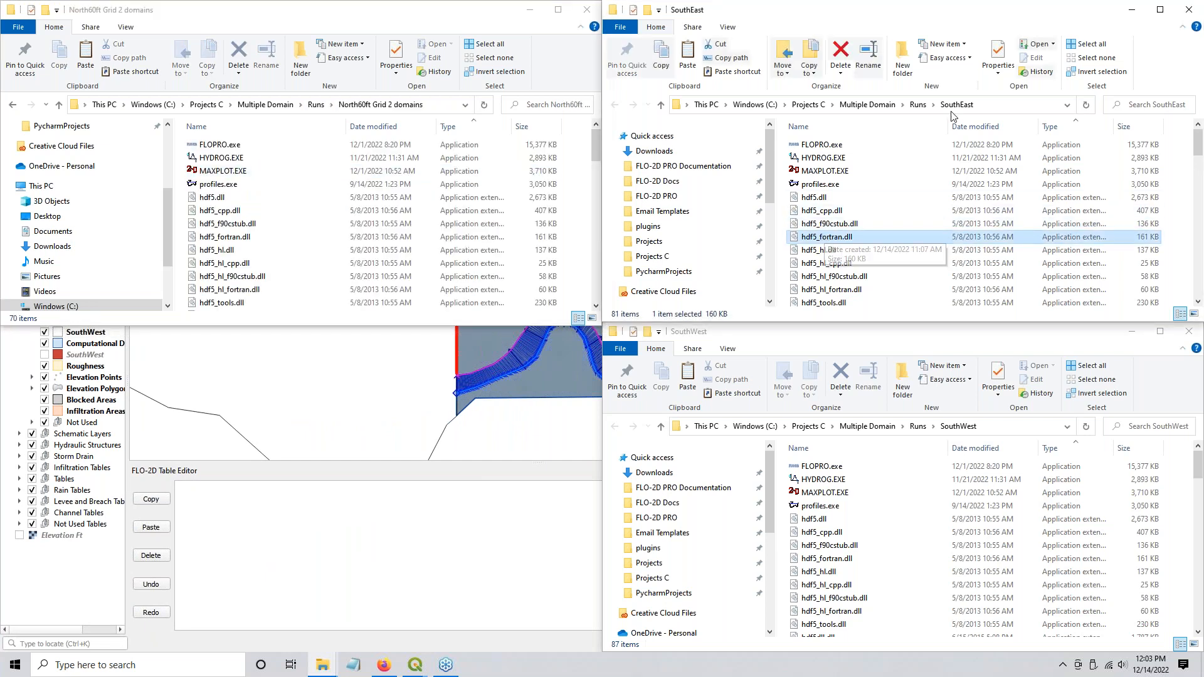
{"action": "scroll", "coordinate": [677, 245], "scroll_direction": "down", "scroll_amount": 1}
{"action": "scroll", "coordinate": [867, 233], "scroll_direction": "down", "scroll_amount": 5}
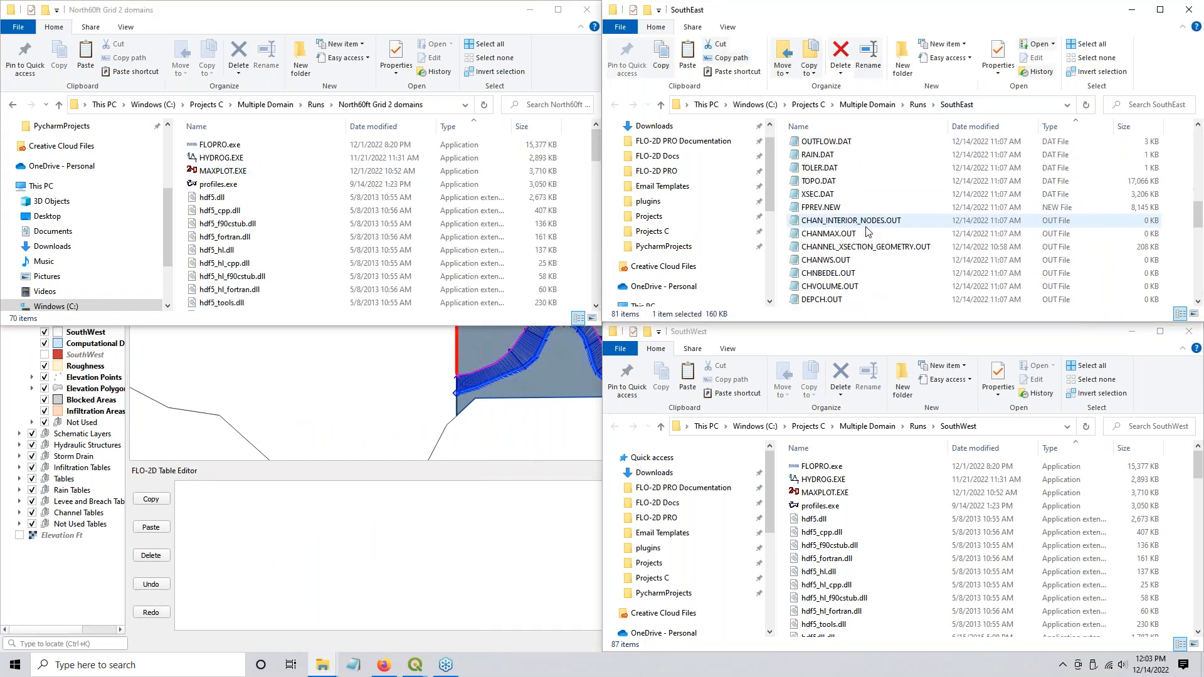
{"action": "left_click", "coordinate": [831, 166]}
{"action": "scroll", "coordinate": [268, 244], "scroll_direction": "down", "scroll_amount": 4}
{"action": "scroll", "coordinate": [269, 243], "scroll_direction": "down", "scroll_amount": 3}
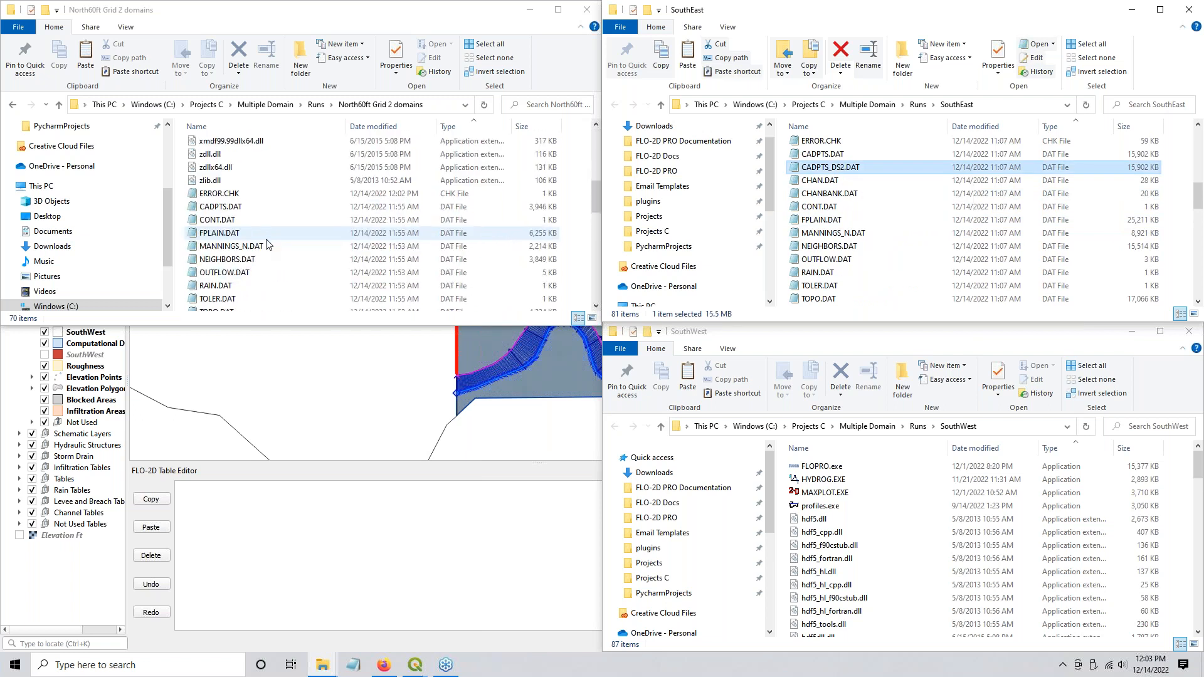
{"action": "left_click_drag", "start_coordinate": [814, 171], "coordinate": [447, 214]}
Step: Rename the CADPTS_DS2.DAT file moved into North60ft Grid 2 domains as CADPTS_DS1.DAT
{"action": "left_click", "coordinate": [846, 543]}
{"action": "scroll", "coordinate": [846, 543], "scroll_direction": "down", "scroll_amount": 8}
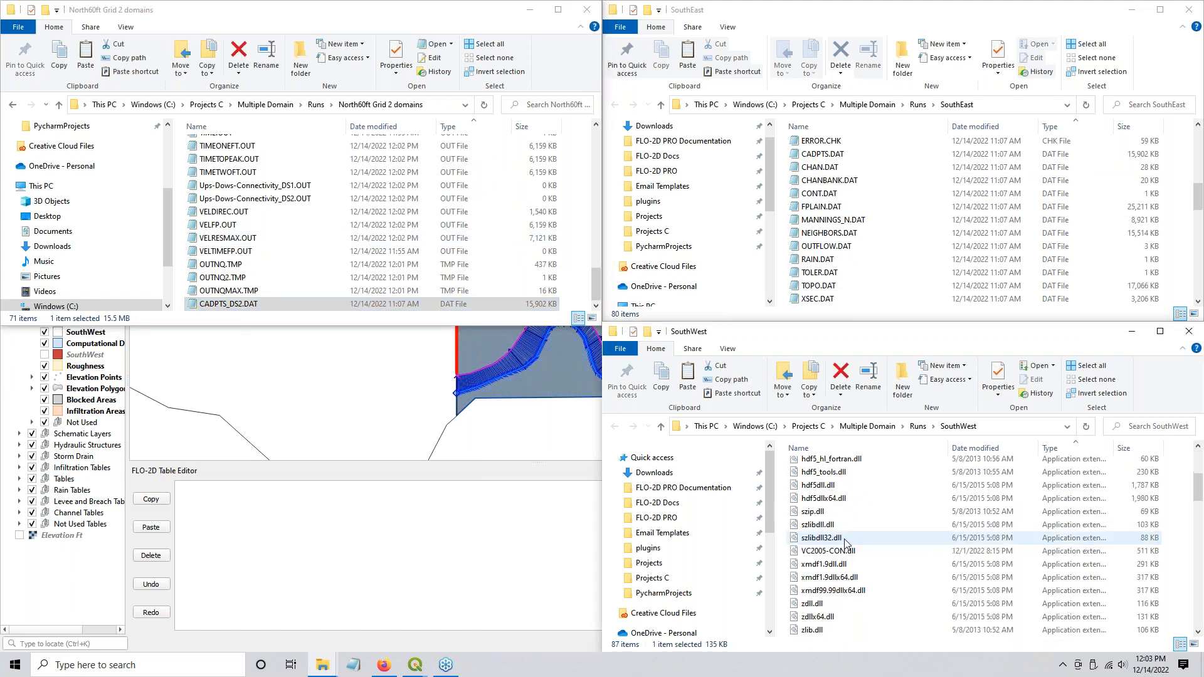
{"action": "scroll", "coordinate": [834, 213], "scroll_direction": "up", "scroll_amount": 1}
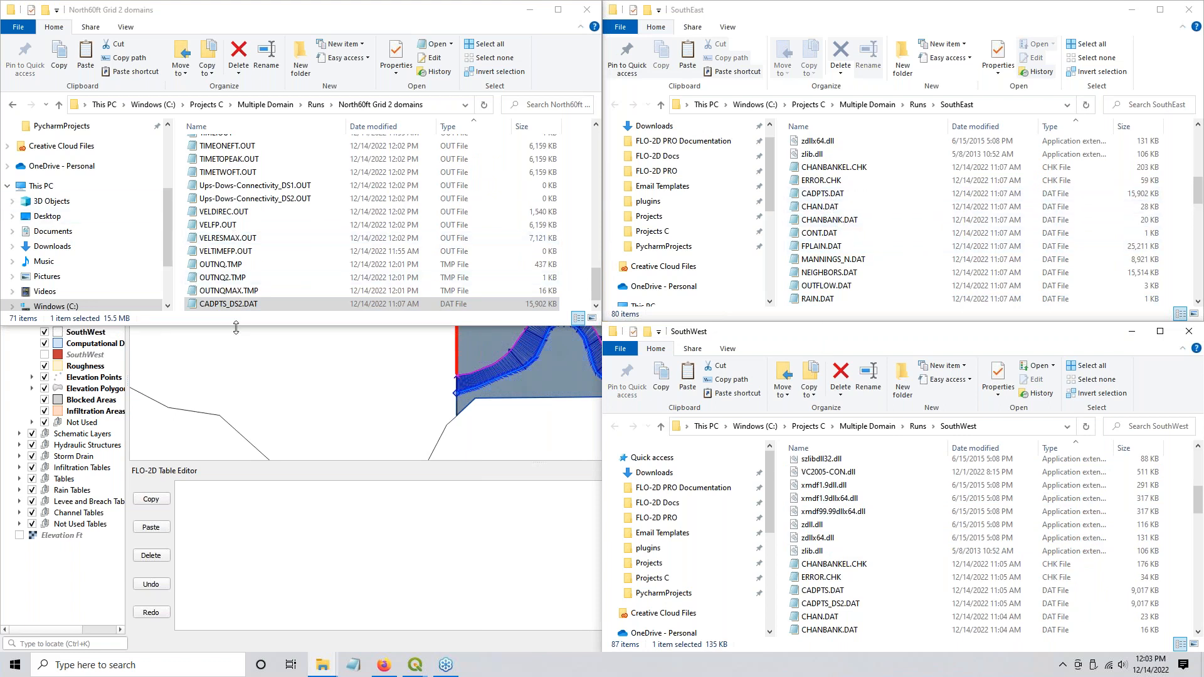
{"action": "left_click", "coordinate": [240, 306]}
{"action": "left_click", "coordinate": [240, 306]}
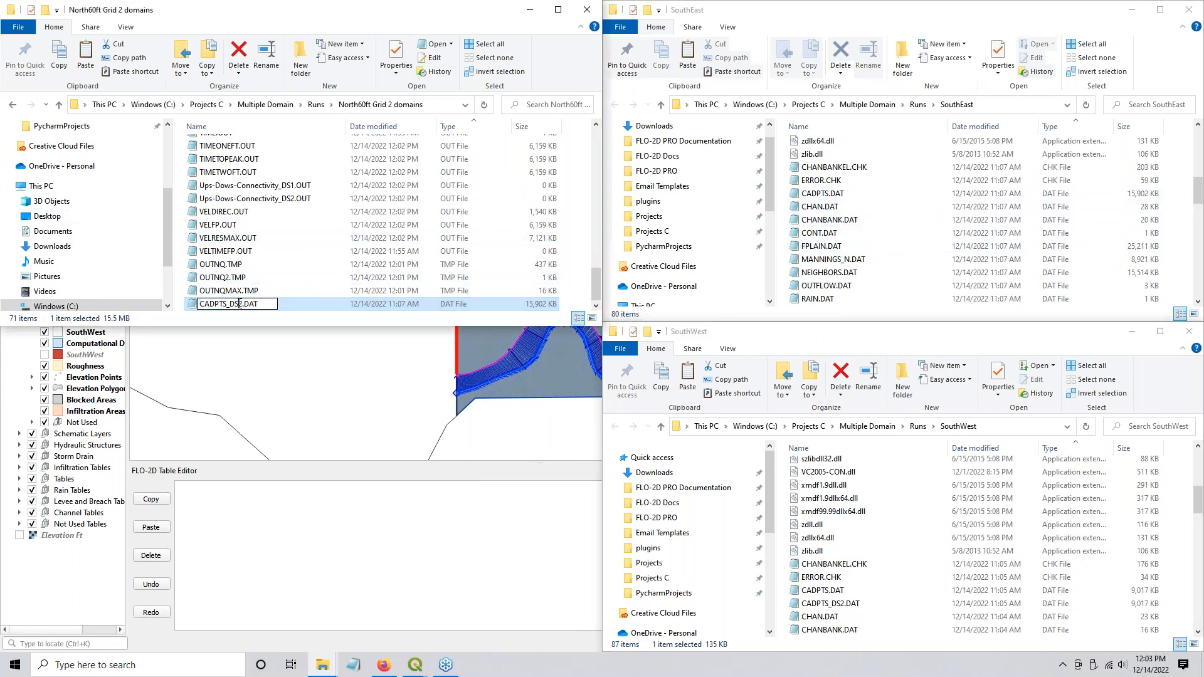
{"action": "type", "text": "1"}
{"action": "key", "text": "Delete"}
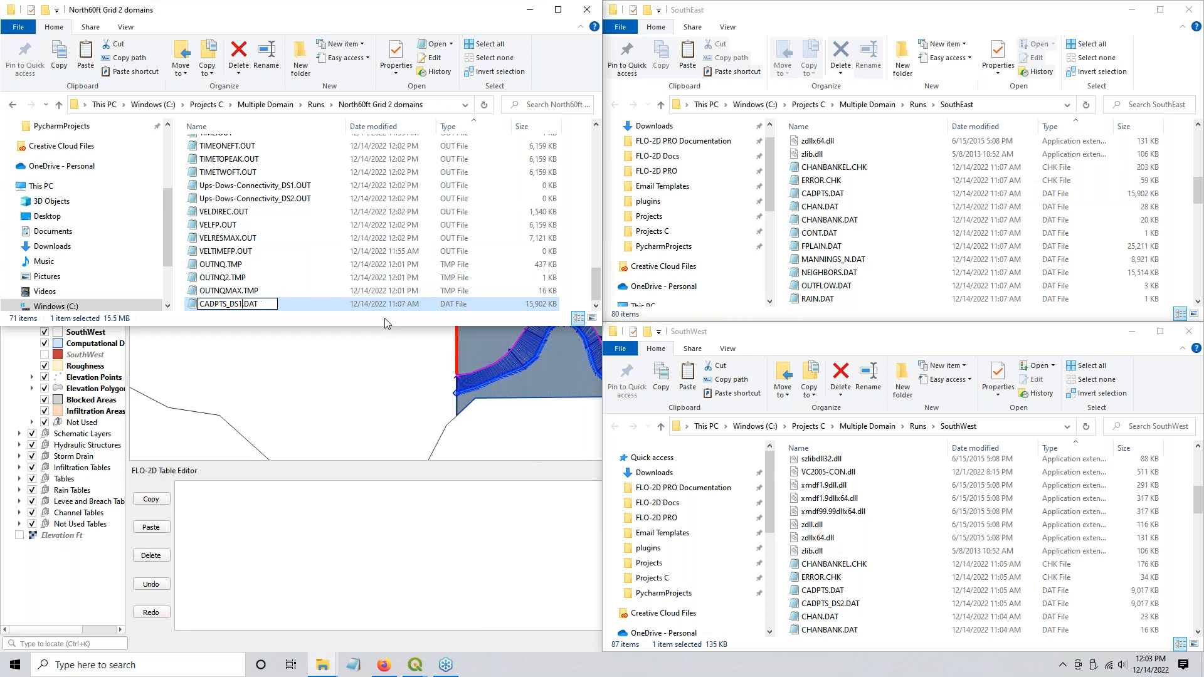
{"action": "left_click", "coordinate": [333, 225]}
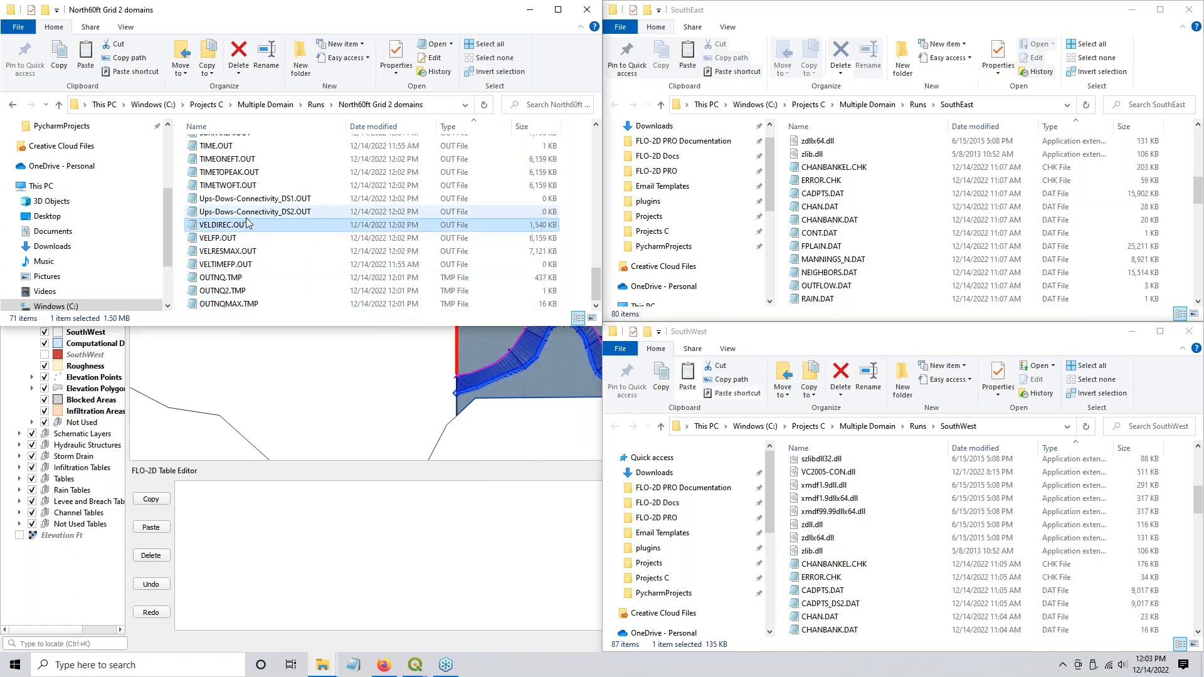
Step: Copy CADPTS_DS1.DAT from the North60ft Grid 2 domains folder into the SouthEast folder
{"action": "scroll", "coordinate": [248, 220], "scroll_direction": "up", "scroll_amount": 10}
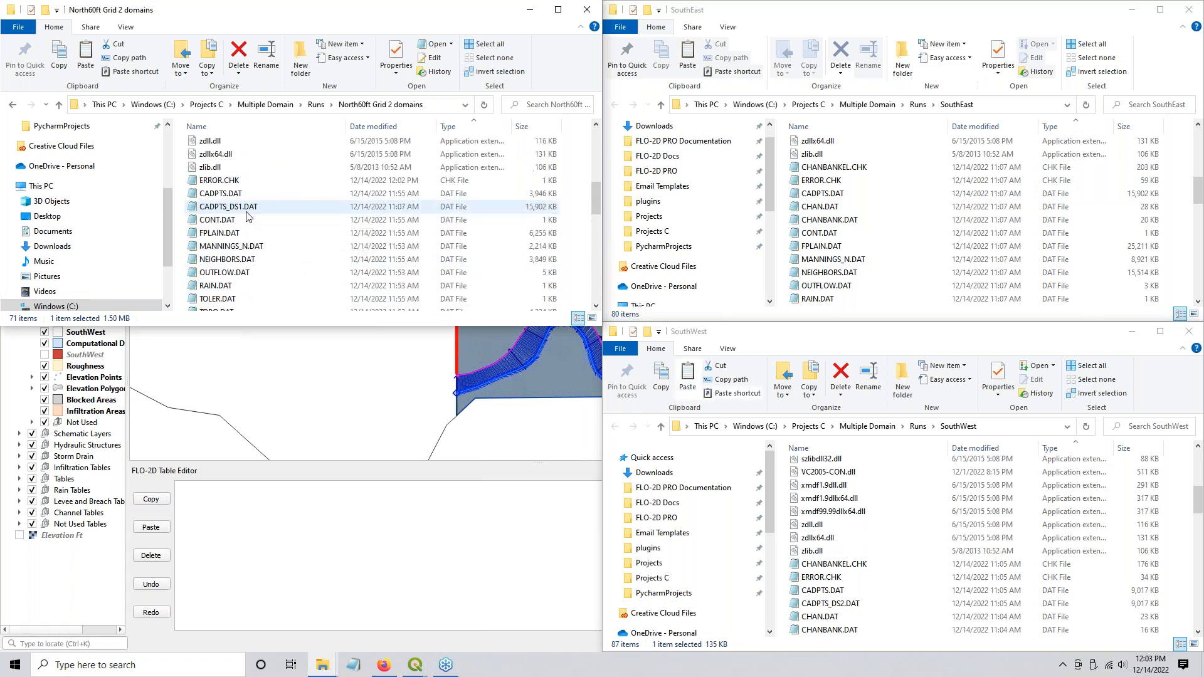
{"action": "left_click", "coordinate": [239, 215]}
{"action": "left_click_drag", "start_coordinate": [239, 215], "coordinate": [903, 198]}
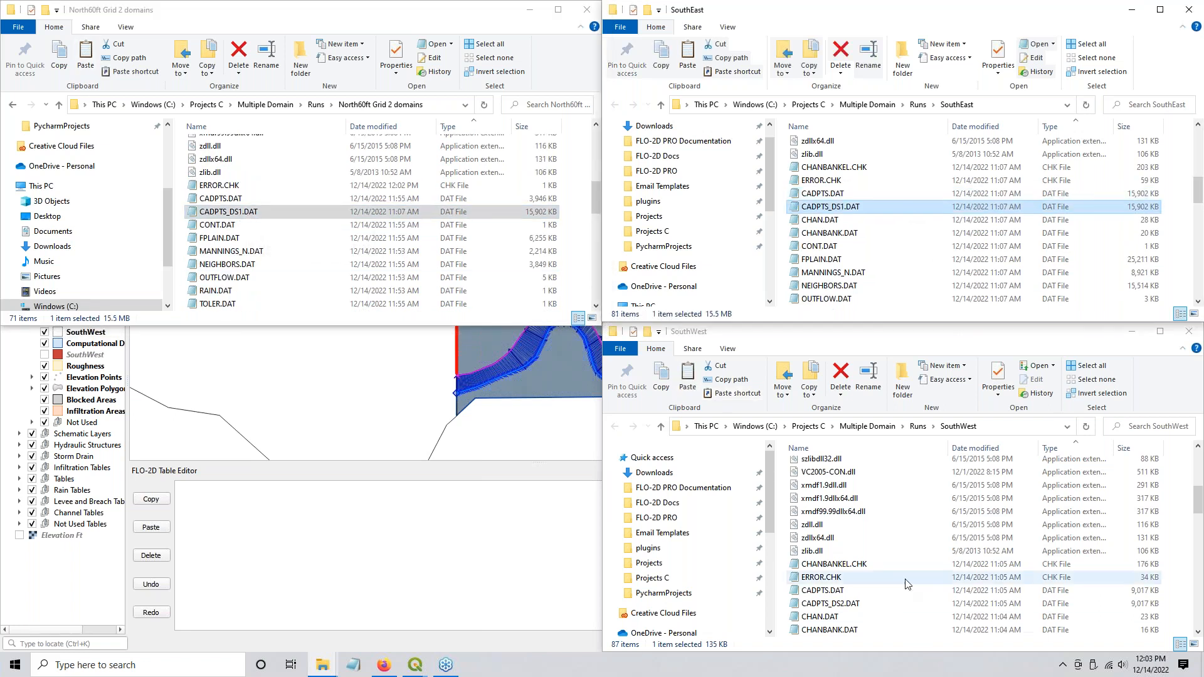
Step: Copy CADPTS_DS2.DAT from the SouthWest folder into the North60ft Grid 2 domains folder
{"action": "scroll", "coordinate": [906, 585], "scroll_direction": "down", "scroll_amount": 1}
{"action": "left_click", "coordinate": [833, 564]}
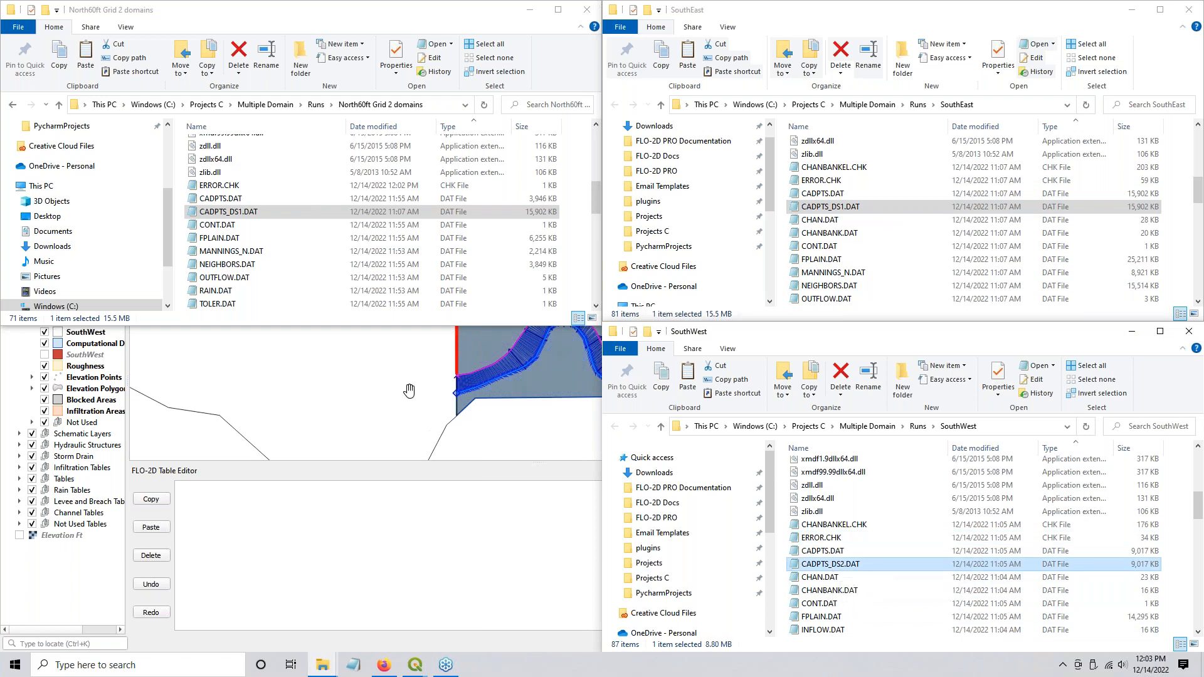
{"action": "left_click", "coordinate": [322, 289]}
{"action": "key", "text": "ctrl+v"}
{"action": "scroll", "coordinate": [254, 238], "scroll_direction": "up", "scroll_amount": 8}
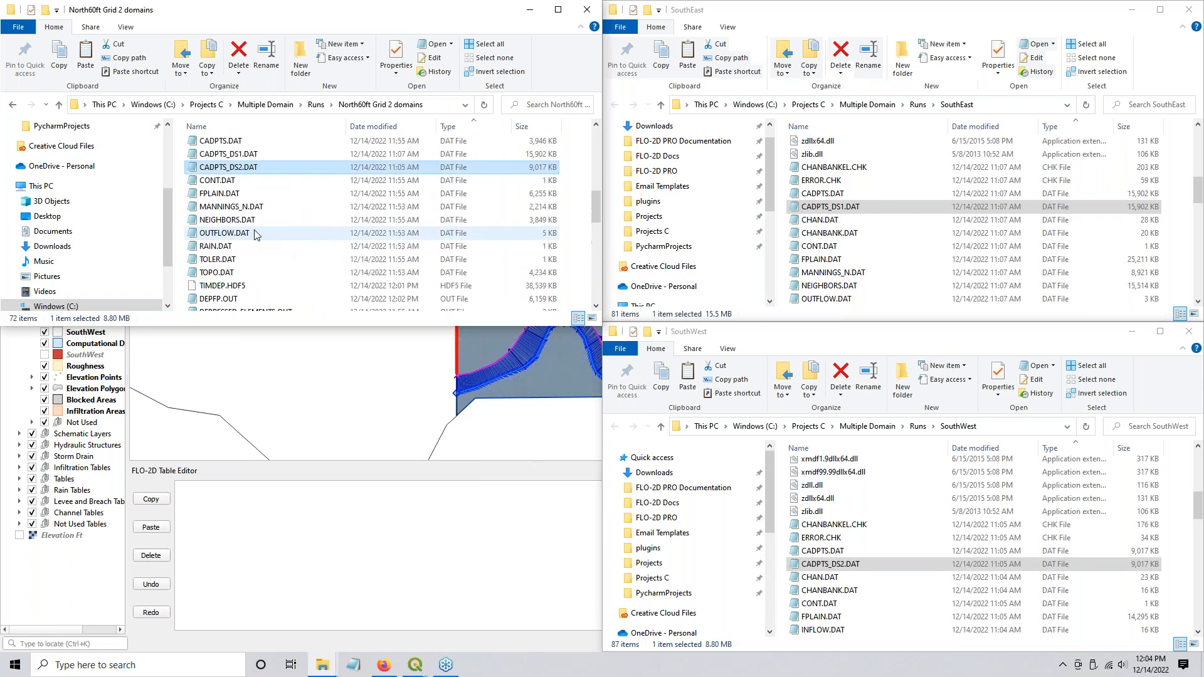
Step: Run FLOPRO.exe from the North60ft Grid 2 domains folder and minimize its Volume Conservation window
{"action": "scroll", "coordinate": [254, 248], "scroll_direction": "up", "scroll_amount": 10}
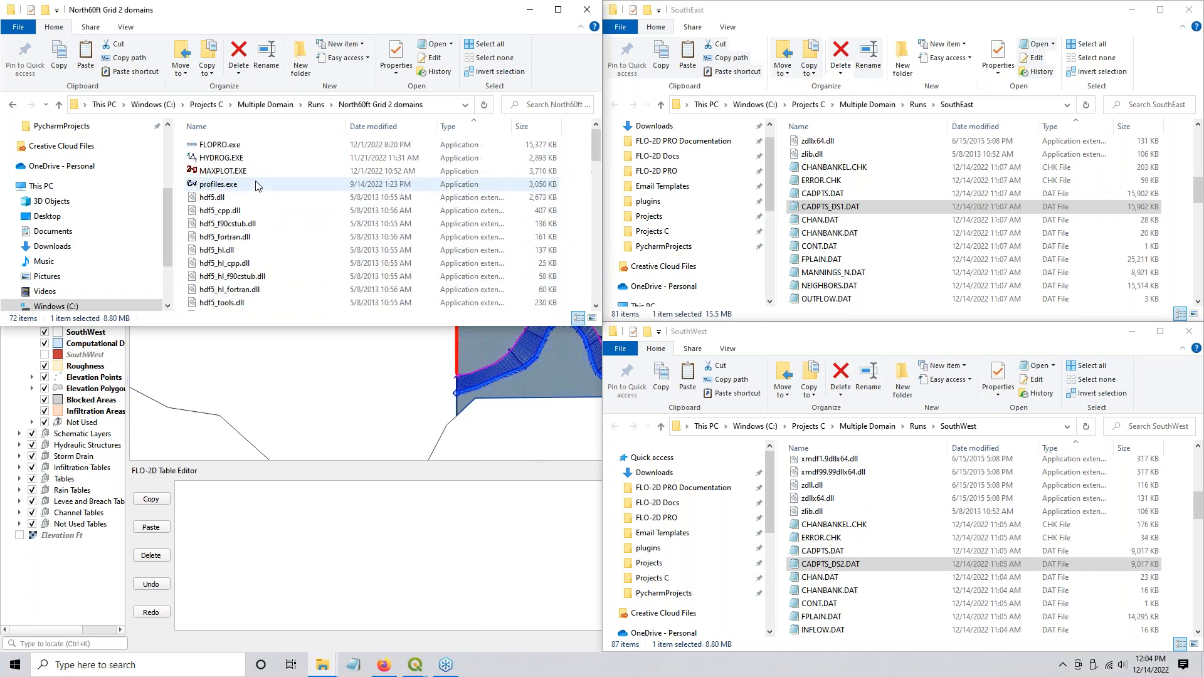
{"action": "double_click", "coordinate": [231, 144]}
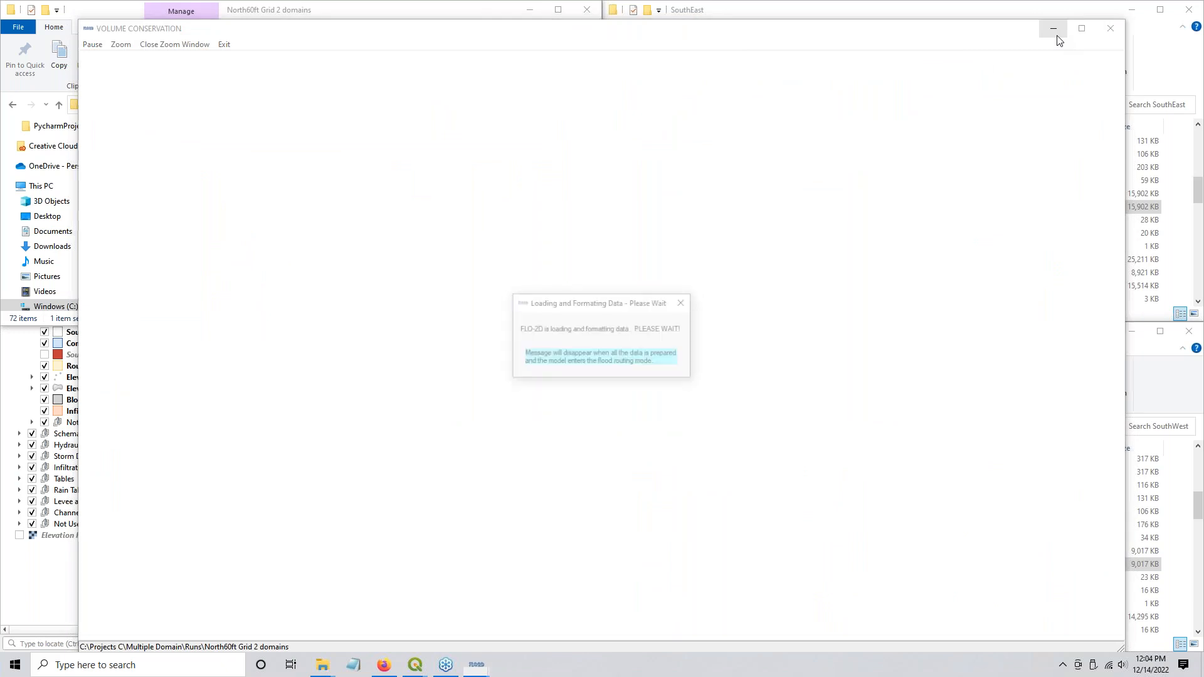
{"action": "left_click", "coordinate": [1066, 29]}
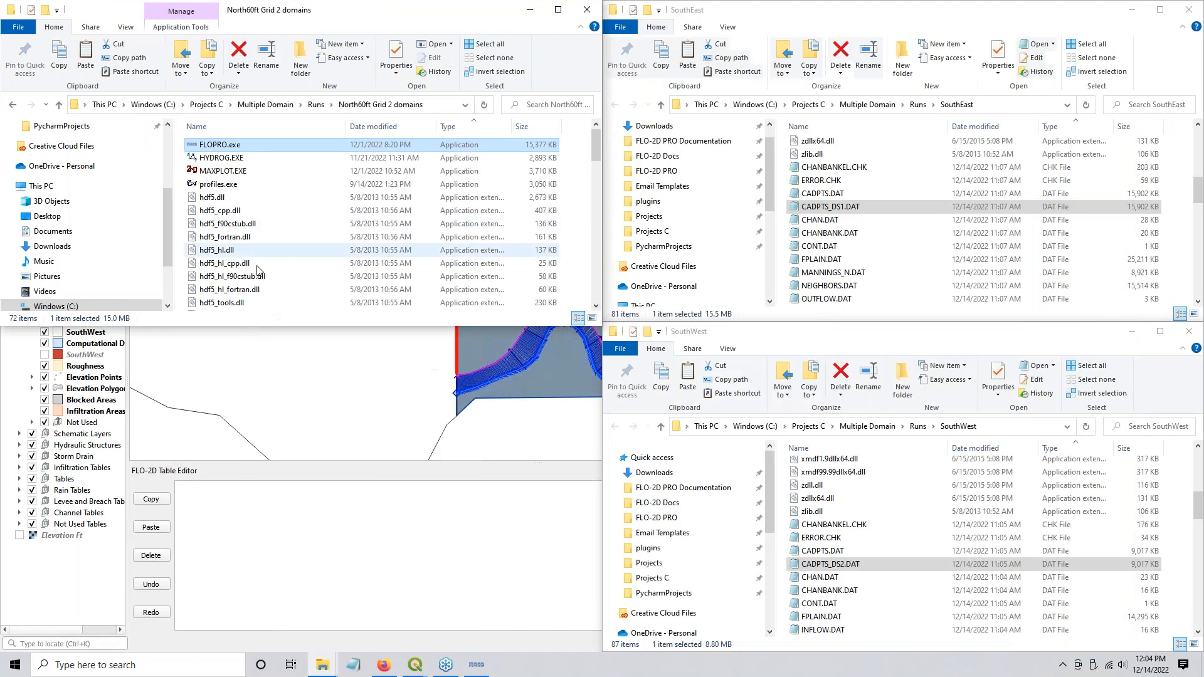
Step: Locate and select Ups-Dows-Connectivity_DS1.OUT and Ups-Dows-Connectivity_DS2.OUT in the North60ft Grid 2 domains folder
{"action": "scroll", "coordinate": [266, 272], "scroll_direction": "down", "scroll_amount": 2}
{"action": "scroll", "coordinate": [265, 272], "scroll_direction": "down", "scroll_amount": 8}
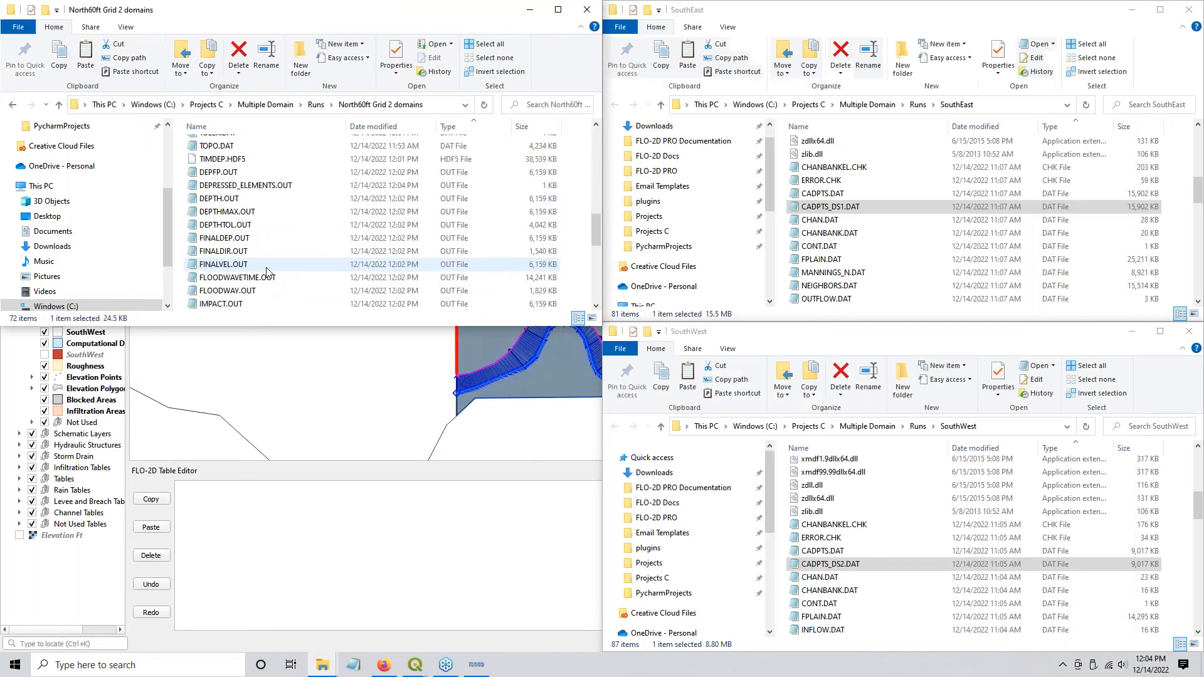
{"action": "left_click", "coordinate": [232, 199]}
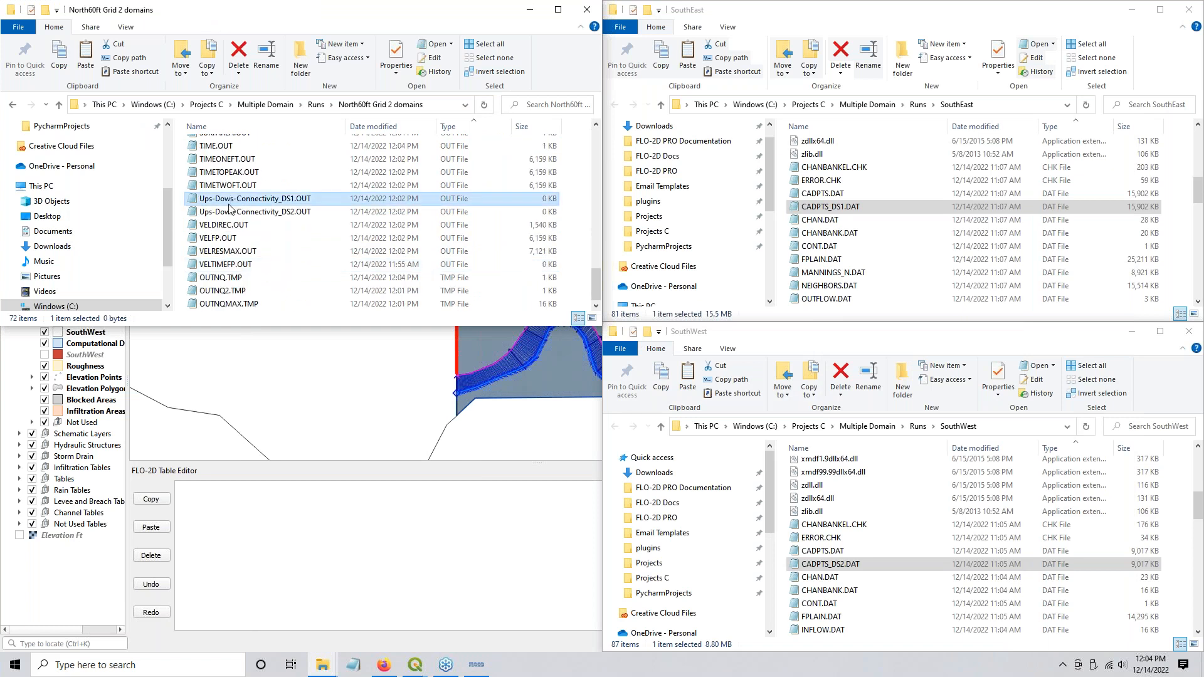
{"action": "left_click", "coordinate": [229, 214], "text": "shift"}
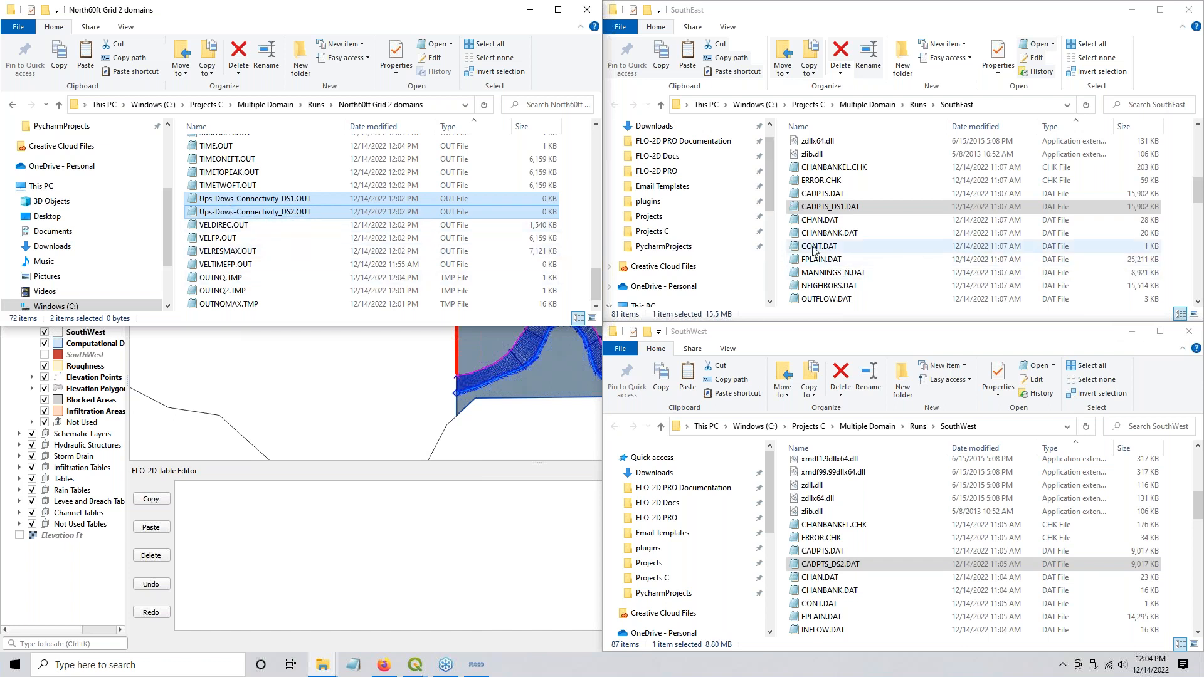
Step: Minimize the North60ft Grid 2 domains, SouthEast and SouthWest folder windows to return to the SouthDomain project in QGIS
{"action": "left_click", "coordinate": [529, 14]}
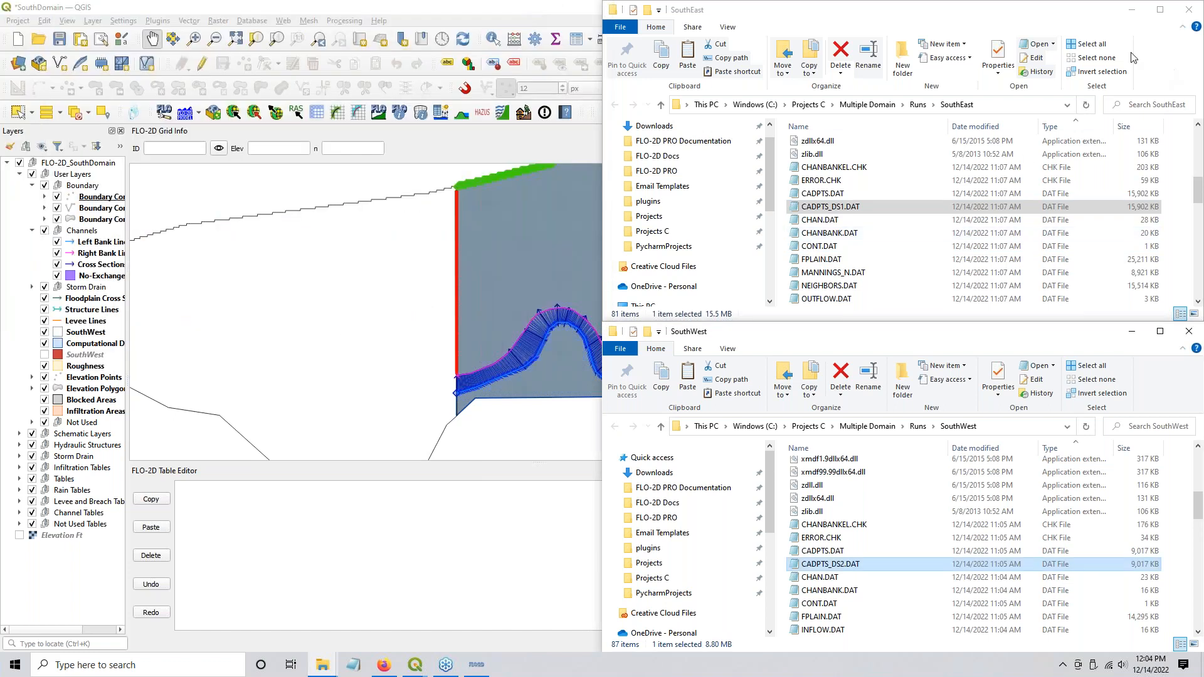
{"action": "left_click", "coordinate": [1129, 12]}
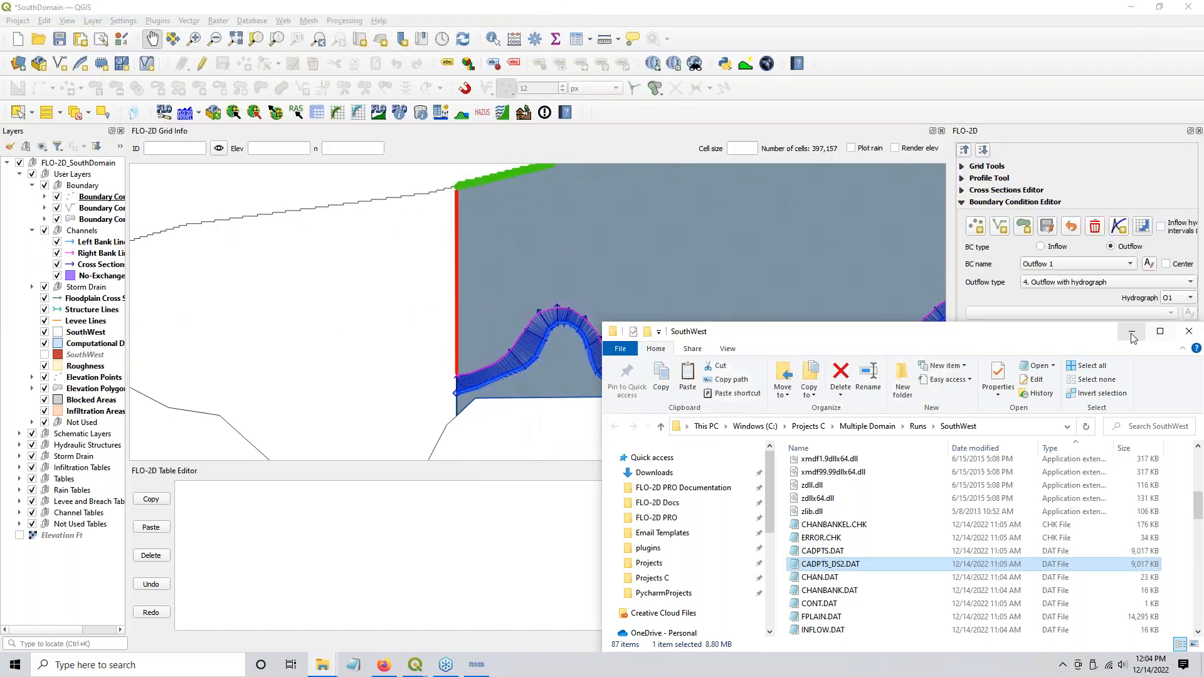
{"action": "left_click", "coordinate": [1132, 331]}
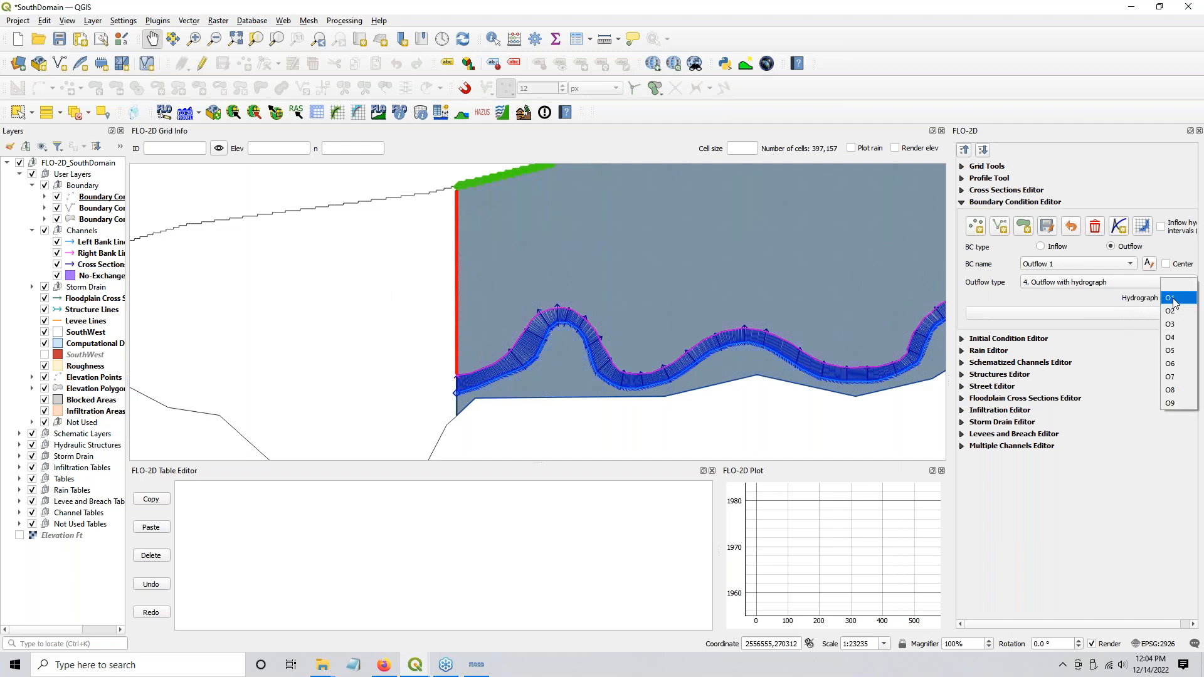
Step: Try hydrograph O2 for the Outflow 1 boundary condition and switch it back to O1
{"action": "left_click", "coordinate": [1177, 312]}
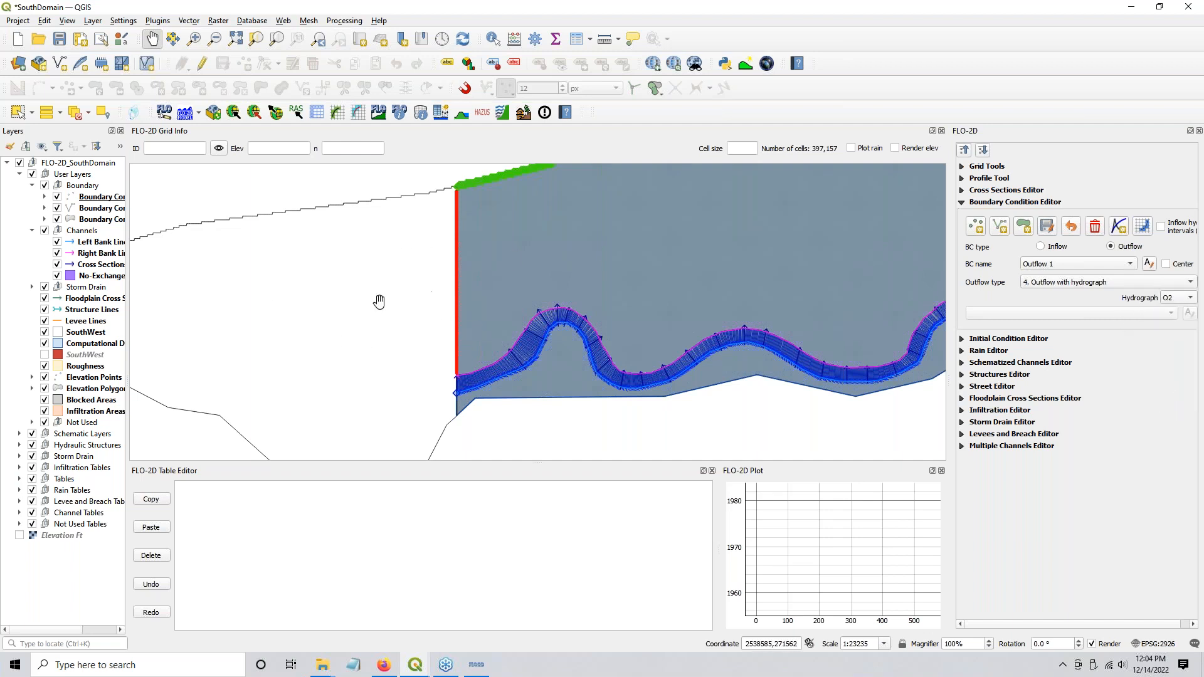
{"action": "left_click", "coordinate": [1169, 300]}
{"action": "left_click", "coordinate": [1170, 286]}
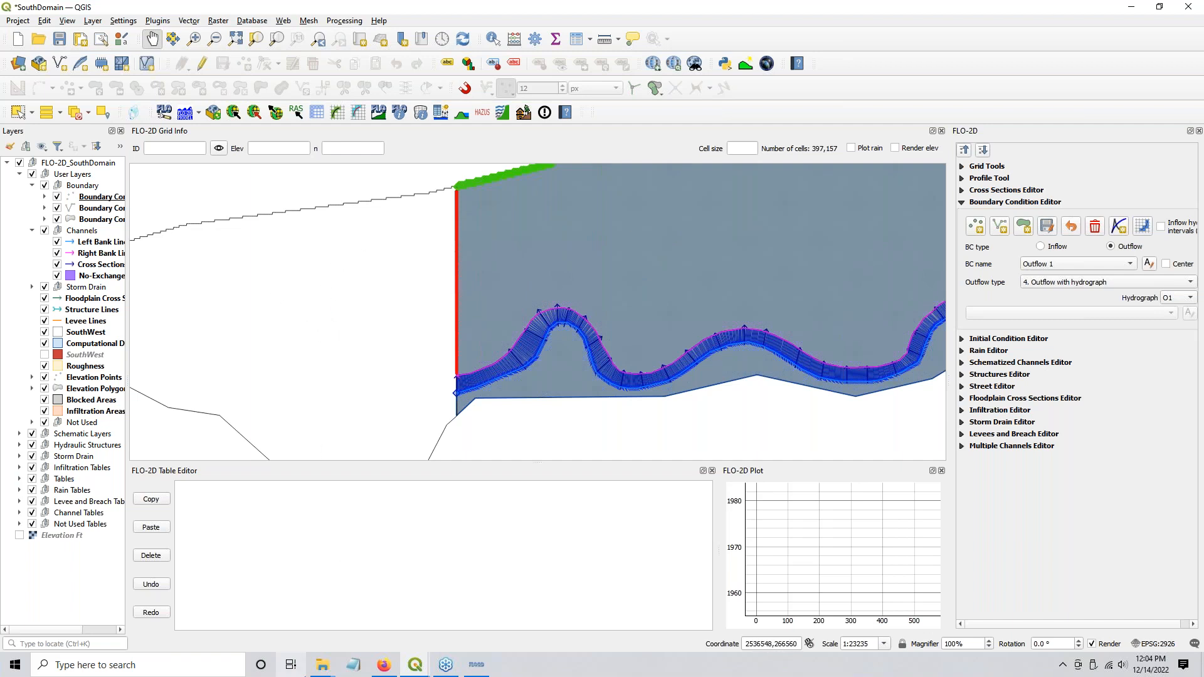
Step: Minimize the QGIS project windows and bring back the North60ft Grid 2 domains, SouthEast and SouthWest folder windows
{"action": "left_click", "coordinate": [322, 670]}
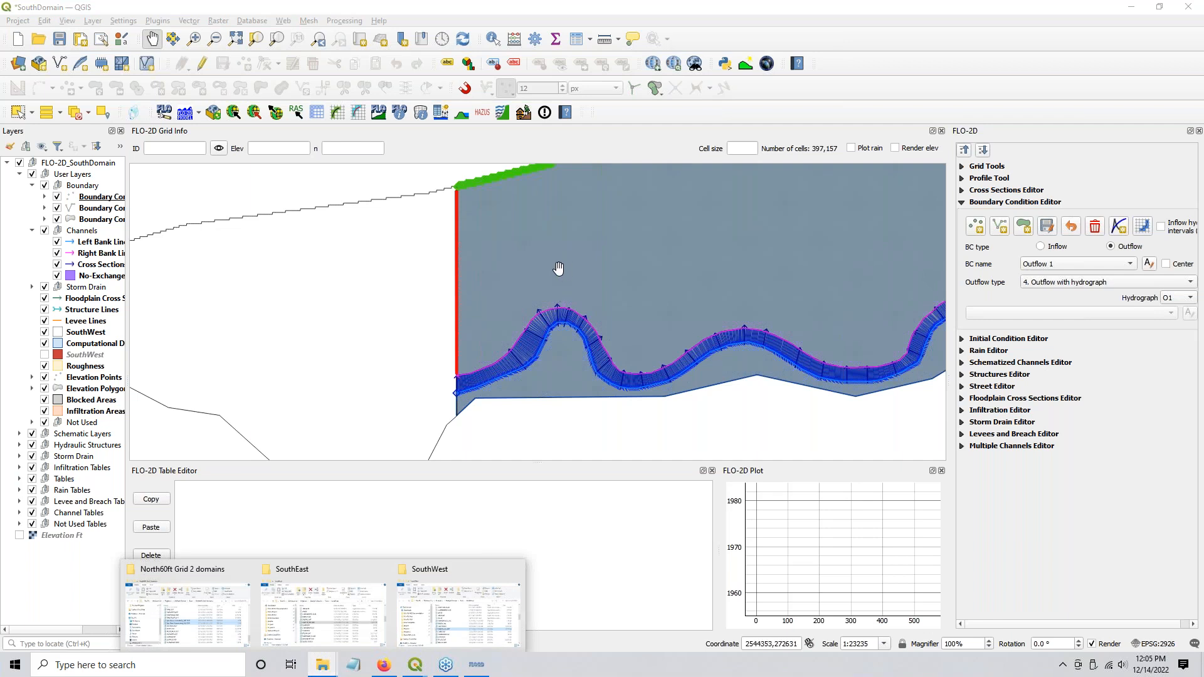
{"action": "scroll", "coordinate": [559, 268], "scroll_direction": "down", "scroll_amount": 1}
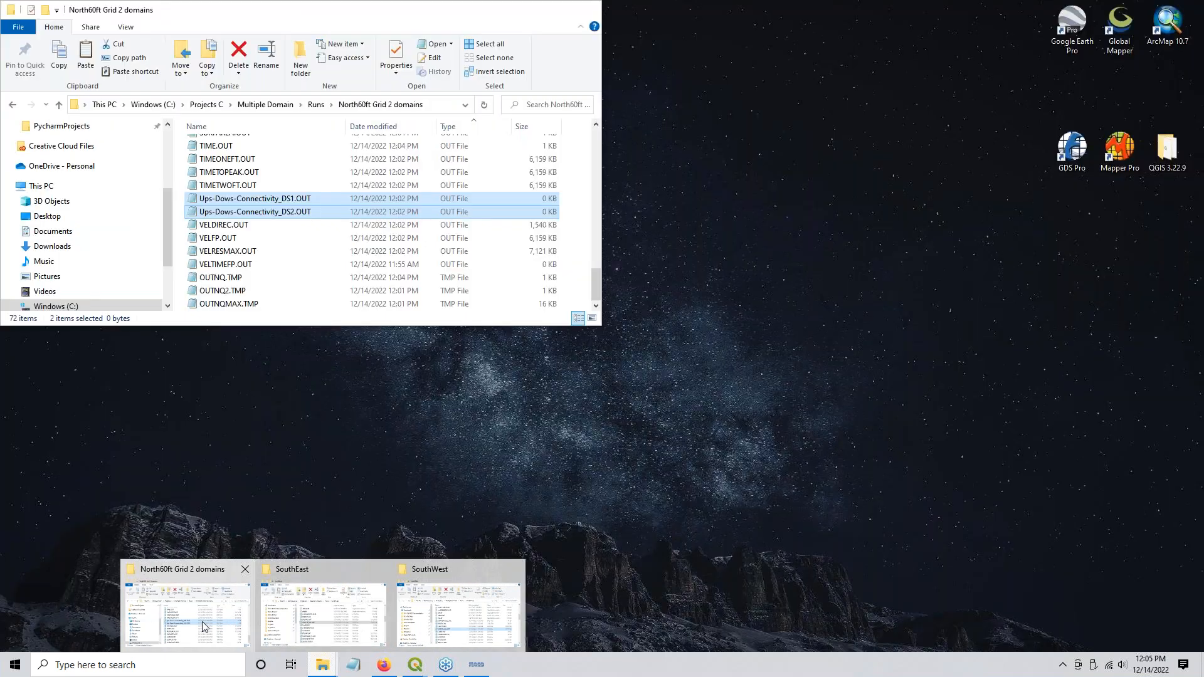
{"action": "left_click", "coordinate": [149, 616]}
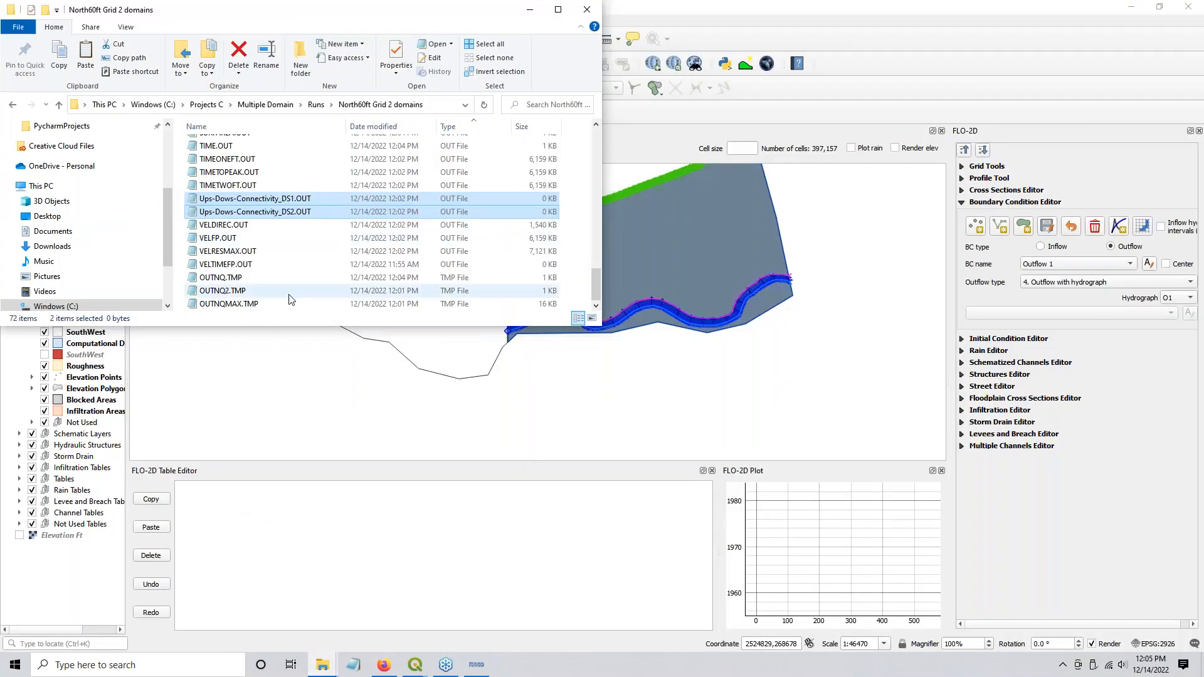
{"action": "left_click", "coordinate": [1133, 10]}
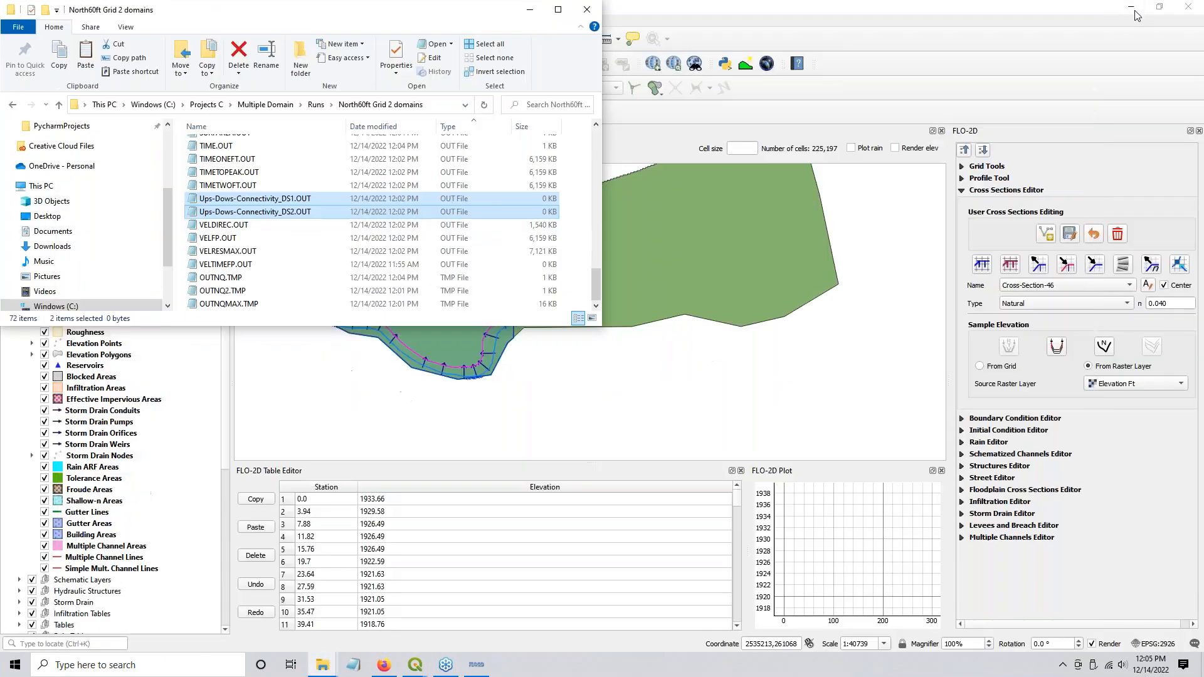
{"action": "left_click", "coordinate": [1133, 9]}
{"action": "left_click", "coordinate": [1133, 9]}
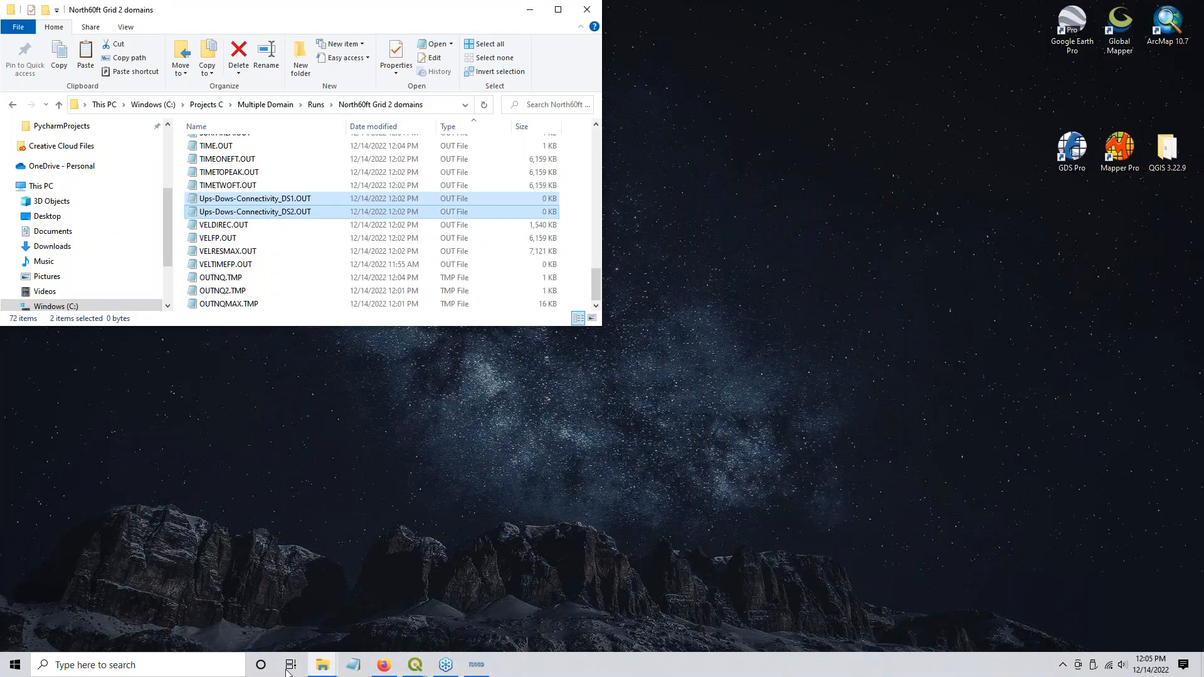
{"action": "left_click", "coordinate": [316, 669]}
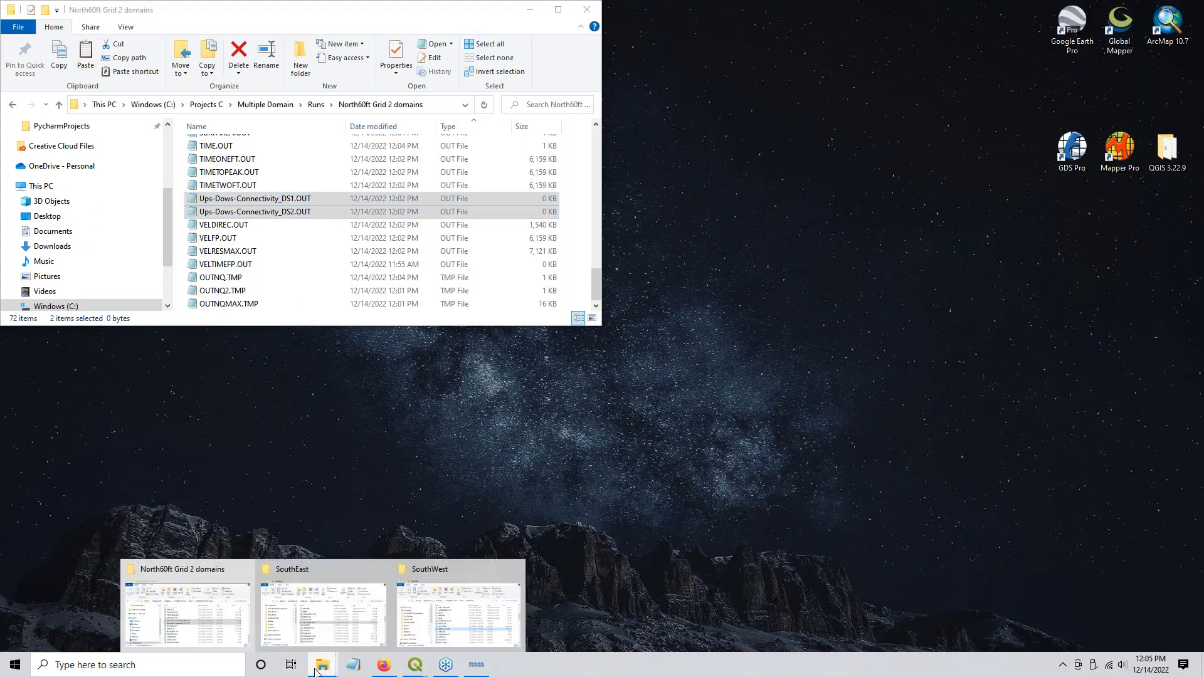
{"action": "left_click", "coordinate": [338, 628]}
{"action": "left_click", "coordinate": [322, 666]}
{"action": "left_click", "coordinate": [477, 595]}
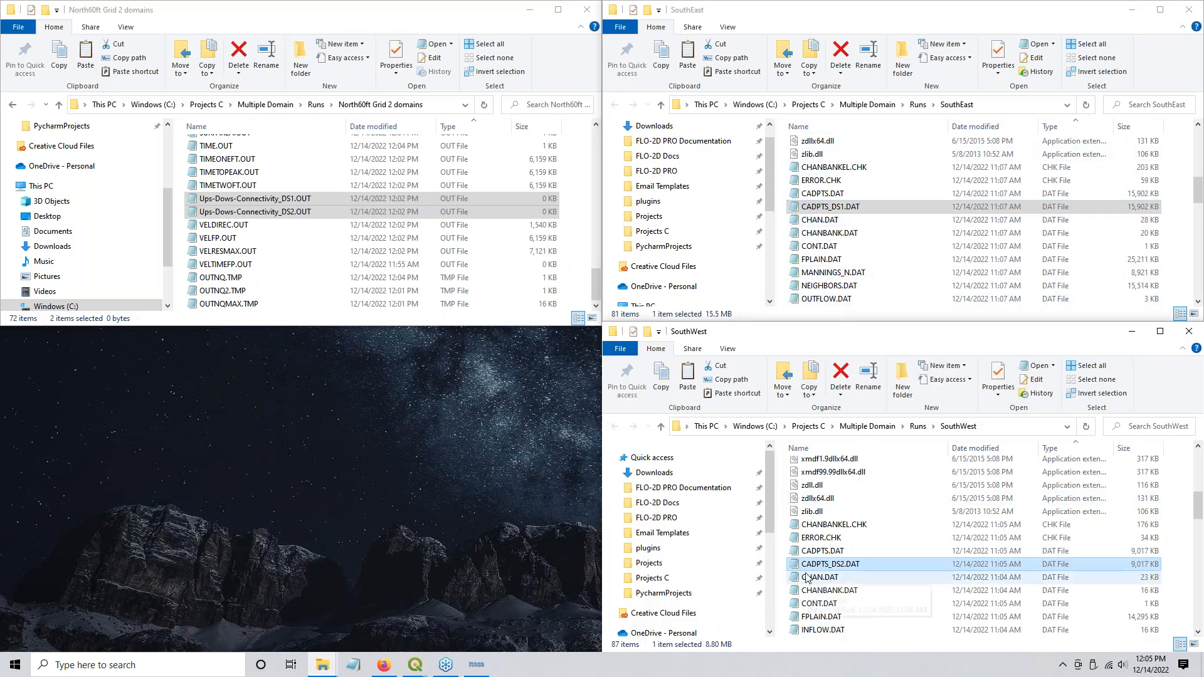
Step: Replace CADPTS_DS1.DAT in the SouthEast folder with a copy of SouthWest's CADPTS_DS2.DAT, renamed as CADPTS_DS.DAT
{"action": "left_click", "coordinate": [835, 577]}
{"action": "left_click", "coordinate": [830, 566]}
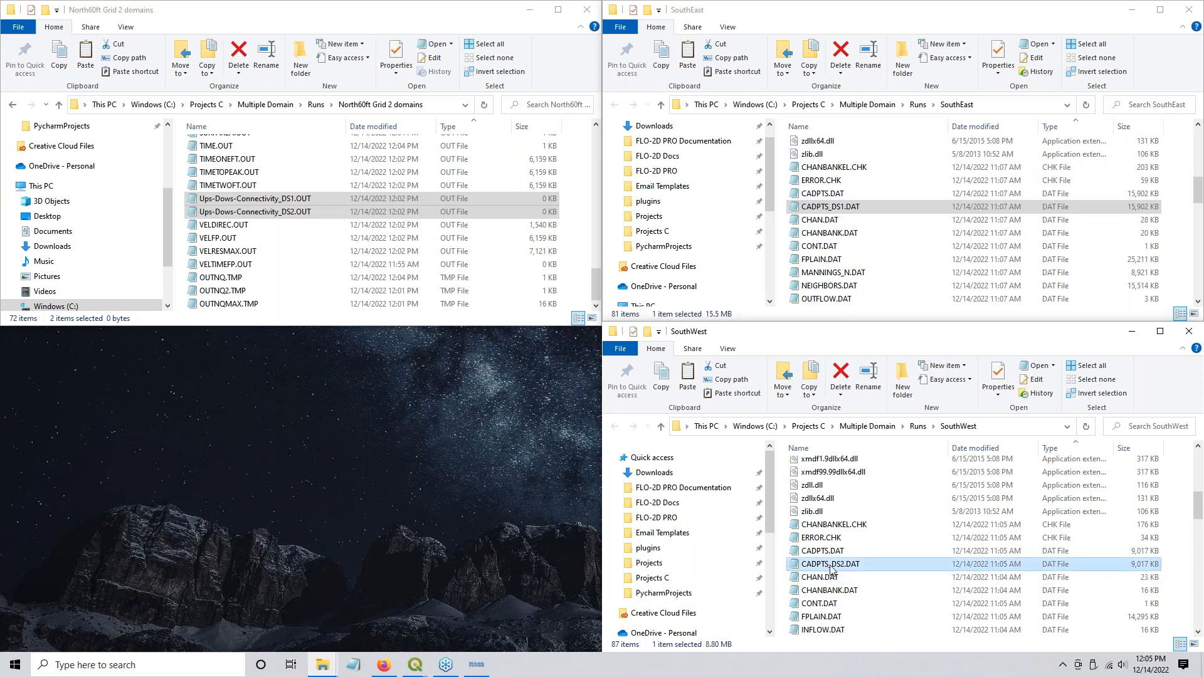
{"action": "left_click", "coordinate": [840, 273]}
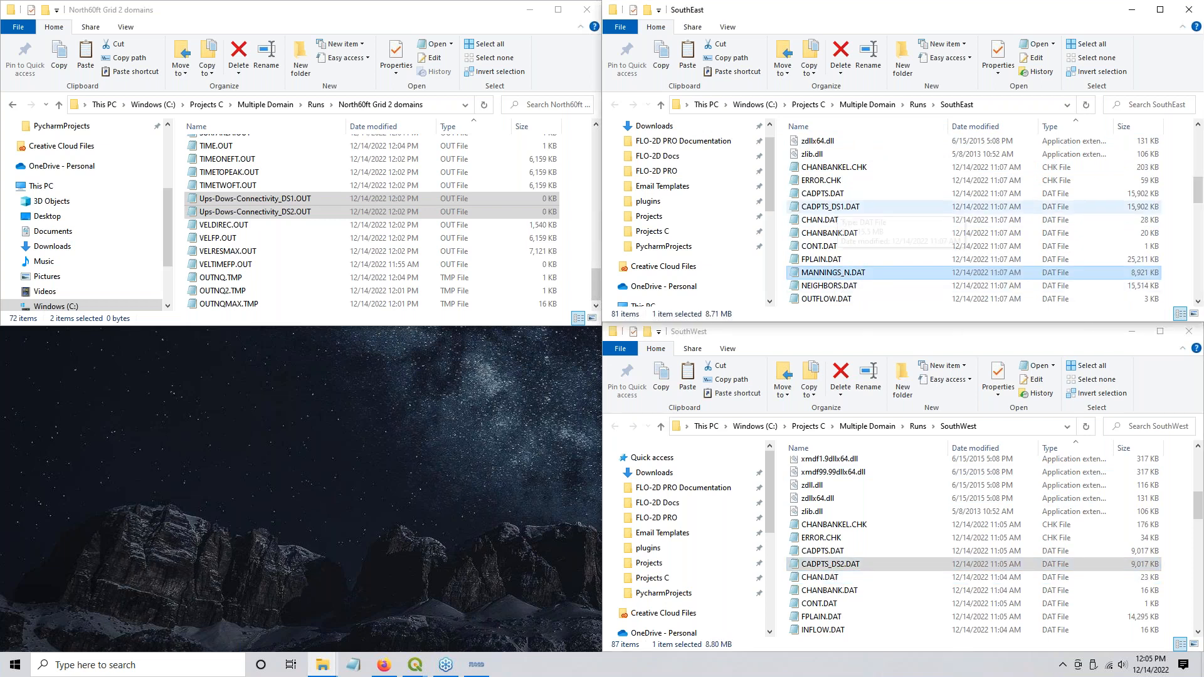
{"action": "key", "text": "ctrl+v"}
{"action": "left_click", "coordinate": [838, 212]}
{"action": "key", "text": "Delete"}
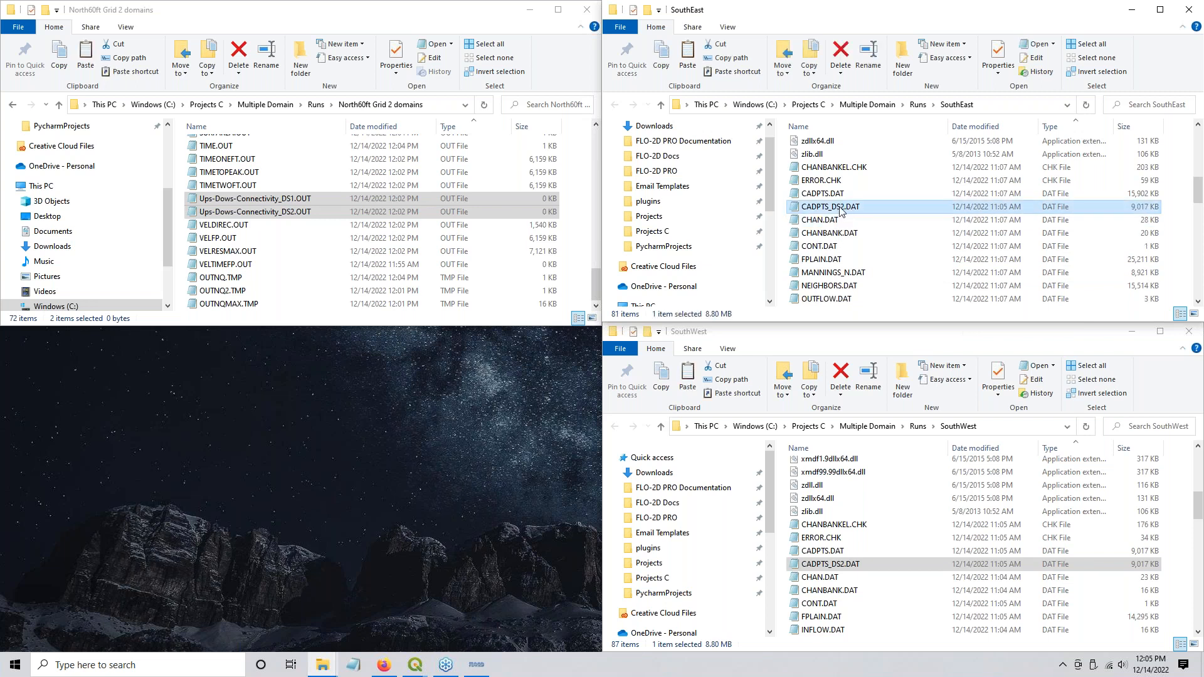
{"action": "left_click", "coordinate": [841, 208]}
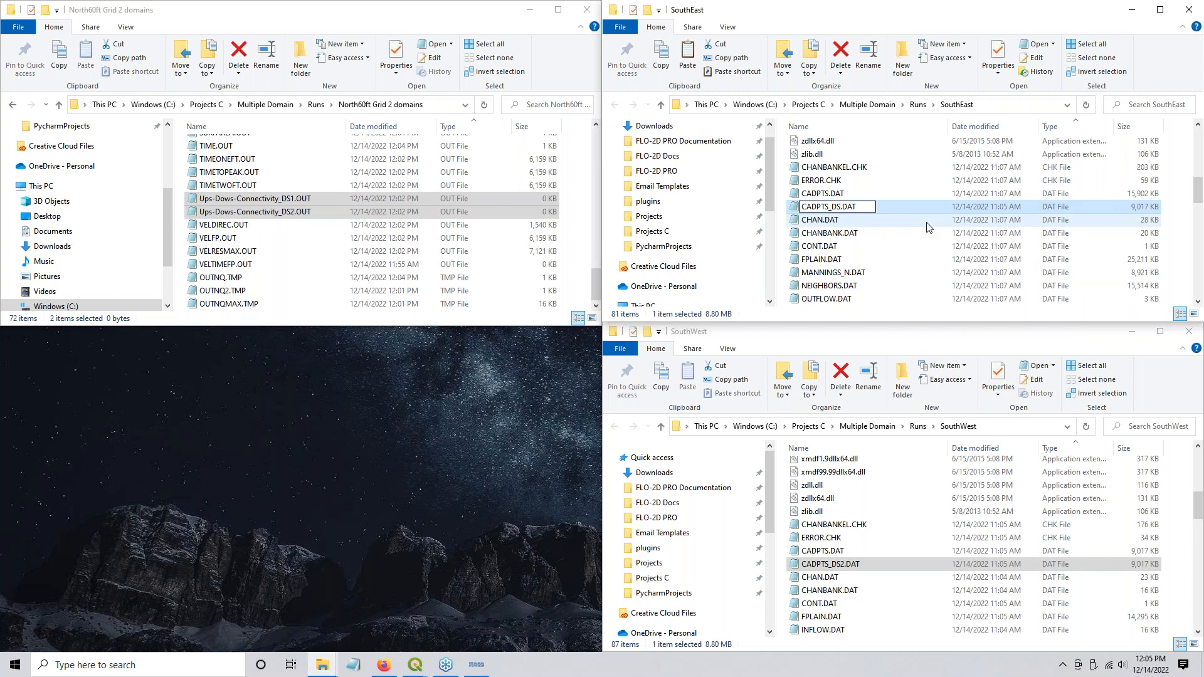
Step: Duplicate CADPTS.DAT within the SouthEast folder and rename the copy as CADPTS___DS1.DAT
{"action": "left_click", "coordinate": [821, 193]}
{"action": "key", "text": "ctrl+c"}
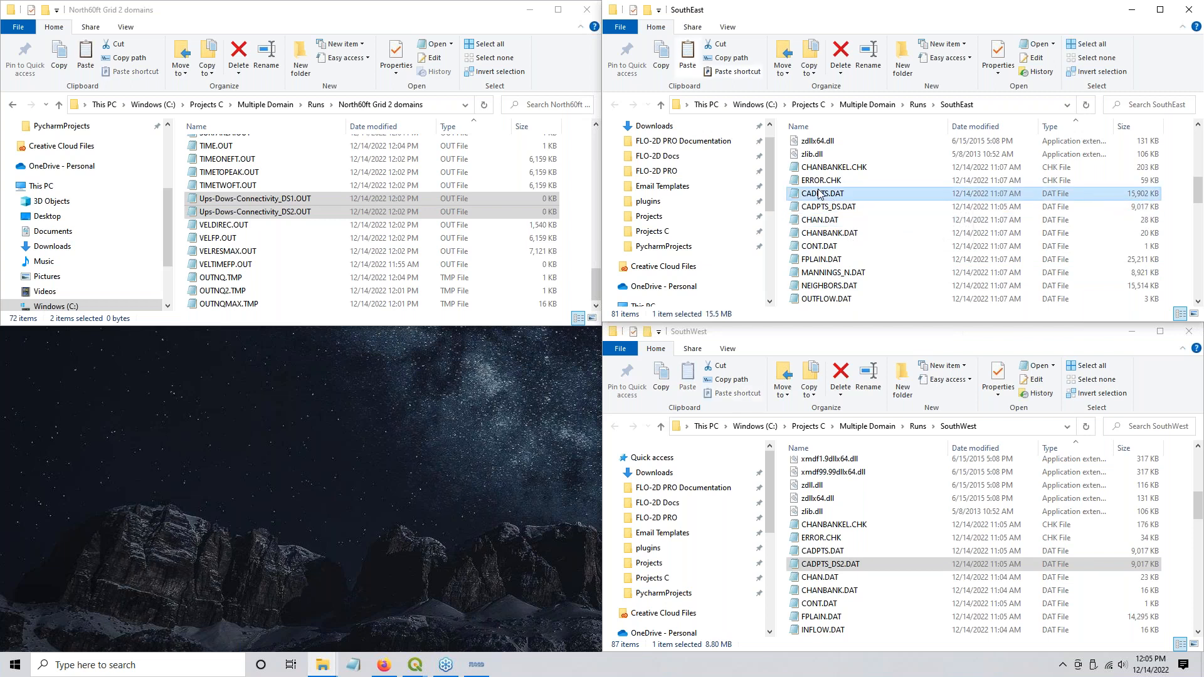
{"action": "key", "text": "ctrl+v"}
{"action": "key", "text": "F2"}
{"action": "key", "text": "Home"}
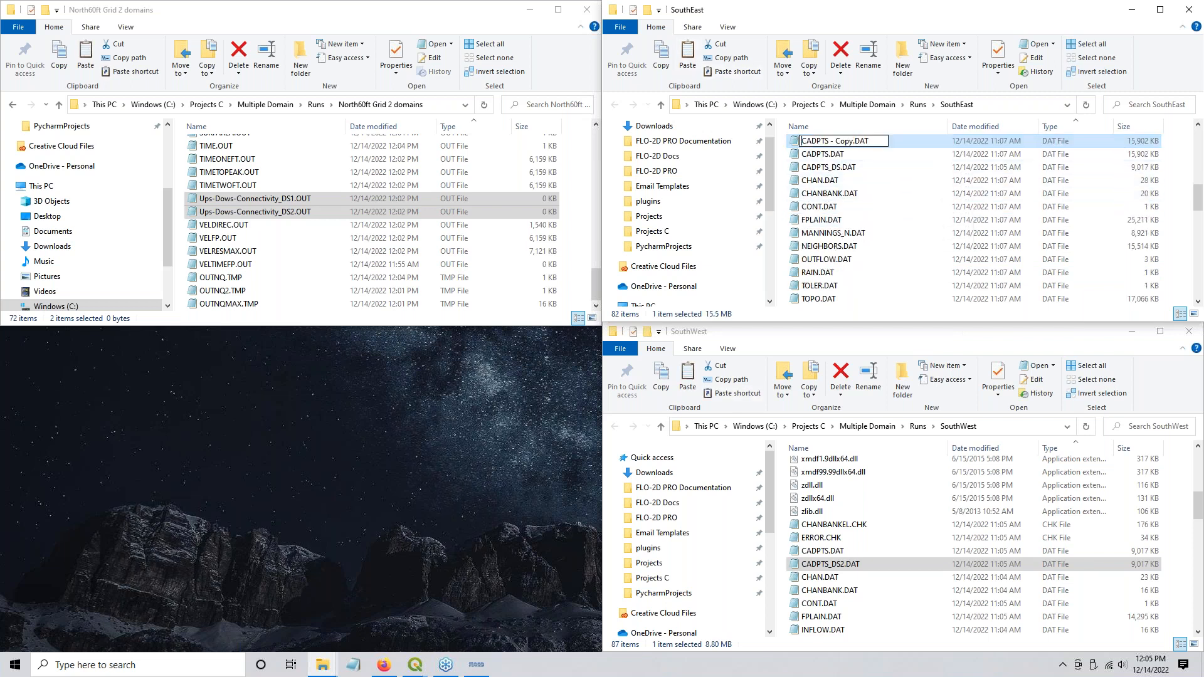
{"action": "key", "text": "BackSpace"}
{"action": "key", "text": "Delete"}
{"action": "key", "text": "Delete"}
{"action": "key", "text": "Delete"}
{"action": "key", "text": "Delete"}
{"action": "key", "text": "BackSpace"}
{"action": "key", "text": "BackSpace"}
{"action": "key", "text": "Left"}
{"action": "key", "text": "Left"}
{"action": "key", "text": "Left"}
{"action": "key", "text": "Left"}
{"action": "left_click", "coordinate": [857, 191]}
{"action": "scroll", "coordinate": [869, 196], "scroll_direction": "up", "scroll_amount": 3}
{"action": "scroll", "coordinate": [869, 196], "scroll_direction": "down", "scroll_amount": 3}
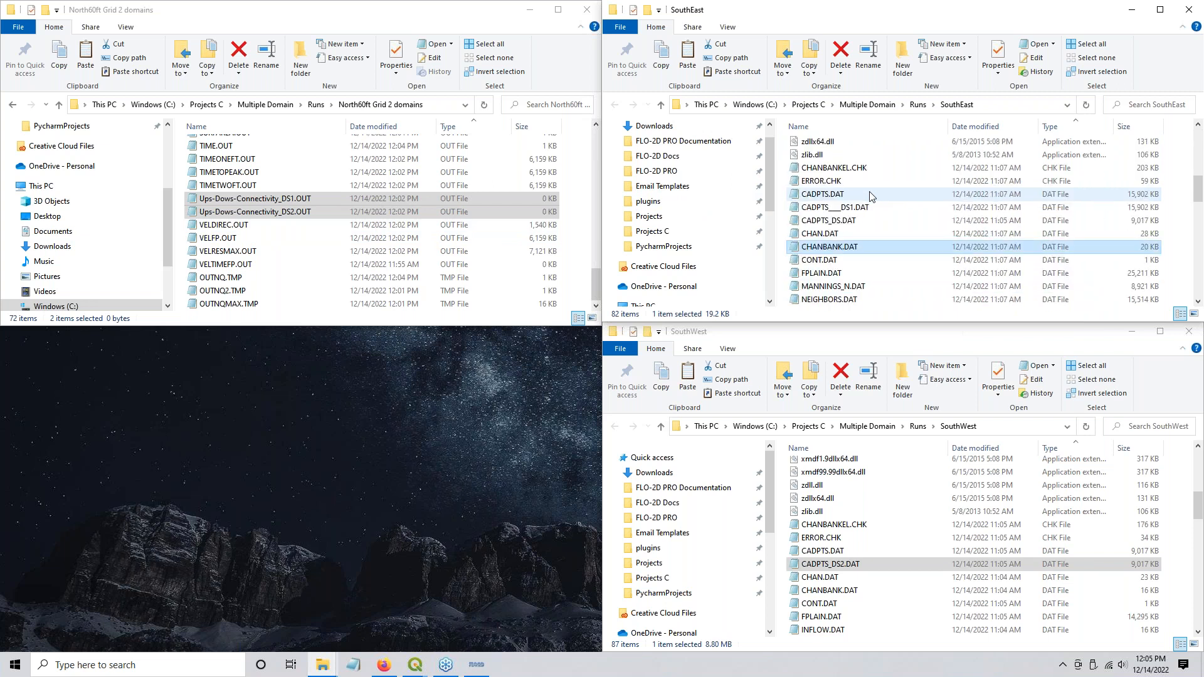
Step: Review the files in the North60ft Grid 2 domains and SouthEast folders, including their CADPTS files
{"action": "left_click", "coordinate": [457, 411]}
{"action": "scroll", "coordinate": [379, 264], "scroll_direction": "up", "scroll_amount": 3}
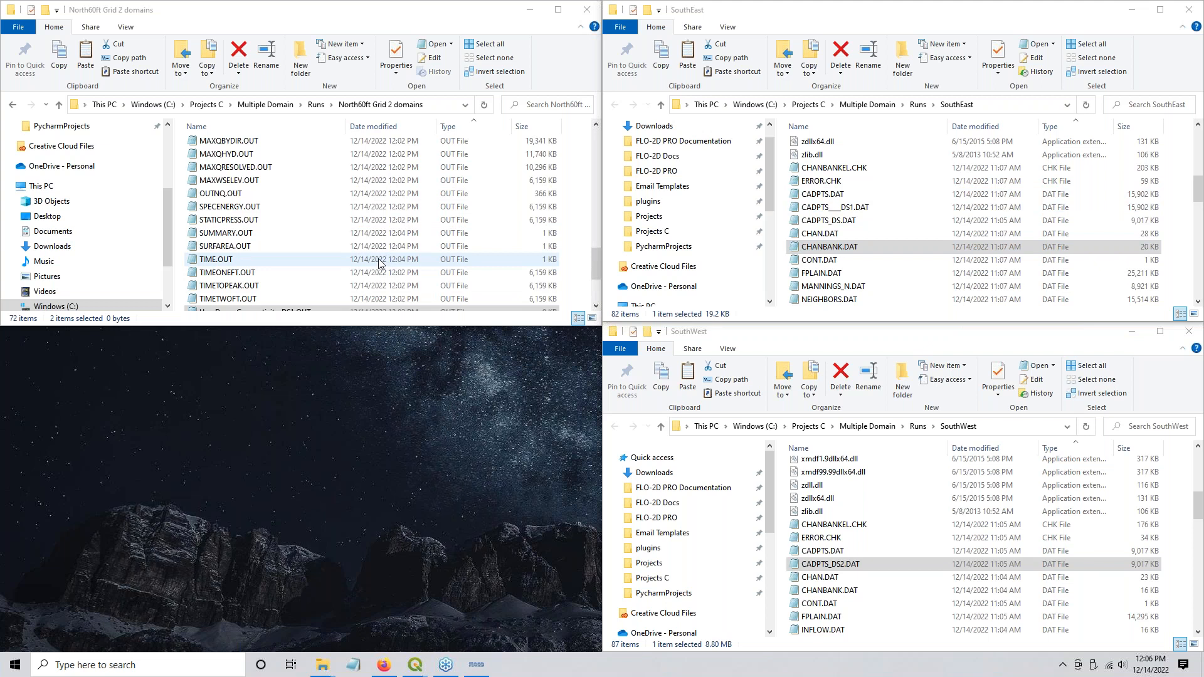
{"action": "scroll", "coordinate": [378, 263], "scroll_direction": "down", "scroll_amount": 3}
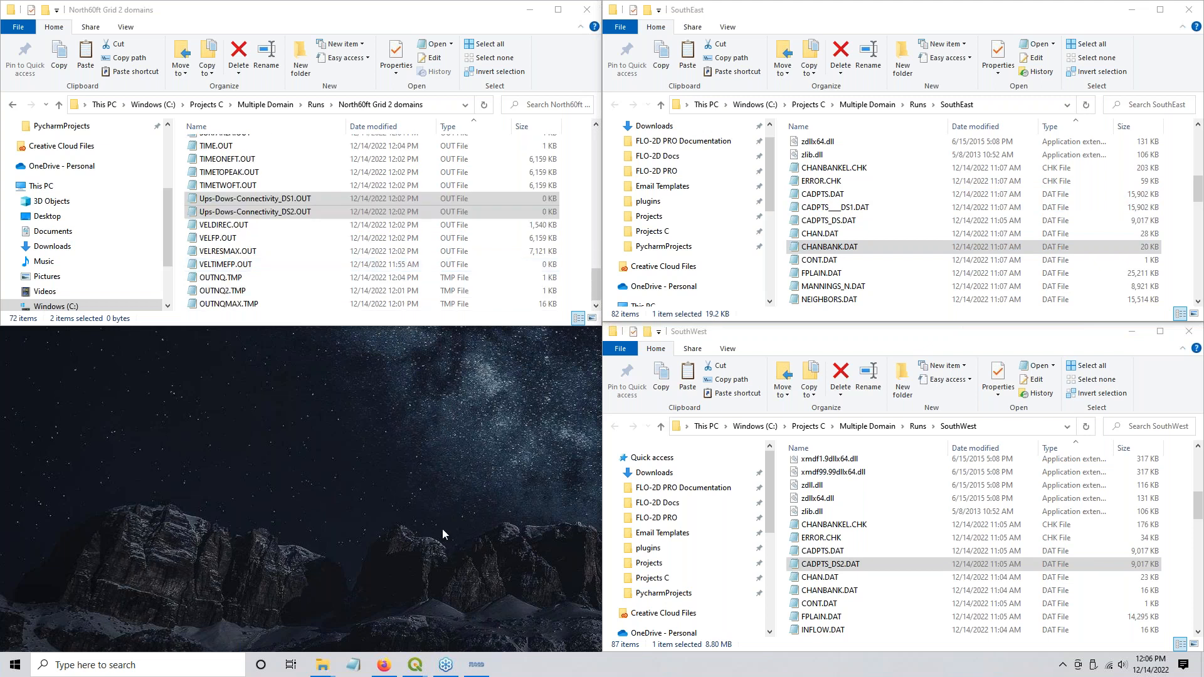
{"action": "scroll", "coordinate": [363, 257], "scroll_direction": "up", "scroll_amount": 12}
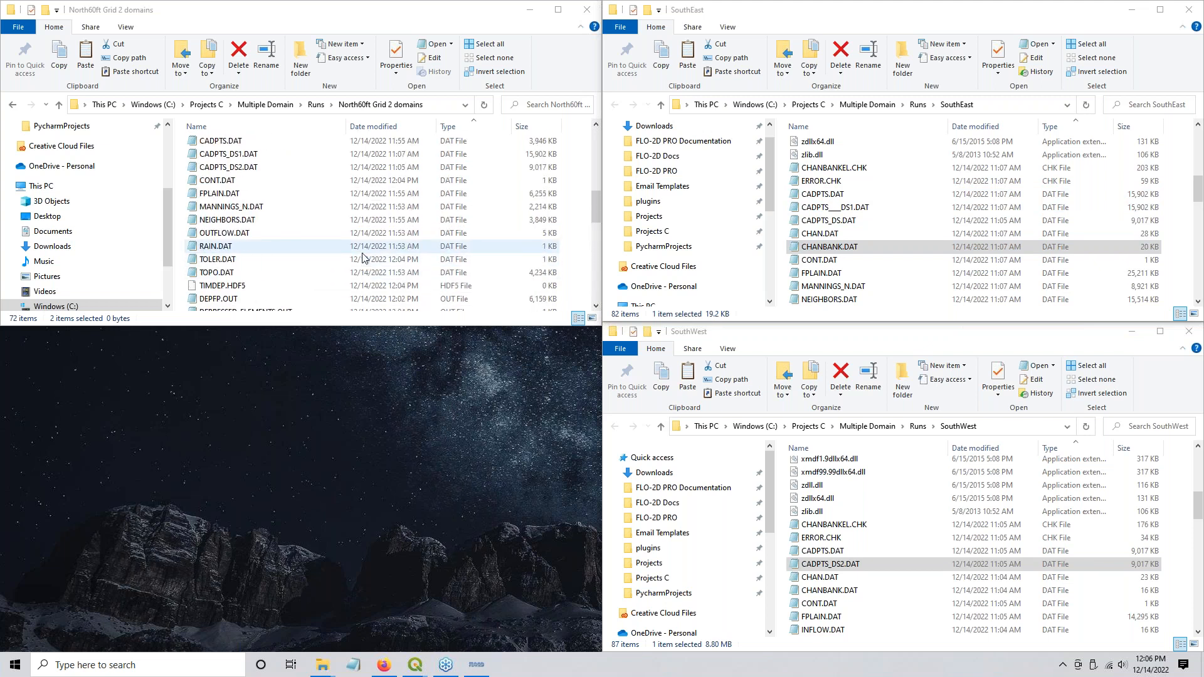
{"action": "scroll", "coordinate": [363, 257], "scroll_direction": "up", "scroll_amount": 4}
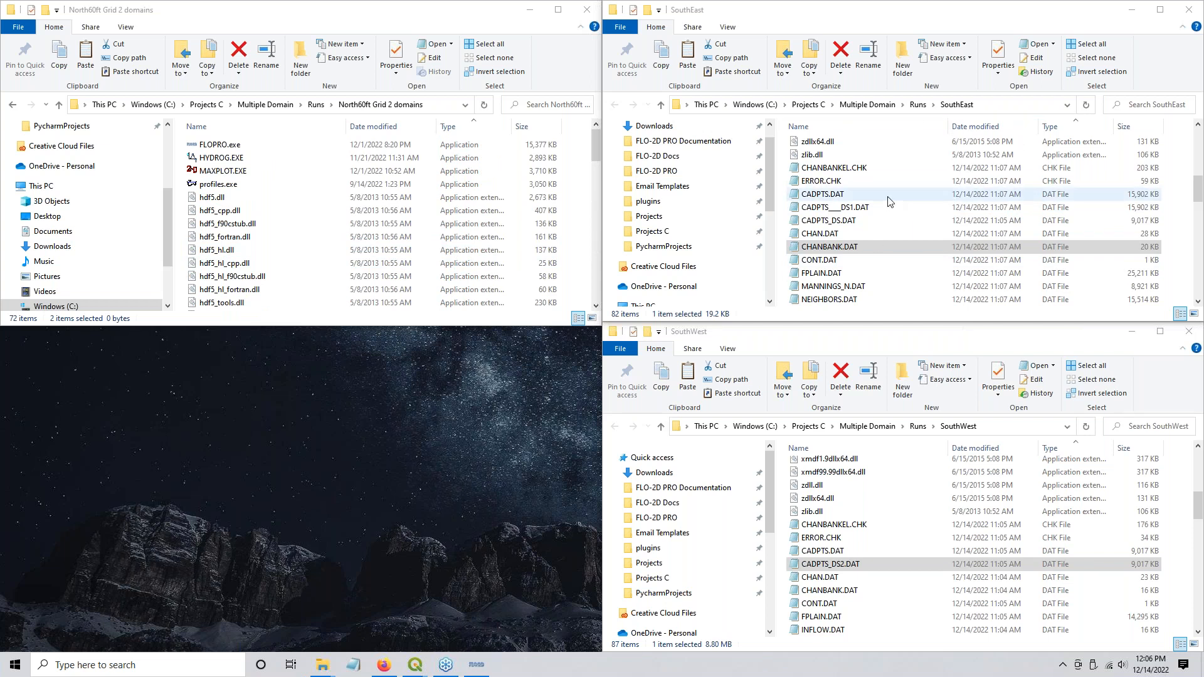
{"action": "scroll", "coordinate": [888, 201], "scroll_direction": "up", "scroll_amount": 3}
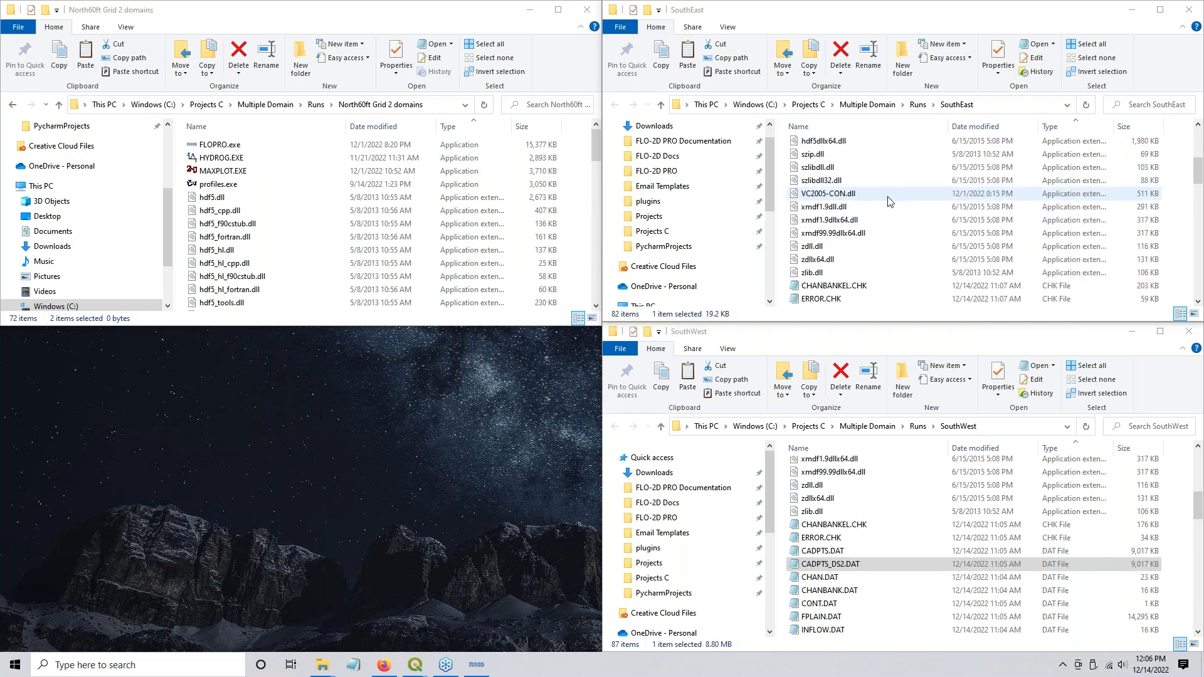
{"action": "scroll", "coordinate": [888, 202], "scroll_direction": "down", "scroll_amount": 3}
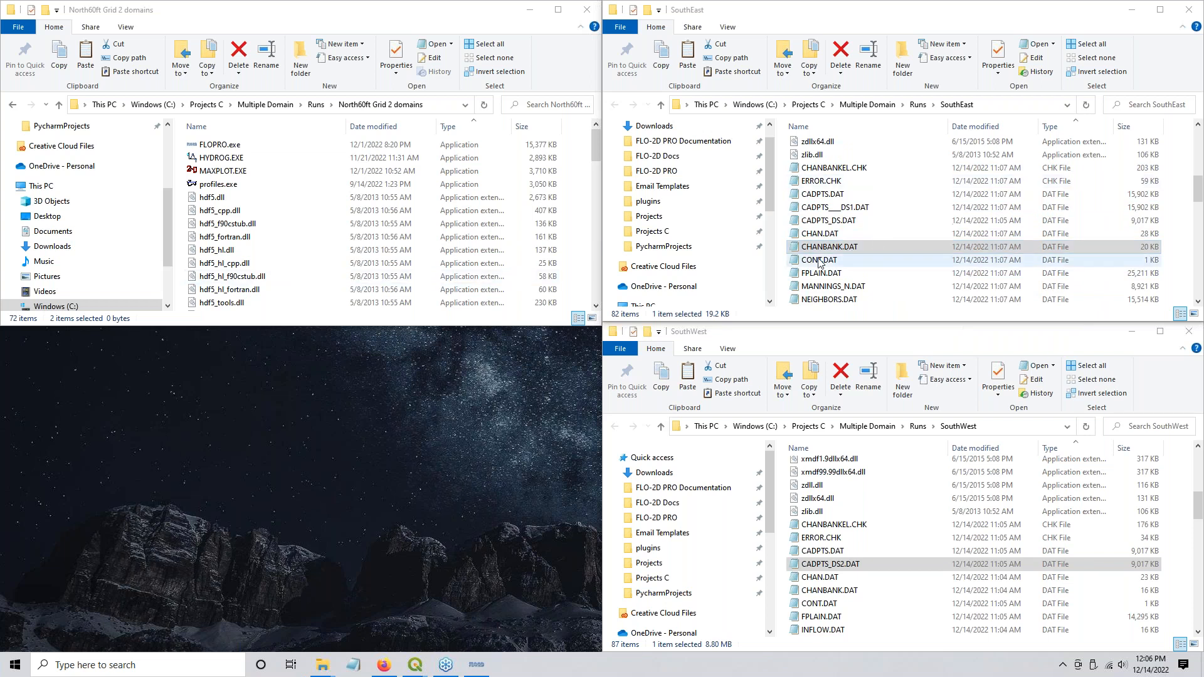
{"action": "scroll", "coordinate": [900, 249], "scroll_direction": "up", "scroll_amount": 2}
{"action": "scroll", "coordinate": [900, 249], "scroll_direction": "down", "scroll_amount": 5}
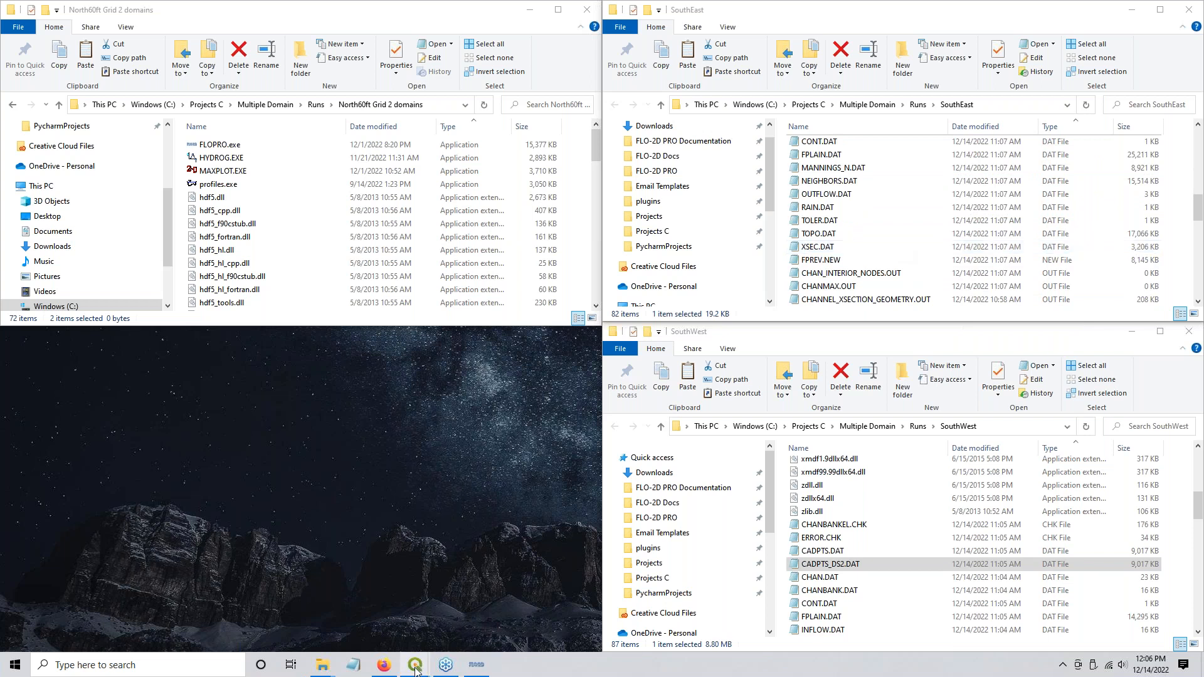
{"action": "mouse_move", "coordinate": [415, 670]}
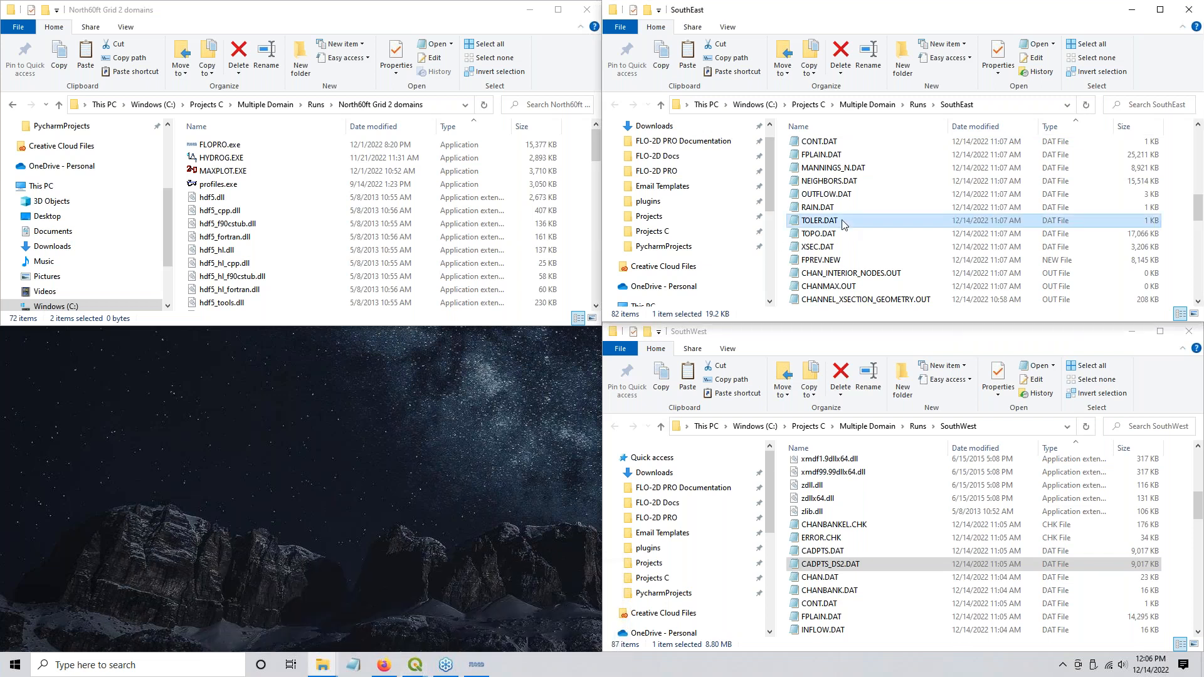
{"action": "scroll", "coordinate": [844, 227], "scroll_direction": "up", "scroll_amount": 4}
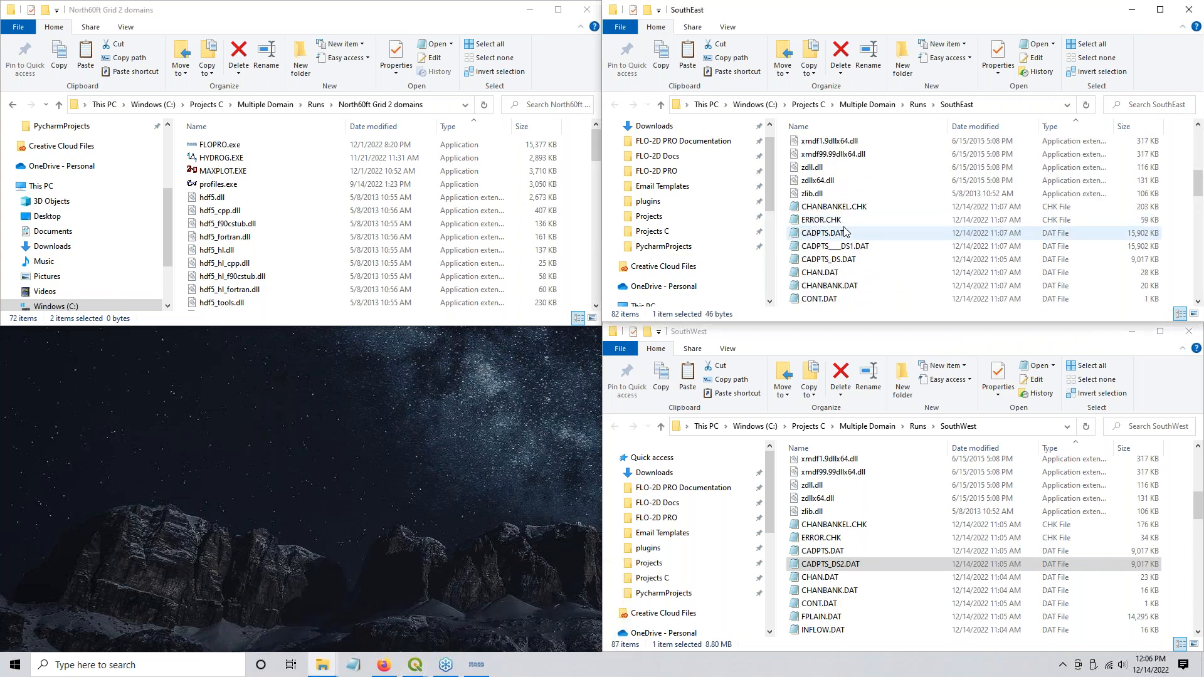
{"action": "scroll", "coordinate": [843, 229], "scroll_direction": "down", "scroll_amount": 2}
Step: Switch to the SouthDomain project in QGIS and examine where the green northern boundary meets the red outflow line
{"action": "left_click", "coordinate": [408, 670]}
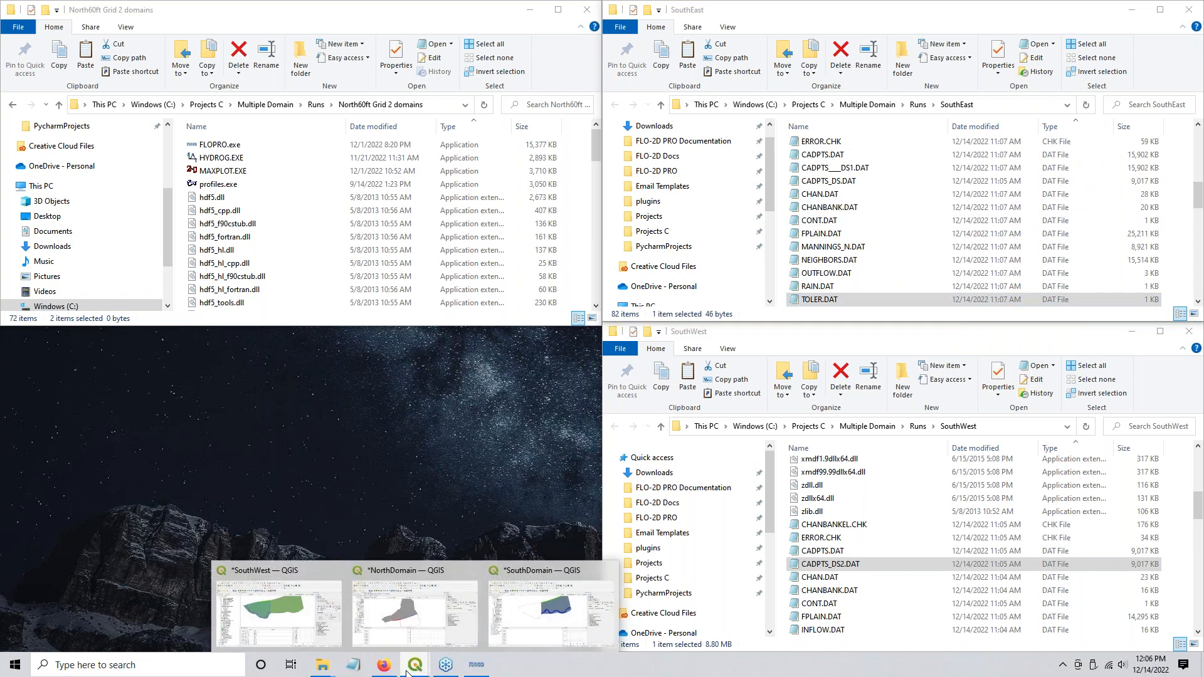
{"action": "left_click", "coordinate": [514, 612]}
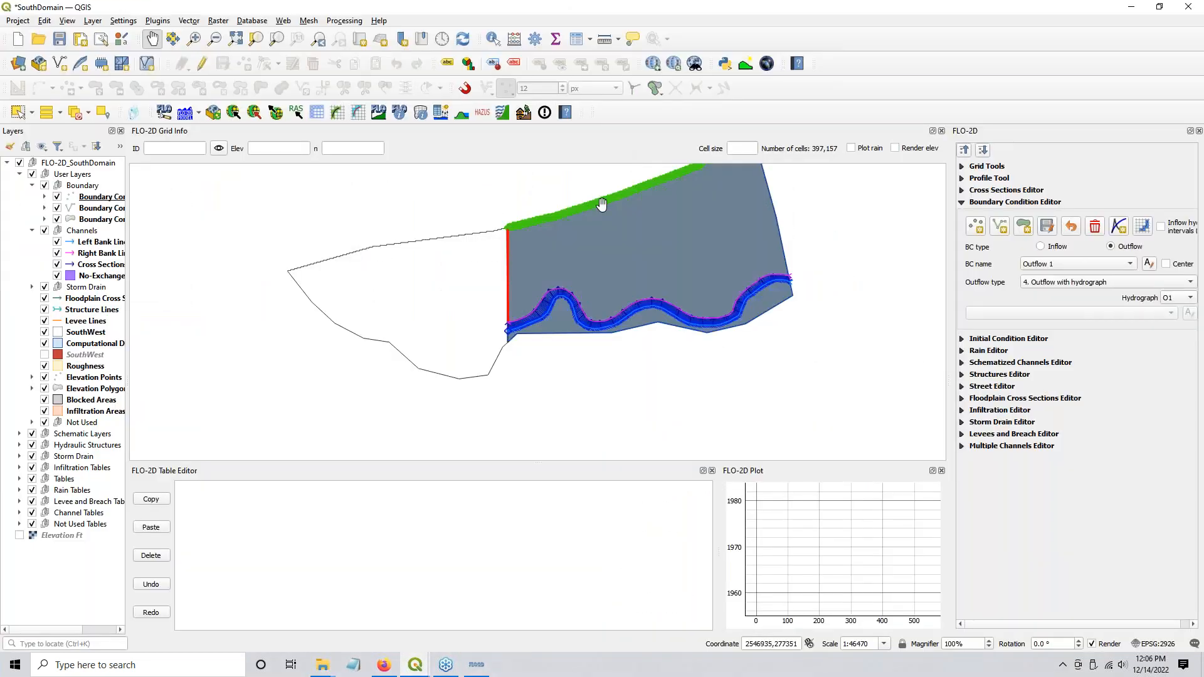
{"action": "left_click_drag", "start_coordinate": [622, 258], "coordinate": [477, 320]}
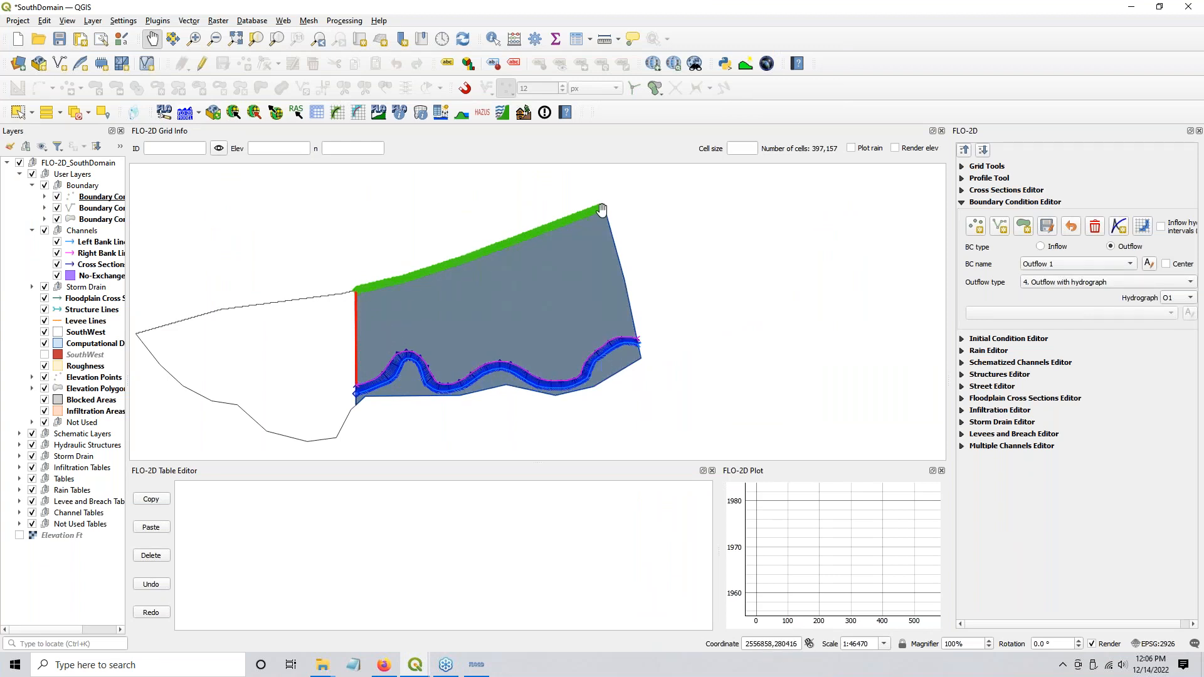
{"action": "scroll", "coordinate": [348, 301], "scroll_direction": "up", "scroll_amount": 5}
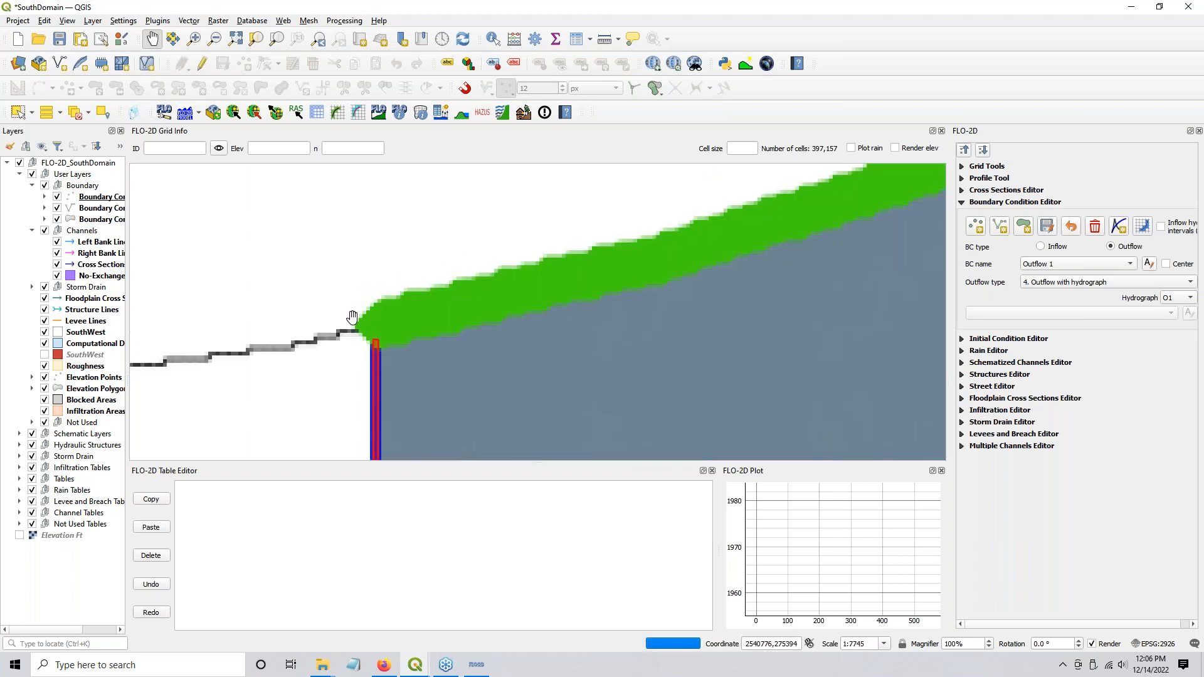
Step: Inspect the boundary cells at the northwest corner of the SouthDomain grid, where the green boundary begins
{"action": "scroll", "coordinate": [445, 359], "scroll_direction": "up", "scroll_amount": 2}
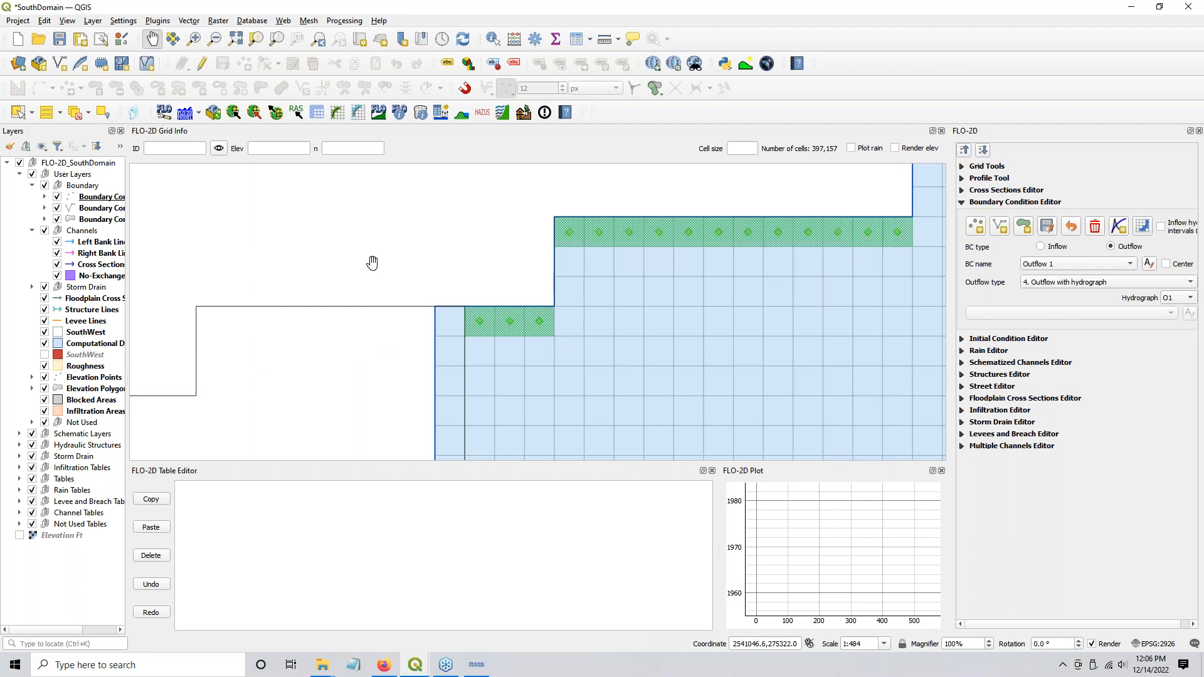
{"action": "scroll", "coordinate": [313, 317], "scroll_direction": "down", "scroll_amount": 1}
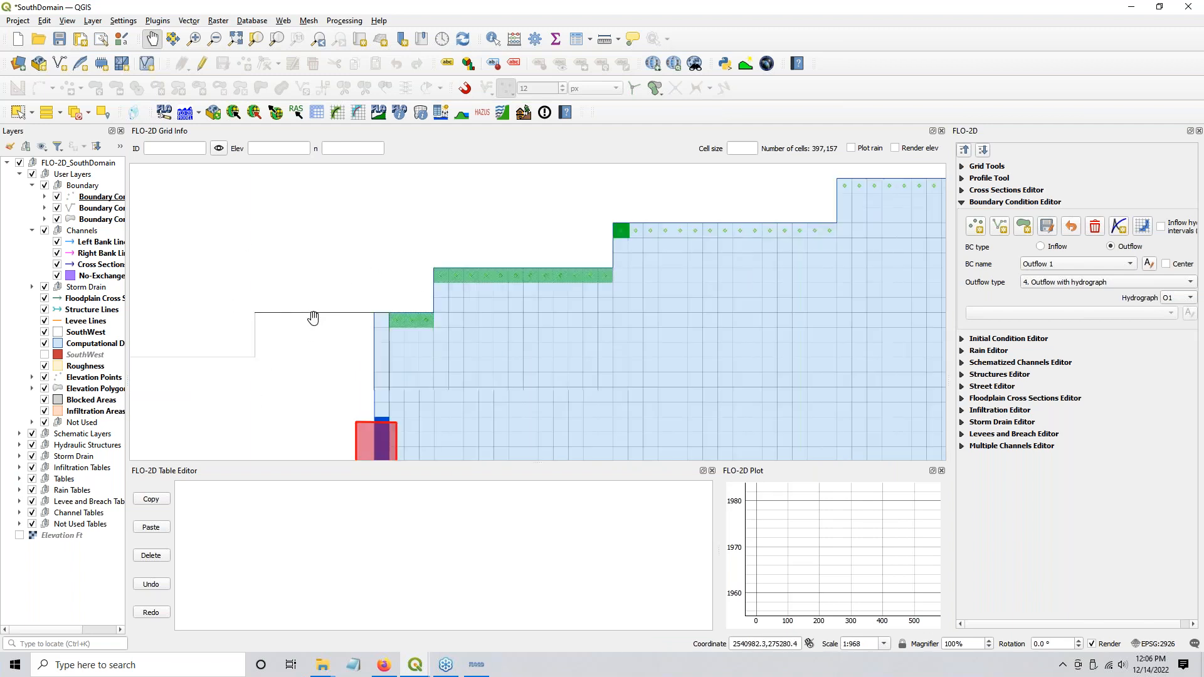
{"action": "scroll", "coordinate": [528, 319], "scroll_direction": "down", "scroll_amount": 3}
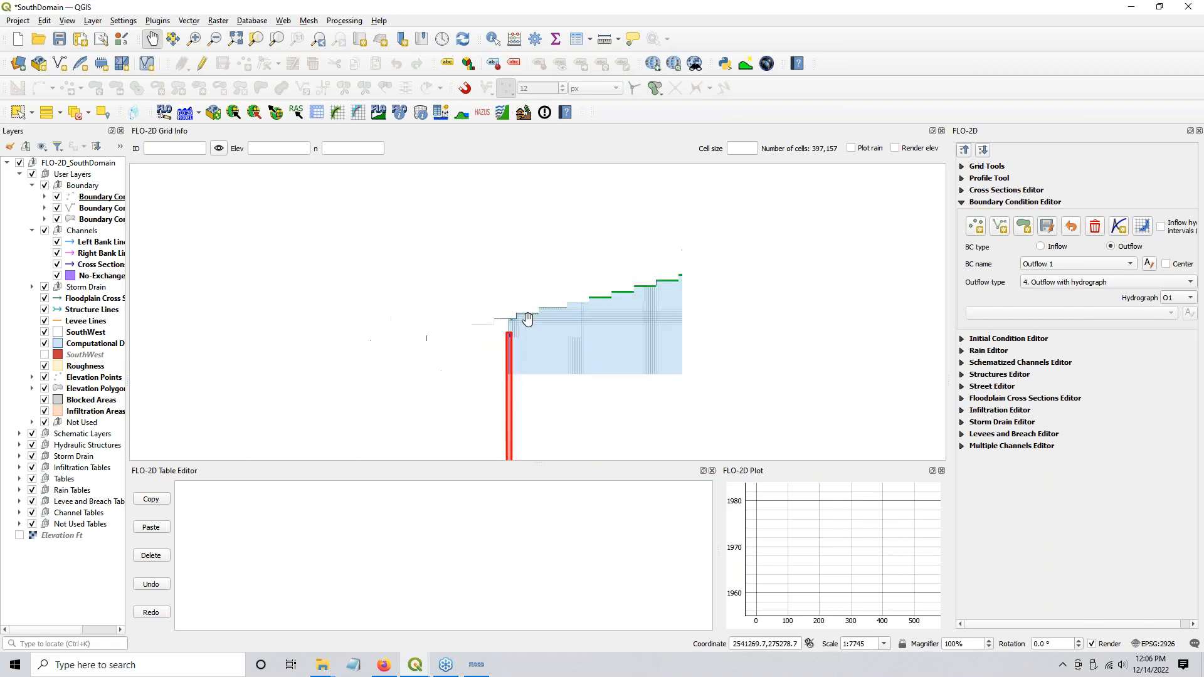
{"action": "scroll", "coordinate": [527, 319], "scroll_direction": "down", "scroll_amount": 2}
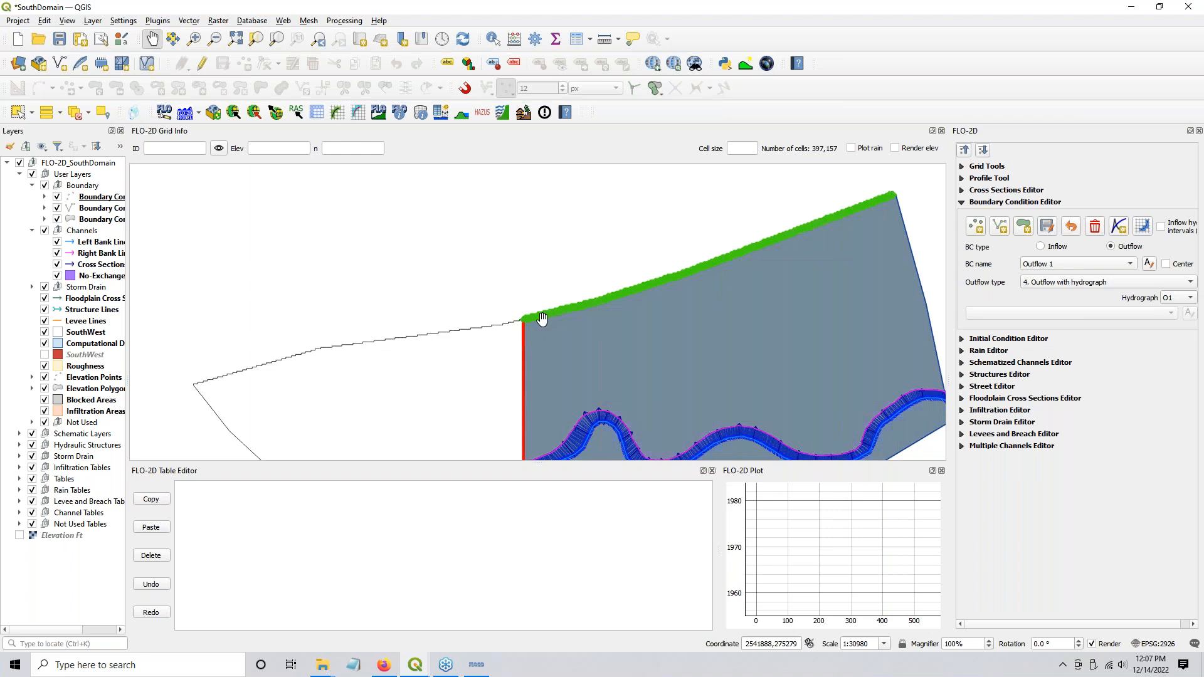
{"action": "left_click_drag", "start_coordinate": [468, 364], "coordinate": [375, 284]}
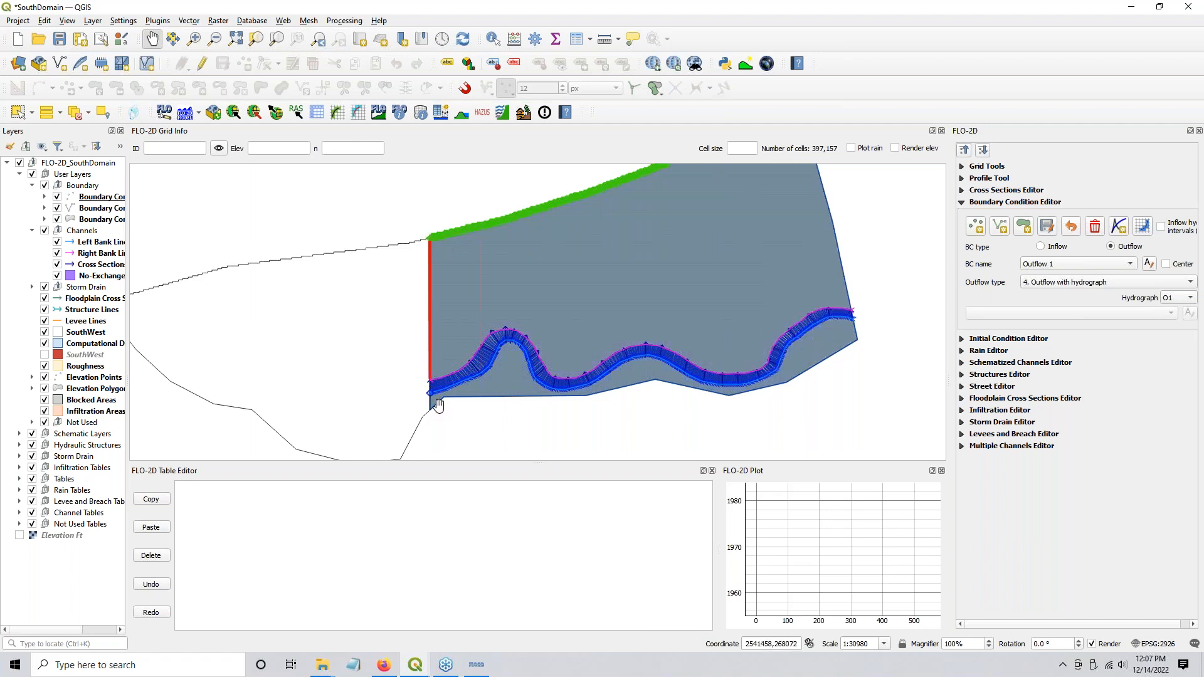
Step: Examine where the SouthDomain channel's western end meets the domain edge below the red outflow line
{"action": "scroll", "coordinate": [435, 404], "scroll_direction": "up", "scroll_amount": 3}
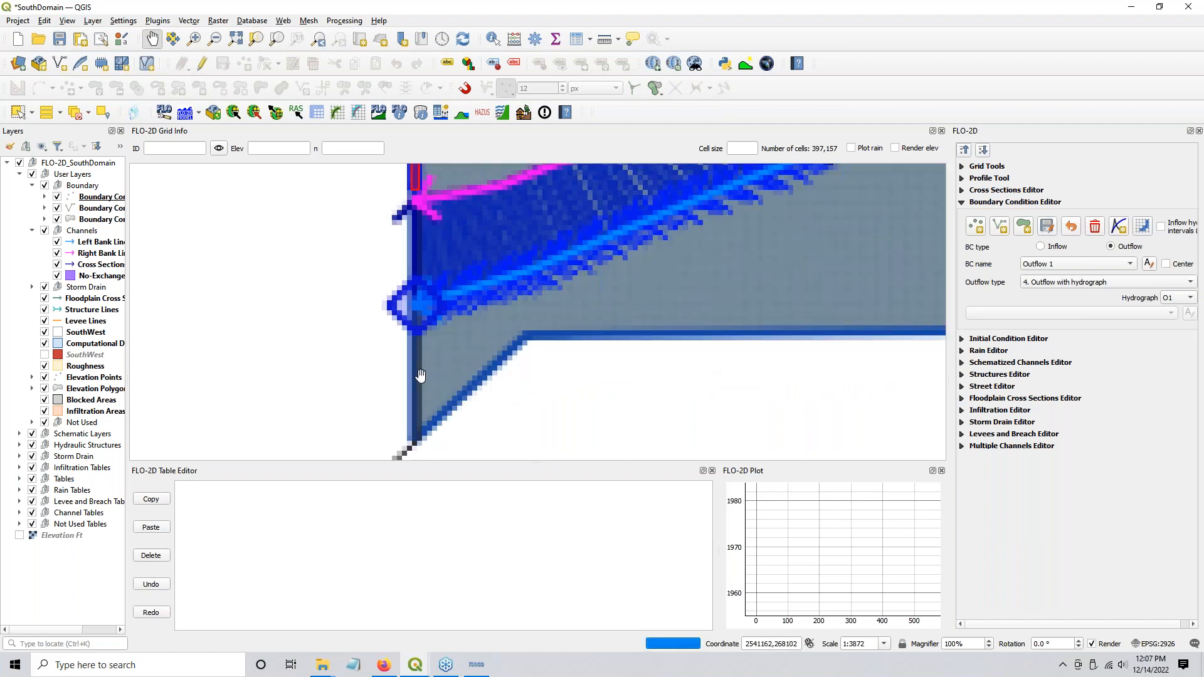
{"action": "left_click", "coordinate": [415, 306]}
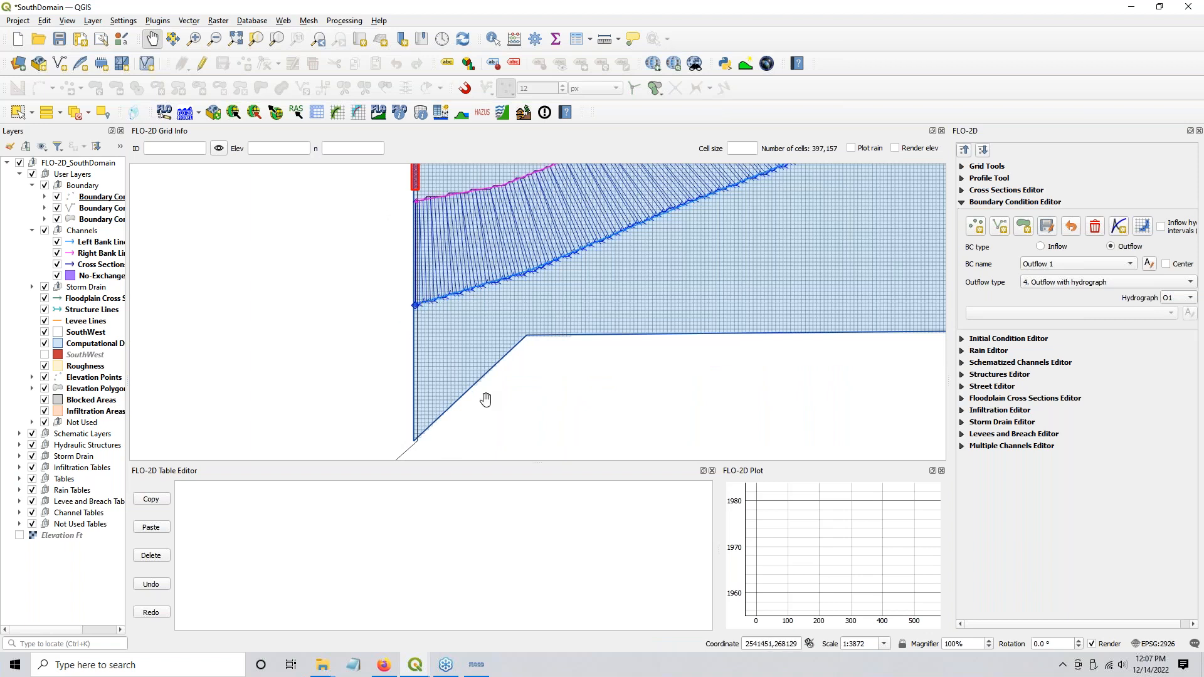
{"action": "scroll", "coordinate": [498, 437], "scroll_direction": "down", "scroll_amount": 3}
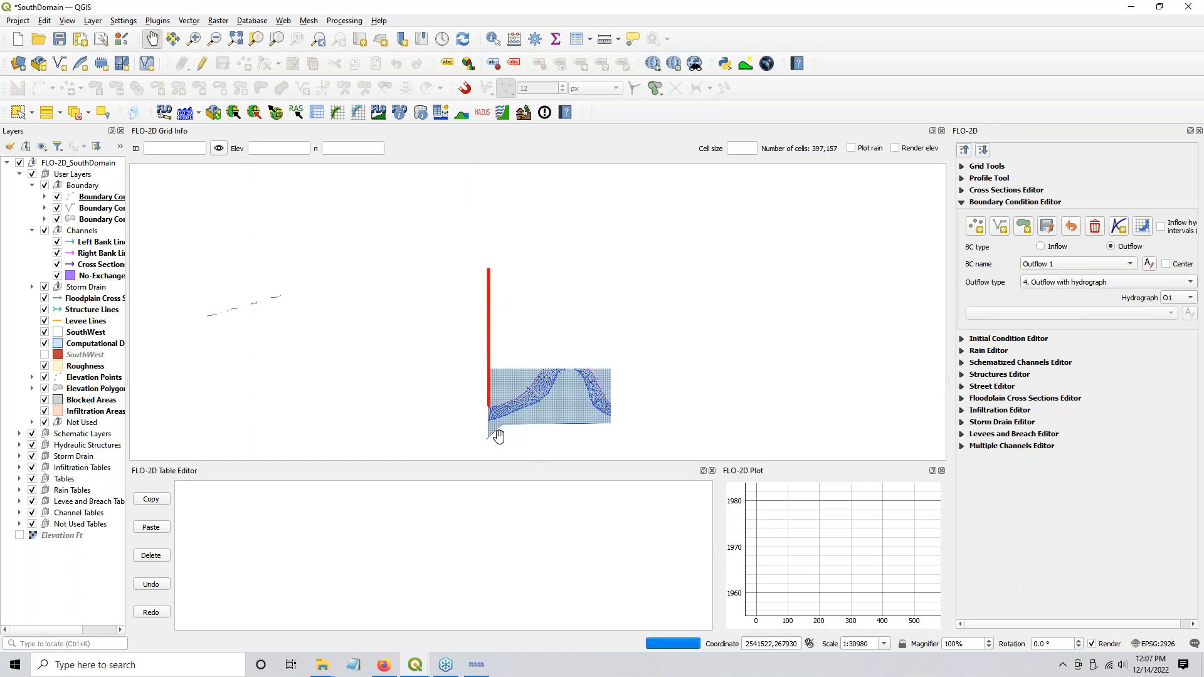
{"action": "left_click_drag", "start_coordinate": [509, 453], "coordinate": [499, 401]}
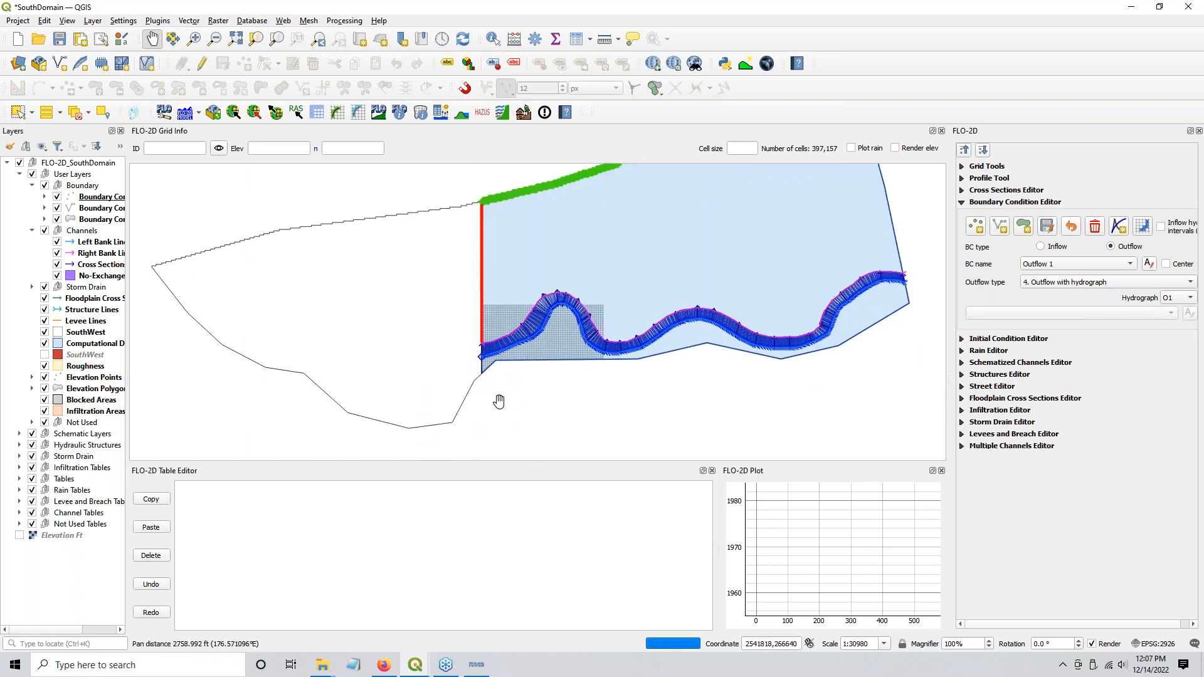
{"action": "scroll", "coordinate": [476, 353], "scroll_direction": "up", "scroll_amount": 3}
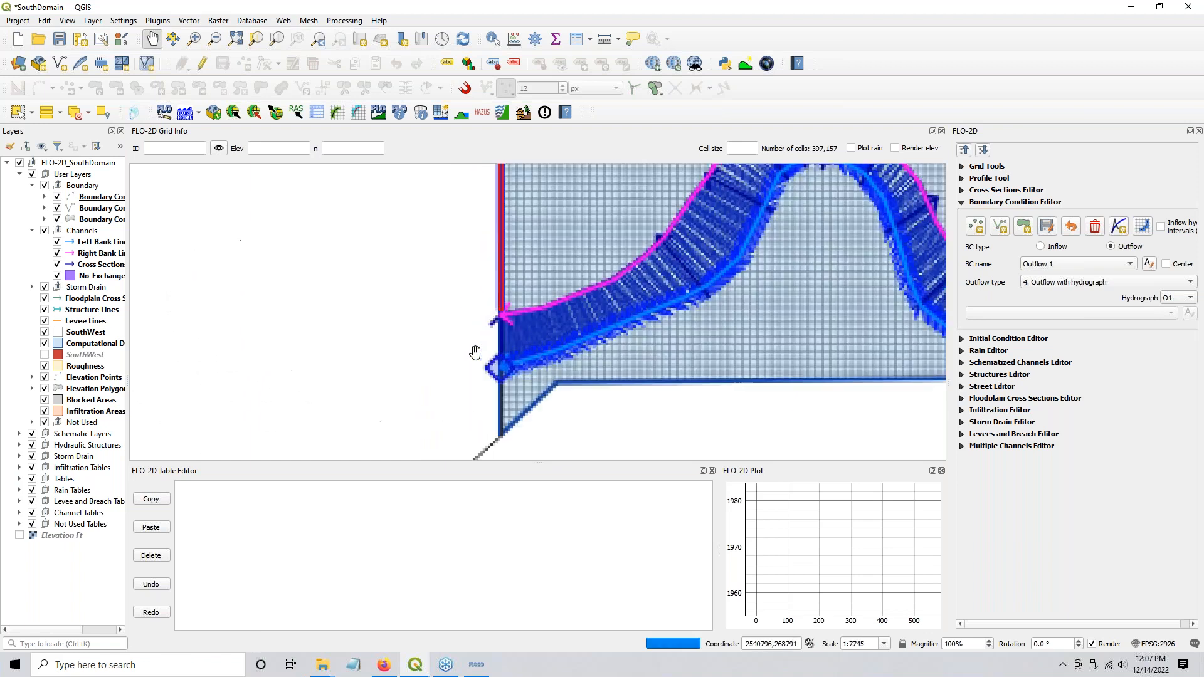
{"action": "scroll", "coordinate": [528, 327], "scroll_direction": "down", "scroll_amount": 2}
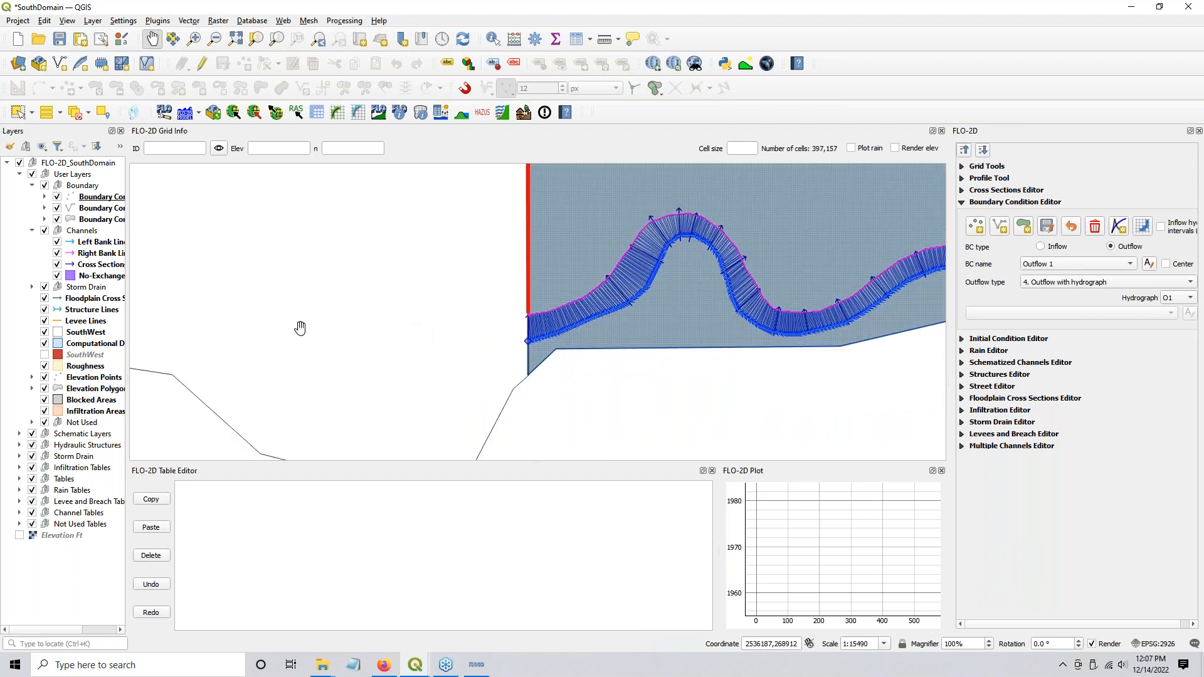
{"action": "scroll", "coordinate": [300, 329], "scroll_direction": "down", "scroll_amount": 2}
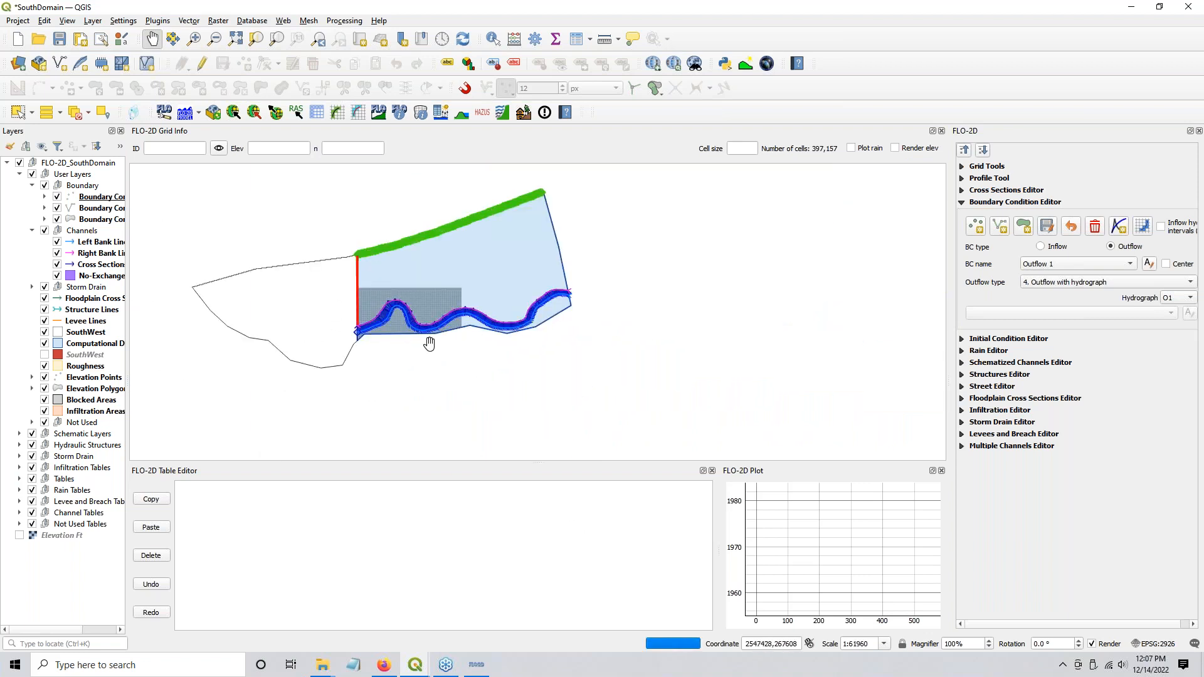
Step: In the SouthWest project, hide the SouthDomainClipped layer and inspect where the channel meets the domain's eastern boundary
{"action": "mouse_move", "coordinate": [414, 671]}
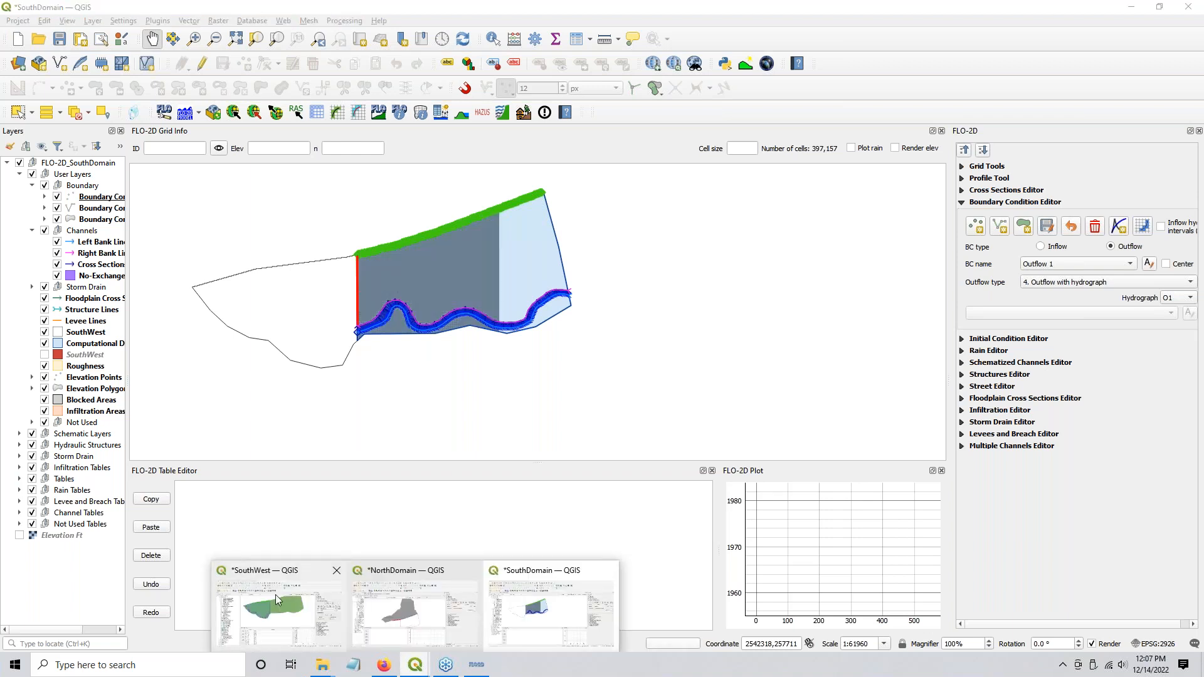
{"action": "left_click", "coordinate": [275, 594]}
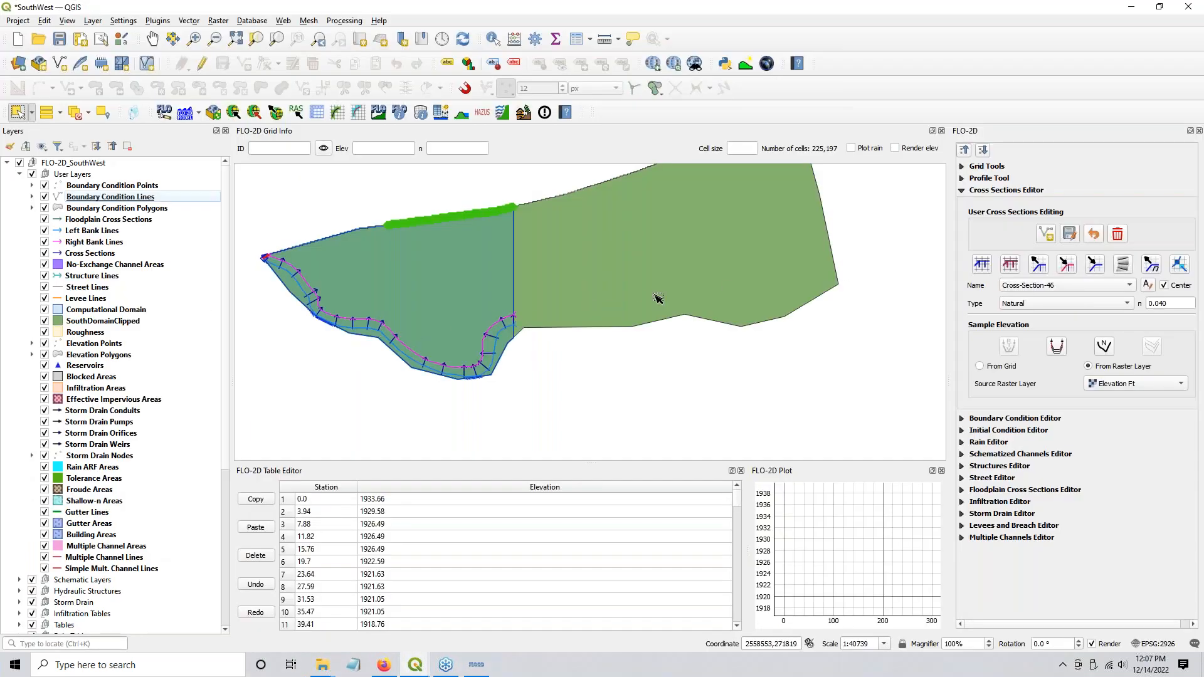
{"action": "left_click", "coordinate": [45, 321]}
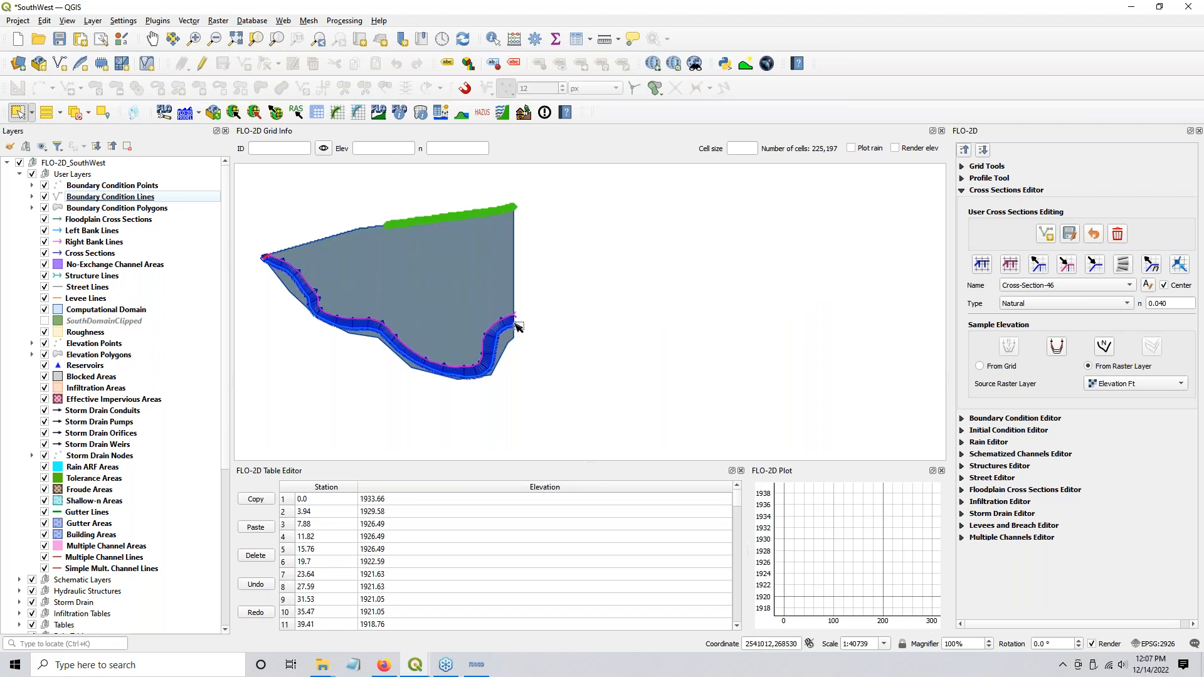
{"action": "scroll", "coordinate": [516, 326], "scroll_direction": "up", "scroll_amount": 4}
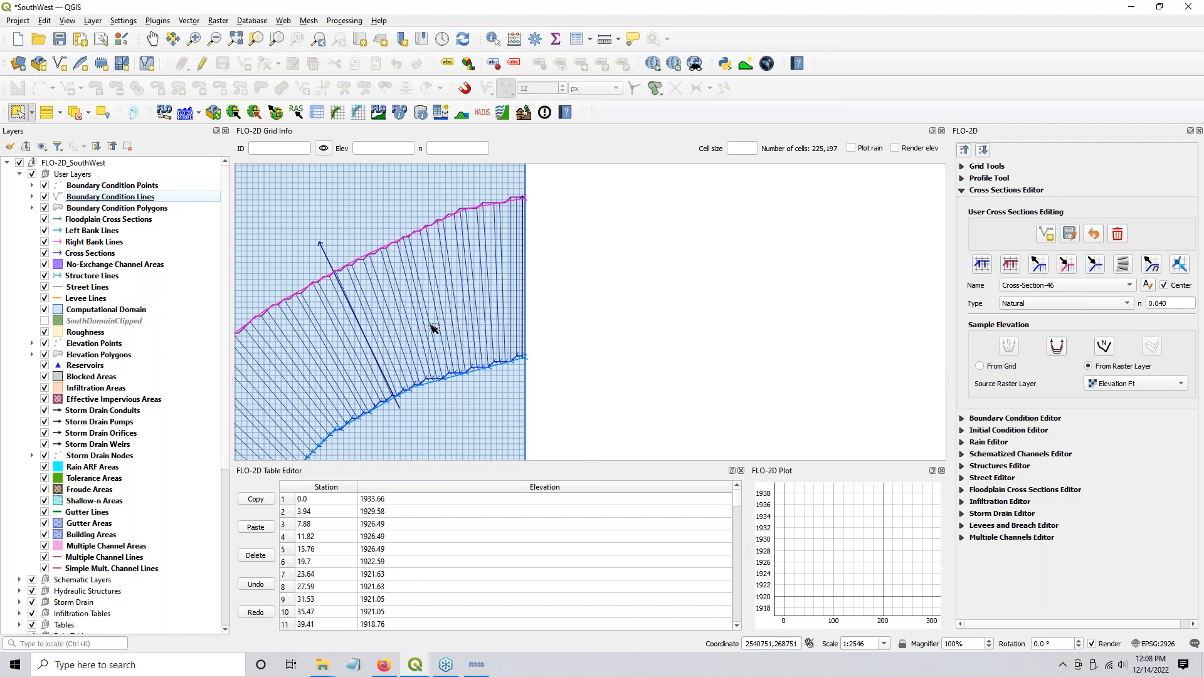
{"action": "scroll", "coordinate": [411, 340], "scroll_direction": "down", "scroll_amount": 2}
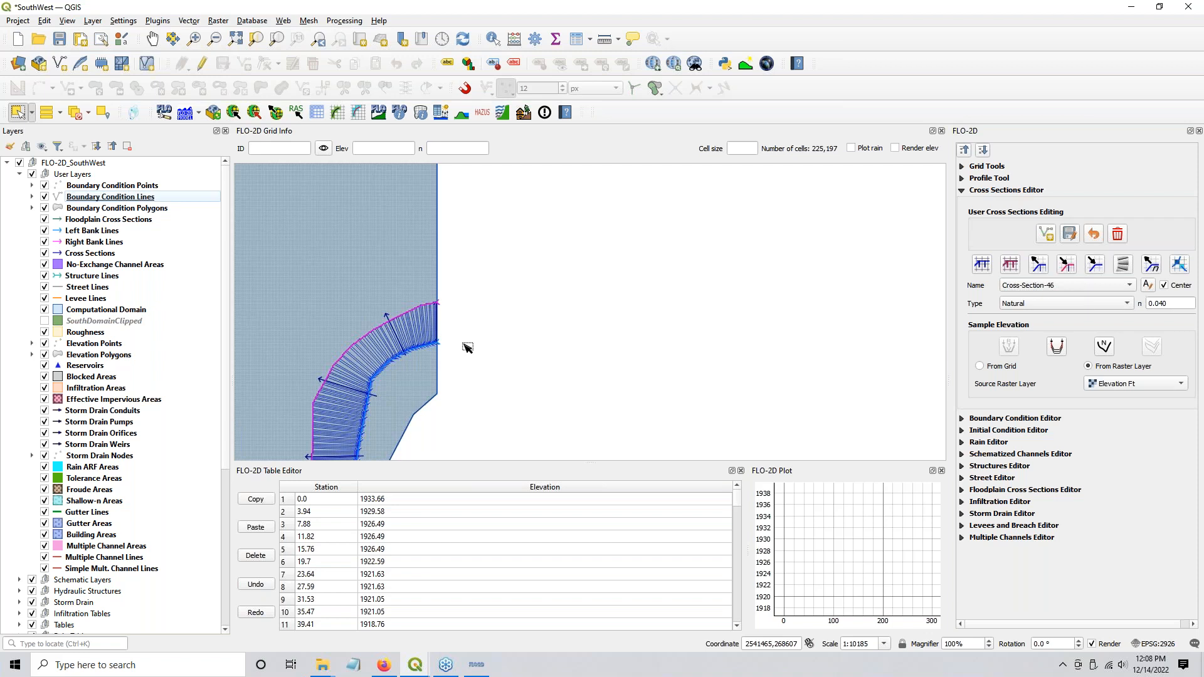
{"action": "scroll", "coordinate": [468, 348], "scroll_direction": "down", "scroll_amount": 2}
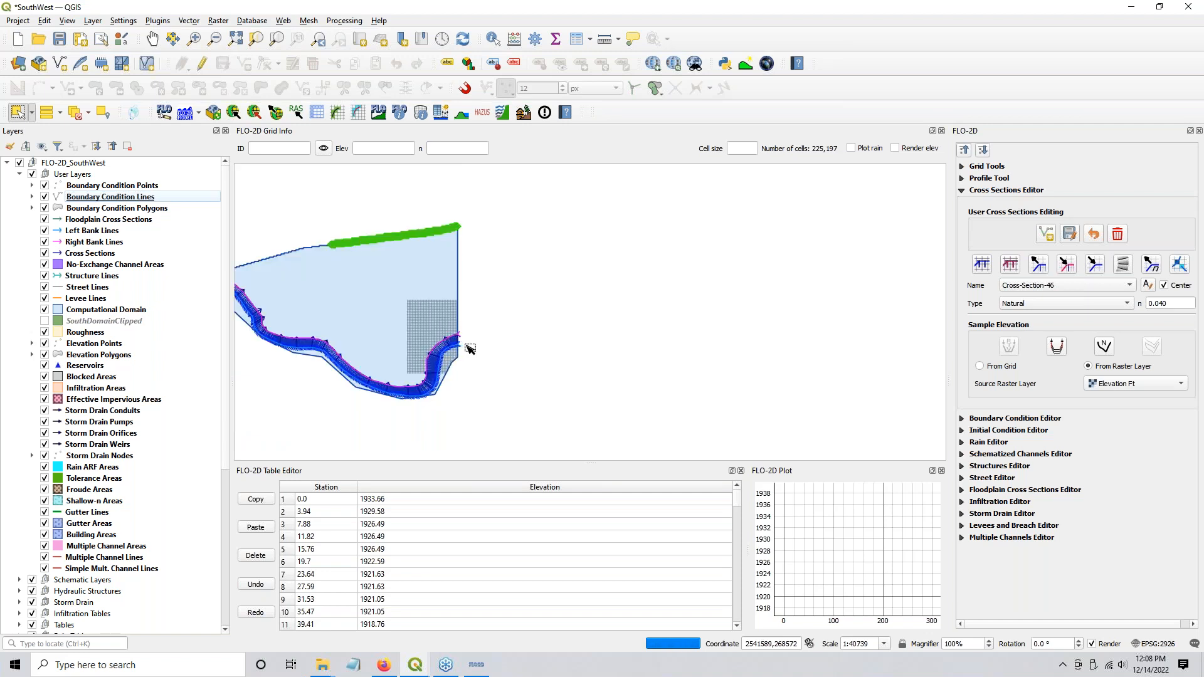
{"action": "left_click_drag", "start_coordinate": [466, 345], "coordinate": [497, 340]}
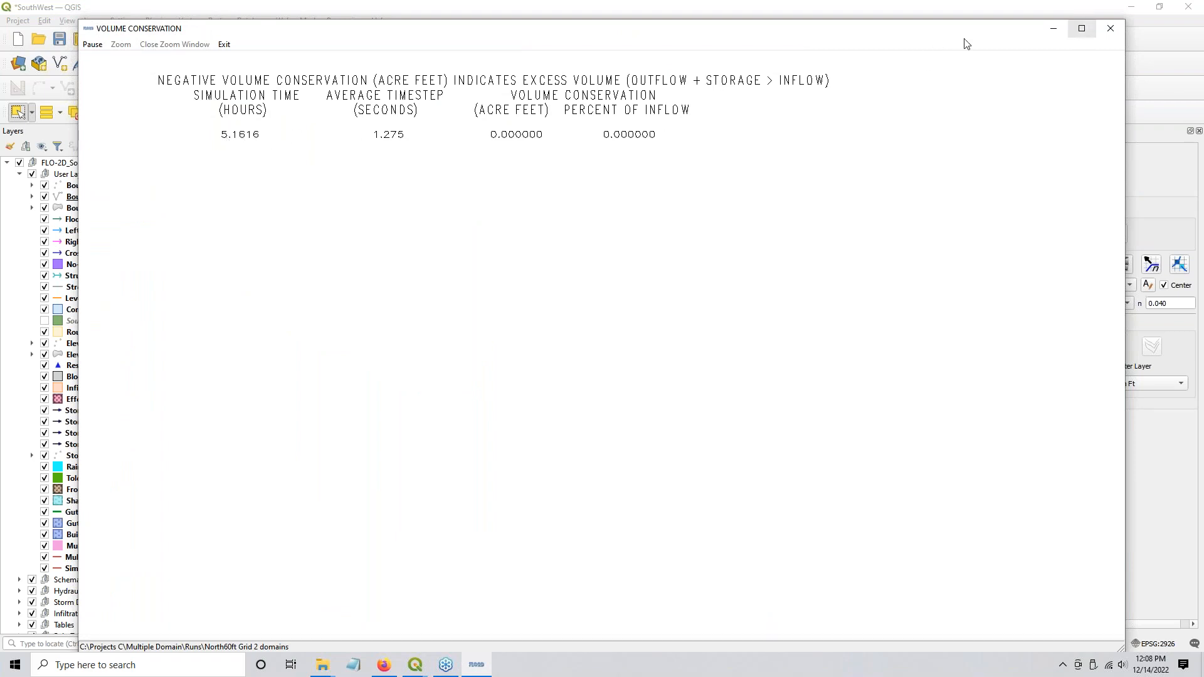
Step: Stop the running North60ft Grid 2 domains simulation so that the model writes its output files
{"action": "left_click", "coordinate": [1053, 31]}
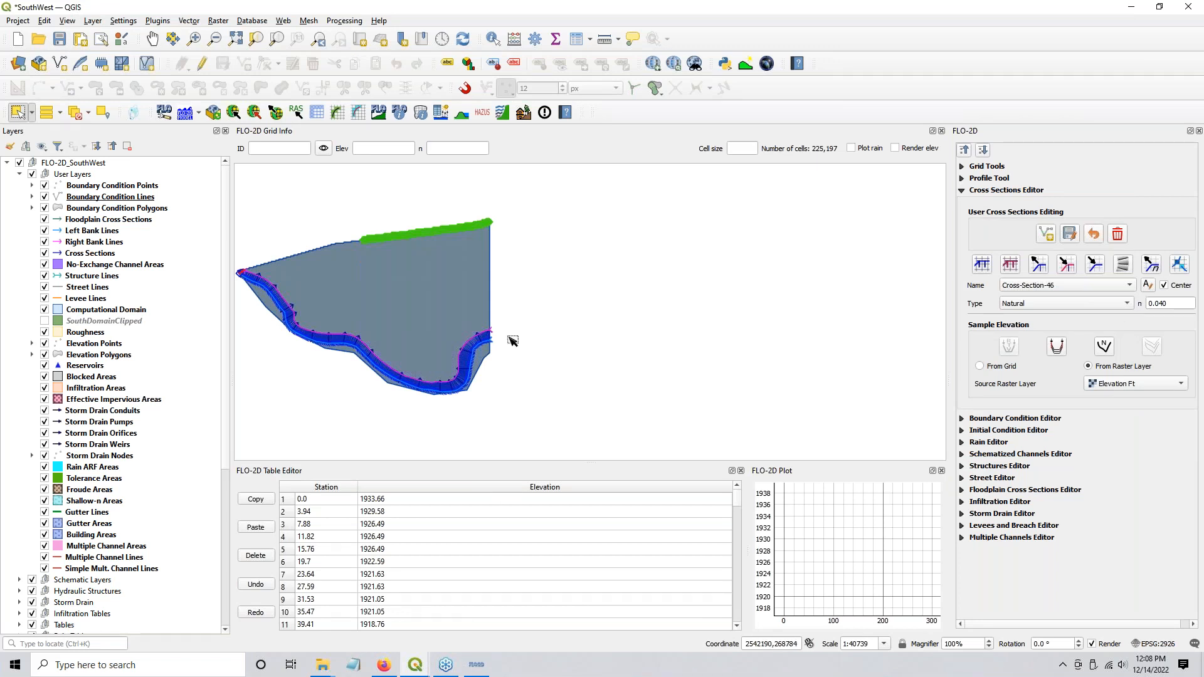
{"action": "scroll", "coordinate": [513, 340], "scroll_direction": "down", "scroll_amount": 1}
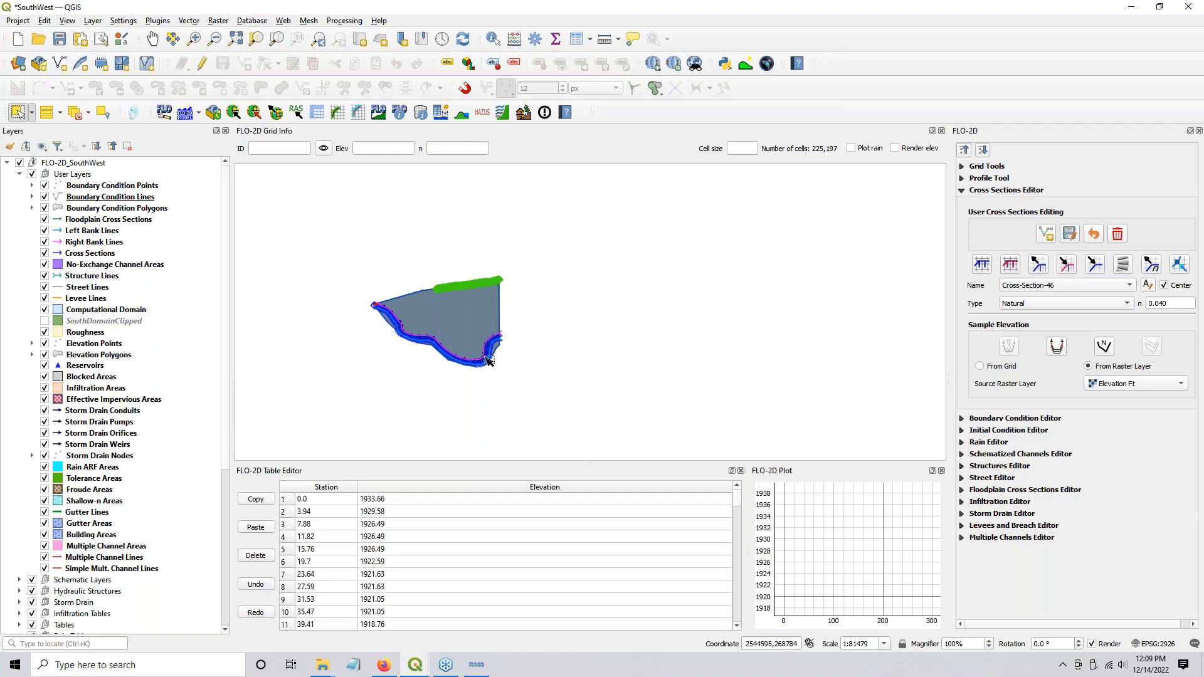
{"action": "left_click", "coordinate": [477, 664]}
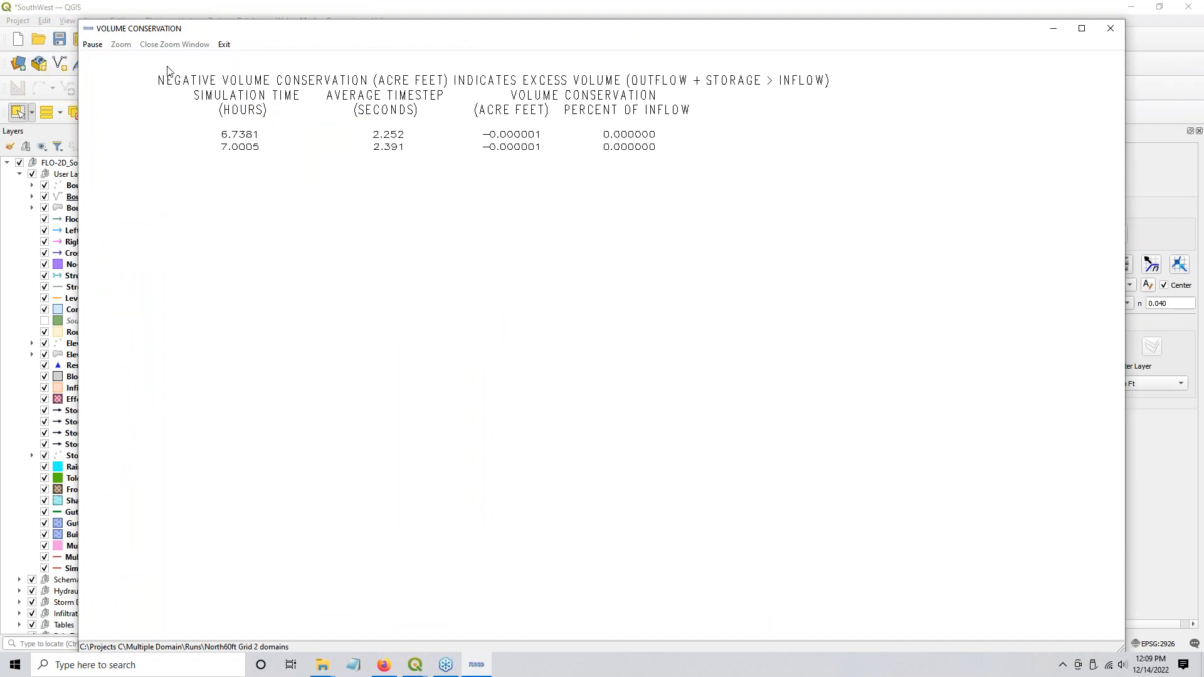
{"action": "left_click", "coordinate": [225, 45]}
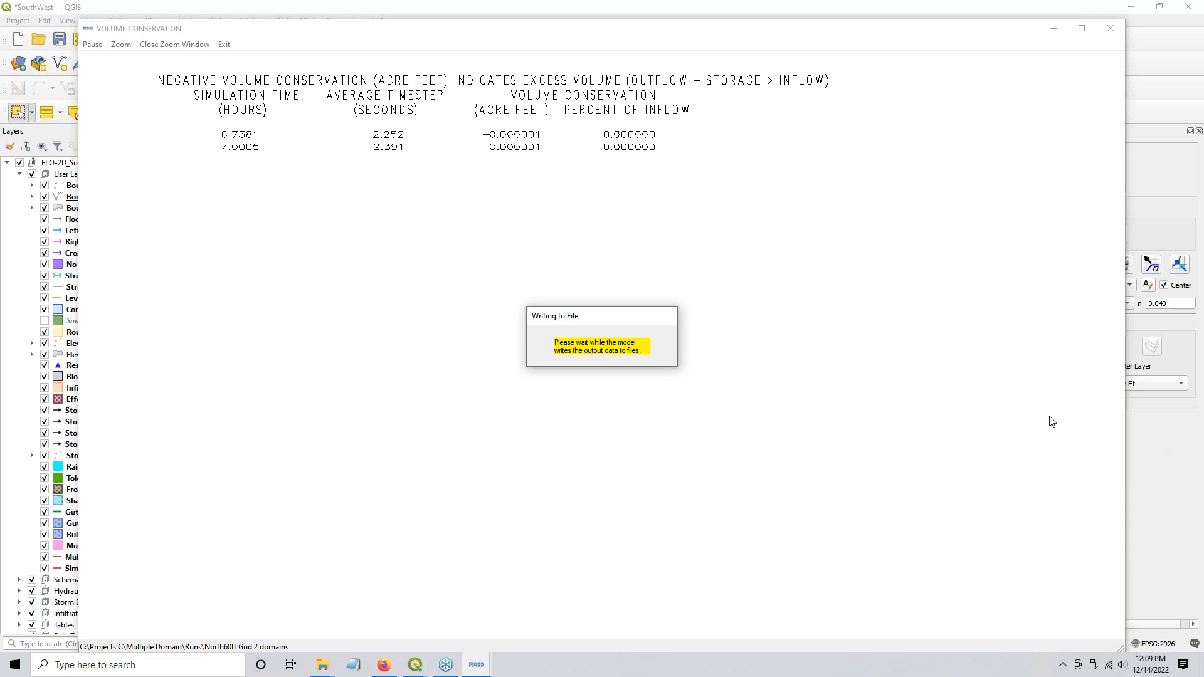
{"action": "left_click", "coordinate": [1110, 28]}
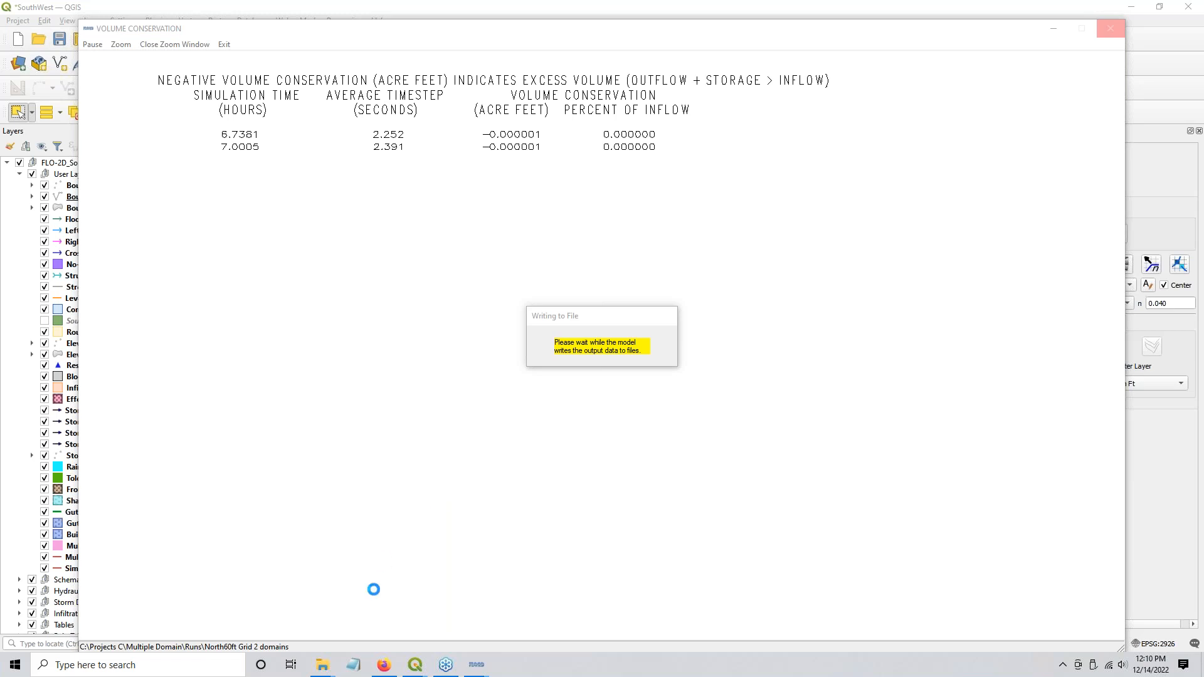
Step: Open Inflow1_DS.DAT from the North60ft Grid 2 domains folder, review its inflow hydrographs and close it
{"action": "mouse_move", "coordinate": [325, 670]}
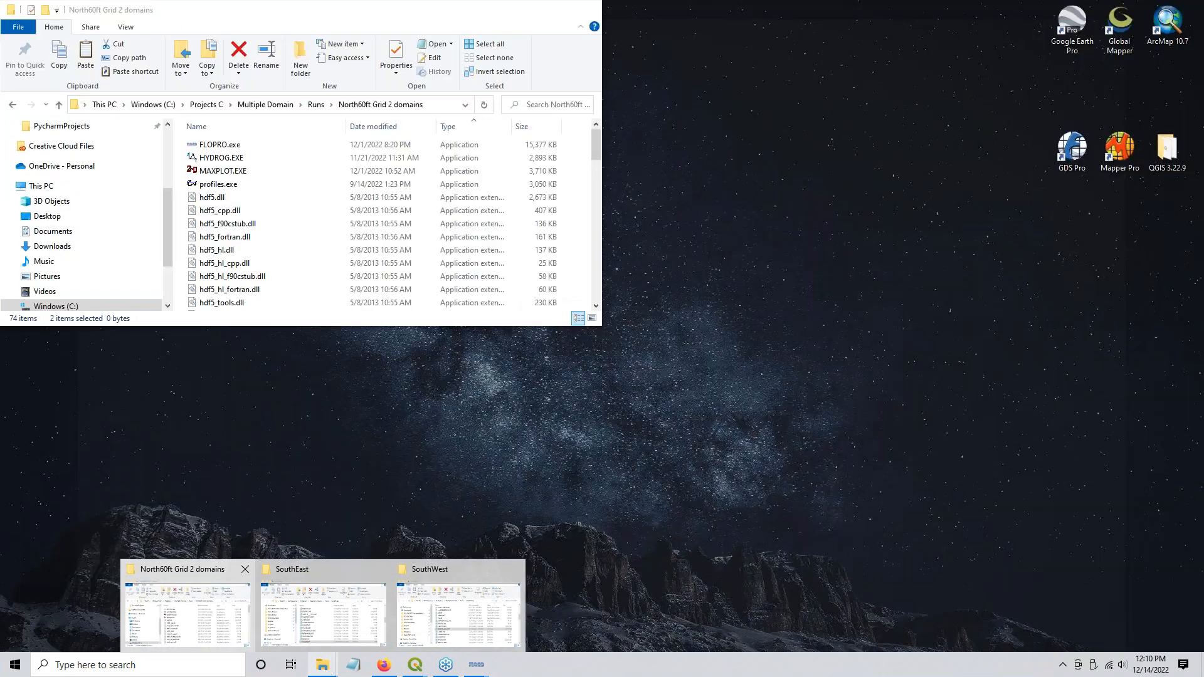
{"action": "left_click", "coordinate": [188, 614]}
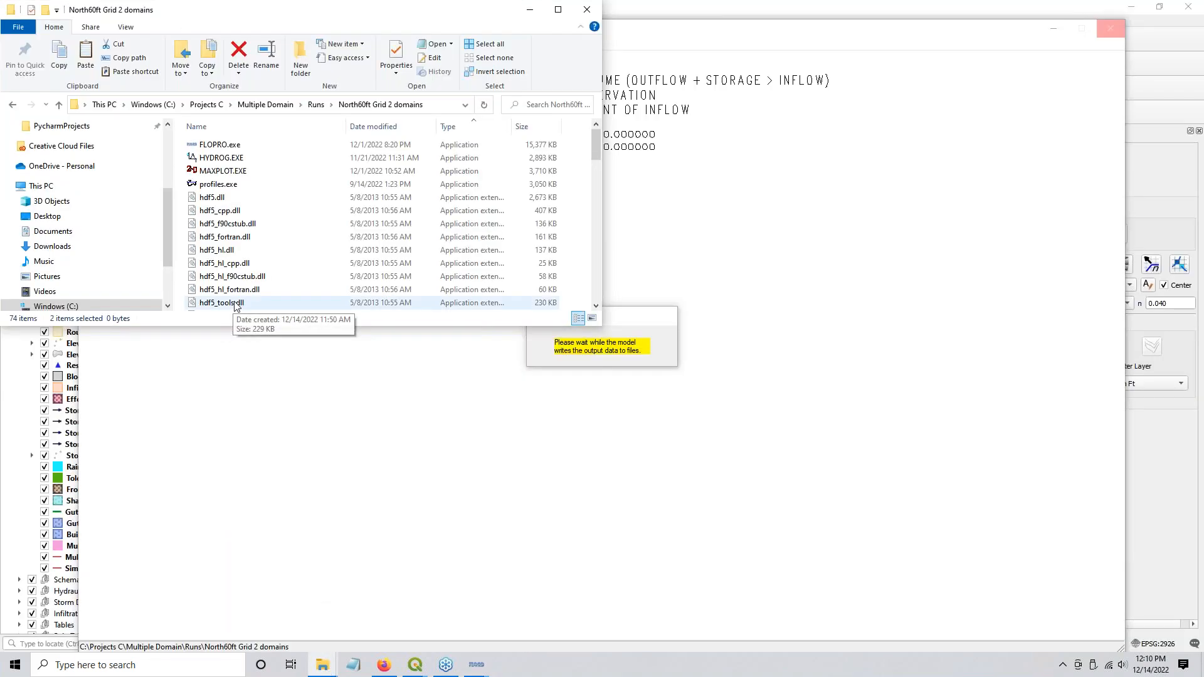
{"action": "double_click", "coordinate": [392, 325]}
{"action": "scroll", "coordinate": [324, 463], "scroll_direction": "down", "scroll_amount": 1}
{"action": "scroll", "coordinate": [324, 462], "scroll_direction": "down", "scroll_amount": 4}
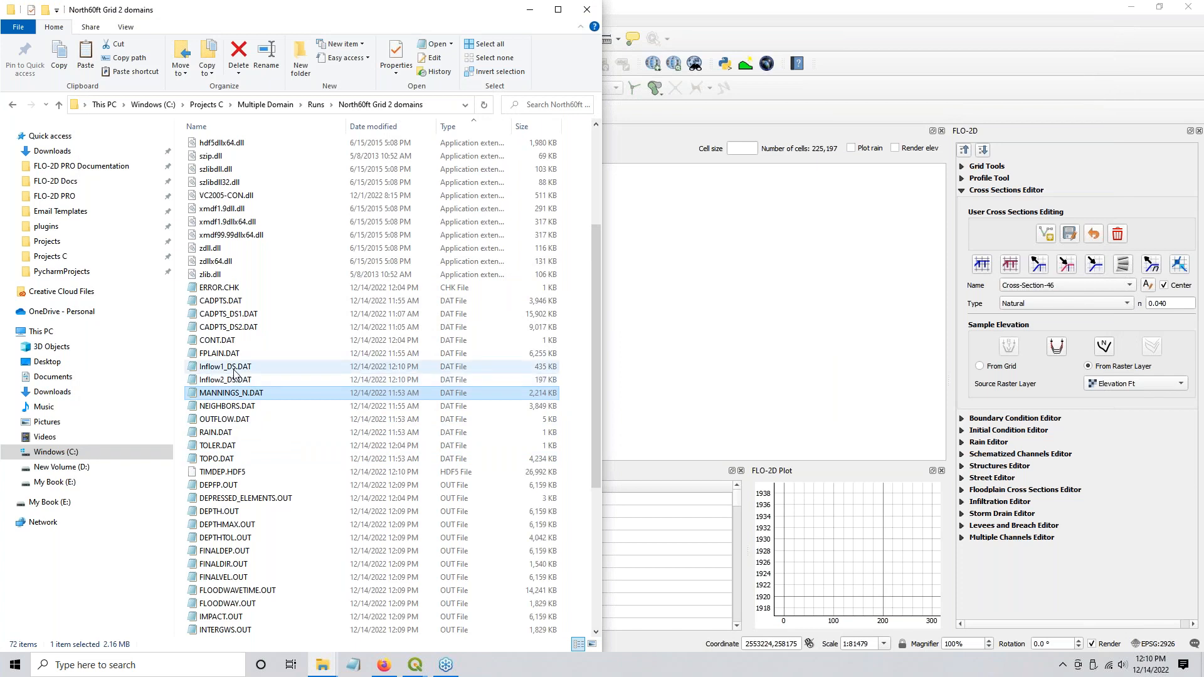
{"action": "left_click", "coordinate": [232, 371]}
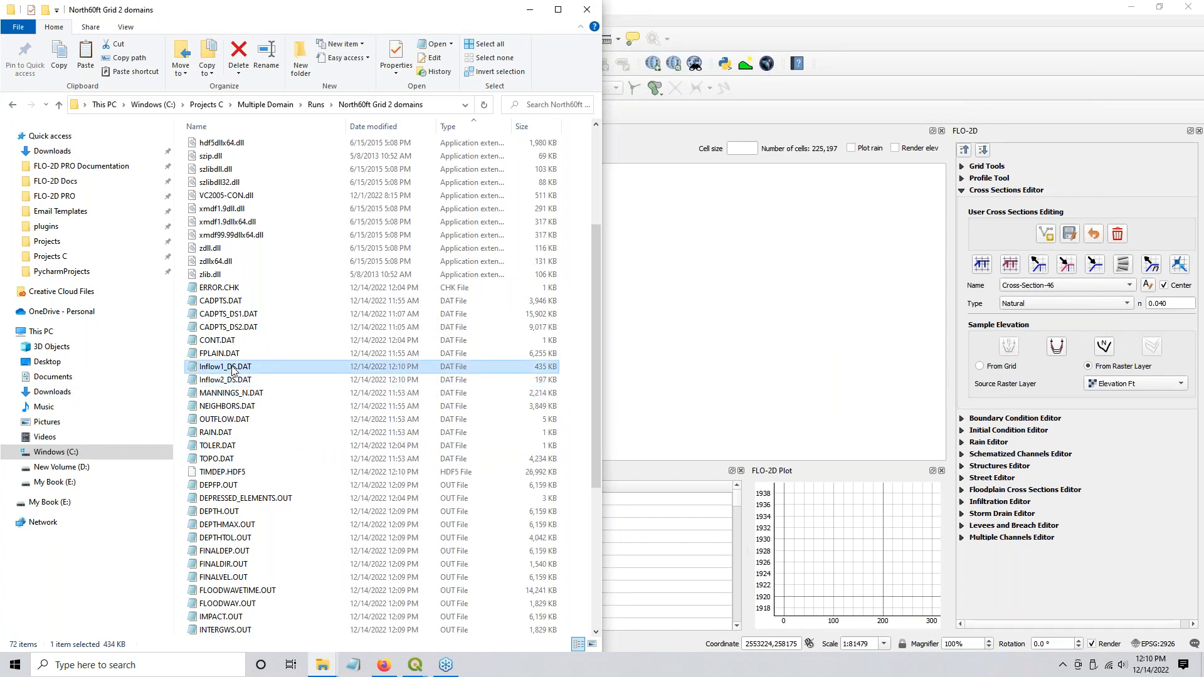
{"action": "double_click", "coordinate": [232, 371]}
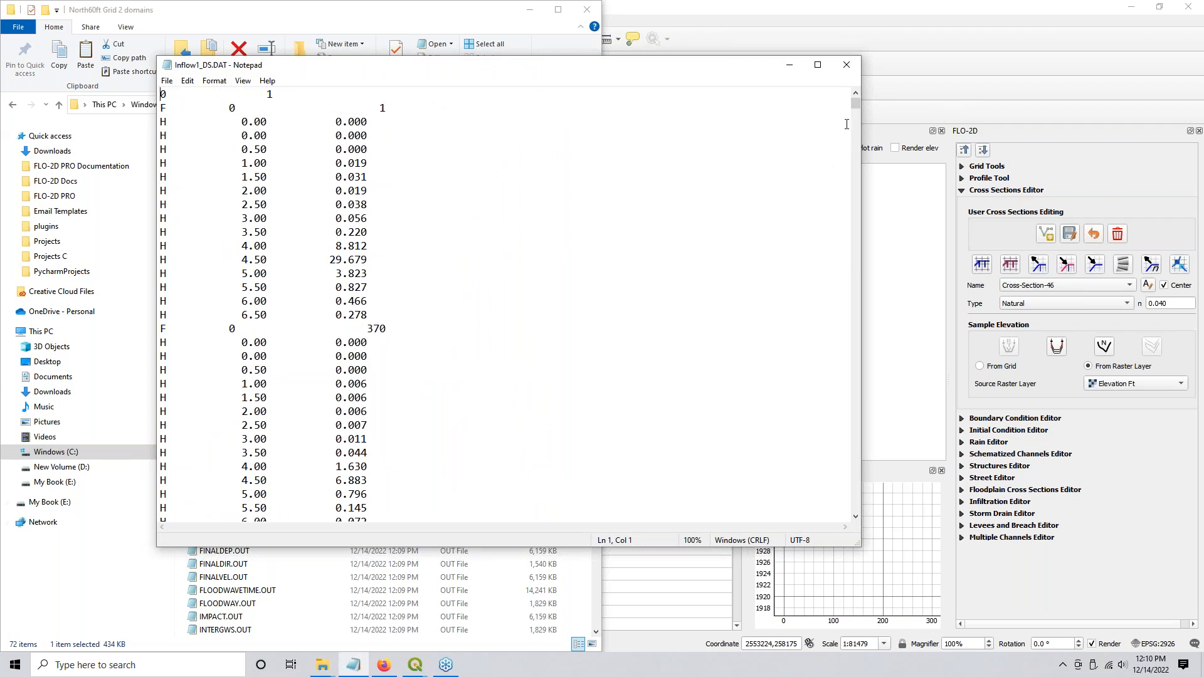
{"action": "left_click_drag", "start_coordinate": [857, 106], "coordinate": [819, 279]}
{"action": "left_click", "coordinate": [846, 65]}
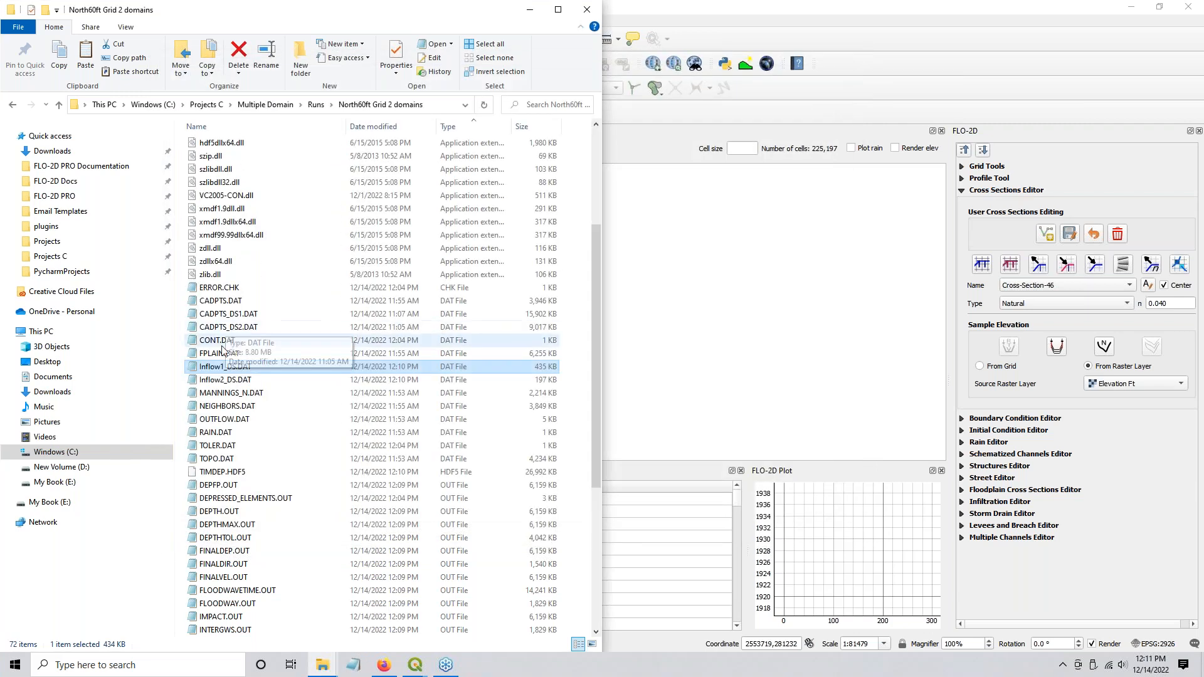
Step: Open Inflow2_DS.DAT from the same folder and review the hydrographs for the second downstream domain
{"action": "left_click", "coordinate": [218, 381]}
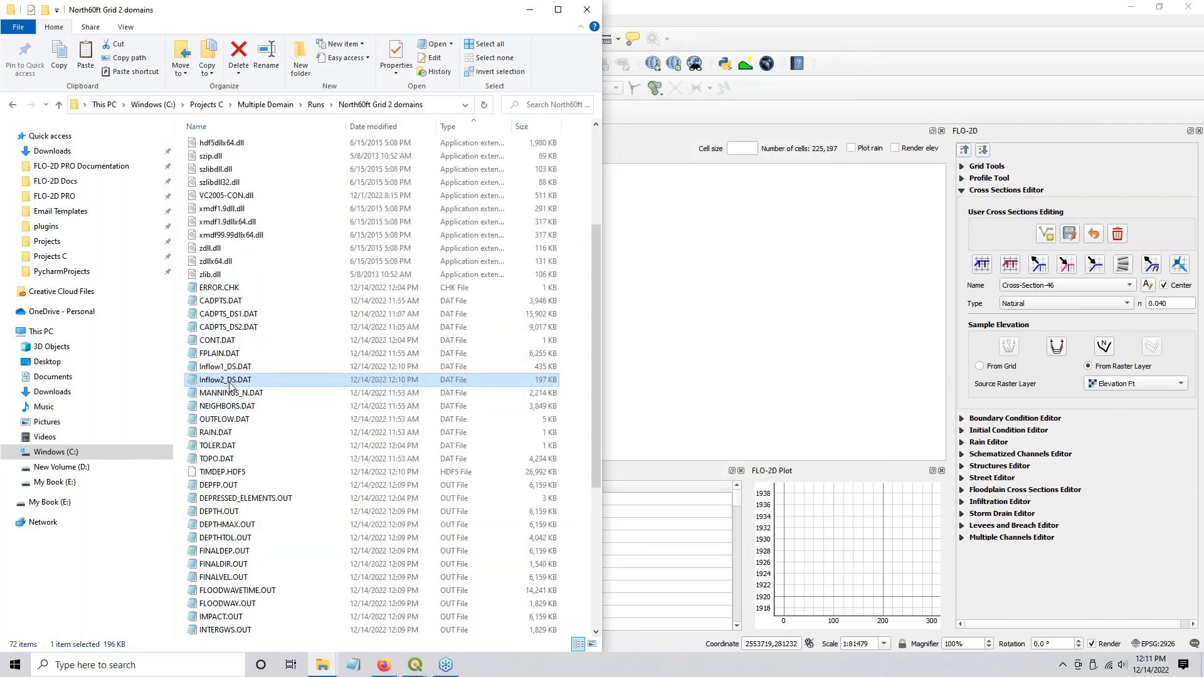
{"action": "left_click", "coordinate": [238, 315]}
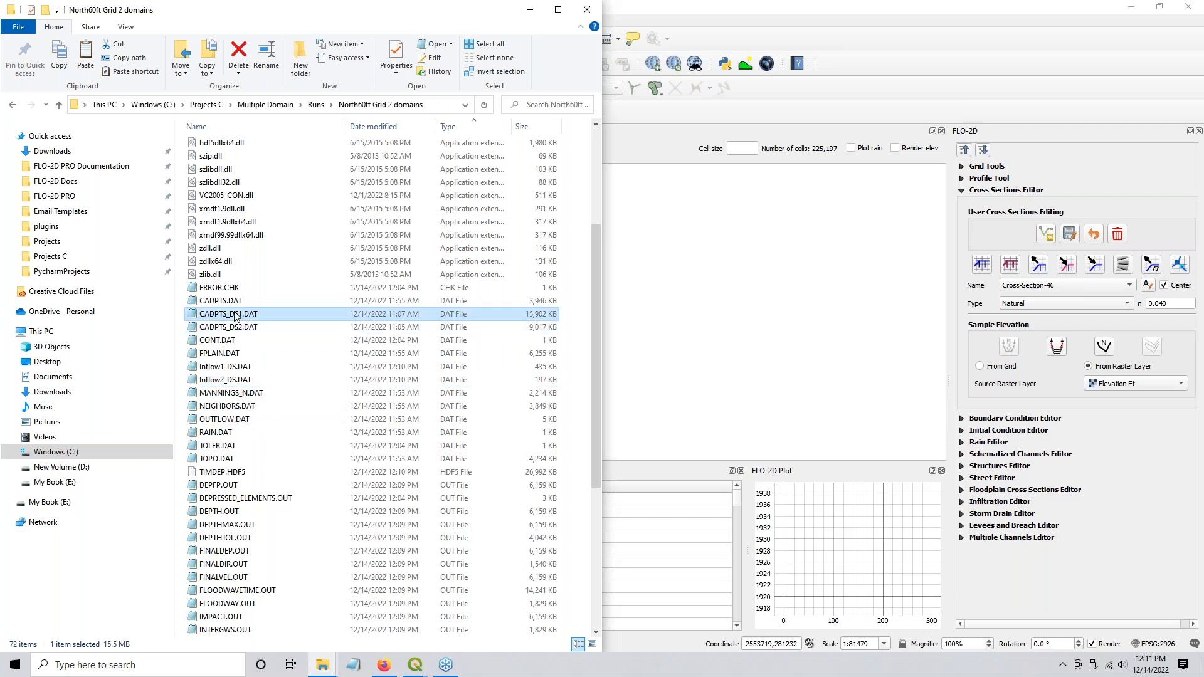
{"action": "left_click", "coordinate": [234, 381]}
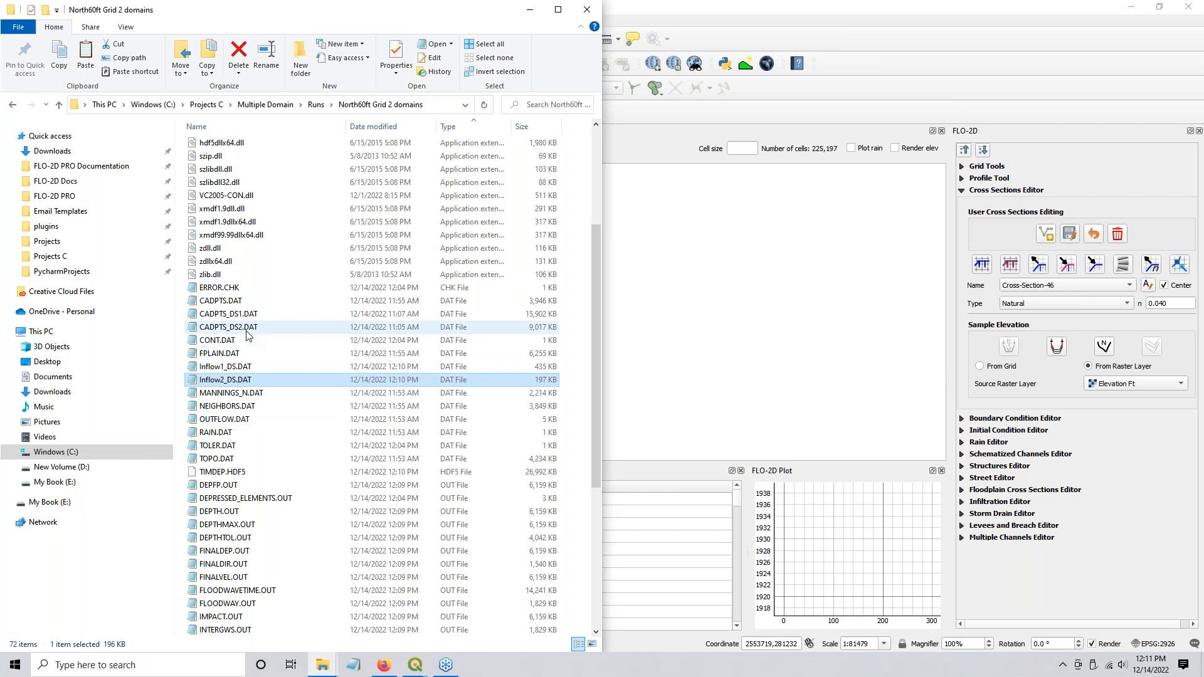
{"action": "double_click", "coordinate": [233, 380]}
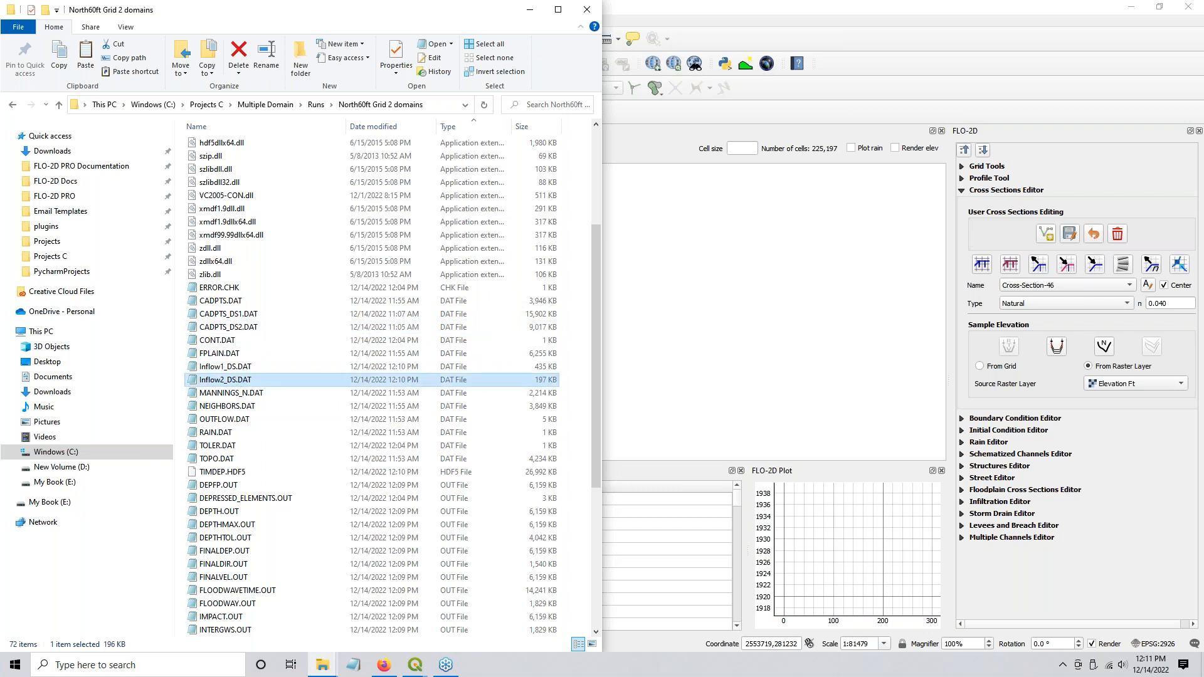
{"action": "scroll", "coordinate": [270, 309], "scroll_direction": "down", "scroll_amount": 4}
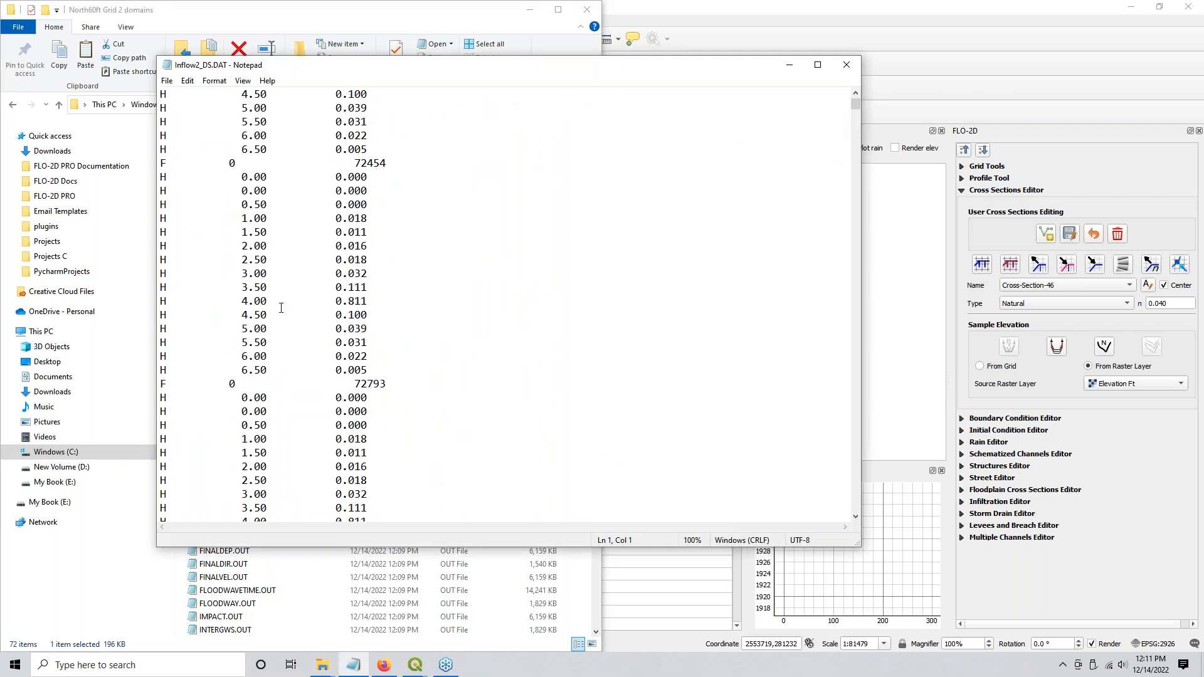
Step: Review further inflow hydrographs in Inflow2_DS.DAT and close the file
{"action": "left_click_drag", "start_coordinate": [855, 106], "coordinate": [763, 385]}
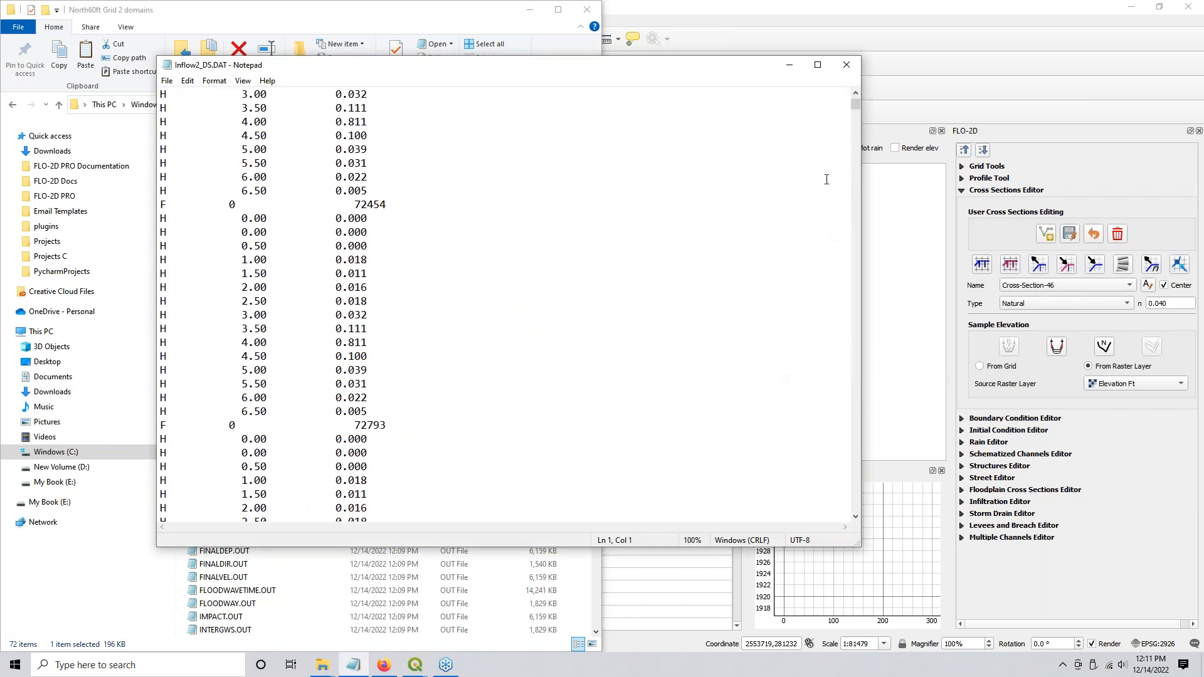
{"action": "left_click", "coordinate": [849, 62]}
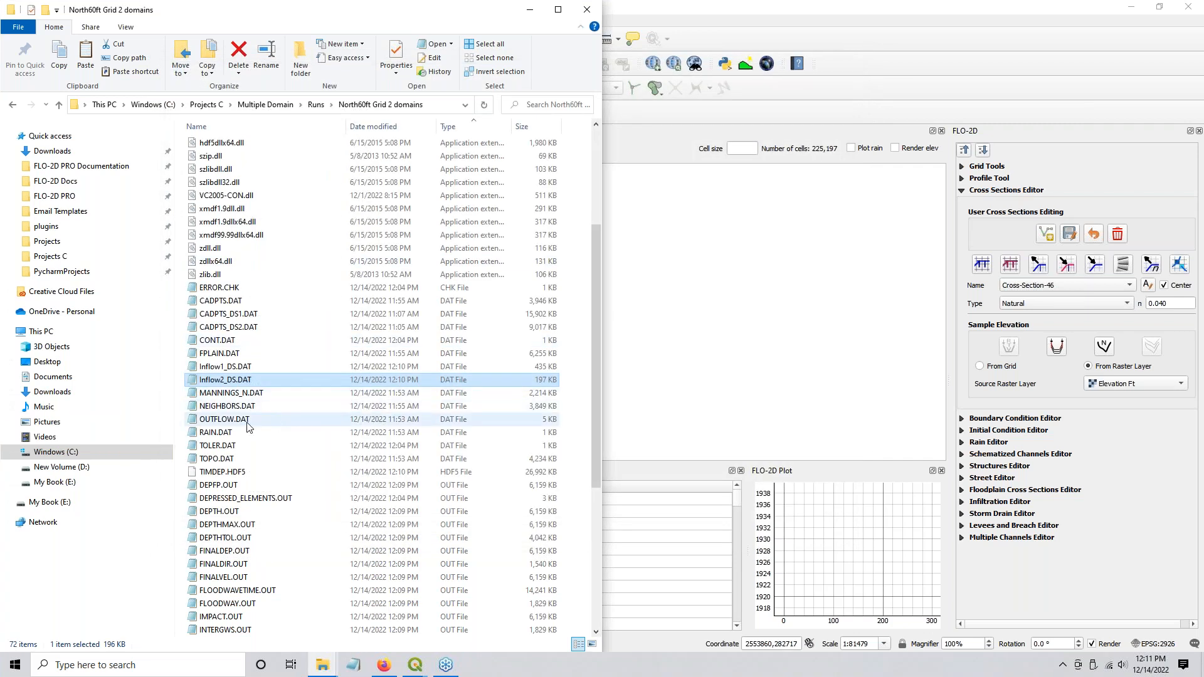
Step: Copy Inflow1_DS.DAT from the North60ft Grid 2 domains folder into the SouthEast run folder
{"action": "left_click", "coordinate": [221, 368]}
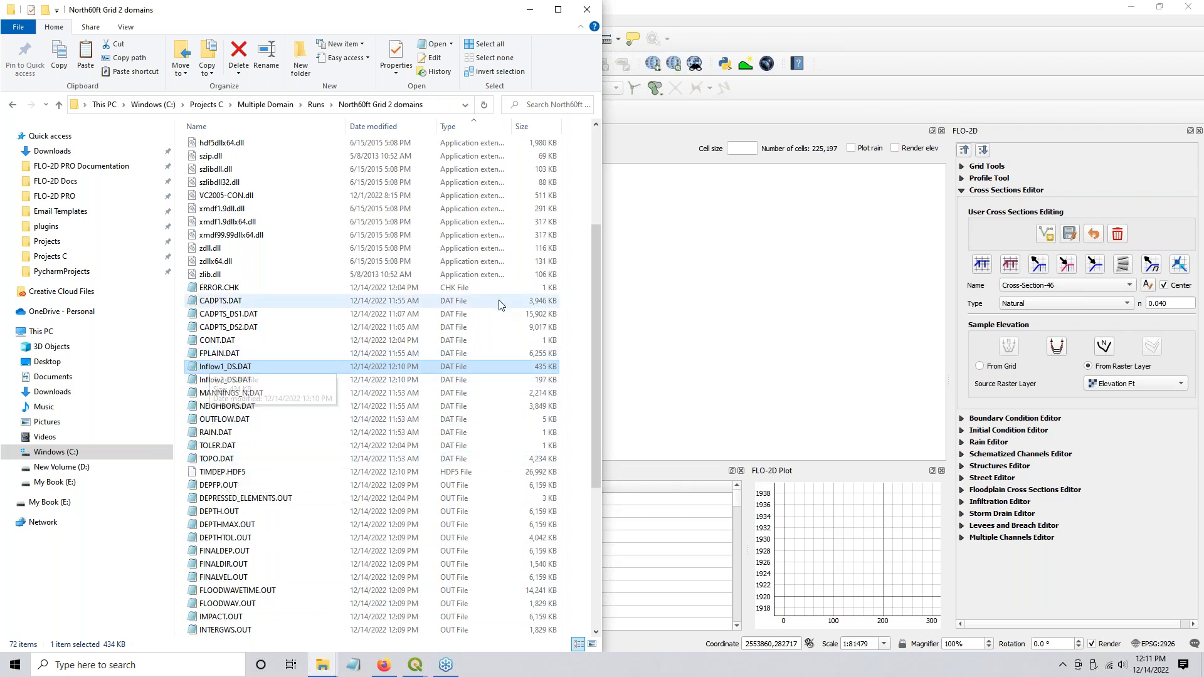
{"action": "left_click", "coordinate": [322, 665]}
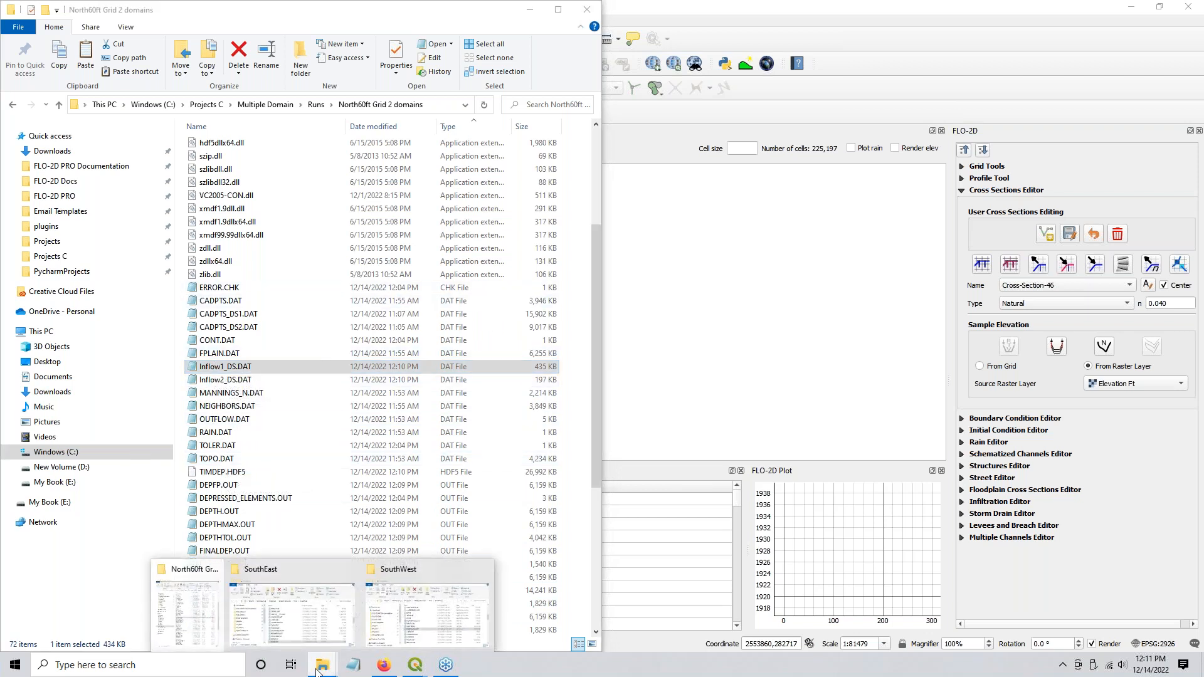
{"action": "left_click", "coordinate": [291, 627]}
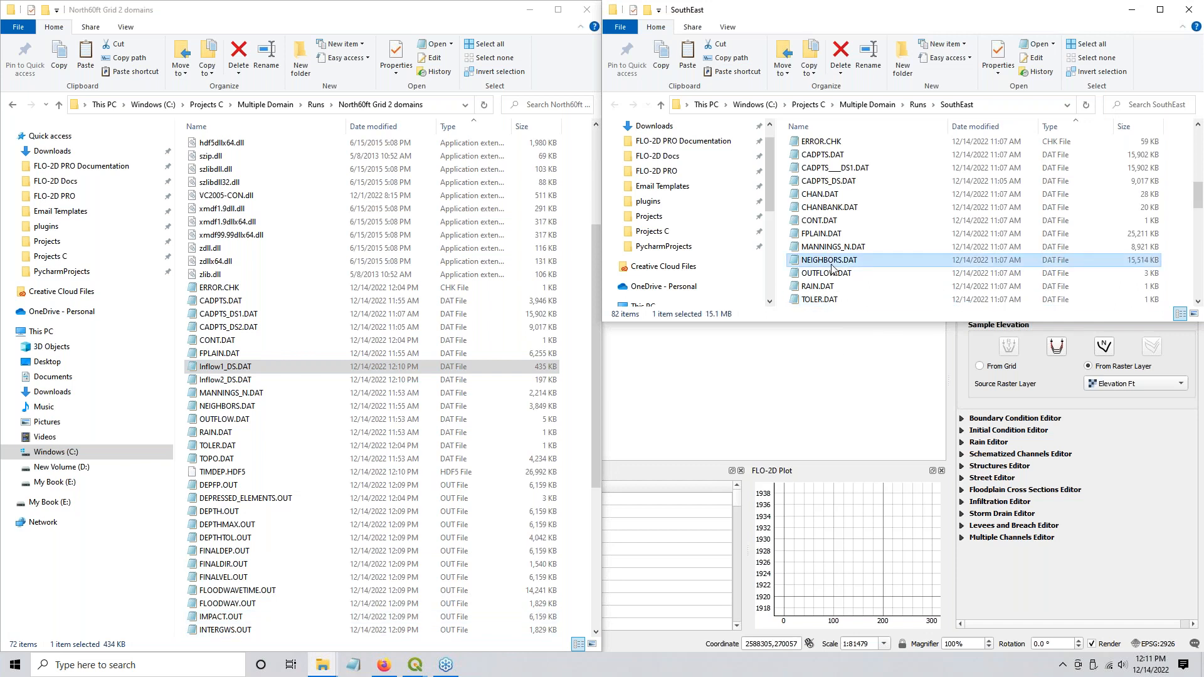
{"action": "key", "text": "ctrl+v"}
Step: Rename the copied Inflow1_DS.DAT in the SouthEast folder to INFLOW.DAT
{"action": "scroll", "coordinate": [847, 244], "scroll_direction": "down", "scroll_amount": 5}
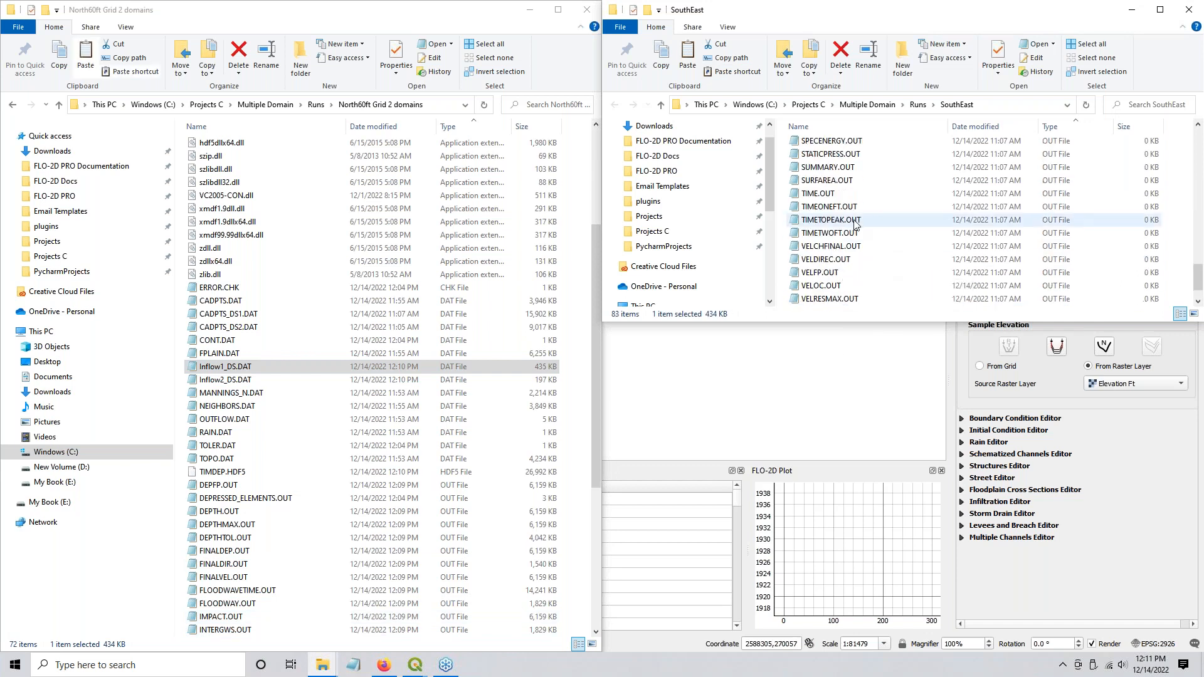
{"action": "scroll", "coordinate": [849, 238], "scroll_direction": "up", "scroll_amount": 7}
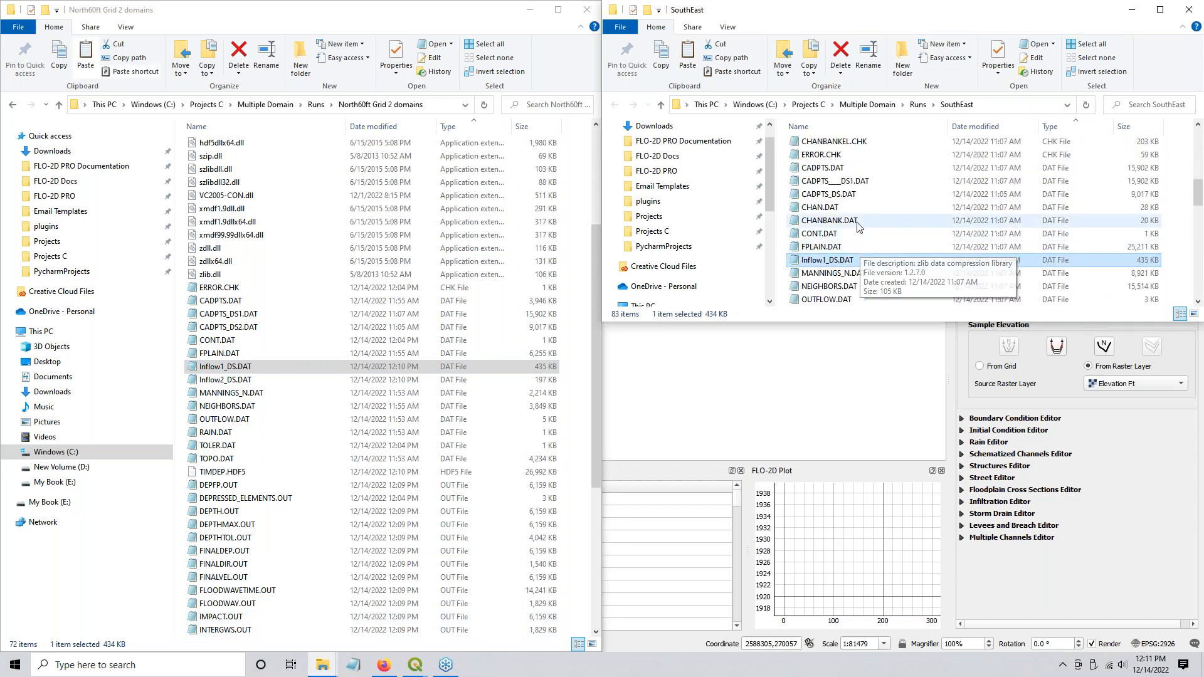
{"action": "left_click", "coordinate": [840, 248]}
{"action": "left_click", "coordinate": [830, 259]}
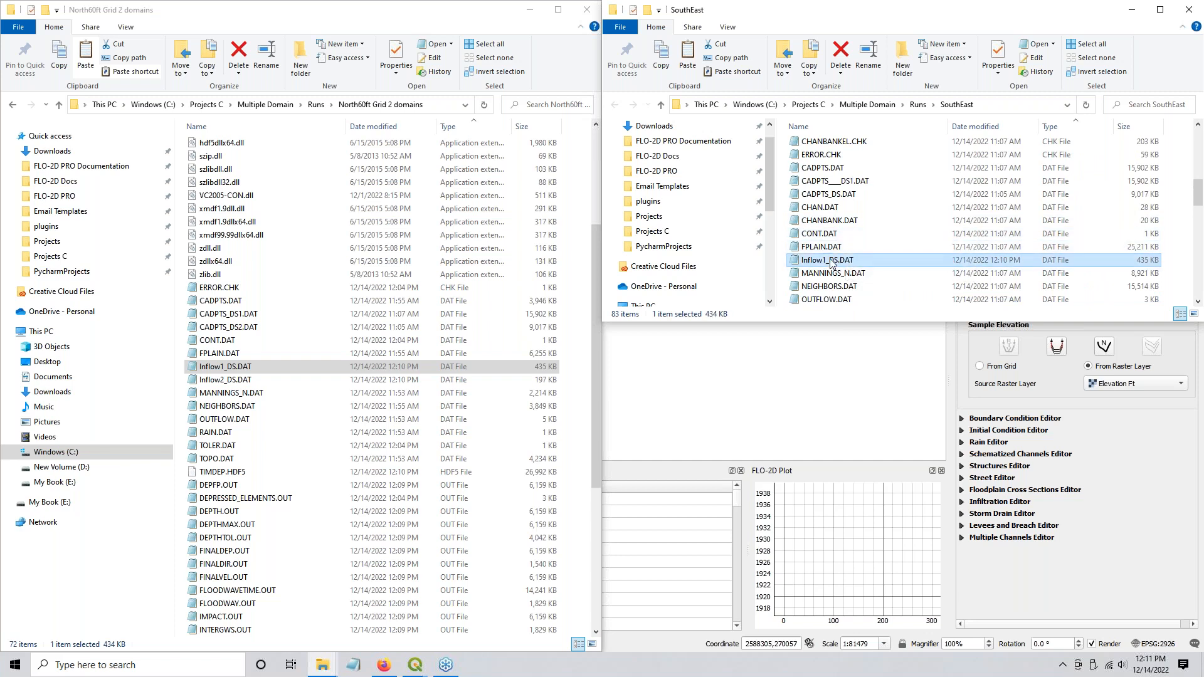
{"action": "key", "text": "F2"}
{"action": "key", "text": "Home"}
{"action": "key", "text": "Delete"}
{"action": "key", "text": "Delete"}
{"action": "key", "text": "Delete"}
{"action": "key", "text": "Delete"}
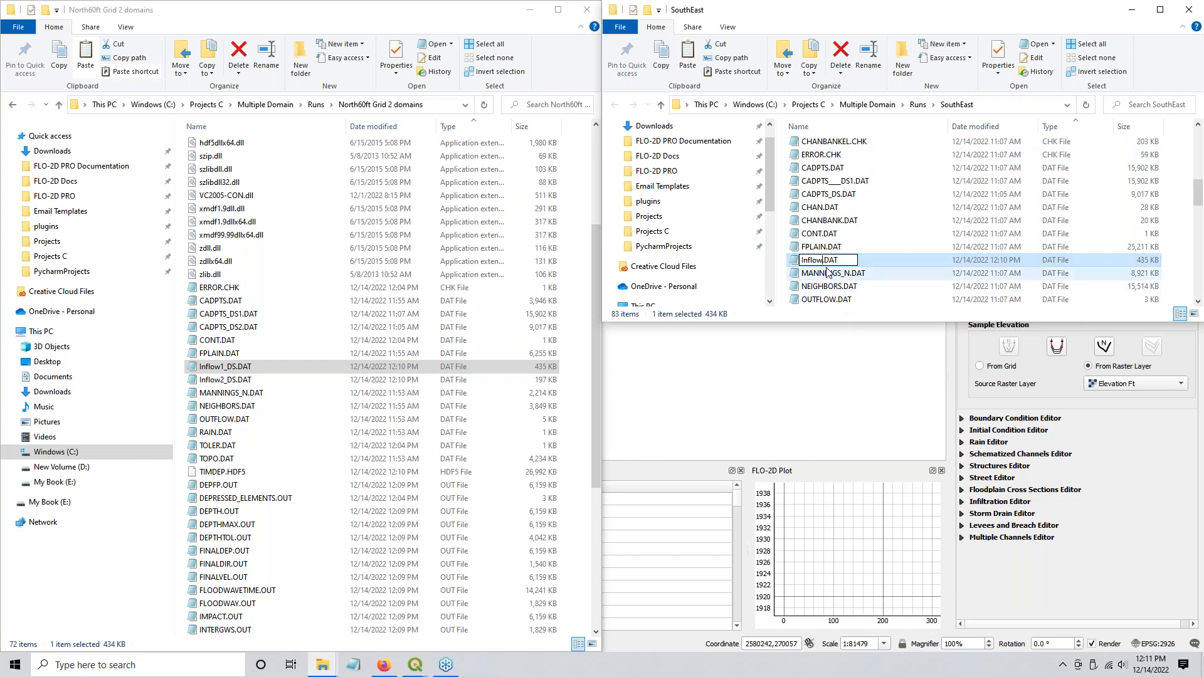
{"action": "key", "text": "Delete"}
{"action": "key", "text": "Delete"}
{"action": "key", "text": "Delete"}
{"action": "key", "text": "Delete"}
{"action": "key", "text": "Delete"}
{"action": "key", "text": "Delete"}
{"action": "type", "text": "INFLOW"}
{"action": "left_click", "coordinate": [846, 208]}
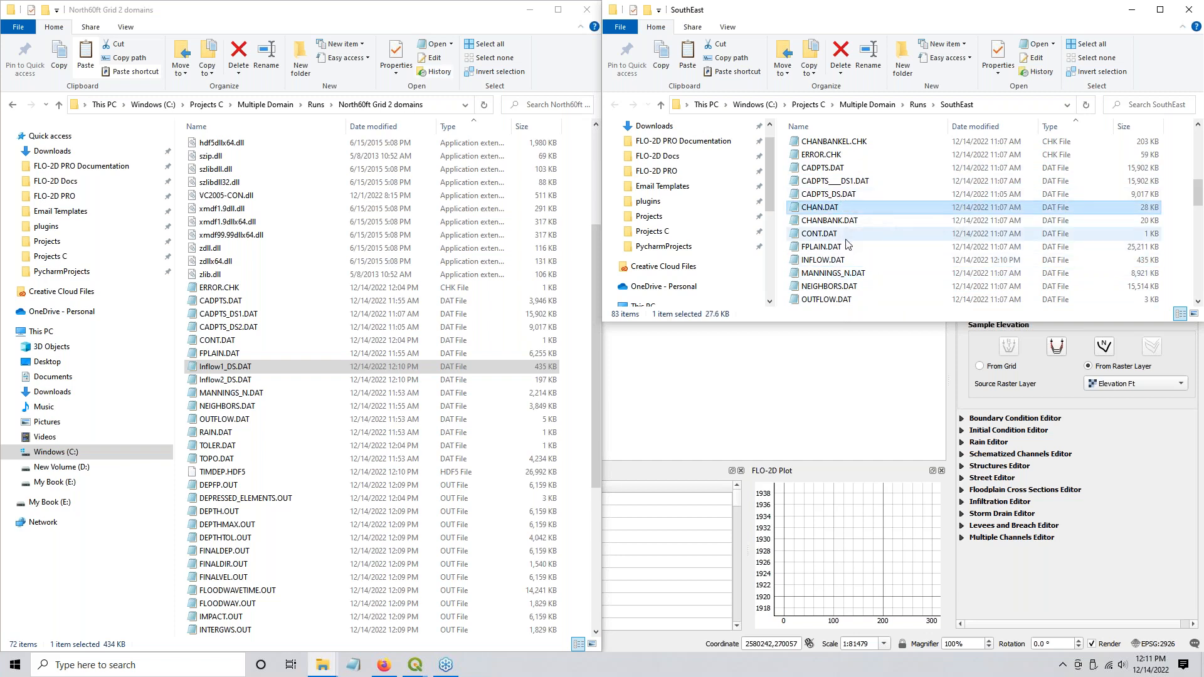
Step: Rename CADPTS_DS.DAT in the SouthEast folder to CADPTS_DS1.DAT
{"action": "left_click", "coordinate": [840, 198]}
{"action": "left_click", "coordinate": [841, 198]}
{"action": "key", "text": "Right"}
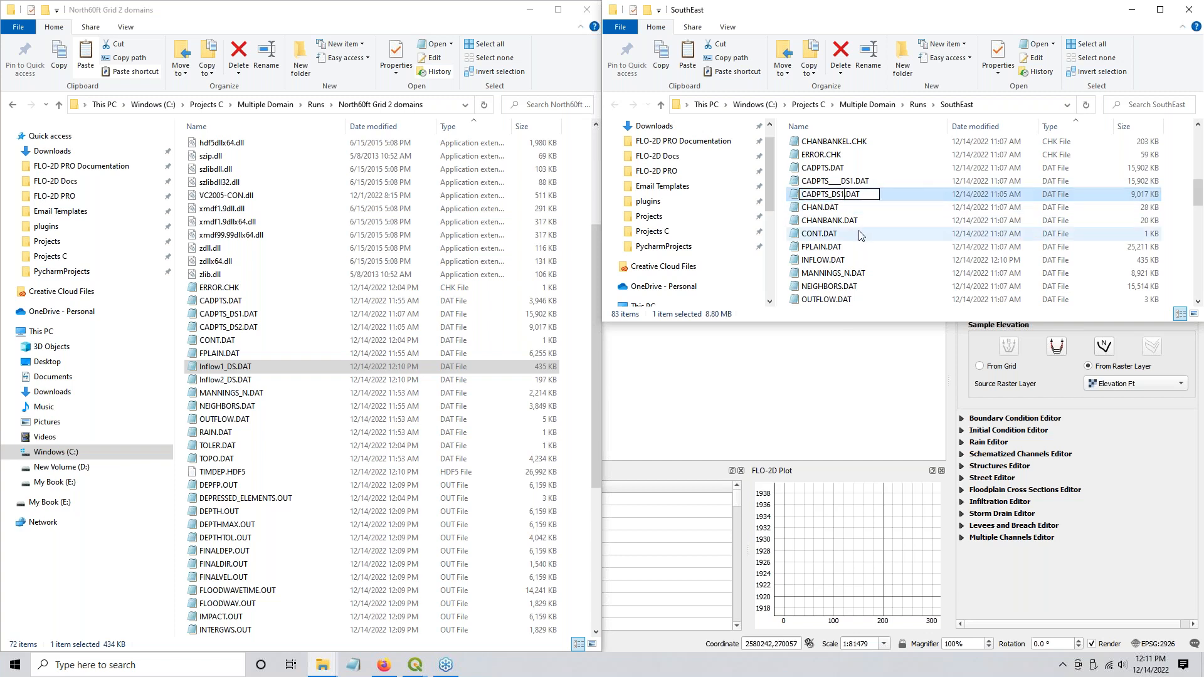
{"action": "left_click", "coordinate": [862, 236]}
Step: Open CONT.DAT in the SouthEast folder, change a leading control switch from 1 to 0, then save and close the file
{"action": "scroll", "coordinate": [862, 238], "scroll_direction": "down", "scroll_amount": 2}
{"action": "scroll", "coordinate": [862, 238], "scroll_direction": "up", "scroll_amount": 1}
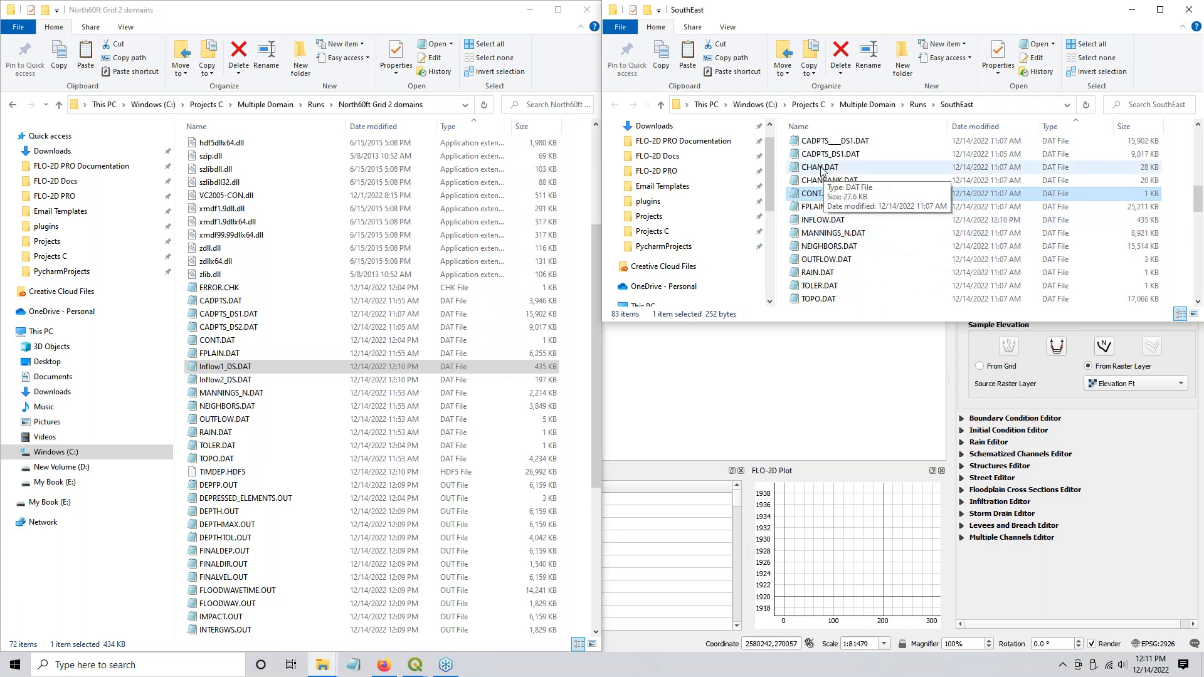
{"action": "scroll", "coordinate": [821, 170], "scroll_direction": "up", "scroll_amount": 2}
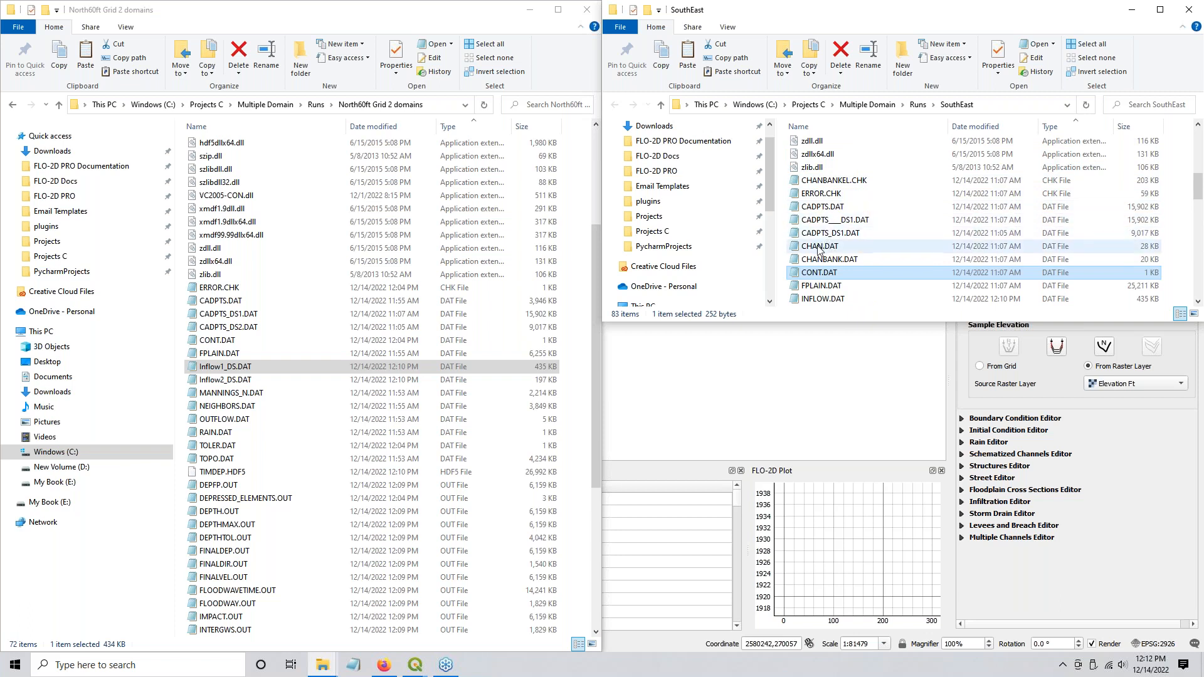
{"action": "double_click", "coordinate": [819, 272]}
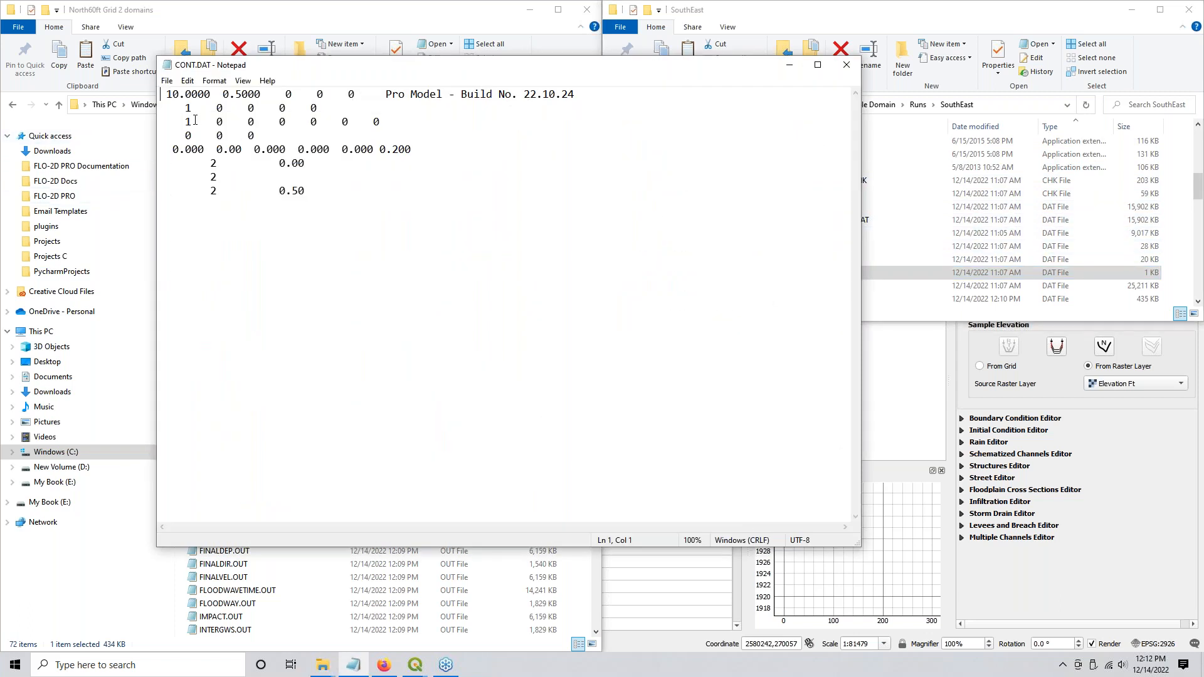
{"action": "left_click_drag", "start_coordinate": [186, 121], "coordinate": [189, 108]}
{"action": "type", "text": "0"}
{"action": "key", "text": "ctrl+s"}
{"action": "left_click", "coordinate": [846, 64]}
Step: Run FLOPRO.exe from the SouthEast folder and minimize its simulation window
{"action": "left_click", "coordinate": [842, 207]}
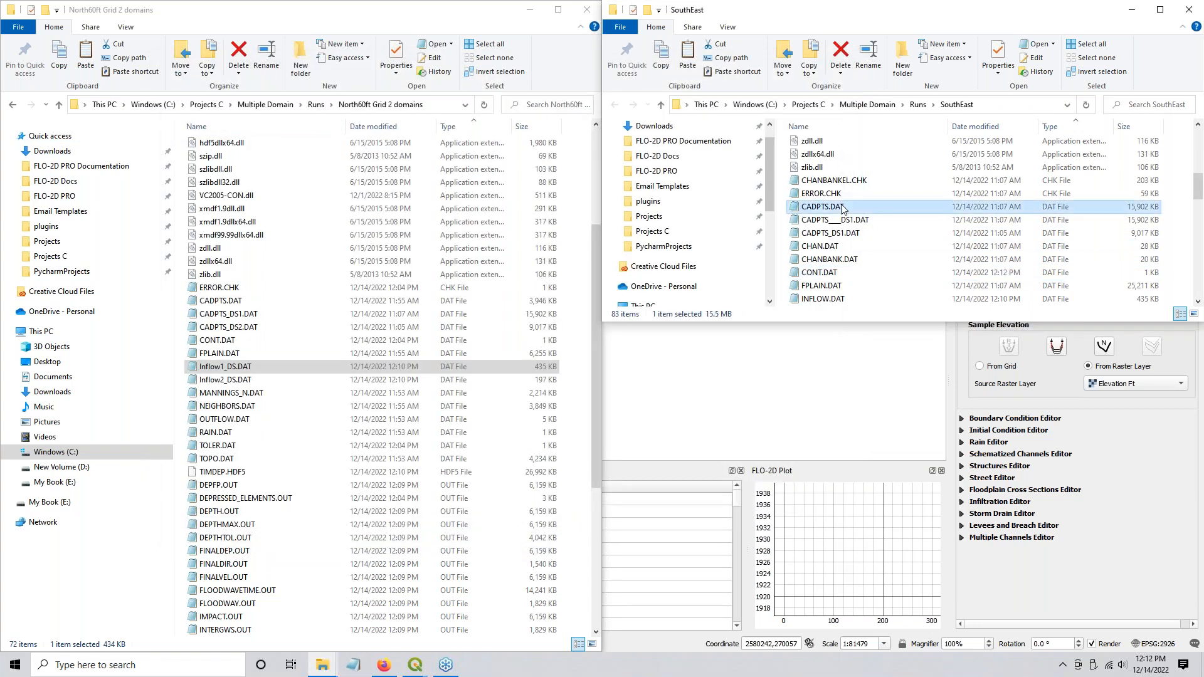
{"action": "scroll", "coordinate": [843, 208], "scroll_direction": "up", "scroll_amount": 8}
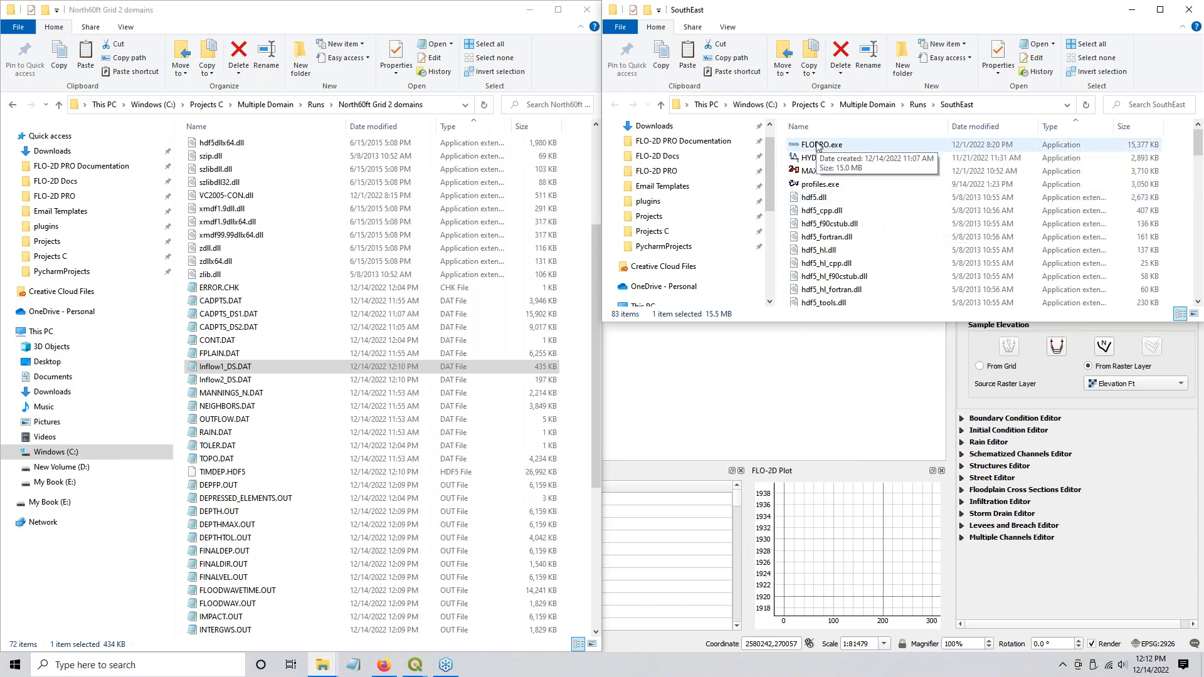
{"action": "double_click", "coordinate": [818, 145]}
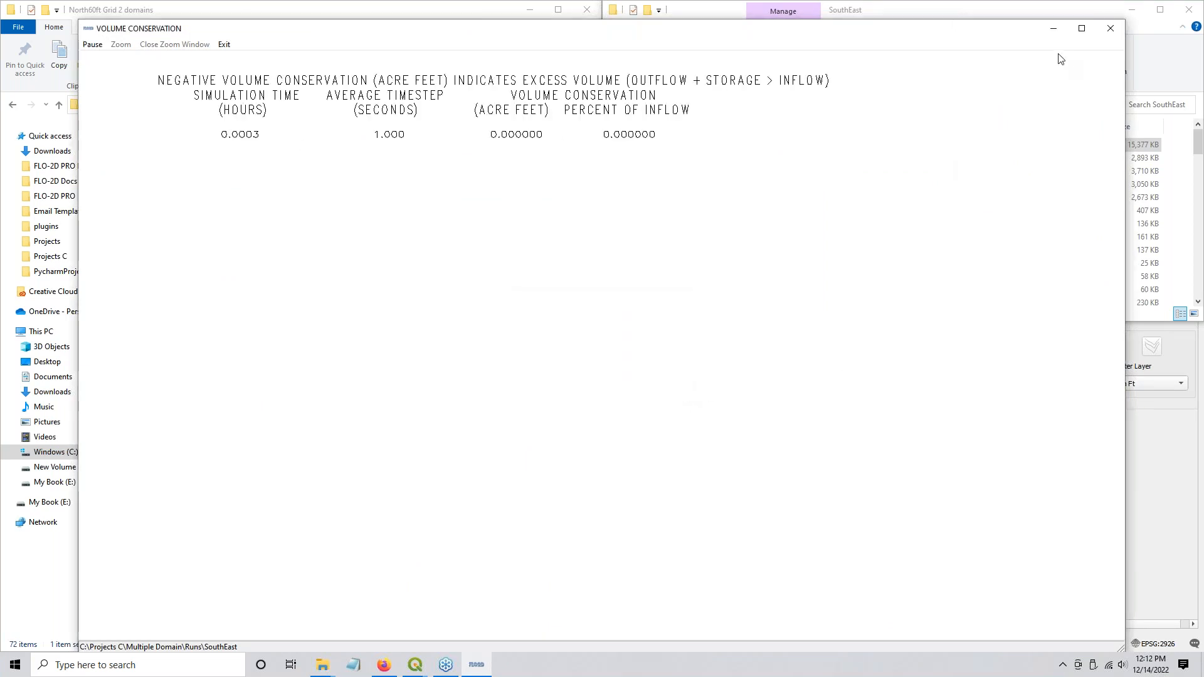
{"action": "left_click", "coordinate": [1059, 29]}
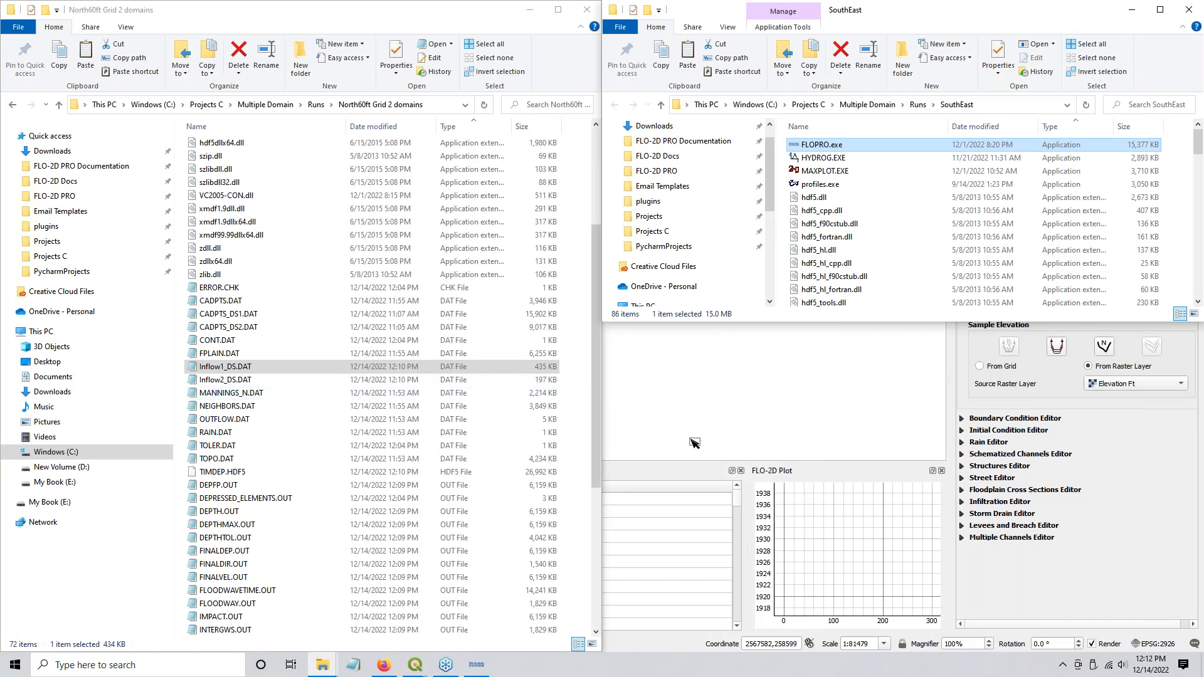
Step: Switch to the SouthDomain project in QGIS, examine its channel and outflow boundary, and minimize the project window
{"action": "left_click", "coordinate": [276, 420]}
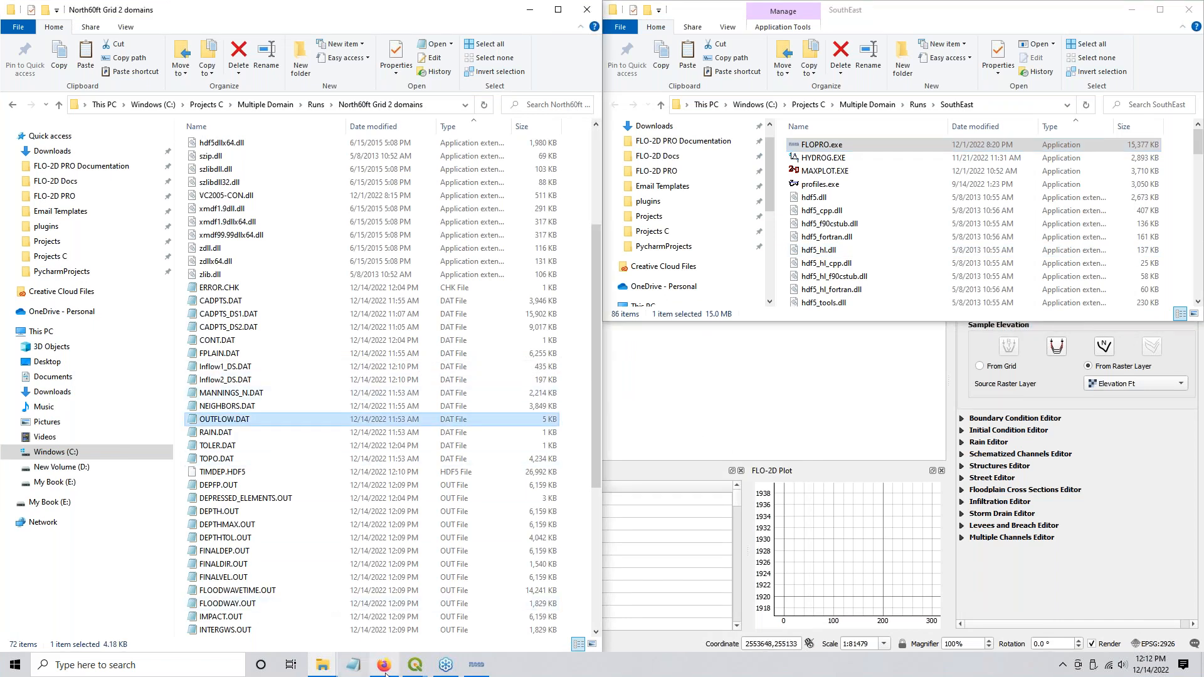
{"action": "left_click", "coordinate": [414, 664]}
{"action": "left_click", "coordinate": [523, 620]}
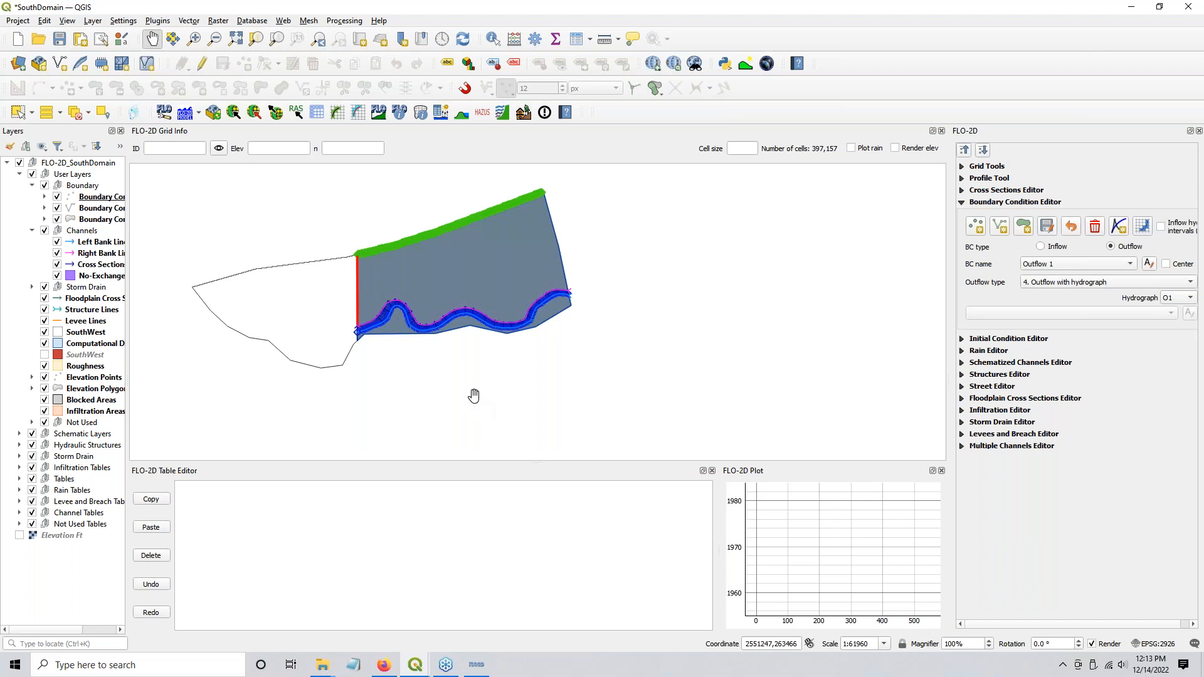
{"action": "left_click", "coordinate": [1133, 11]}
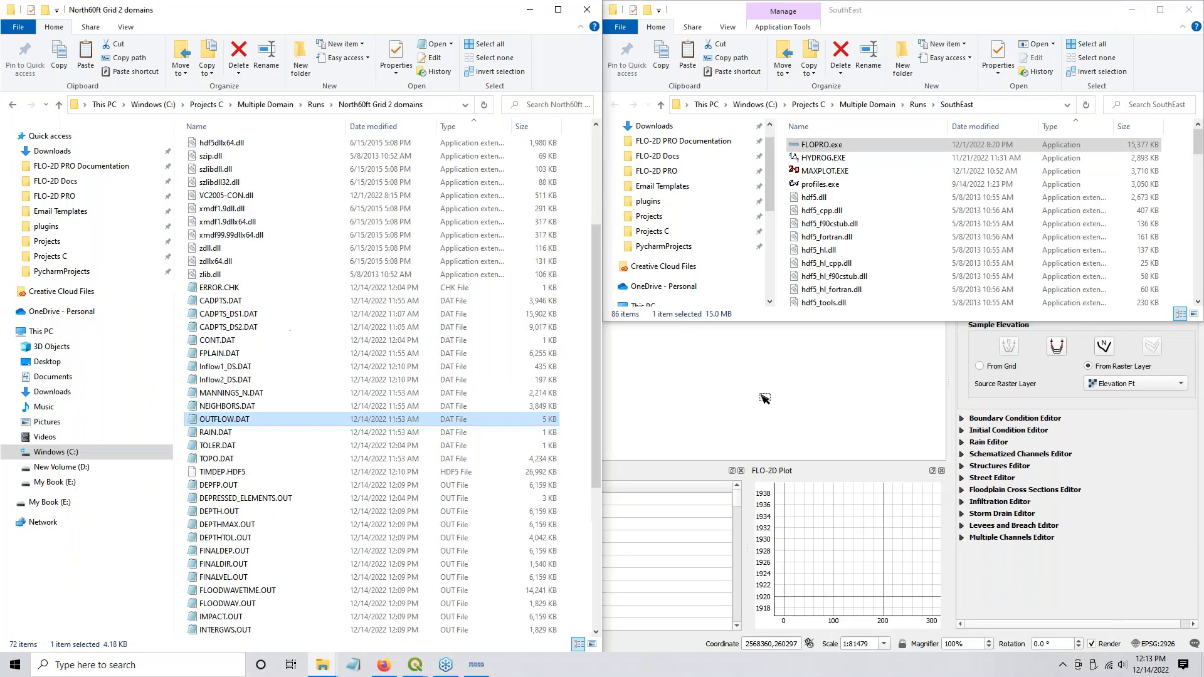
Step: Check the progress of the running SouthEast simulation and minimize its window again
{"action": "left_click", "coordinate": [476, 665]}
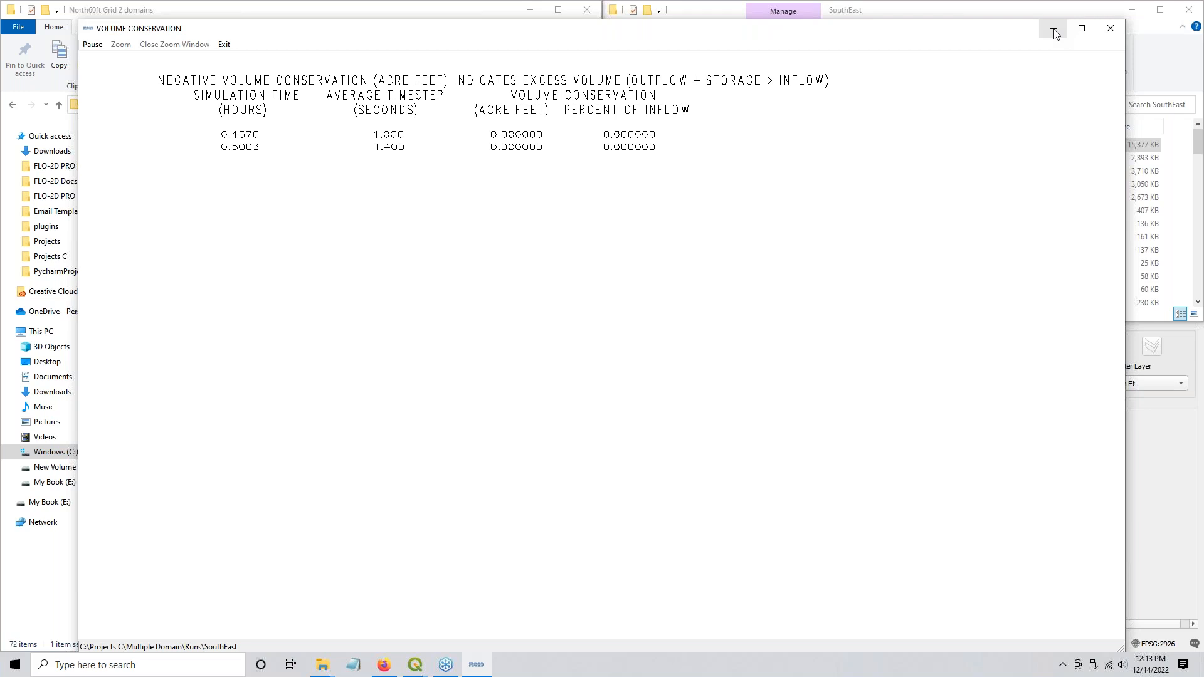
{"action": "left_click", "coordinate": [1054, 30]}
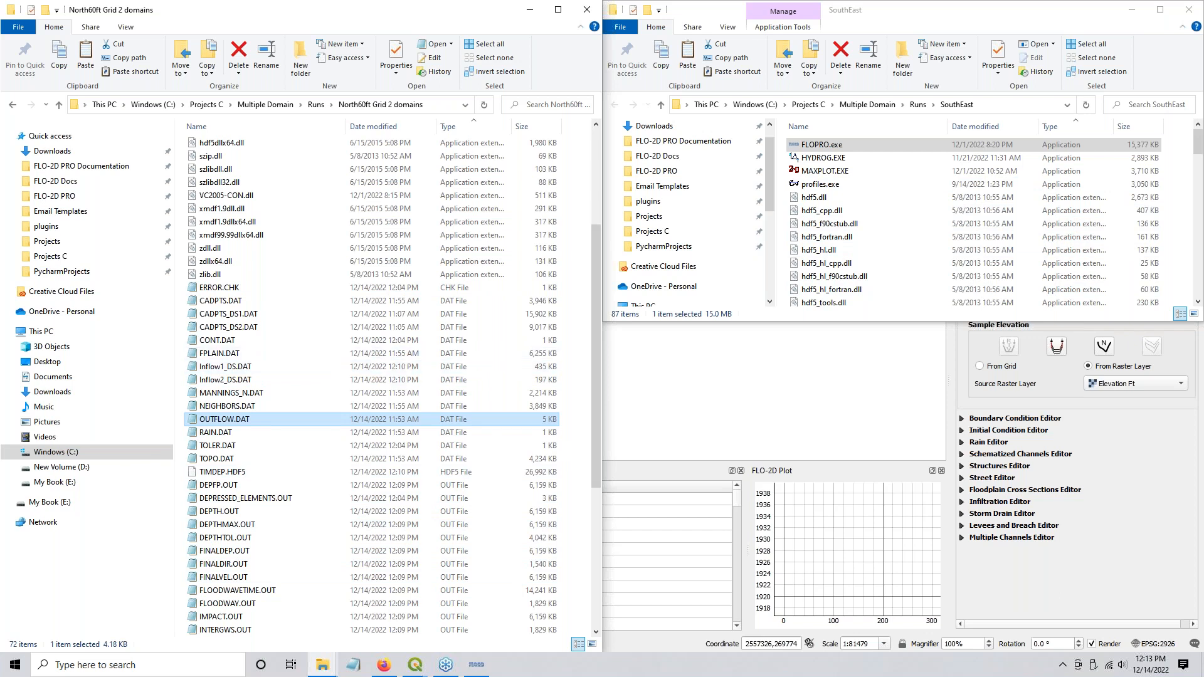
Step: Enlarge the SouthEast folder window, open OUTFLOW.DAT, review its outflow elements and close it
{"action": "left_click", "coordinate": [840, 197]}
{"action": "scroll", "coordinate": [853, 217], "scroll_direction": "down", "scroll_amount": 4}
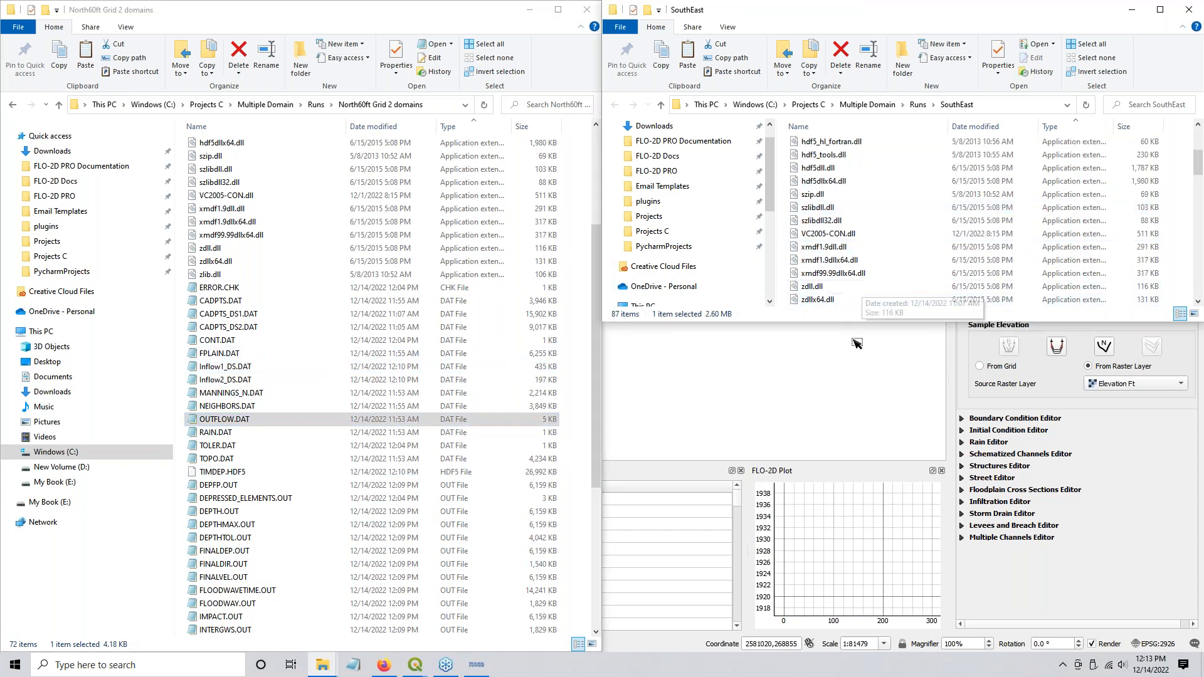
{"action": "left_click_drag", "start_coordinate": [853, 321], "coordinate": [870, 550]}
{"action": "left_click", "coordinate": [831, 405]}
{"action": "left_click", "coordinate": [817, 447]}
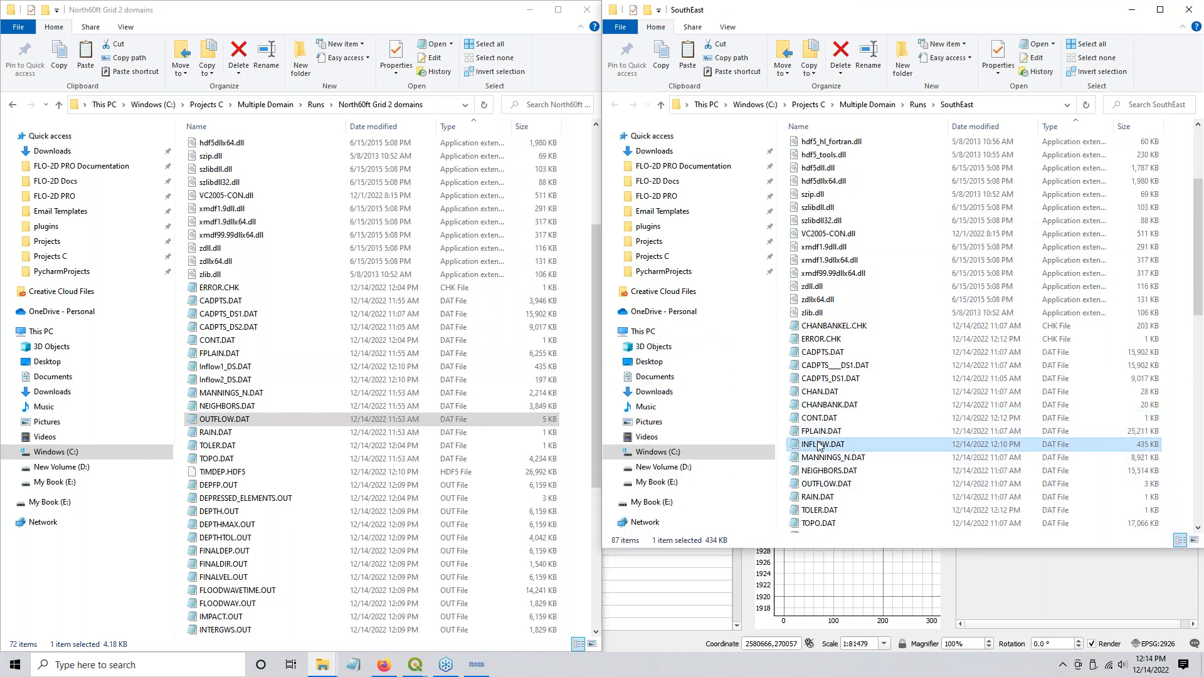
{"action": "scroll", "coordinate": [874, 405], "scroll_direction": "down", "scroll_amount": 3}
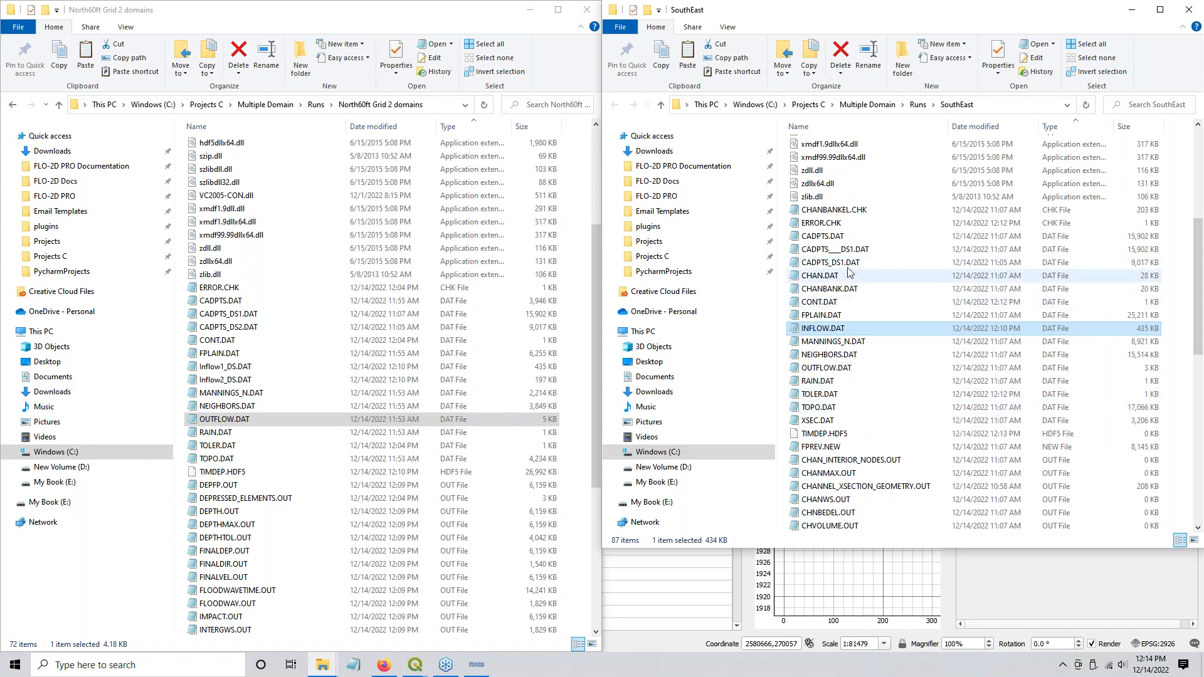
{"action": "left_click", "coordinate": [848, 373]}
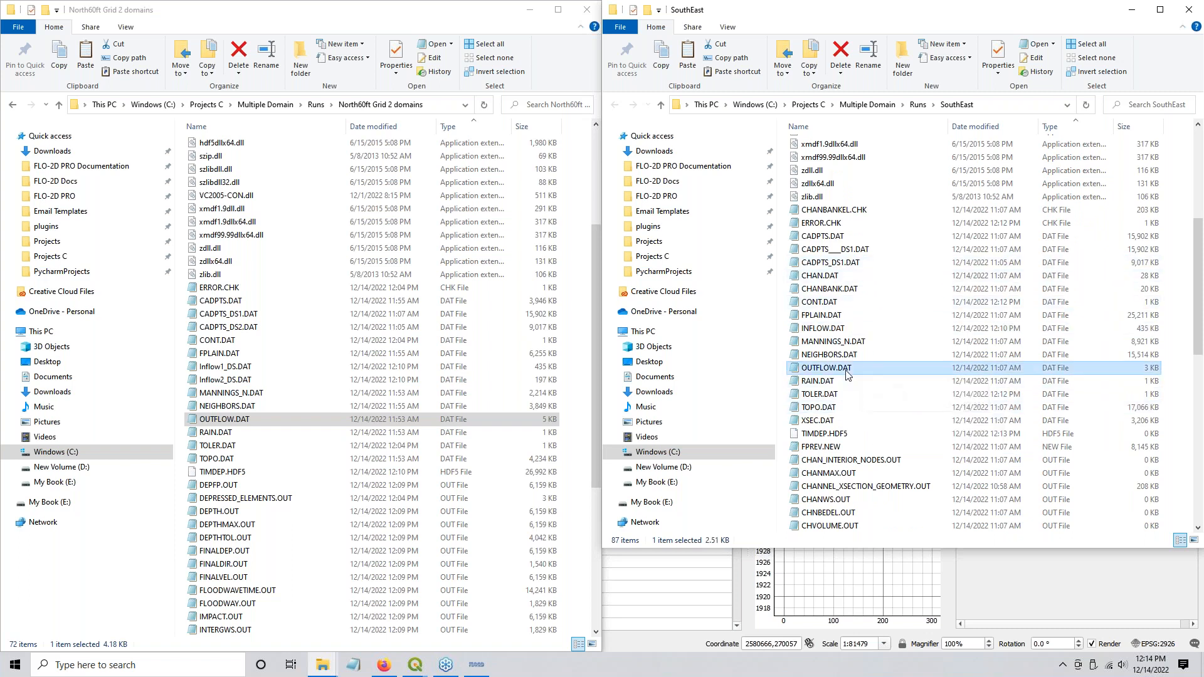
{"action": "double_click", "coordinate": [844, 370]}
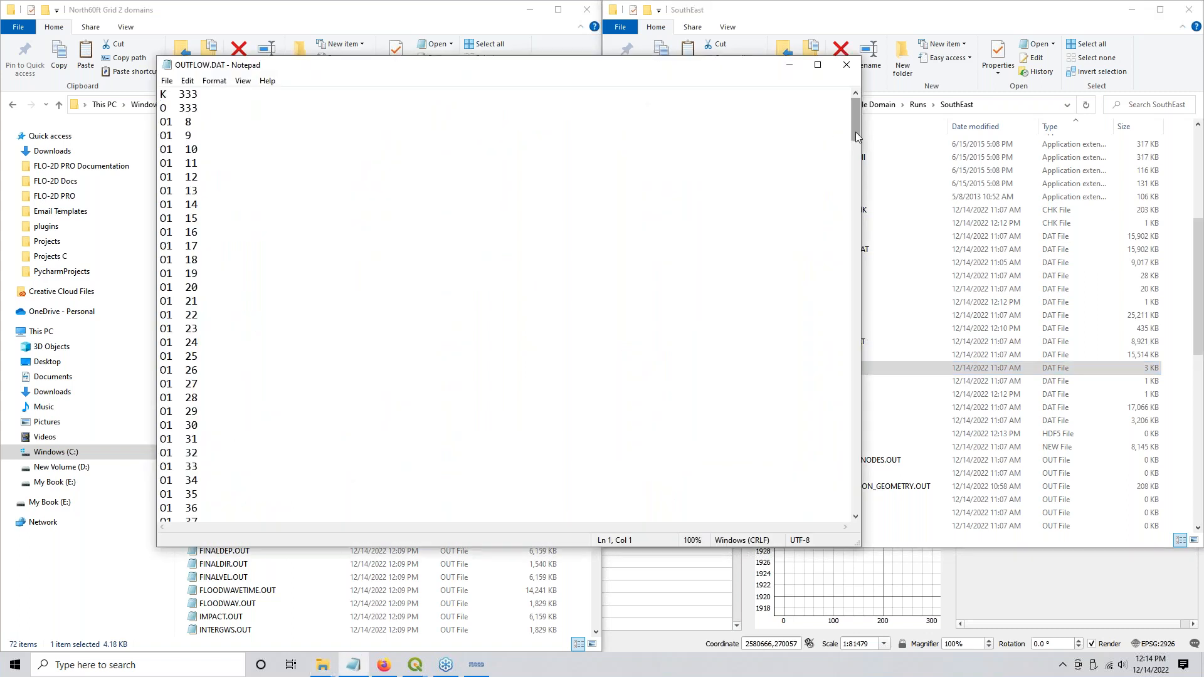
{"action": "left_click_drag", "start_coordinate": [857, 127], "coordinate": [850, 90]}
{"action": "left_click", "coordinate": [847, 65]}
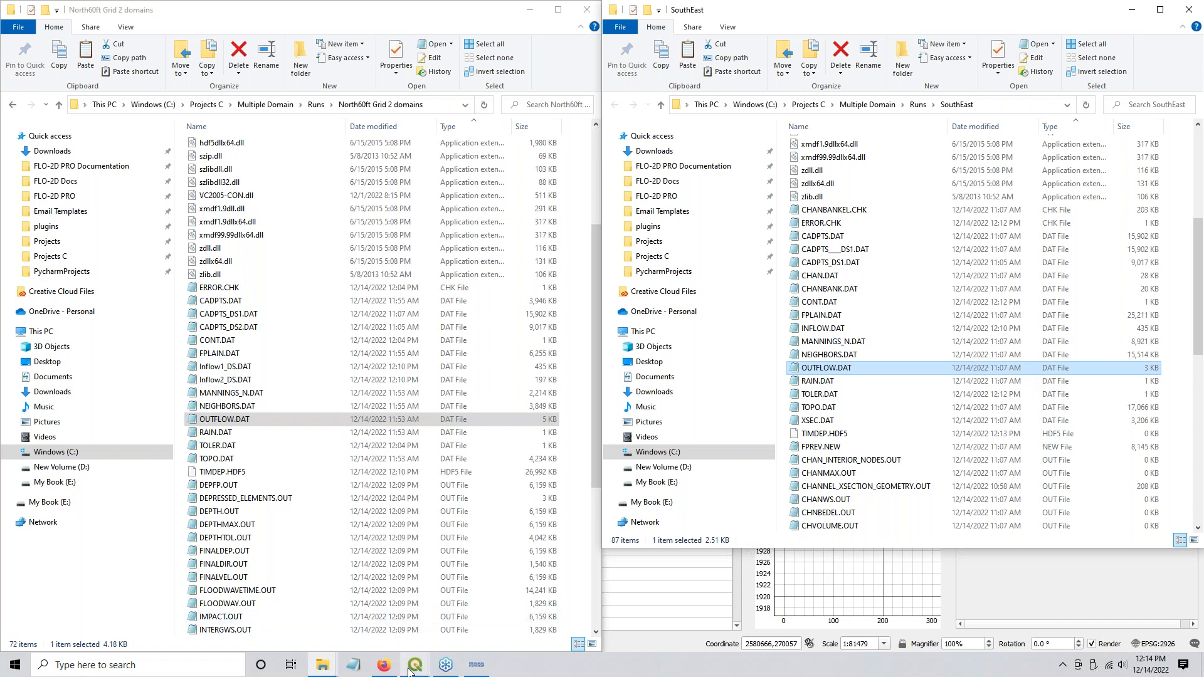
Step: Bring up the SouthWest folder beside the other two and add extra underscores before DS2 in its CADPTS_DS2.DAT file name
{"action": "mouse_move", "coordinate": [409, 671]}
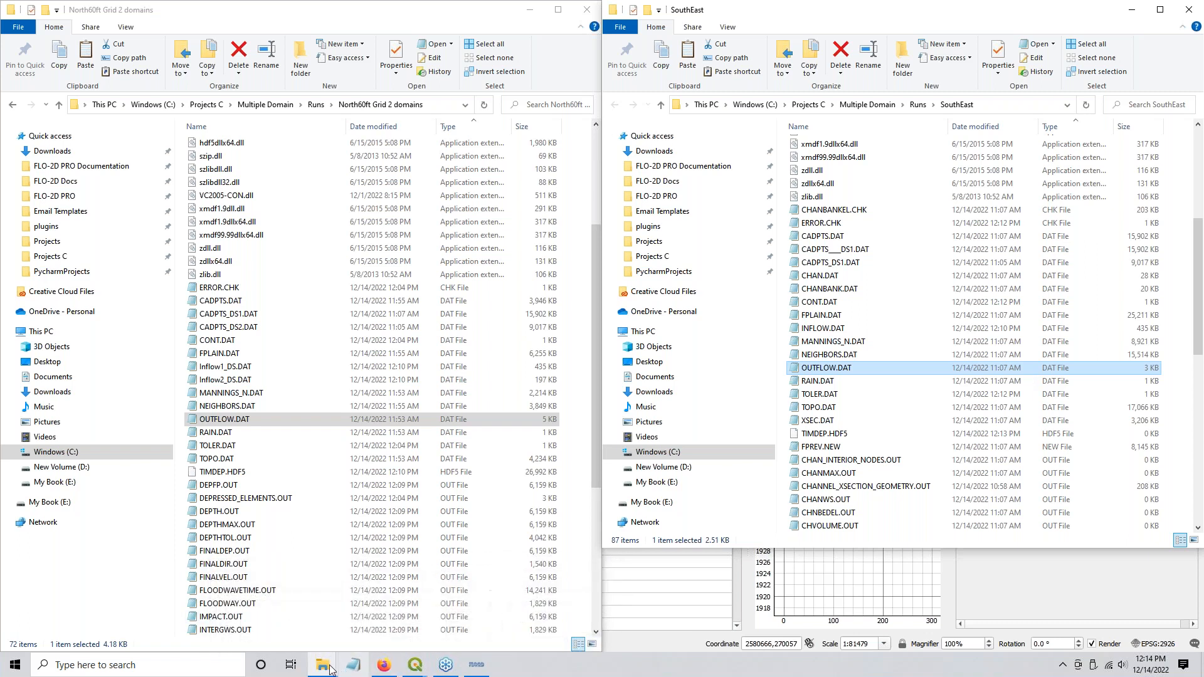
{"action": "mouse_move", "coordinate": [326, 669]}
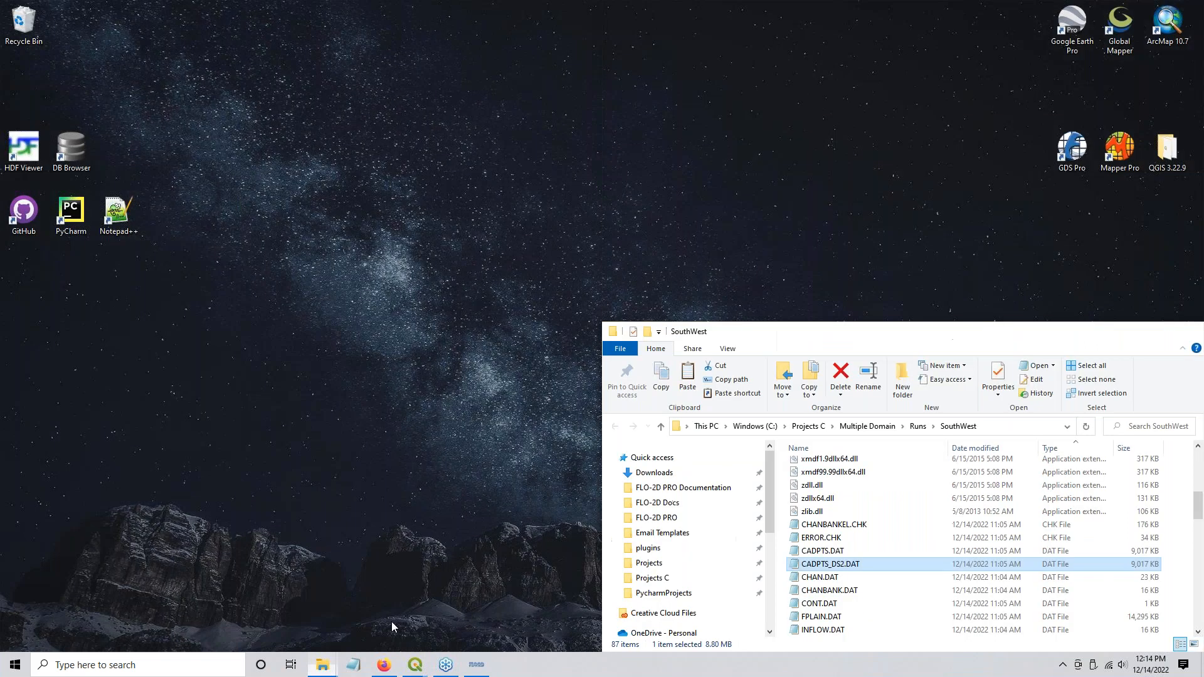
{"action": "left_click", "coordinate": [391, 623]}
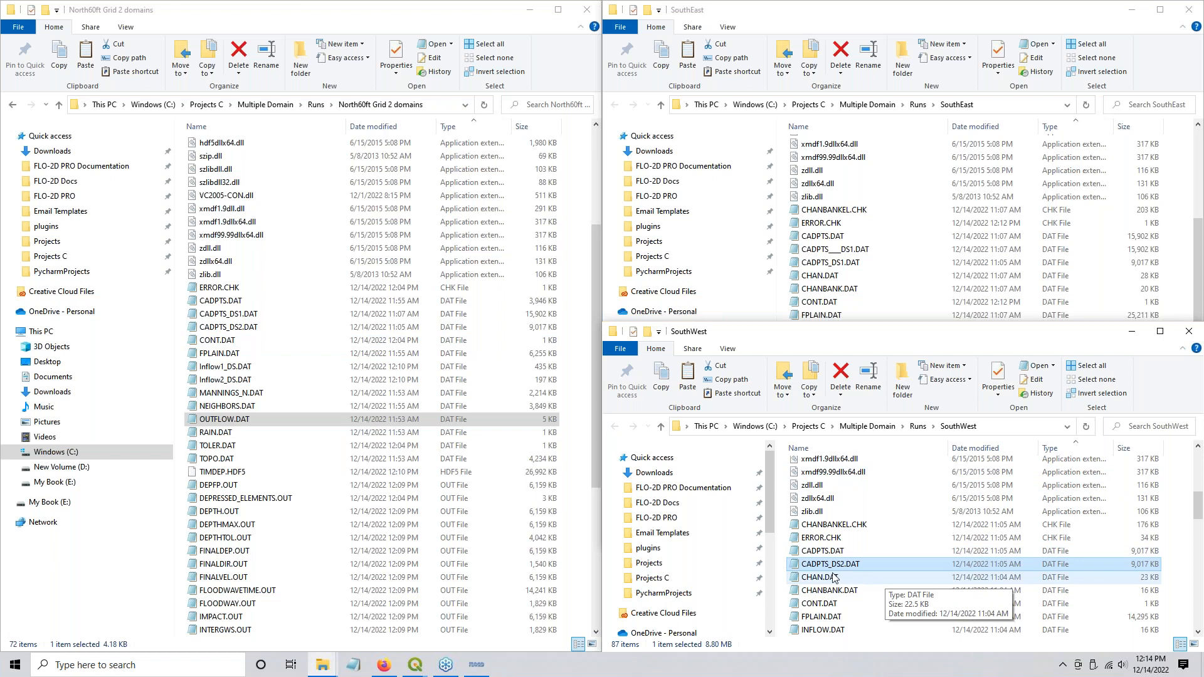
{"action": "left_click", "coordinate": [816, 590]}
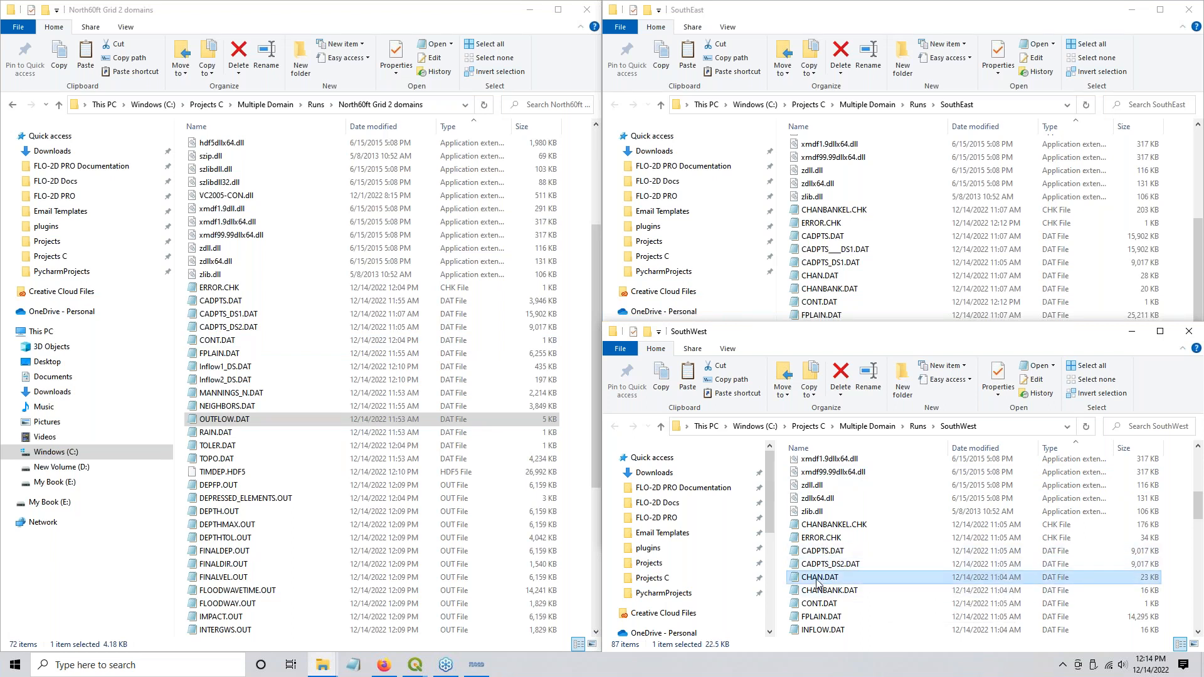
{"action": "left_click", "coordinate": [820, 566]}
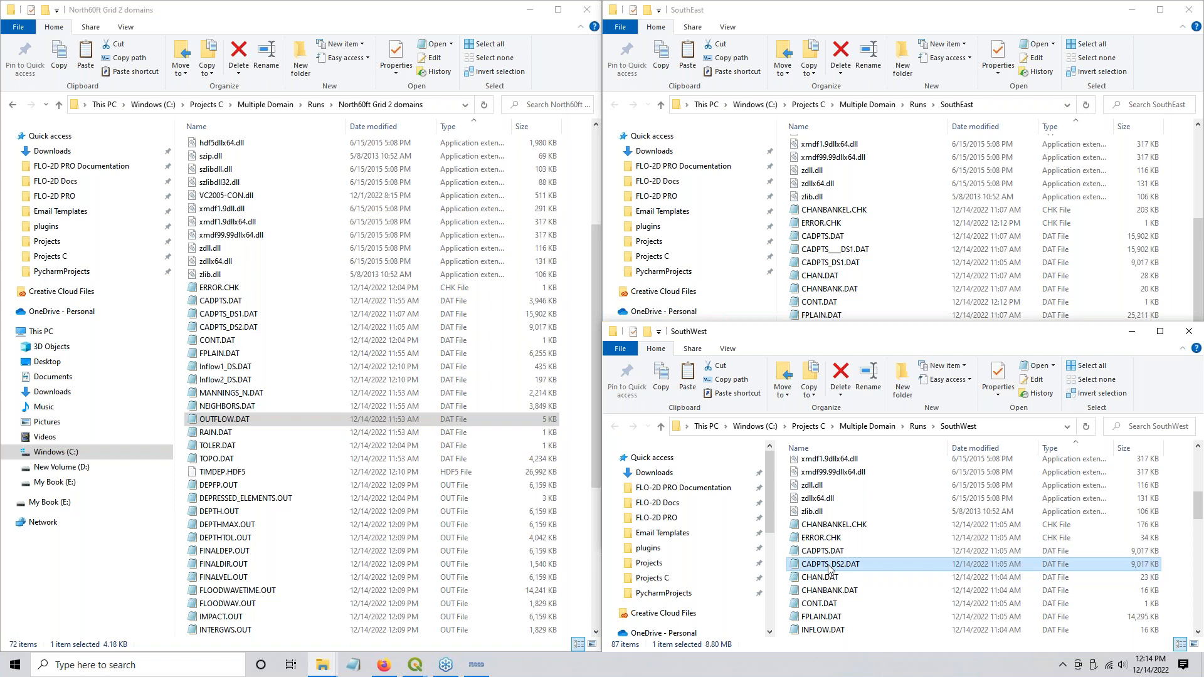
{"action": "left_click", "coordinate": [829, 566]}
{"action": "left_click", "coordinate": [829, 566]}
{"action": "type", "text": "____"}
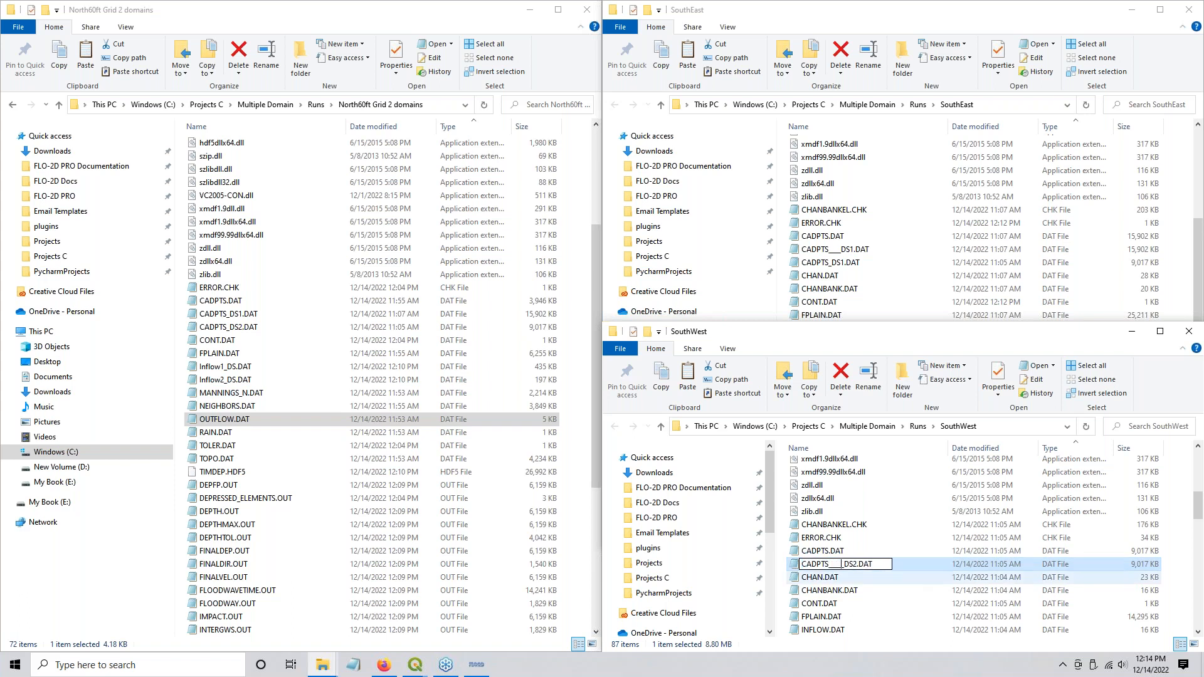
{"action": "left_click", "coordinate": [890, 575]}
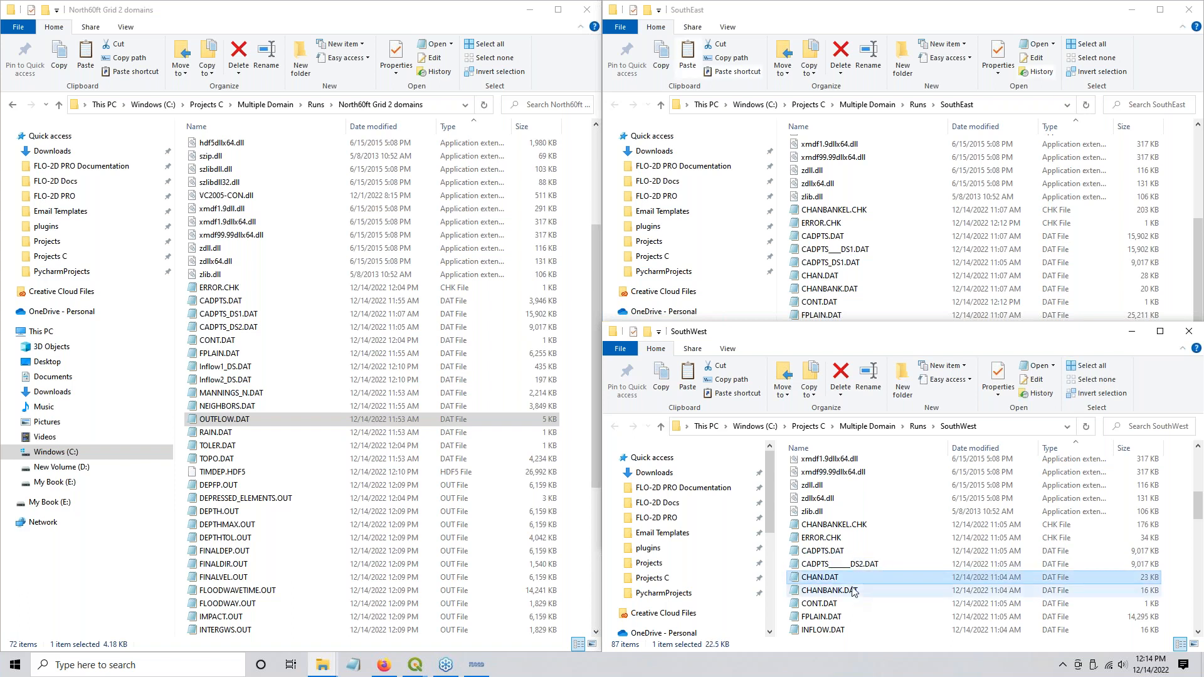
Step: Open the SouthWest CONT.DAT, set the first value on its second line to 0, save and close it
{"action": "double_click", "coordinate": [819, 603]}
{"action": "double_click", "coordinate": [189, 108]}
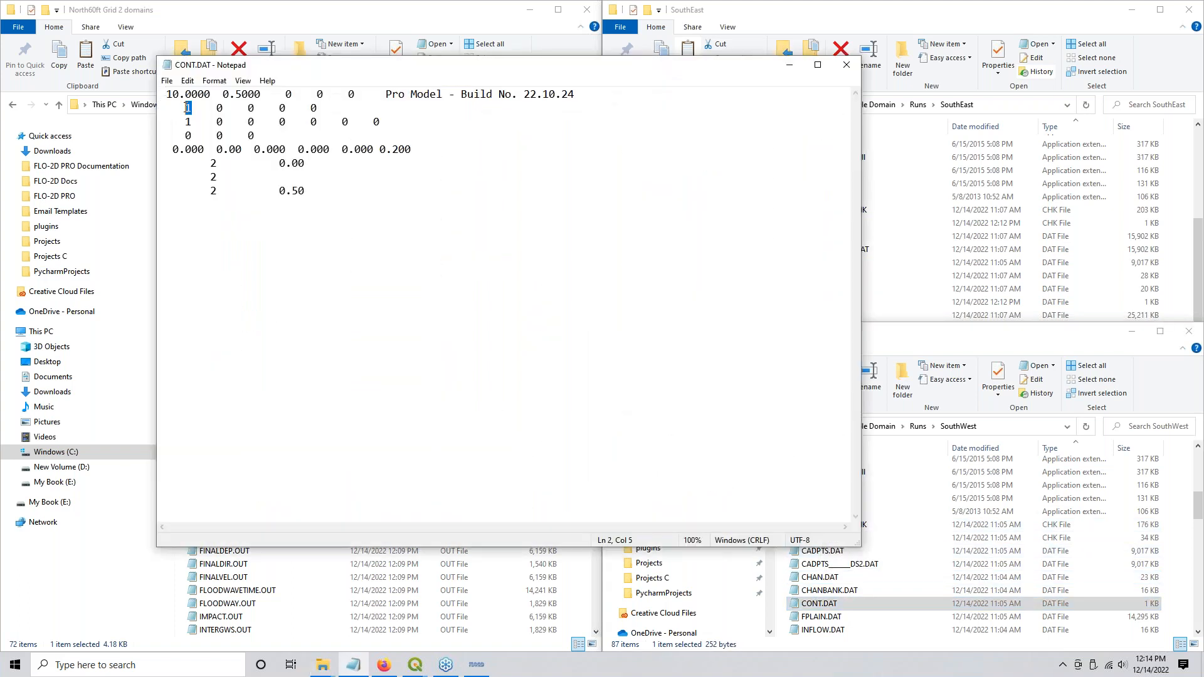
{"action": "type", "text": "0"}
{"action": "key", "text": "ctrl+s"}
{"action": "key", "text": "alt+F4"}
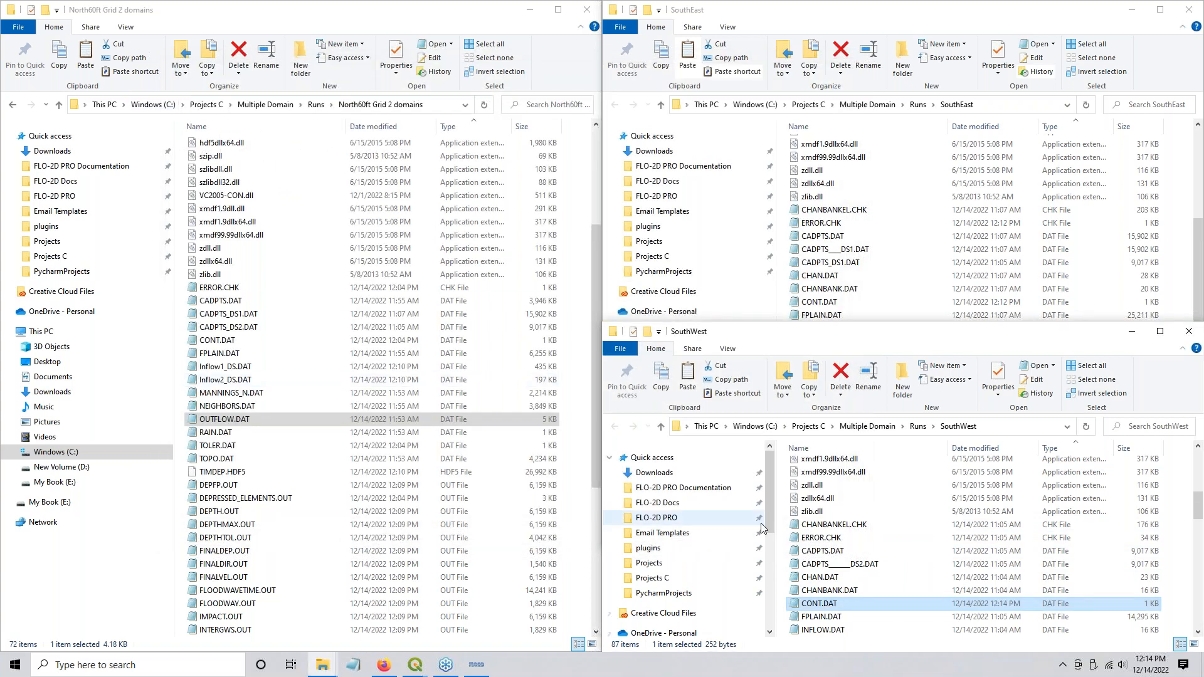
Step: Look through the SouthWest data files and compare them with the input and output files in the SouthEast folder
{"action": "scroll", "coordinate": [816, 545], "scroll_direction": "down", "scroll_amount": 2}
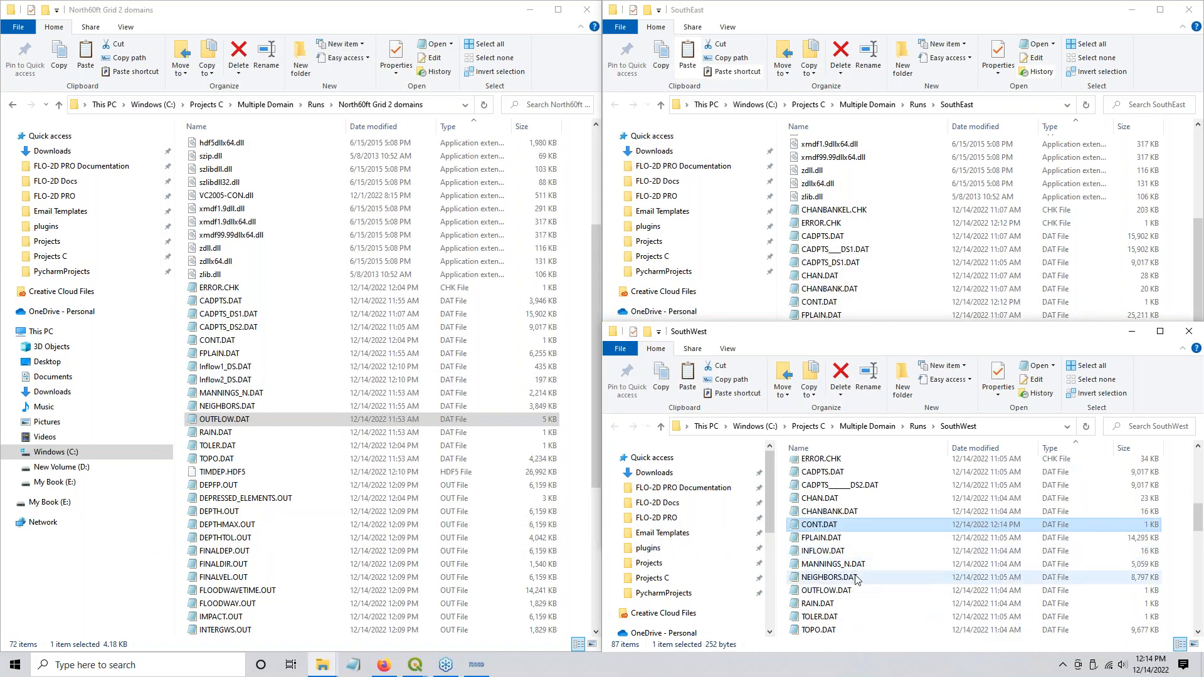
{"action": "left_click", "coordinate": [834, 237]}
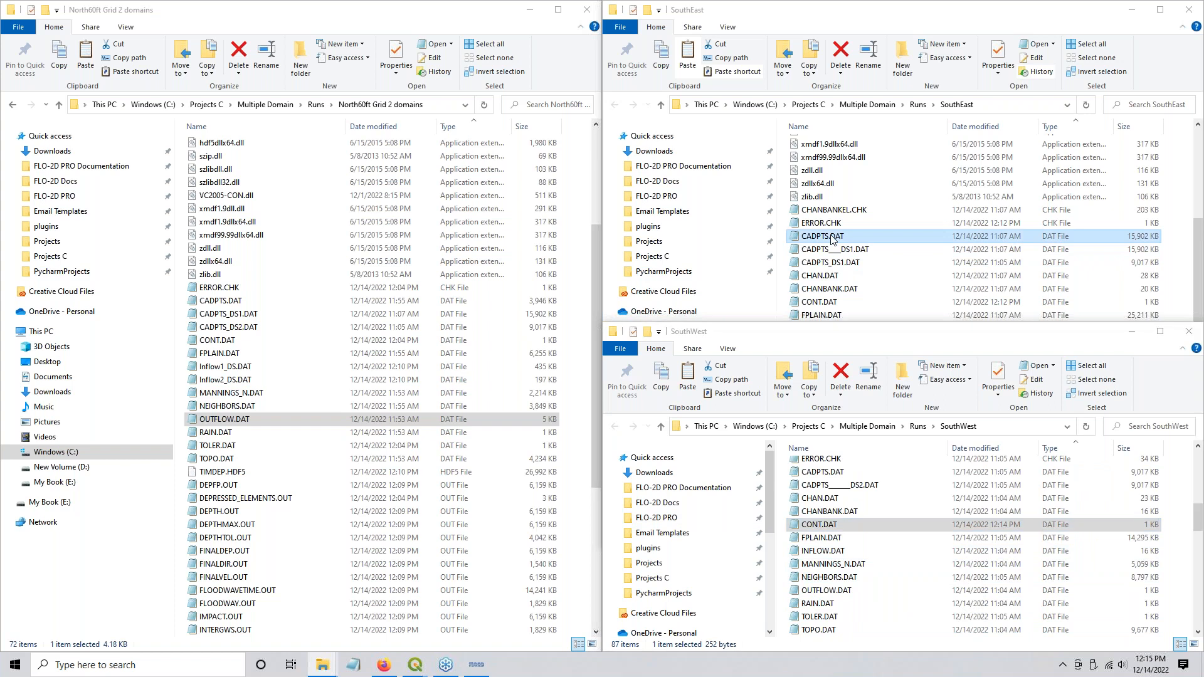
{"action": "left_click", "coordinate": [847, 602]}
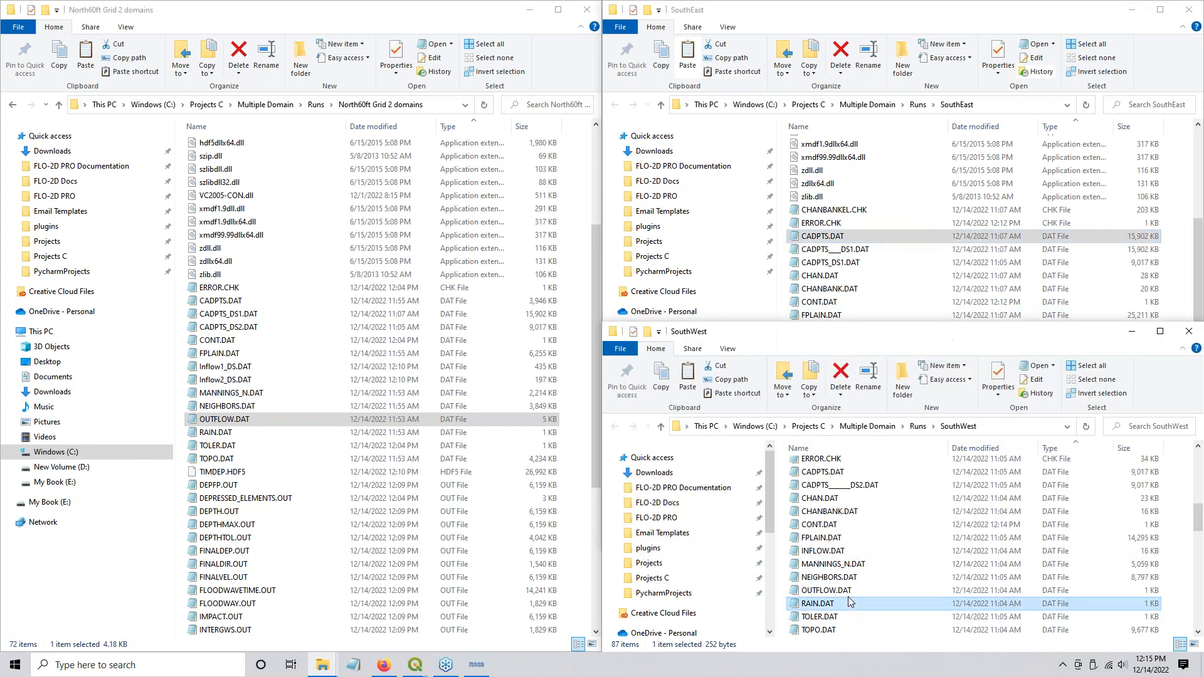
{"action": "left_click", "coordinate": [833, 306]}
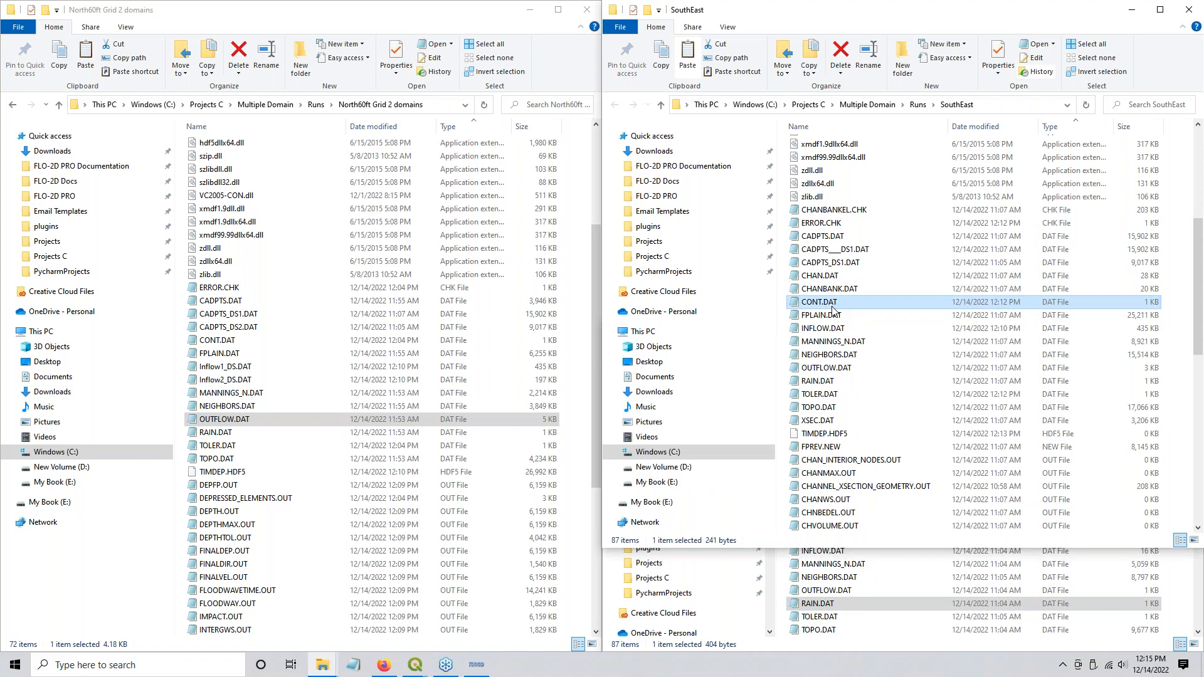
{"action": "scroll", "coordinate": [839, 326], "scroll_direction": "down", "scroll_amount": 15}
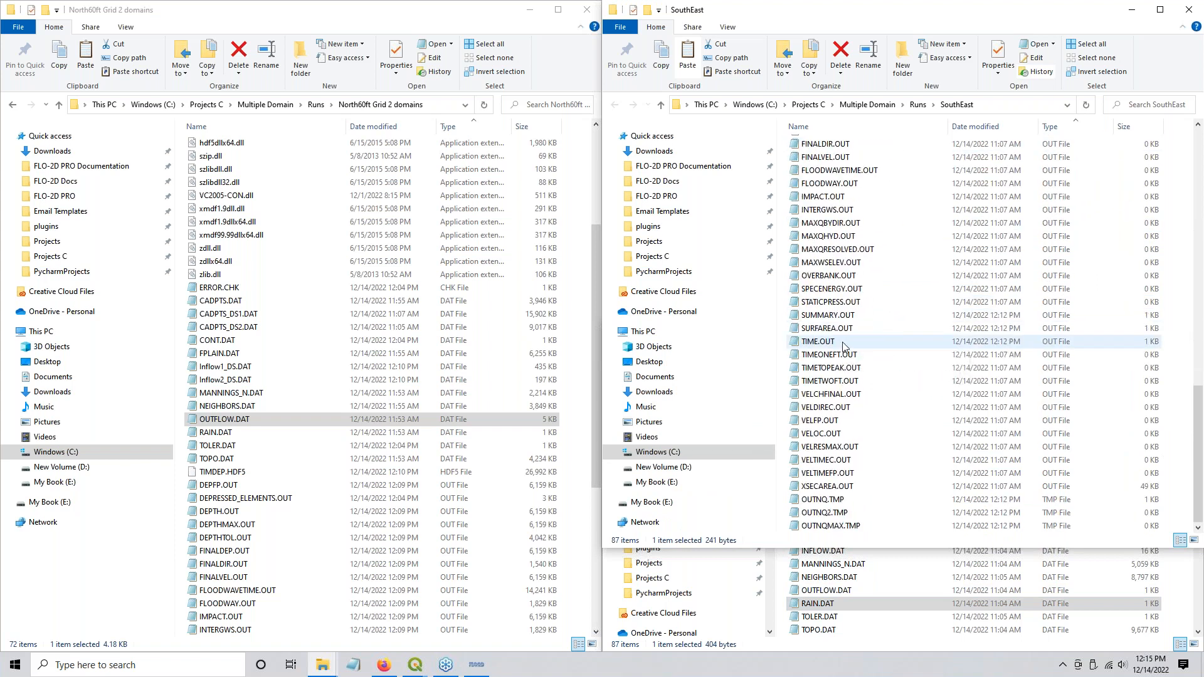
{"action": "scroll", "coordinate": [846, 338], "scroll_direction": "up", "scroll_amount": 13}
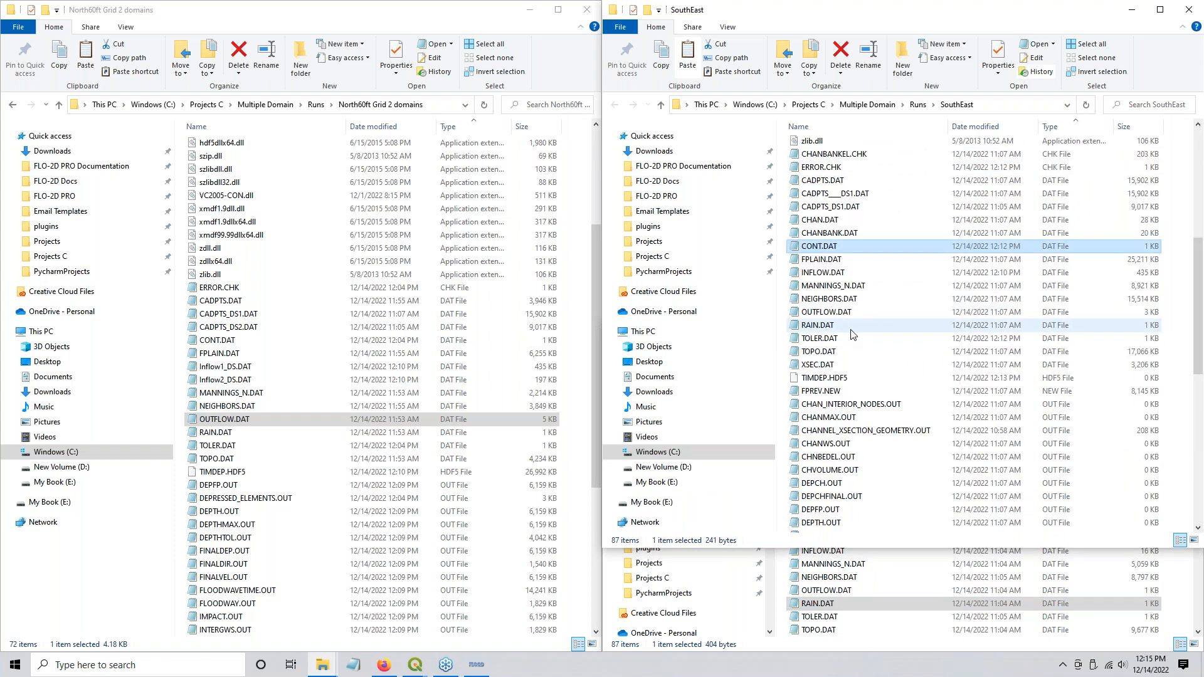
{"action": "scroll", "coordinate": [851, 332], "scroll_direction": "up", "scroll_amount": 7}
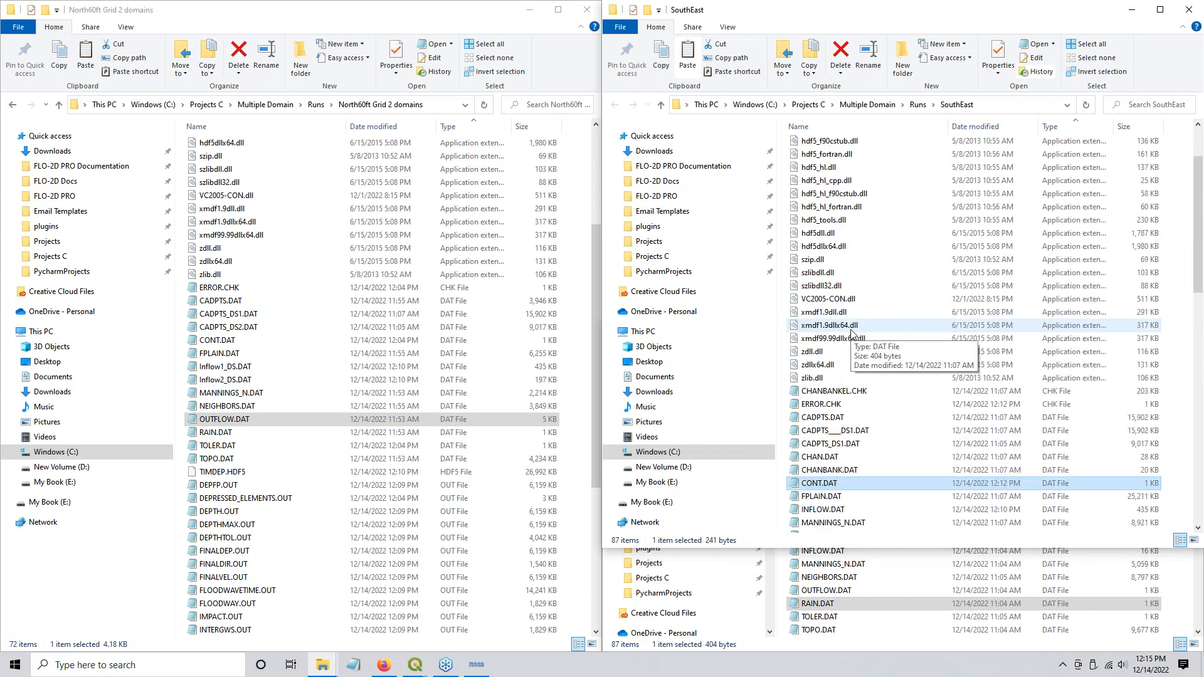
Step: Check the running SouthEast simulation and review the file sizes and modification times in its folder
{"action": "left_click", "coordinate": [477, 666]}
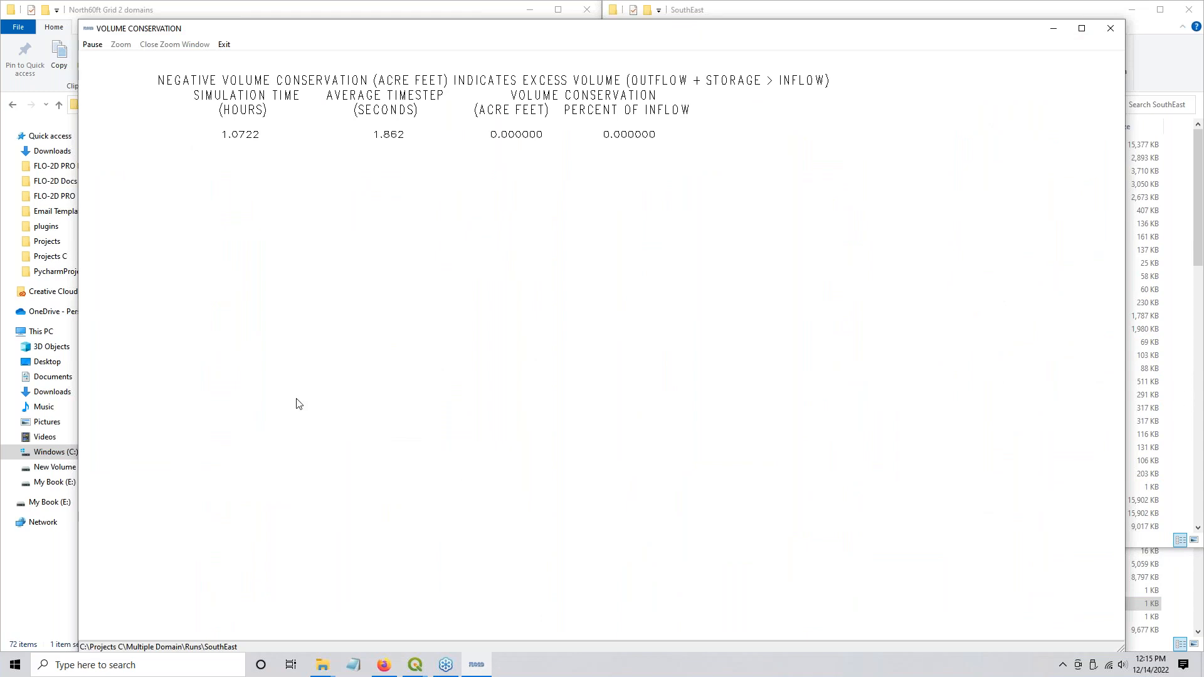
{"action": "left_click", "coordinate": [1025, 13]}
{"action": "scroll", "coordinate": [866, 499], "scroll_direction": "down", "scroll_amount": 3}
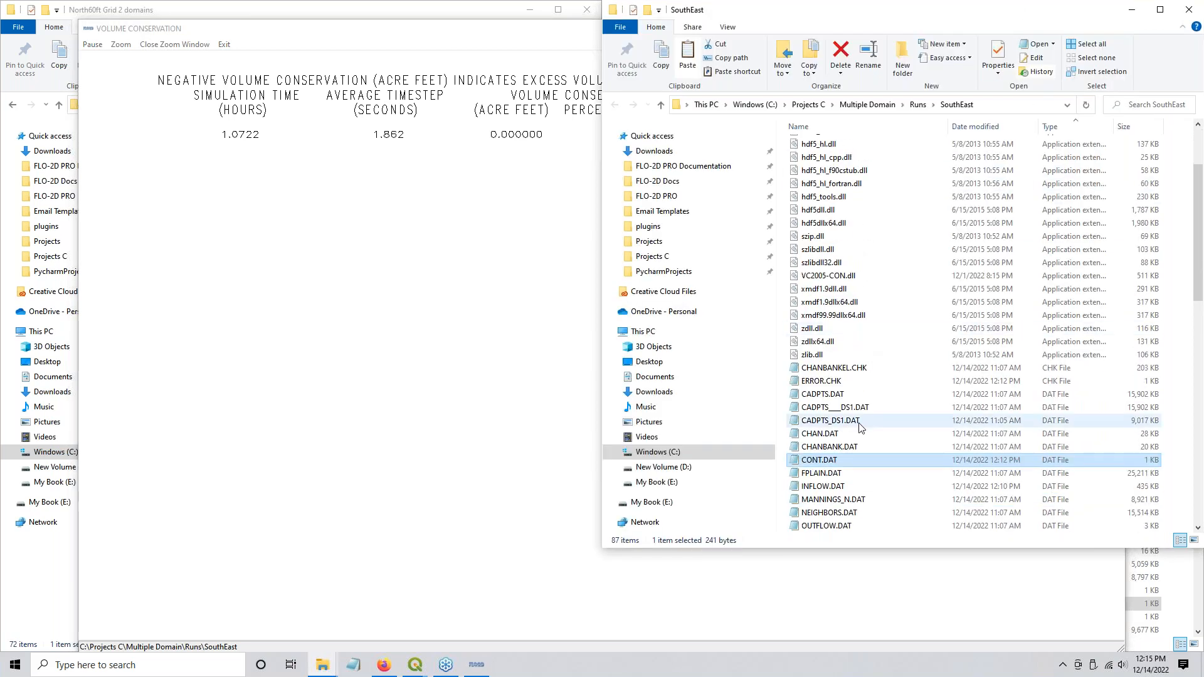
{"action": "left_click", "coordinate": [859, 426]}
{"action": "scroll", "coordinate": [859, 426], "scroll_direction": "down", "scroll_amount": 3}
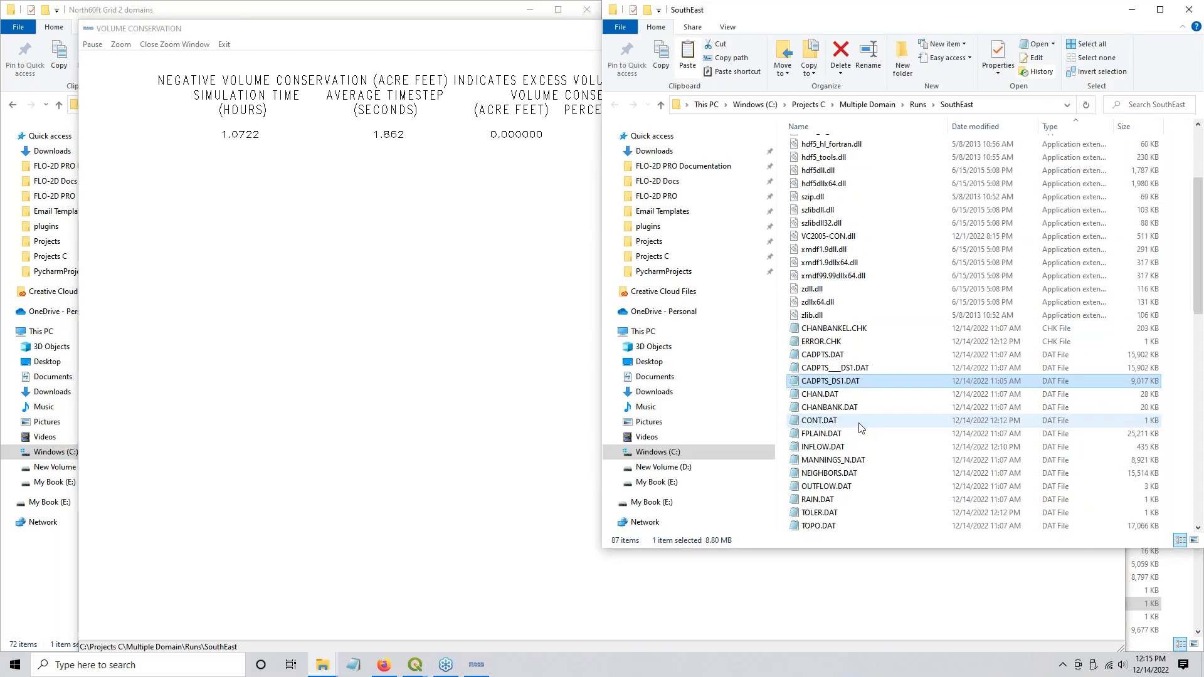
{"action": "scroll", "coordinate": [849, 374], "scroll_direction": "down", "scroll_amount": 11}
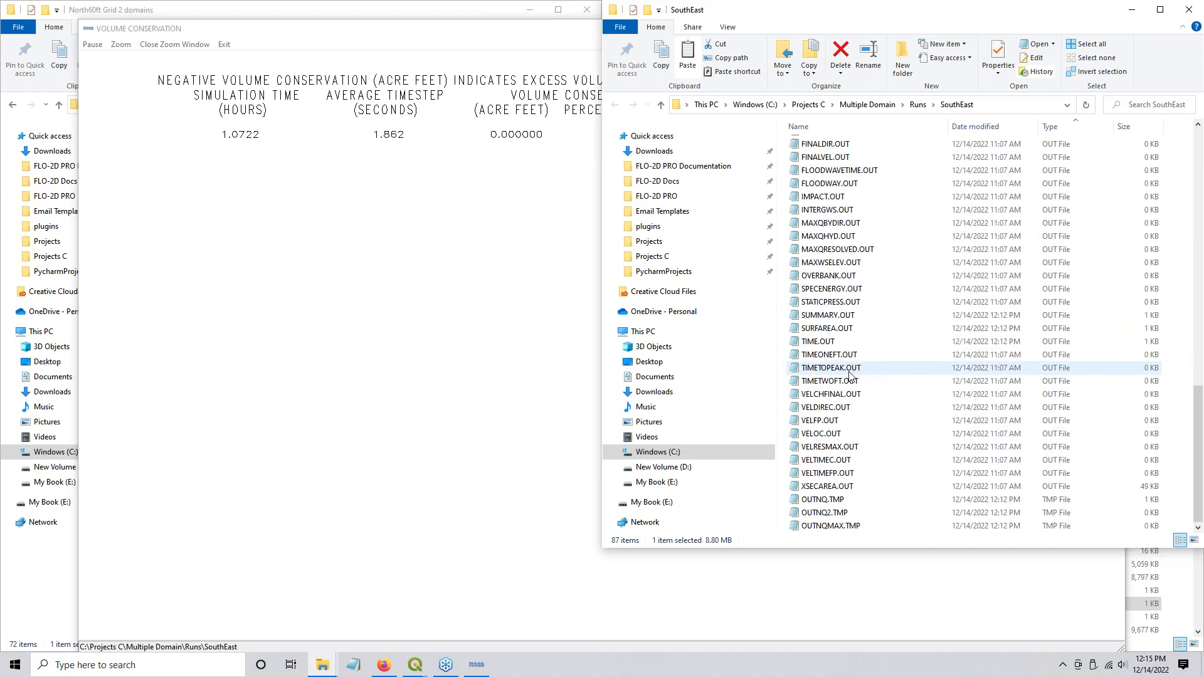
{"action": "scroll", "coordinate": [854, 404], "scroll_direction": "up", "scroll_amount": 2}
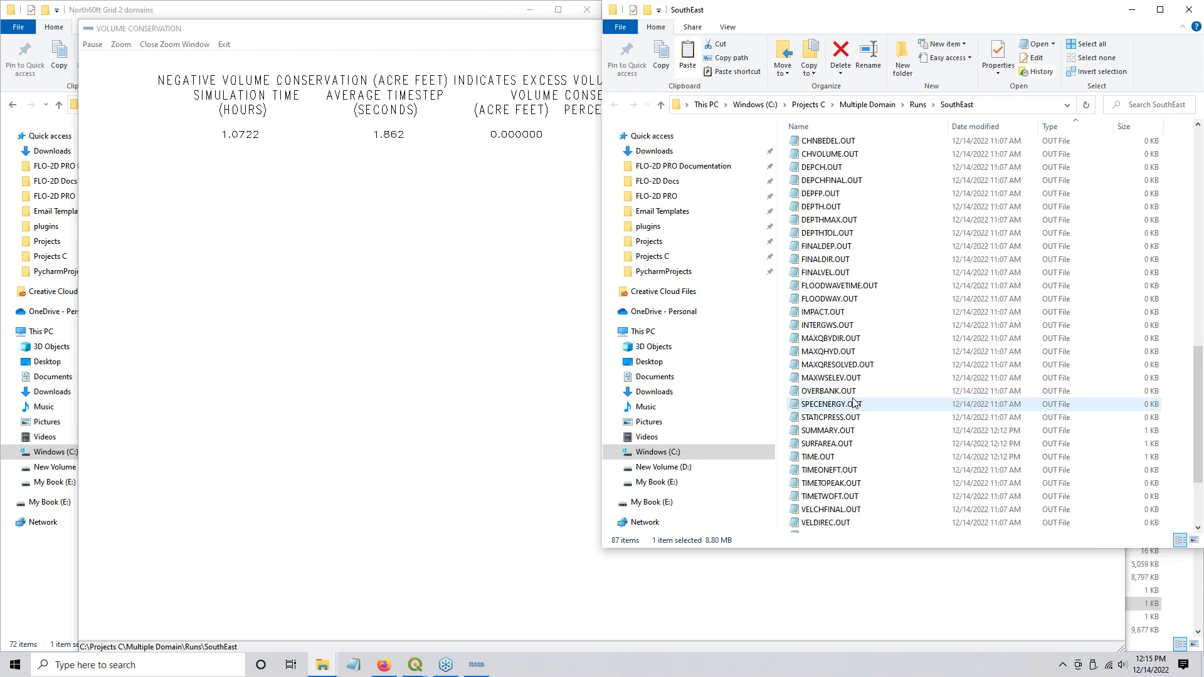
{"action": "scroll", "coordinate": [854, 404], "scroll_direction": "up", "scroll_amount": 3}
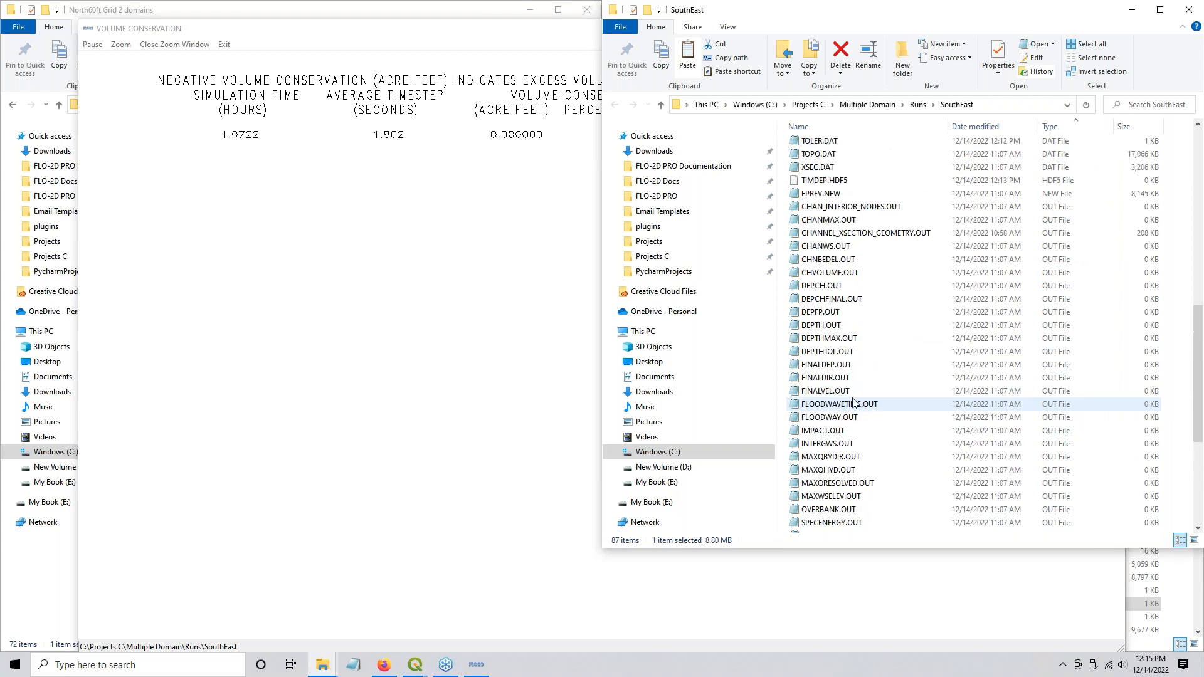
{"action": "scroll", "coordinate": [855, 404], "scroll_direction": "up", "scroll_amount": 3}
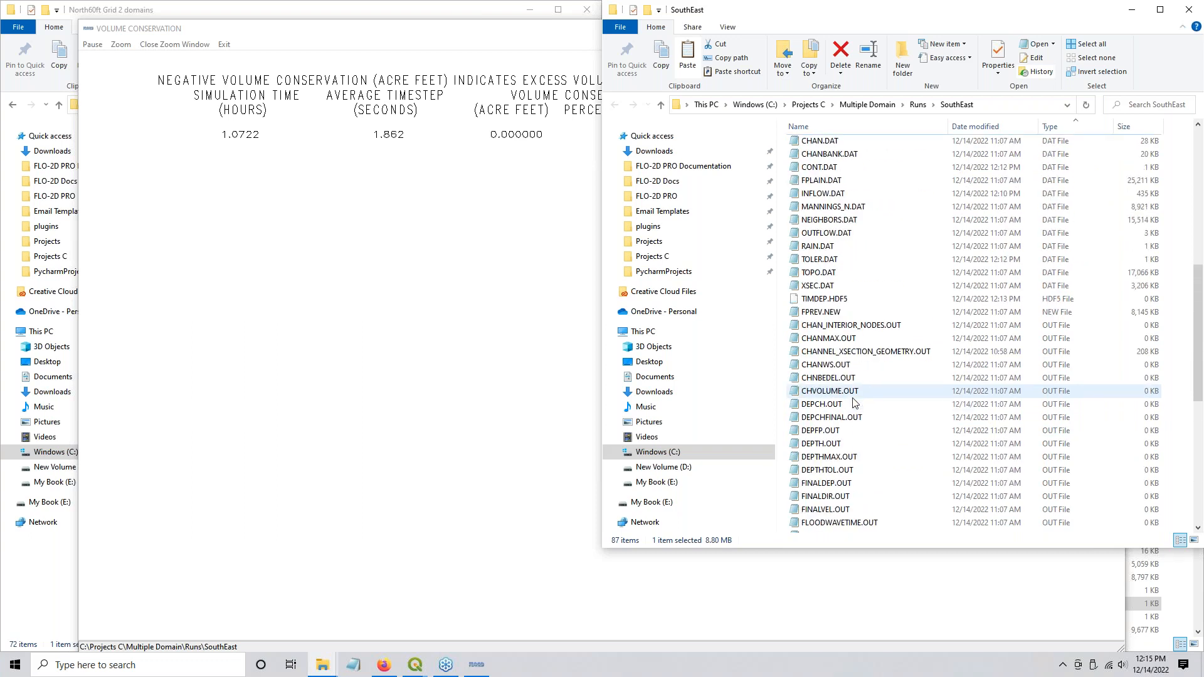
{"action": "scroll", "coordinate": [854, 404], "scroll_direction": "up", "scroll_amount": 1}
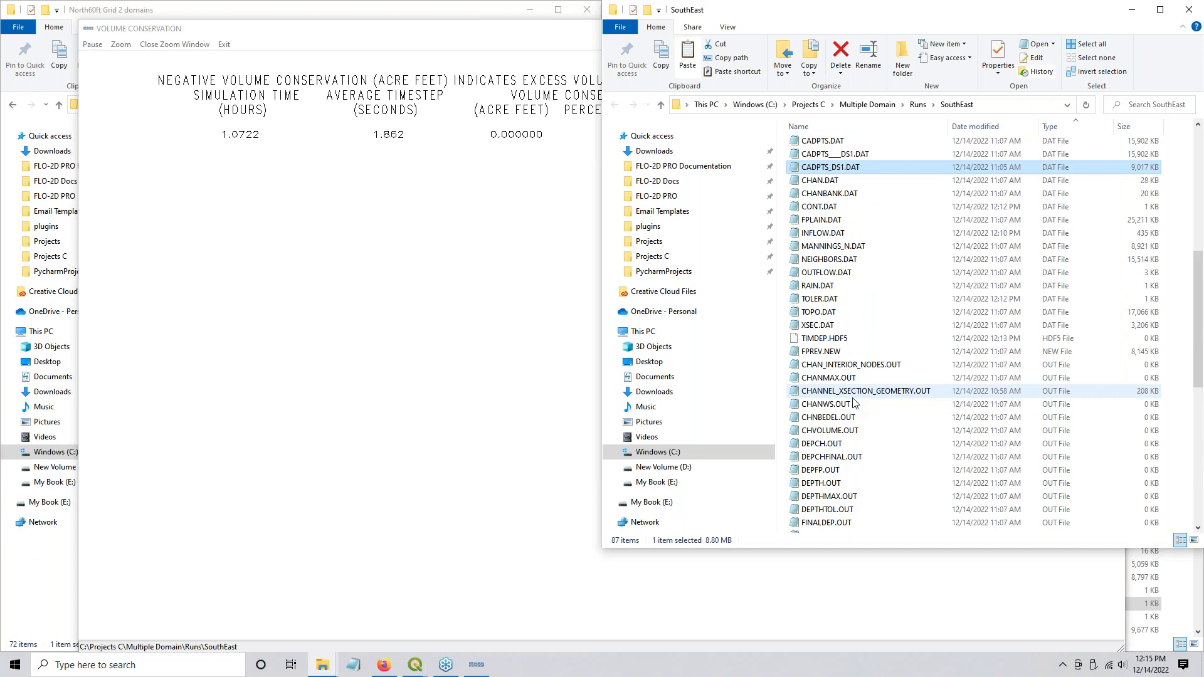
Step: Monitor the SouthEast simulation's time and volume conservation, minimizing, restoring and moving its window
{"action": "left_click", "coordinate": [342, 183]}
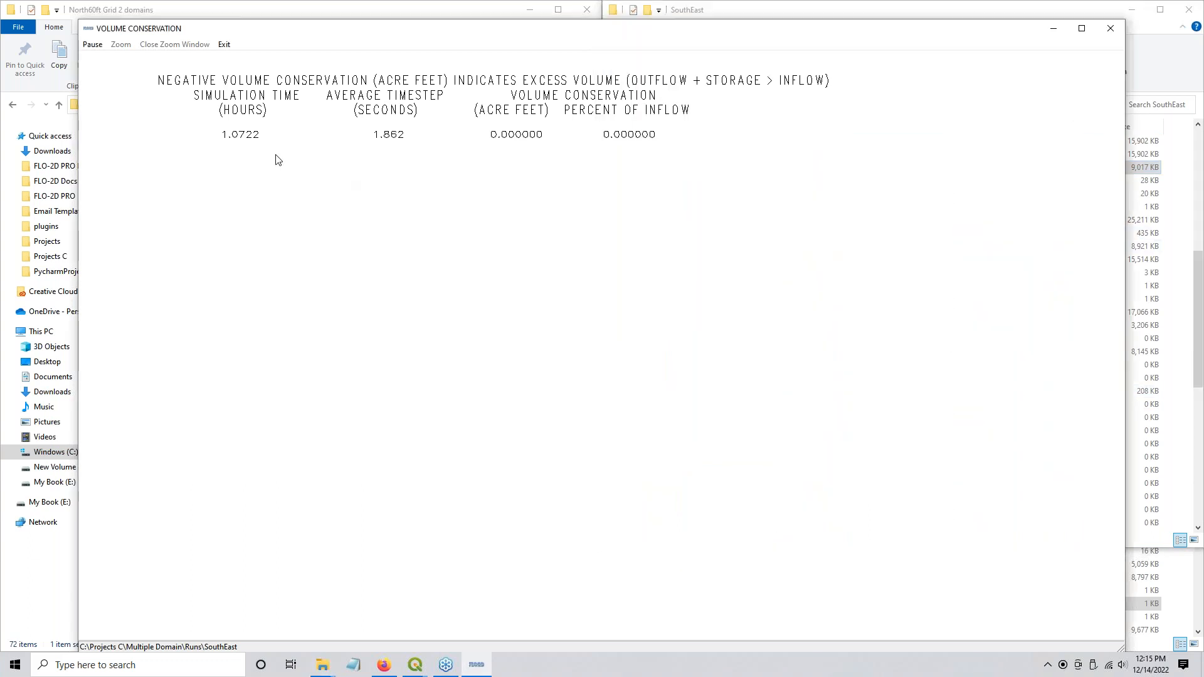
{"action": "left_click", "coordinate": [1054, 29]}
{"action": "left_click", "coordinate": [477, 666]}
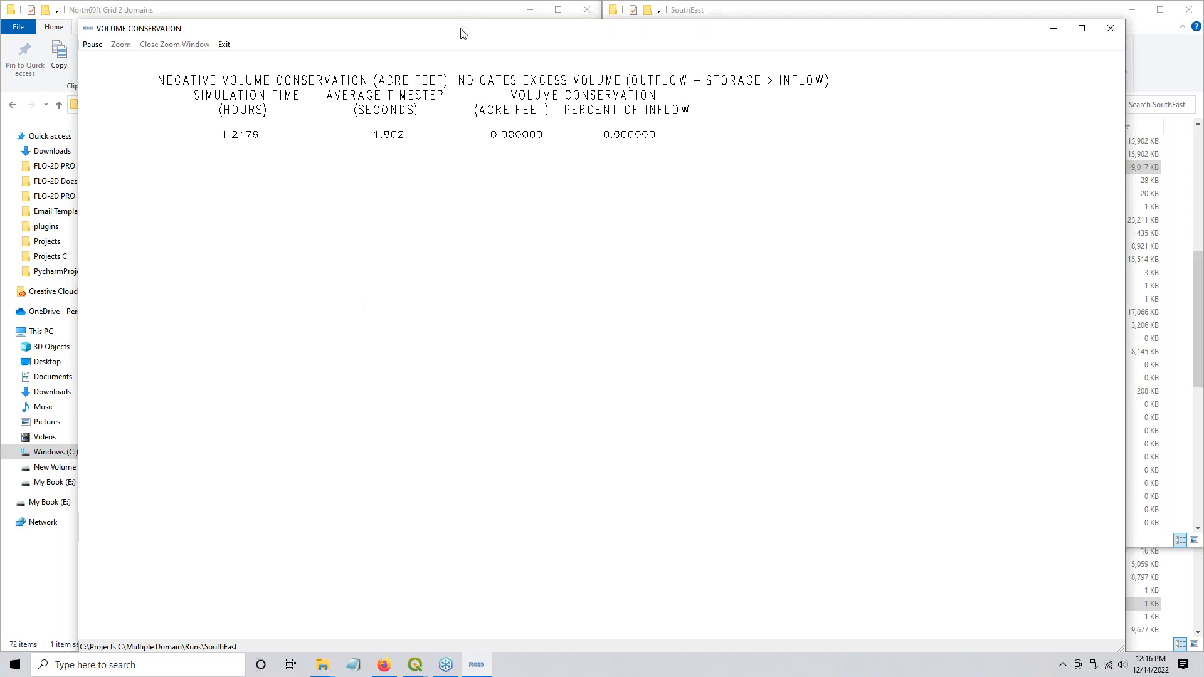
{"action": "left_click_drag", "start_coordinate": [459, 28], "coordinate": [429, 12]}
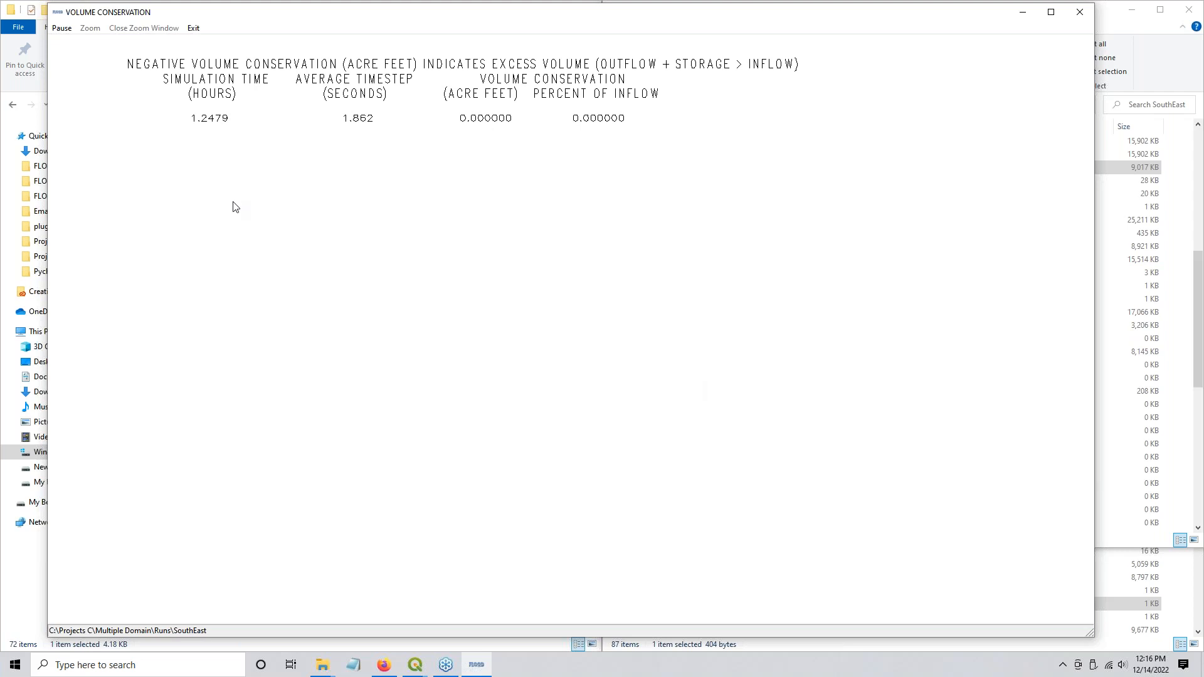
{"action": "left_click", "coordinate": [483, 668]}
{"action": "left_click", "coordinate": [483, 669]}
Step: Return to the SouthEast folder and examine its data, output and temporary files while the simulation runs
{"action": "left_click", "coordinate": [1098, 53]}
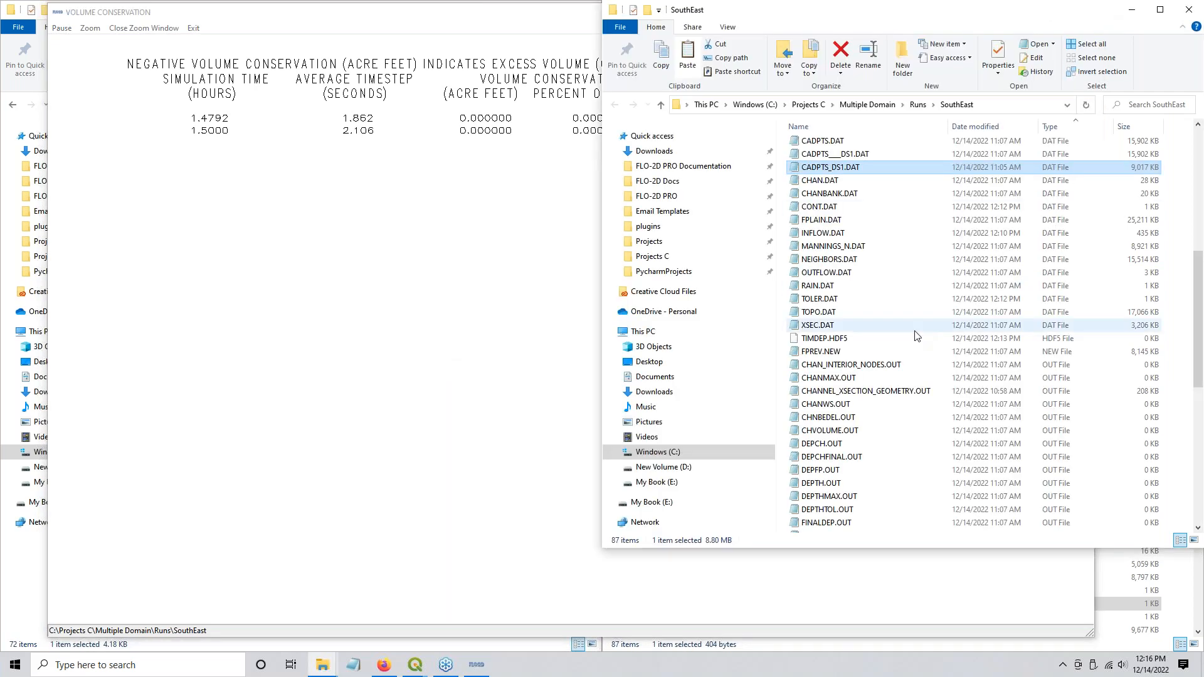
{"action": "scroll", "coordinate": [913, 353], "scroll_direction": "down", "scroll_amount": 9}
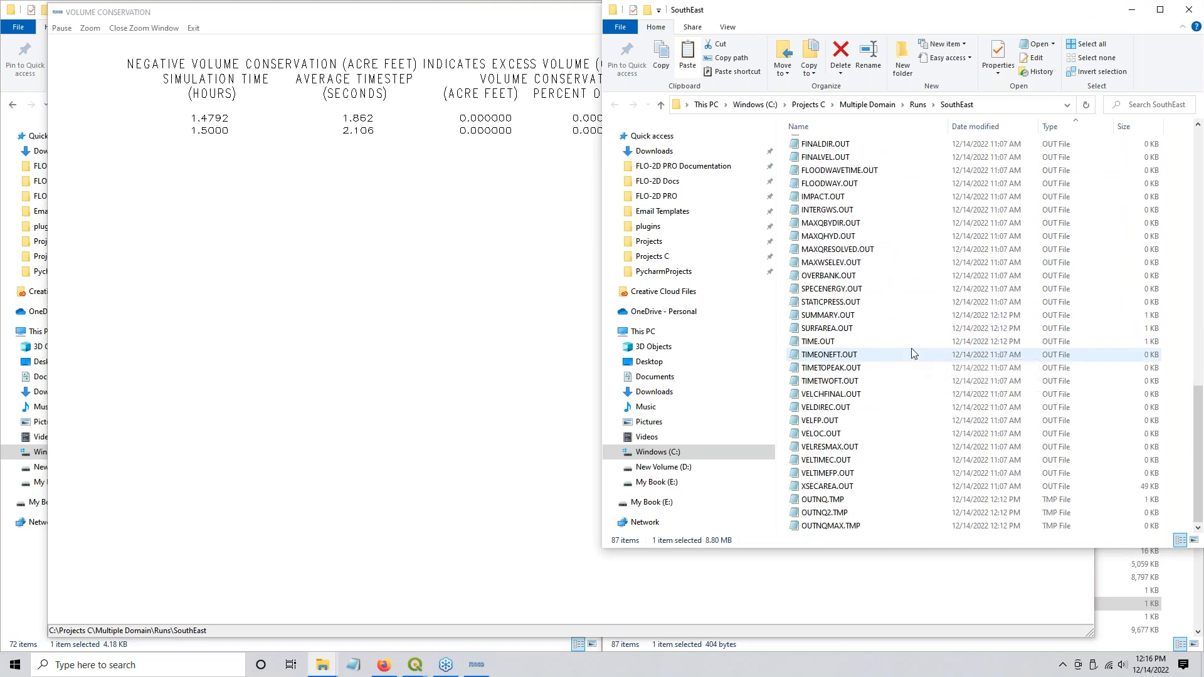
{"action": "scroll", "coordinate": [912, 353], "scroll_direction": "up", "scroll_amount": 5}
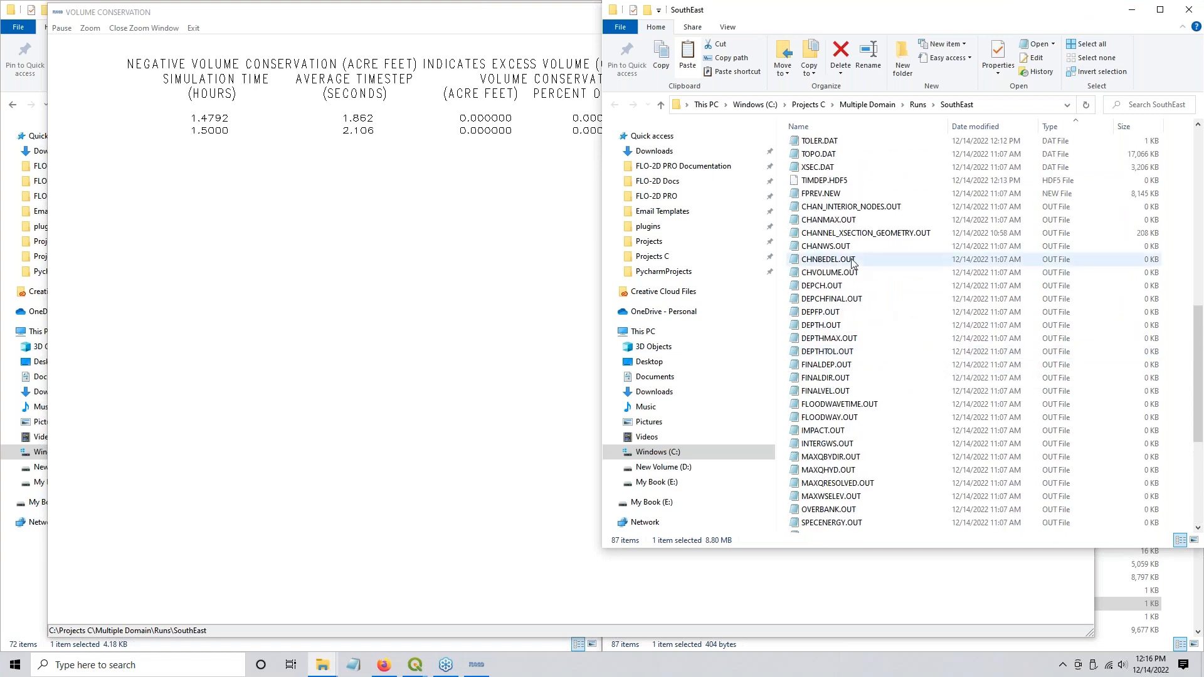
{"action": "scroll", "coordinate": [860, 301], "scroll_direction": "up", "scroll_amount": 3}
{"action": "scroll", "coordinate": [858, 294], "scroll_direction": "up", "scroll_amount": 4}
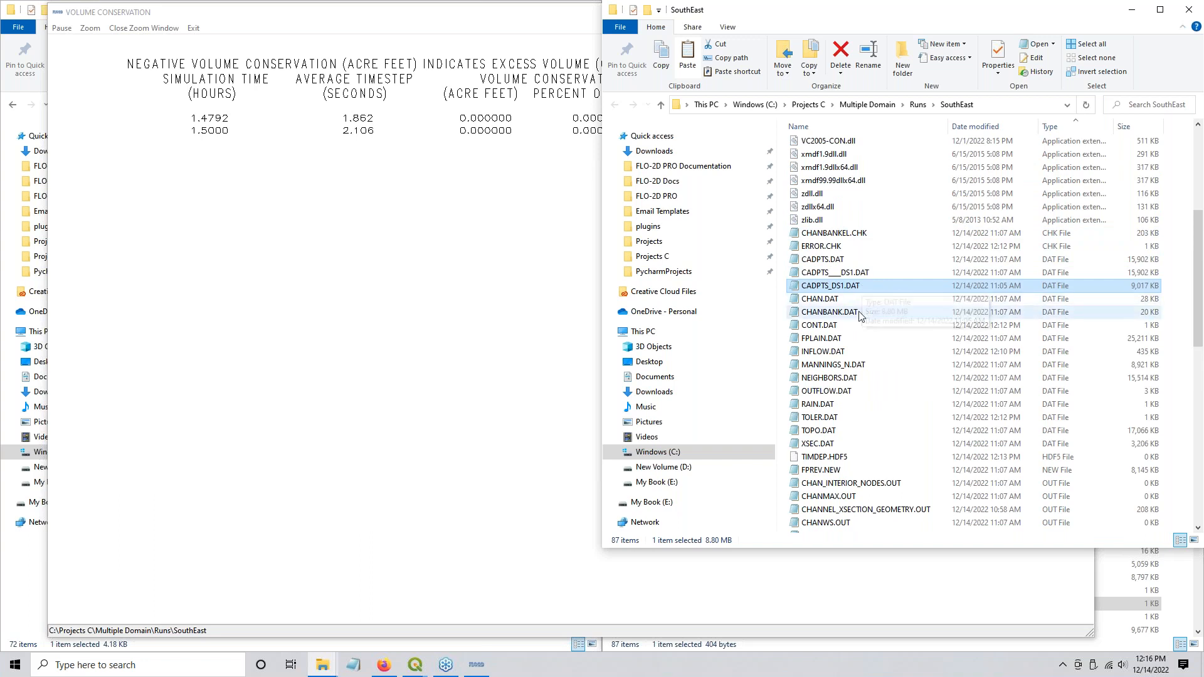
{"action": "scroll", "coordinate": [860, 315], "scroll_direction": "down", "scroll_amount": 4}
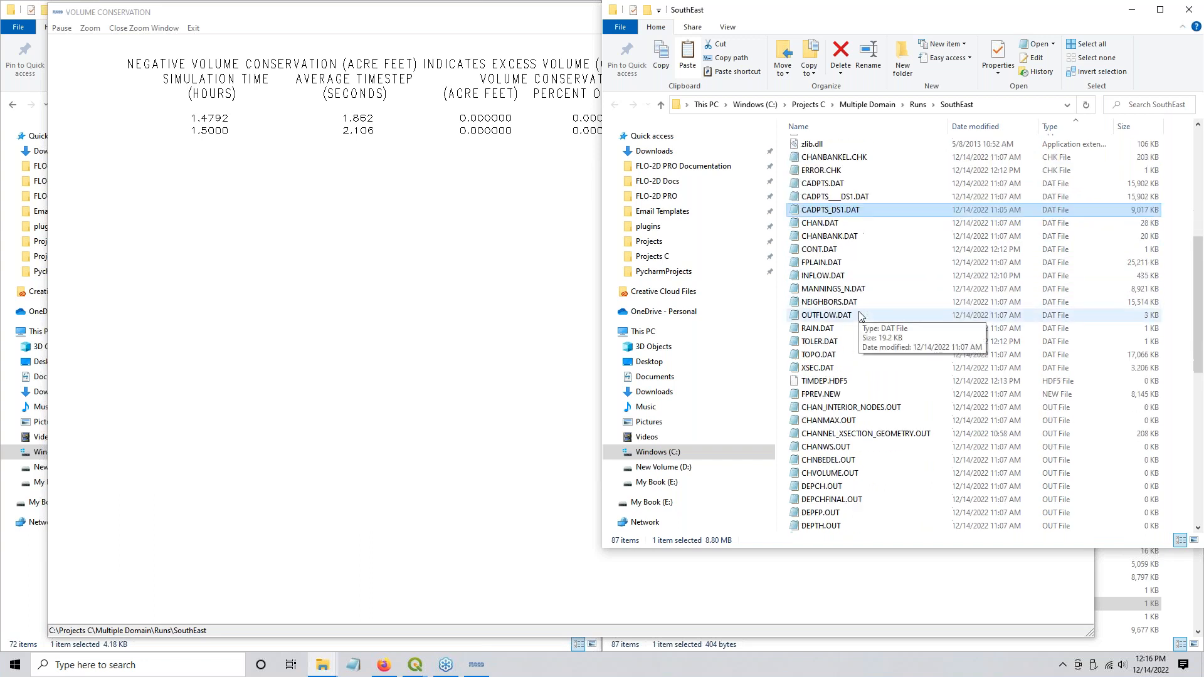
{"action": "scroll", "coordinate": [860, 315], "scroll_direction": "down", "scroll_amount": 9}
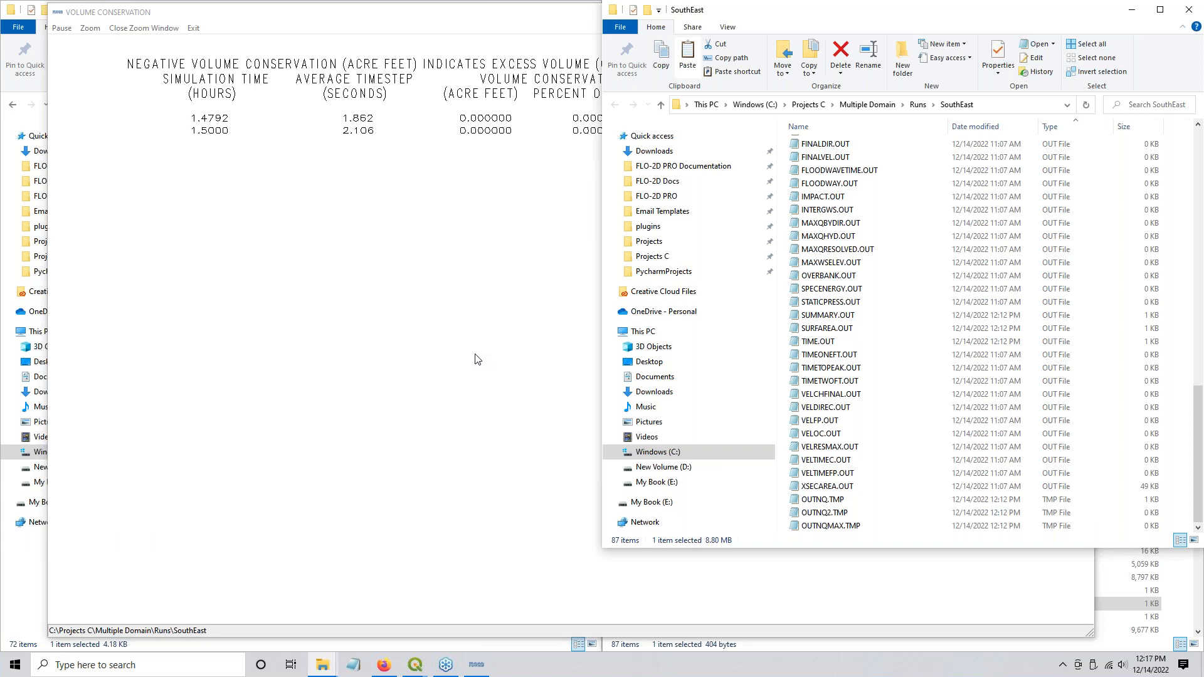
Step: Bring the SouthEast simulation window forward and exit the run so the model writes its output files
{"action": "left_click", "coordinate": [475, 358]}
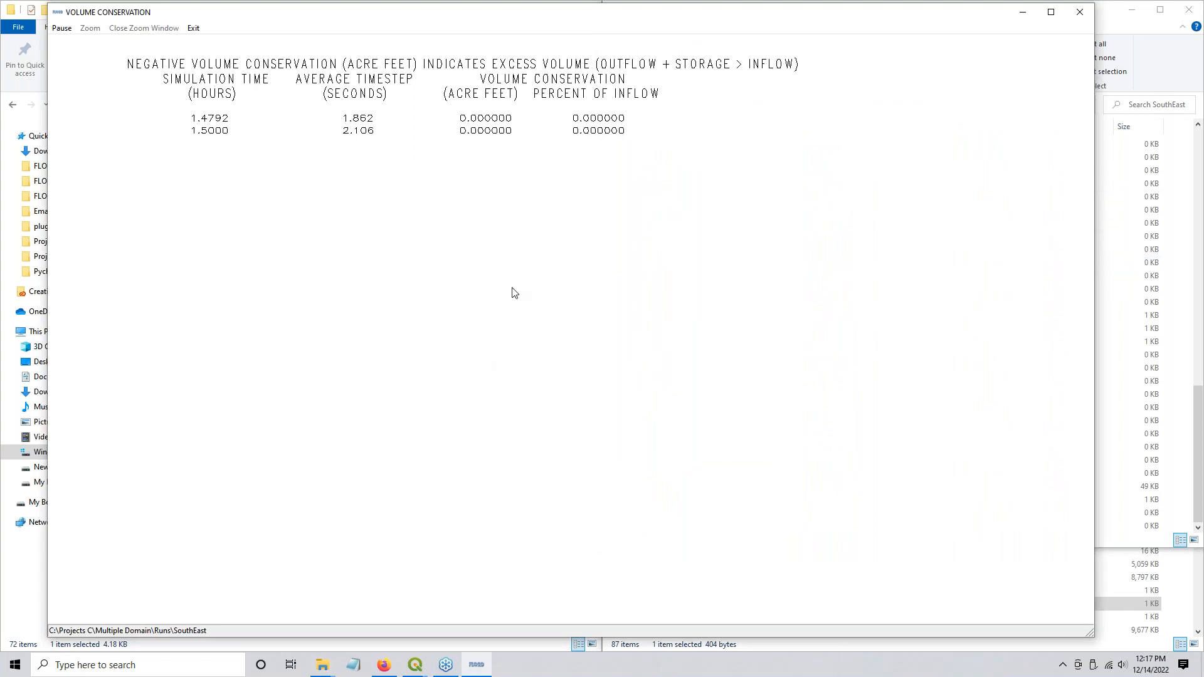
{"action": "left_click", "coordinate": [194, 28]}
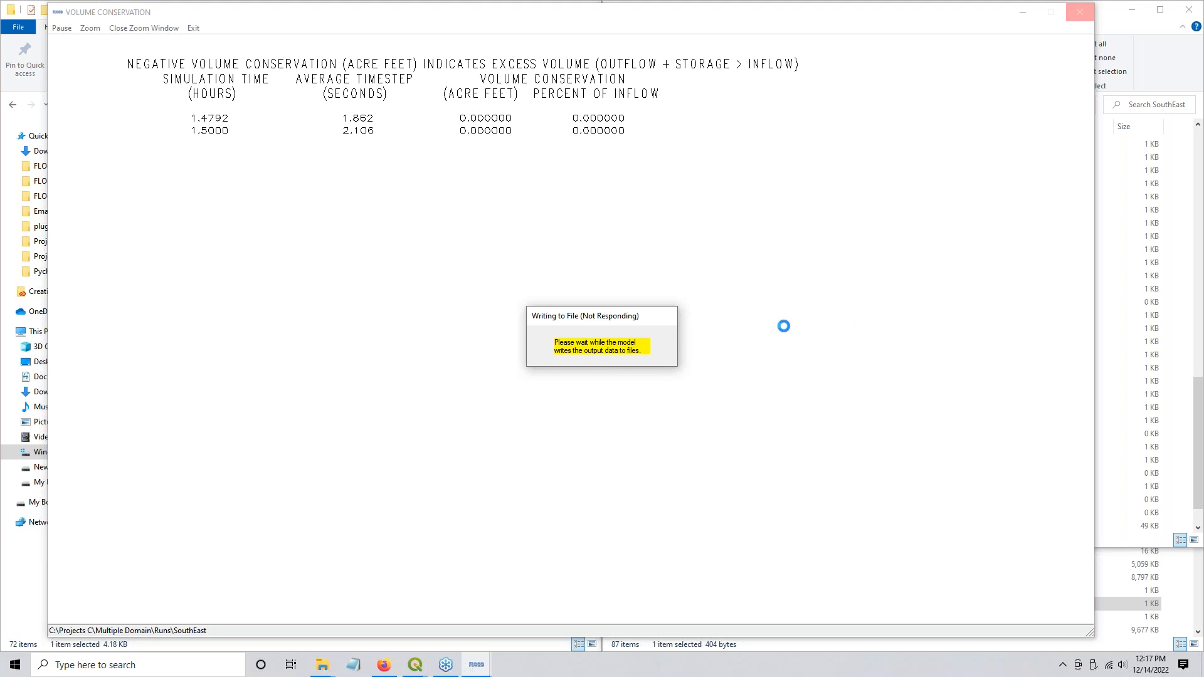
Step: Review the SouthEast folder while the outputs are written, then close the finished simulation's summary
{"action": "left_click", "coordinate": [1150, 73]}
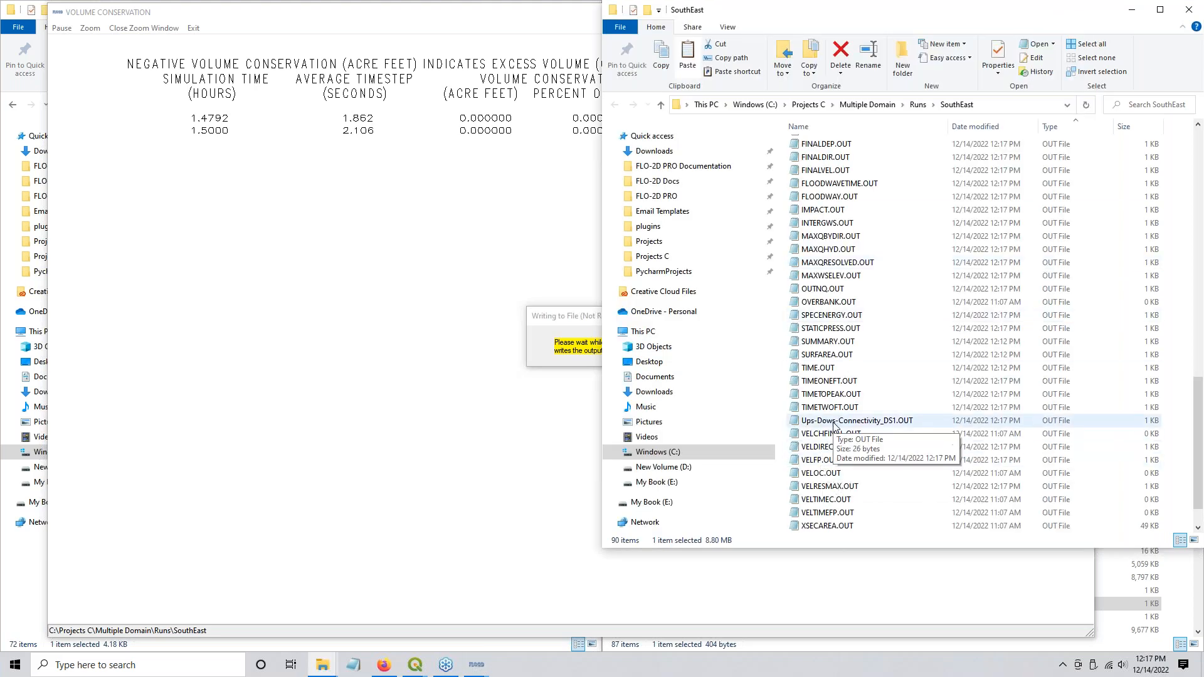
{"action": "scroll", "coordinate": [828, 301], "scroll_direction": "up", "scroll_amount": 8}
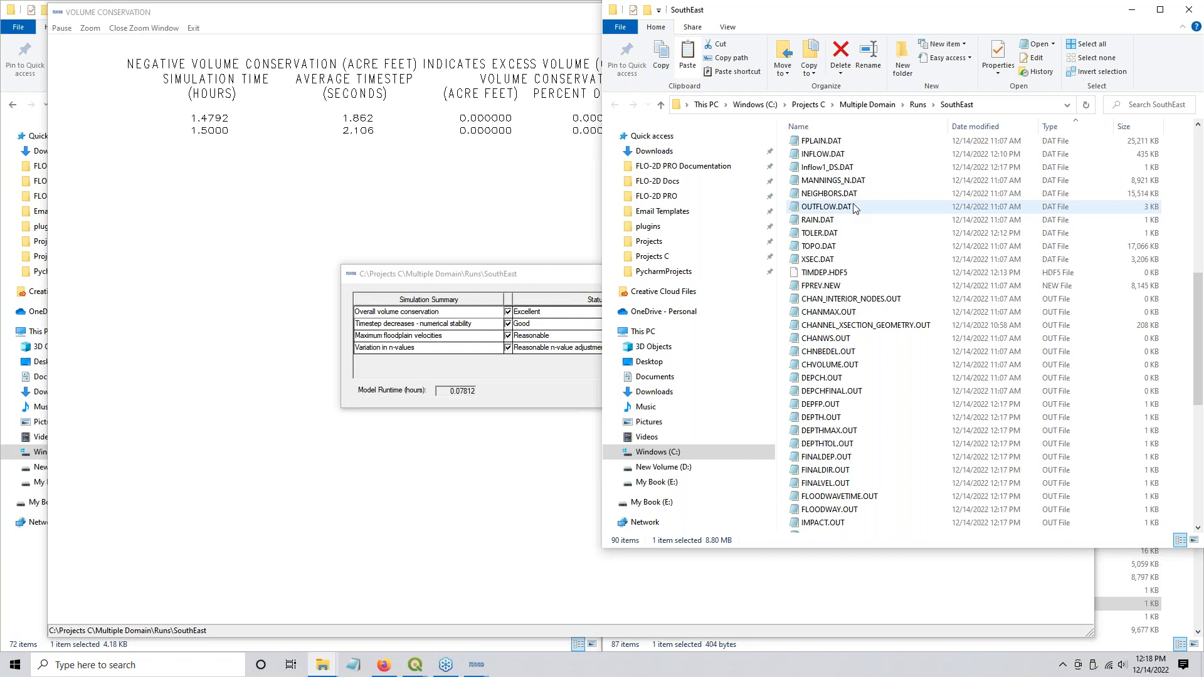
{"action": "left_click", "coordinate": [518, 393]}
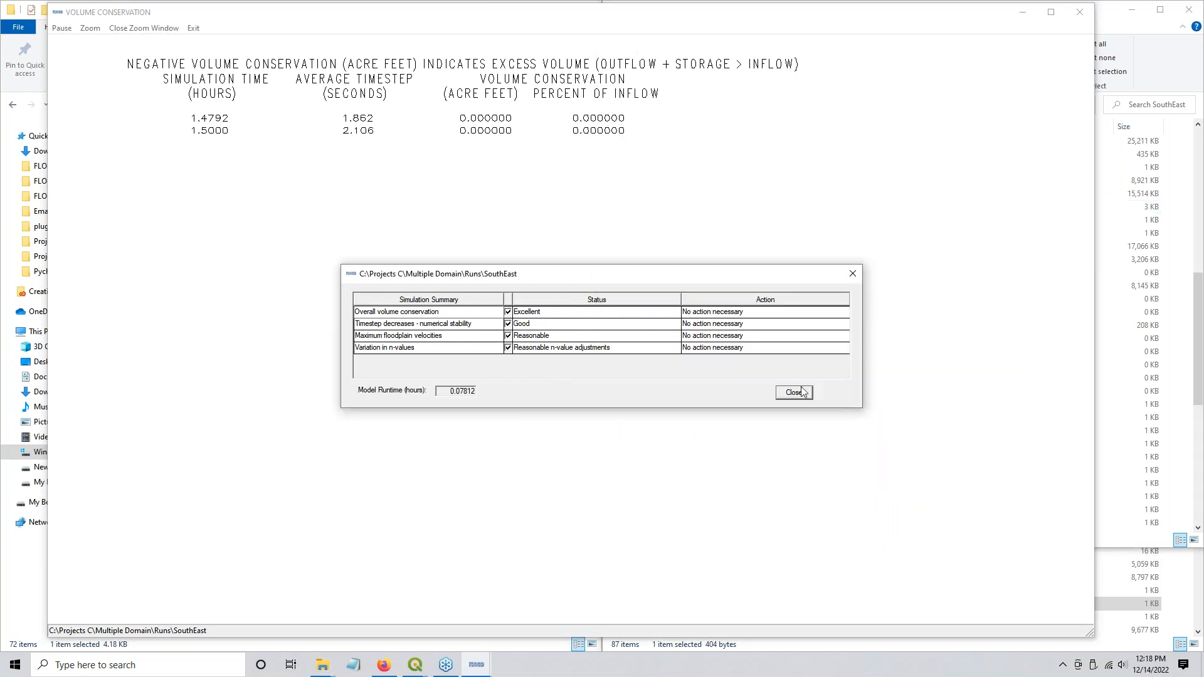
{"action": "left_click", "coordinate": [800, 391]}
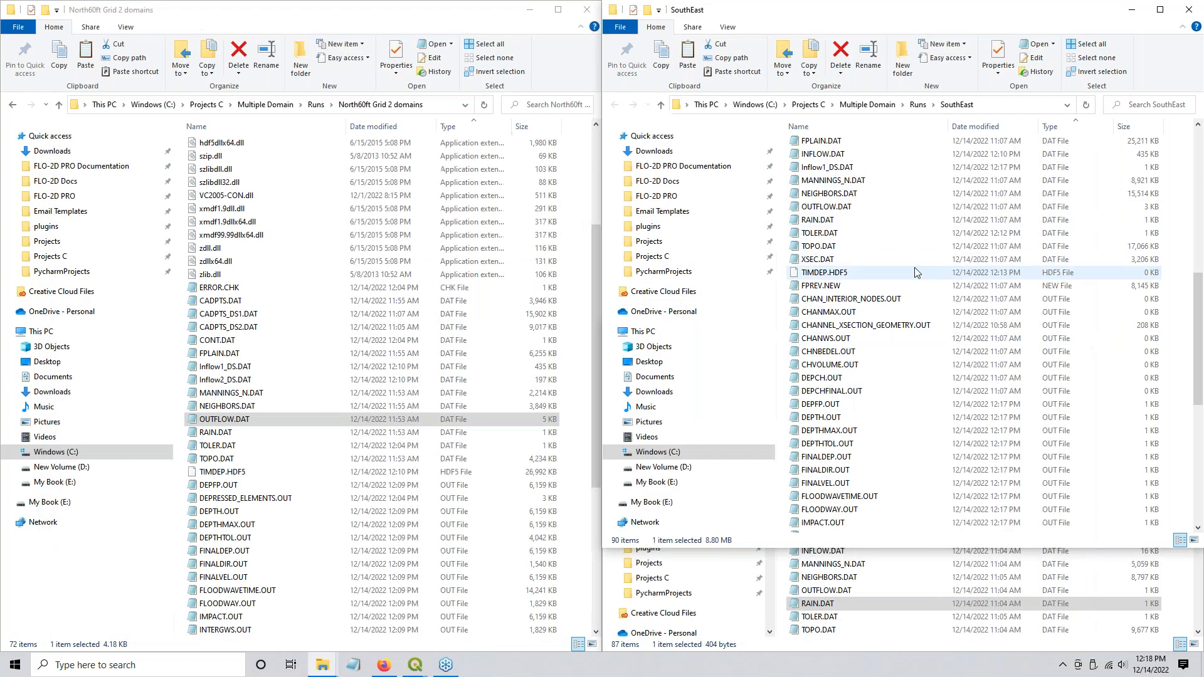
Step: Open Inflow1_DS.DAT from the SouthEast folder and examine its first inflow hydrographs
{"action": "left_click", "coordinate": [841, 170]}
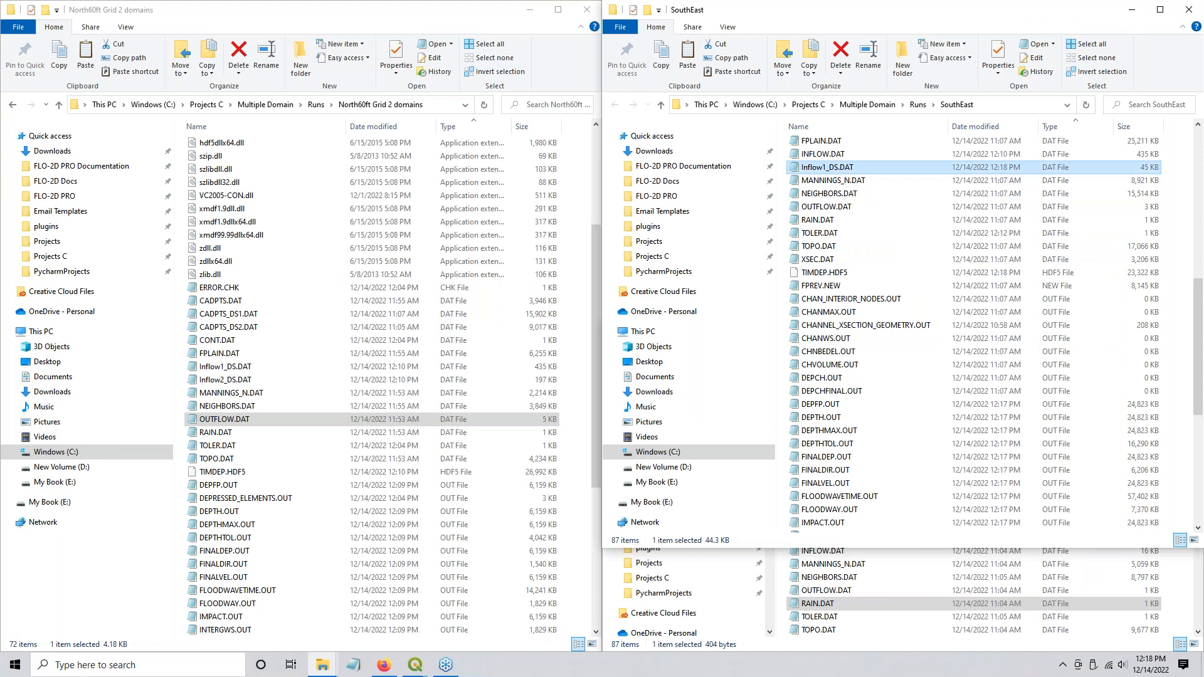
{"action": "left_click_drag", "start_coordinate": [381, 177], "coordinate": [162, 108]}
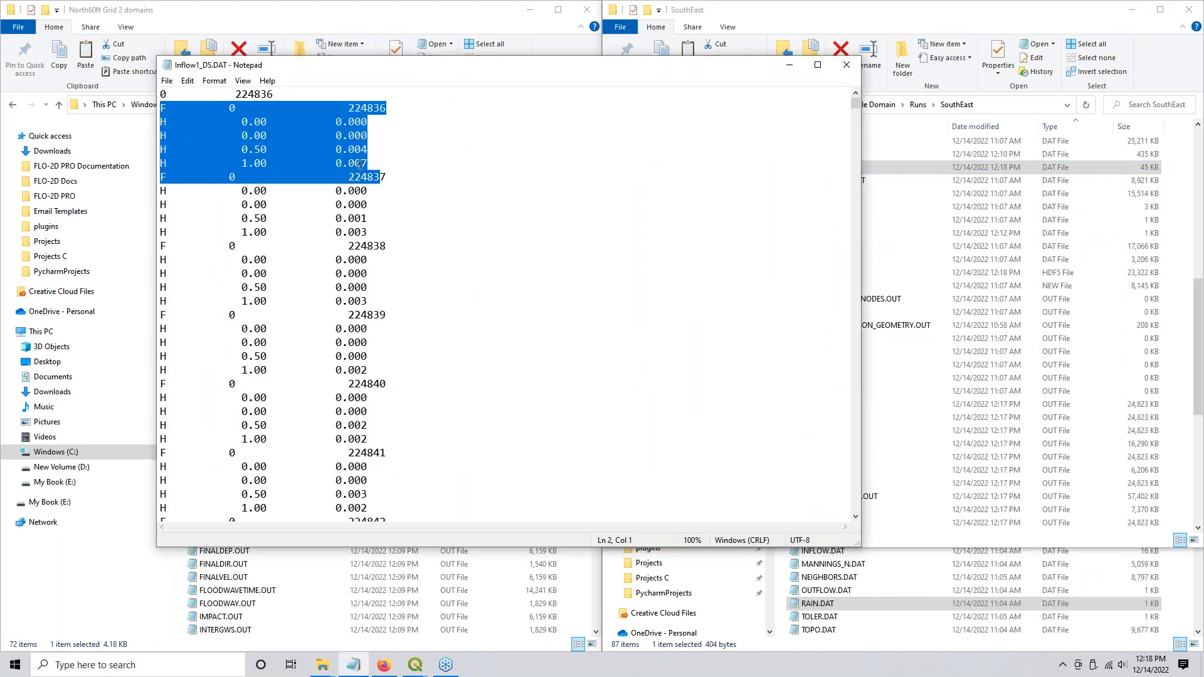
{"action": "left_click", "coordinate": [359, 164]}
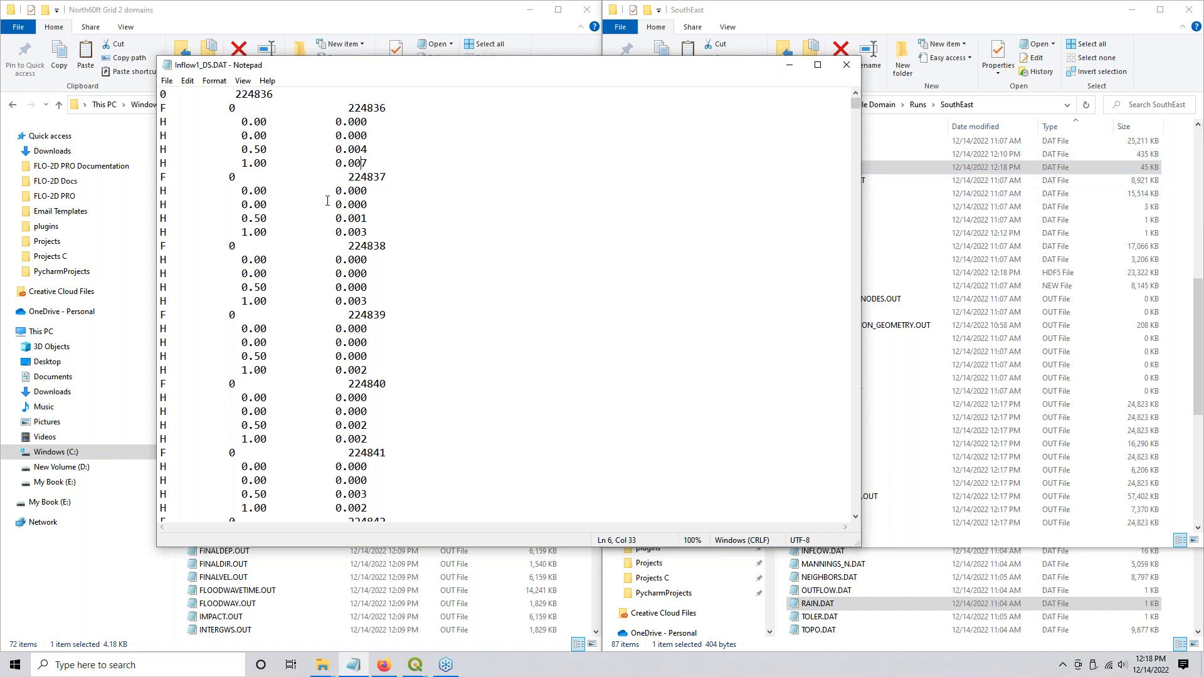
{"action": "left_click_drag", "start_coordinate": [259, 70], "coordinate": [674, 92]}
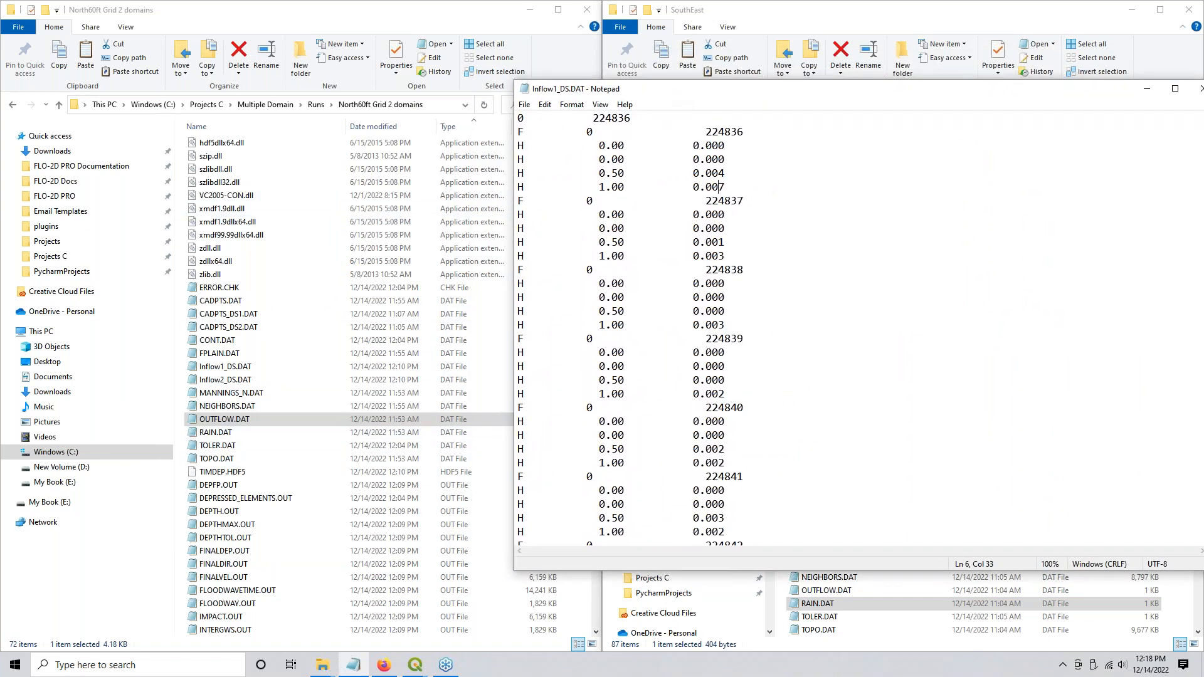
Step: Arrange the SouthWest folder side by side with the SouthEast folder
{"action": "left_click", "coordinate": [330, 669]}
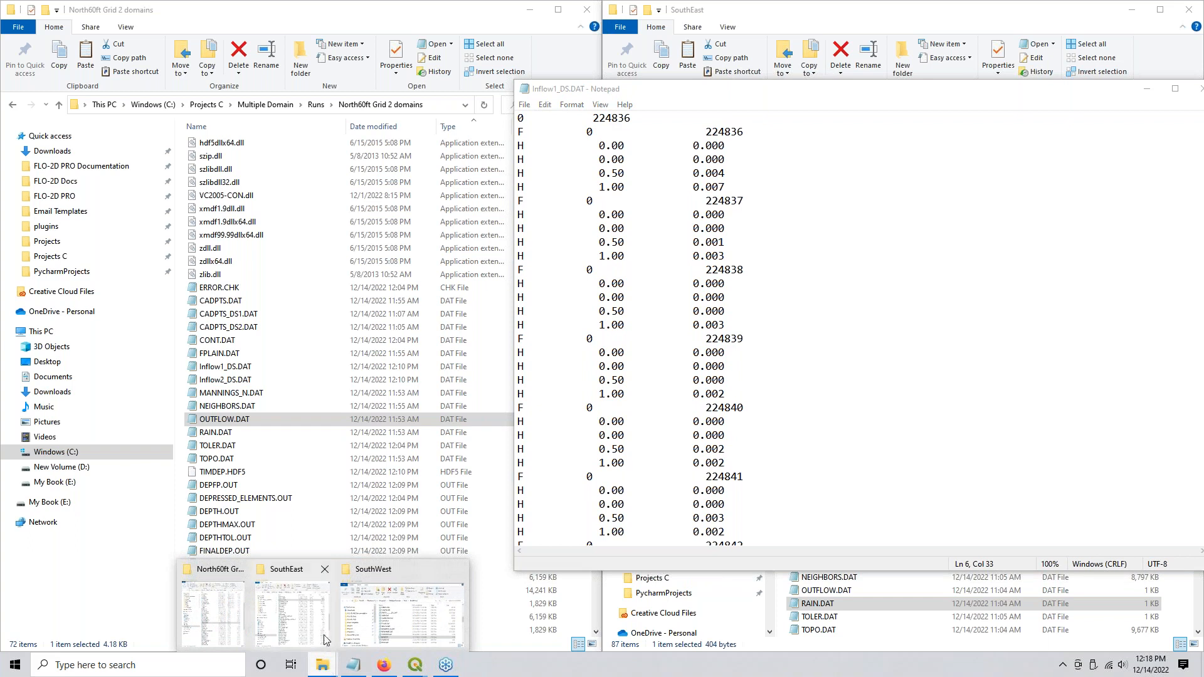
{"action": "left_click", "coordinate": [390, 621]}
{"action": "double_click", "coordinate": [776, 330]}
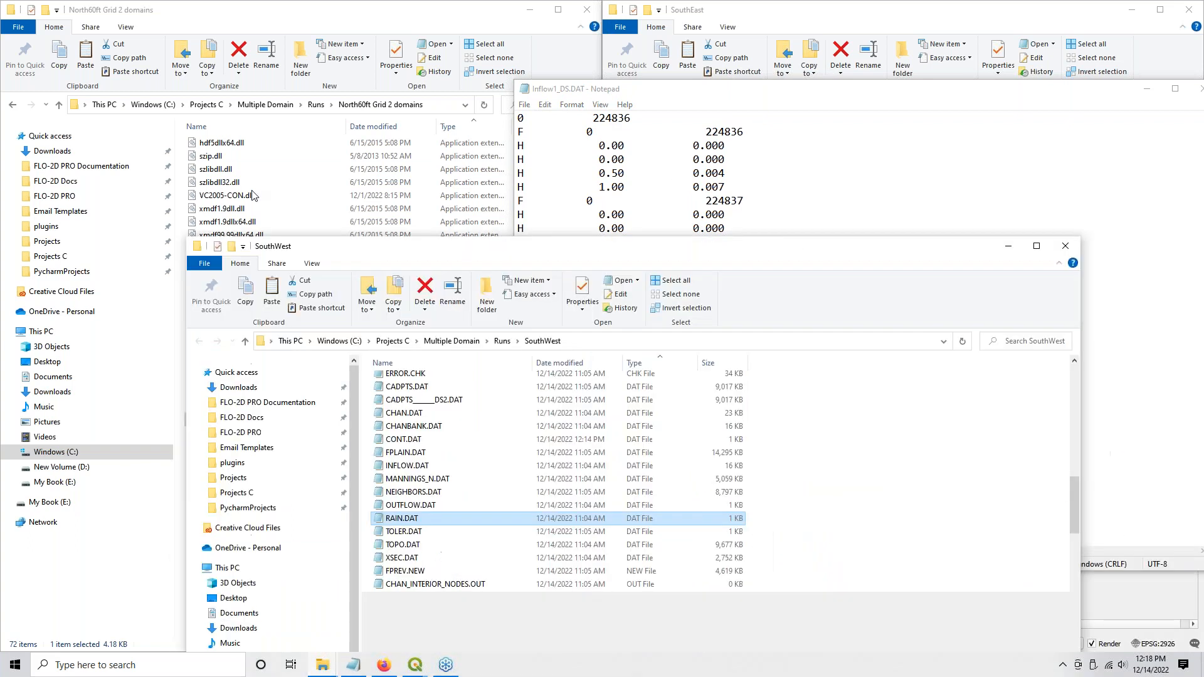
{"action": "left_click_drag", "start_coordinate": [998, 5], "coordinate": [0, 169]}
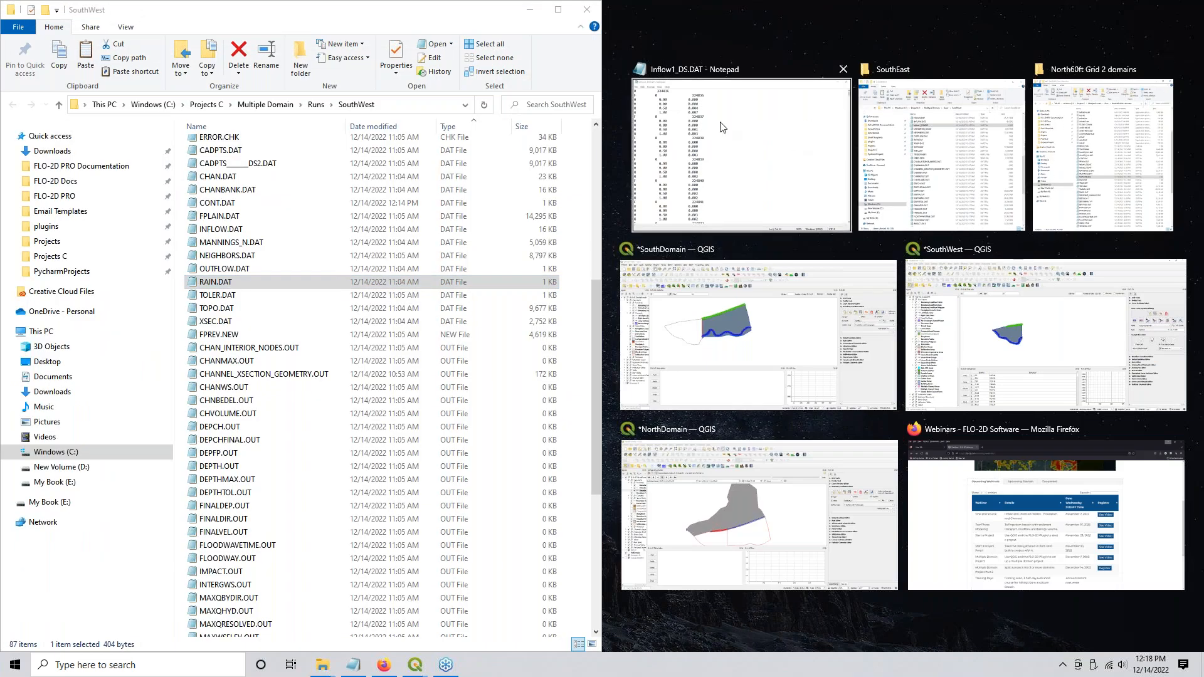
{"action": "left_click", "coordinate": [974, 143]}
Step: Copy the entire contents of the SouthEast Inflow1_DS.DAT file, check its beginning, and close it
{"action": "double_click", "coordinate": [875, 165]}
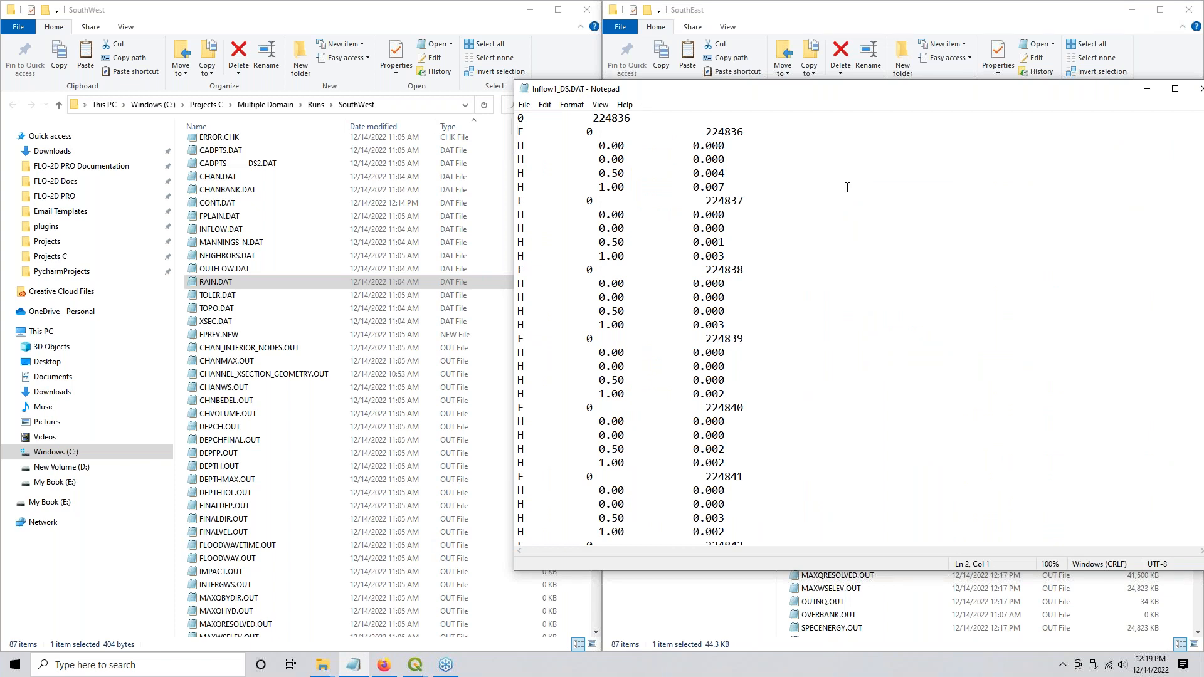
{"action": "key", "text": "ctrl+a"}
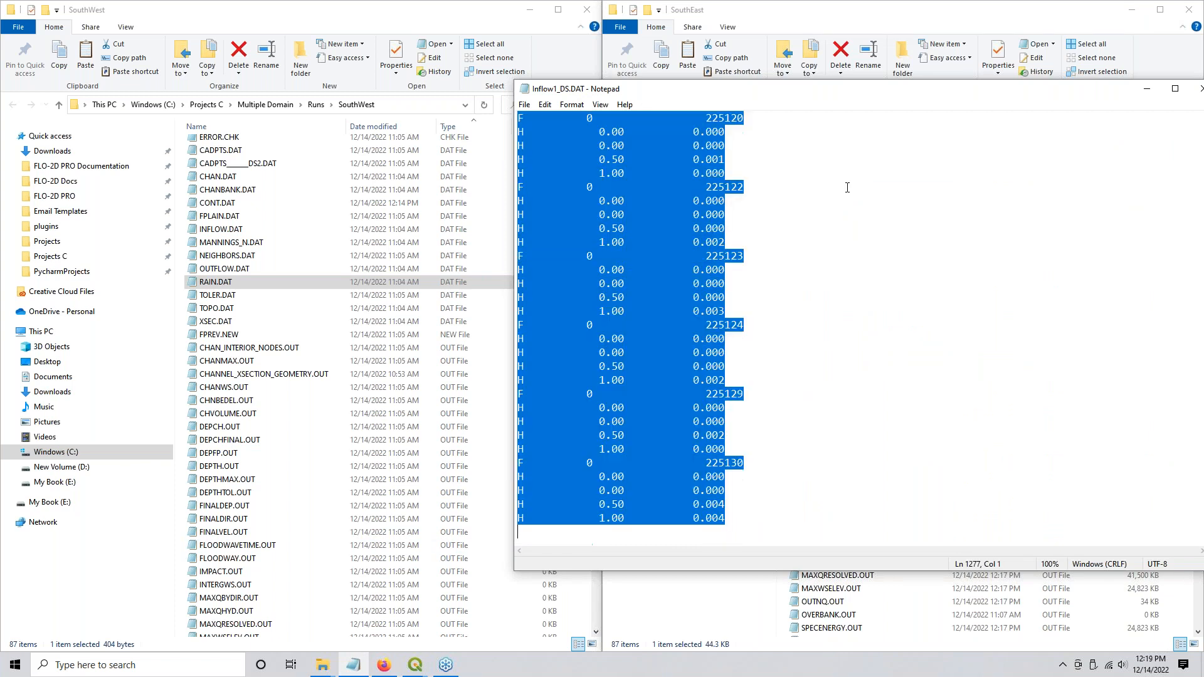
{"action": "key", "text": "ctrl+c"}
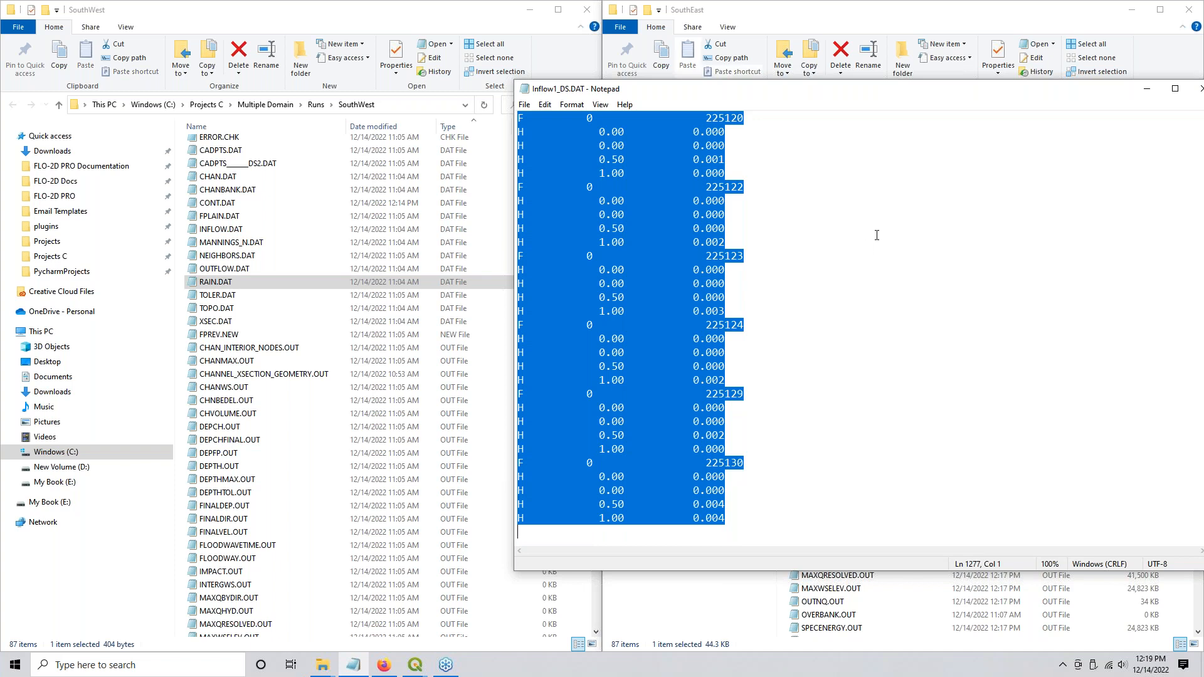
{"action": "left_click", "coordinate": [877, 233]}
{"action": "left_click_drag", "start_coordinate": [940, 89], "coordinate": [762, 99]}
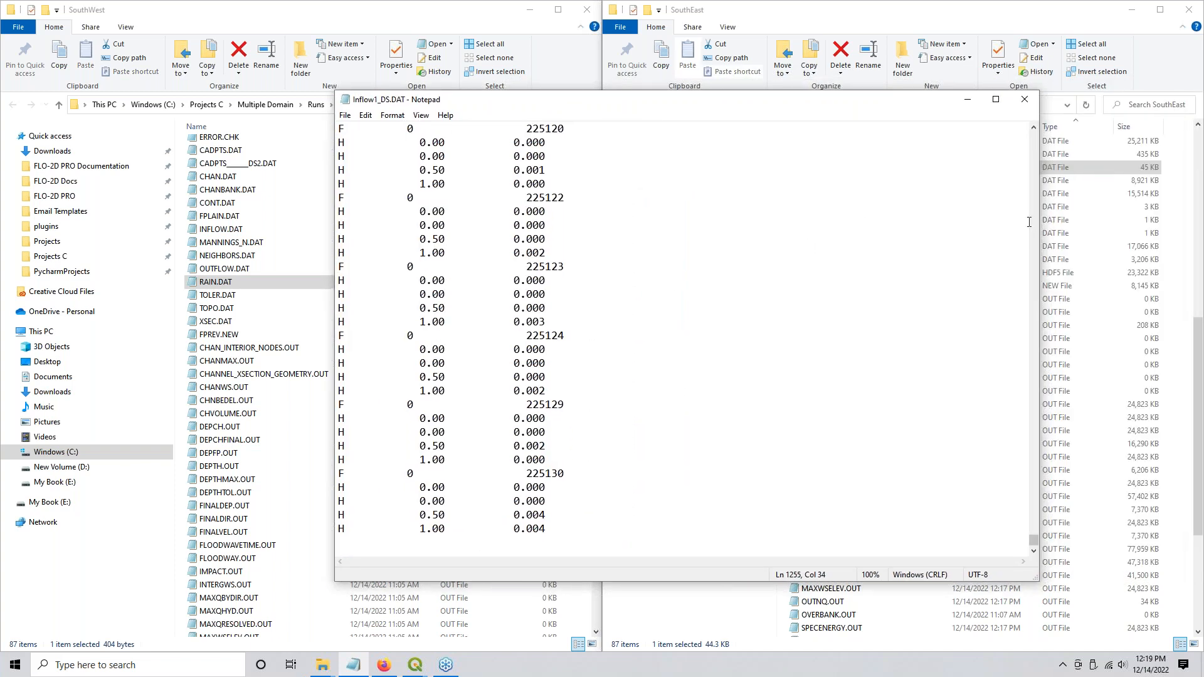
{"action": "left_click_drag", "start_coordinate": [1036, 540], "coordinate": [966, 126]}
{"action": "key", "text": "ctrl"}
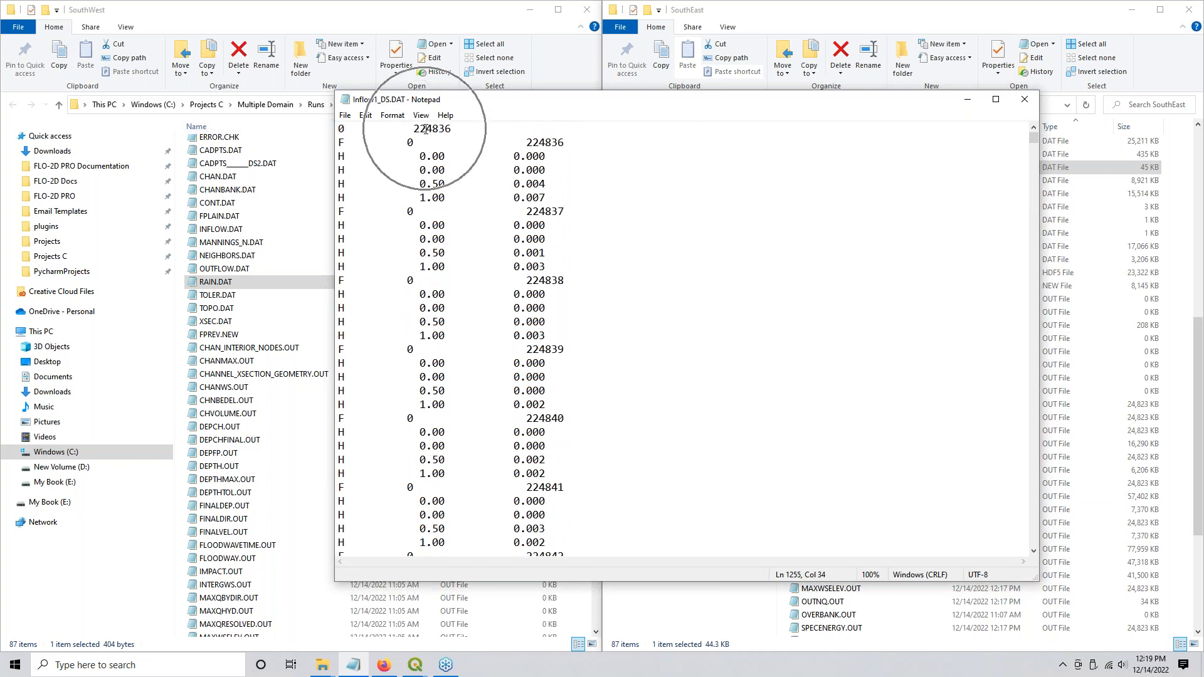
{"action": "left_click", "coordinate": [1022, 101]}
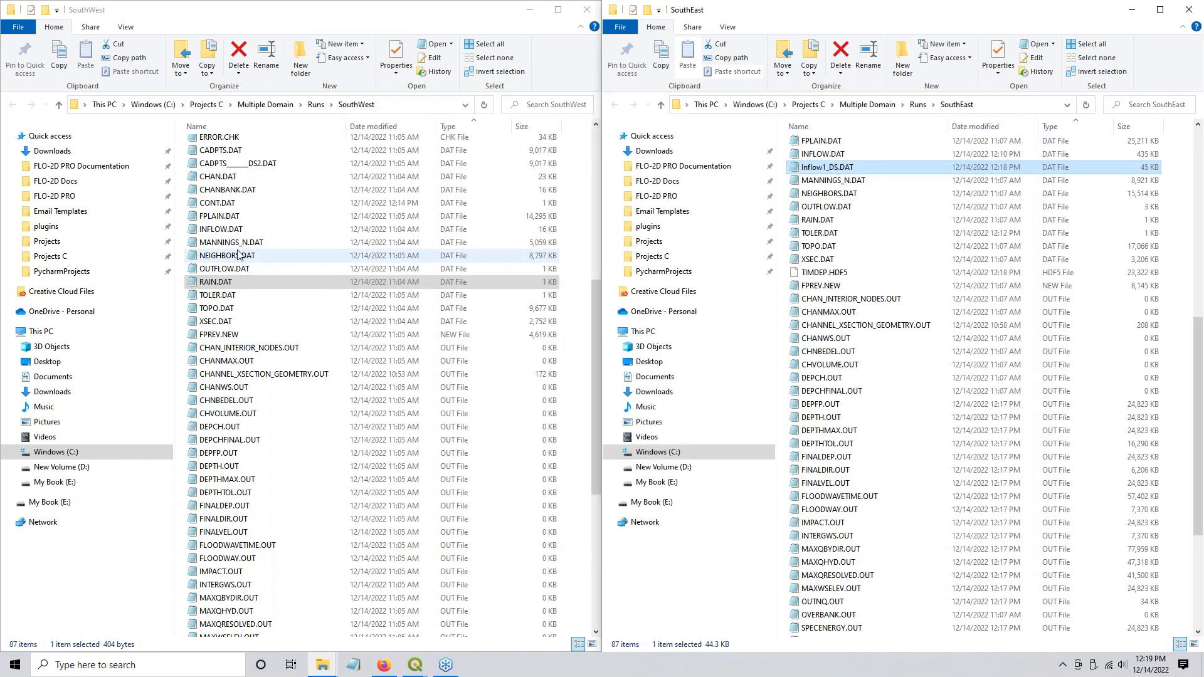
Step: Open the SouthWest INFLOW.DAT and delete the trailing block of inflow node lines ending at 224829
{"action": "left_click", "coordinate": [213, 230]}
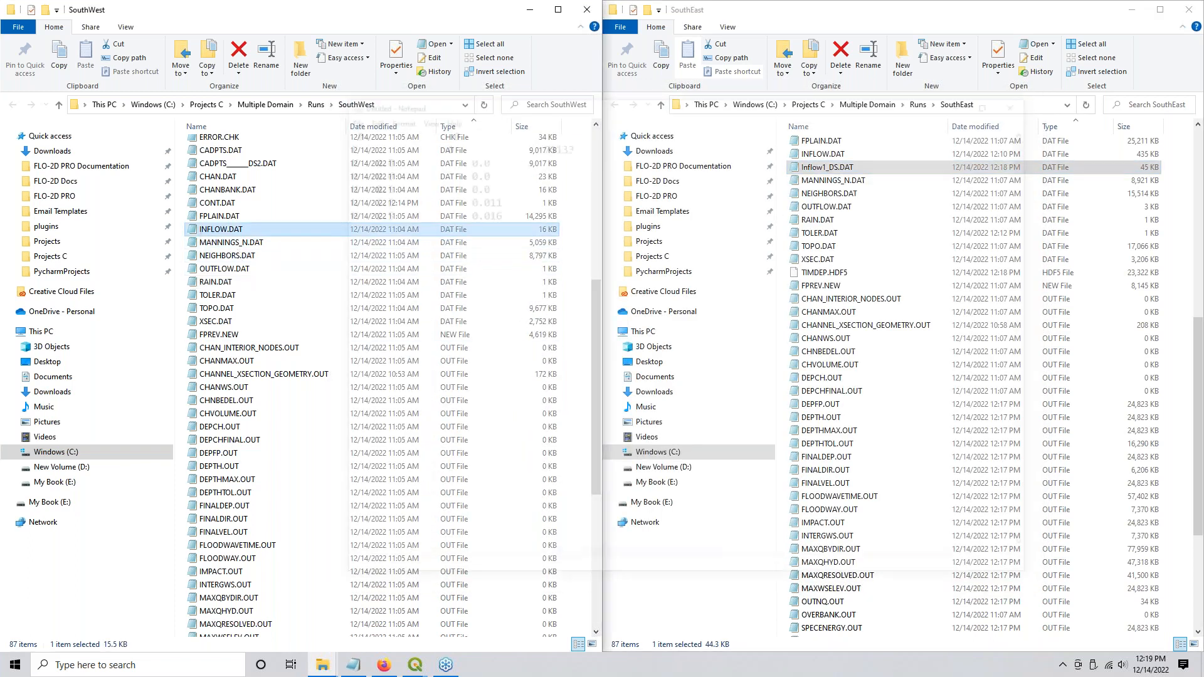
{"action": "double_click", "coordinate": [213, 232]}
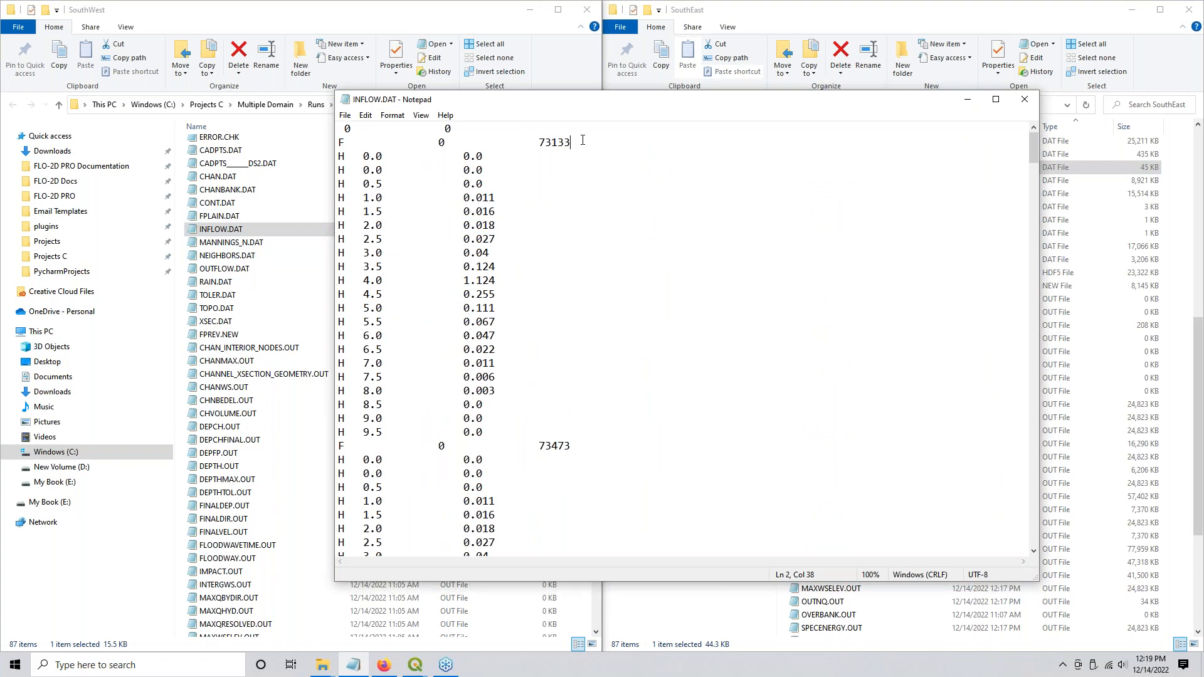
{"action": "key", "text": "ctrl+End"}
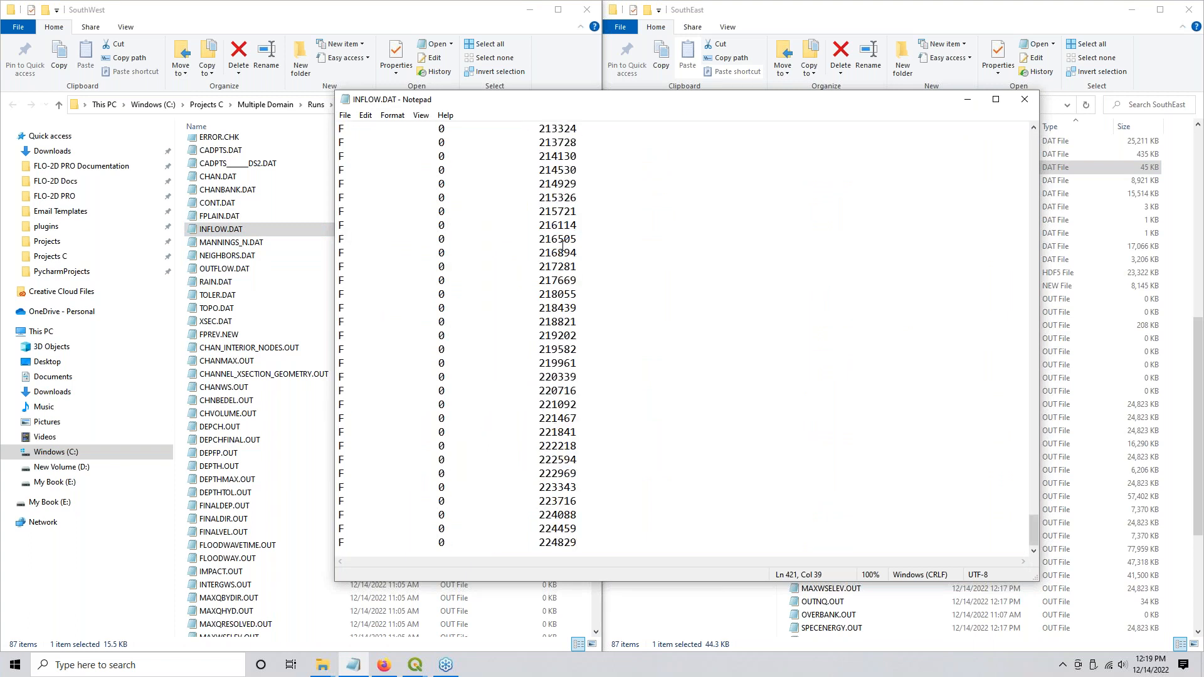
{"action": "scroll", "coordinate": [608, 384], "scroll_direction": "up", "scroll_amount": 20}
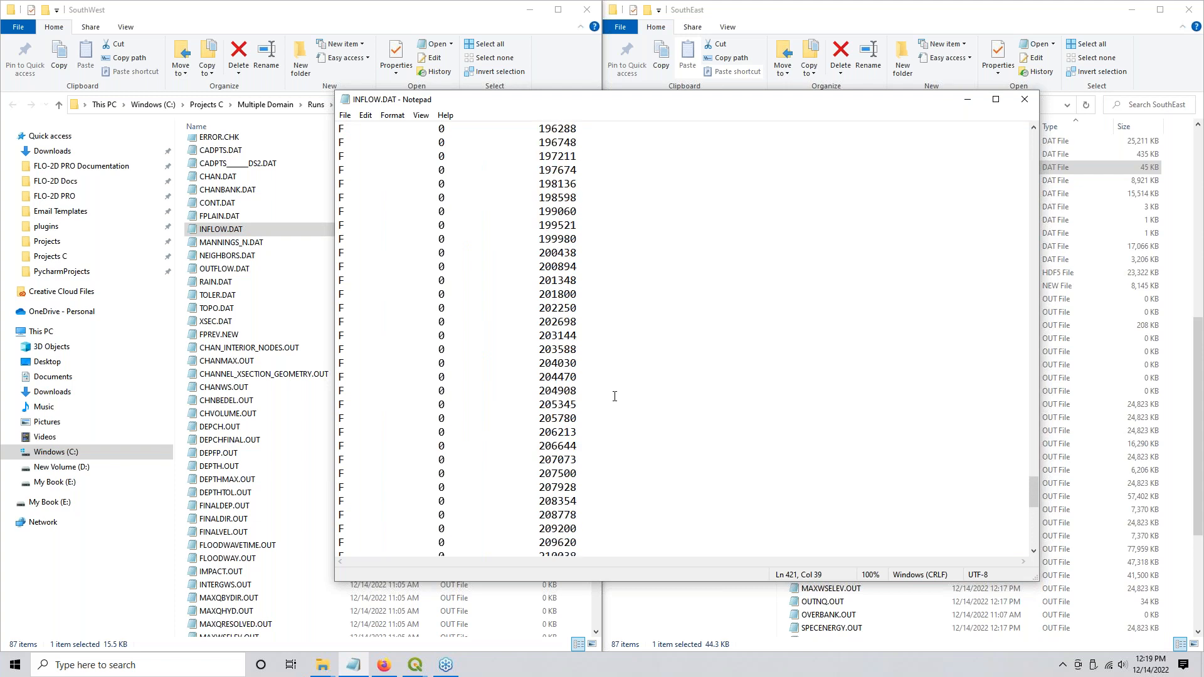
{"action": "scroll", "coordinate": [608, 394], "scroll_direction": "up", "scroll_amount": 20}
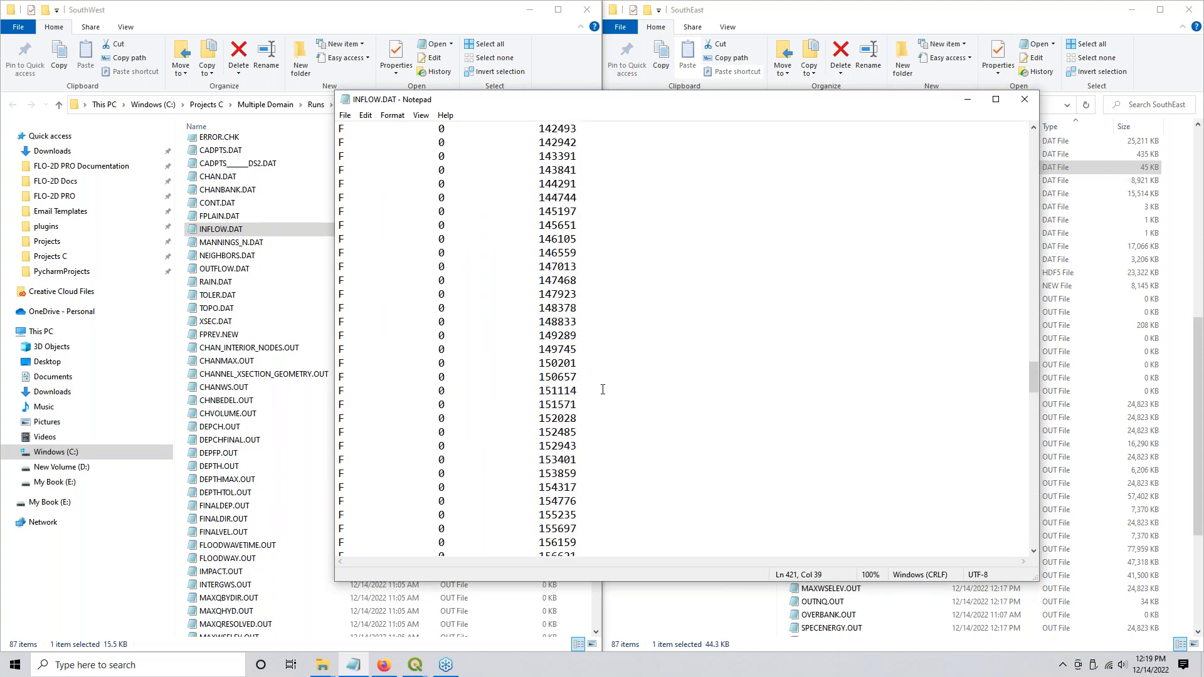
{"action": "scroll", "coordinate": [600, 388], "scroll_direction": "up", "scroll_amount": 16}
{"action": "left_click_drag", "start_coordinate": [1030, 312], "coordinate": [1030, 303]}
{"action": "left_click_drag", "start_coordinate": [342, 252], "coordinate": [664, 603]}
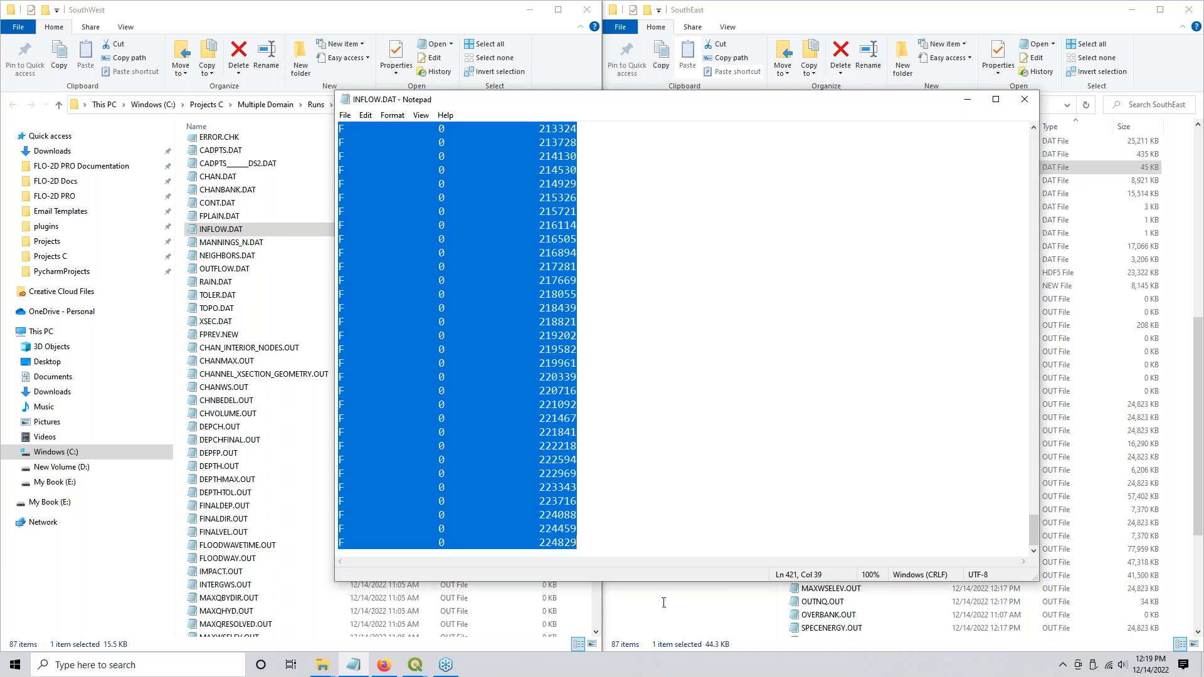
{"action": "key", "text": "Delete"}
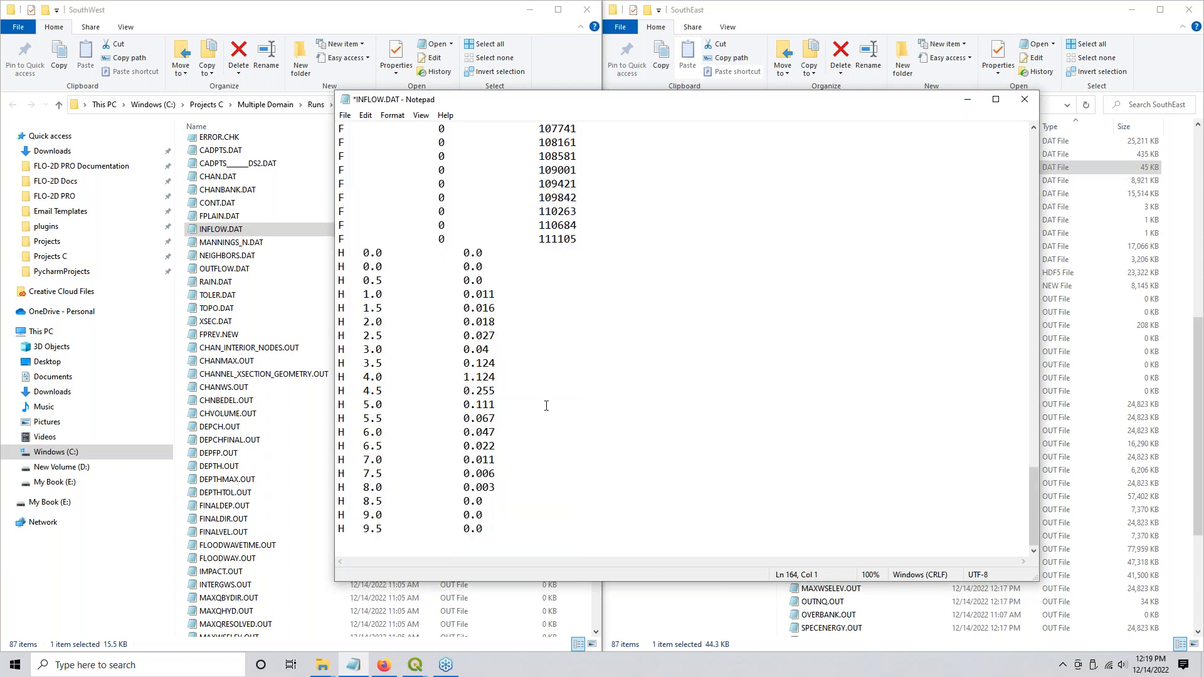
Step: Delete the run of inflow node lines above node 111105 in INFLOW.DAT, keeping the 111105 line with its hydrograph
{"action": "scroll", "coordinate": [437, 244], "scroll_direction": "up", "scroll_amount": 20}
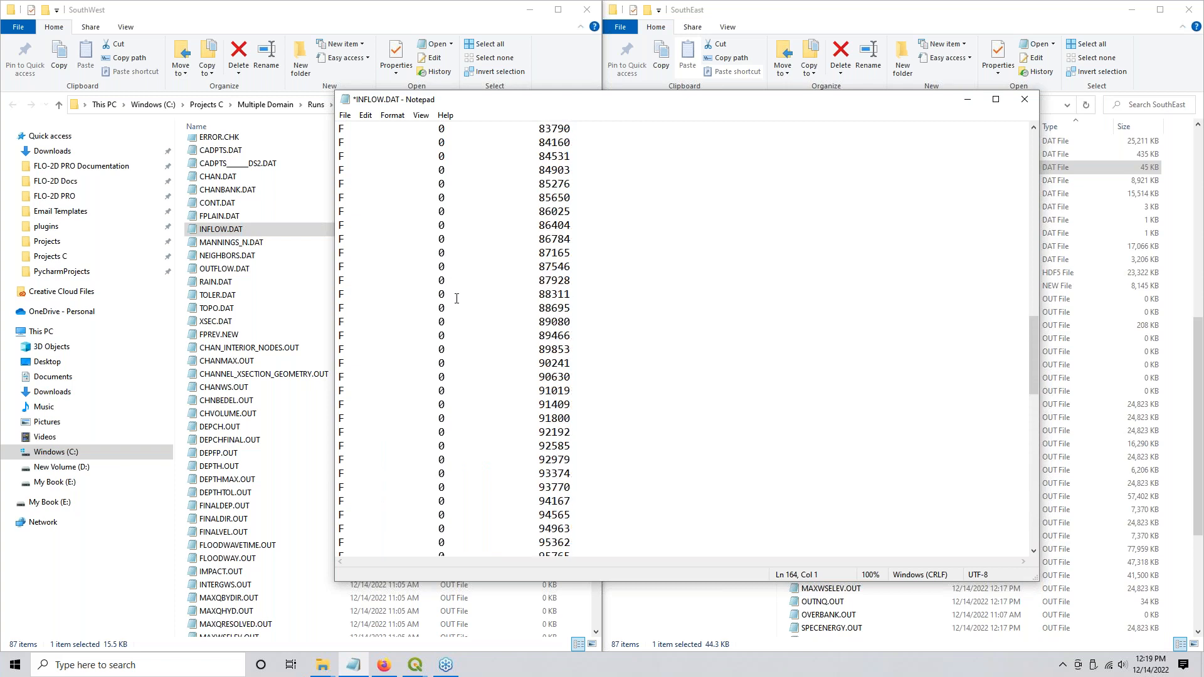
{"action": "scroll", "coordinate": [458, 309], "scroll_direction": "up", "scroll_amount": 8}
{"action": "left_click_drag", "start_coordinate": [342, 323], "coordinate": [650, 487]}
{"action": "scroll", "coordinate": [651, 483], "scroll_direction": "down", "scroll_amount": 16}
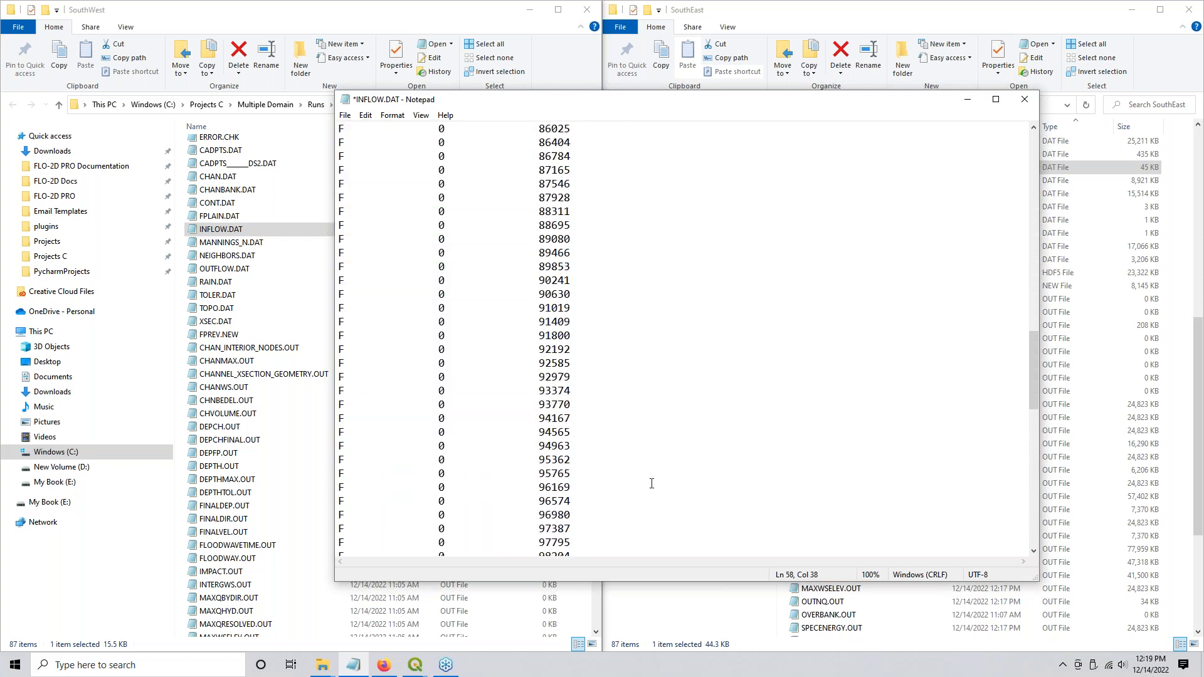
{"action": "scroll", "coordinate": [651, 483], "scroll_direction": "down", "scroll_amount": 14}
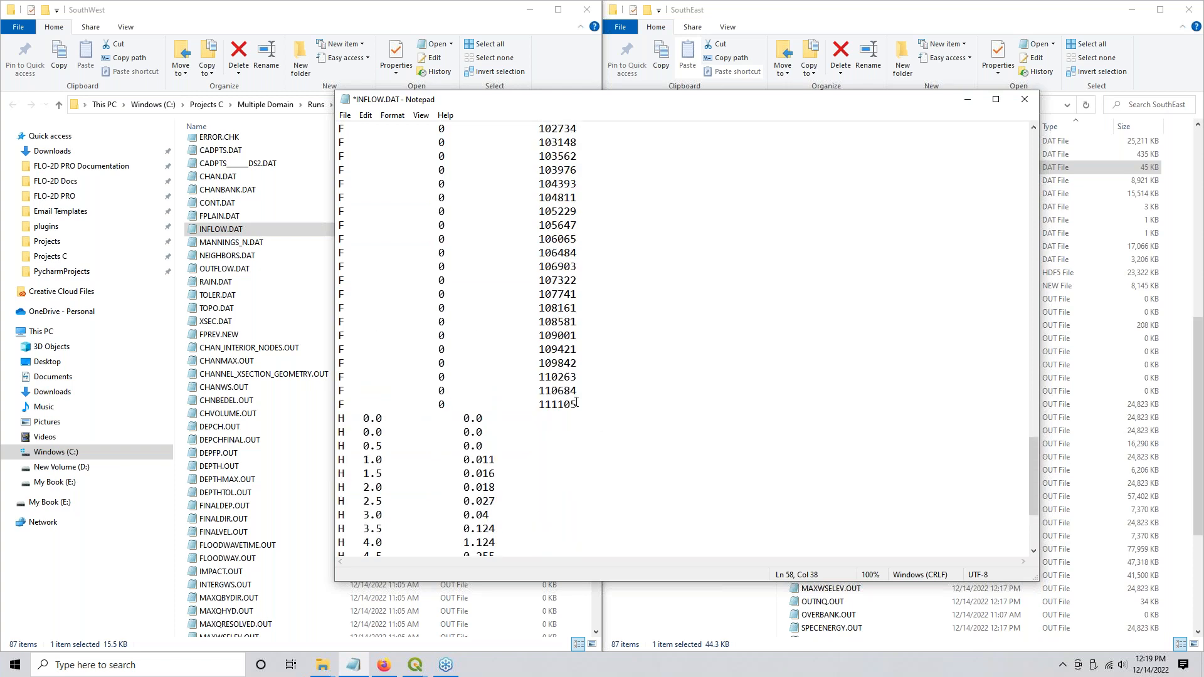
{"action": "left_click", "coordinate": [581, 404], "text": "shift"}
{"action": "key", "text": "Delete"}
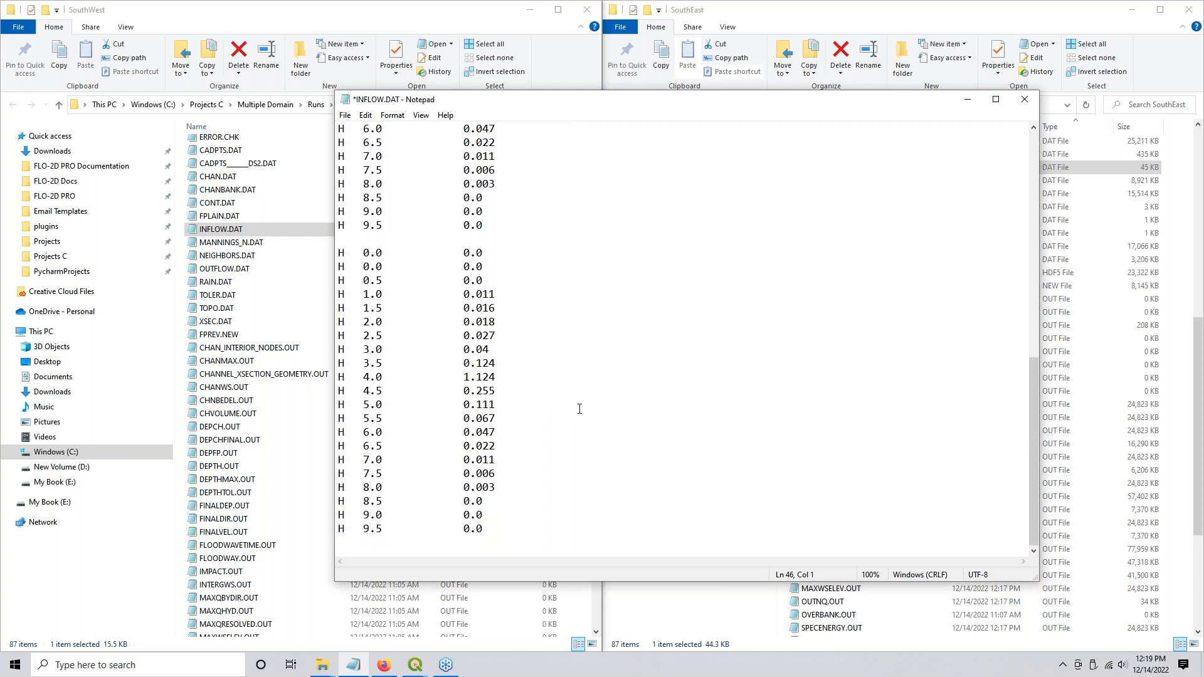
{"action": "key", "text": "ctrl+z"}
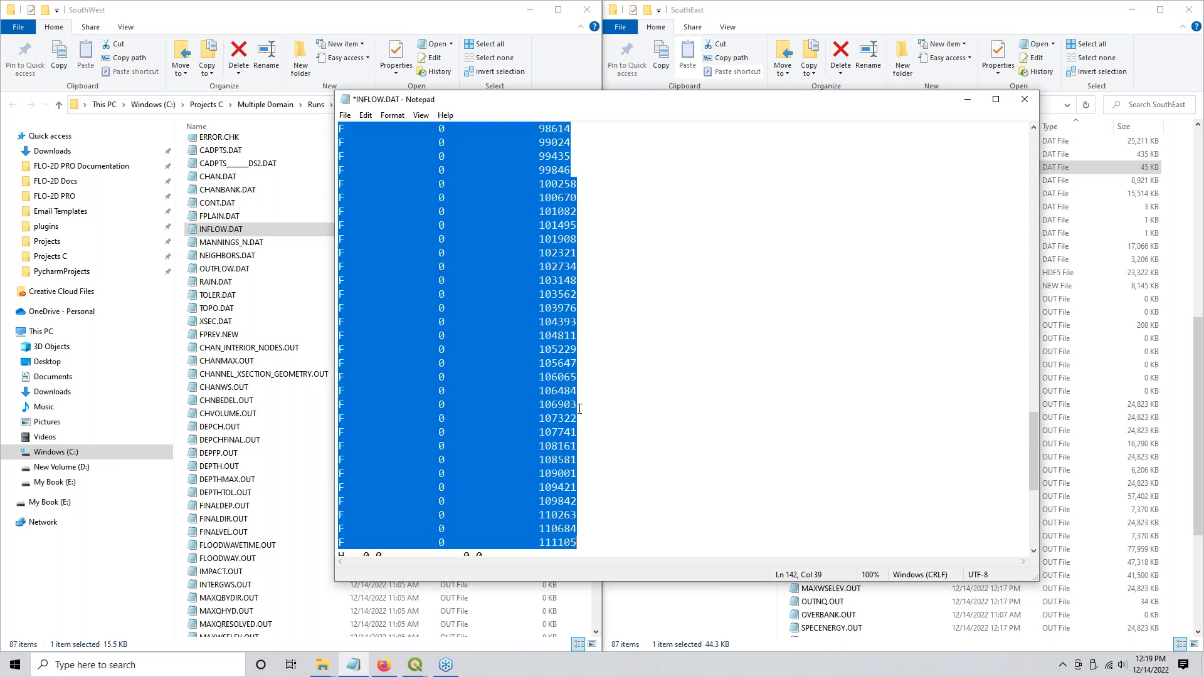
{"action": "left_click", "coordinate": [588, 532], "text": "shift"}
{"action": "key", "text": "Delete"}
{"action": "key", "text": "Delete"}
Step: Paste the copied Inflow1_DS.DAT data at the end of the SouthWest INFLOW.DAT, then save and close the file
{"action": "scroll", "coordinate": [581, 524], "scroll_direction": "up", "scroll_amount": 5}
{"action": "scroll", "coordinate": [1023, 357], "scroll_direction": "up", "scroll_amount": 2}
{"action": "scroll", "coordinate": [1022, 356], "scroll_direction": "up", "scroll_amount": 7}
{"action": "scroll", "coordinate": [1022, 257], "scroll_direction": "down", "scroll_amount": 11}
{"action": "scroll", "coordinate": [1036, 443], "scroll_direction": "up", "scroll_amount": 10}
{"action": "left_click_drag", "start_coordinate": [1033, 251], "coordinate": [993, 555]}
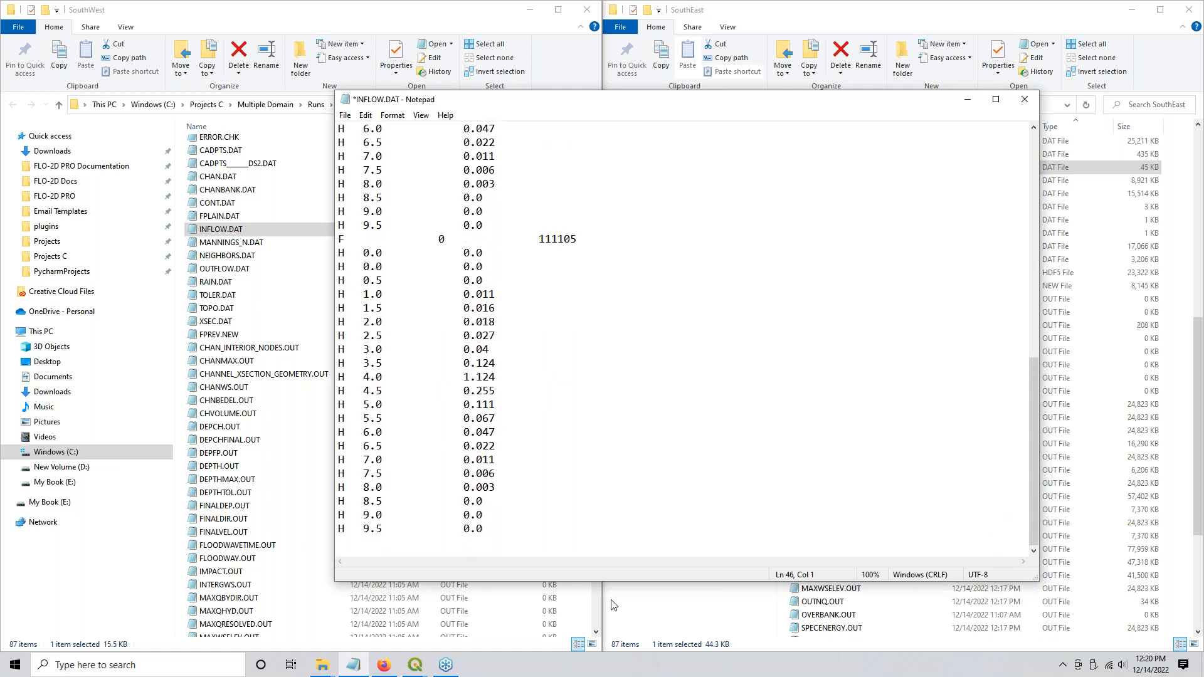
{"action": "key", "text": "Return"}
{"action": "key", "text": "ctrl+v"}
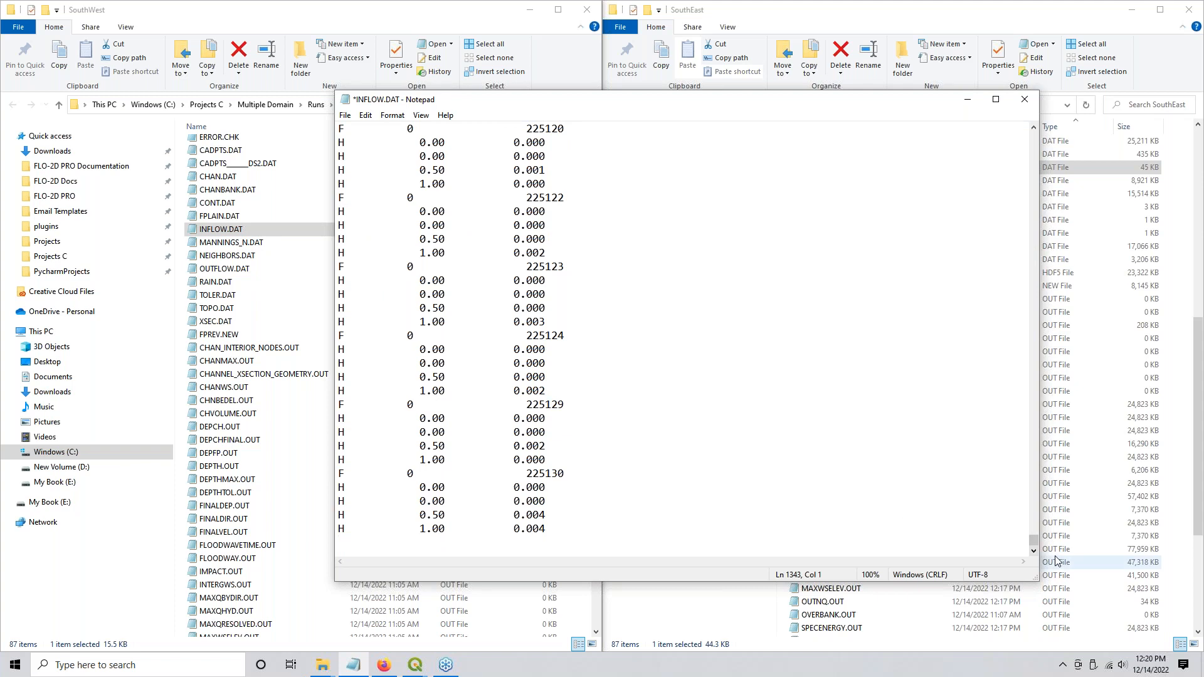
{"action": "left_click_drag", "start_coordinate": [1032, 540], "coordinate": [968, 306]}
{"action": "key", "text": "ctrl+s"}
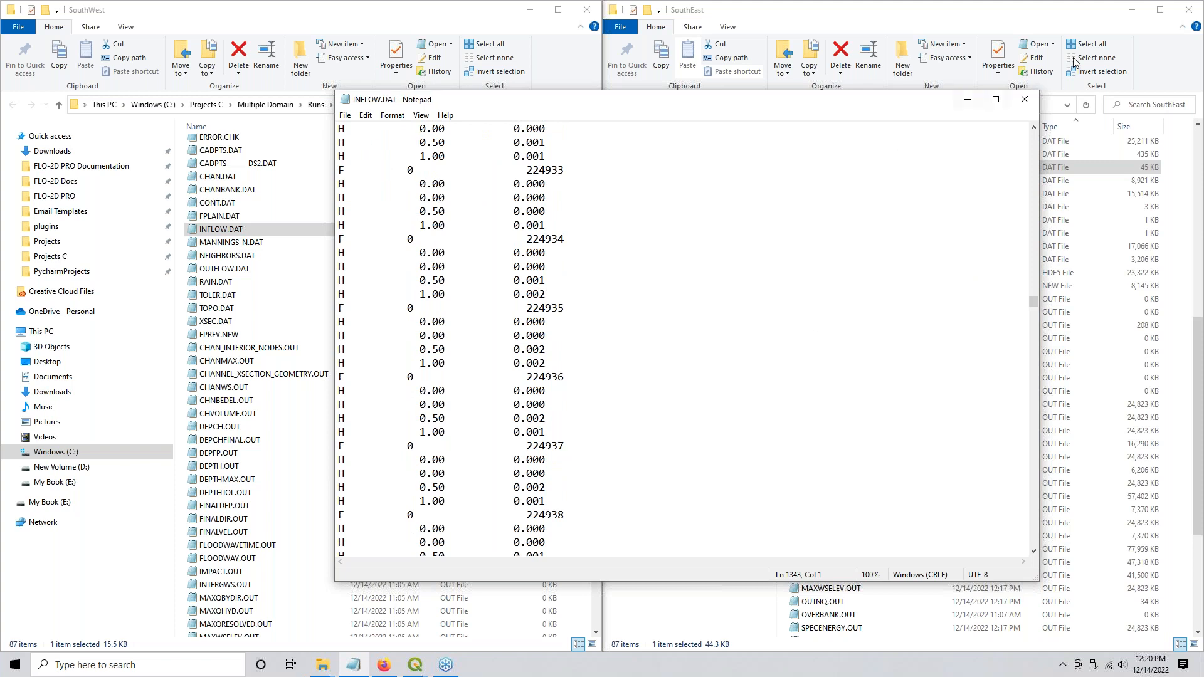
{"action": "left_click", "coordinate": [1025, 99]}
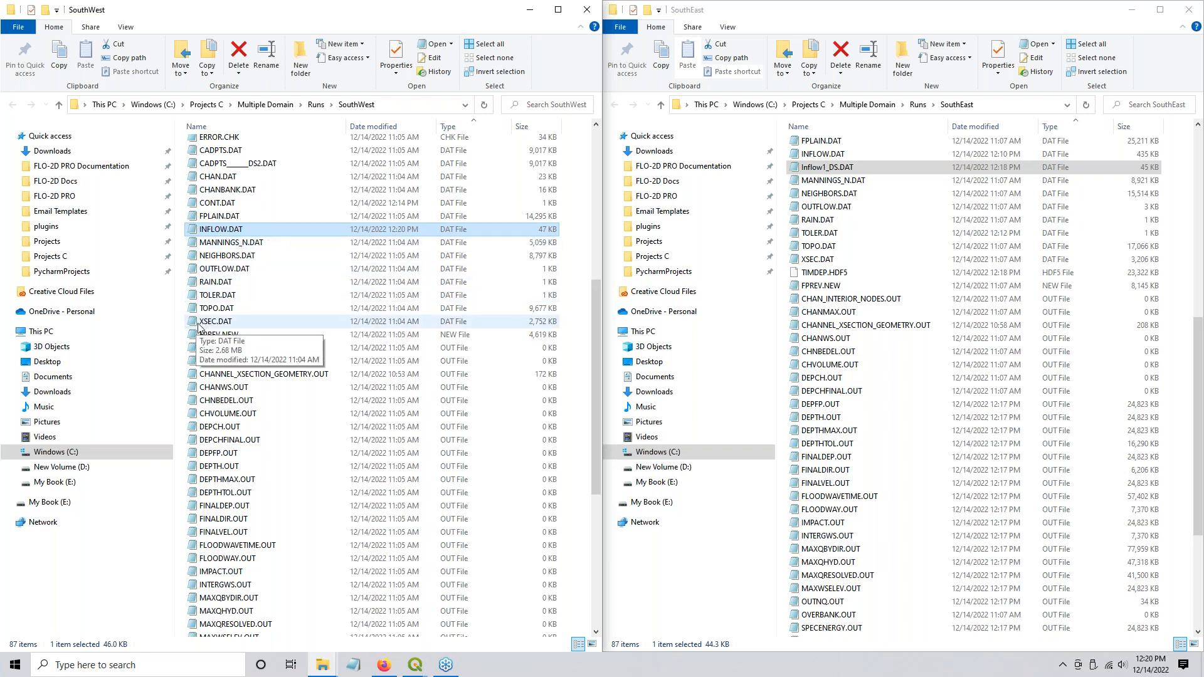
Step: Run FLOPRO.exe from the SouthWest folder to start its simulation, and minimize the volume conservation window
{"action": "scroll", "coordinate": [200, 330], "scroll_direction": "up", "scroll_amount": 3}
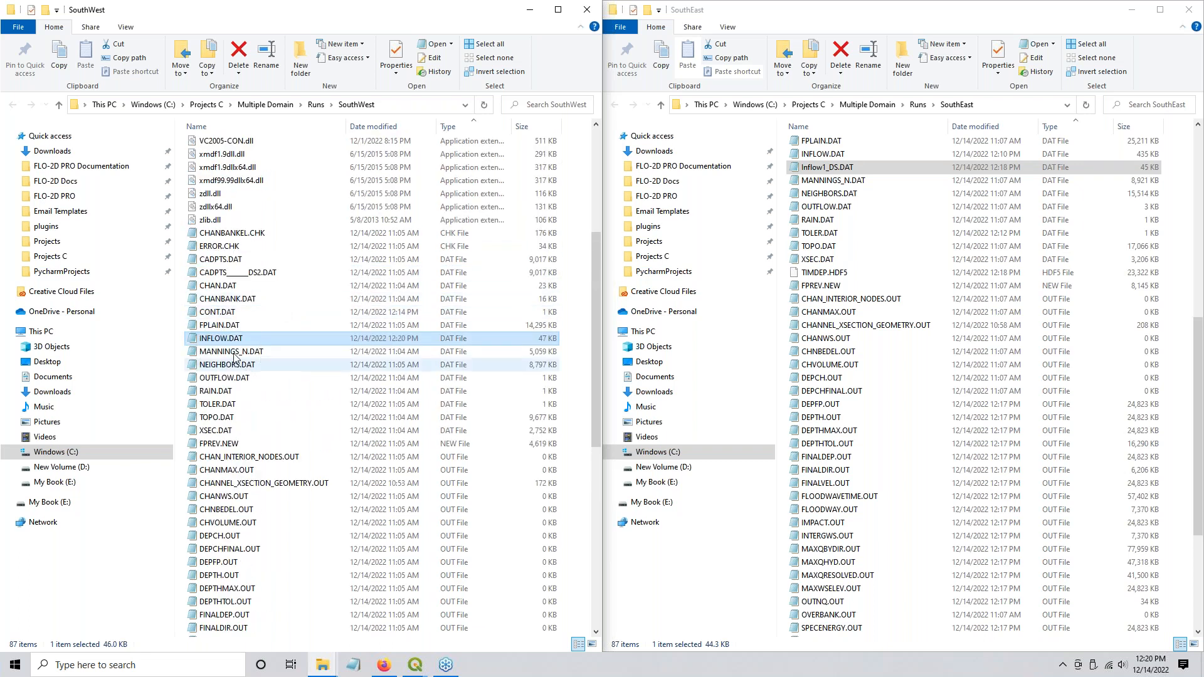
{"action": "scroll", "coordinate": [232, 351], "scroll_direction": "up", "scroll_amount": 6}
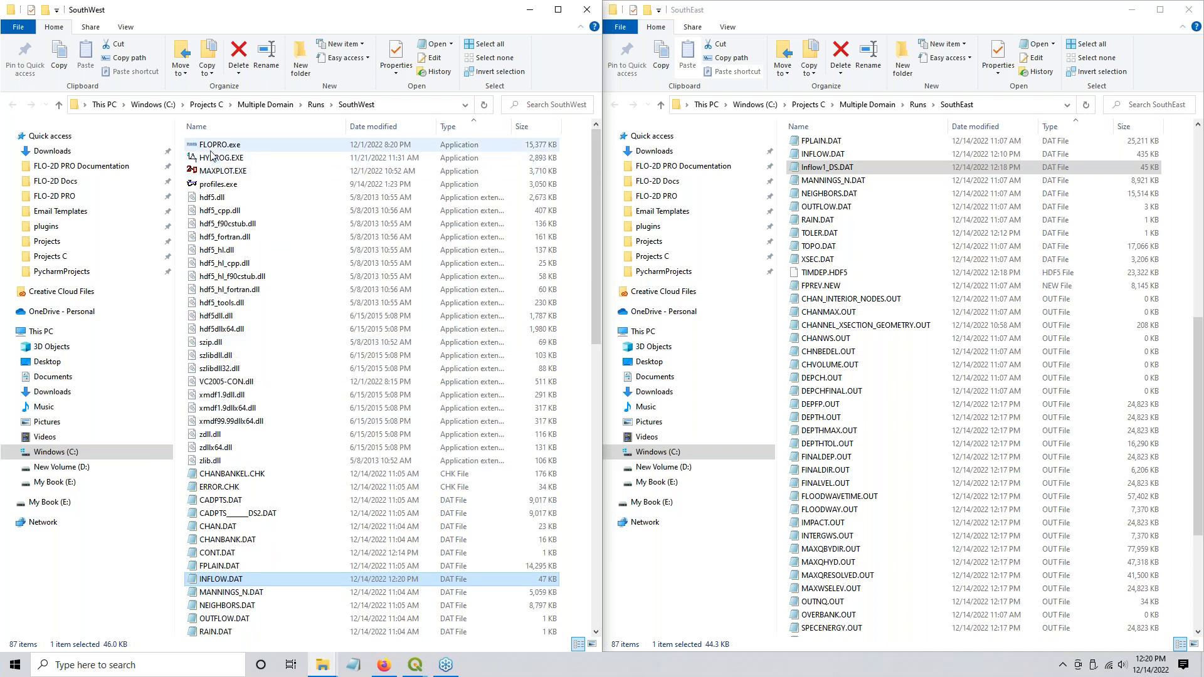
{"action": "scroll", "coordinate": [212, 149], "scroll_direction": "down", "scroll_amount": 6}
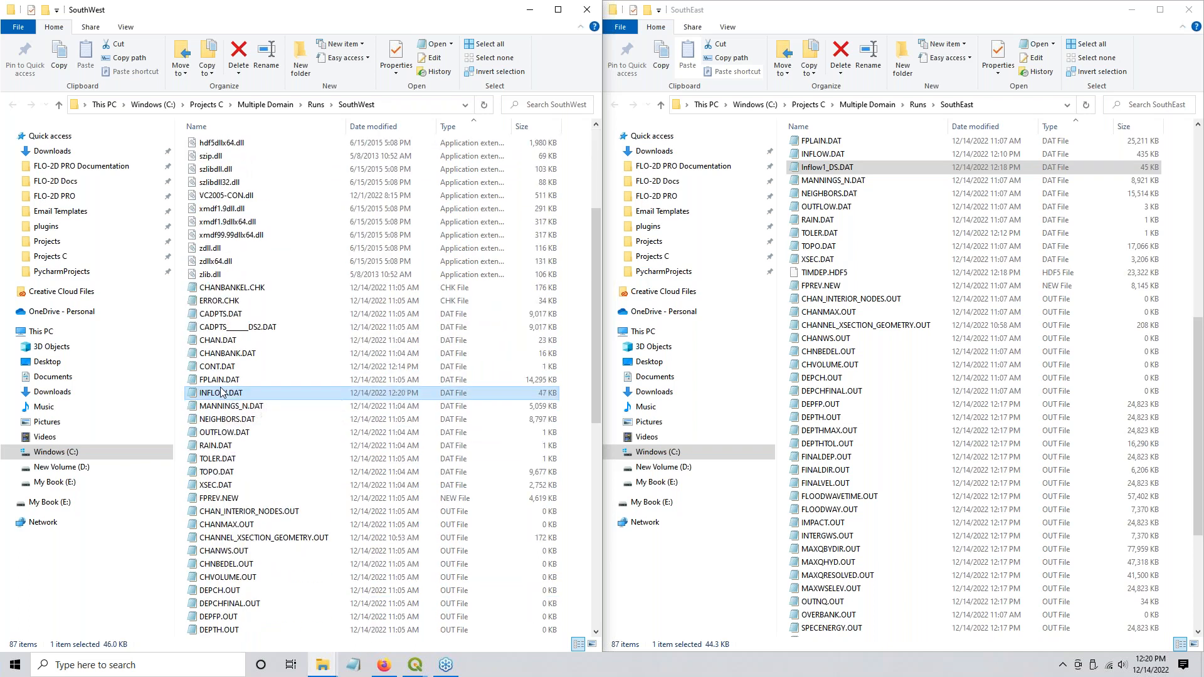
{"action": "scroll", "coordinate": [214, 150], "scroll_direction": "up", "scroll_amount": 6}
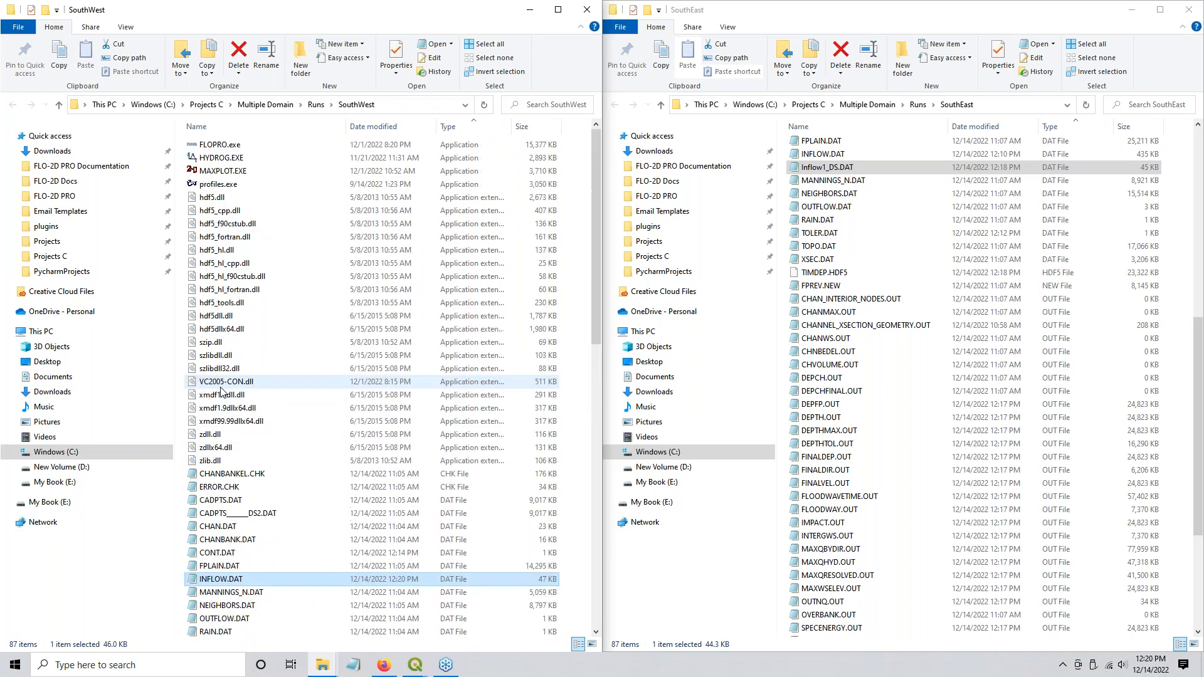
{"action": "double_click", "coordinate": [214, 145]}
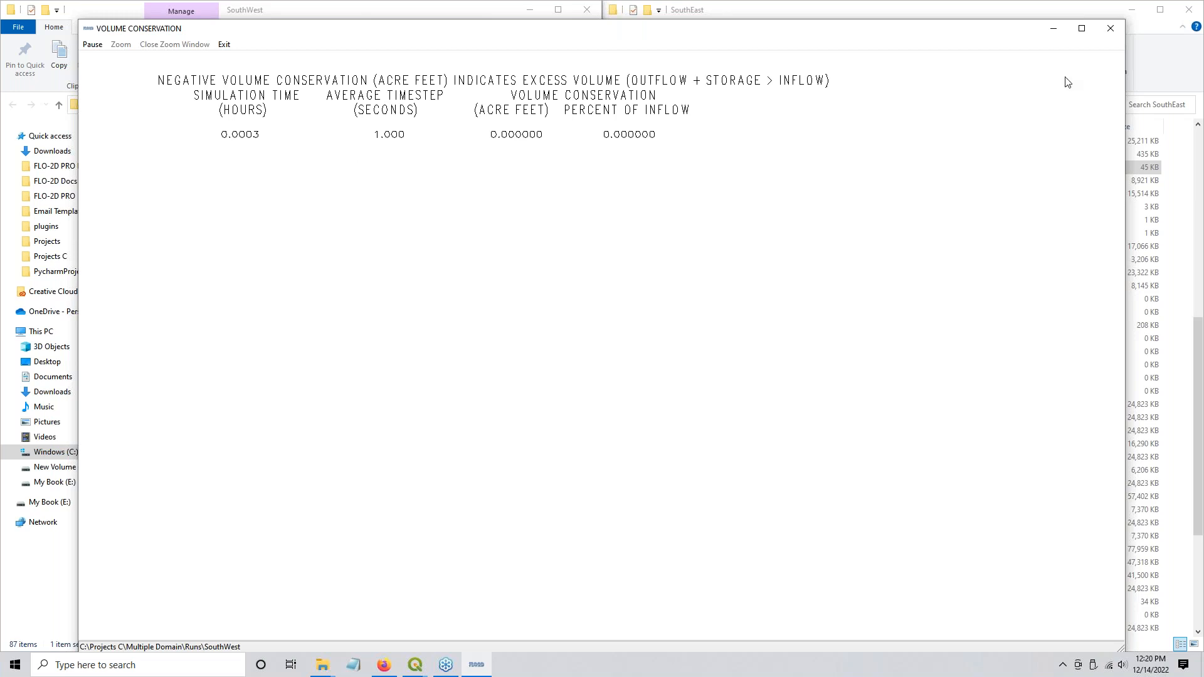
{"action": "left_click", "coordinate": [1053, 29]}
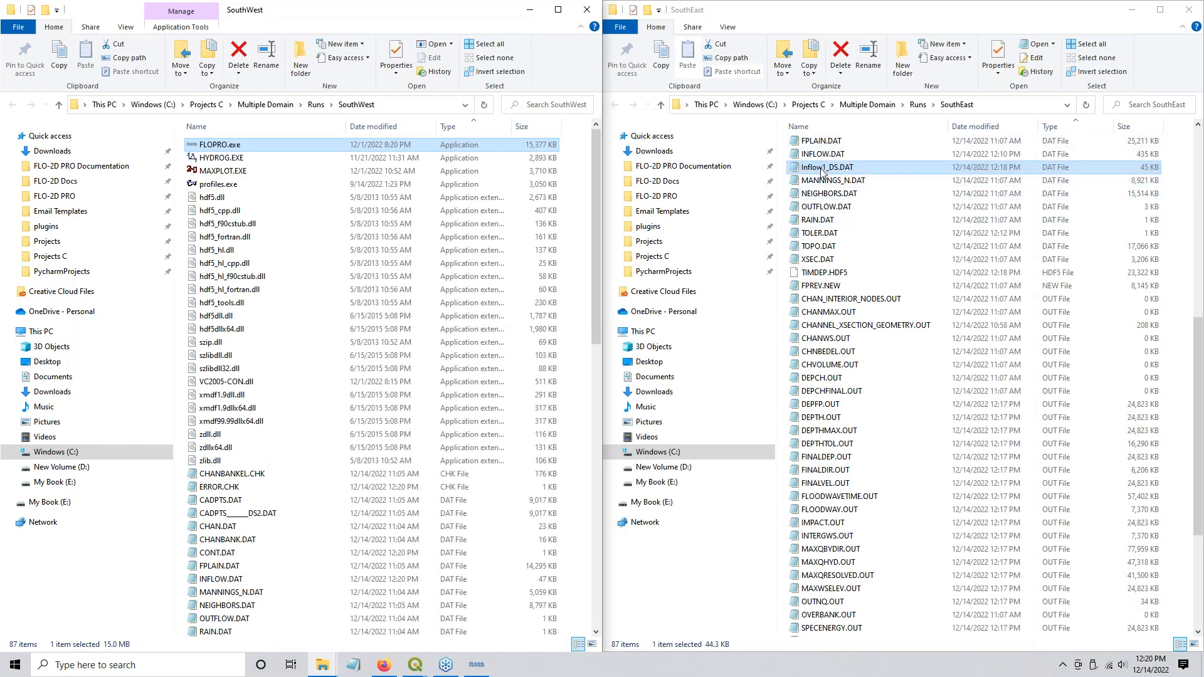
Step: Open the SouthEast INFLOW.DAT, examine its first inflow node lines and hydrographs, and close it
{"action": "scroll", "coordinate": [827, 207], "scroll_direction": "up", "scroll_amount": 2}
{"action": "double_click", "coordinate": [821, 233]}
{"action": "left_click_drag", "start_coordinate": [1032, 140], "coordinate": [951, 143]}
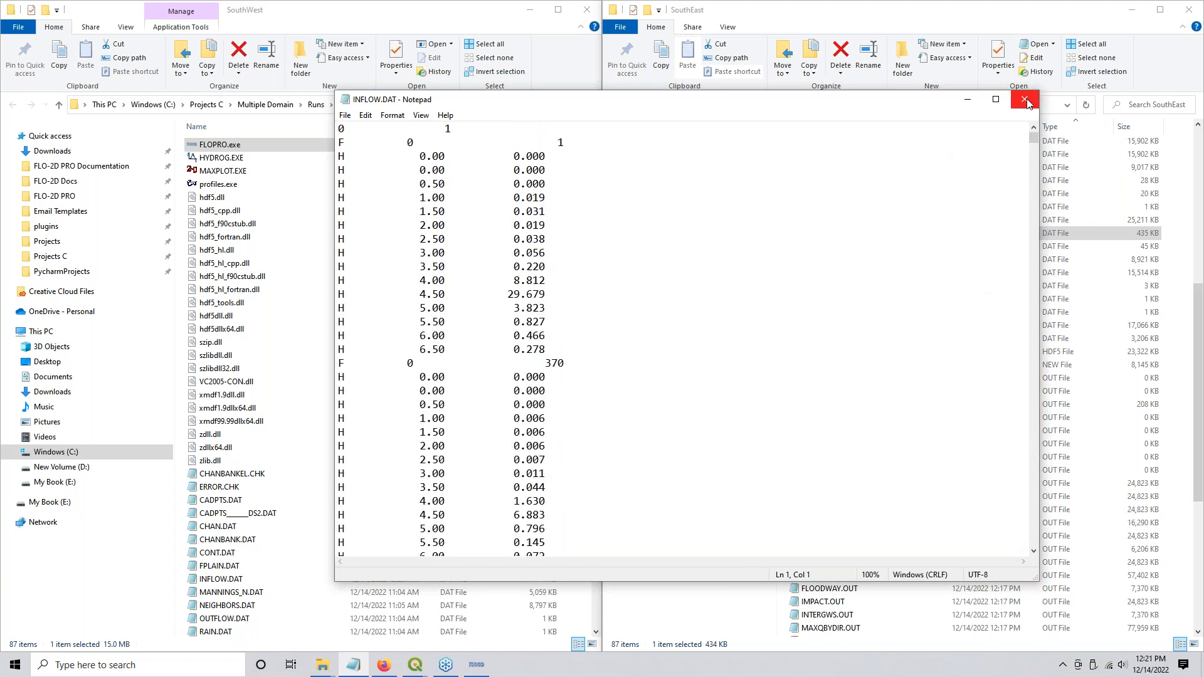
{"action": "double_click", "coordinate": [447, 128]}
{"action": "left_click", "coordinate": [1025, 102]}
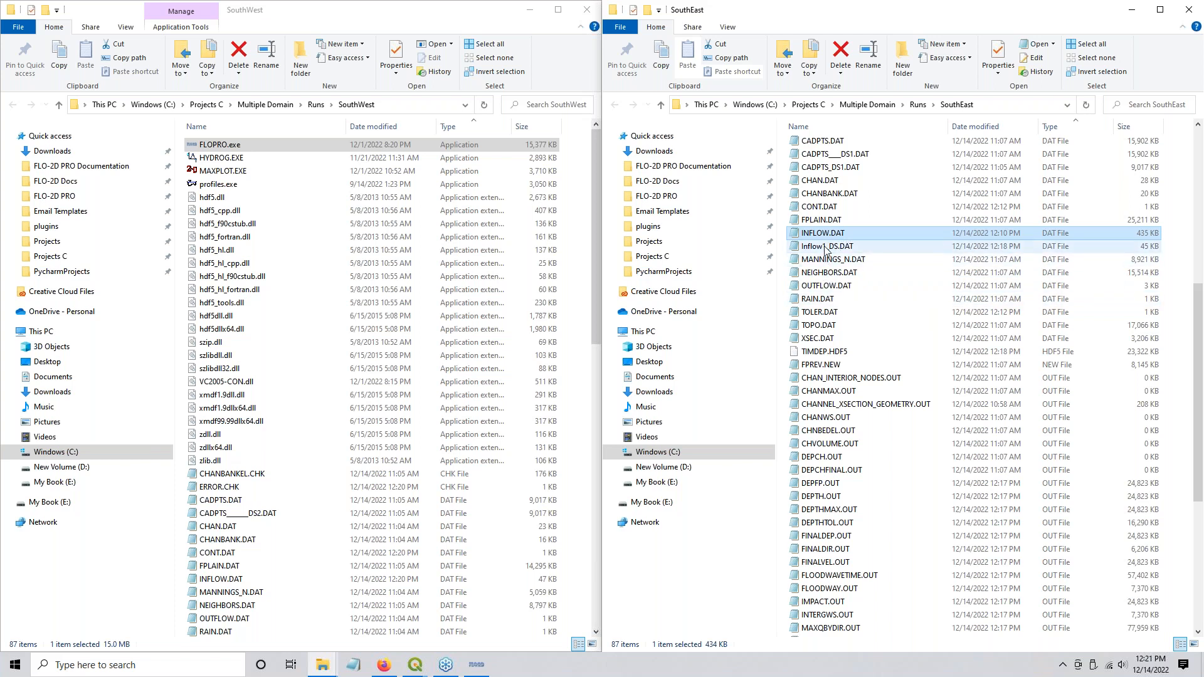
{"action": "mouse_move", "coordinate": [826, 250]}
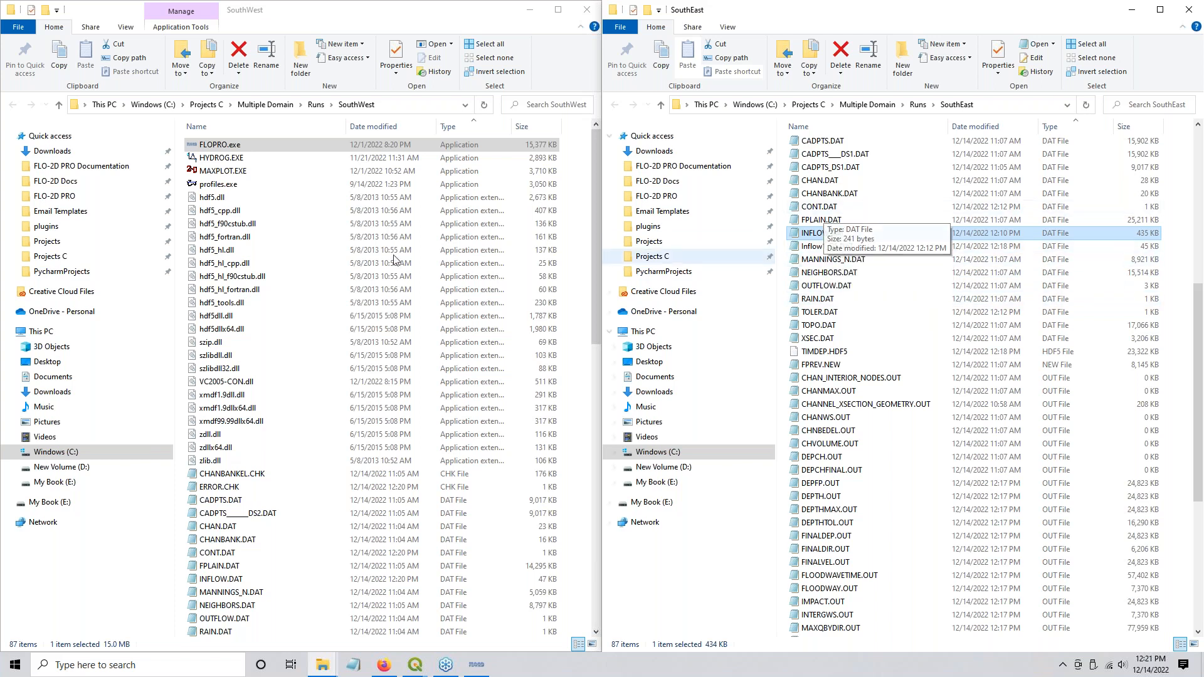